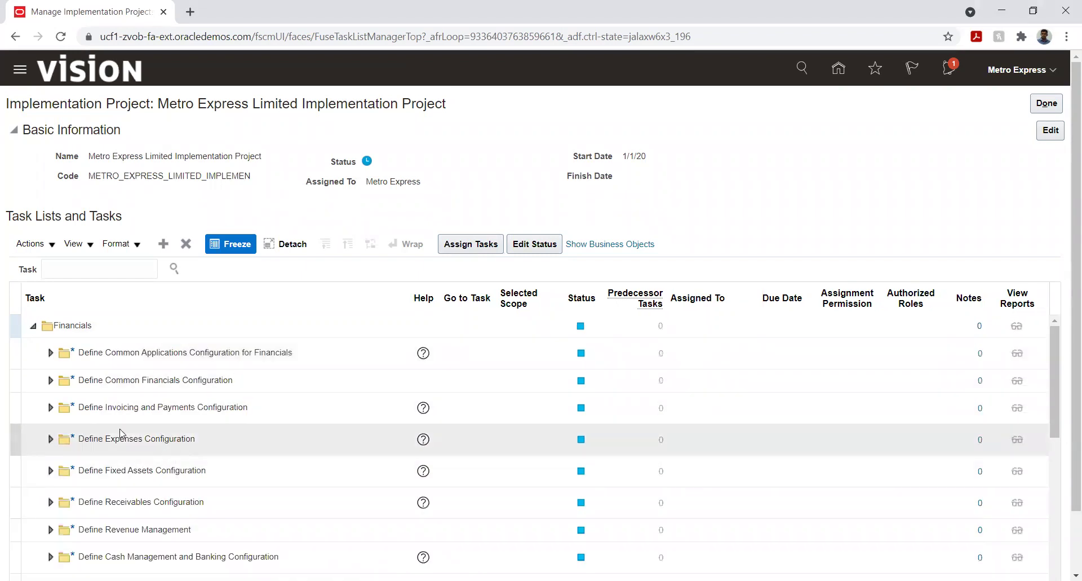
- Expand Define Receivables Configuration and its Define Common Accounts Receivable Configuration folder in the Financials task list
scroll(96, 434, "down", 2)
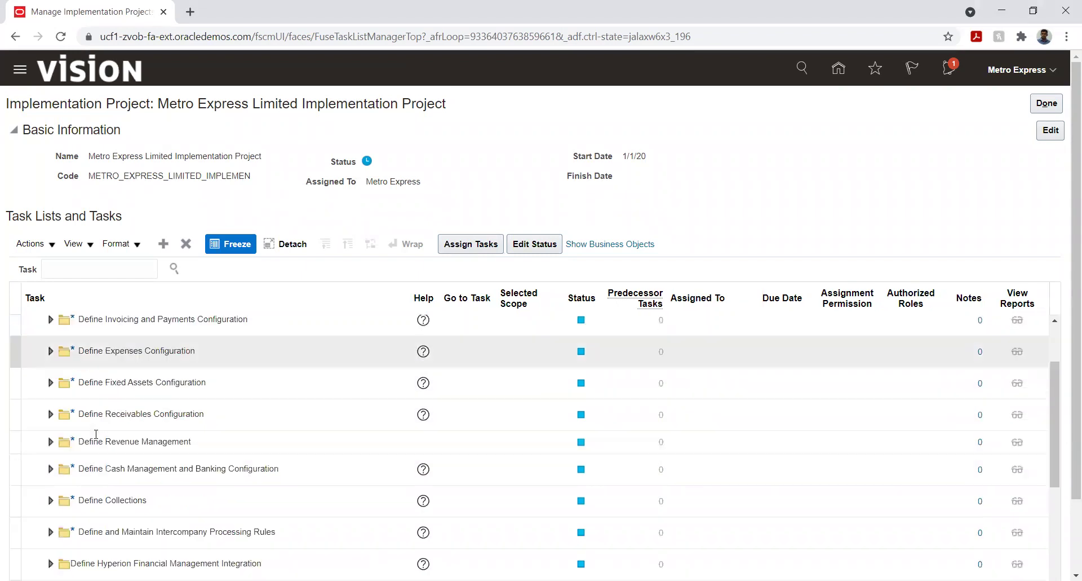
left_click(50, 414)
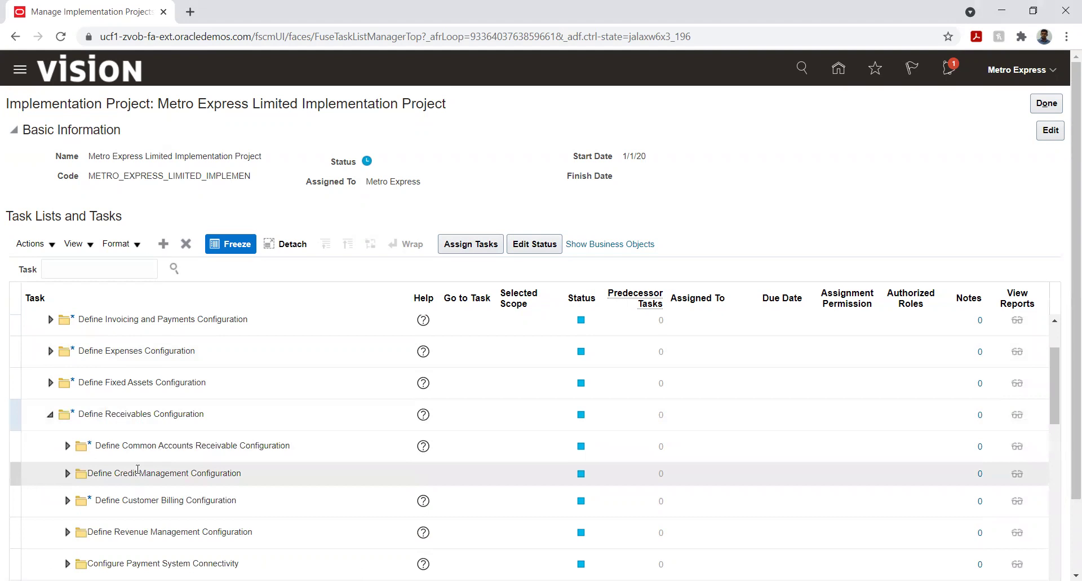
scroll(253, 366, "down", 2)
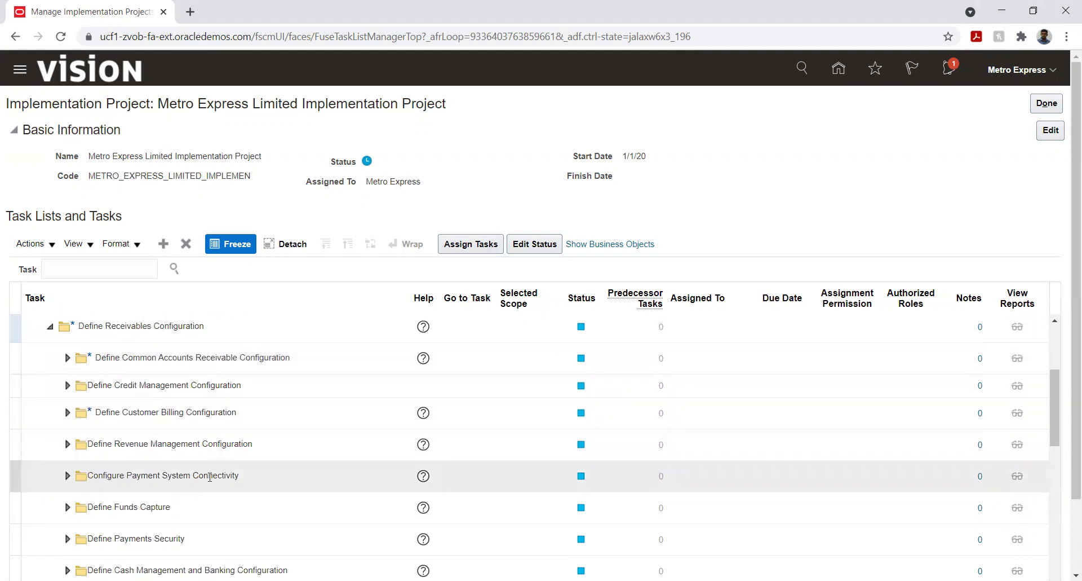
left_click(66, 358)
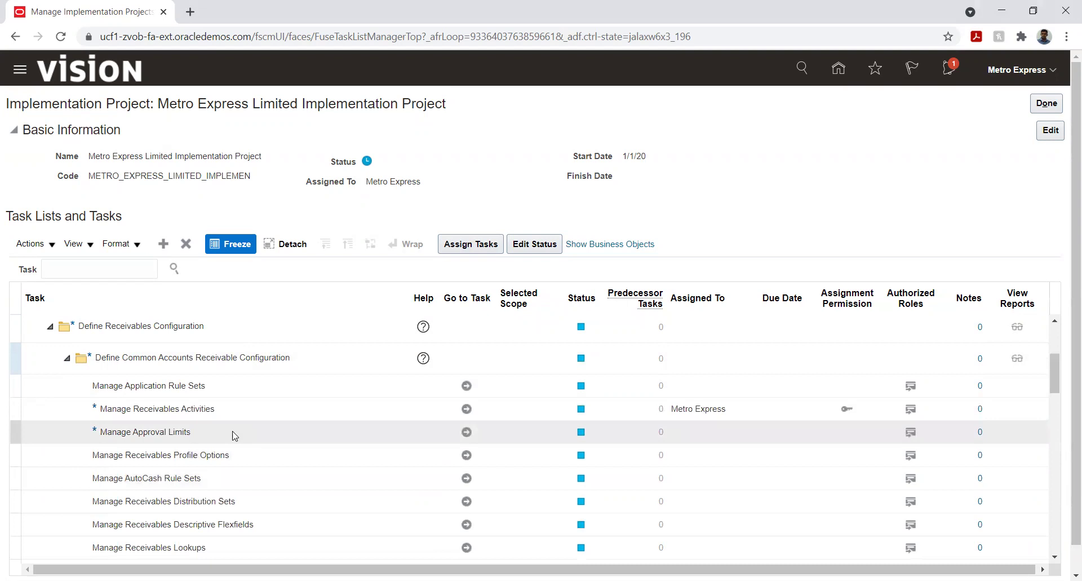
- Look through the receivables configuration tasks and go to the Manage Receivables System Options task
scroll(383, 449, "down", 3)
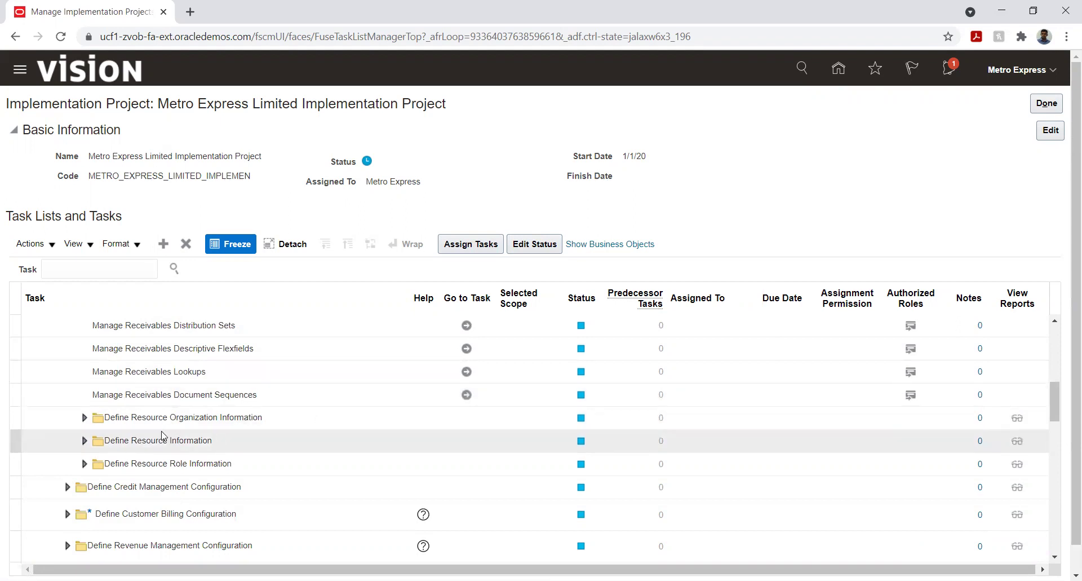
scroll(130, 426, "up", 3)
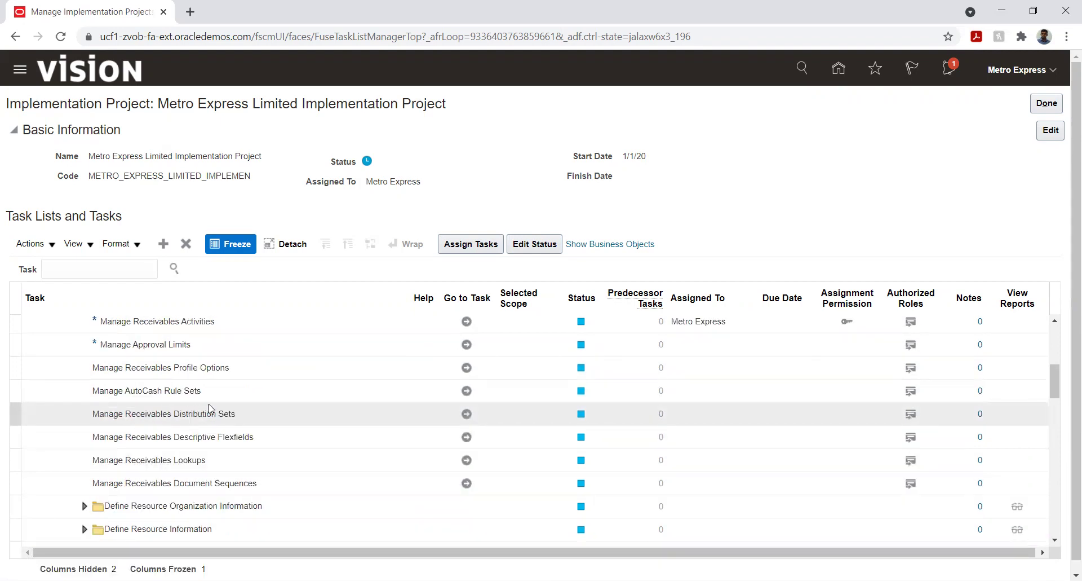
scroll(209, 407, "up", 3)
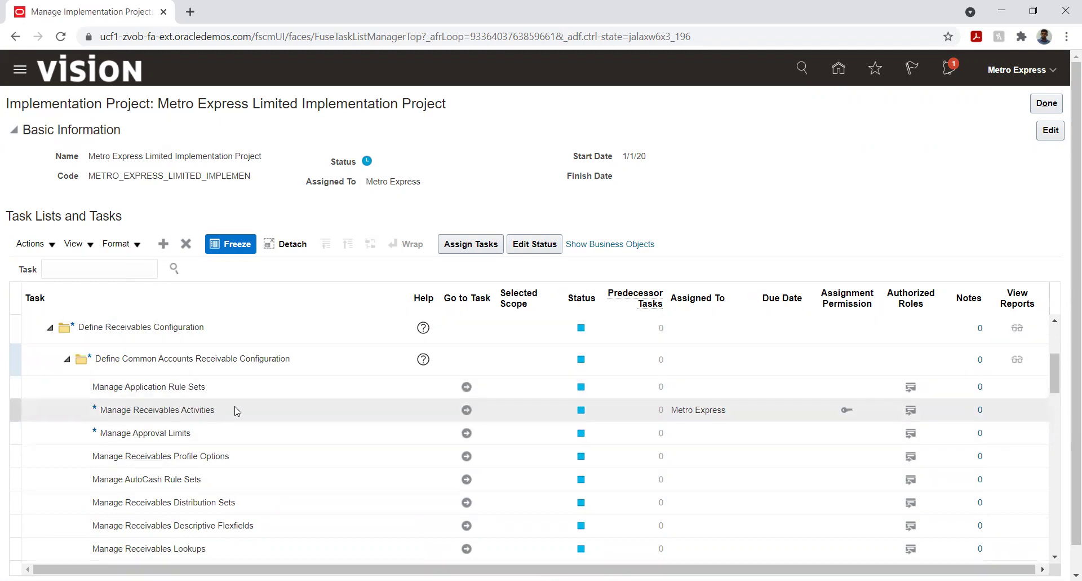
scroll(237, 410, "down", 3)
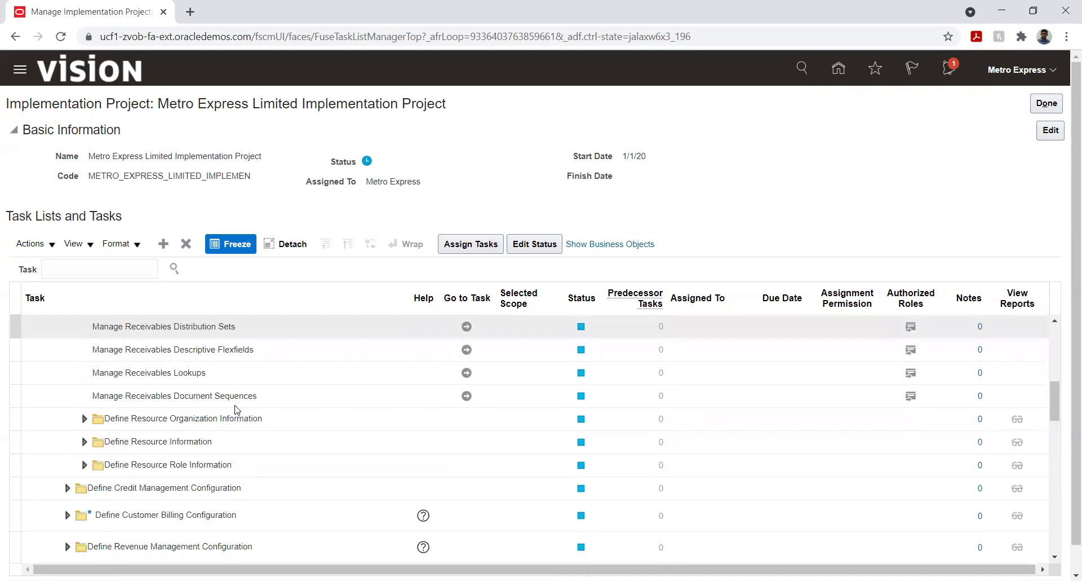
scroll(237, 410, "down", 5)
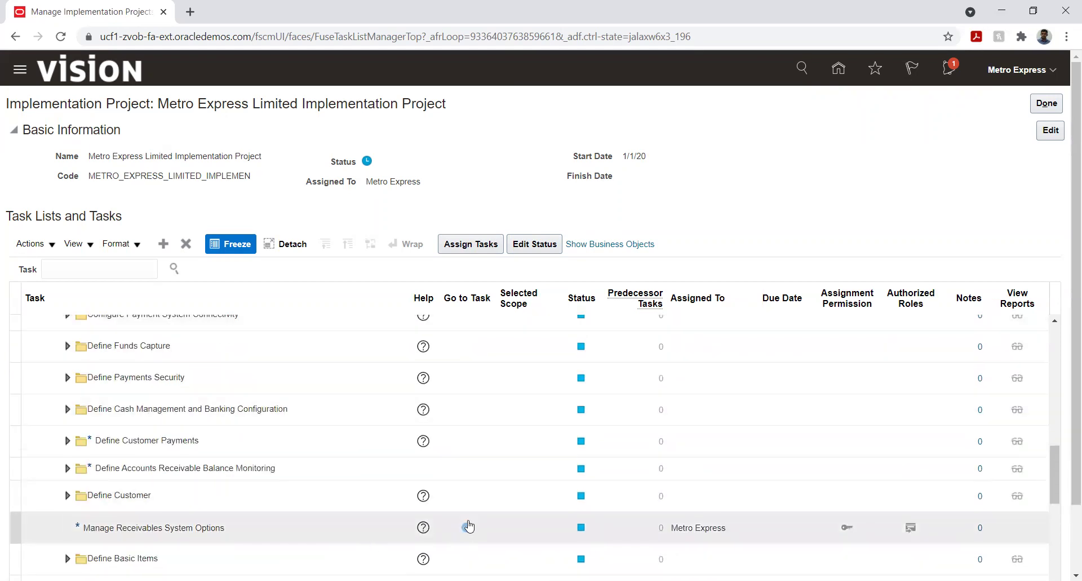
left_click(466, 526)
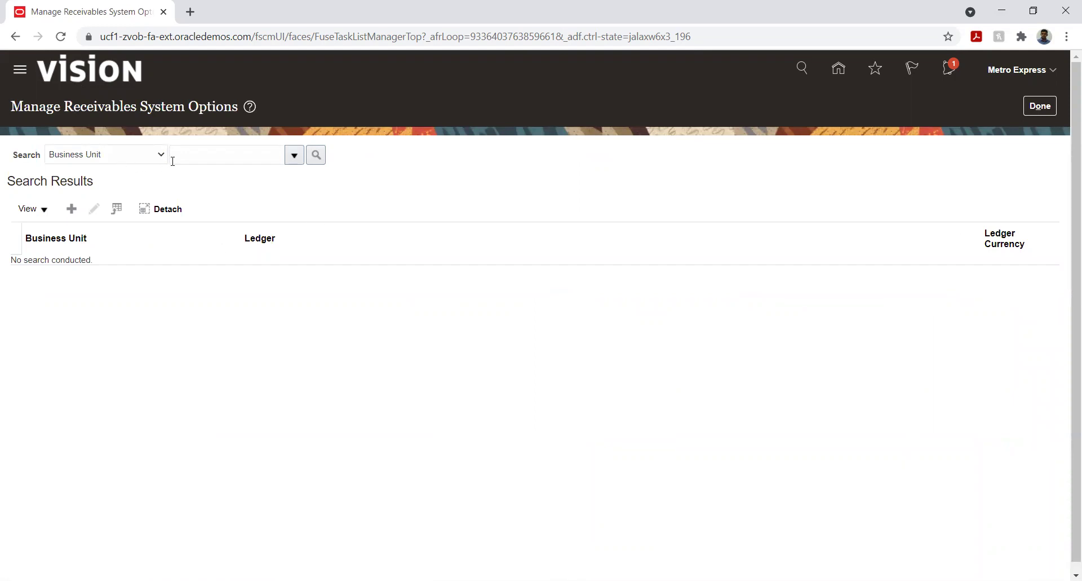
- Enter Metro as the business unit search value and open the business unit search-and-select dialog
left_click(203, 162)
type("M")
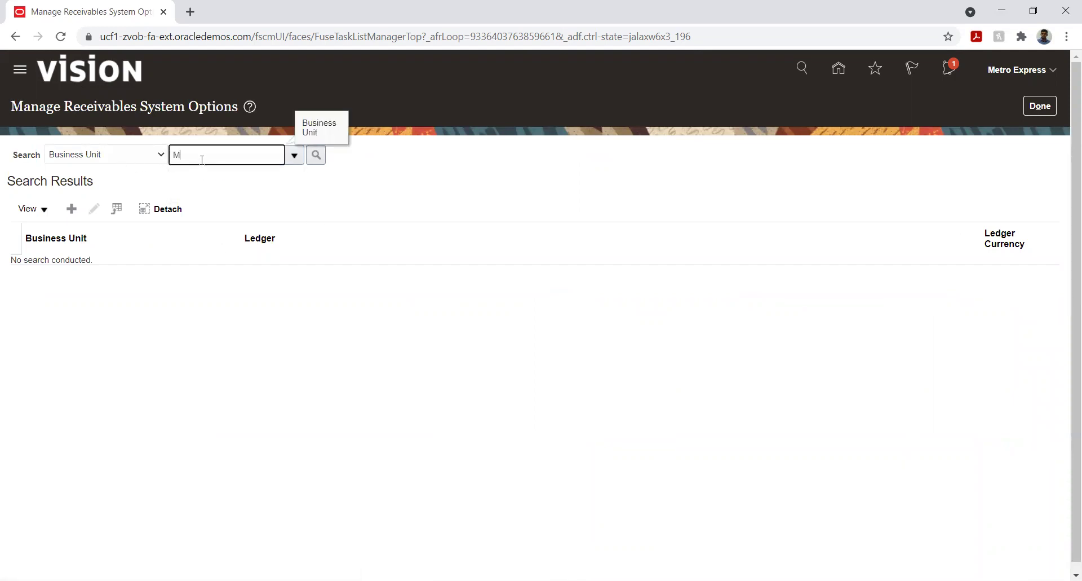
type("etro")
key("Tab")
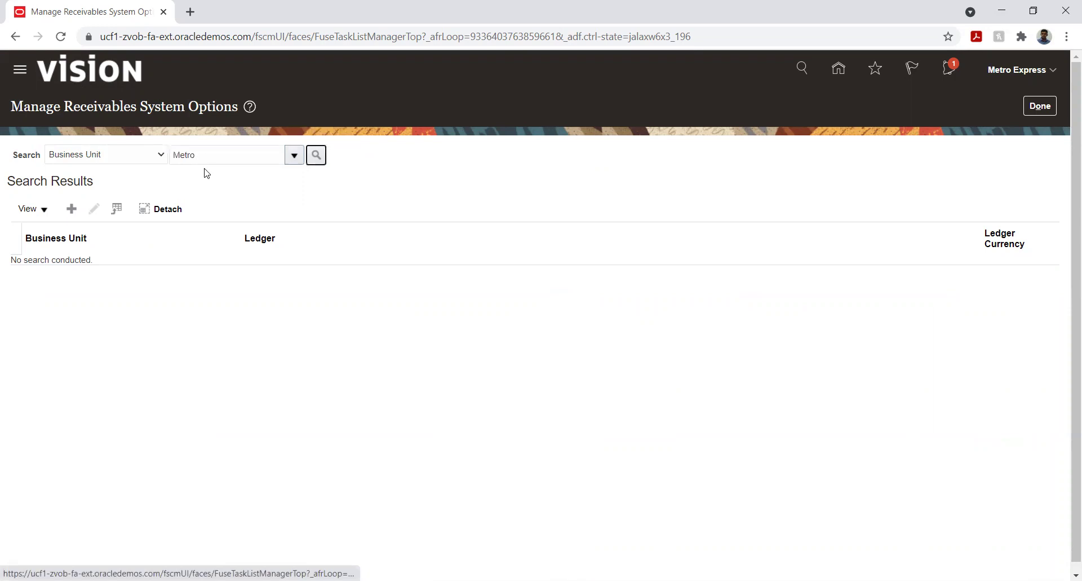
left_click(293, 156)
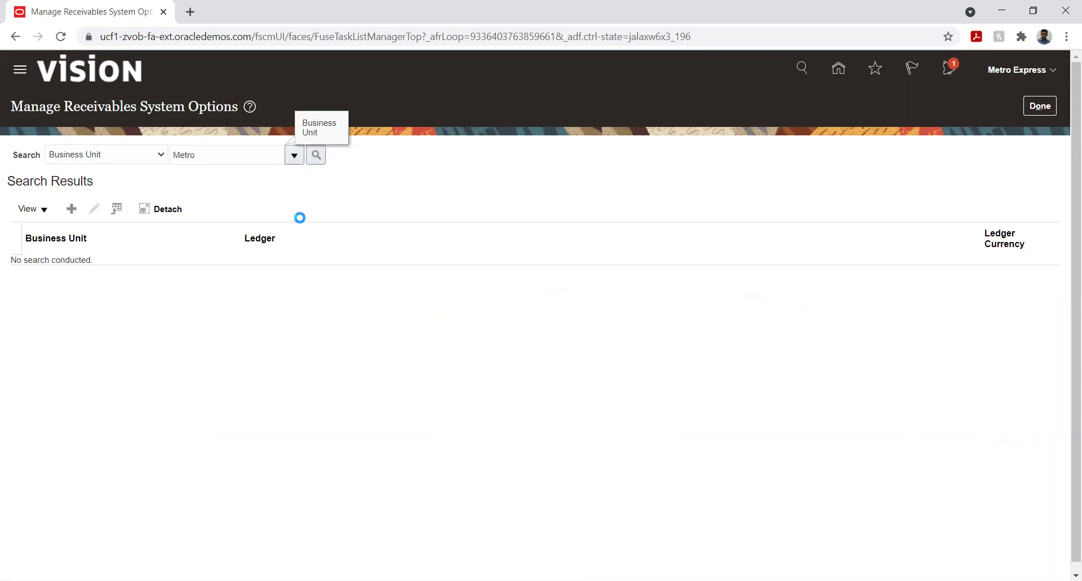
left_click(189, 389)
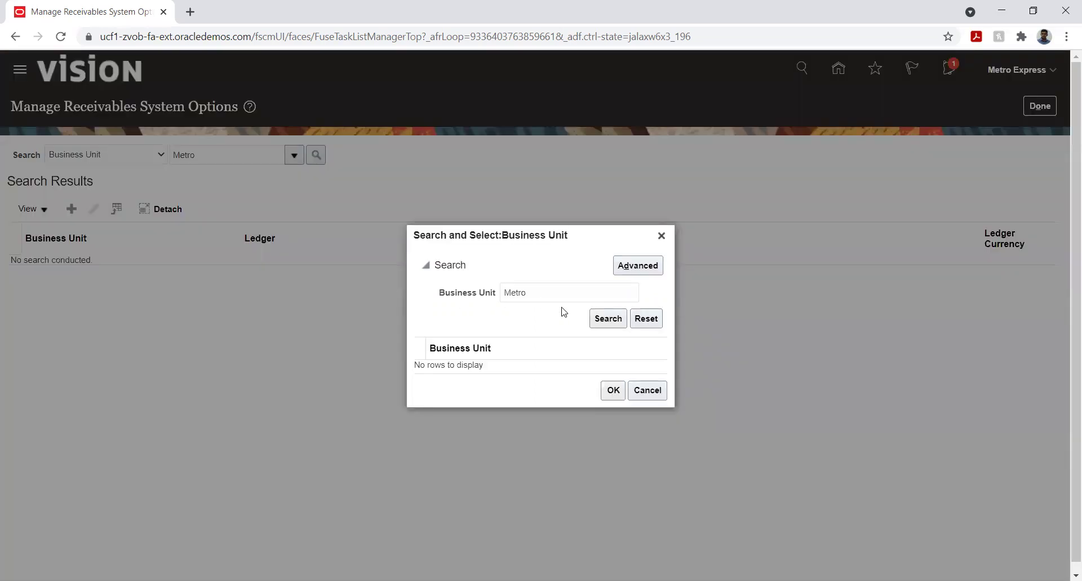
- Search the dialog for business units matching Metro and clear the Business Unit filter
left_click(606, 318)
left_click(556, 296)
double_click(556, 297)
key("BackSpace")
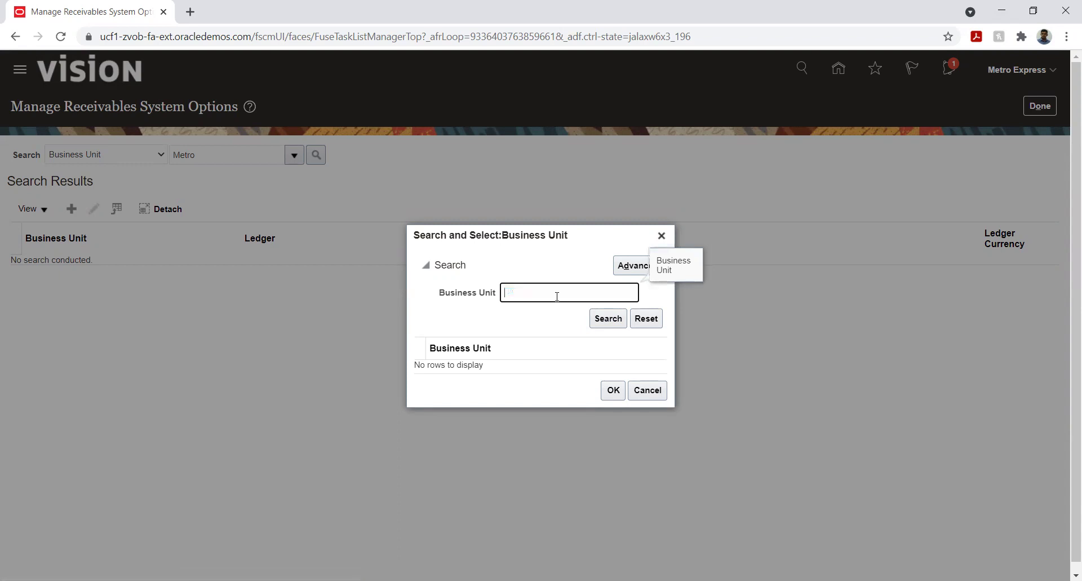
- List all business units, select Metro Express Mauritius Business Unit, and open its receivables system options for editing
left_click(612, 319)
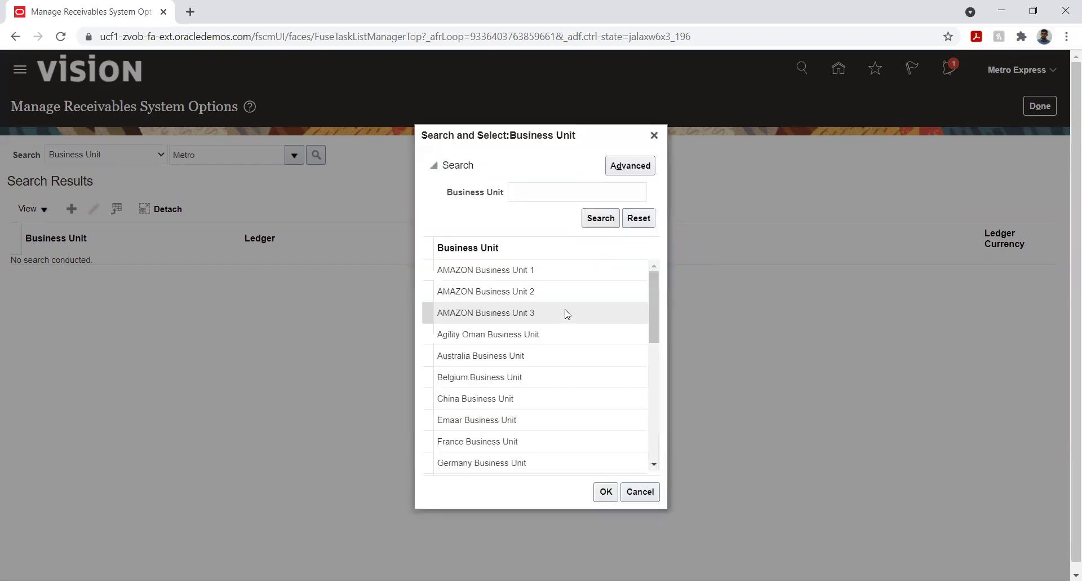
scroll(563, 309, "down", 5)
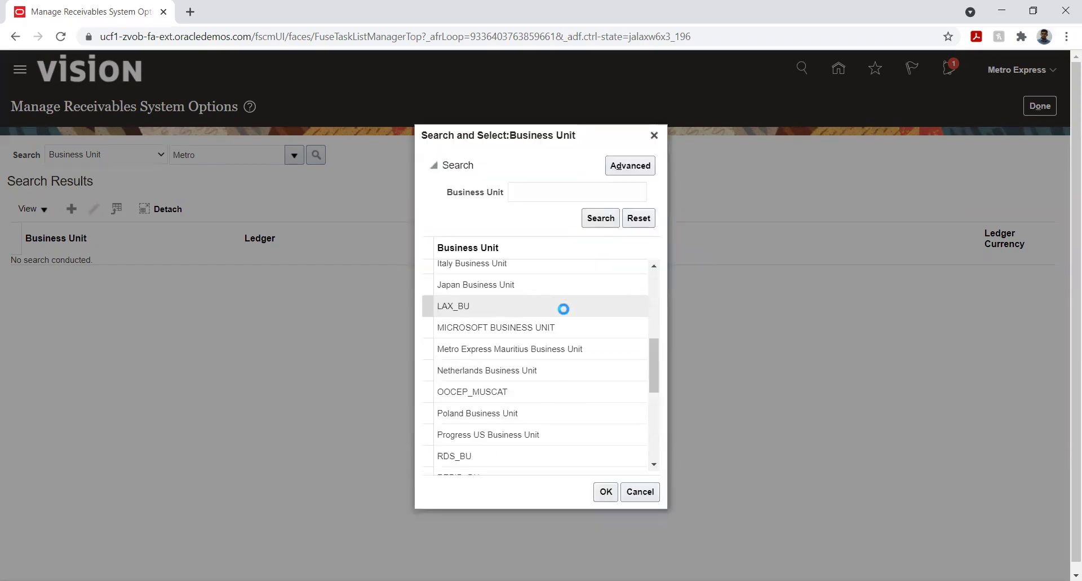
left_click(556, 347)
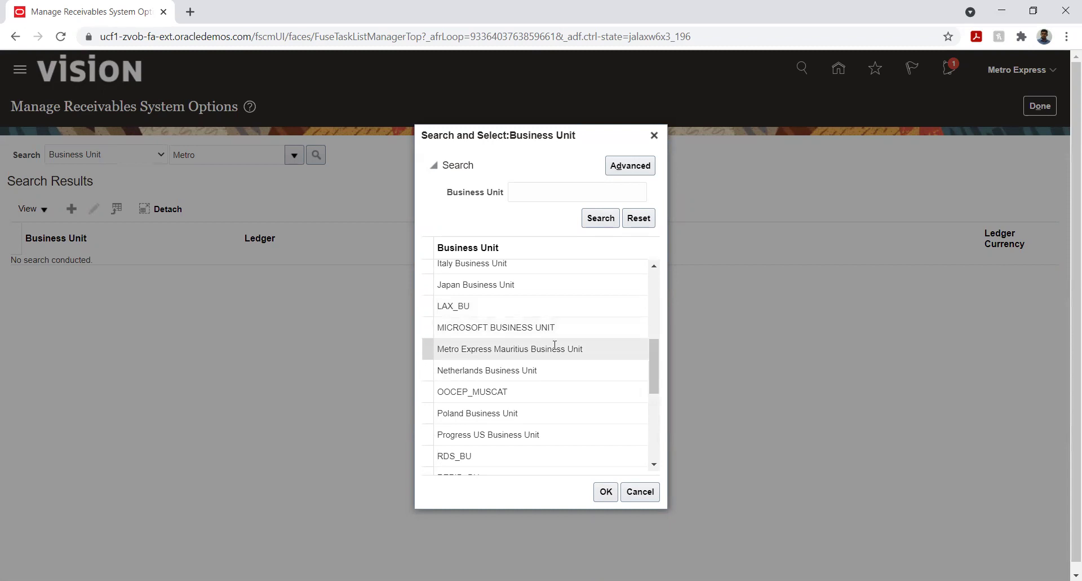
left_click(606, 491)
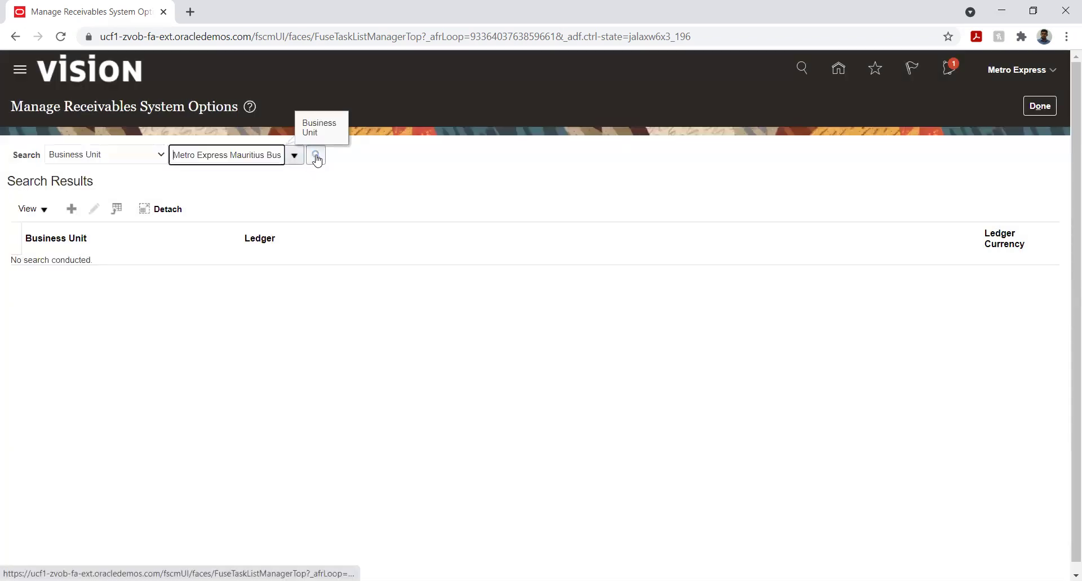
left_click(317, 155)
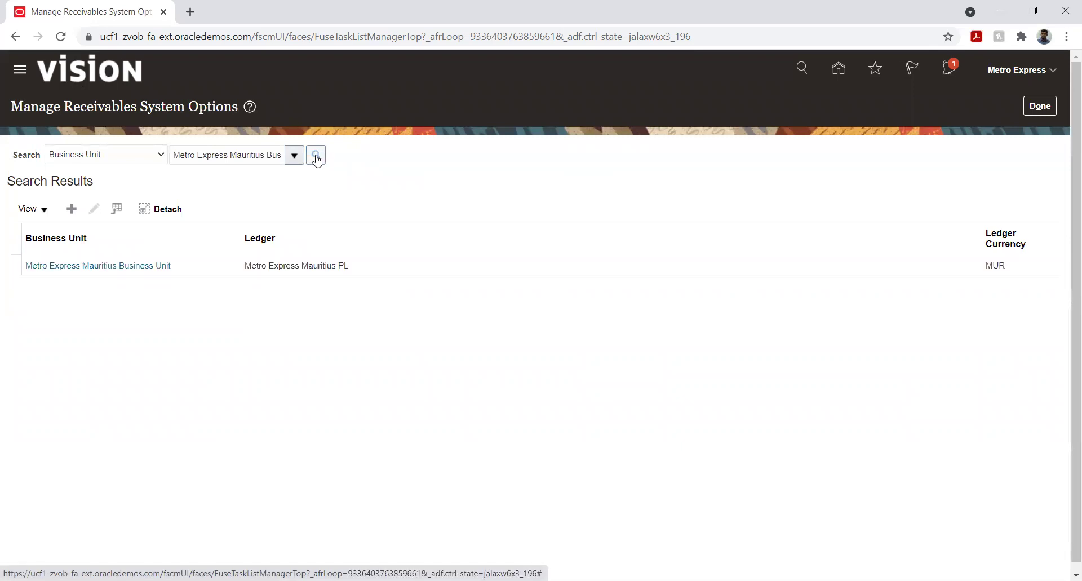
left_click(222, 266)
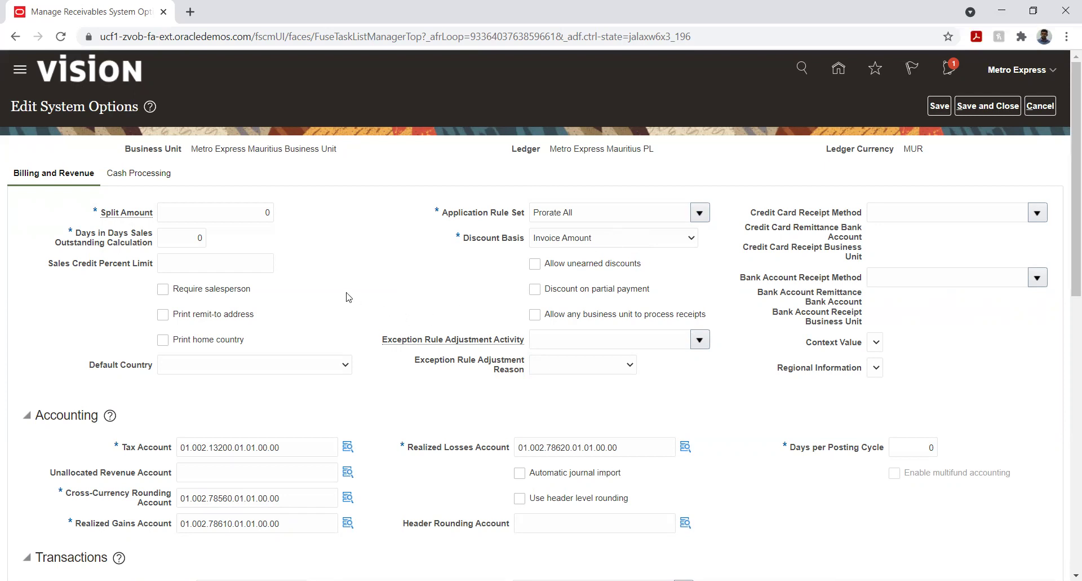
- Review the Billing and Revenue system options, from Accounting and Transactions through Late Charges, Customers and AutoInvoice
scroll(366, 278, "down", 8)
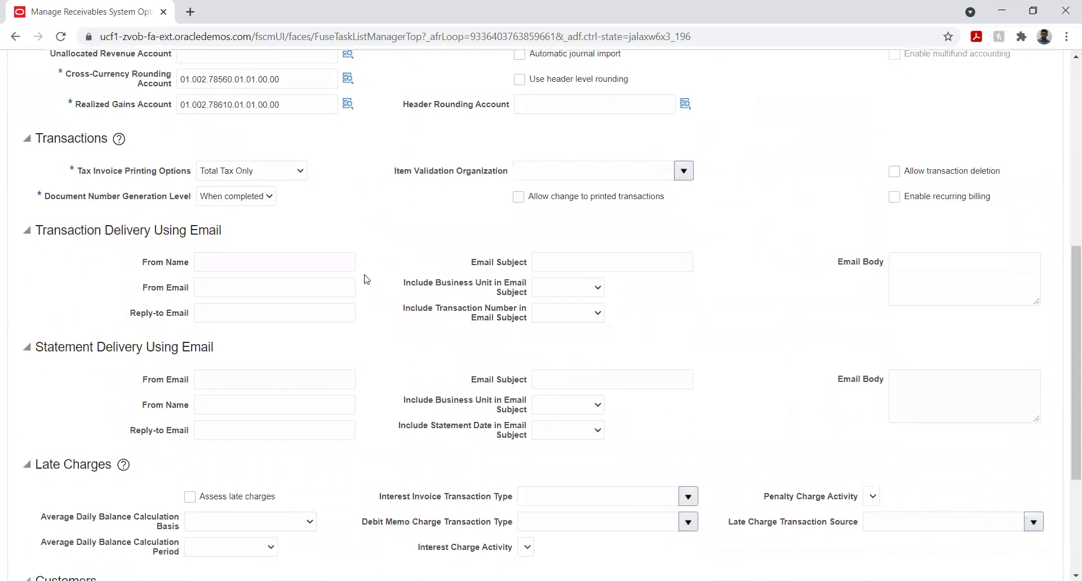
scroll(327, 292, "down", 3)
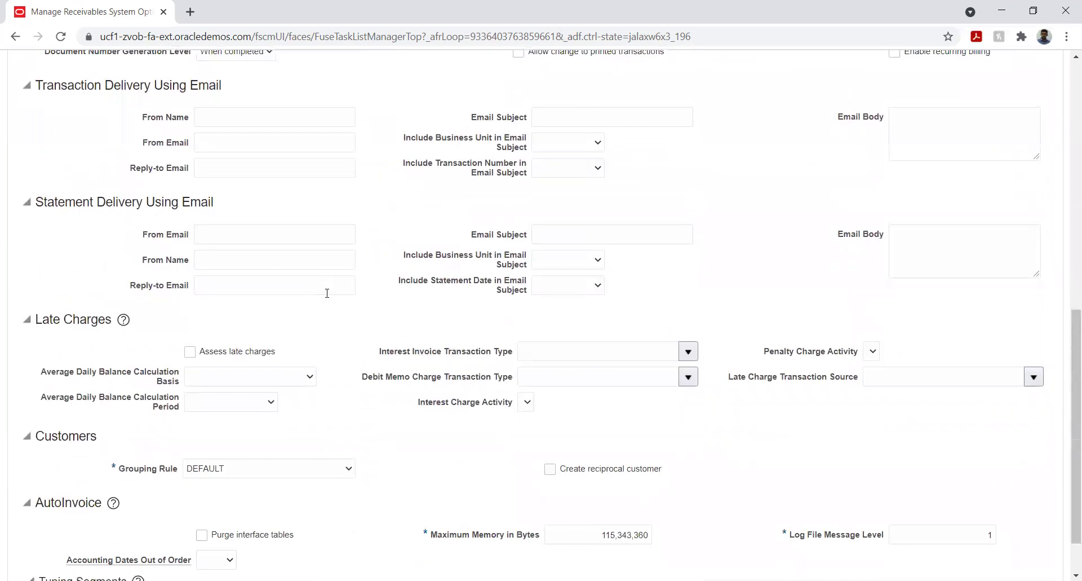
scroll(327, 292, "up", 4)
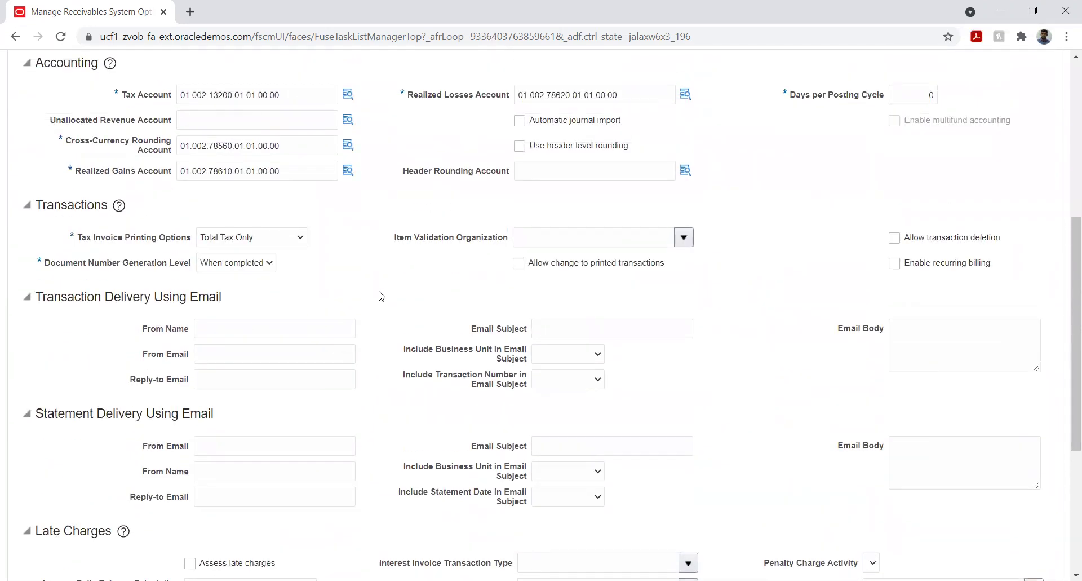
scroll(381, 336, "down", 5)
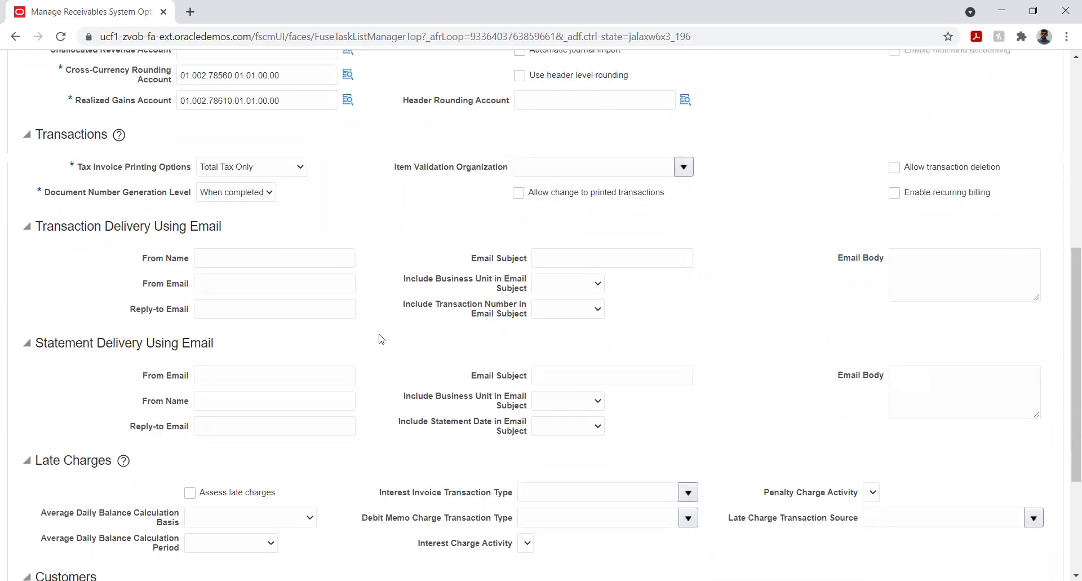
scroll(382, 339, "up", 6)
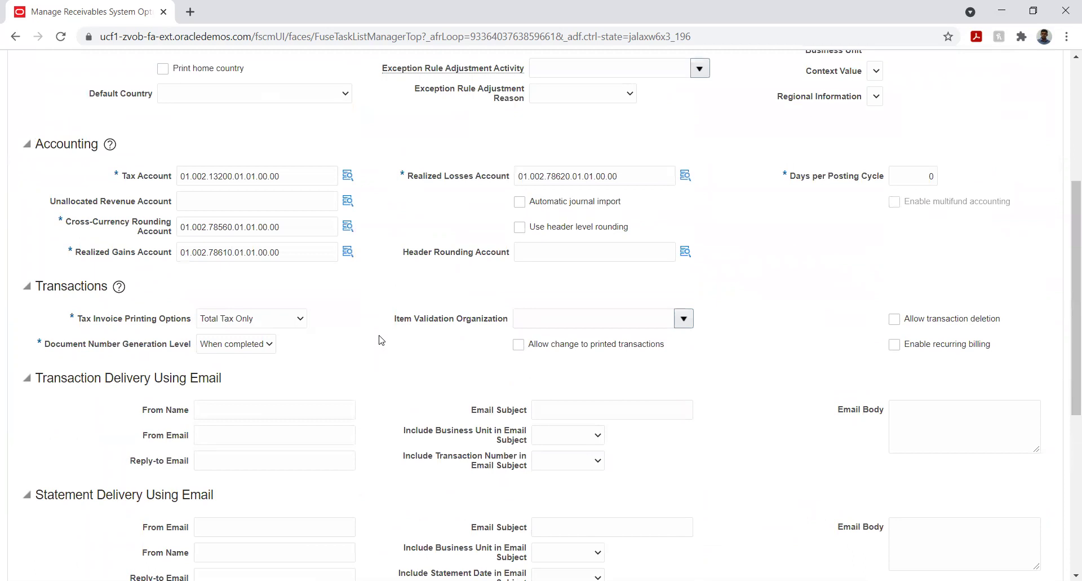
scroll(379, 340, "up", 3)
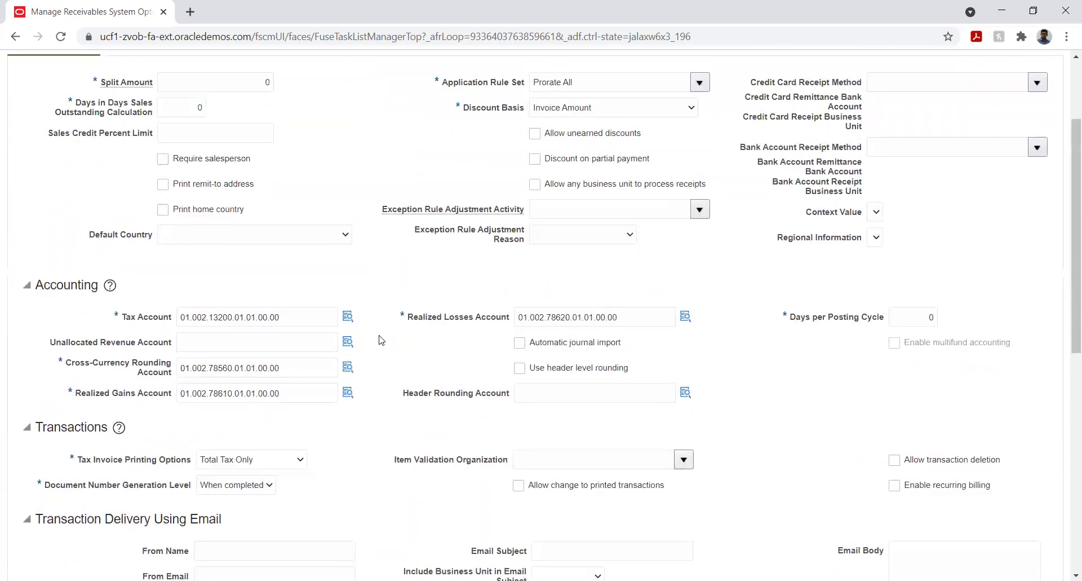
scroll(379, 338, "up", 3)
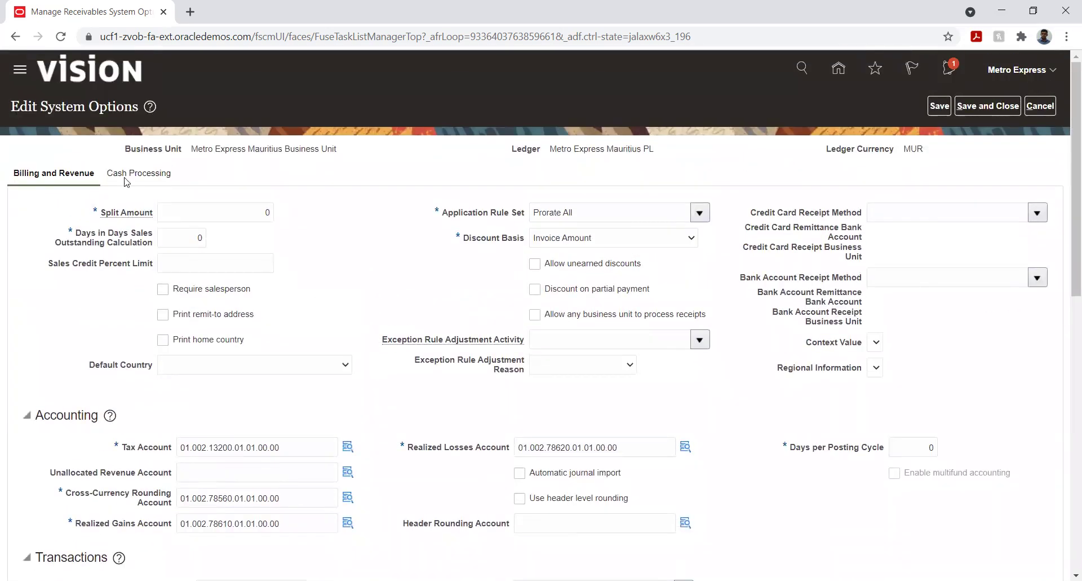
- Review the Cash Processing system options, including the application exception rule, accounting, automatic receipts and bills receivable settings
left_click(132, 174)
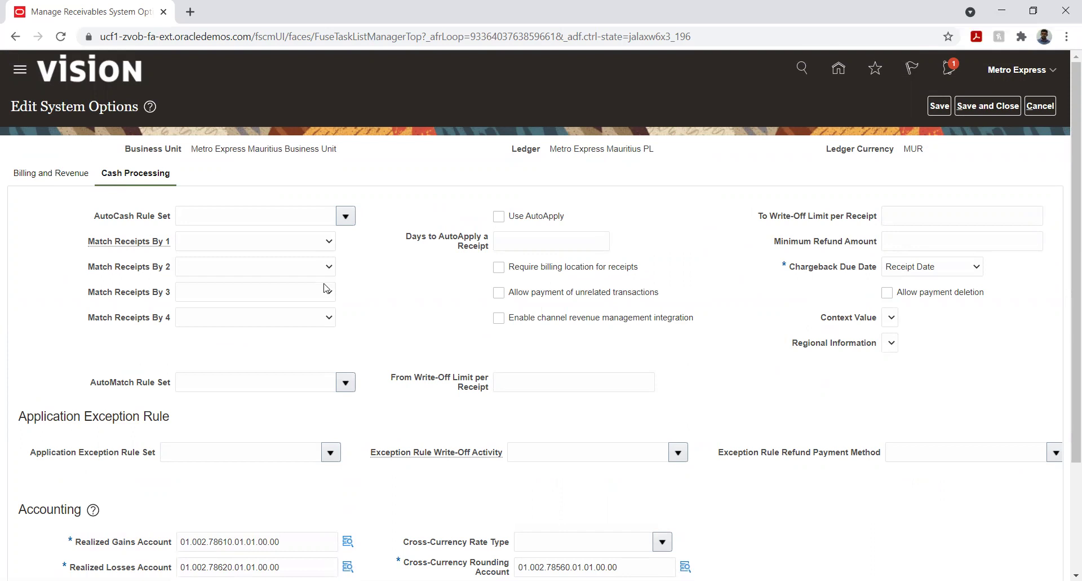
scroll(364, 347, "down", 1)
scroll(364, 348, "down", 2)
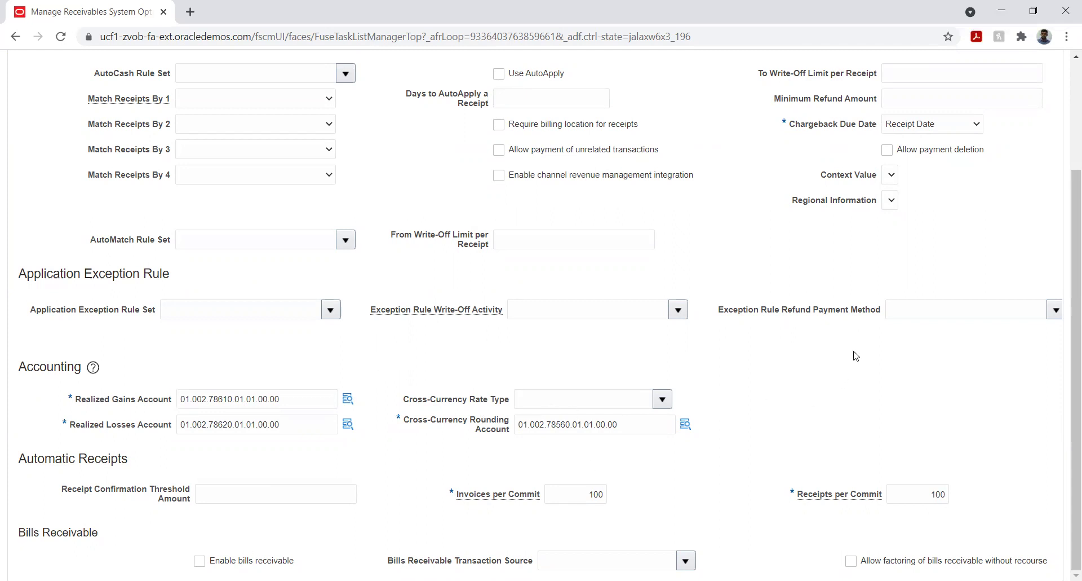
scroll(1013, 241, "up", 3)
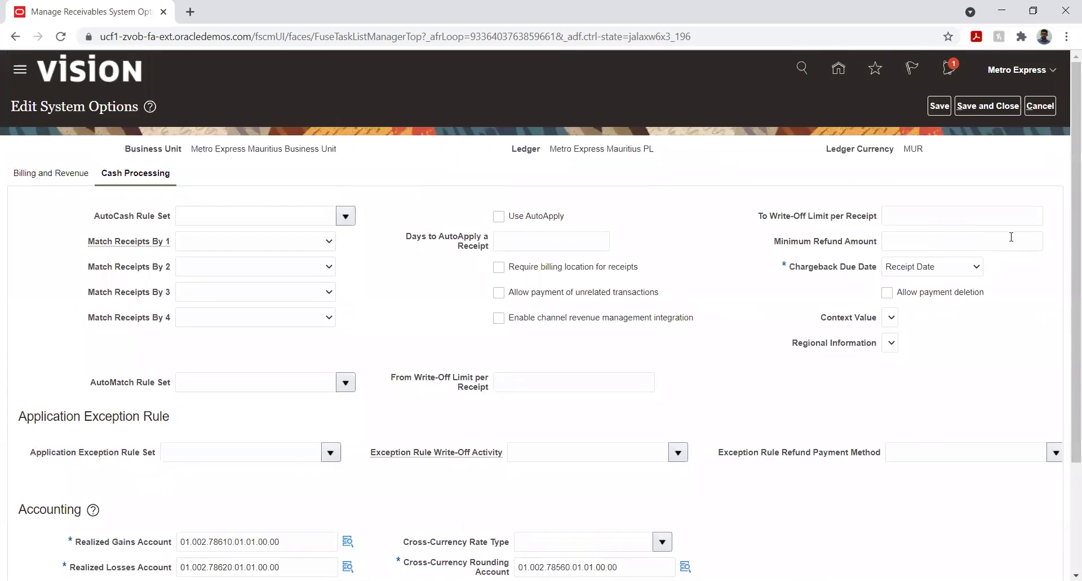
- Save and close the business unit's system options and return to the implementation project's task list
left_click(986, 107)
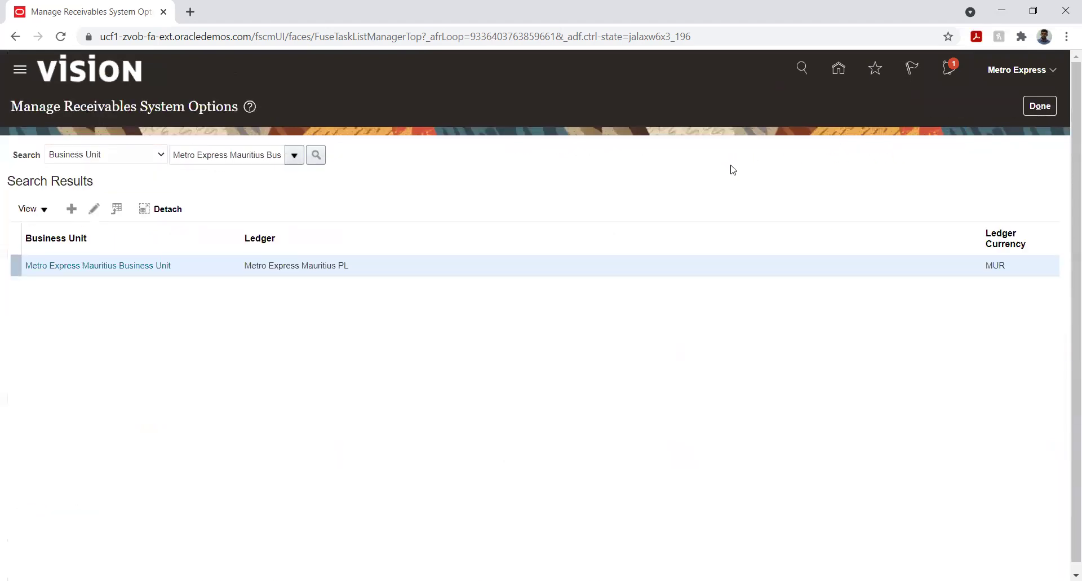
left_click(1040, 106)
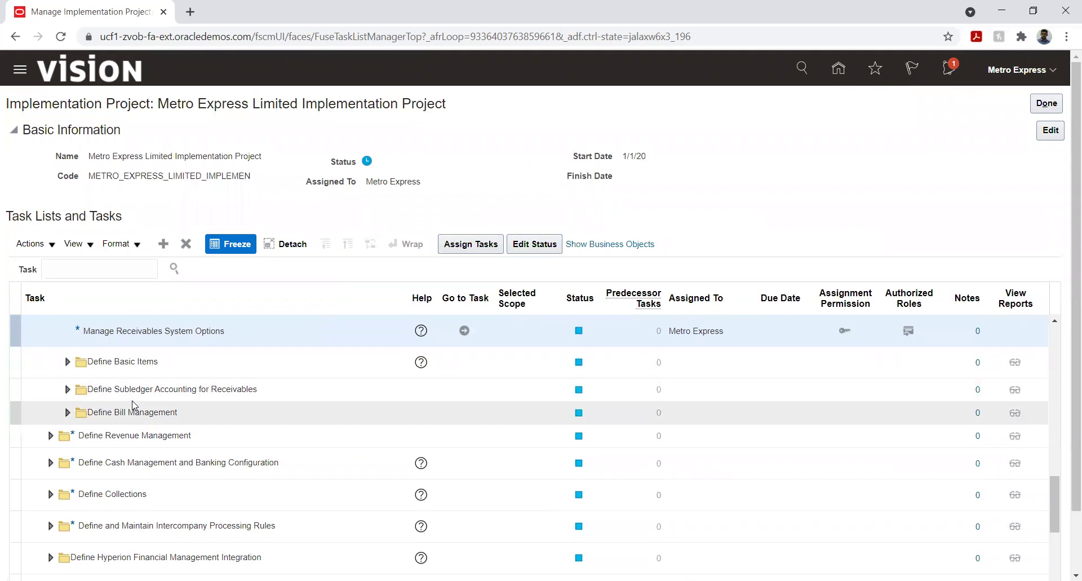
scroll(137, 394, "down", 3)
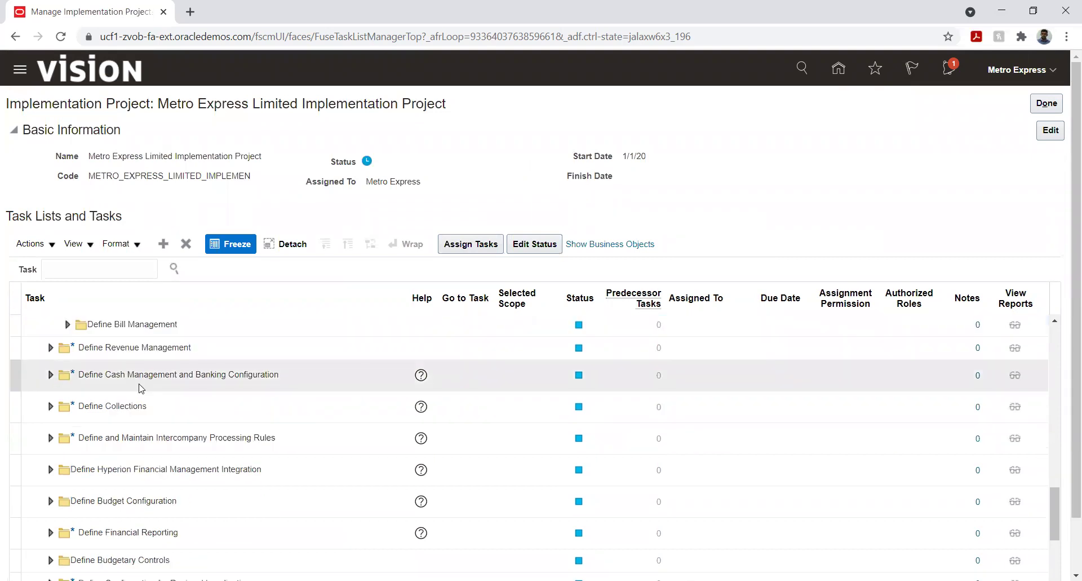
scroll(141, 387, "up", 9)
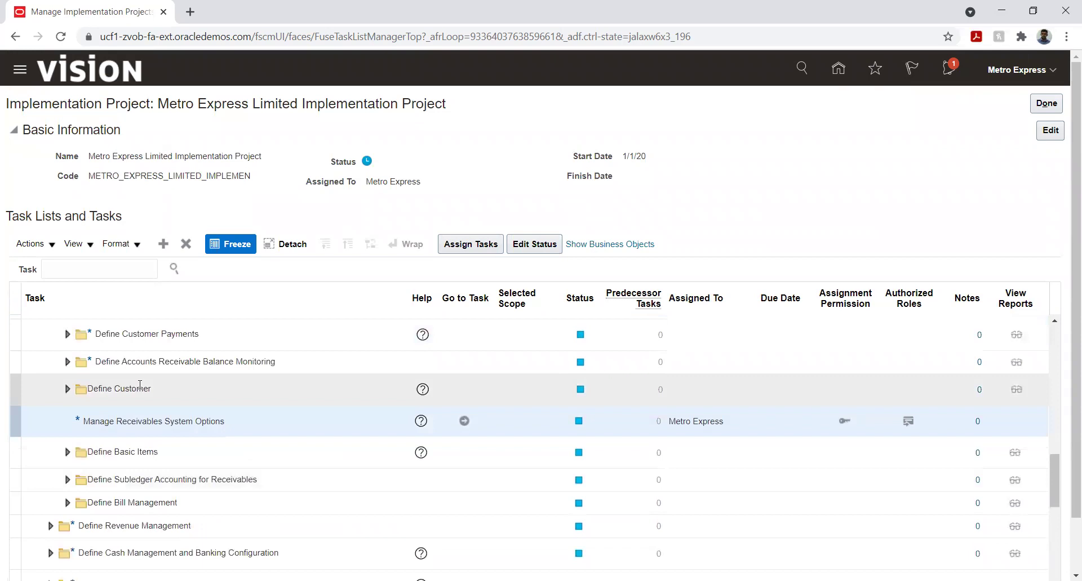
- Open the Manage Transaction Types task under Define Customer Billing Configuration
scroll(140, 383, "up", 3)
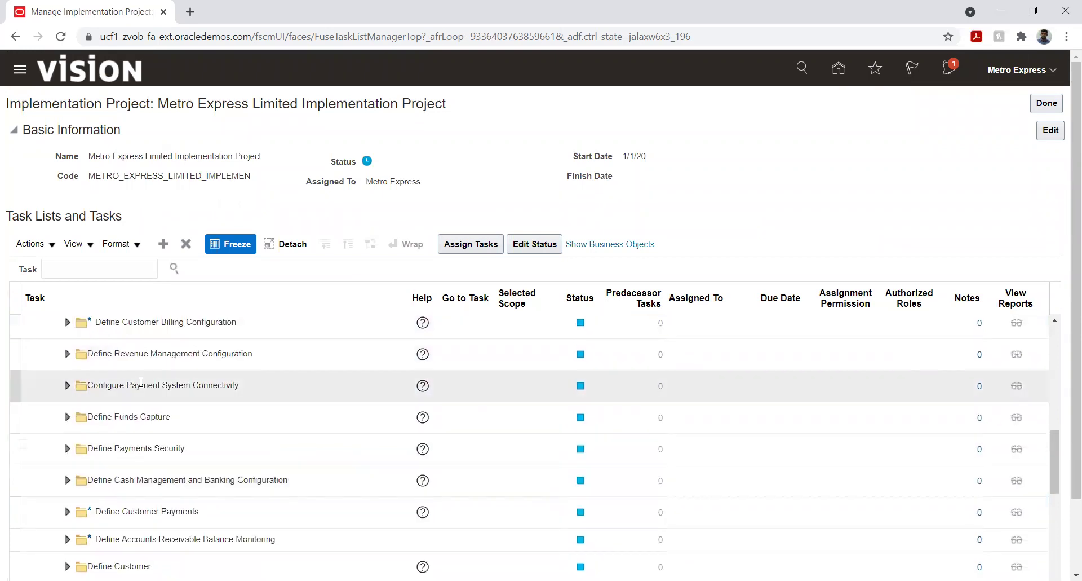
left_click(67, 322)
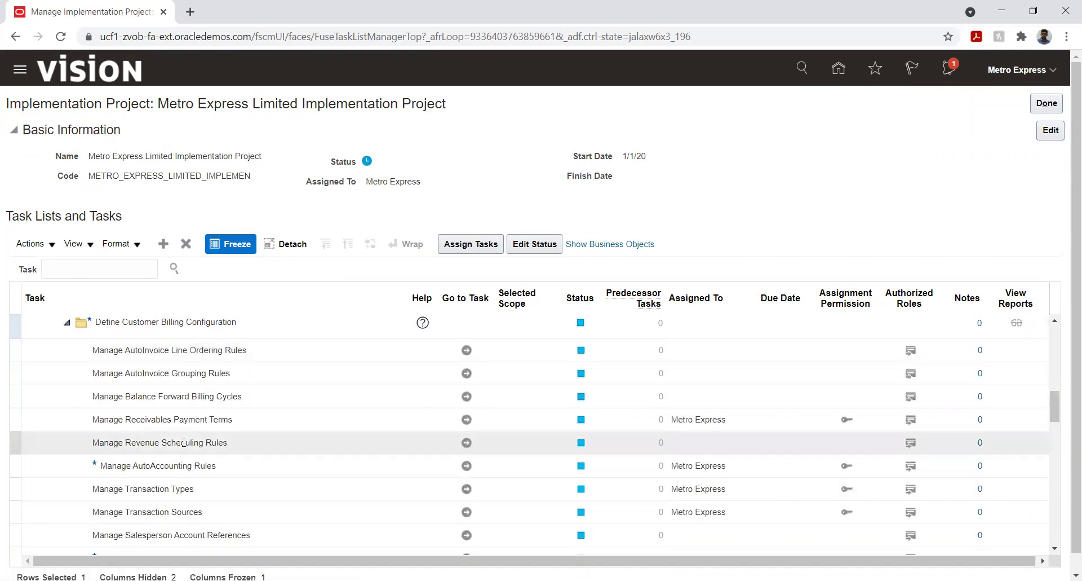
scroll(190, 415, "down", 3)
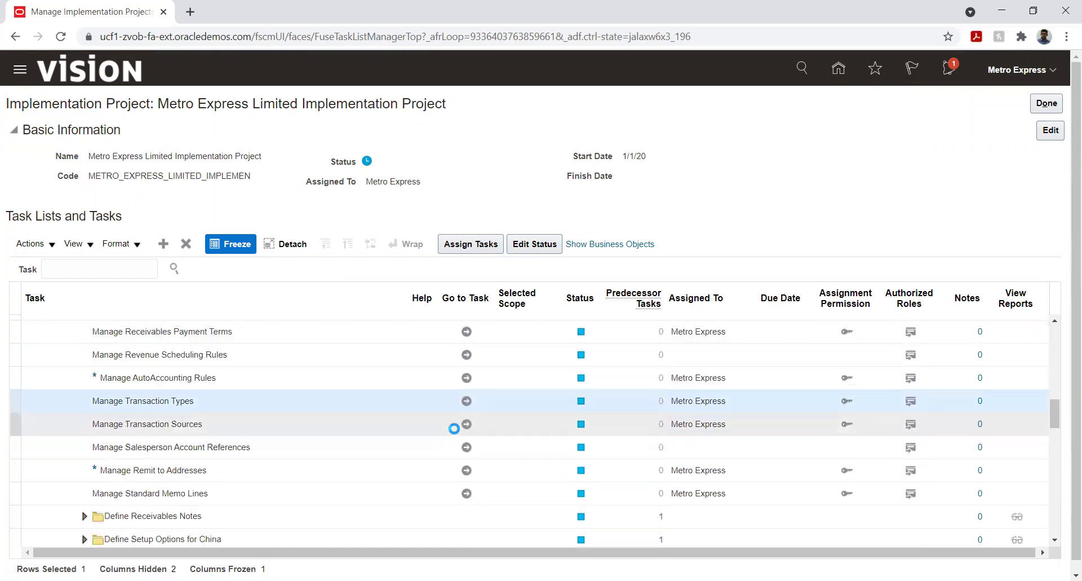
left_click(466, 401)
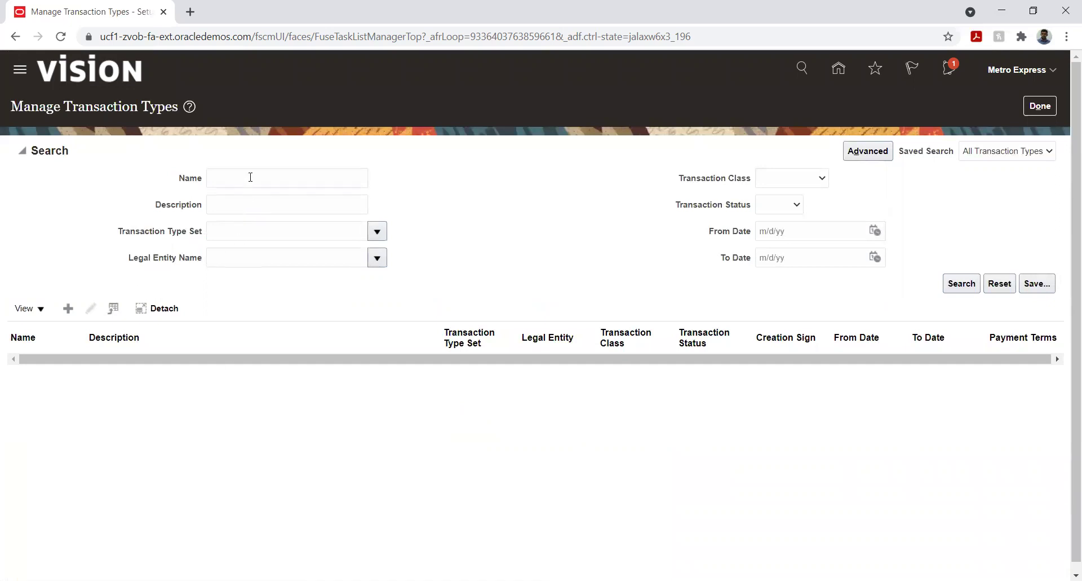
left_click(250, 178)
type("Metro")
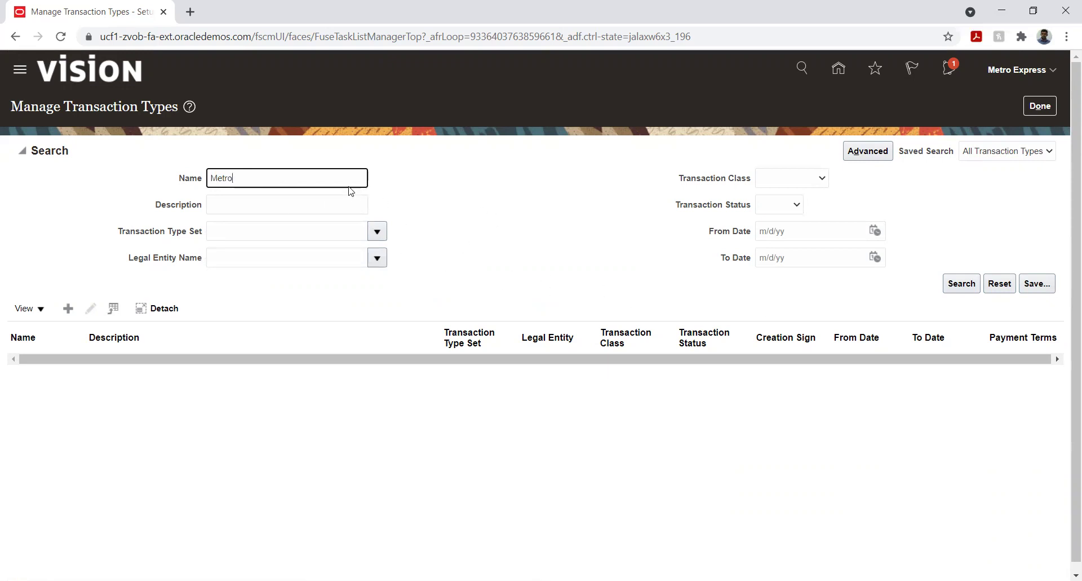
double_click(328, 179)
key("BackSpace")
- List all transaction types without a filter and review their names, sets, legal entities, classes and creation signs
left_click(959, 284)
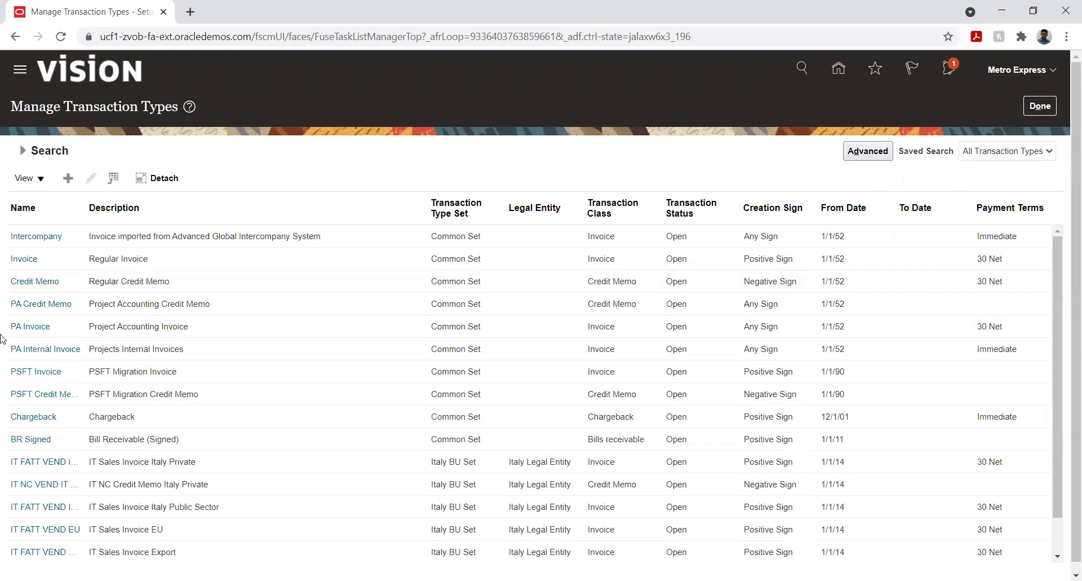
left_click(39, 287)
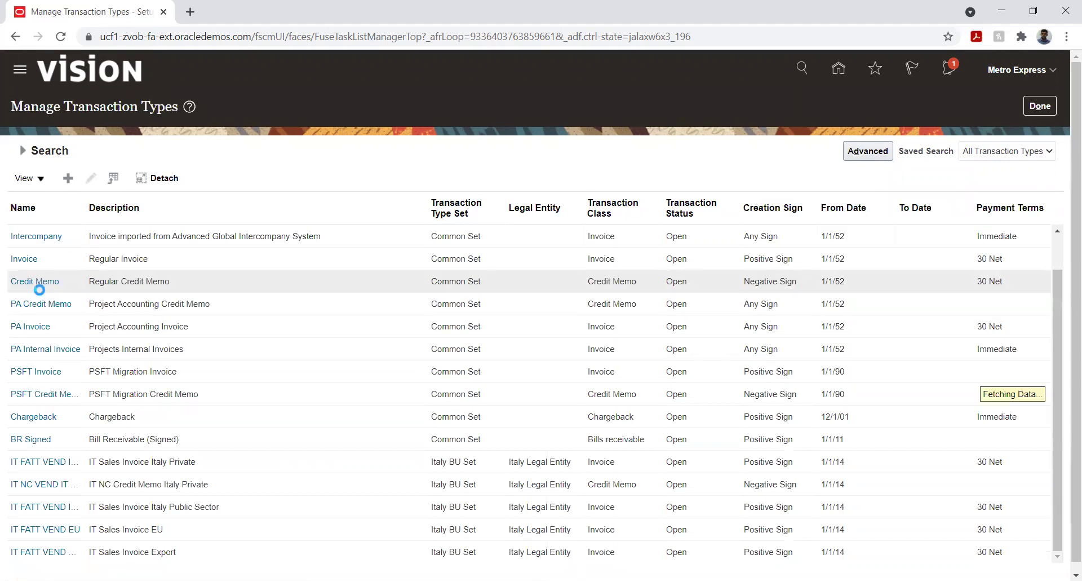
scroll(39, 289, "down", 1)
scroll(40, 292, "down", 8)
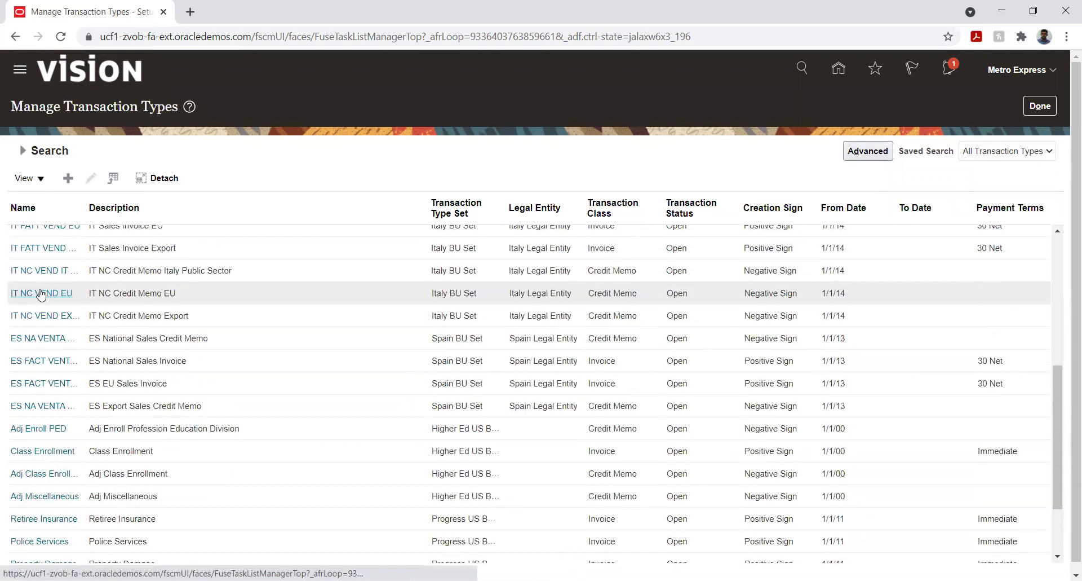
scroll(40, 292, "down", 8)
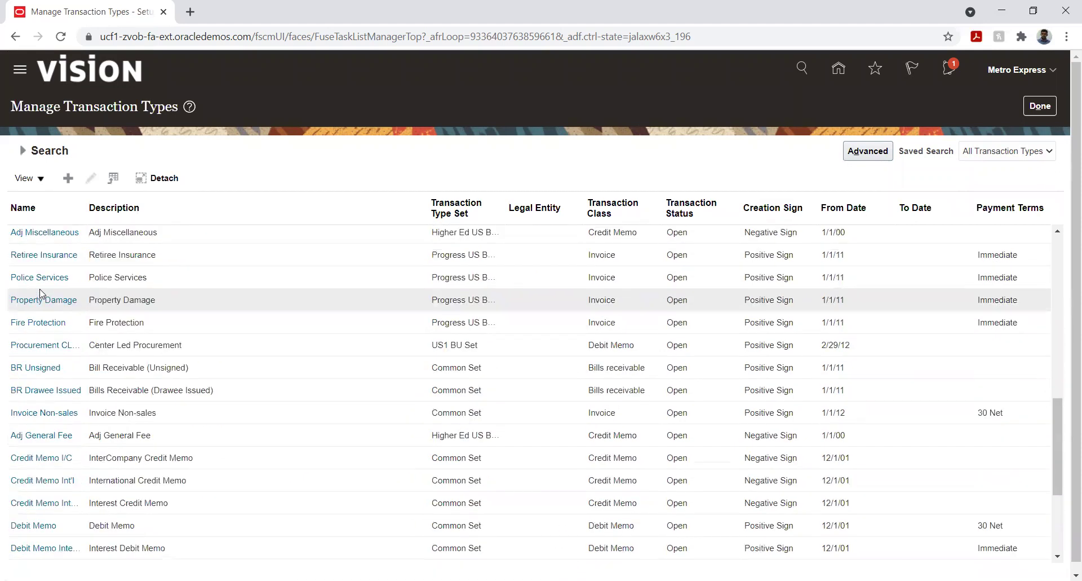
scroll(39, 291, "down", 1)
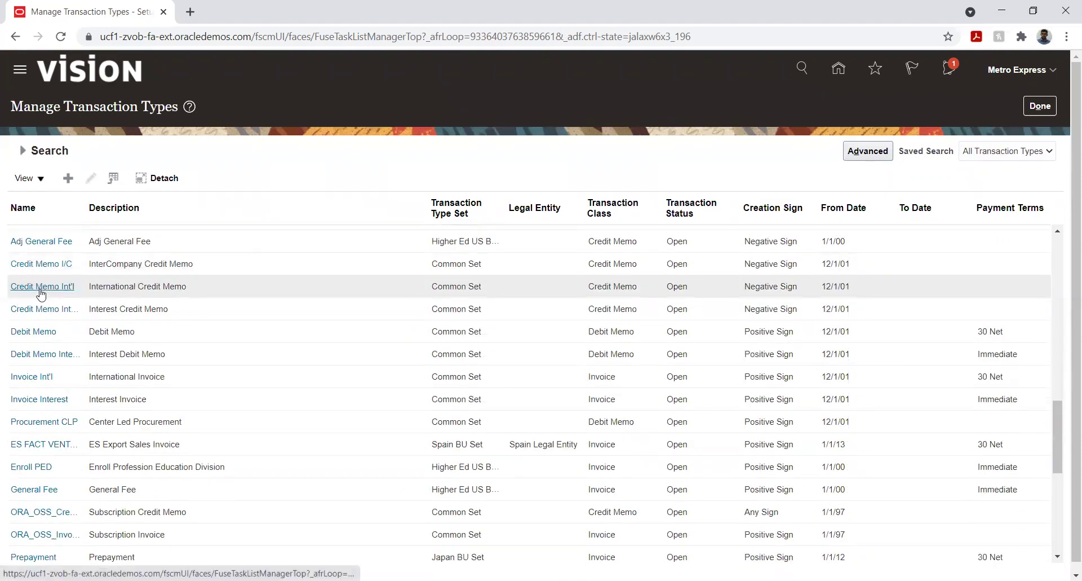
scroll(40, 292, "down", 4)
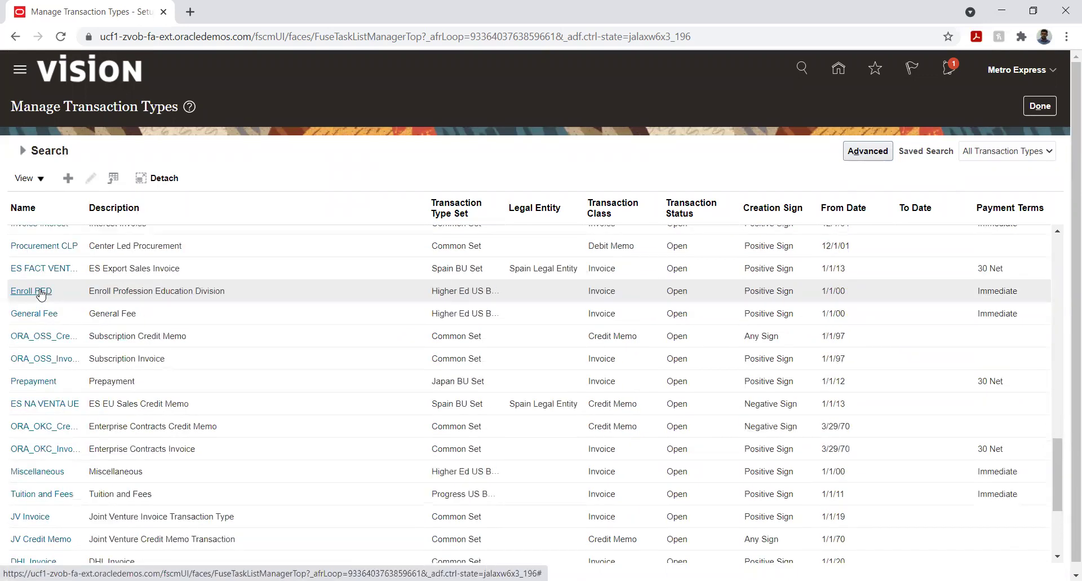
scroll(40, 292, "down", 4)
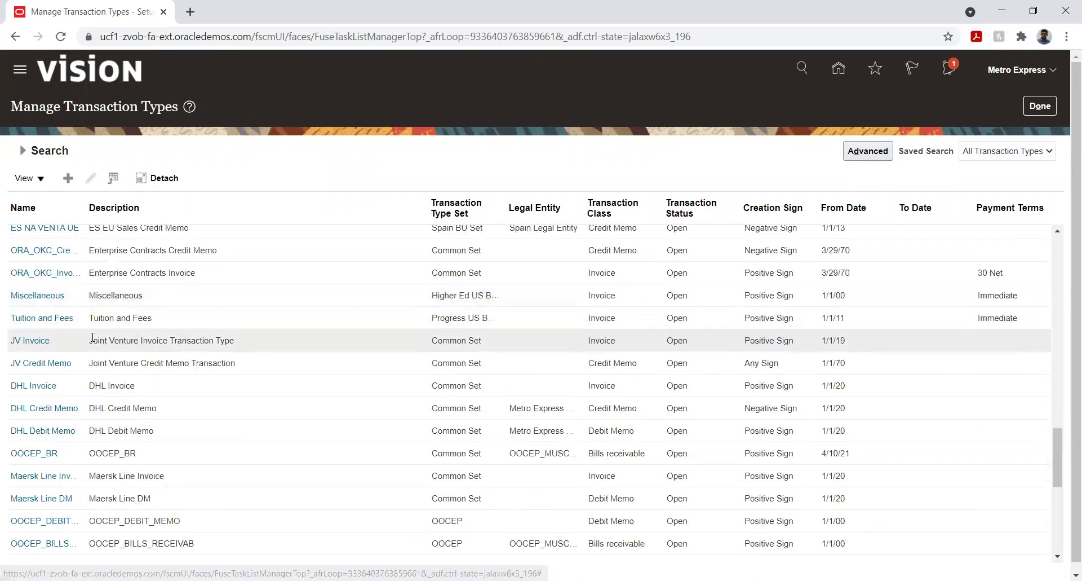
scroll(90, 335, "down", 2)
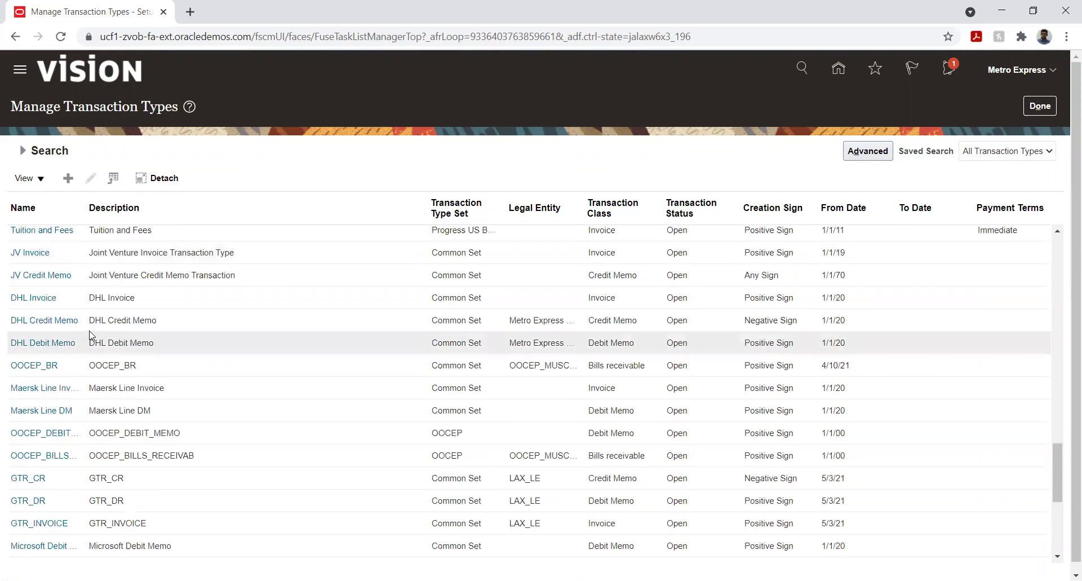
scroll(90, 335, "down", 2)
scroll(89, 330, "down", 2)
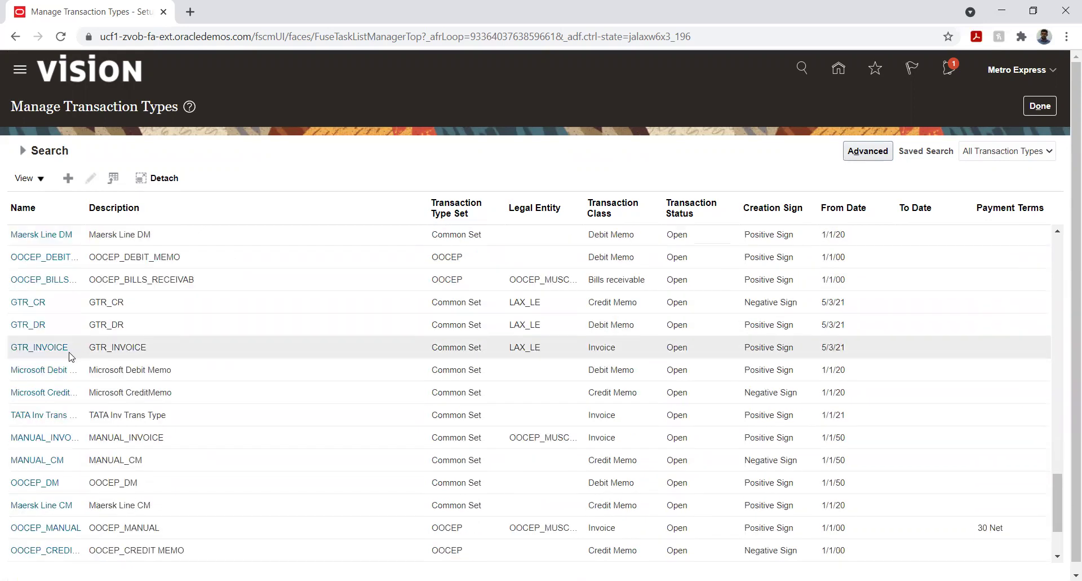
scroll(70, 356, "down", 2)
scroll(70, 356, "down", 1)
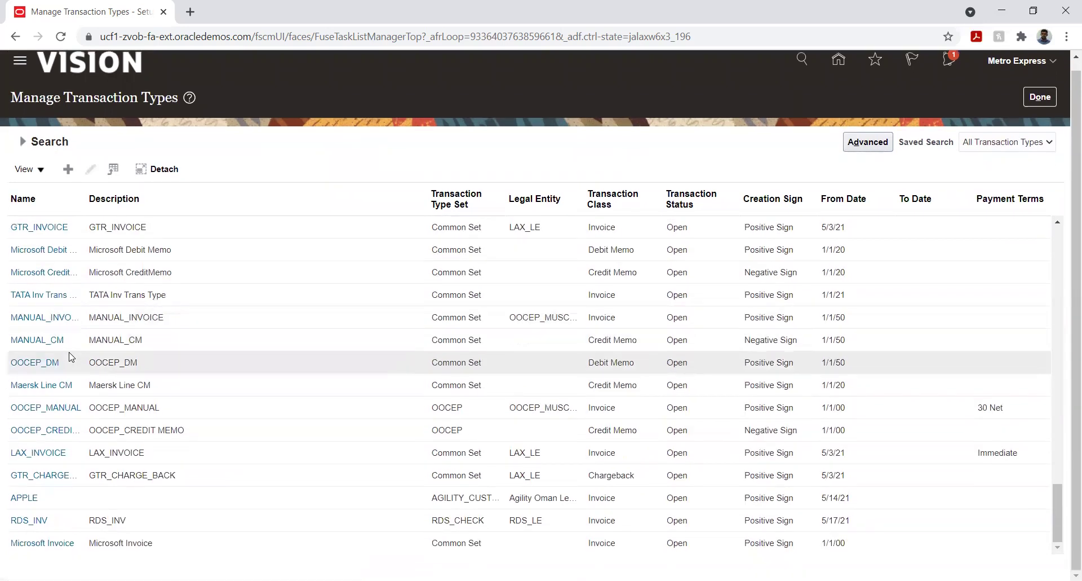
scroll(181, 367, "up", 15)
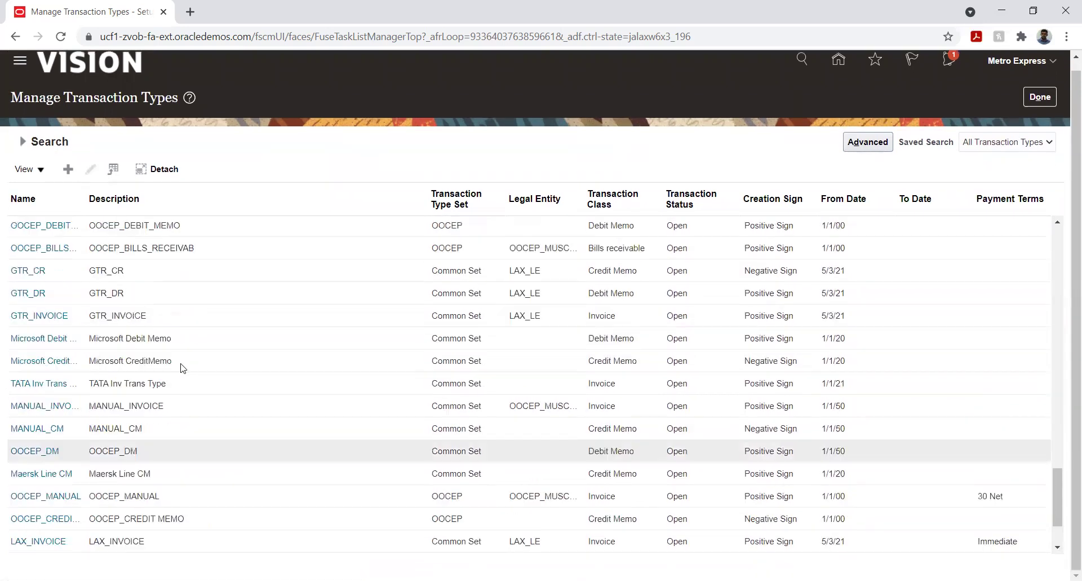
scroll(181, 367, "up", 15)
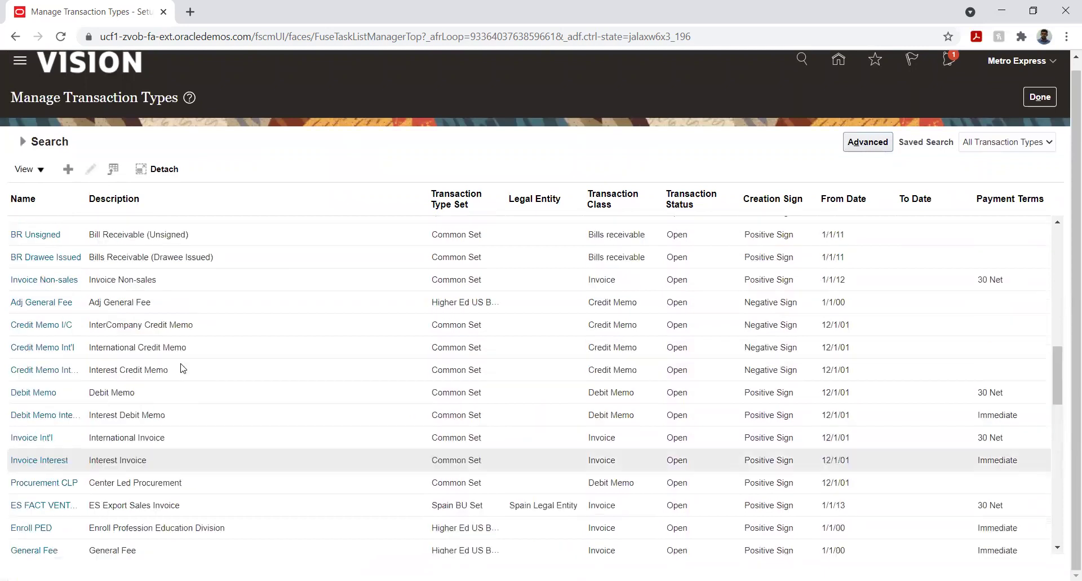
scroll(181, 367, "up", 1)
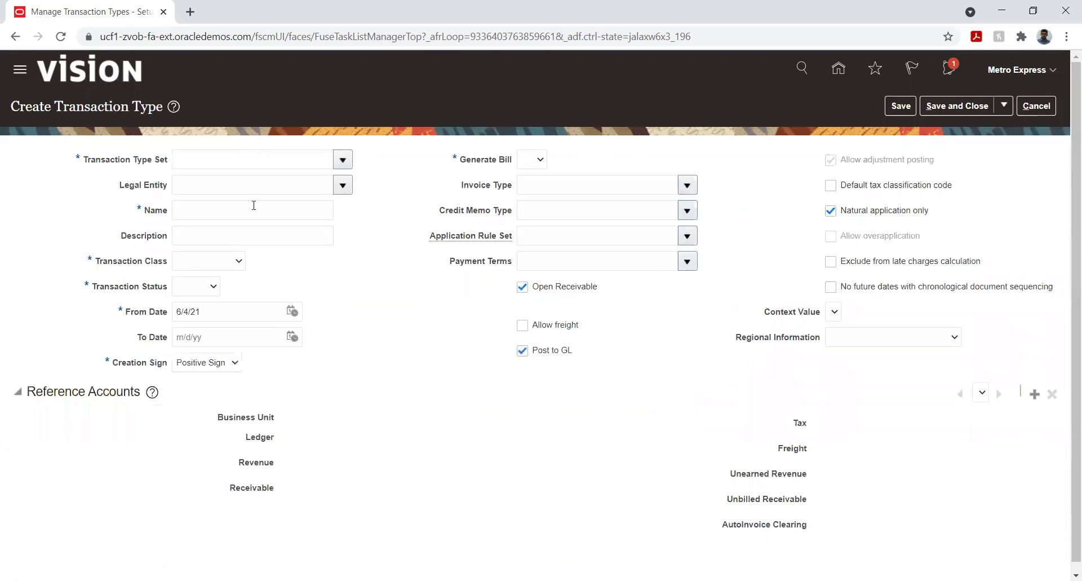
- Choose METRO_MUR_BU_CUSTOMER_SET as the new transaction type's set
left_click(343, 159)
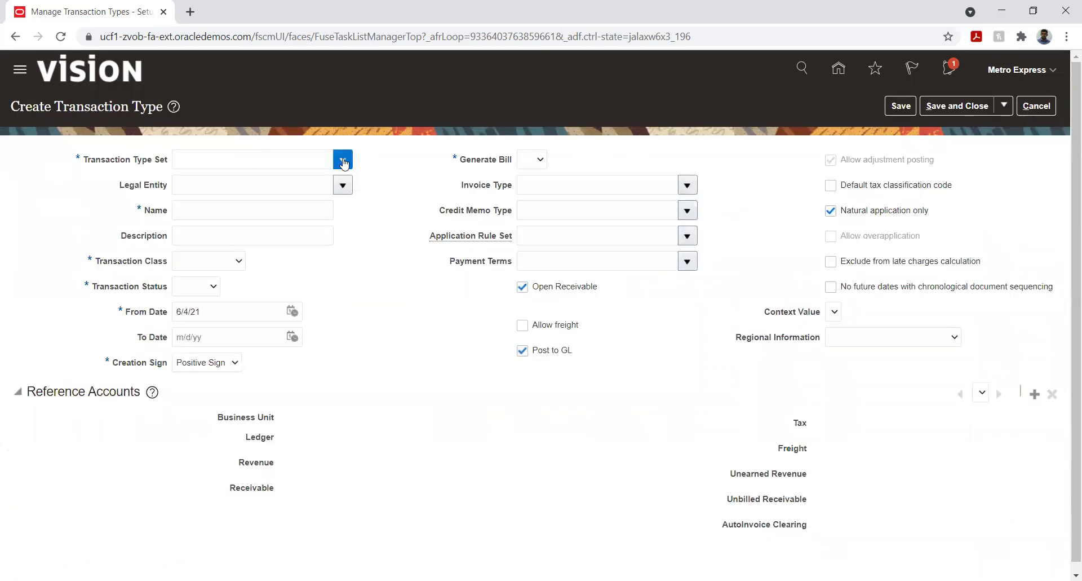
left_click(303, 158)
type("Metr")
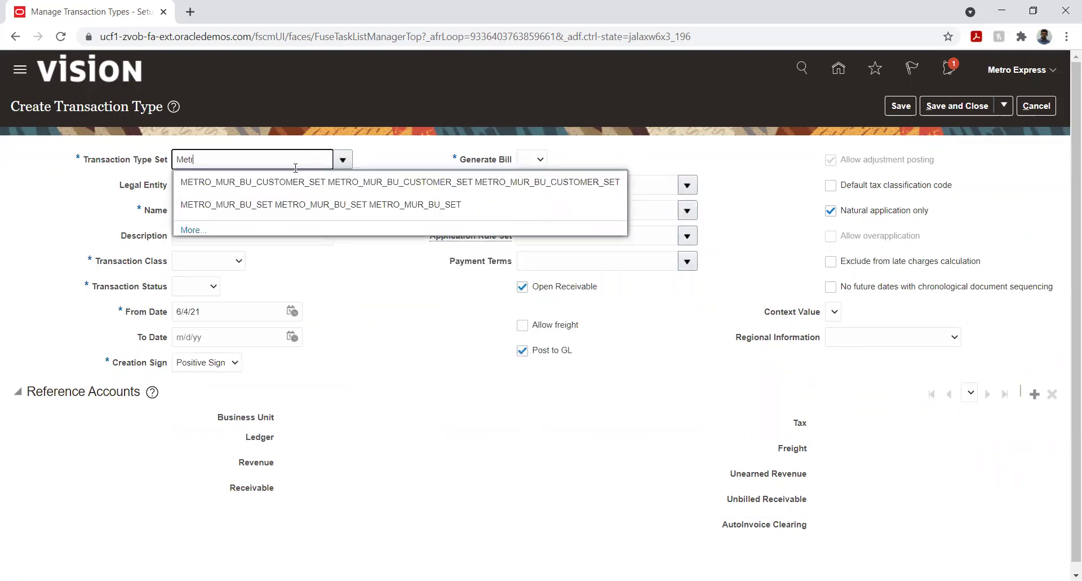
left_click(283, 182)
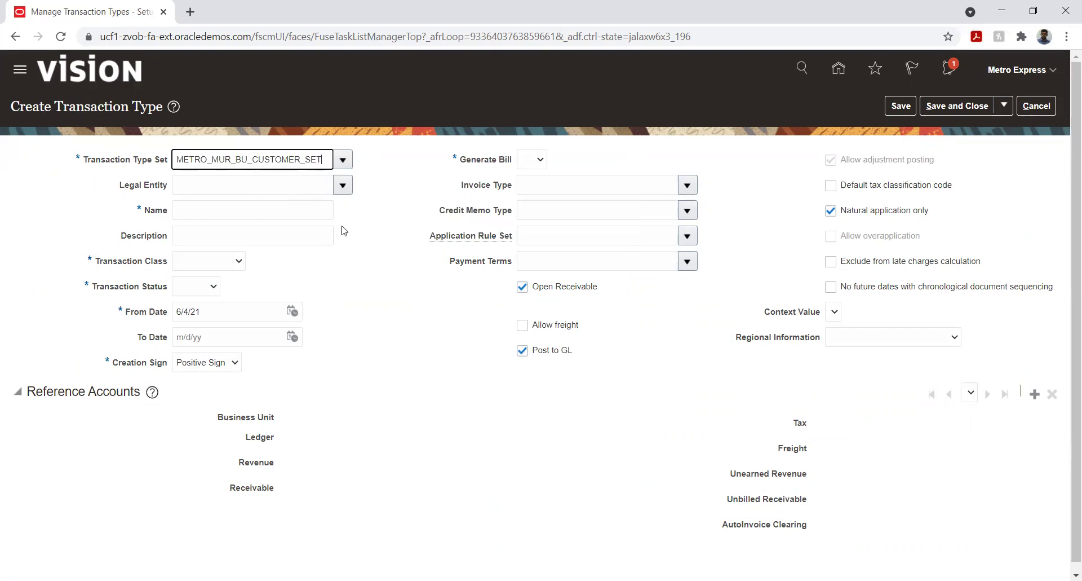
- Set the transaction type set to METRO_MUR_BU_SET and the legal entity to Metro Express Mauritius Legal Entity
left_click(343, 159)
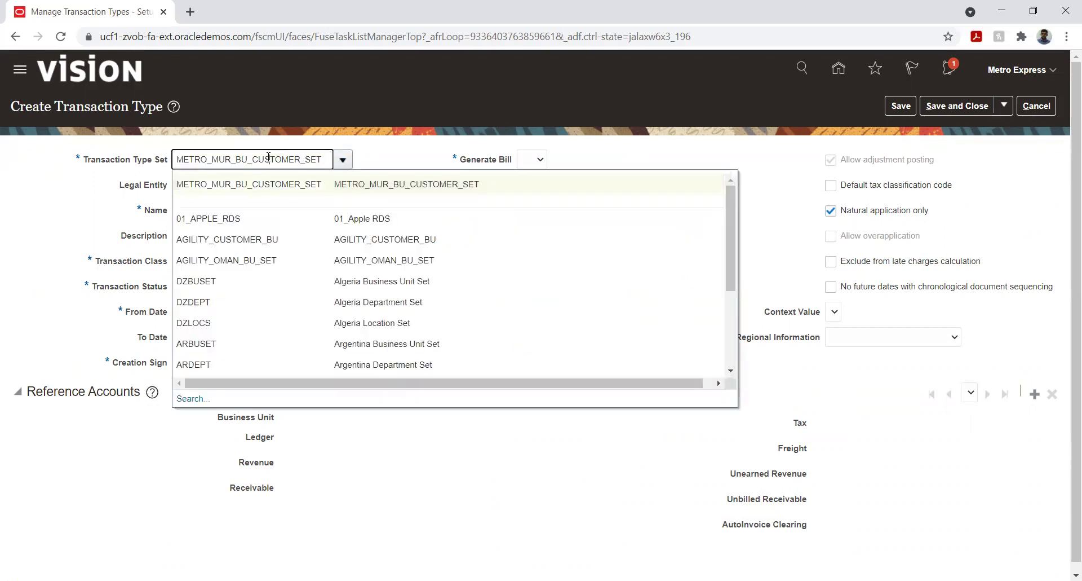
double_click(268, 159)
type("Met")
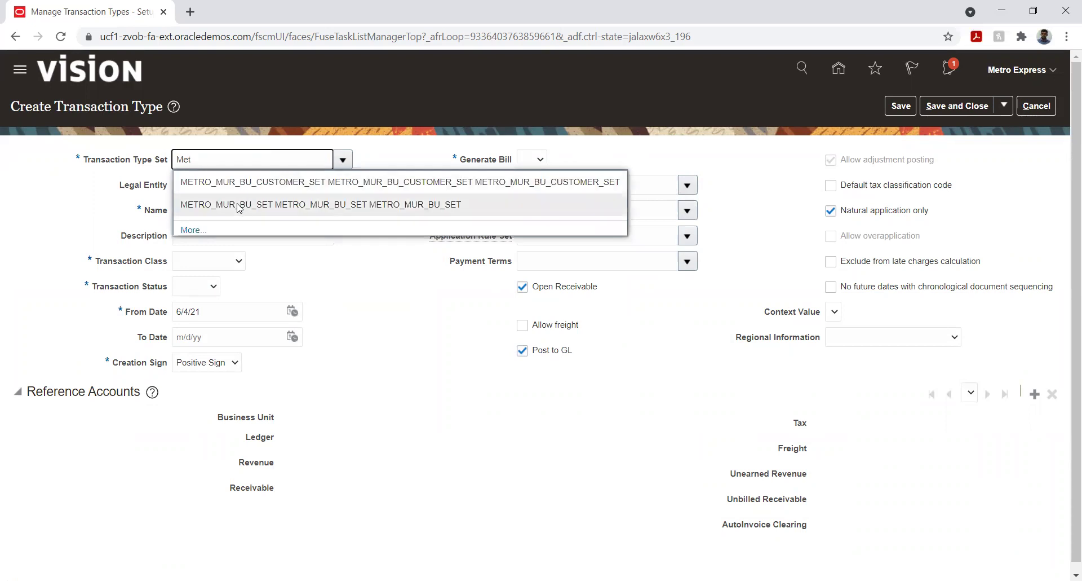
left_click(237, 208)
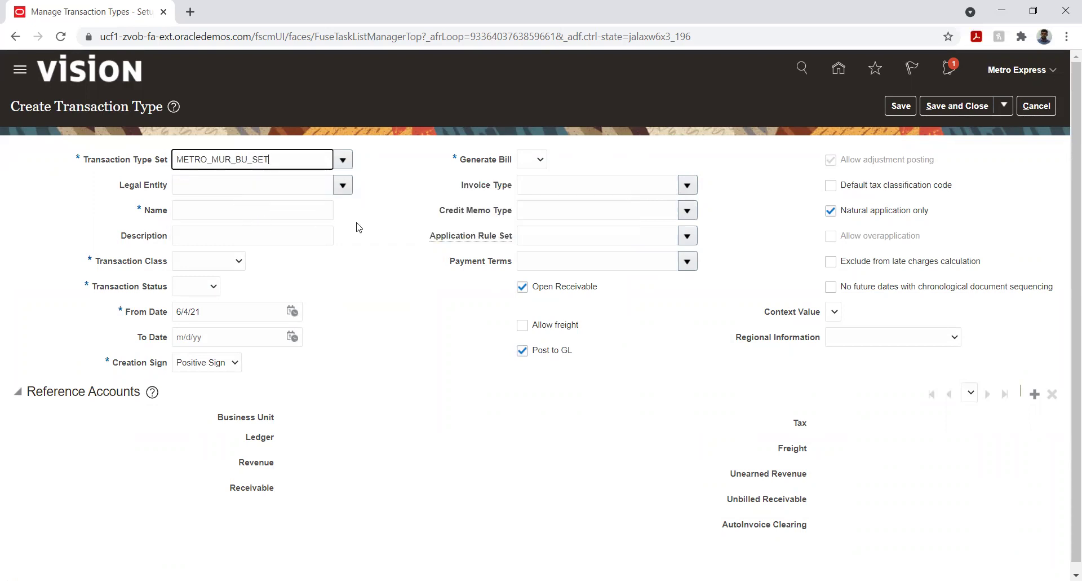
left_click(342, 185)
left_click(321, 185)
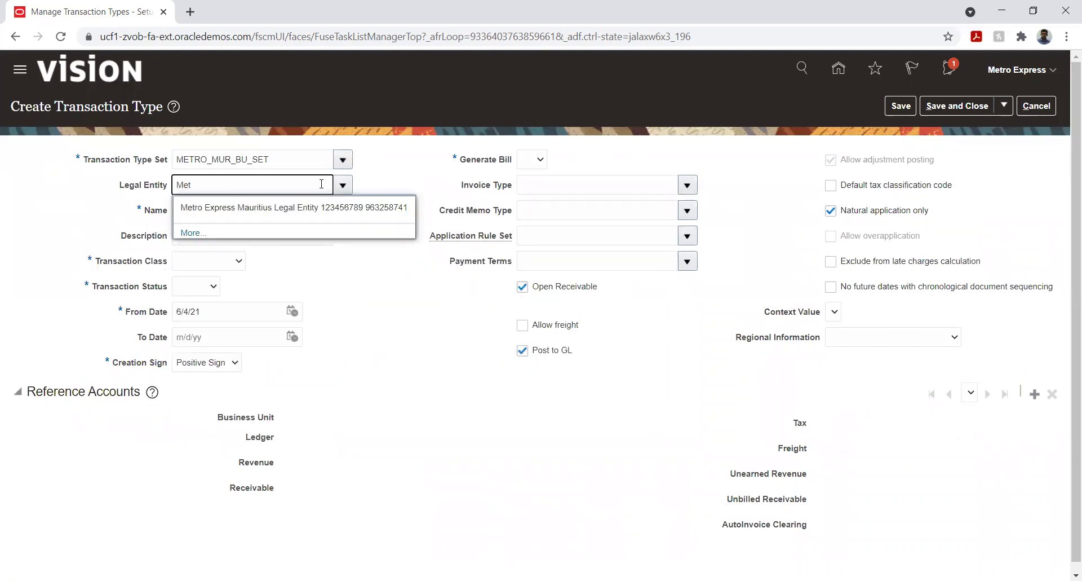
left_click(242, 207)
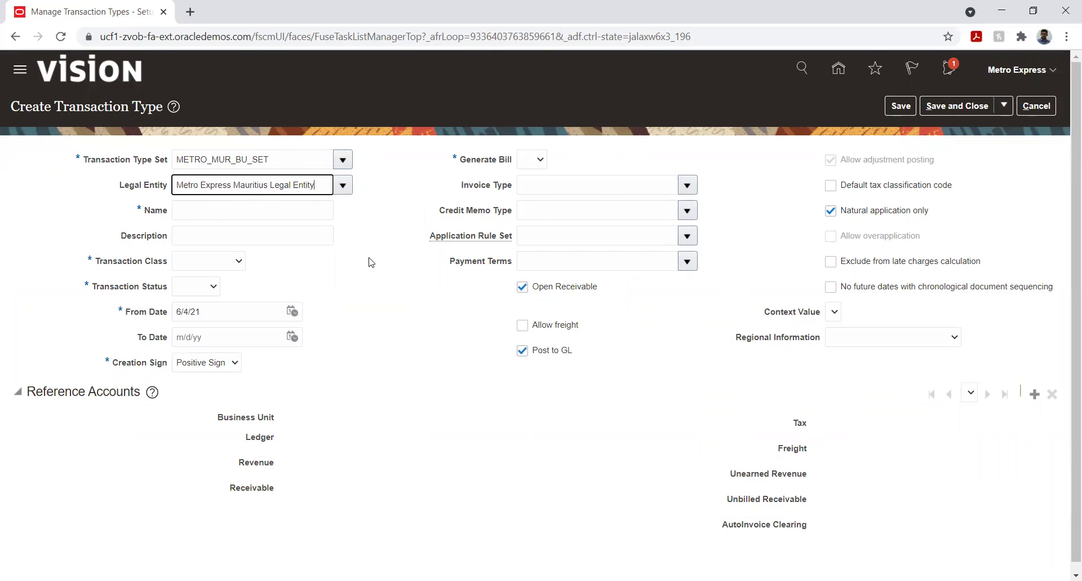
- Name the transaction type Metro_Invoice, with transaction class Invoice and transaction status Open
left_click(224, 214)
type("M")
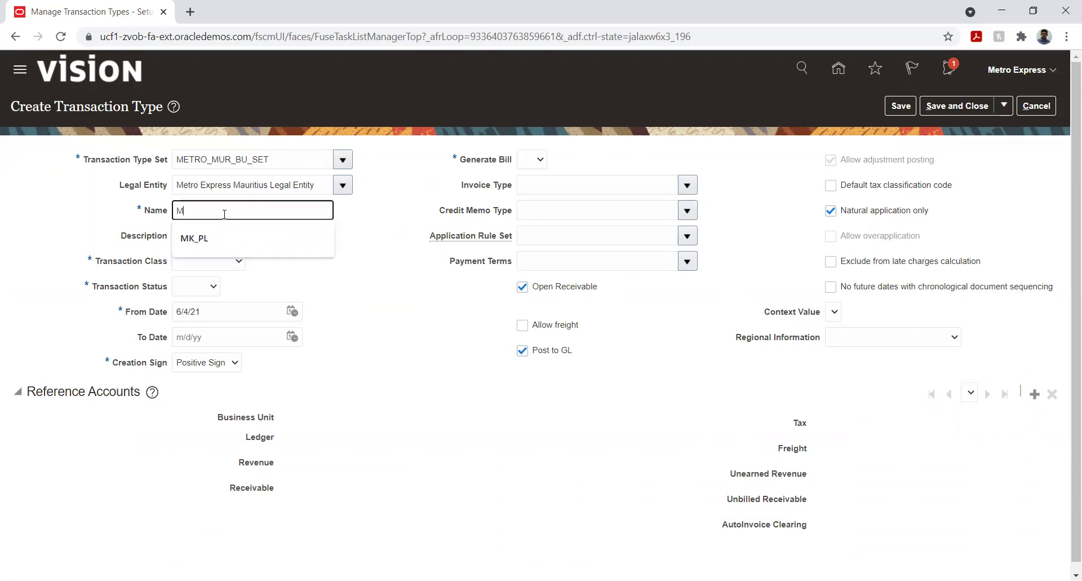
type("etro_Invoice")
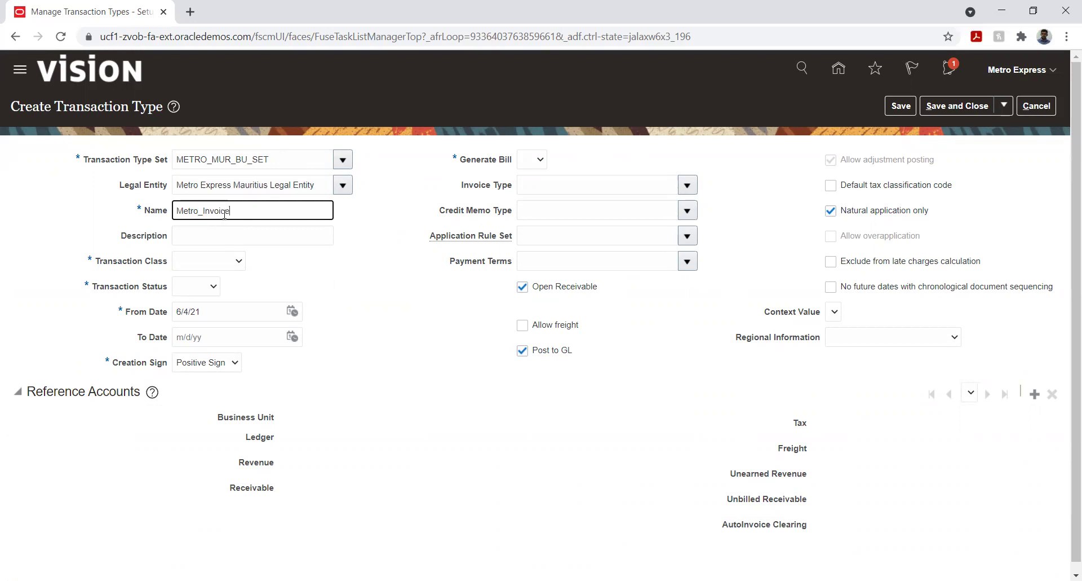
key("Tab")
key("Tab")
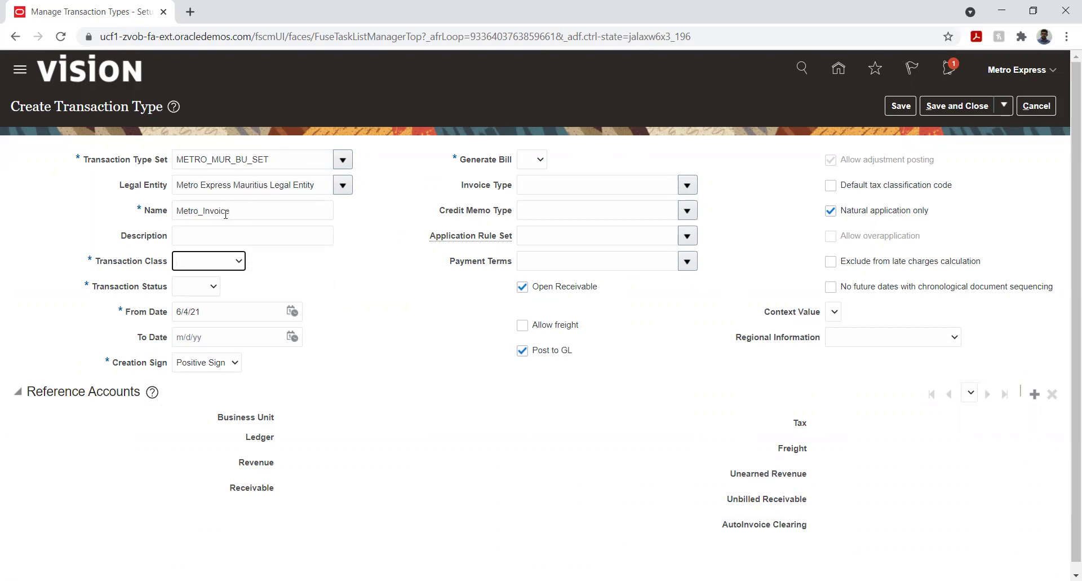
key("i")
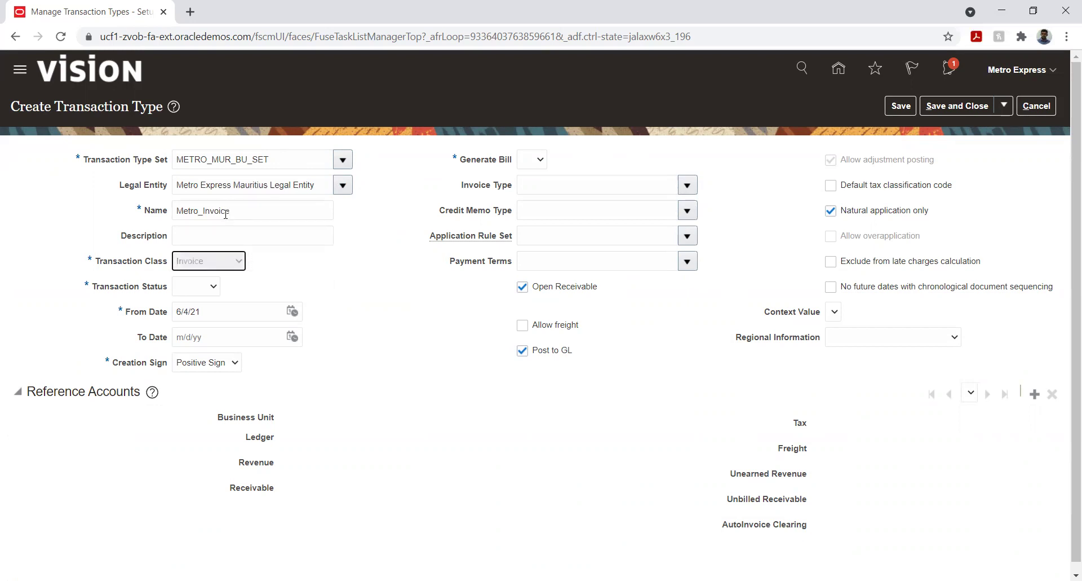
key("Tab")
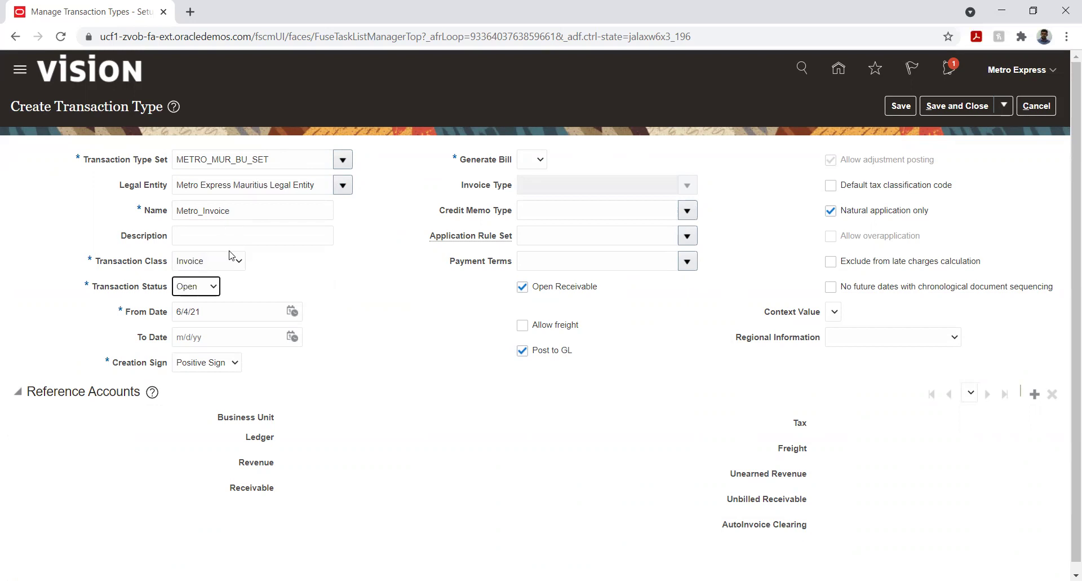
- Set the transaction type's From Date to 1/1/21 and Generate Bill to Yes
left_click(292, 311)
left_click(343, 338)
left_click(338, 350)
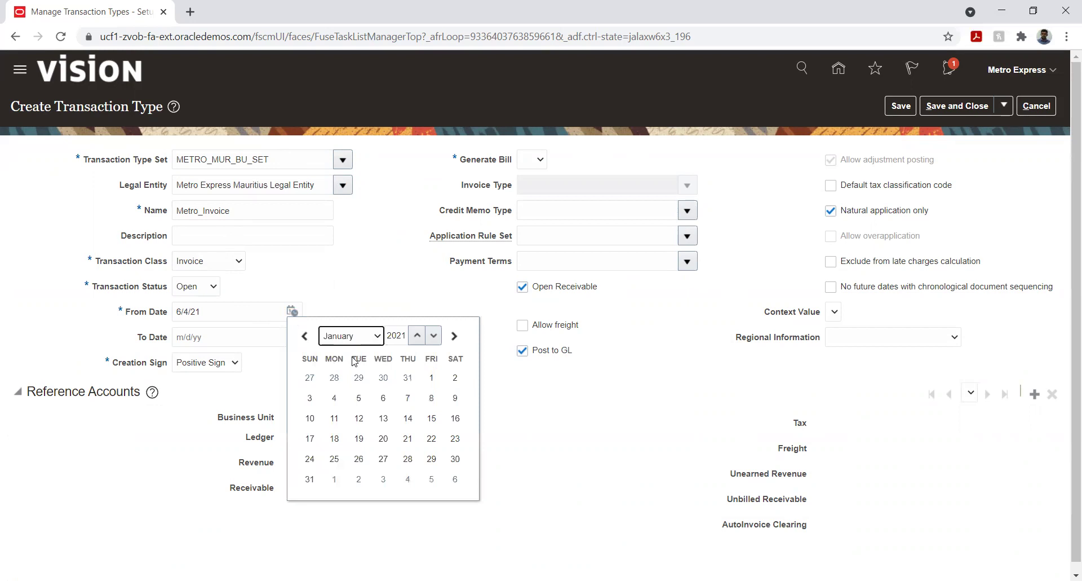
left_click(431, 376)
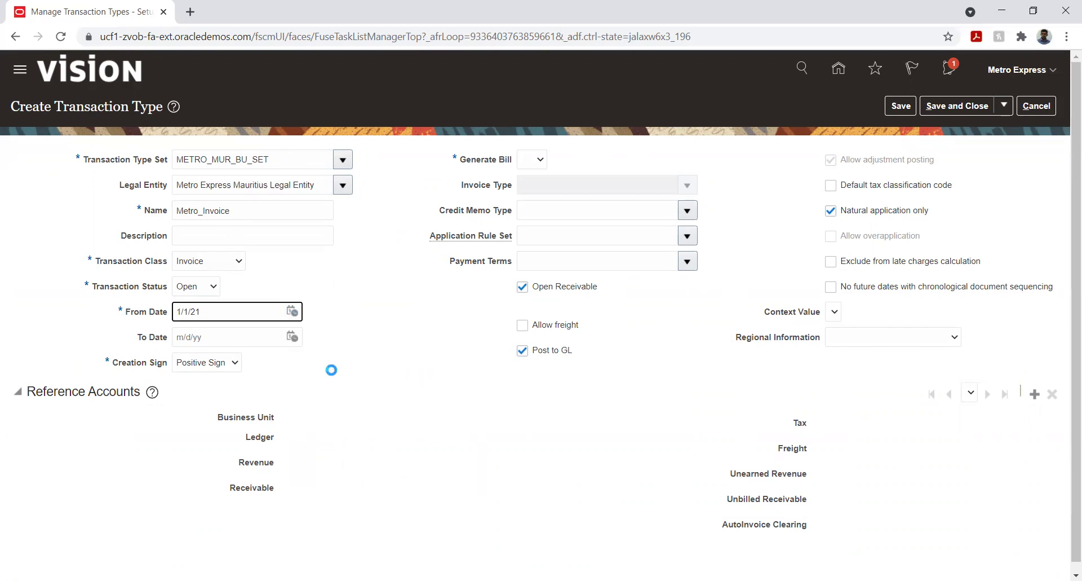
left_click(531, 159)
left_click(527, 195)
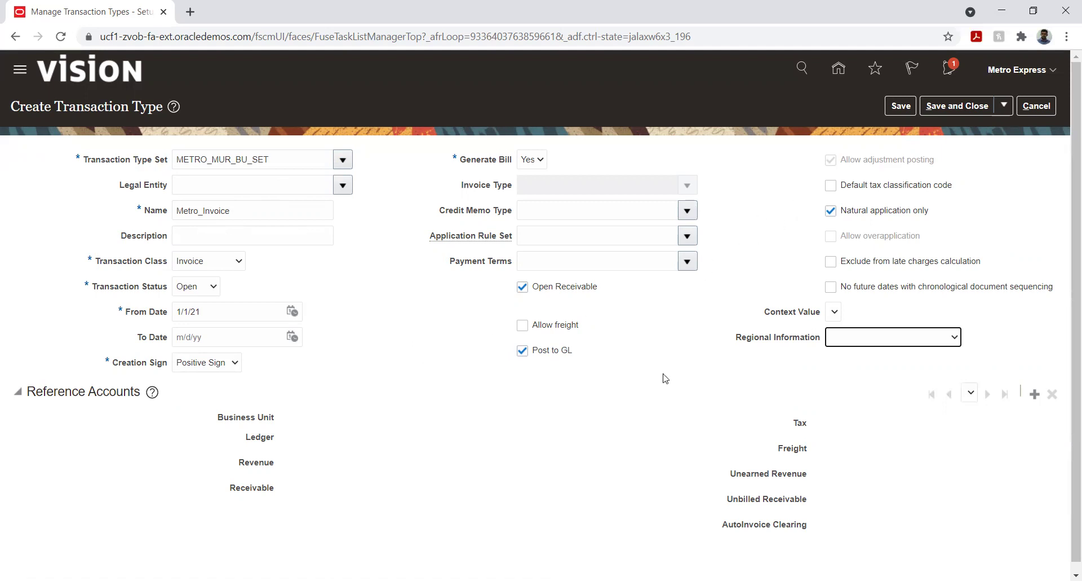
- Try to choose a business unit for Metro_Invoice's new reference accounts by searching the business unit list without a name filter
left_click(1035, 394)
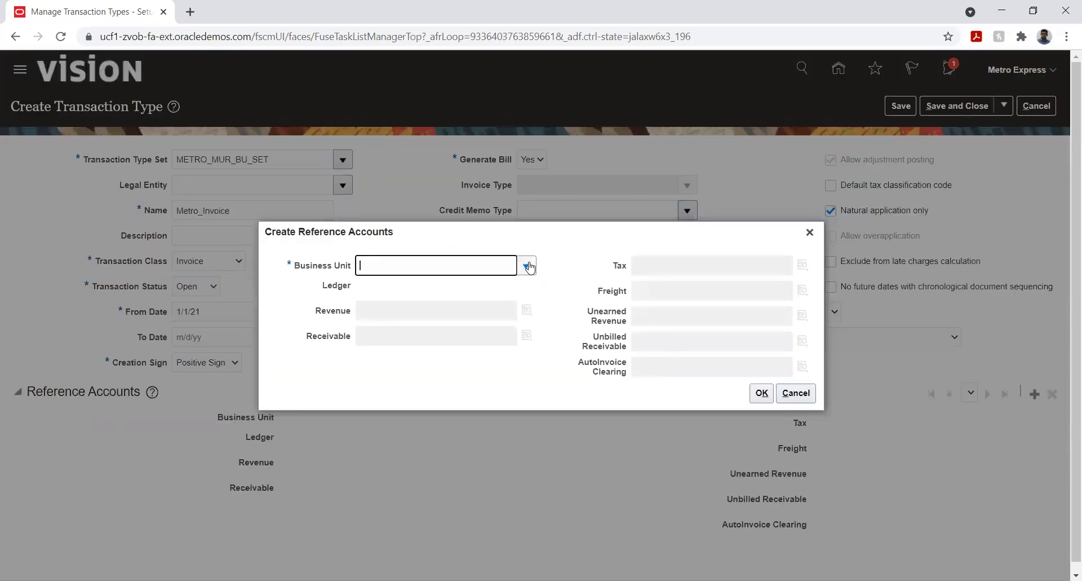
left_click(527, 265)
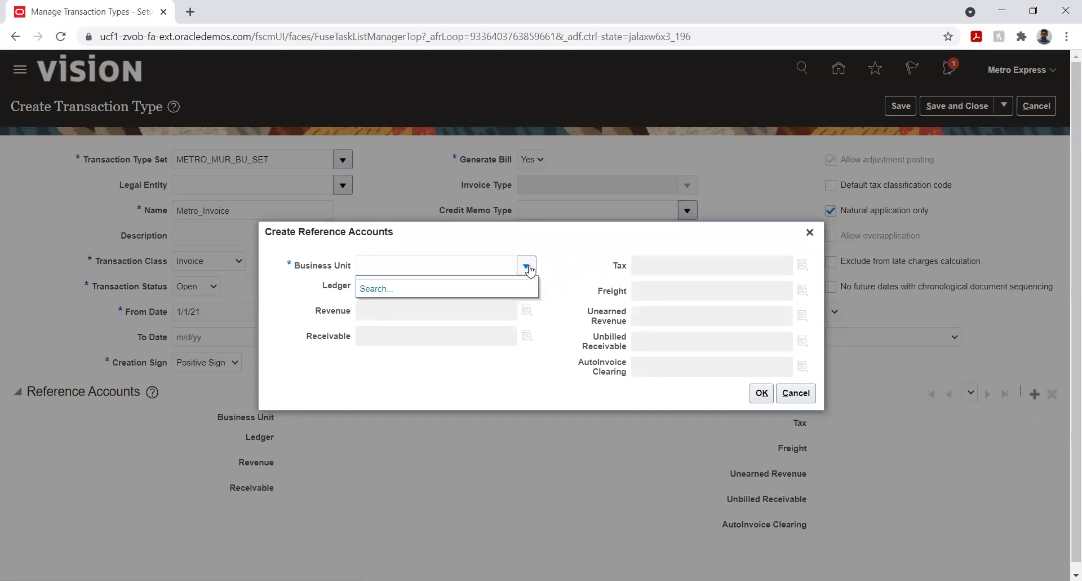
left_click(366, 290)
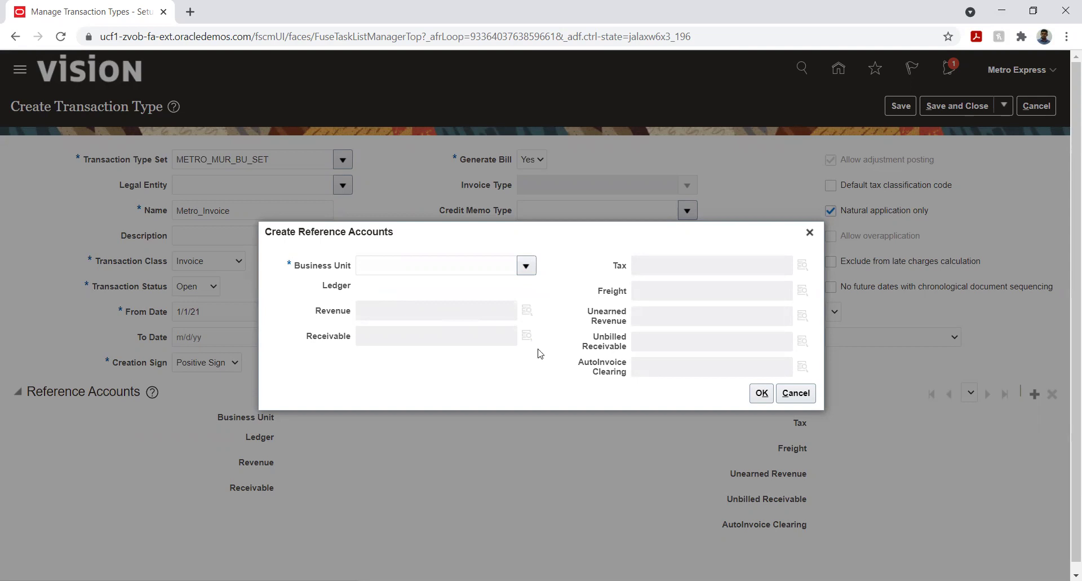
left_click(590, 320)
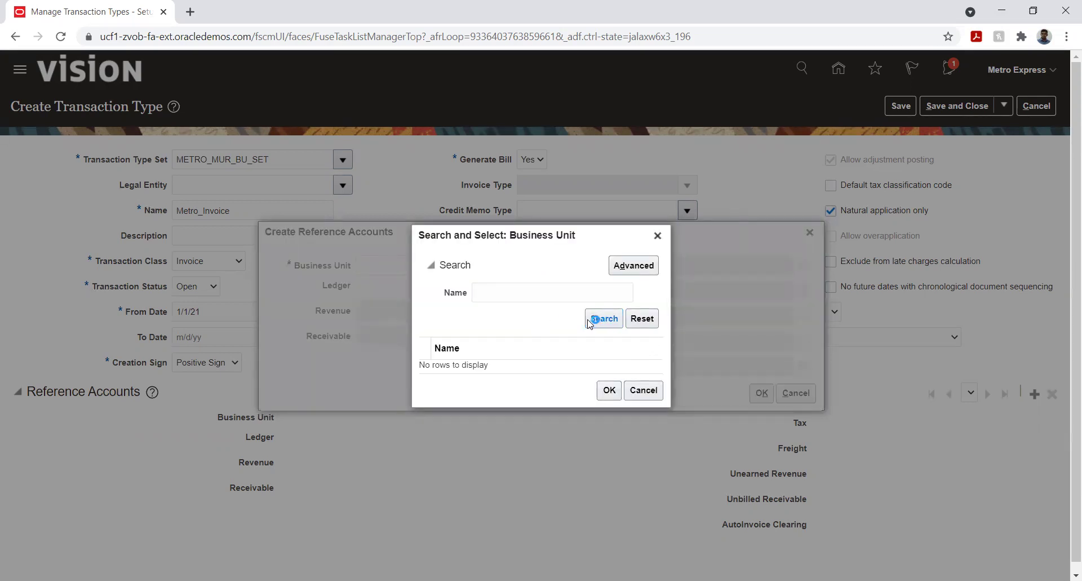
left_click(658, 236)
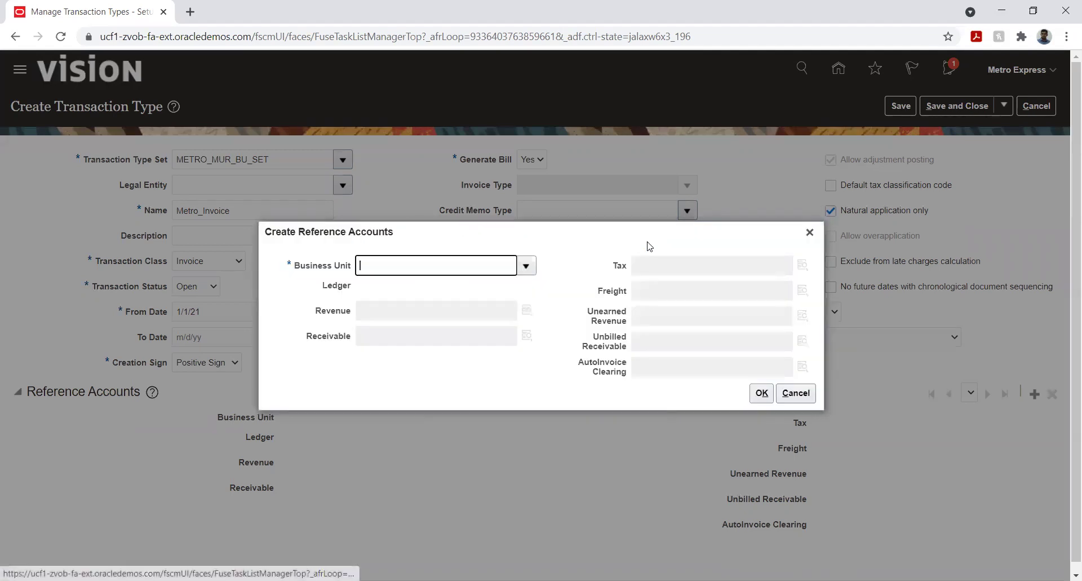
- Discard the reference accounts entry and the unsaved transaction type, and return to the implementation project's task list
left_click(797, 393)
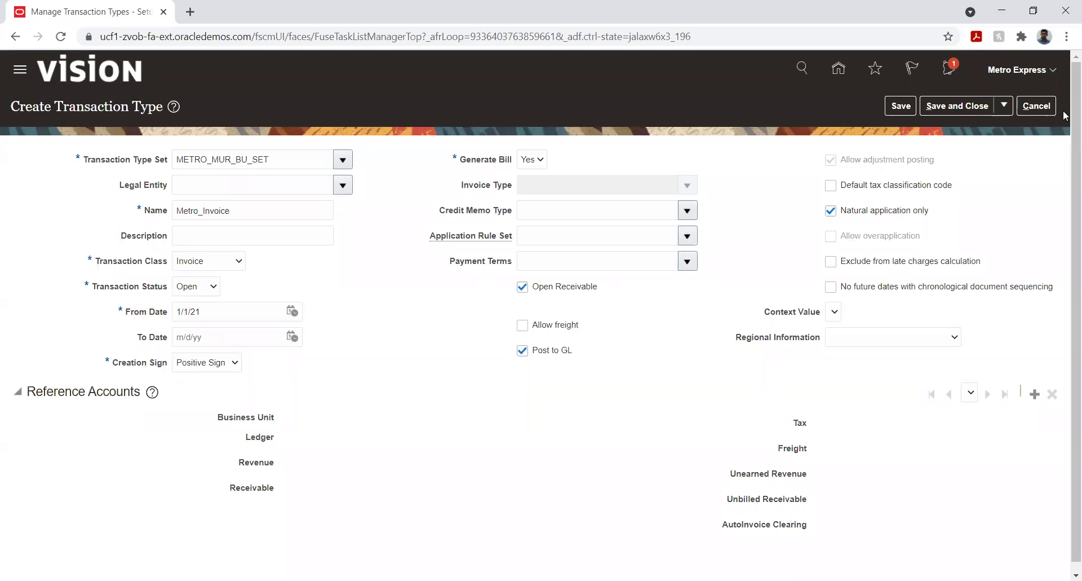
left_click(1037, 107)
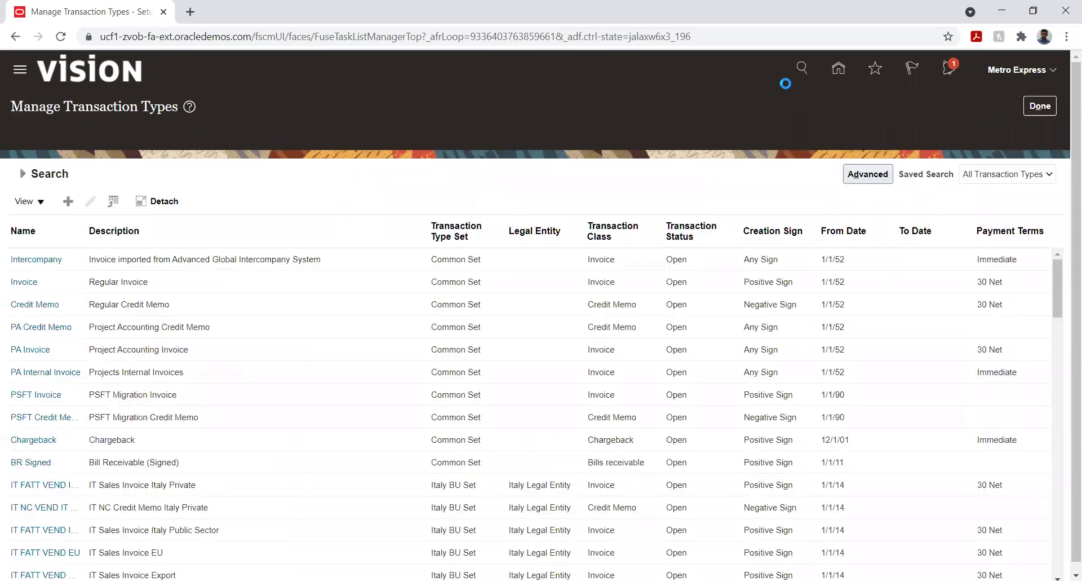
left_click(1040, 107)
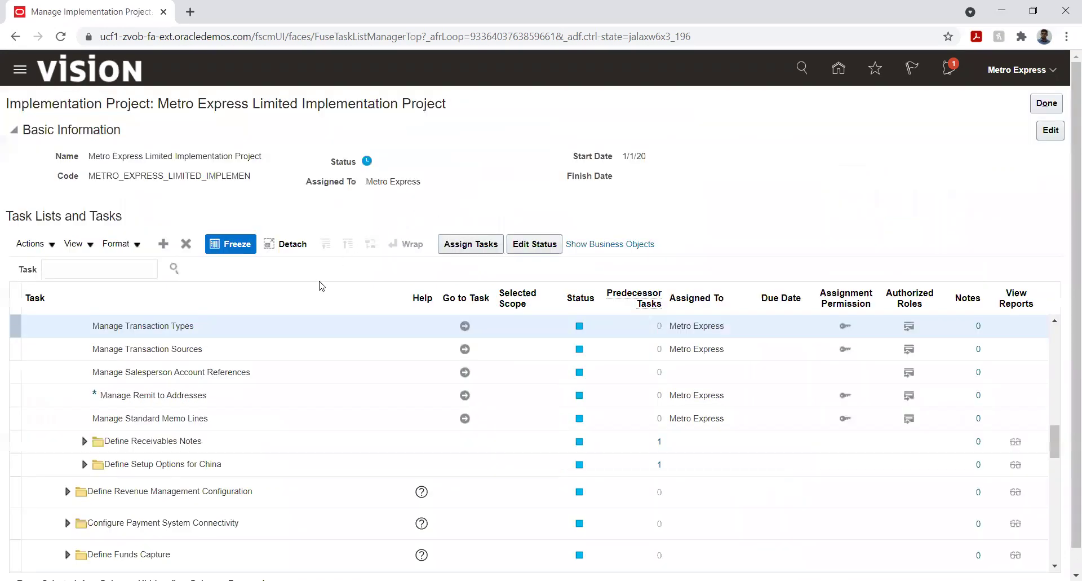
- Search the implementation project's tasks for %data%access%
left_click(107, 271)
type("%data")
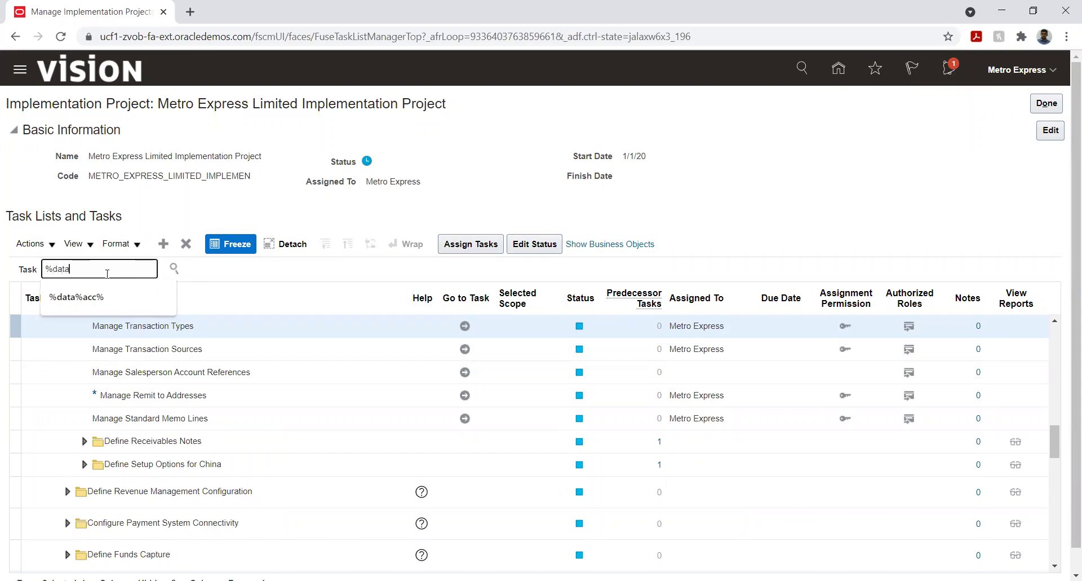
type("%access%")
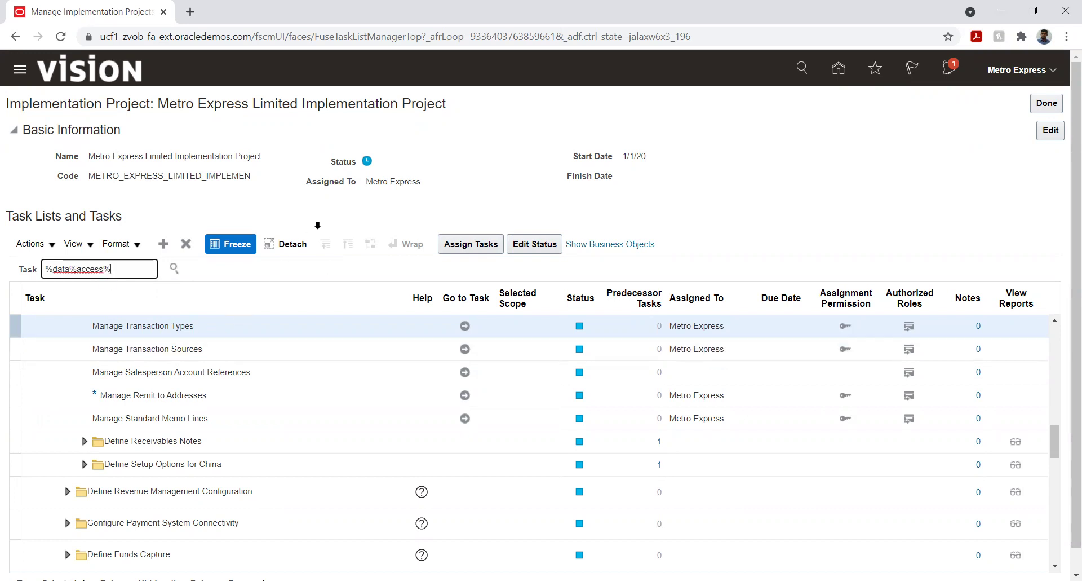
key("Return")
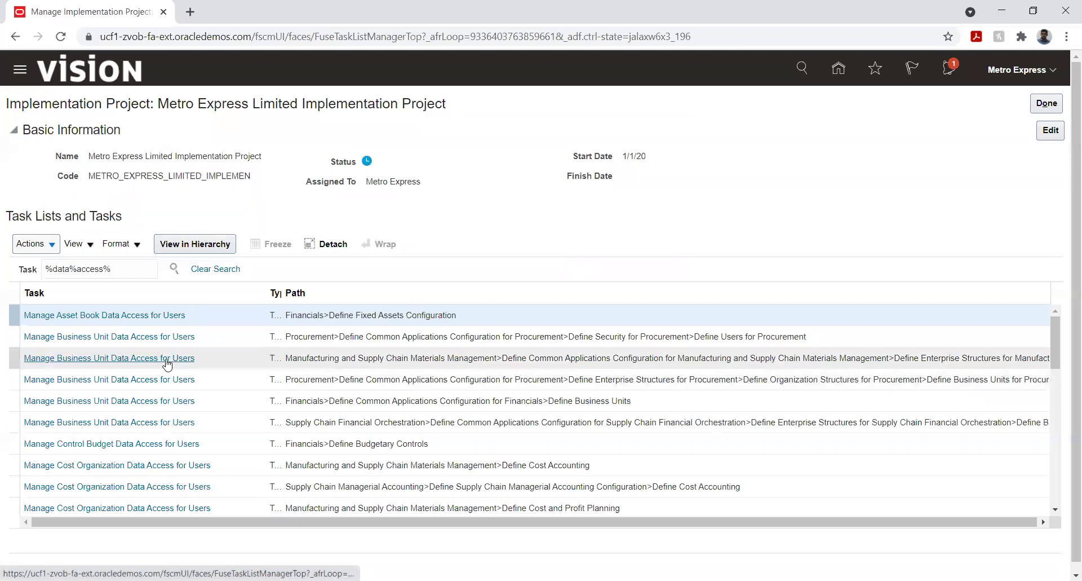
- Look up the Manage Asset Book Data Access for Users task within Define Fixed Assets Configuration
left_click(140, 319)
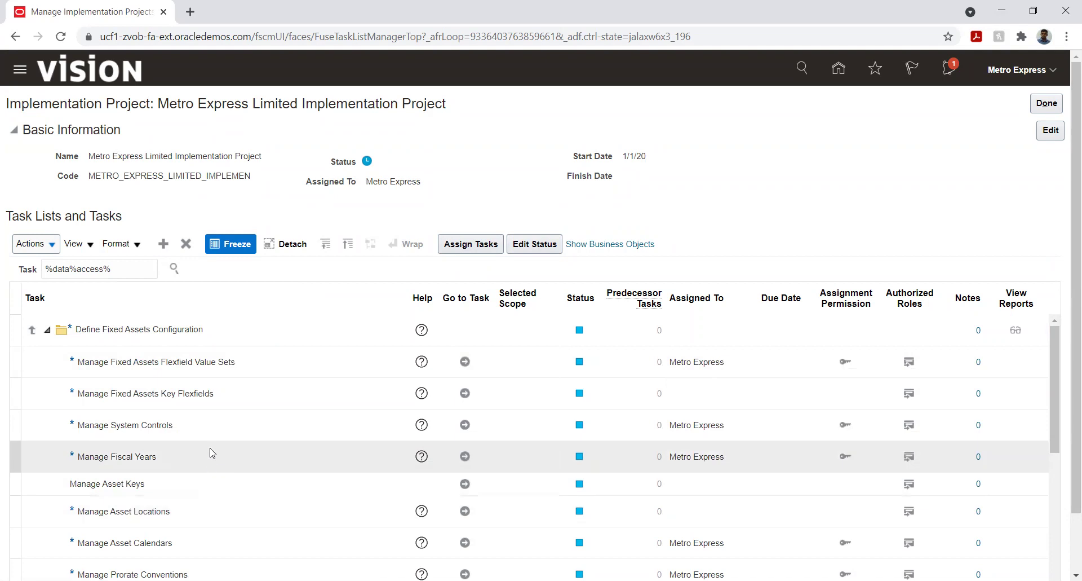
scroll(246, 416, "down", 2)
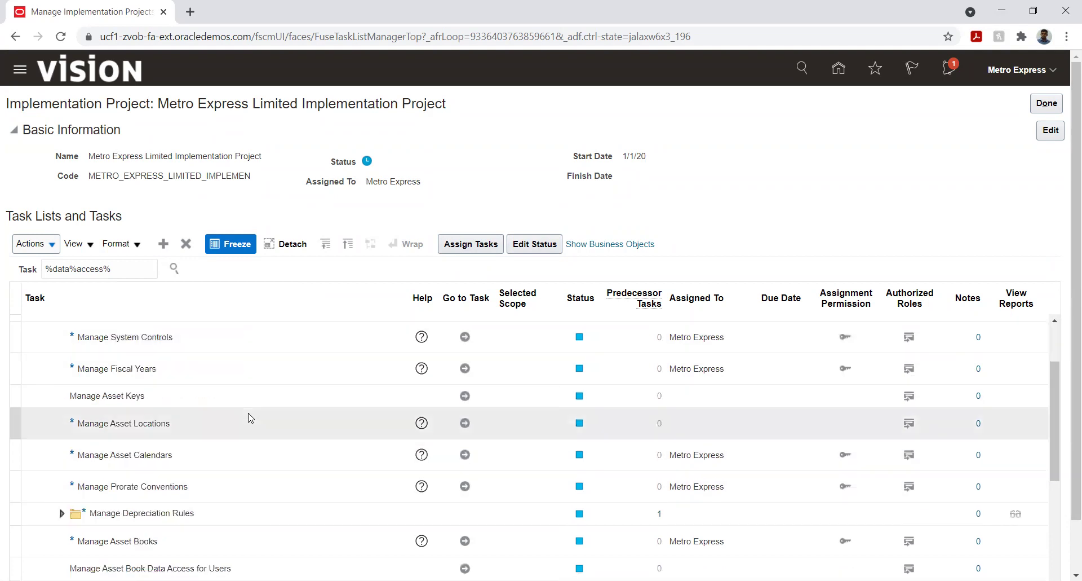
scroll(213, 461, "down", 2)
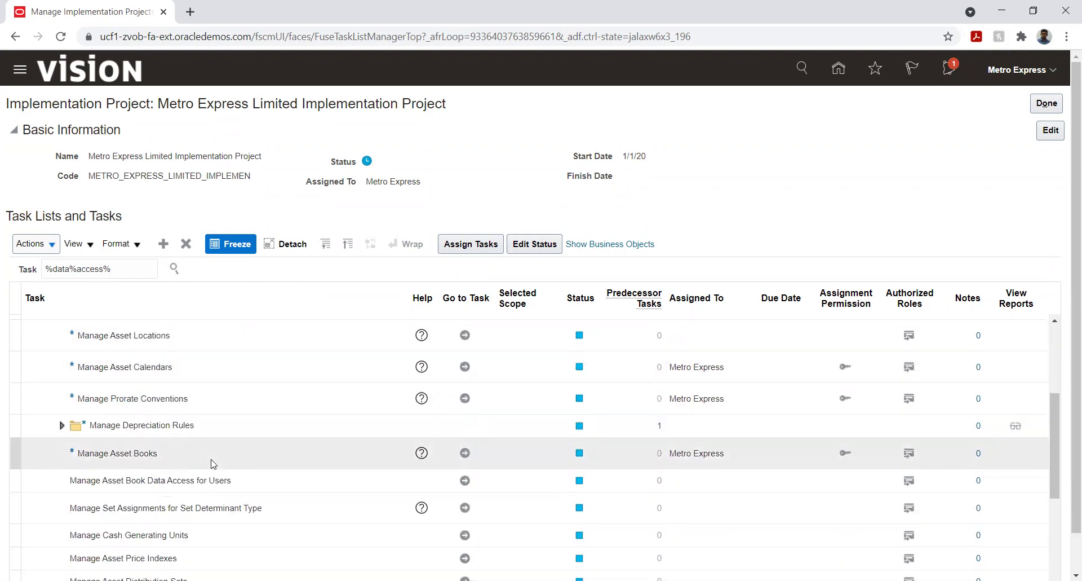
scroll(212, 463, "down", 2)
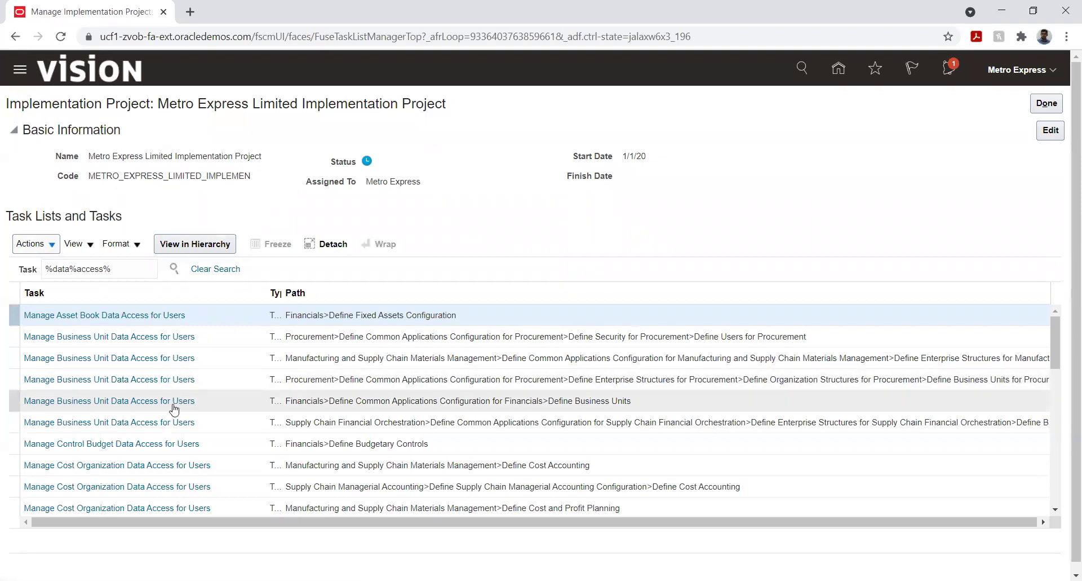
- Open the Manage Data Access Set Data Access for Users task under Define General Ledger Options
scroll(163, 422, "down", 2)
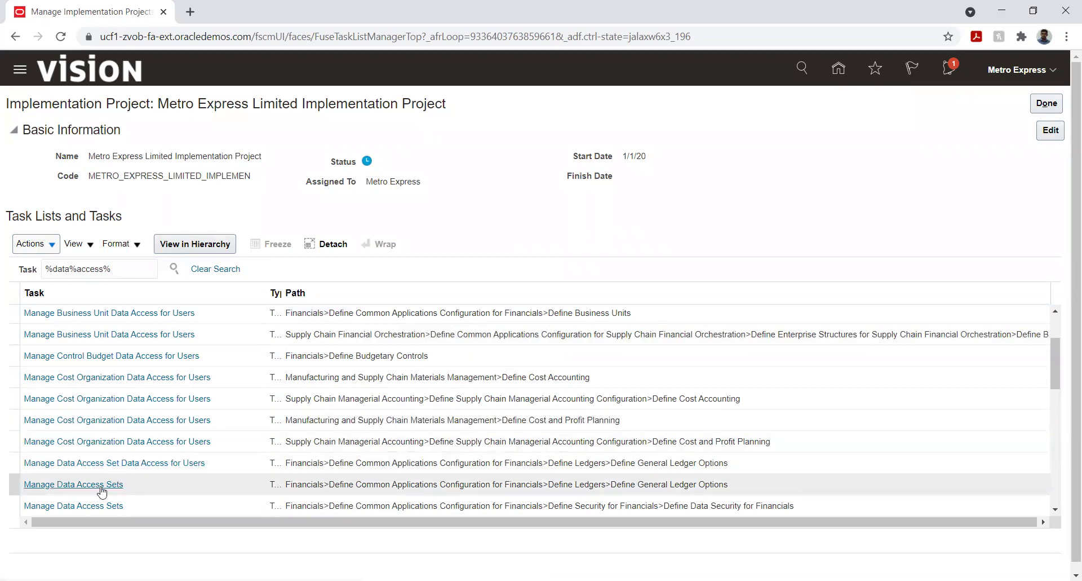
left_click(120, 463)
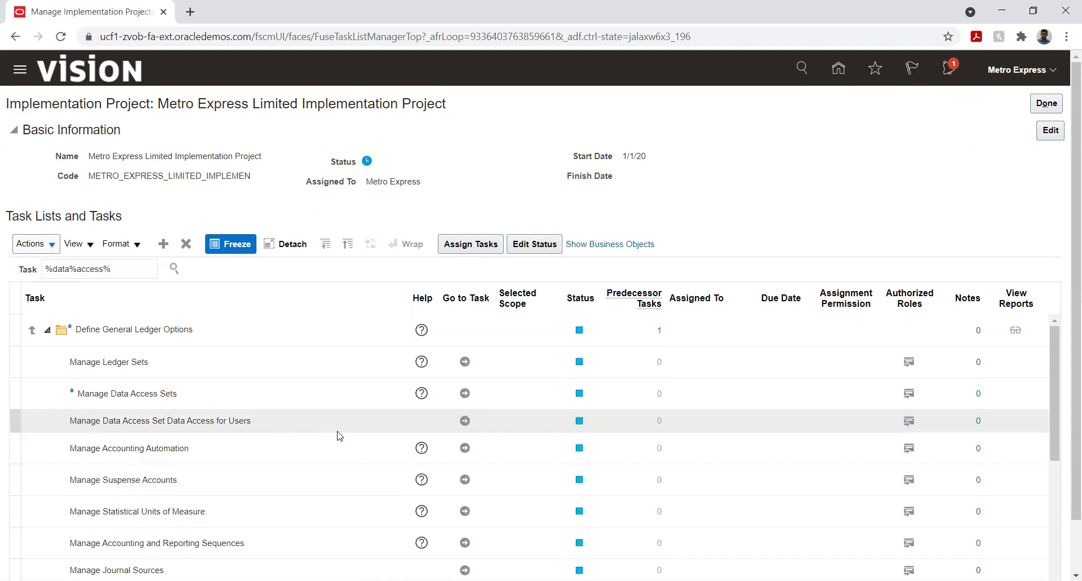
left_click(463, 420)
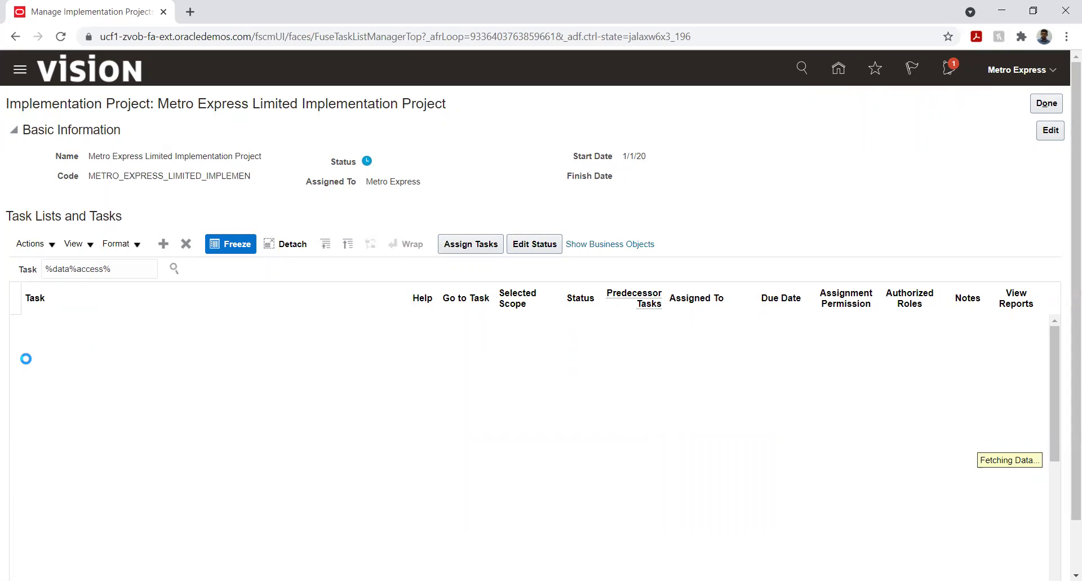
- Clear the task search text and reload the implementation project page
triple_click(118, 269)
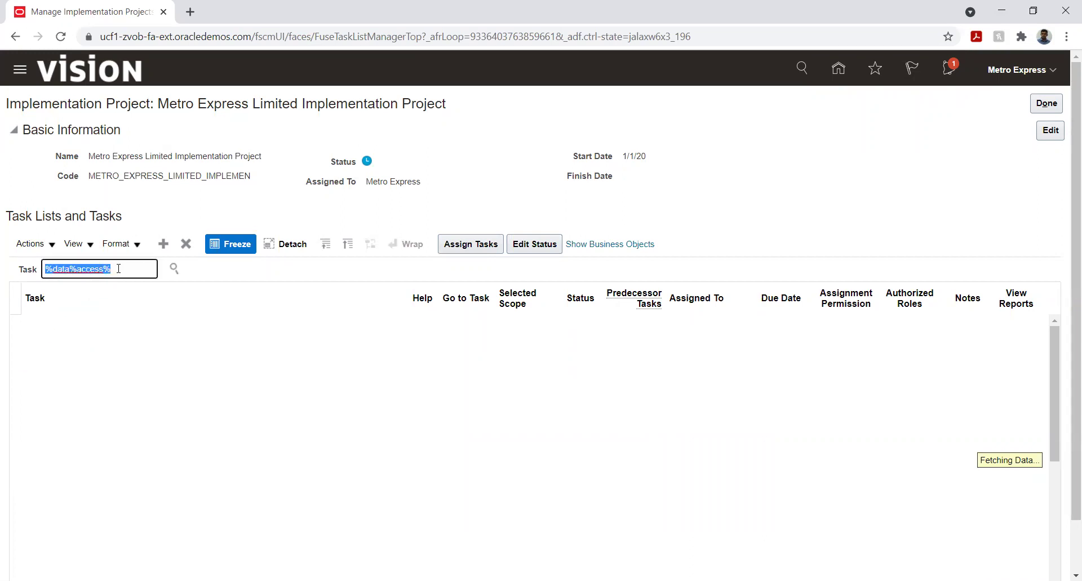
key("BackSpace")
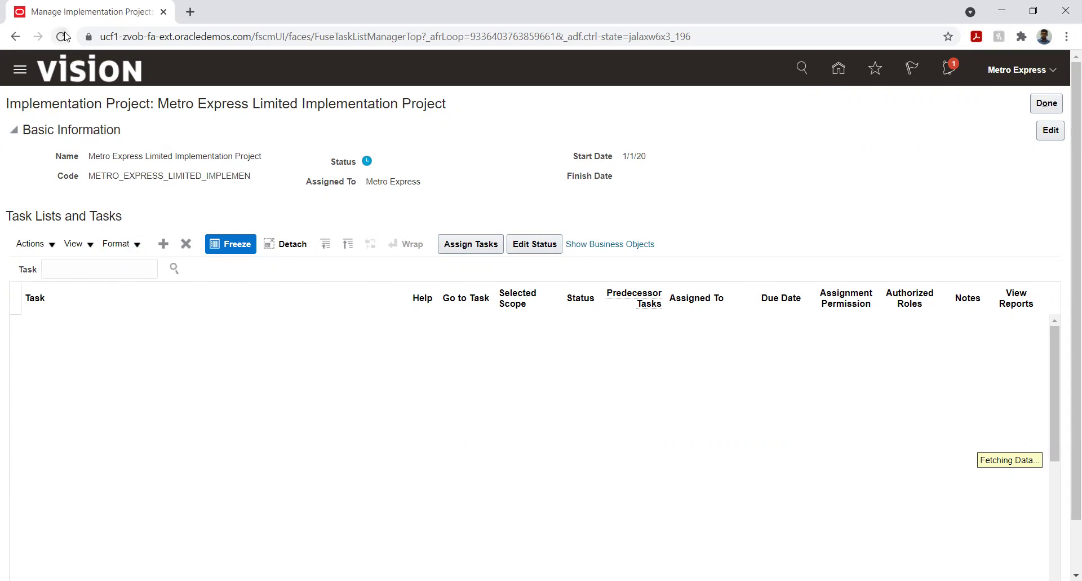
left_click(61, 36)
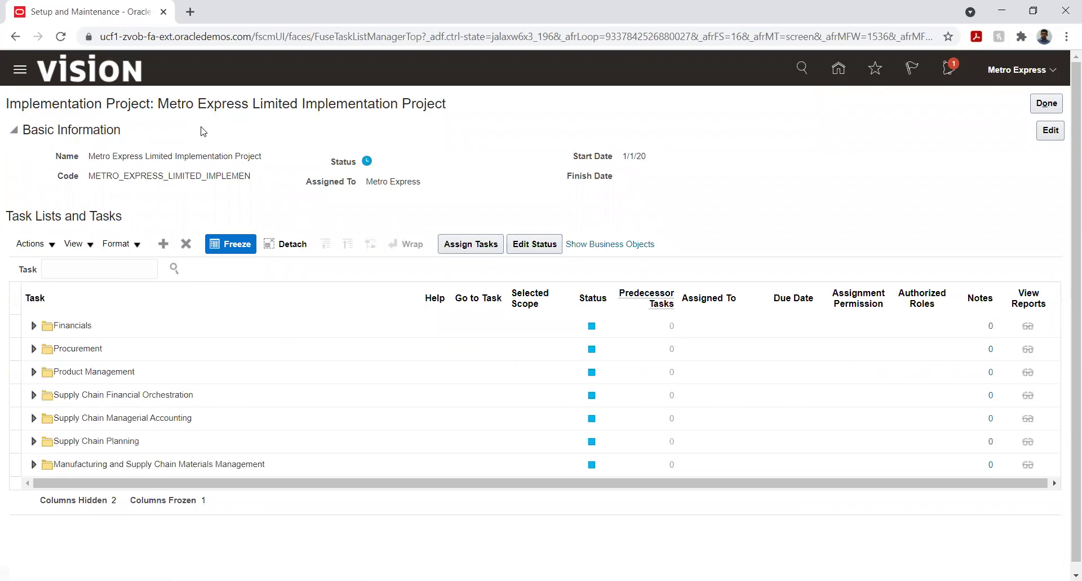
- Open the Manage Business Unit Data Access for Users task from Define Business Units in the common applications configuration for Financials
left_click(33, 328)
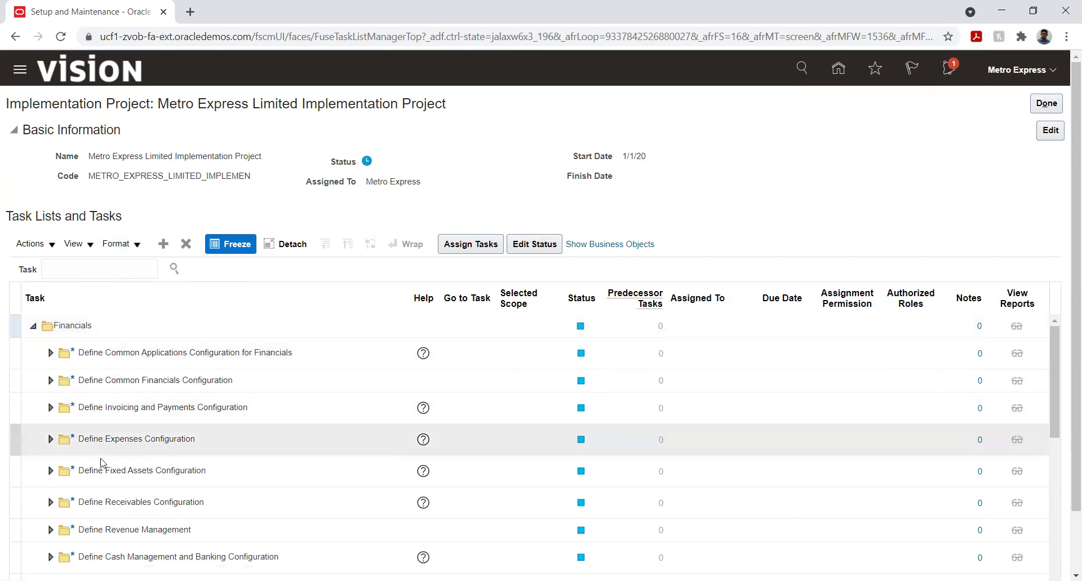
left_click(48, 411)
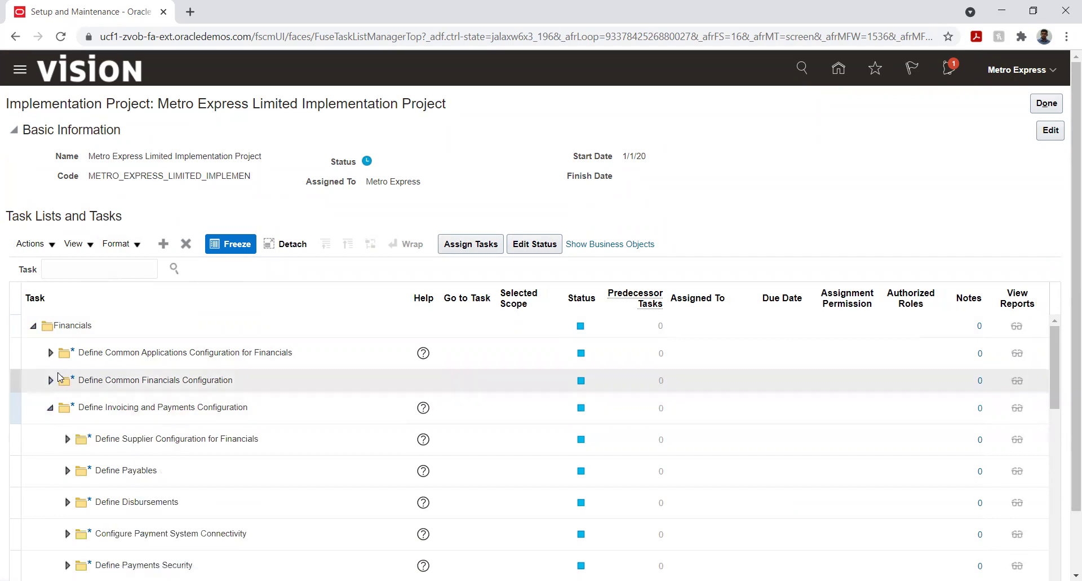
left_click(52, 352)
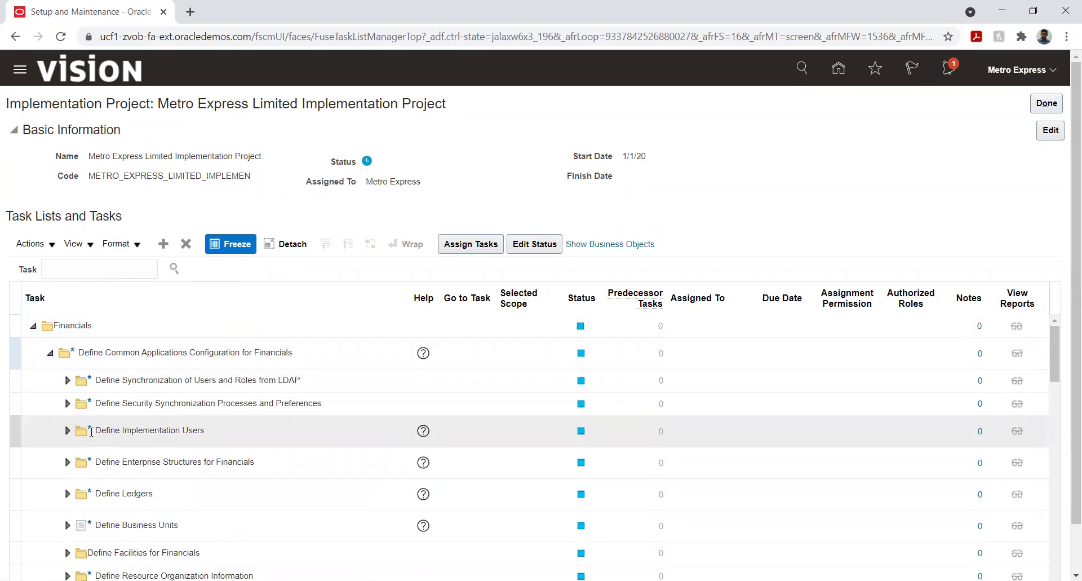
scroll(91, 423, "down", 2)
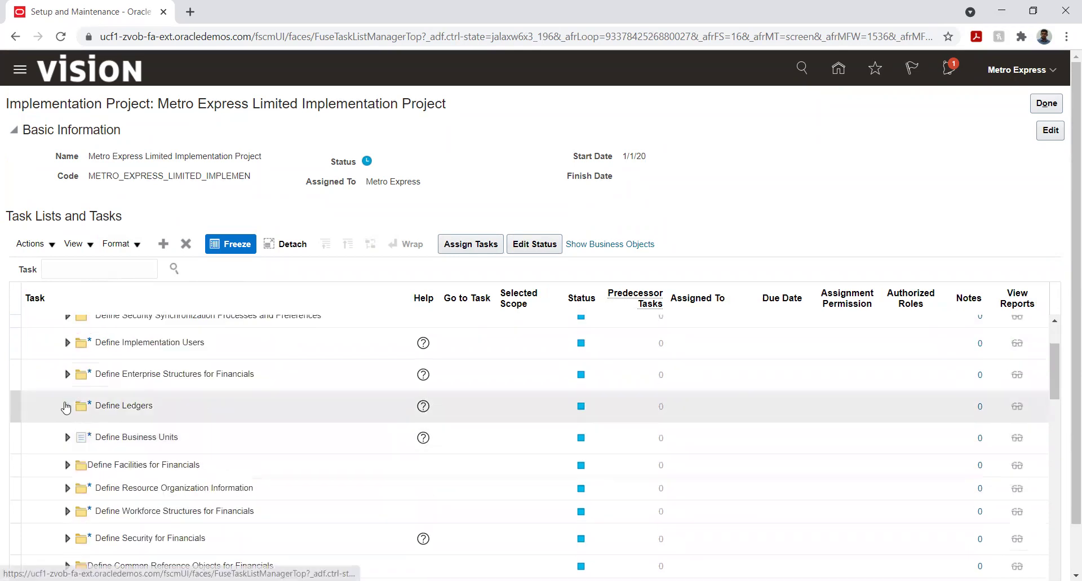
left_click(67, 405)
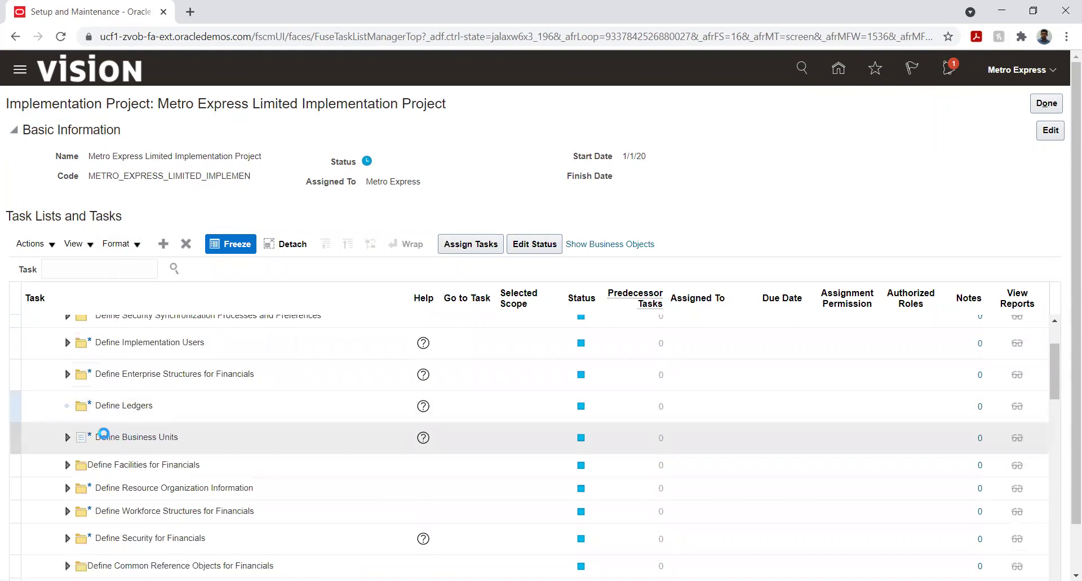
scroll(97, 431, "down", 2)
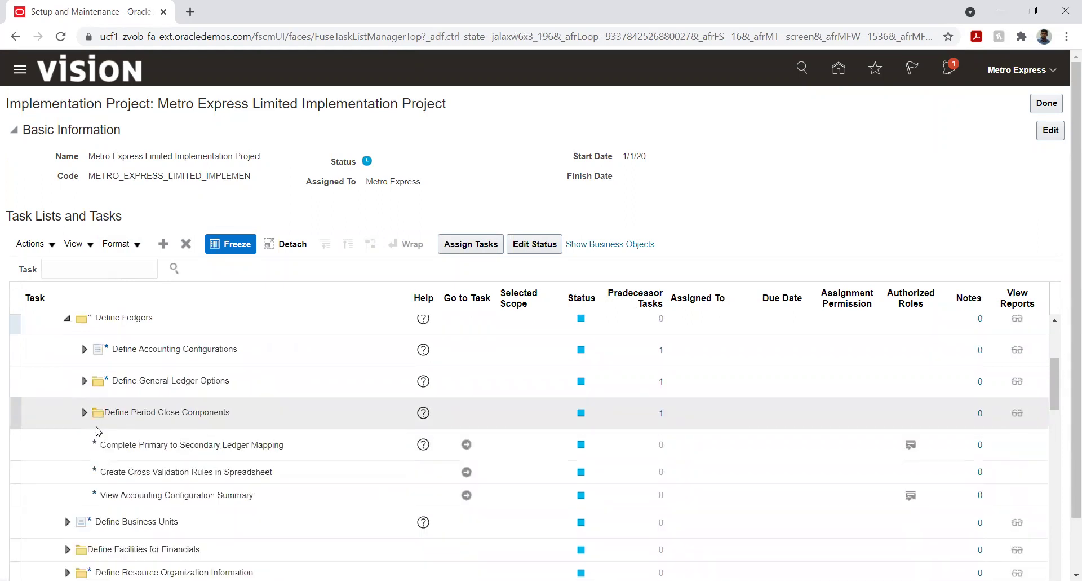
left_click(67, 522)
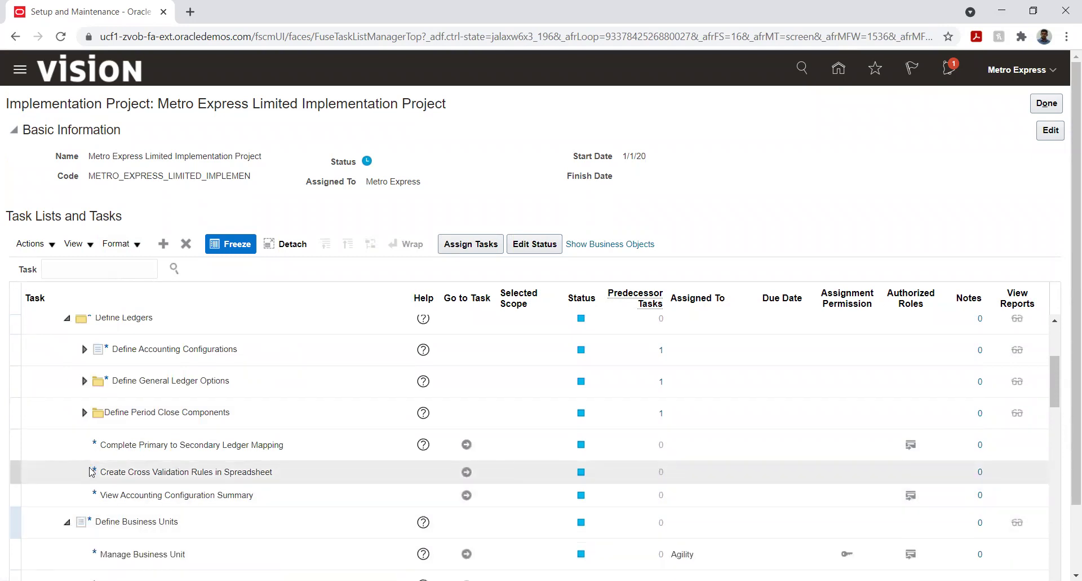
scroll(91, 471, "down", 2)
scroll(394, 403, "down", 2)
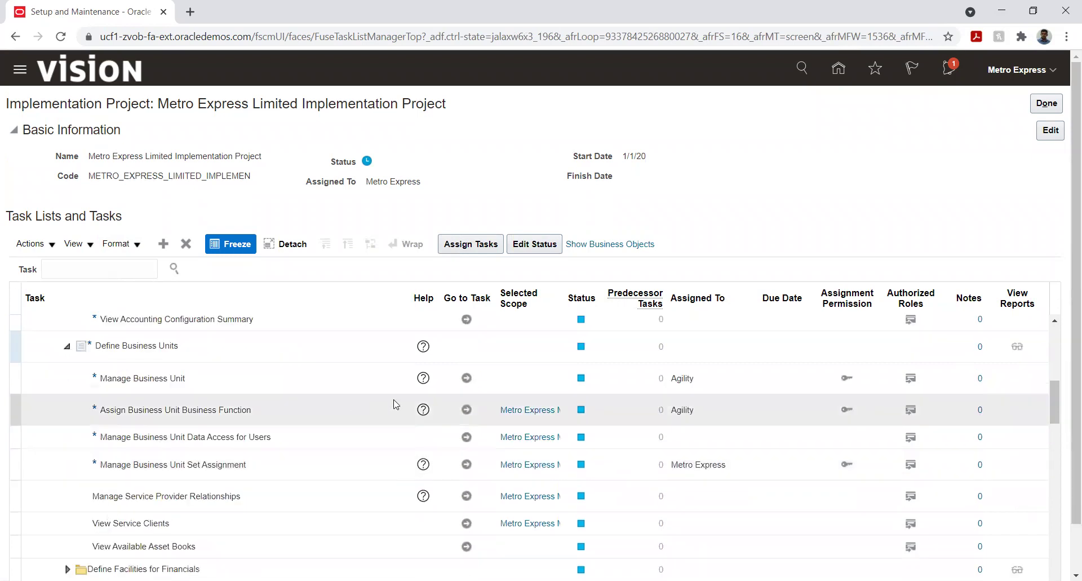
left_click(466, 436)
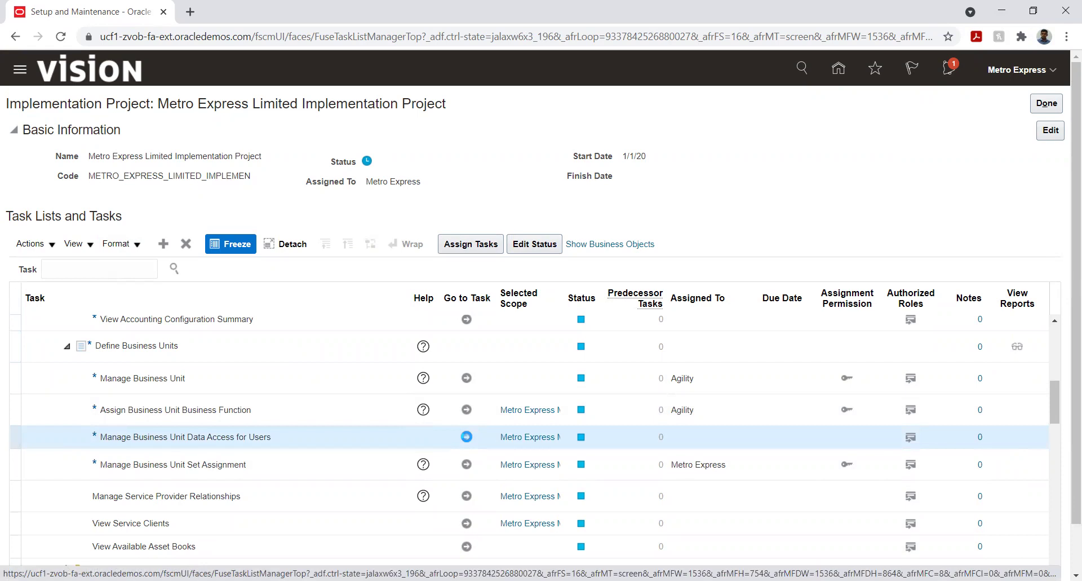
left_click(466, 436)
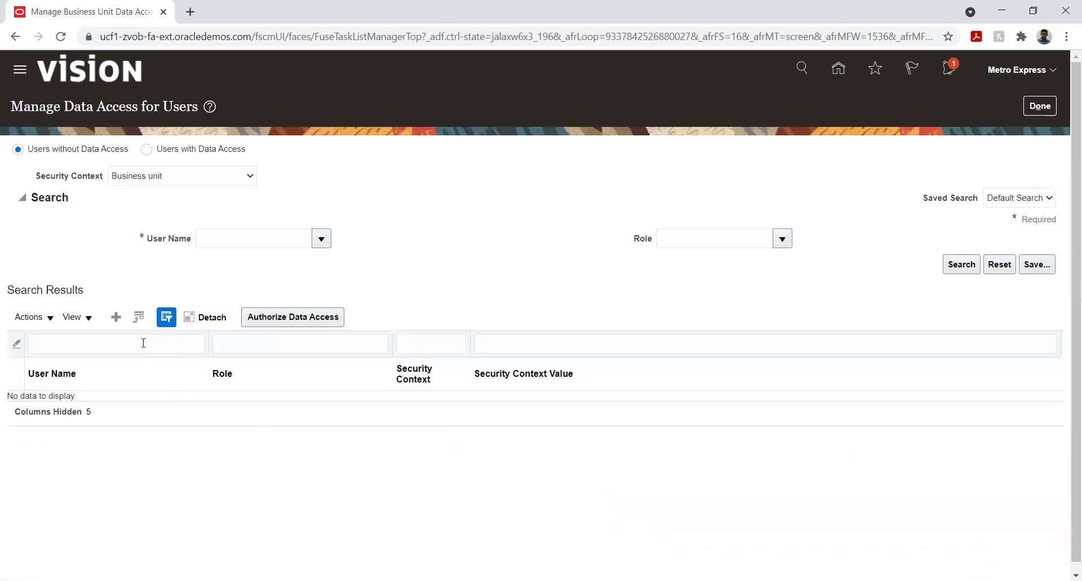
- Search users without data access in the Business unit security context for the user name Metro Express
left_click(279, 238)
type("Metro")
key("Tab")
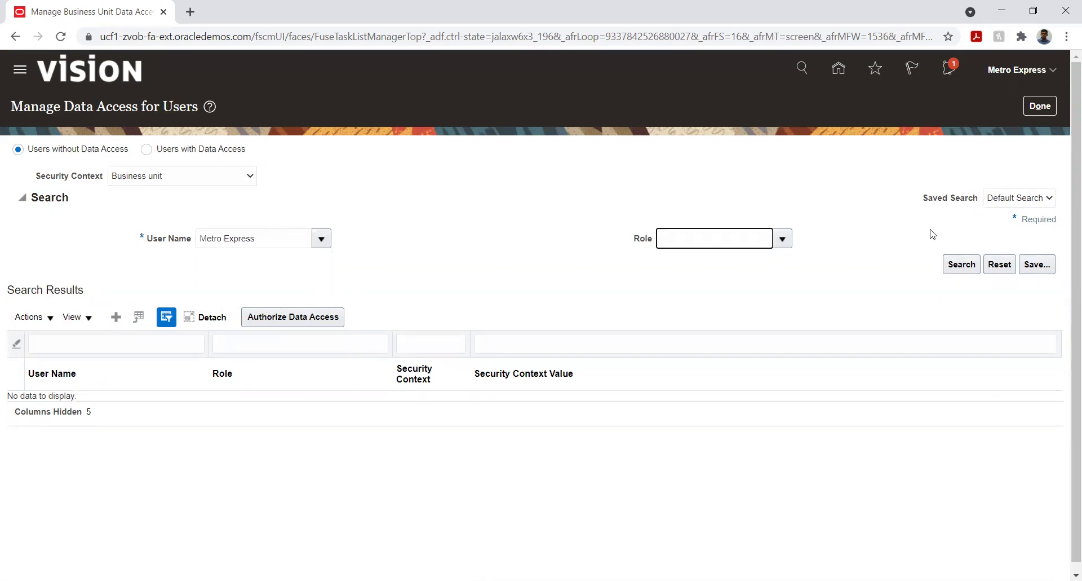
left_click(960, 264)
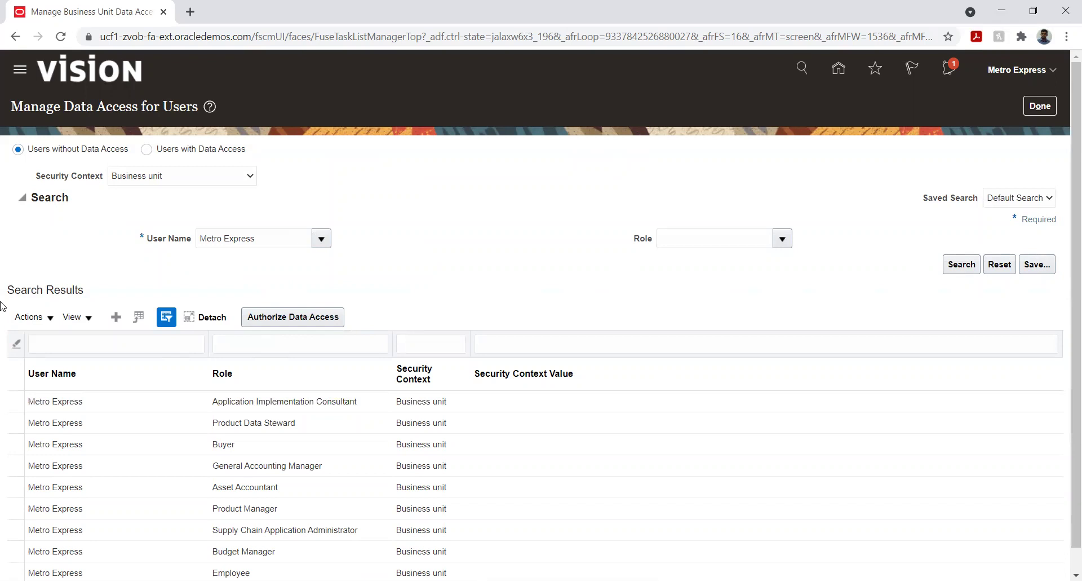
- Create a new data access entry for users and set its user name to Metro Express
scroll(3, 318, "down", 1)
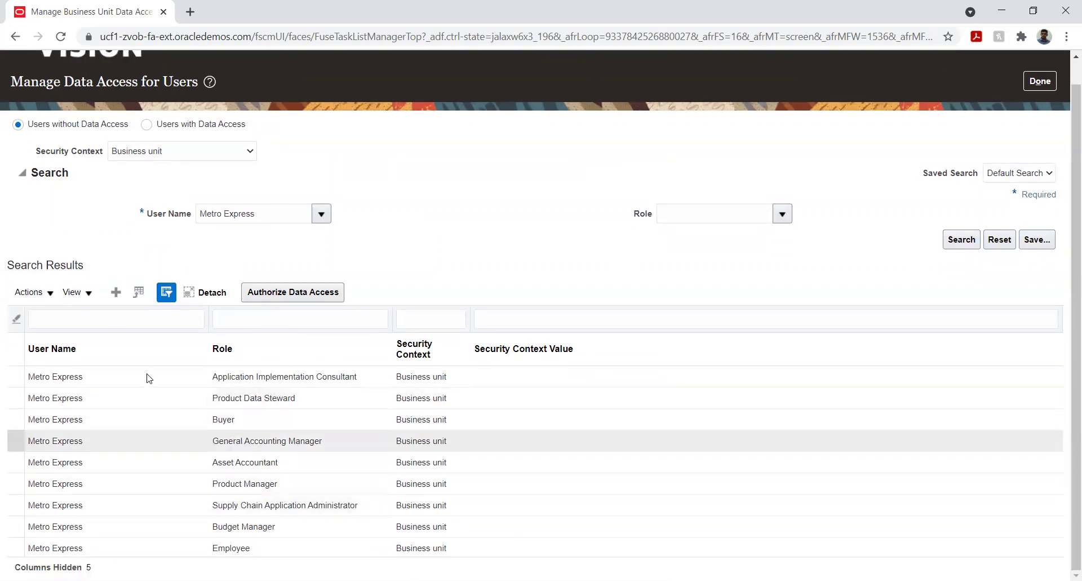
left_click(116, 292)
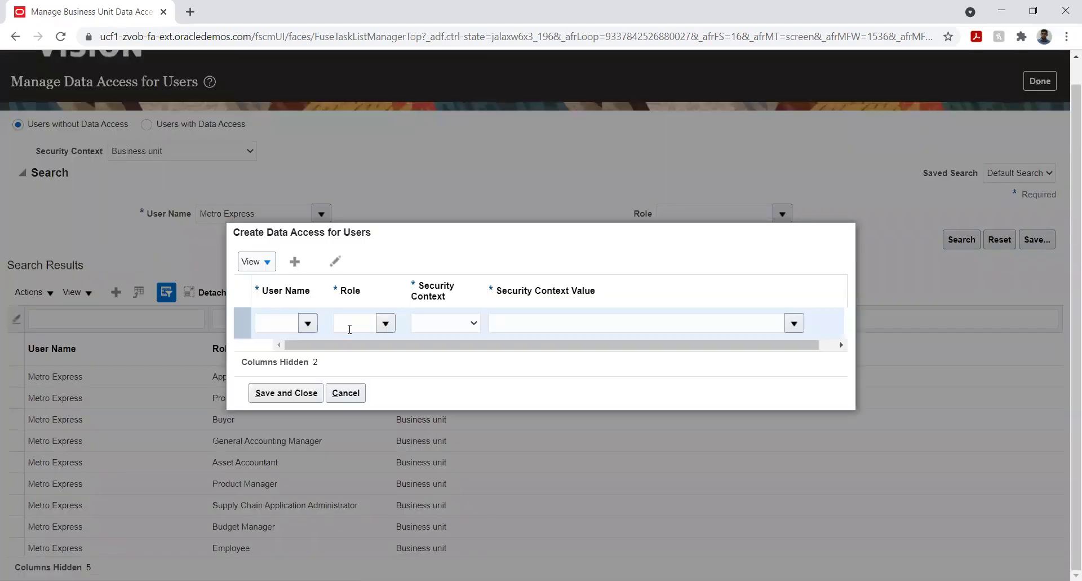
left_click(276, 323)
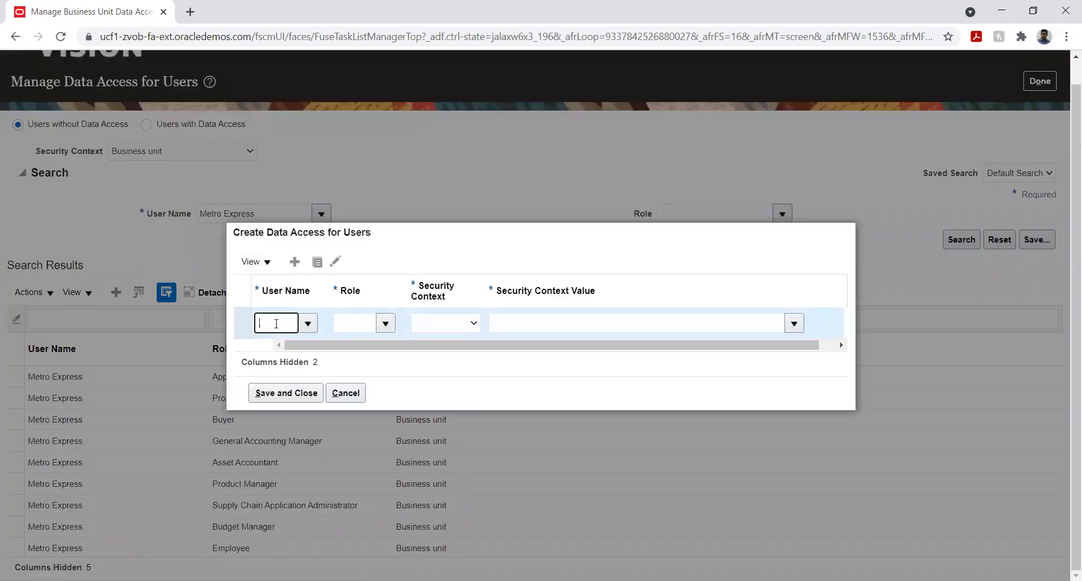
type("Metr")
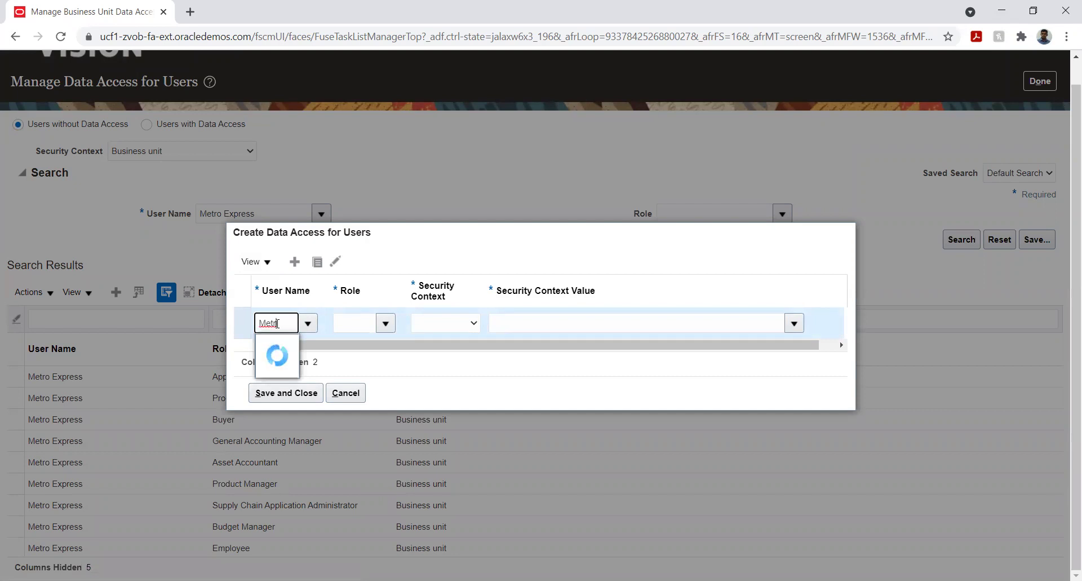
left_click(306, 343)
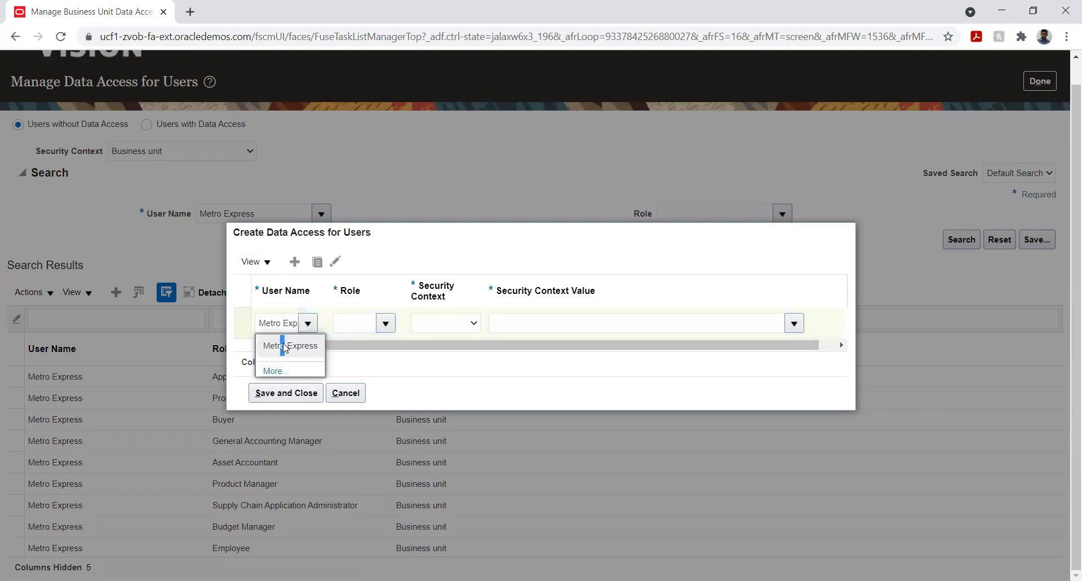
- Give the entry the Accounts Payable Supervisor role, the Business unit security context and the value Metro Express Mauritius Business Unit
left_click(349, 321)
left_click(386, 323)
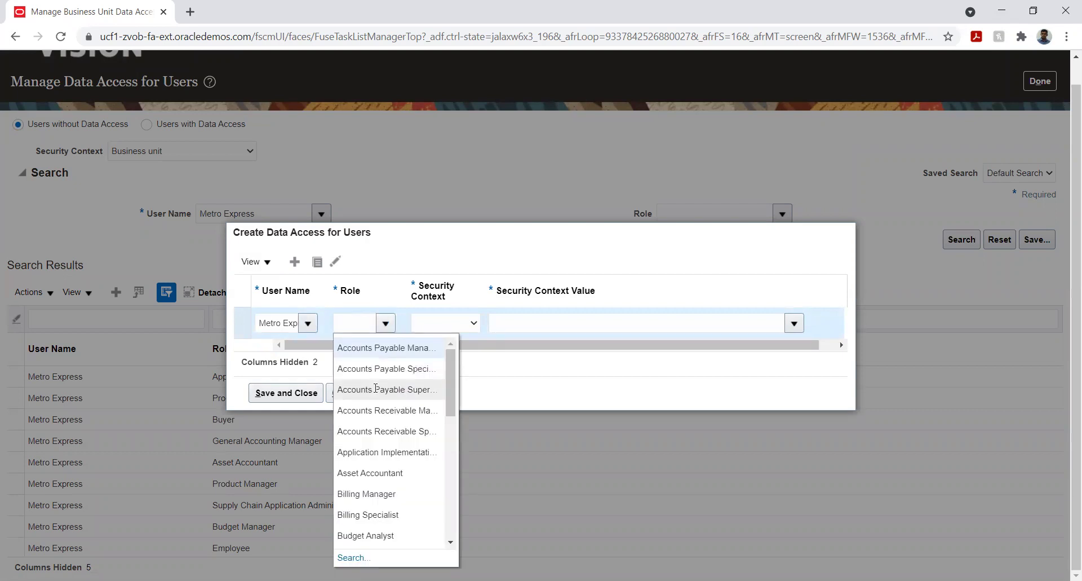
left_click(375, 388)
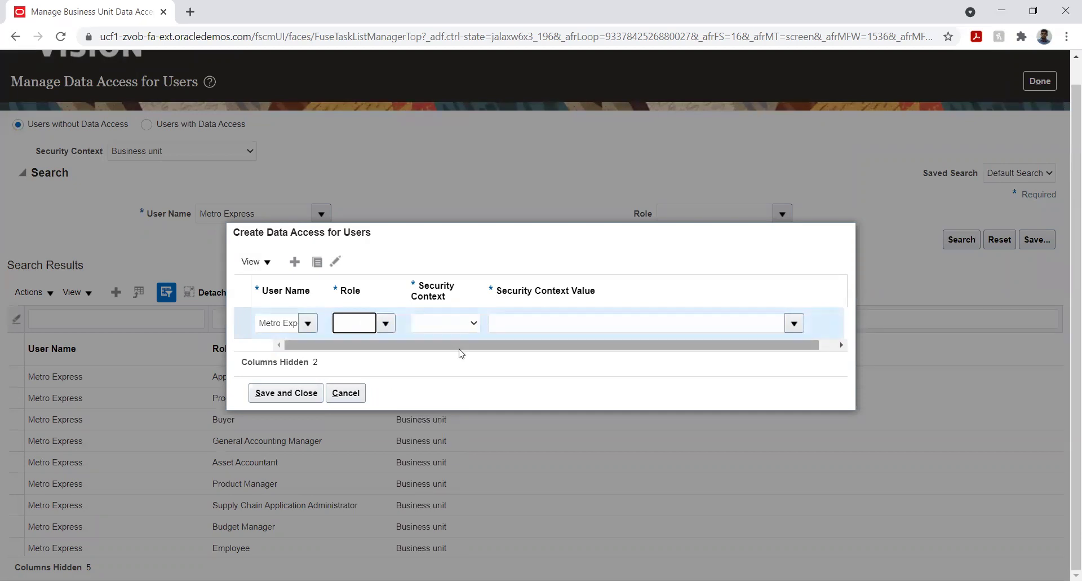
left_click(467, 322)
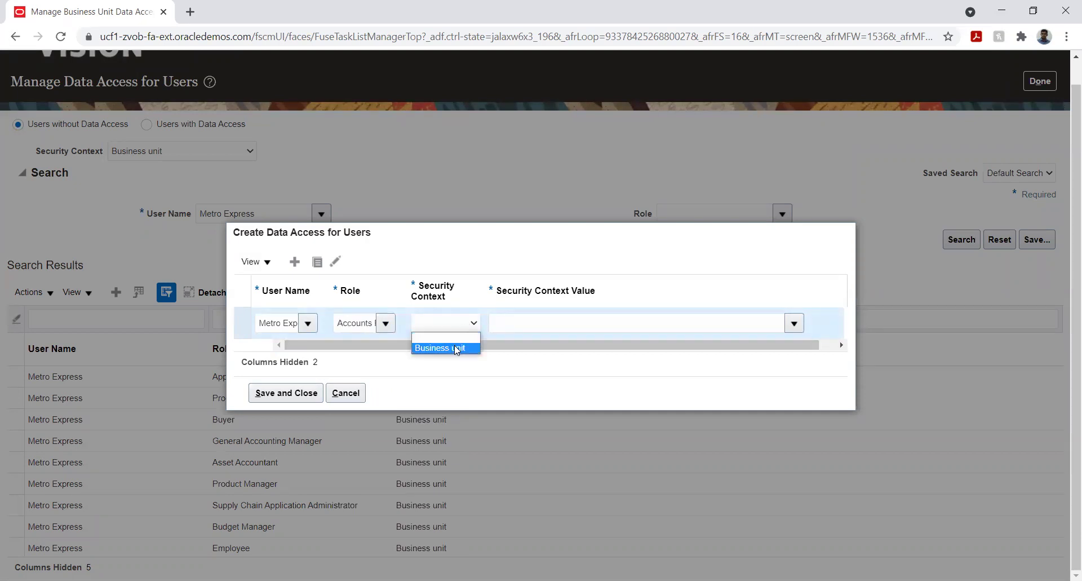
left_click(454, 348)
left_click(610, 323)
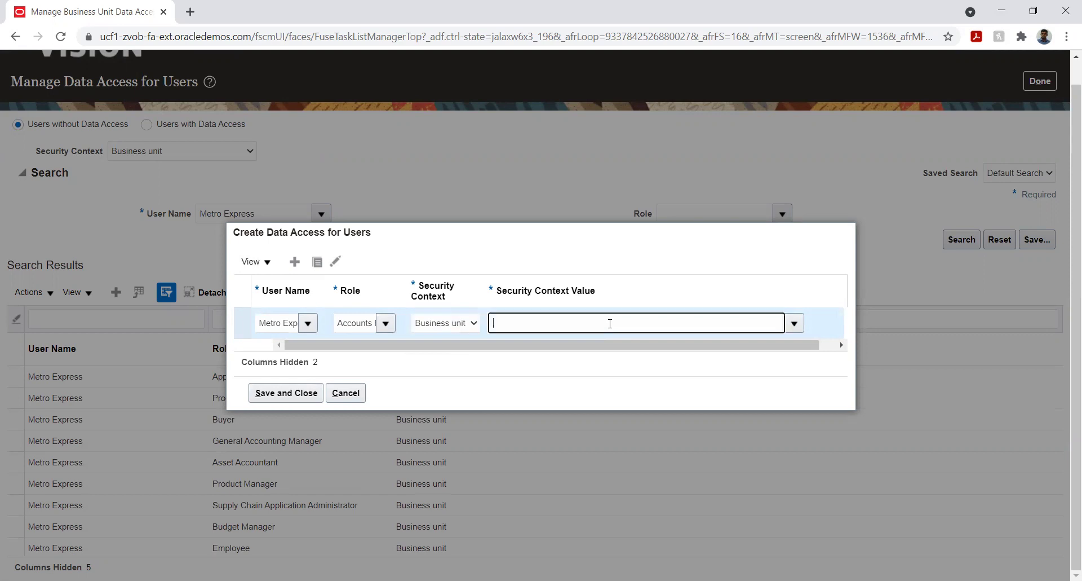
type("Met")
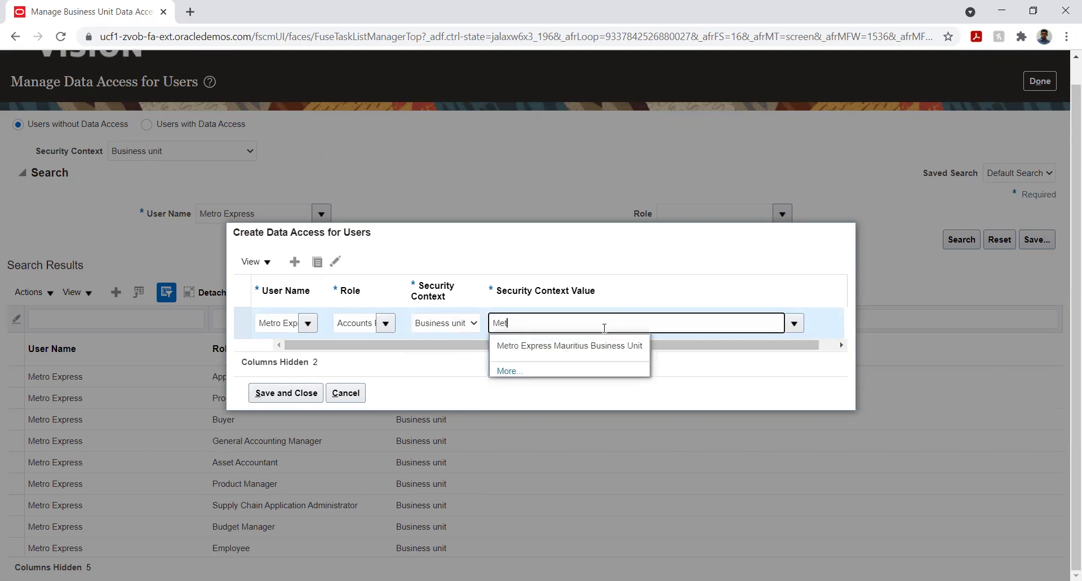
left_click(580, 350)
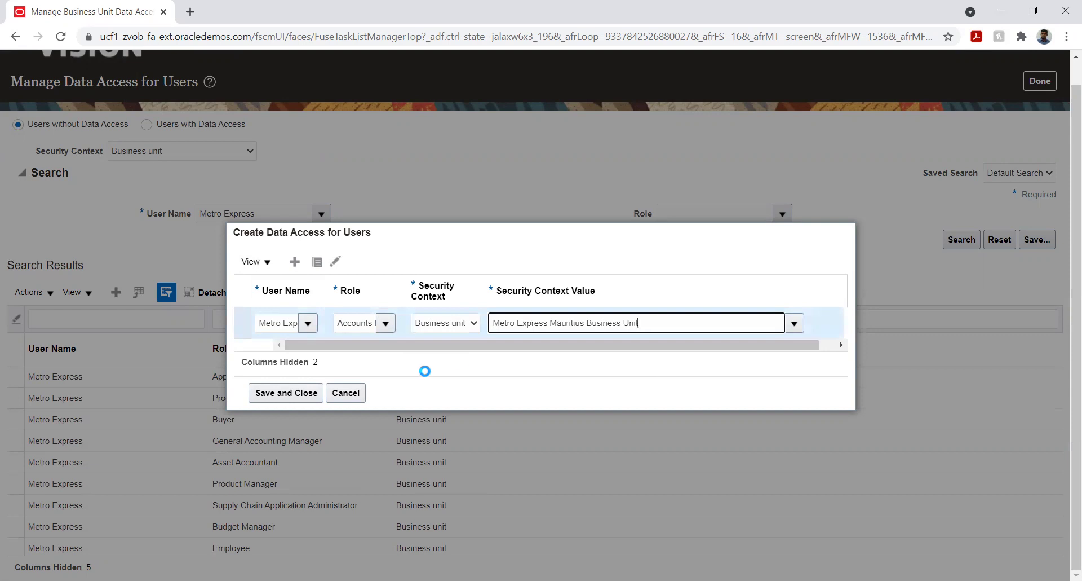
- Add another data access entry for Metro Express with the Accounts Receivable Specialist role
left_click(295, 262)
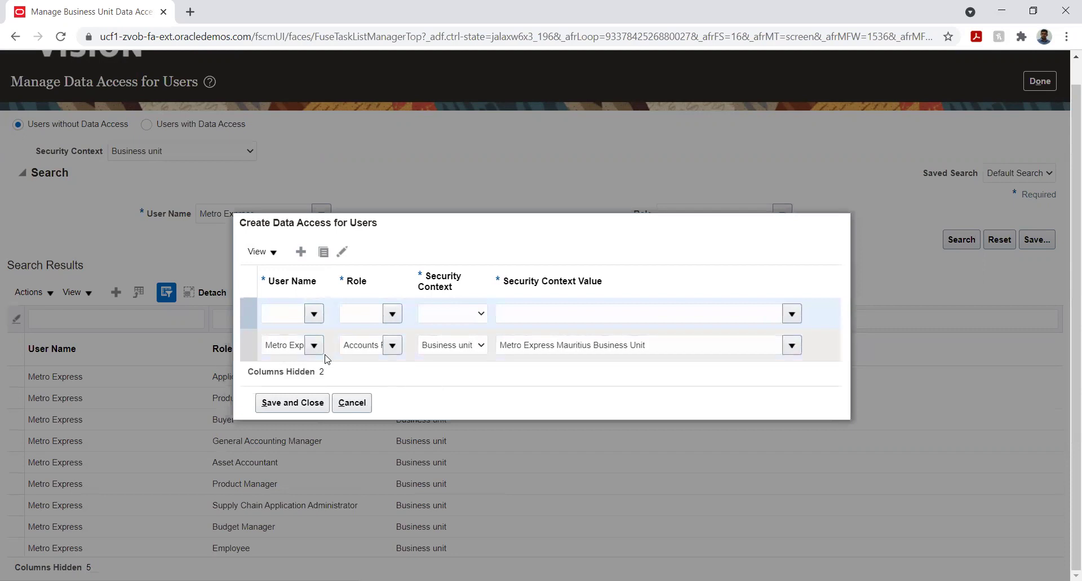
left_click(285, 314)
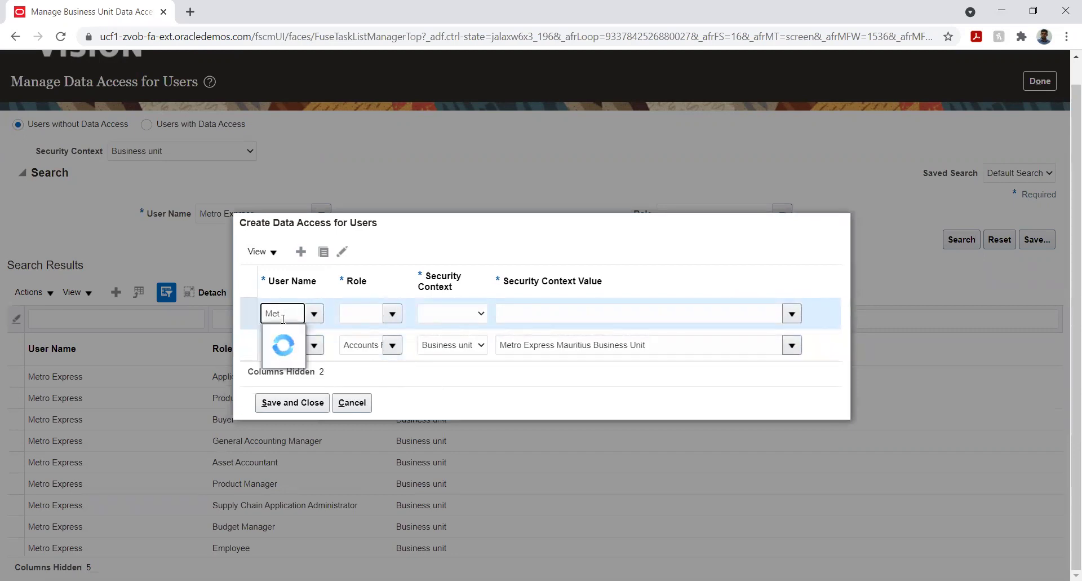
left_click(288, 334)
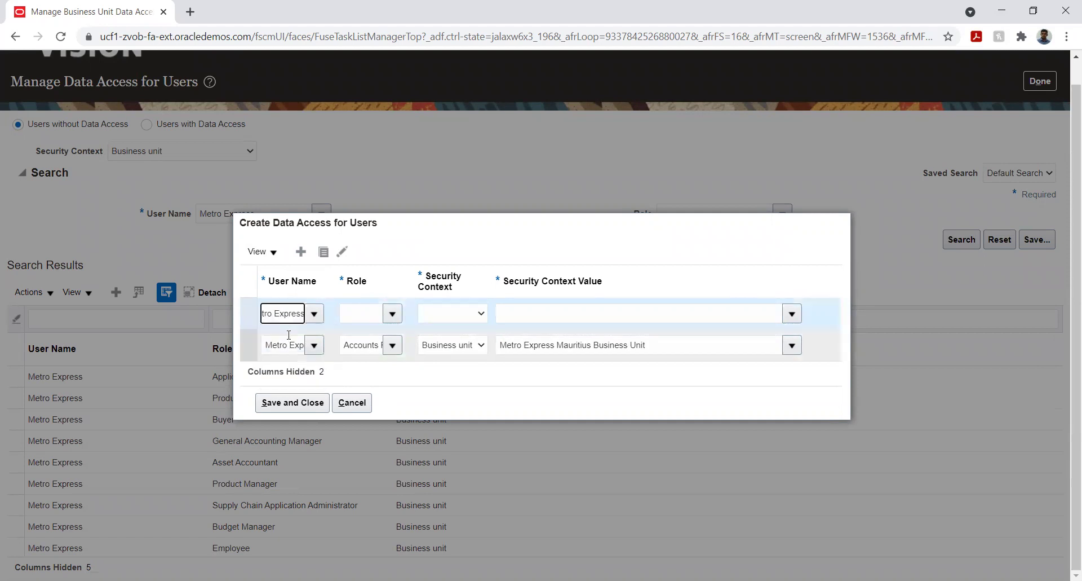
left_click(392, 317)
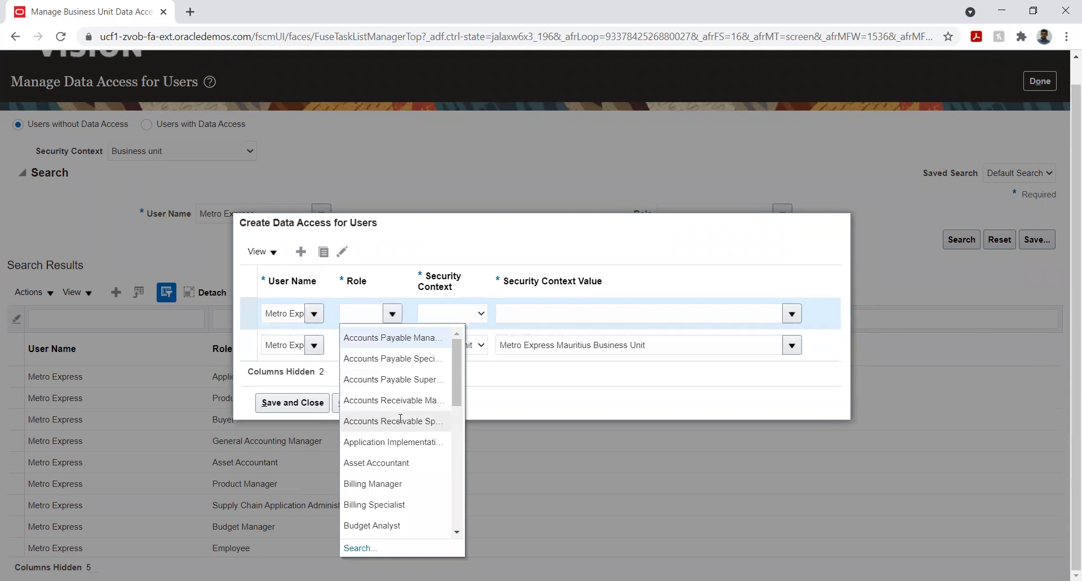
left_click(399, 418)
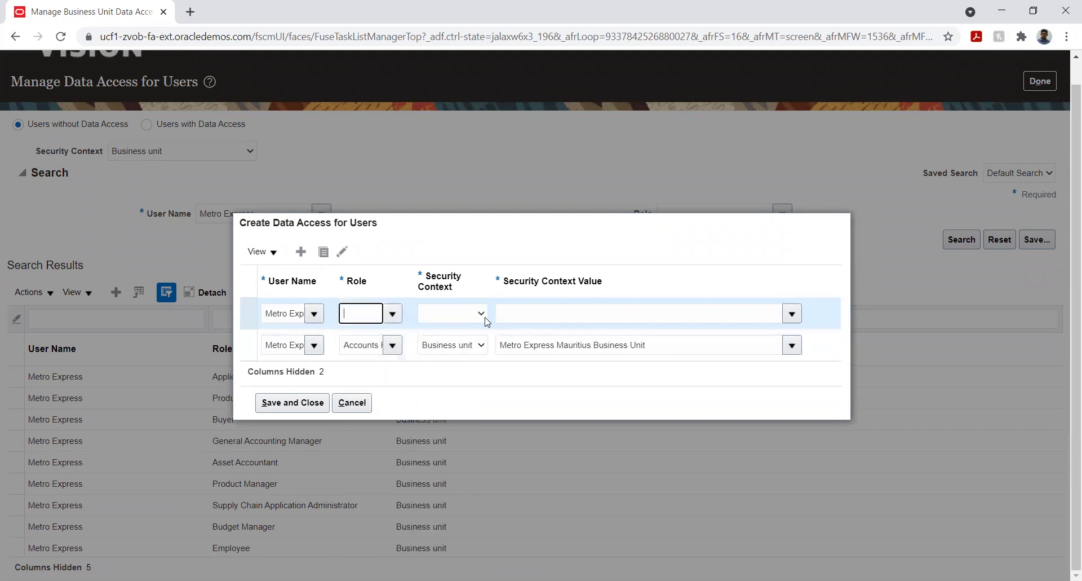
- Set the Accounts Receivable Specialist entry's security context to Reference data set with the value METRO_MUR_BU_SET
left_click(466, 314)
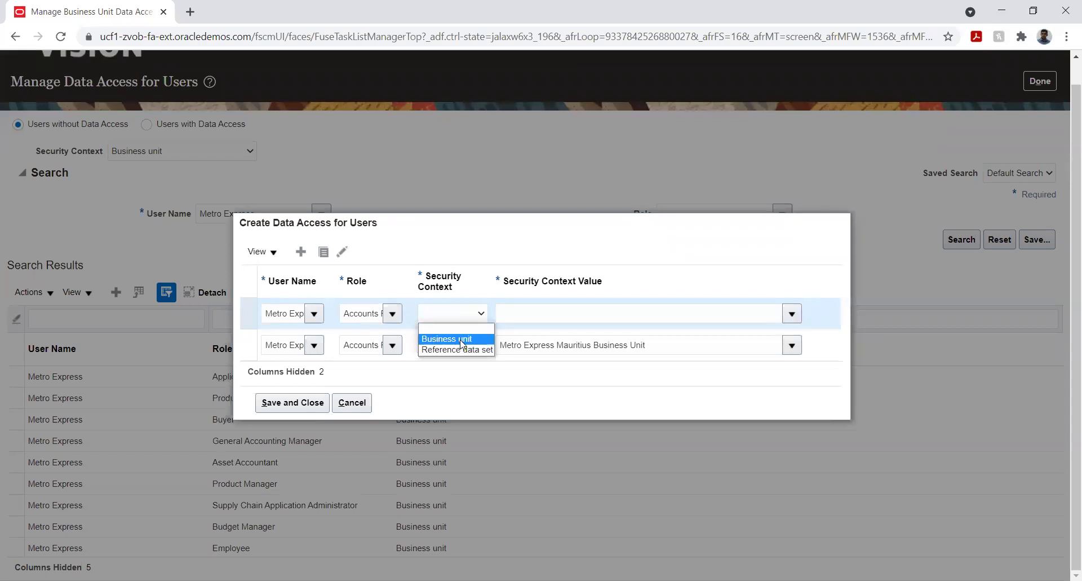
left_click(462, 339)
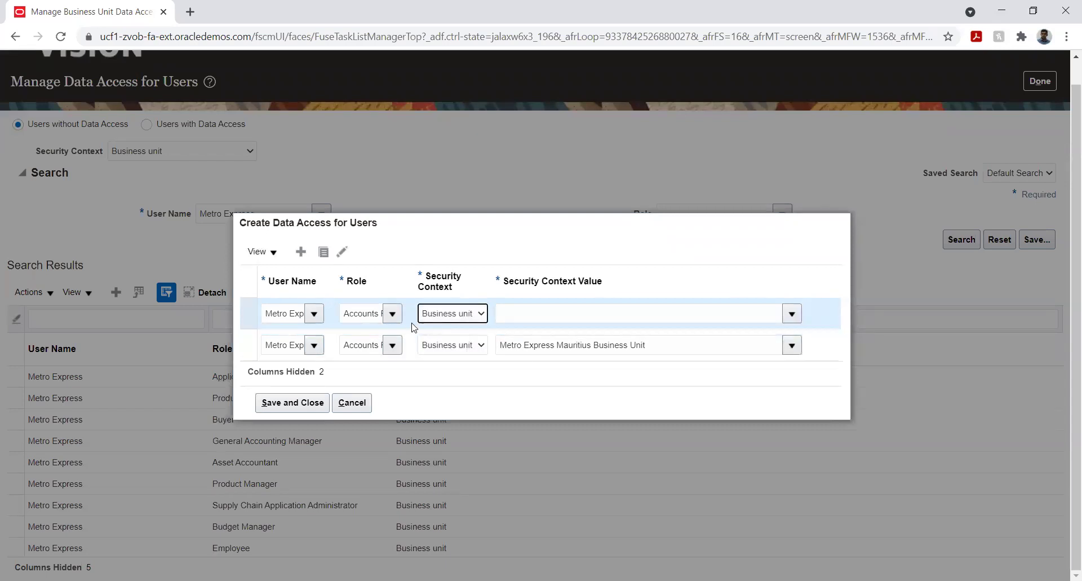
left_click(446, 314)
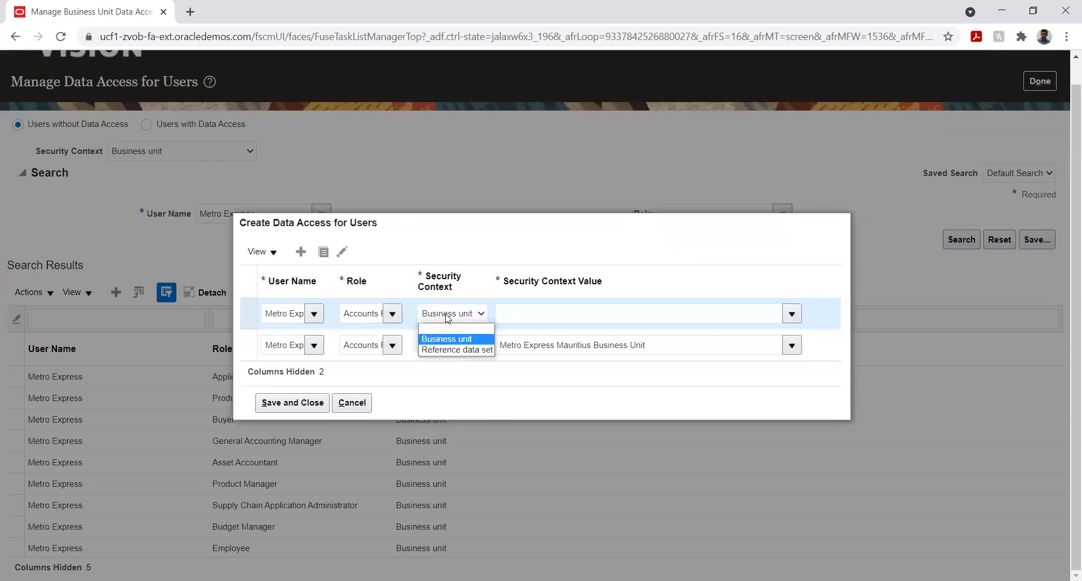
left_click(454, 349)
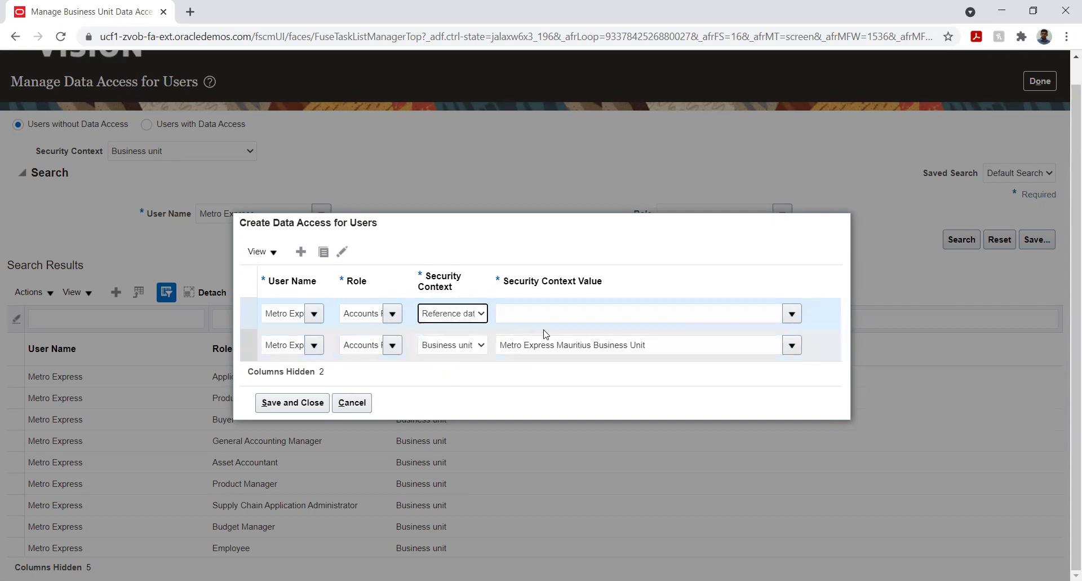
left_click(752, 310)
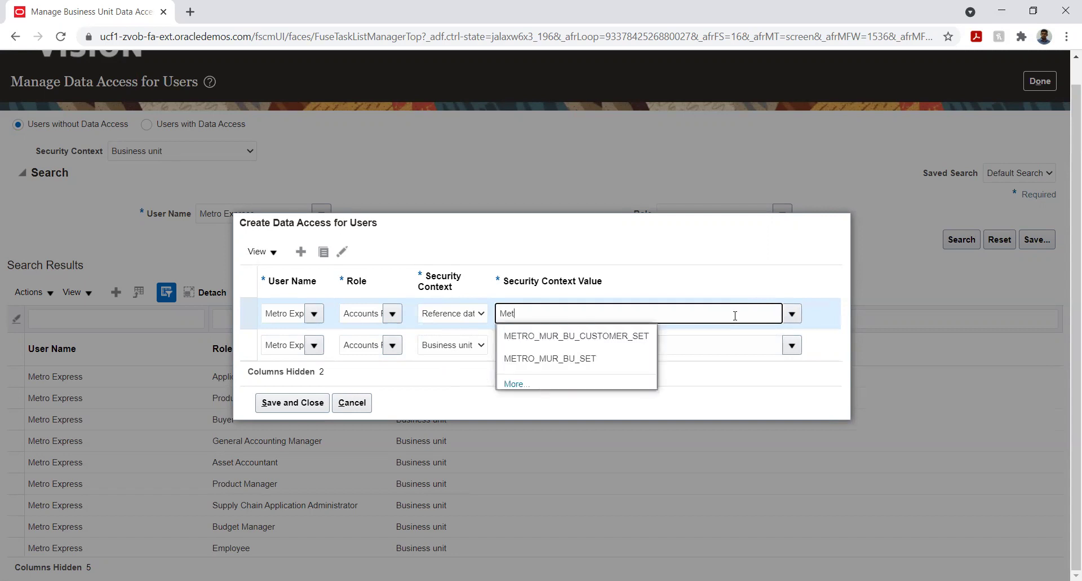
left_click(585, 357)
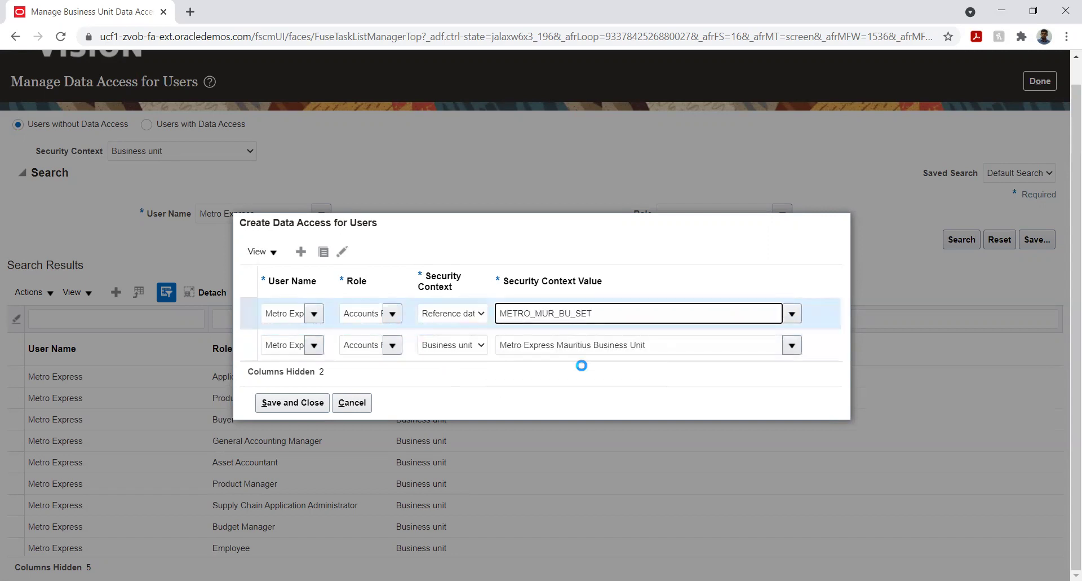
- Check the security context choices of the Metro Express Mauritius Business Unit entry and remove that entry
left_click(445, 346)
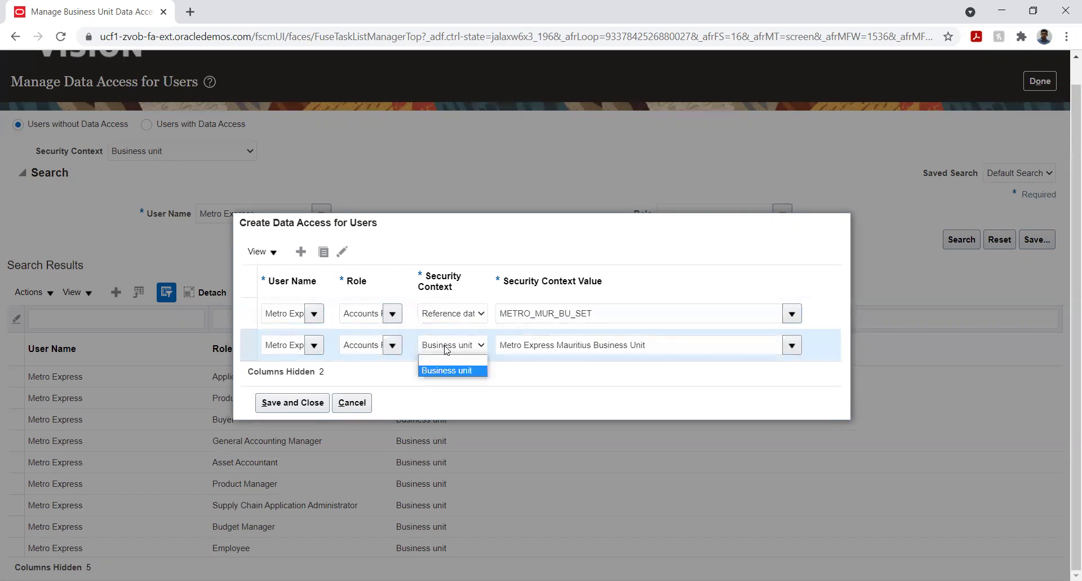
left_click(467, 360)
left_click(468, 346)
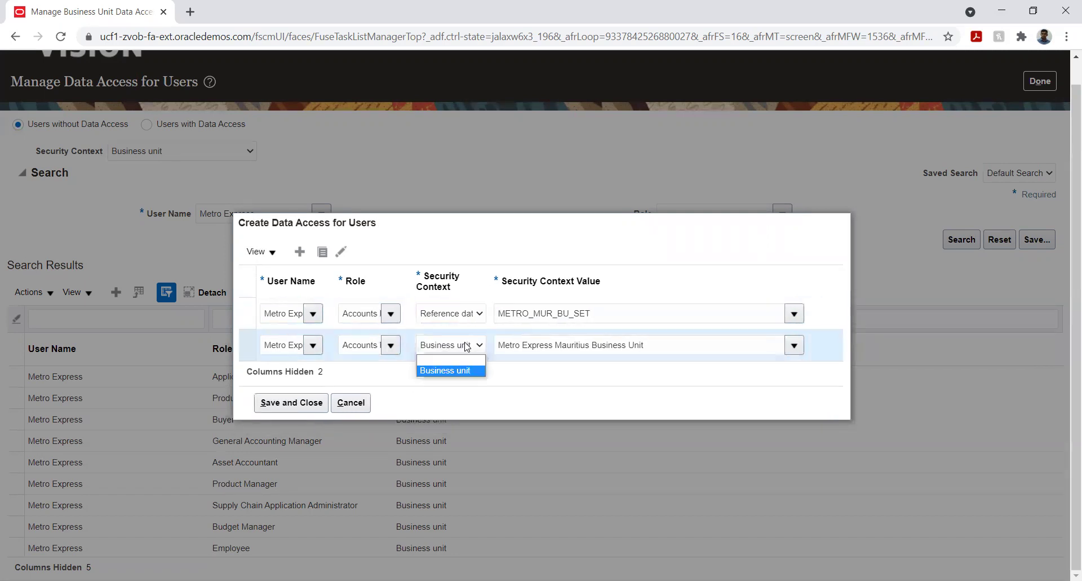
left_click(582, 390)
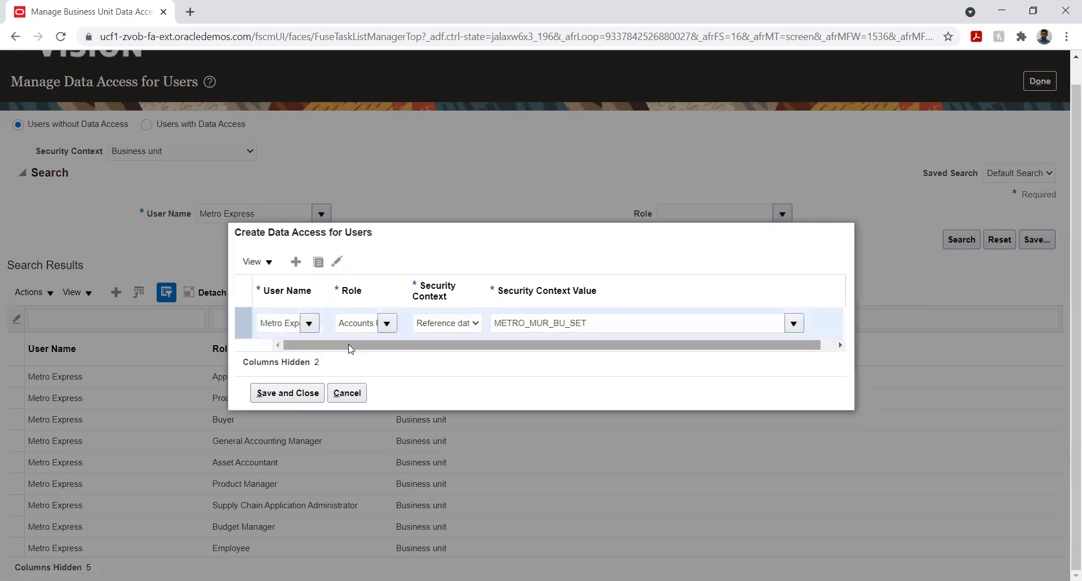
- Read the full role name of the METRO_MUR_BU_SET entry through to its end
left_click(357, 320)
key("Right")
key("Right")
key("Right")
key("Right")
key("Right")
key("Right")
key("Right")
key("Right")
key("Right")
key("Right")
key("Right")
key("Right")
key("Right")
key("Right")
key("Right")
key("Right")
key("Right")
key("Right")
key("Right")
key("Right")
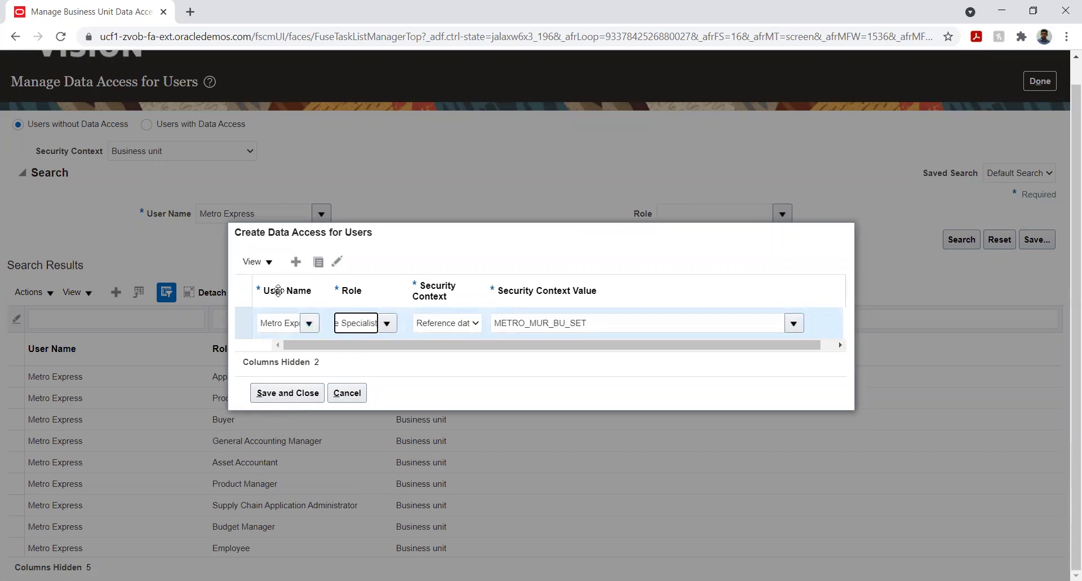
- Add a further data access entry for Metro Express with the Accounts Receivable Manager role
left_click(296, 261)
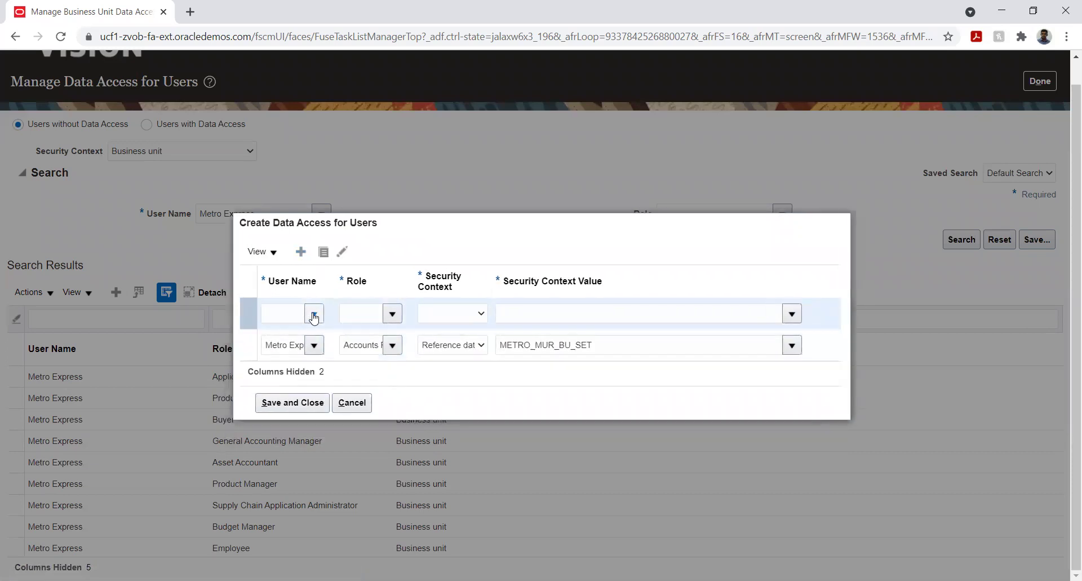
left_click(294, 310)
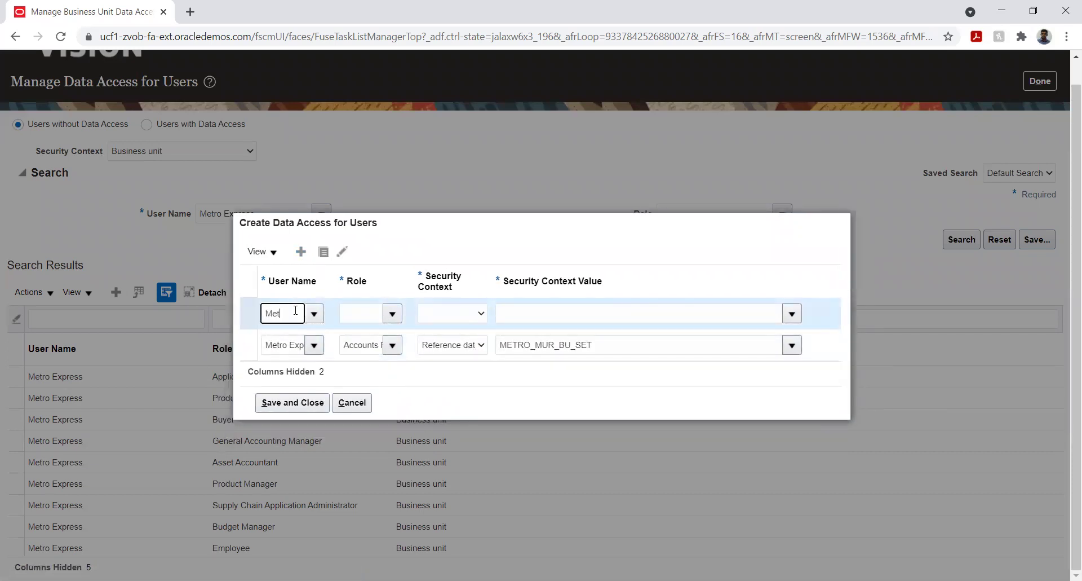
left_click(299, 335)
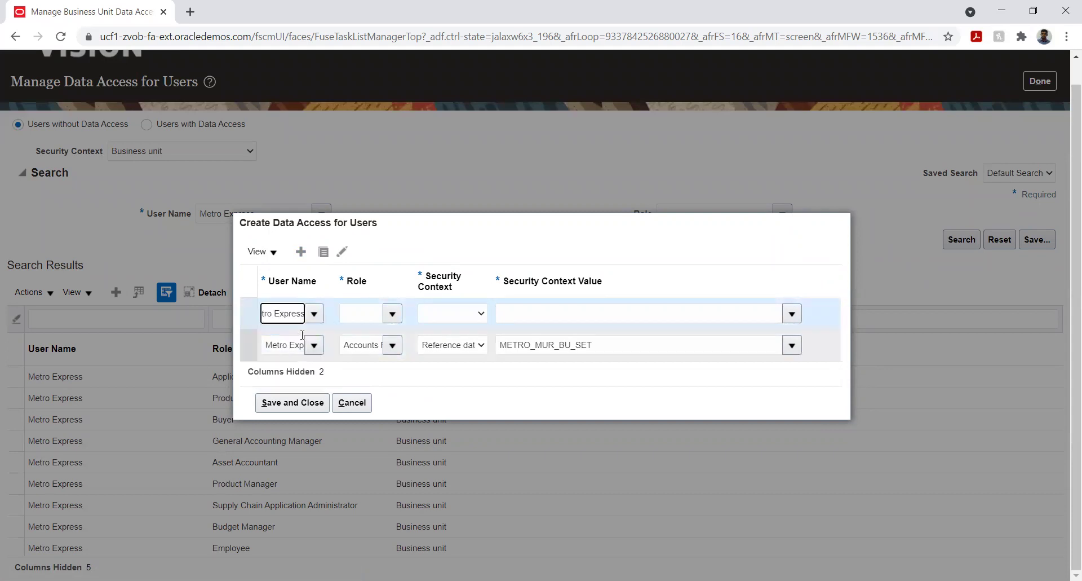
left_click(393, 314)
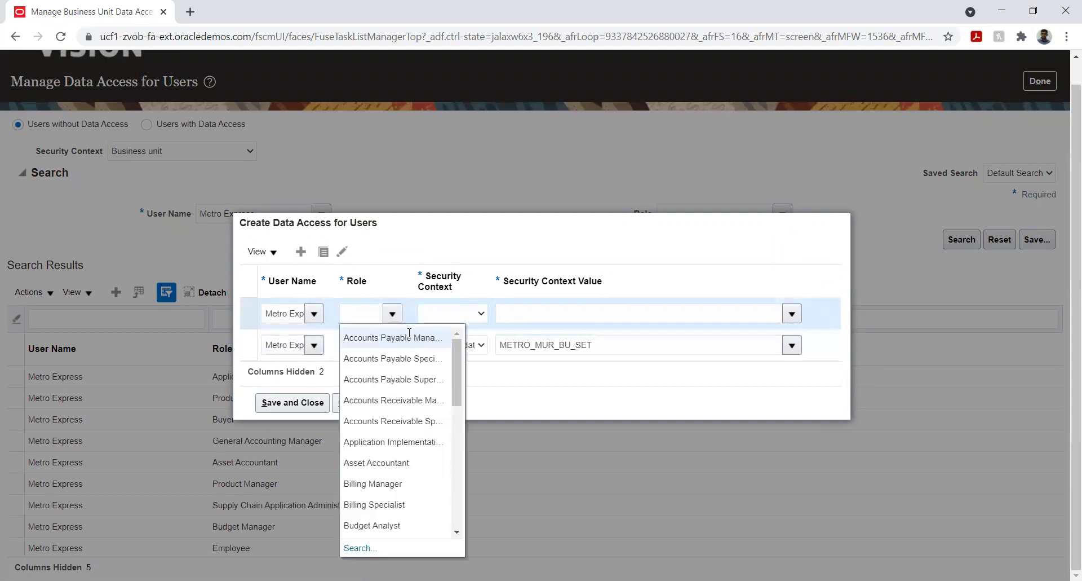
left_click(400, 400)
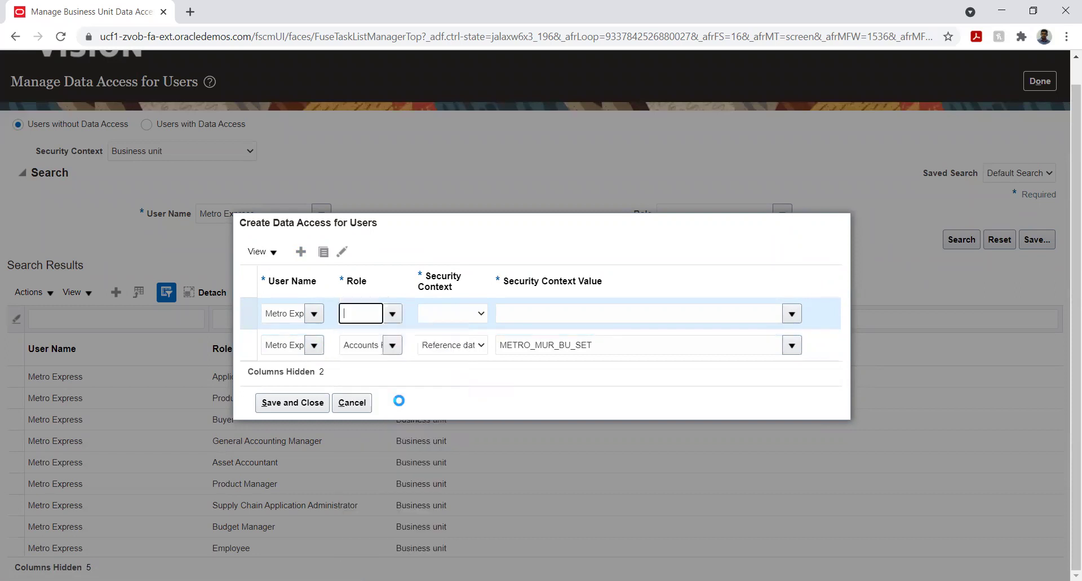
- Assign the Reference data set context with METRO_MUR_BU_SET to the Accounts Receivable Manager entry, and save the data access entries
left_click(461, 314)
left_click(454, 350)
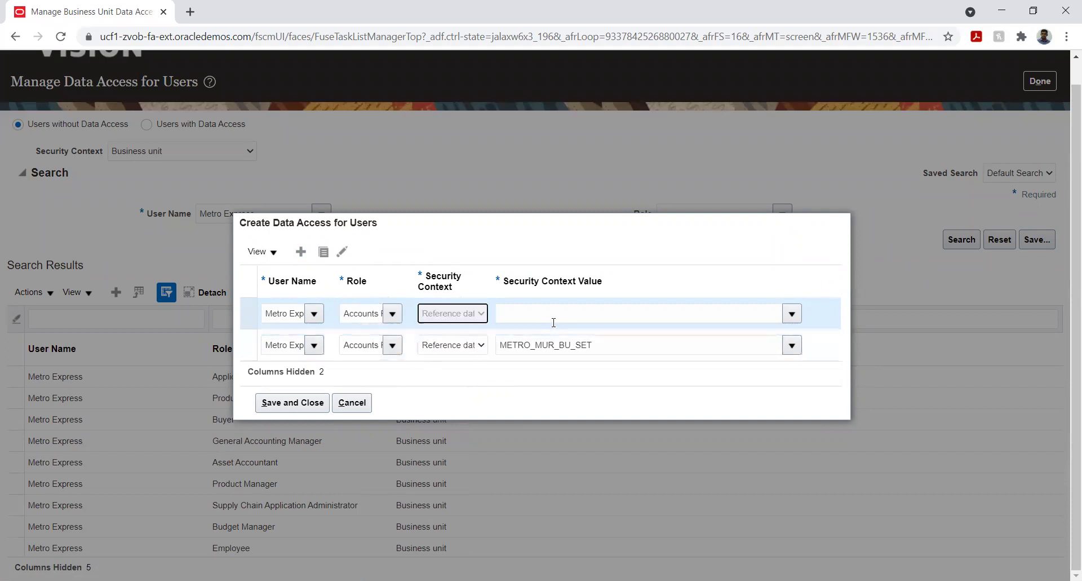
left_click(560, 312)
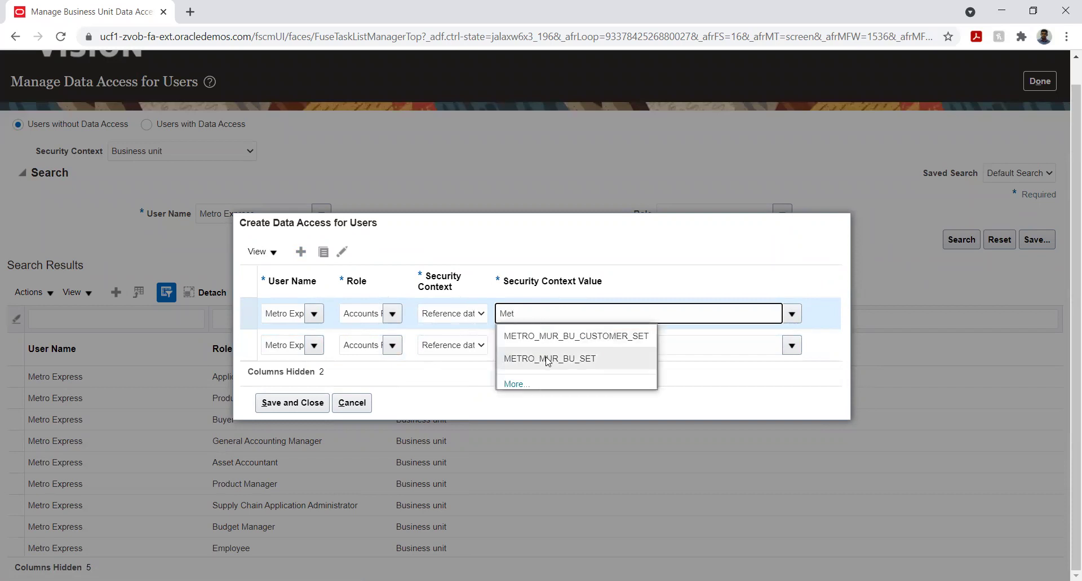
left_click(546, 359)
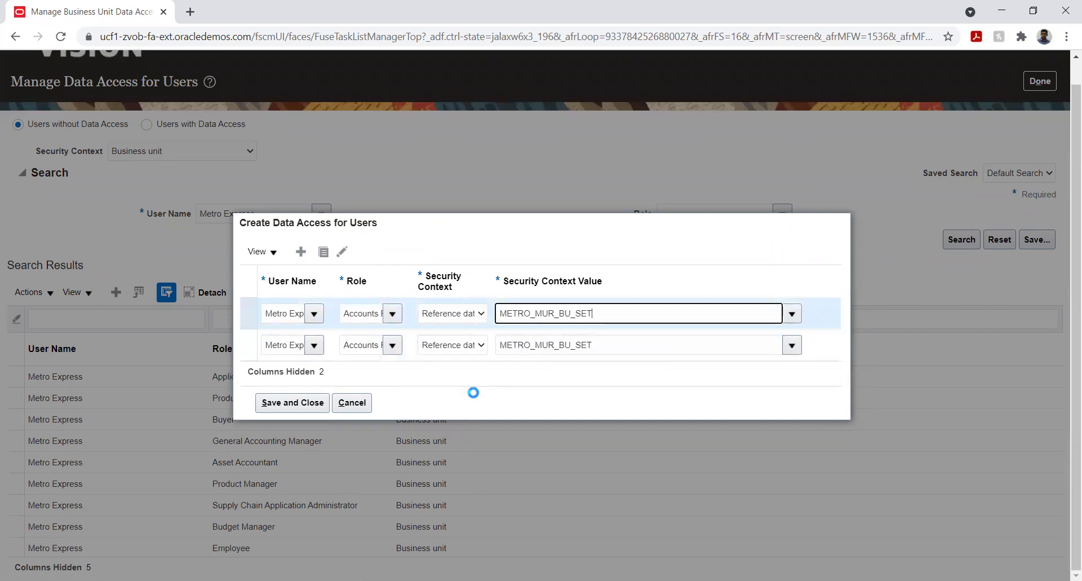
left_click(293, 402)
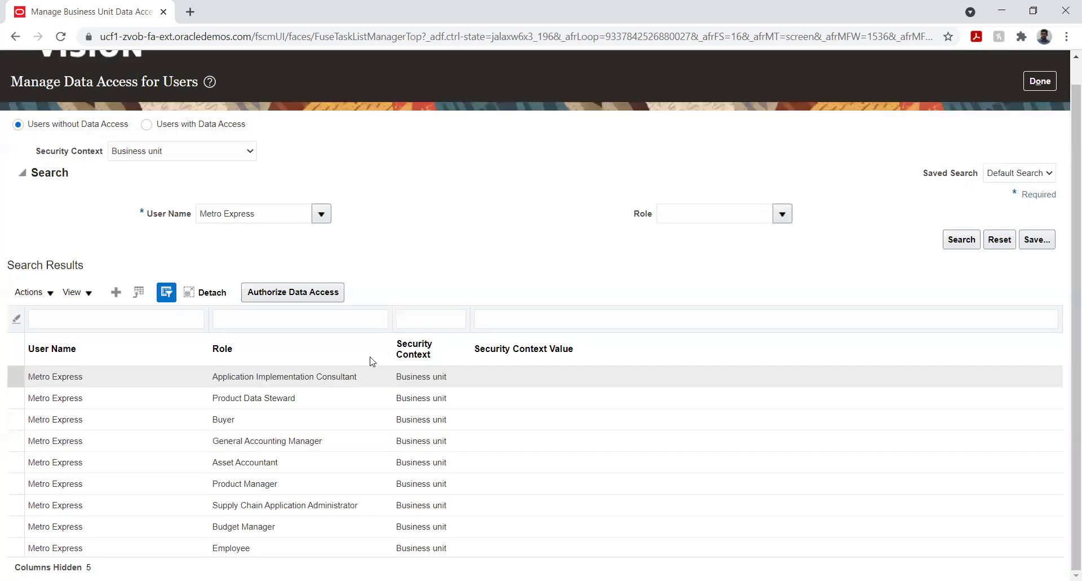
- Finish managing data access for users, sign out of the Metro Express session, and confirm the single sign-off
left_click(1046, 79)
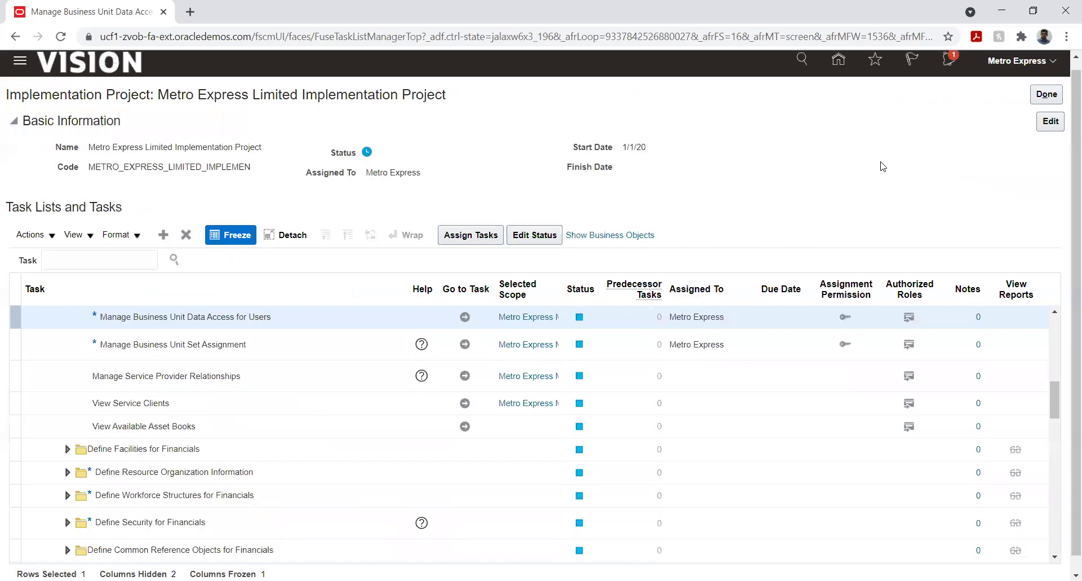
left_click(1020, 61)
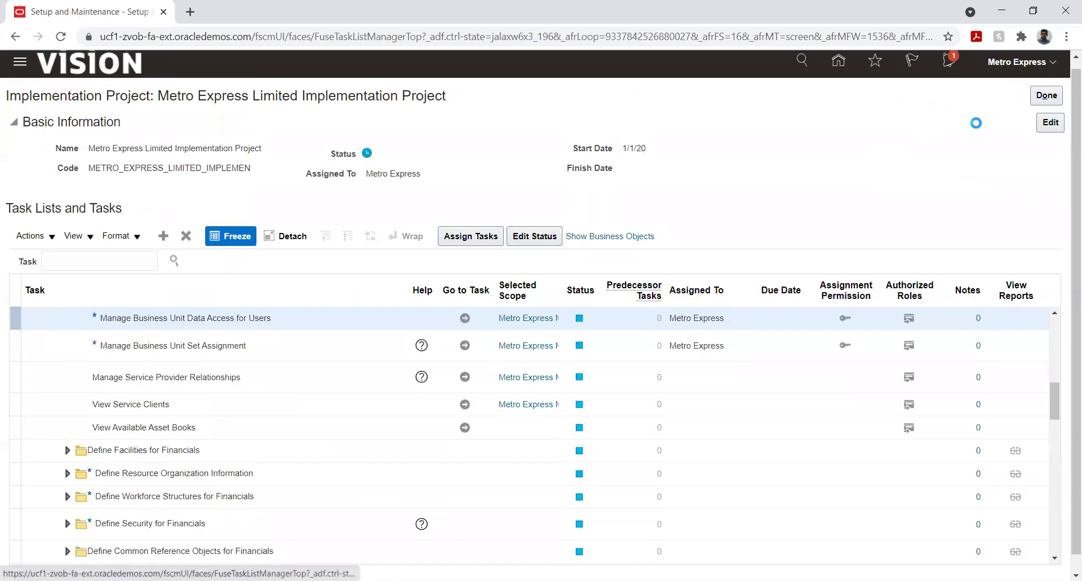
left_click(1020, 89)
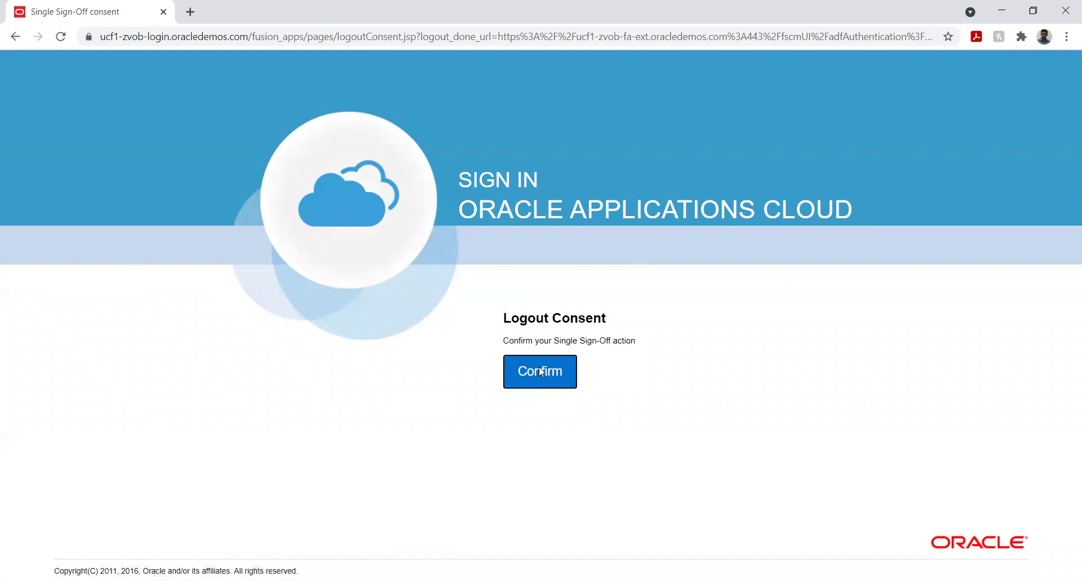
left_click(539, 367)
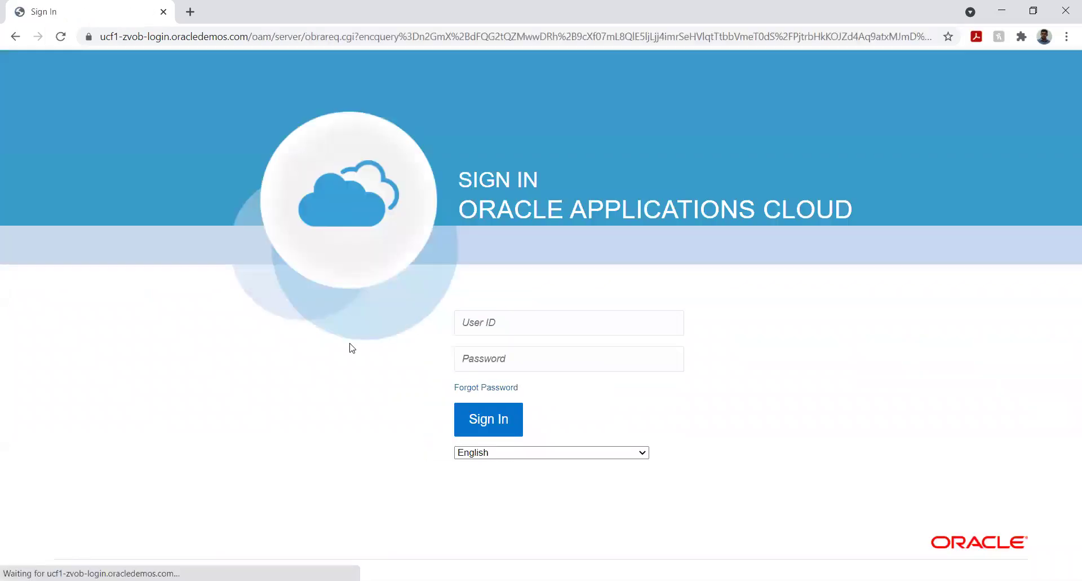
- Sign back in with the Metro Express user ID and the account password
left_click(481, 320)
type("Metro Express")
key("Tab")
type("•")
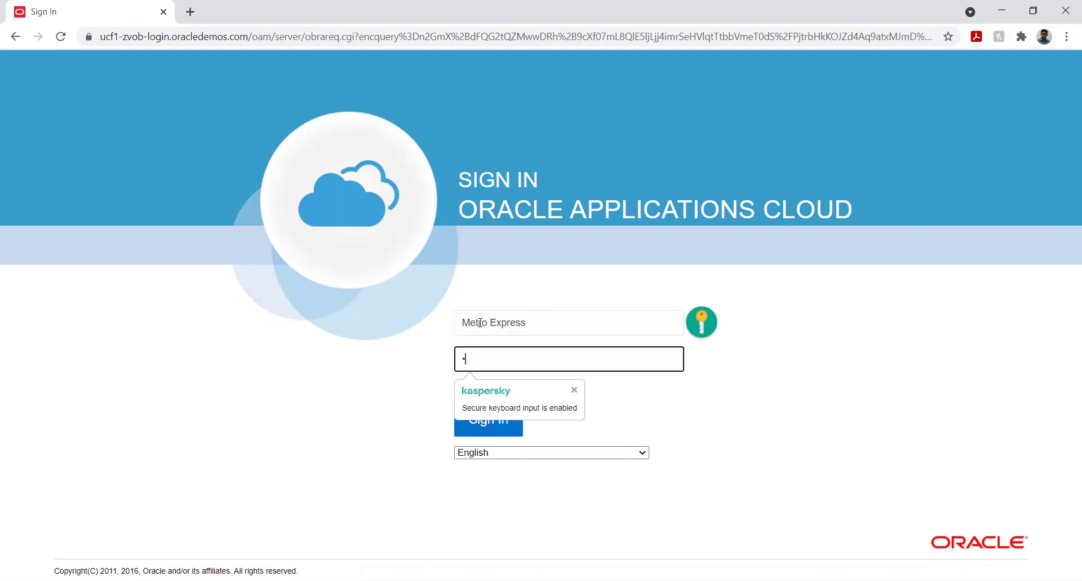
type("••")
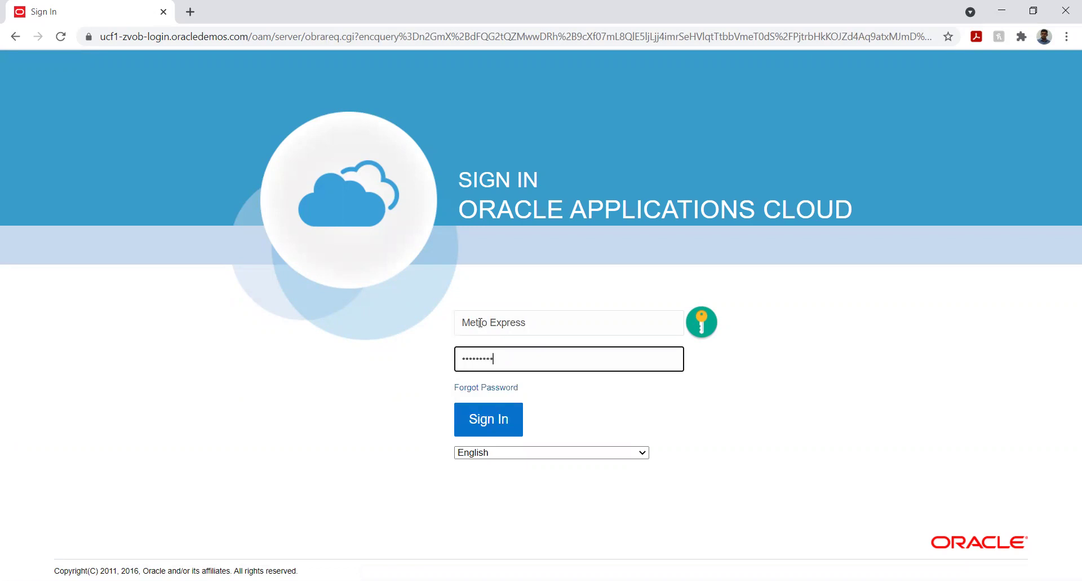
left_click(479, 421)
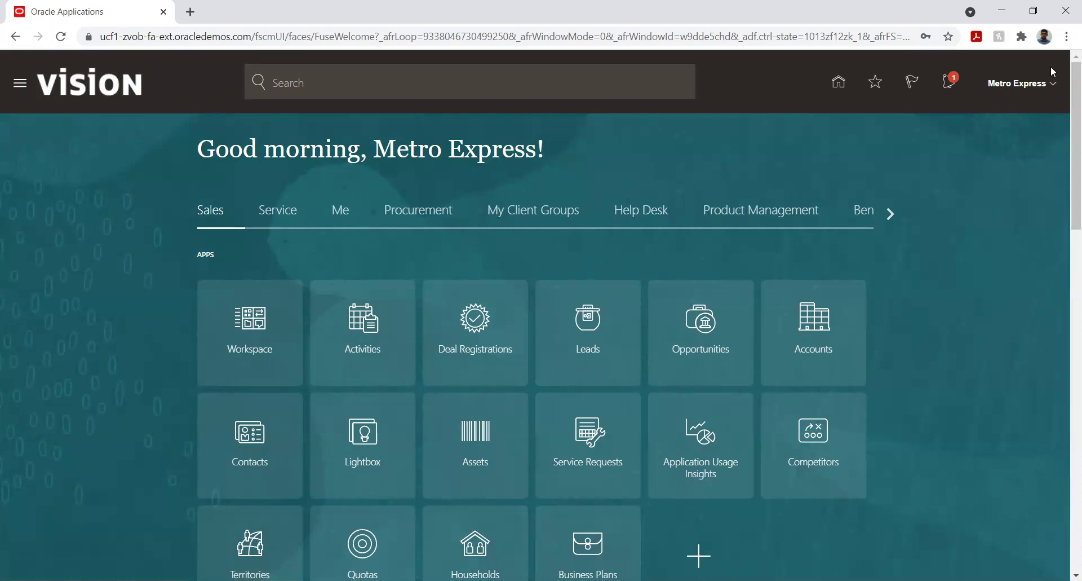
- Go to Setup and Maintenance and open Manage Implementation Projects
left_click(1052, 85)
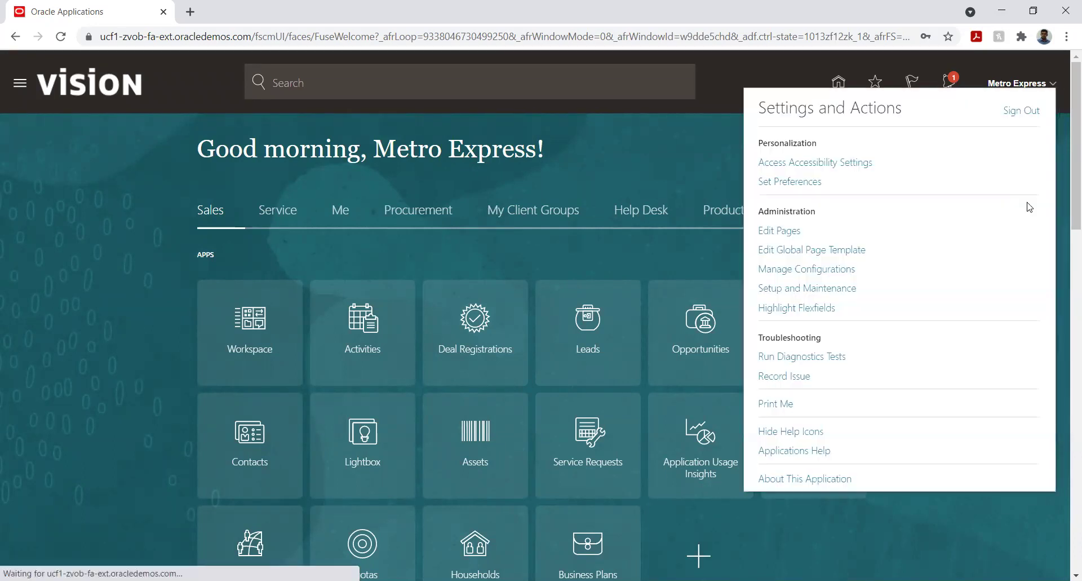
left_click(811, 288)
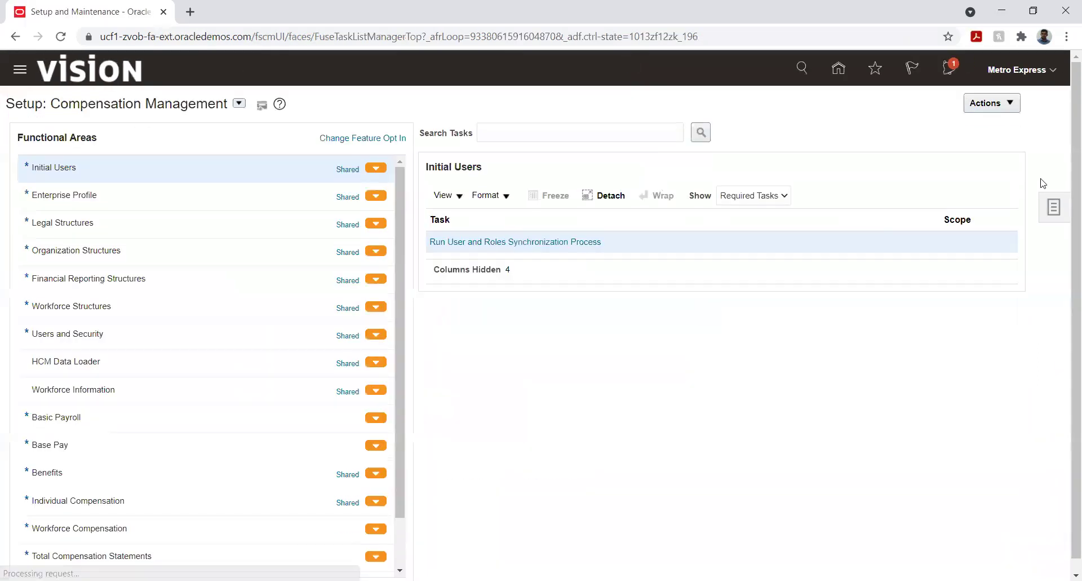
left_click(1044, 206)
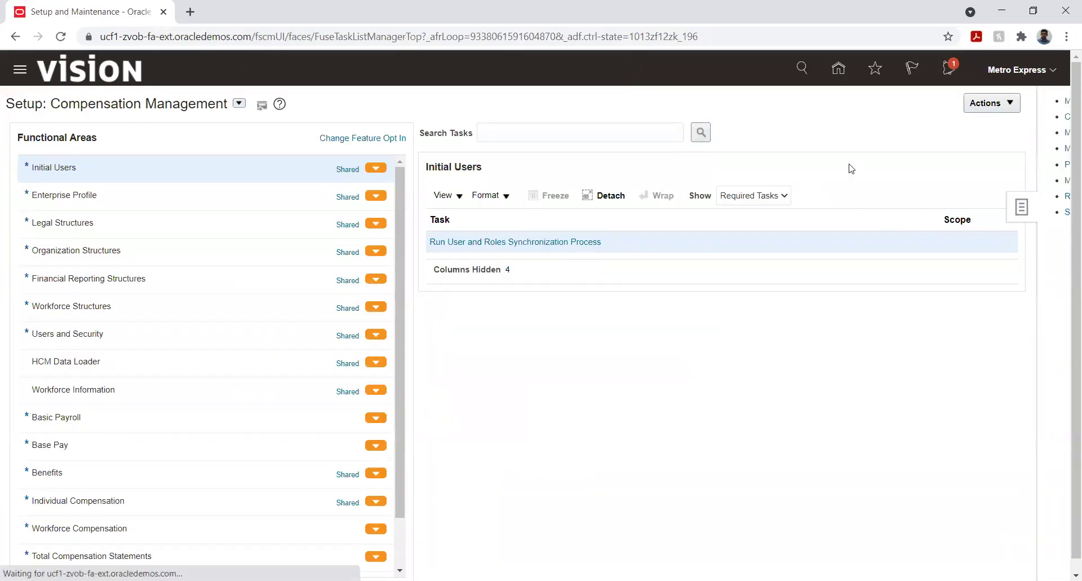
left_click(957, 101)
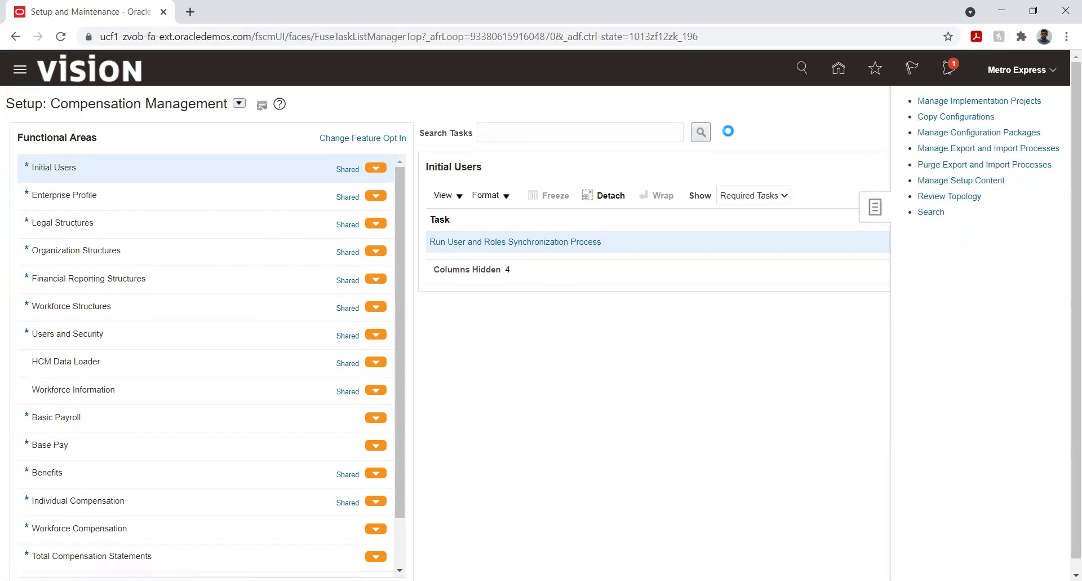
- Search the implementation projects for Metro and open Metro Express Limited Implementation Project
left_click(261, 155)
type("Metro")
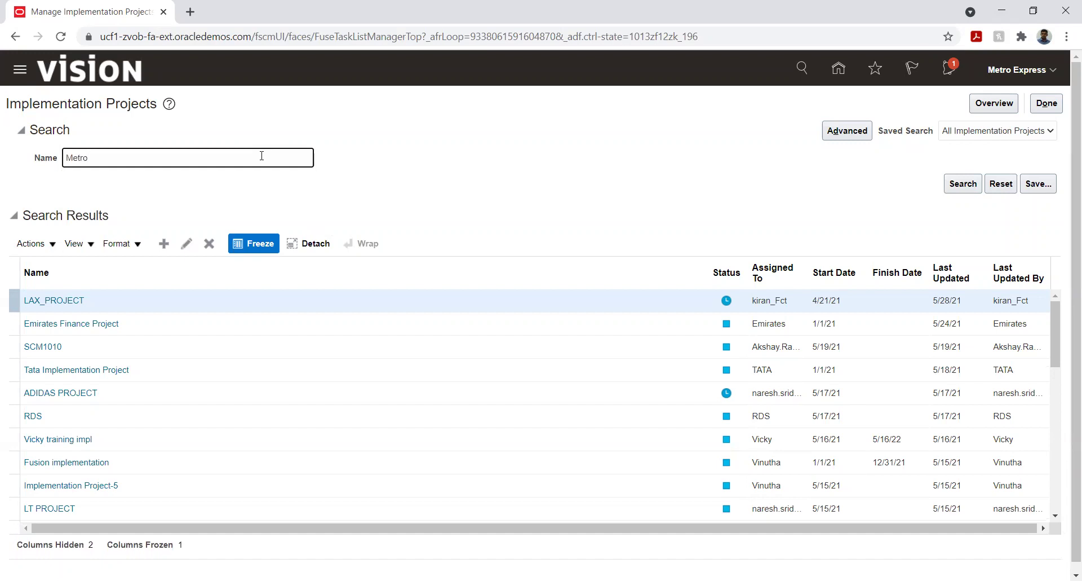
key("Return")
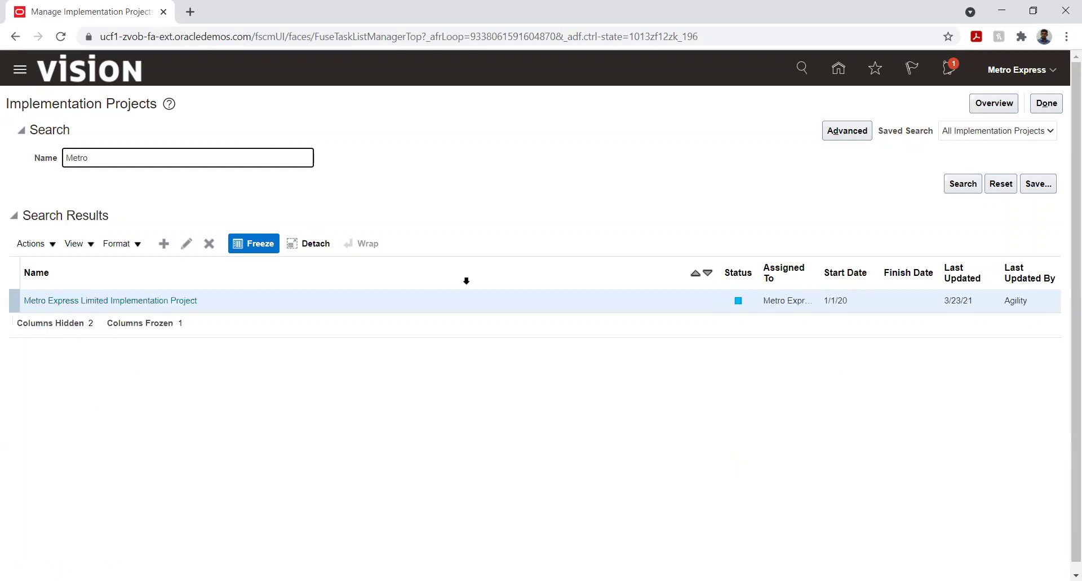
left_click(153, 300)
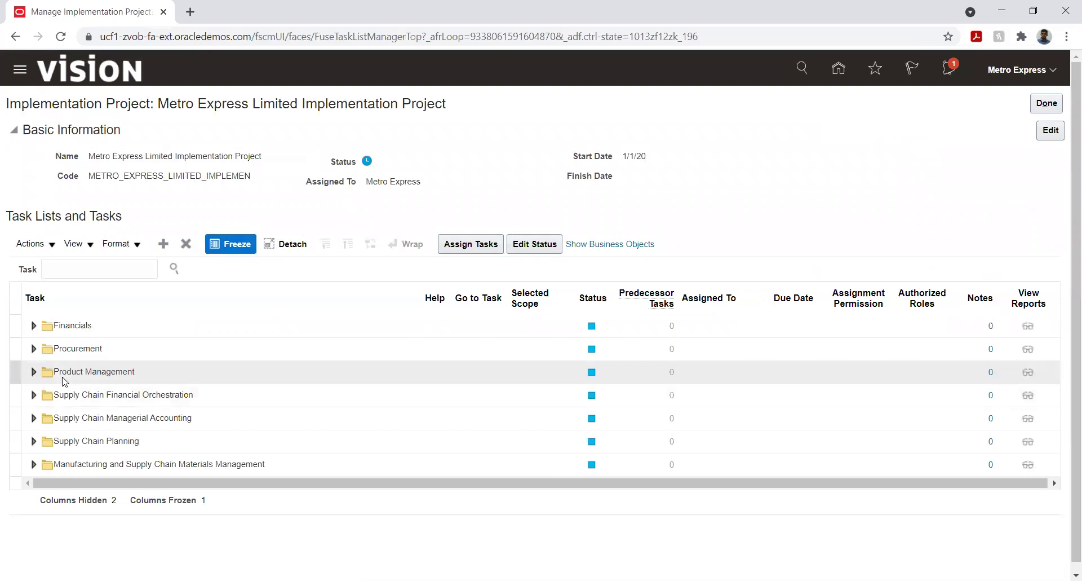
- Open the Manage Transaction Types task under Financials, Define Receivables Configuration, Define Customer Billing Configuration
left_click(34, 326)
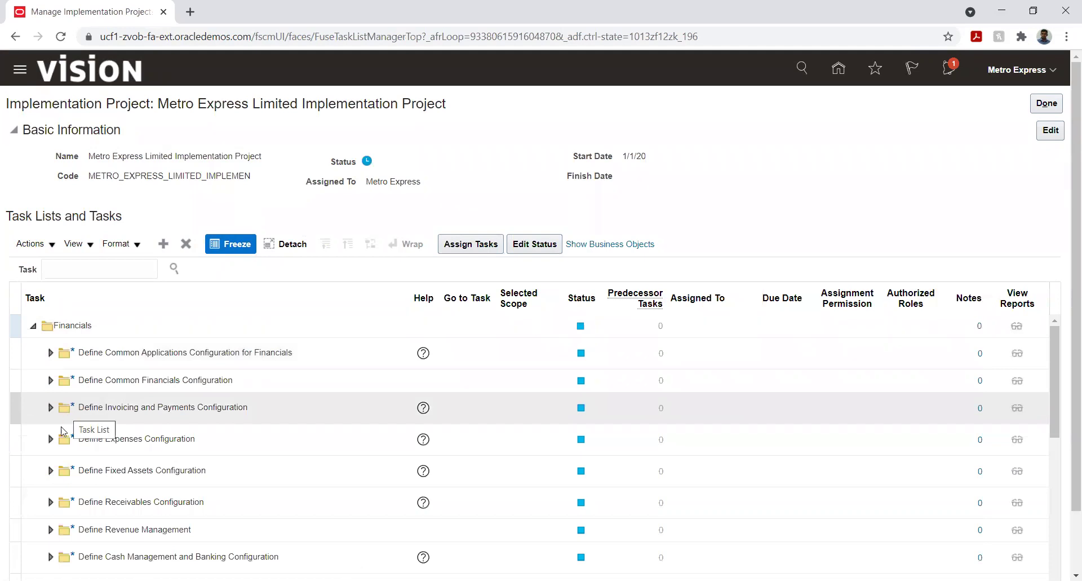
left_click(51, 502)
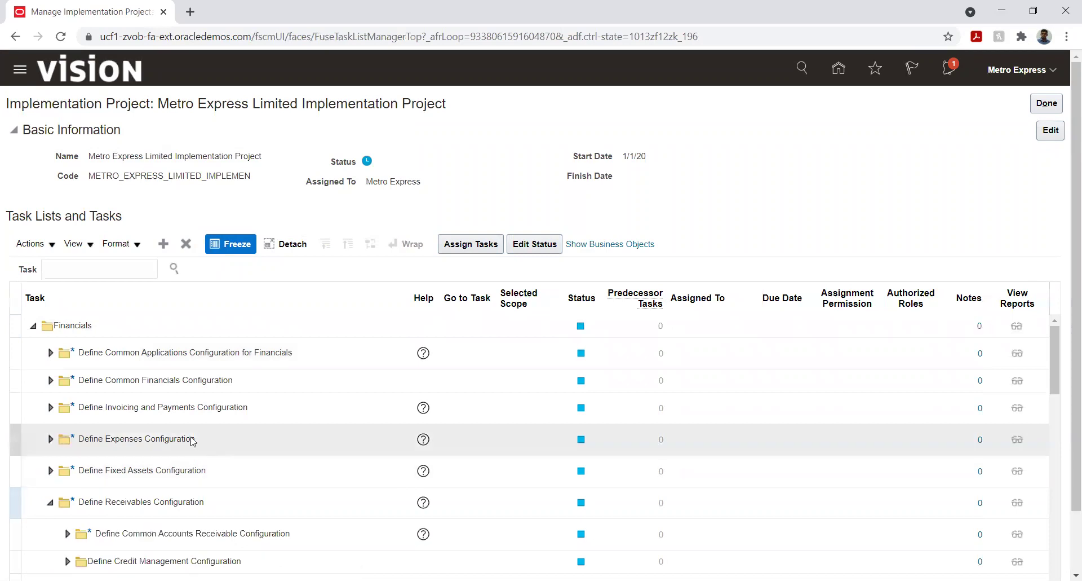
scroll(188, 423, "down", 5)
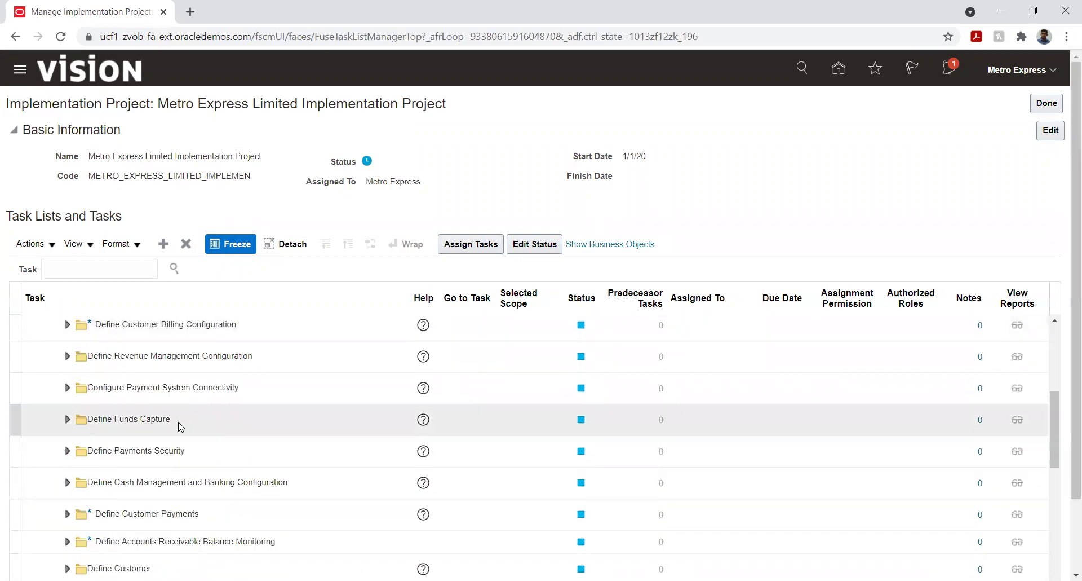
left_click(68, 325)
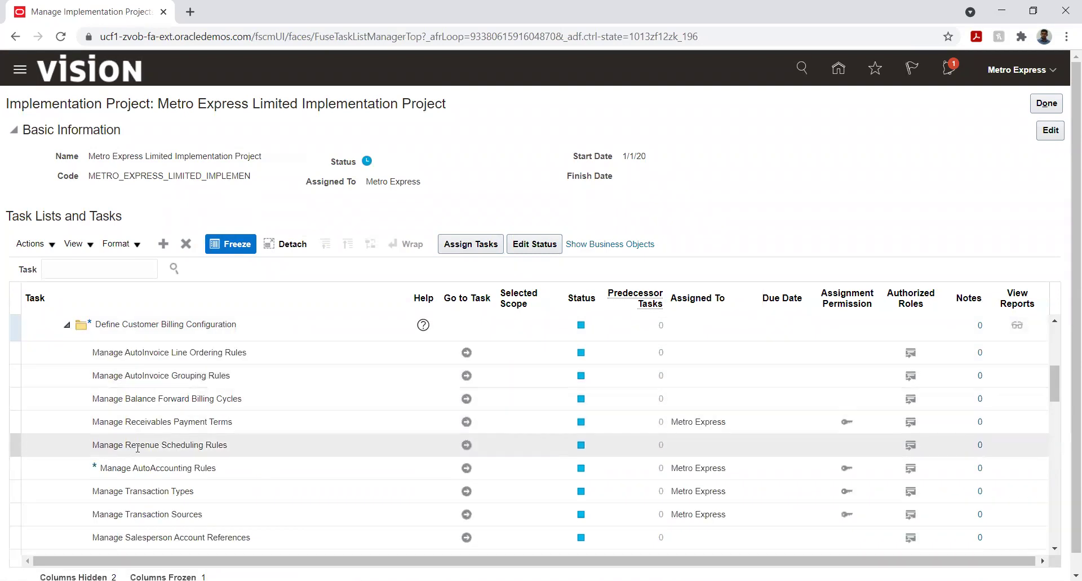
left_click(467, 489)
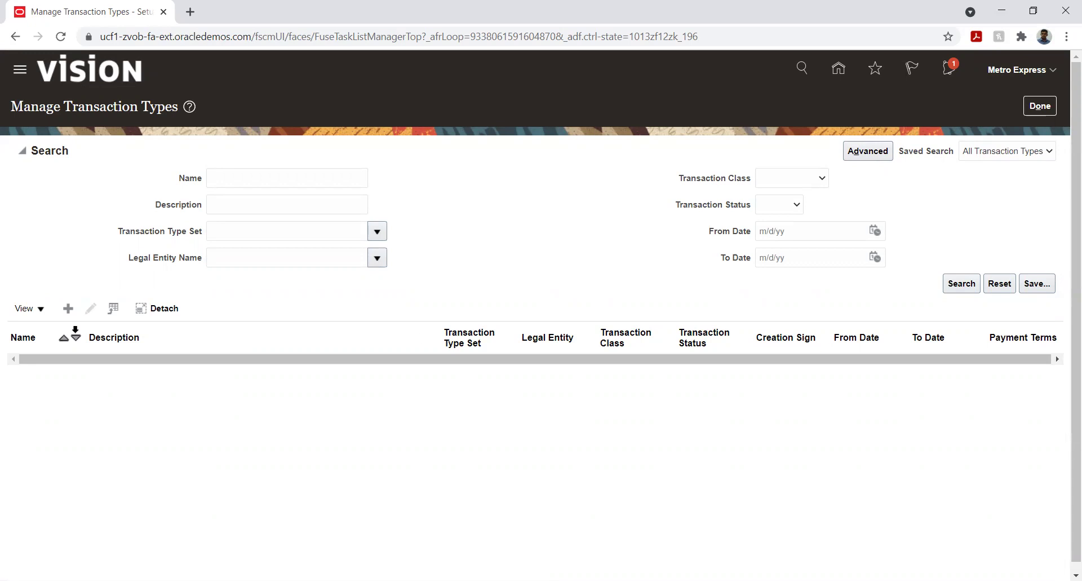
- Start a new transaction type and set its transaction type set to METRO_MUR_BU_SET
left_click(68, 309)
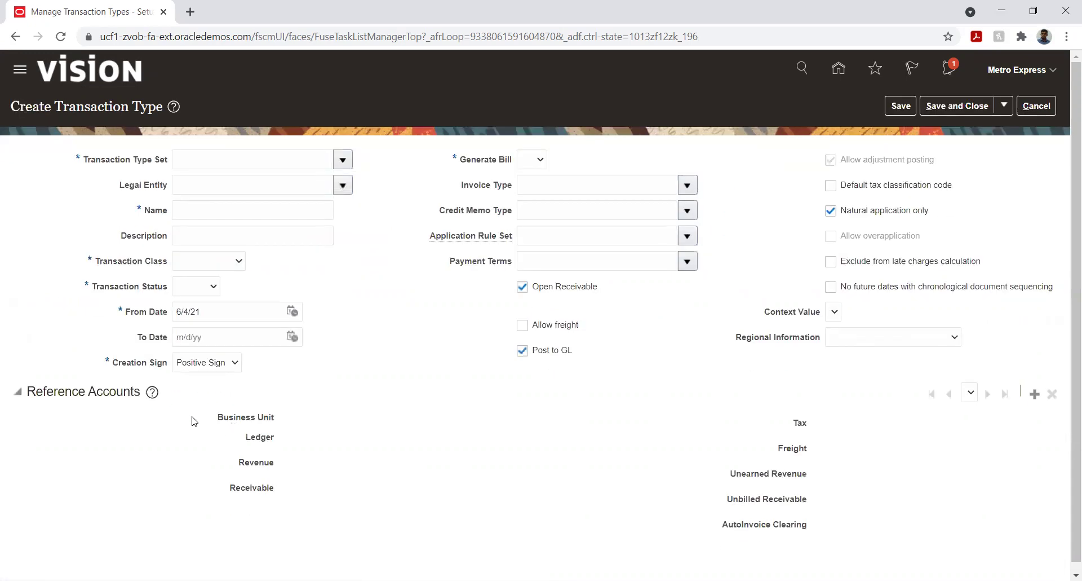
left_click(341, 167)
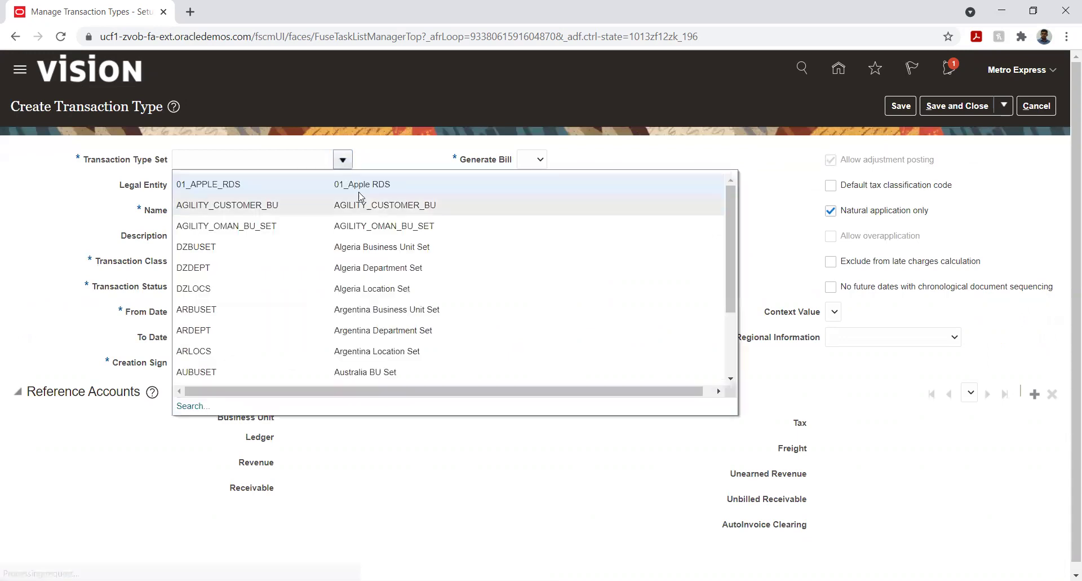
left_click(279, 160)
type("Met")
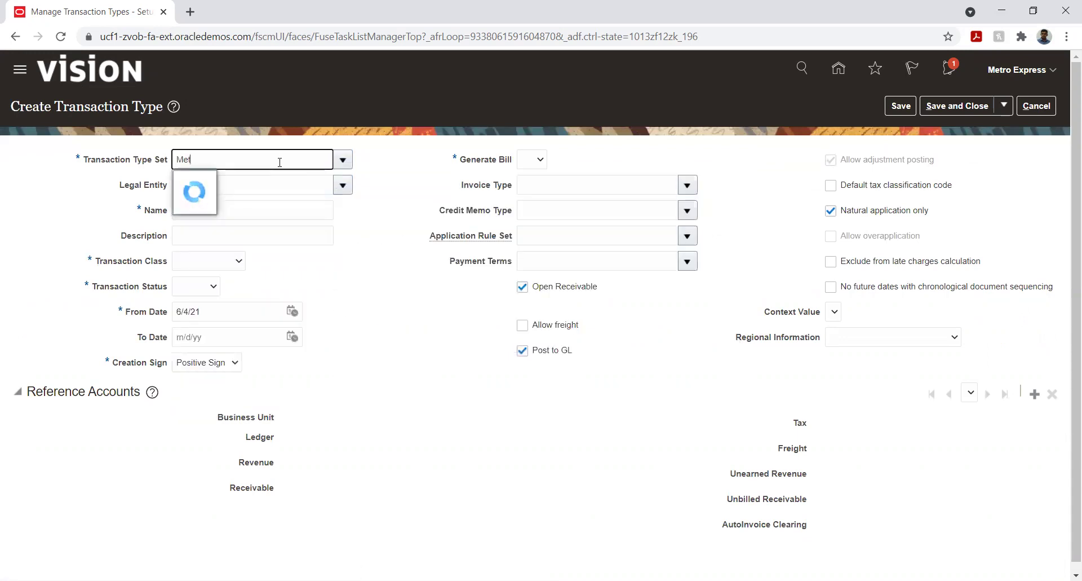
left_click(265, 204)
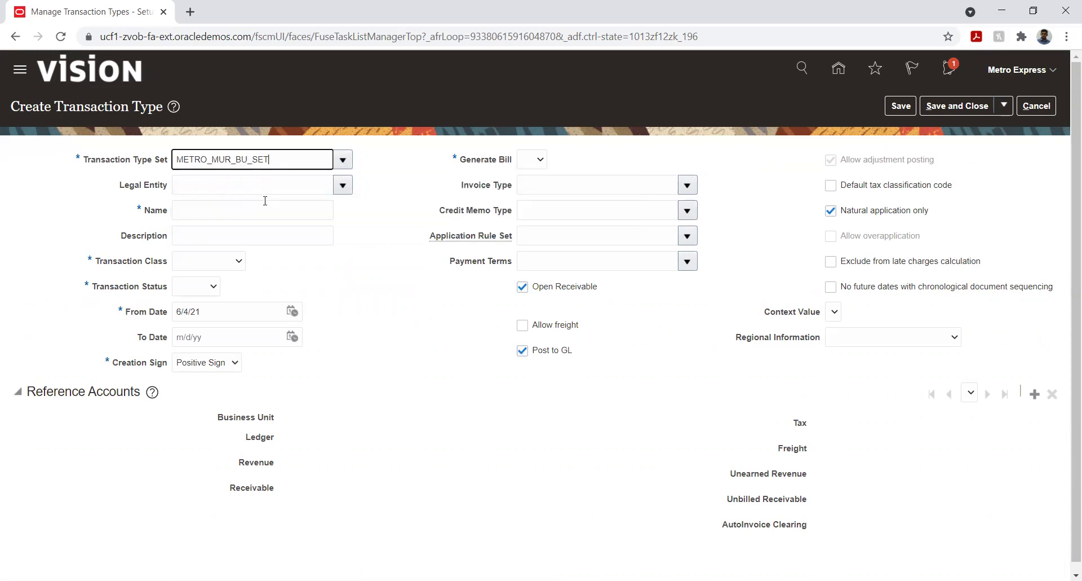
- Set the transaction type's legal entity to Metro Express Mauritius Legal Entity
left_click(343, 185)
left_click(294, 183)
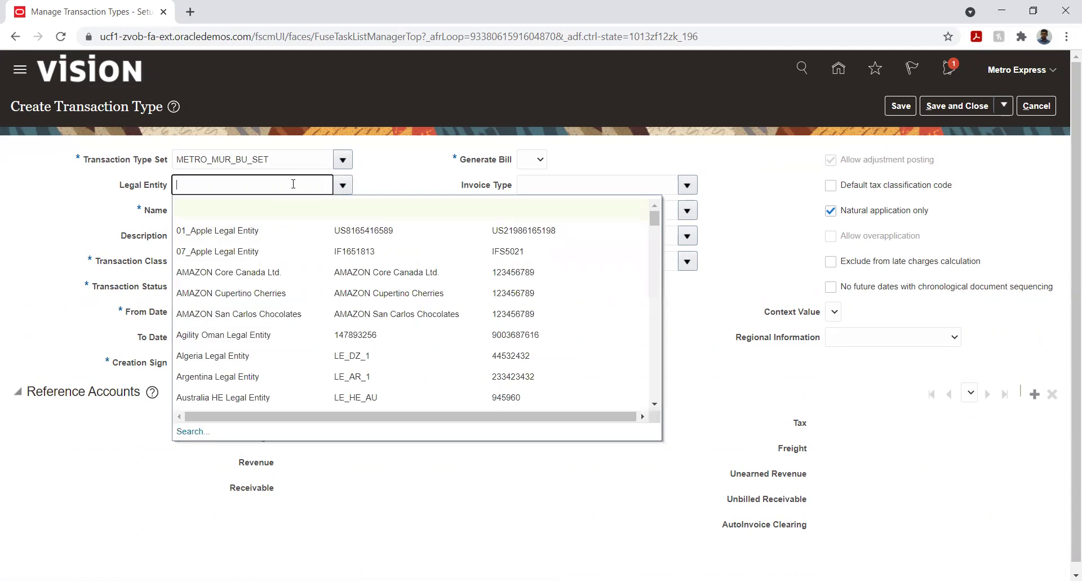
type("Met")
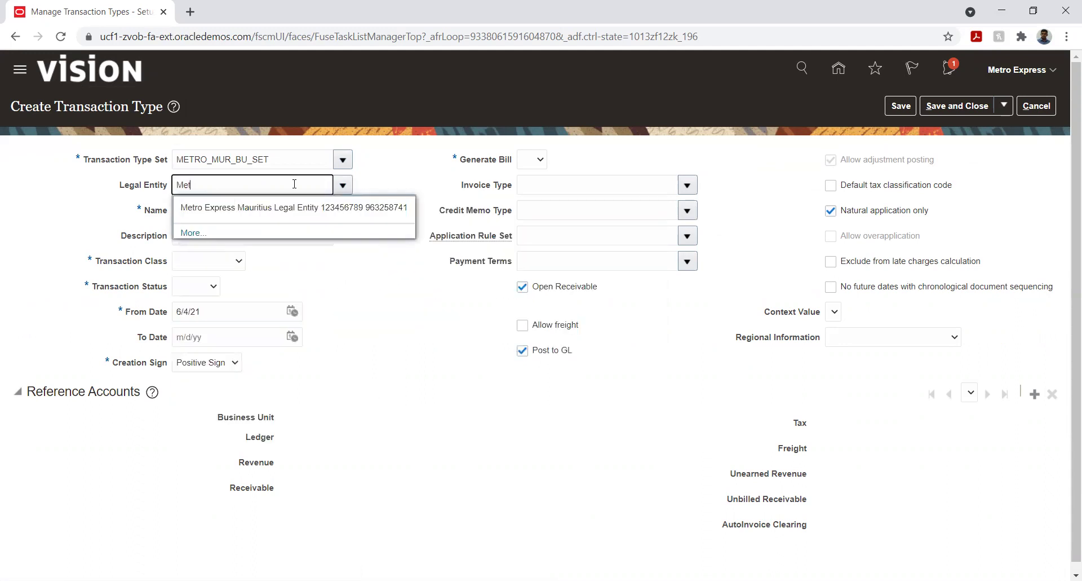
left_click(288, 205)
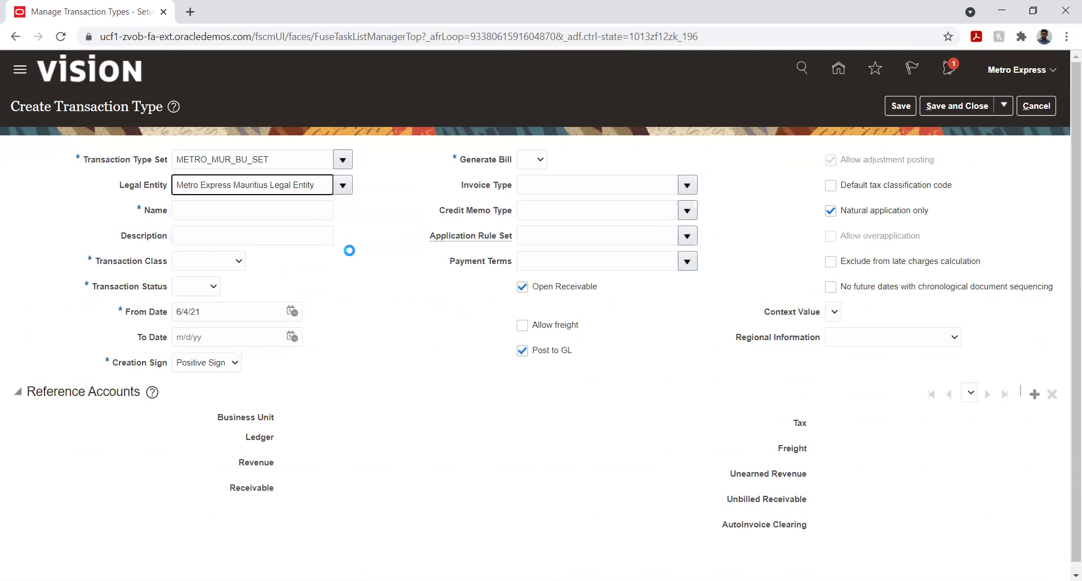
- Name the transaction type Metro_Invoice, with transaction class Invoice and transaction status Open
left_click(271, 210)
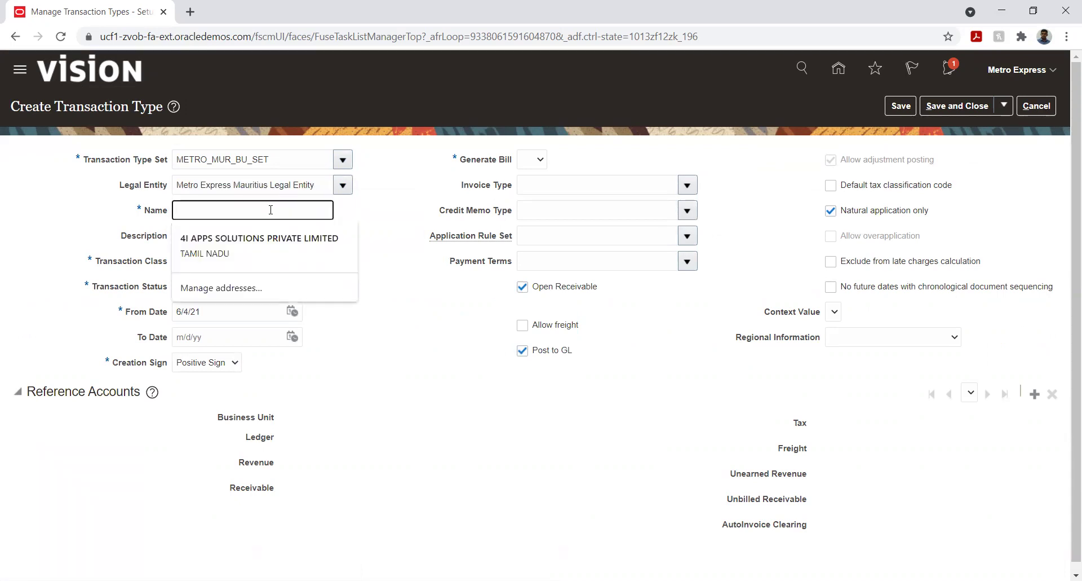
type("Metro")
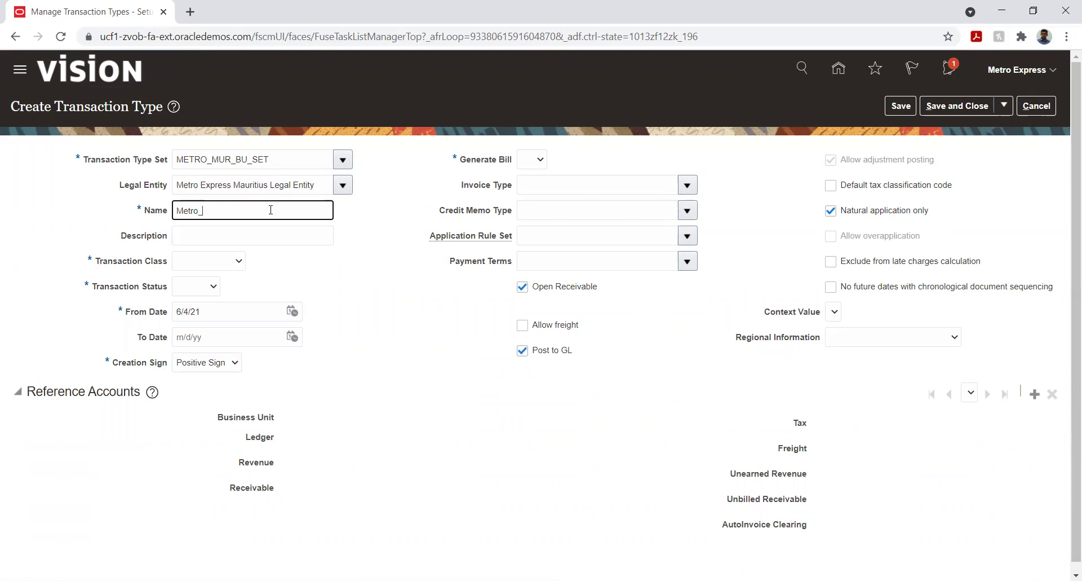
type("_Invoic")
key("Tab")
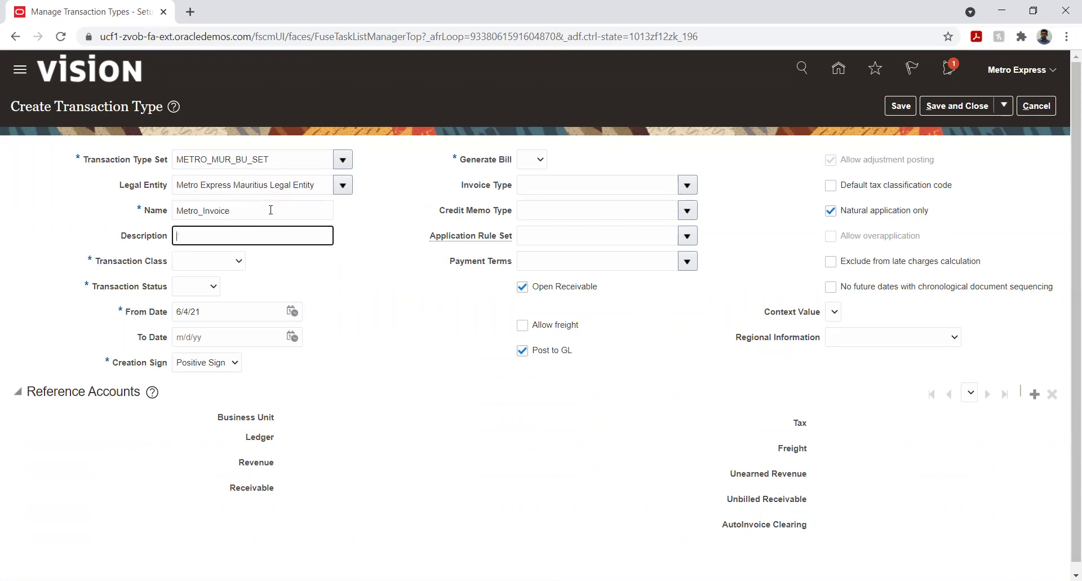
left_click(208, 263)
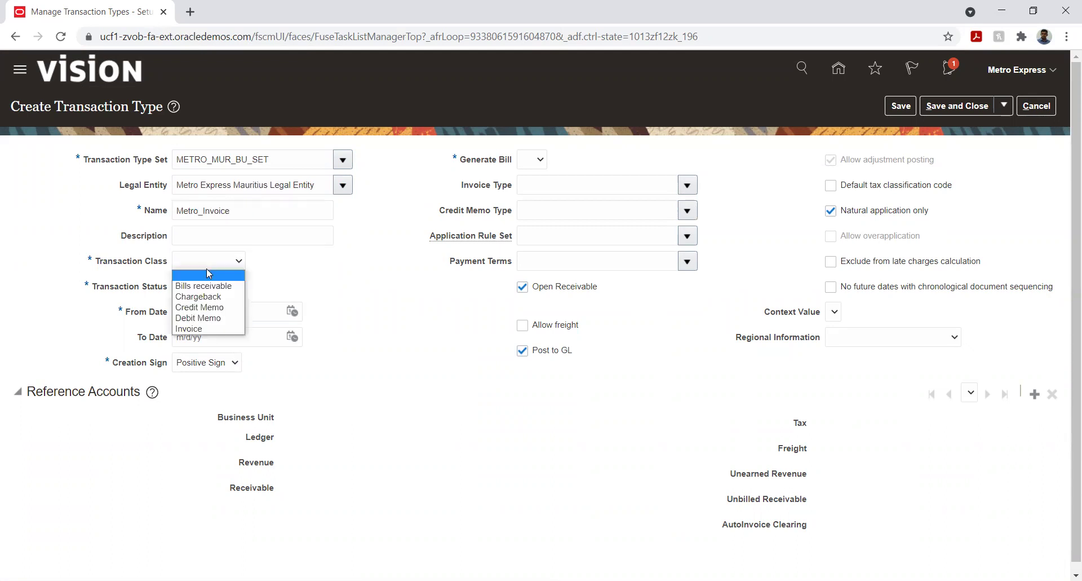
left_click(206, 328)
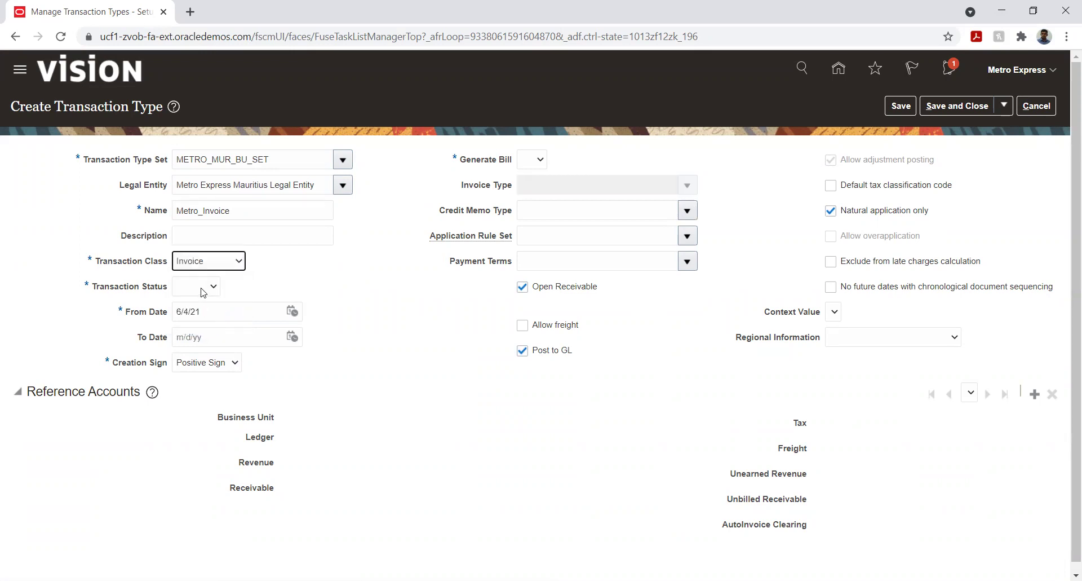
left_click(204, 291)
left_click(201, 322)
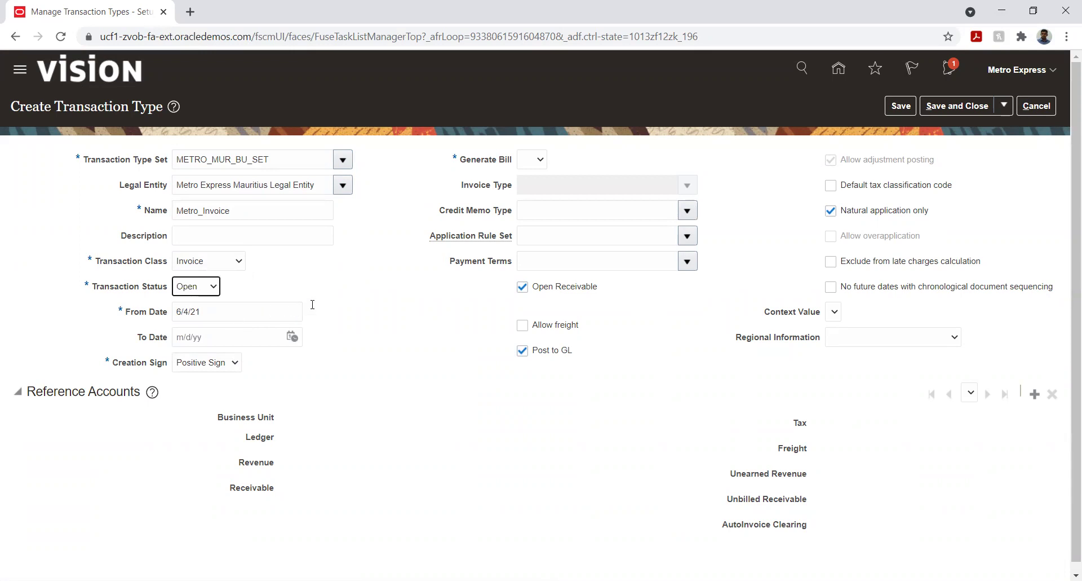
- Set the transaction type's From Date to 1/1/21
left_click(293, 311)
left_click(332, 340)
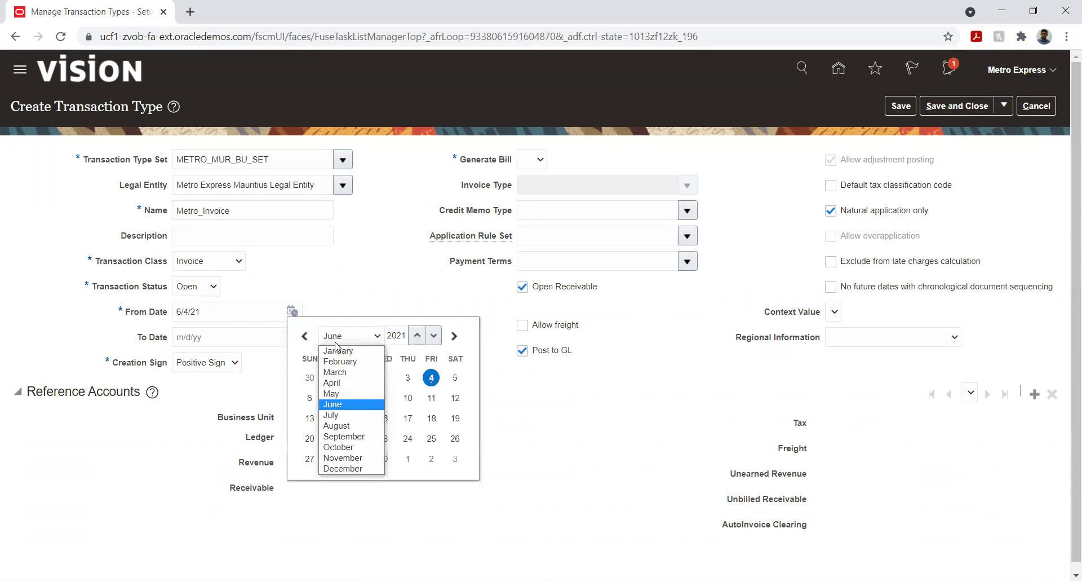
left_click(344, 352)
left_click(431, 377)
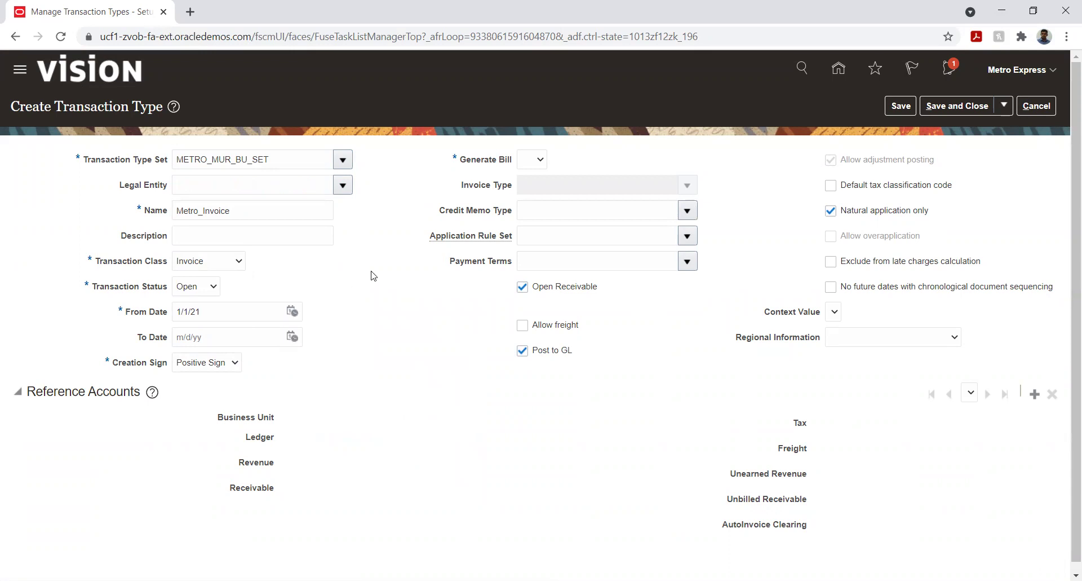
- Set Generate Bill to Yes for the Metro_Invoice transaction type
left_click(533, 160)
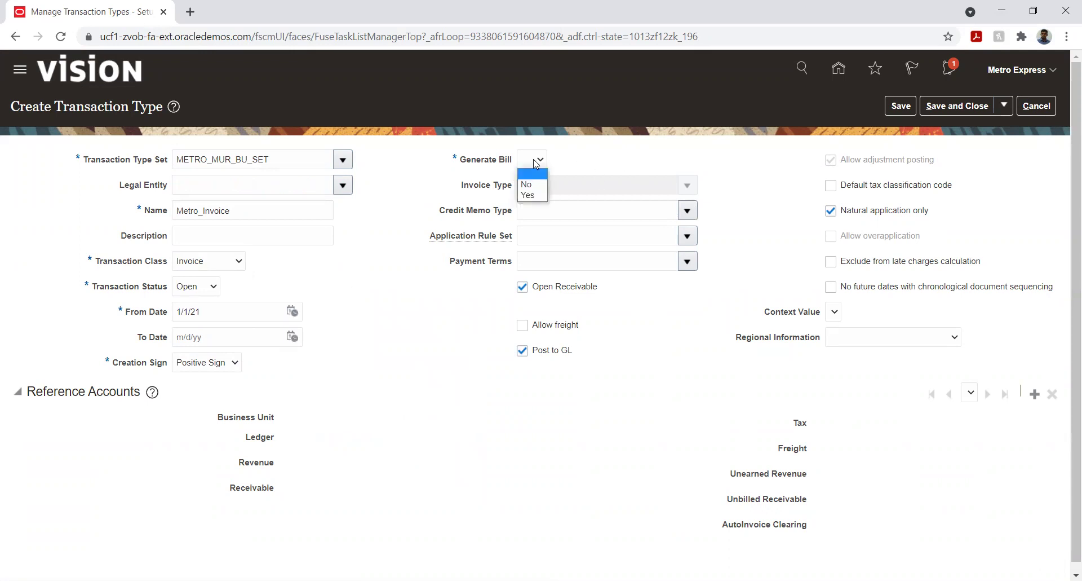
left_click(533, 195)
left_click(402, 296)
- Check which business units a new reference account offers, and cancel both the account and the transaction type
left_click(1035, 395)
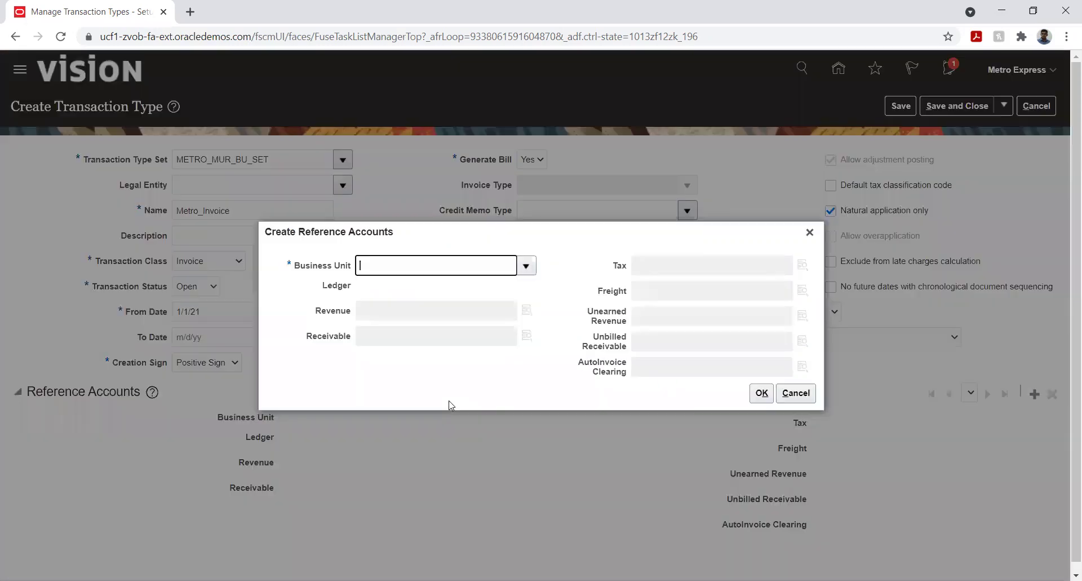
left_click(526, 267)
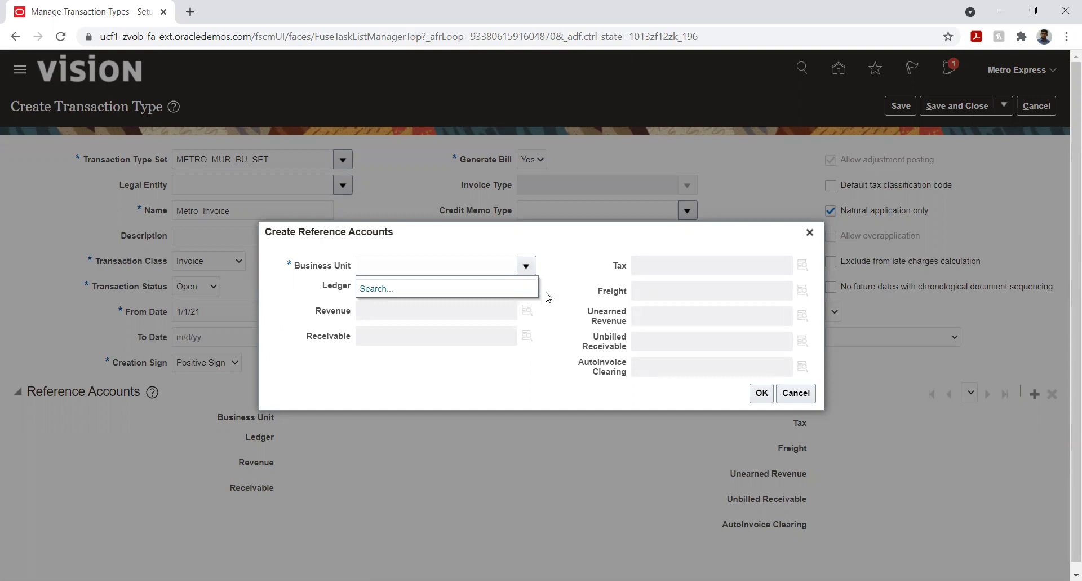
left_click(796, 393)
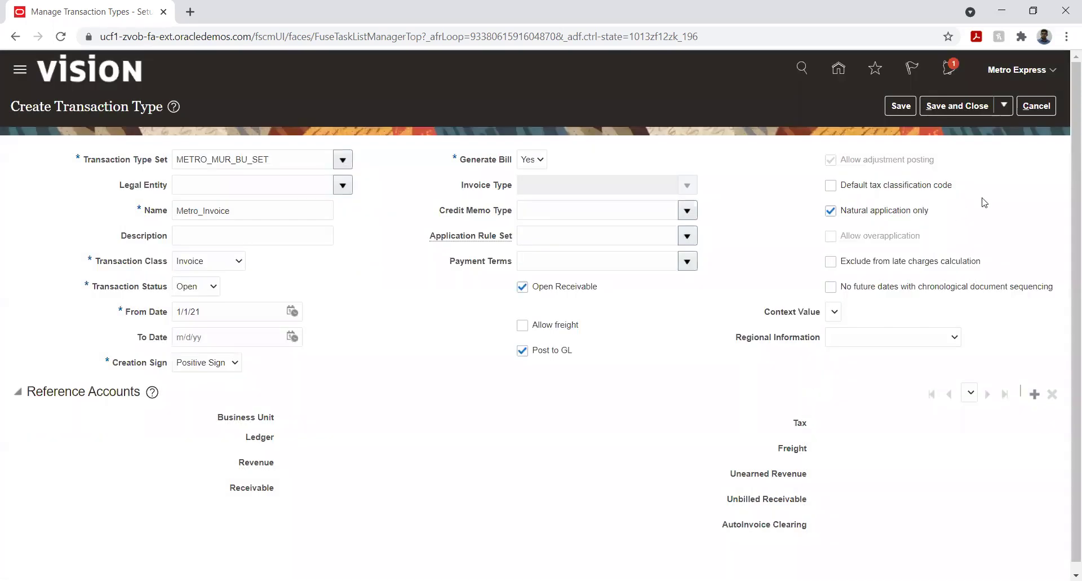
left_click(1037, 107)
left_click(1035, 108)
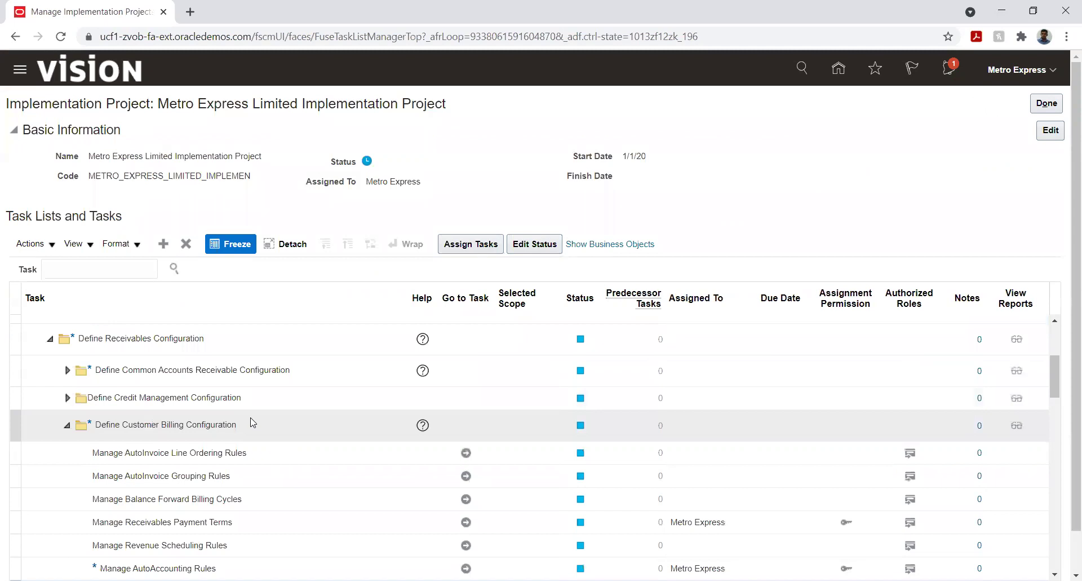
- Open the Manage Business Unit Data Access for Users task from Define Business Units under Define Common Applications Configuration for Financials
scroll(252, 423, "up", 3)
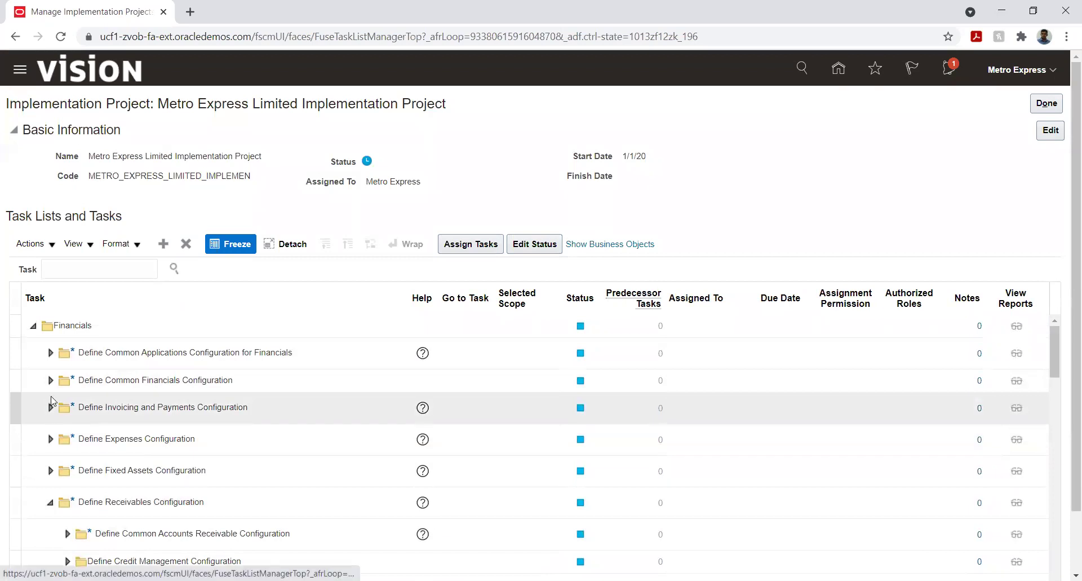
left_click(50, 352)
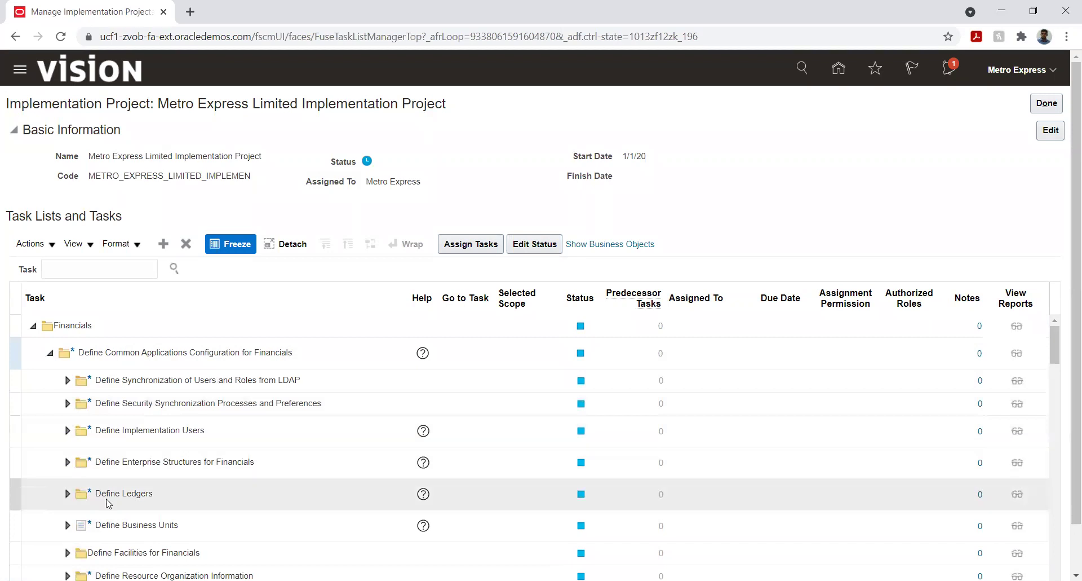
left_click(67, 524)
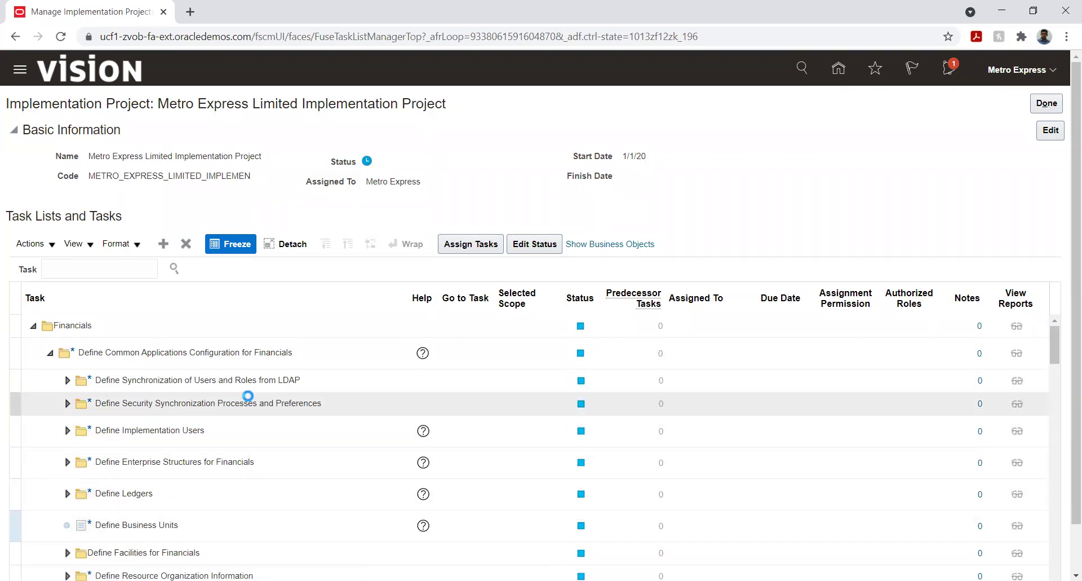
scroll(248, 398, "down", 3)
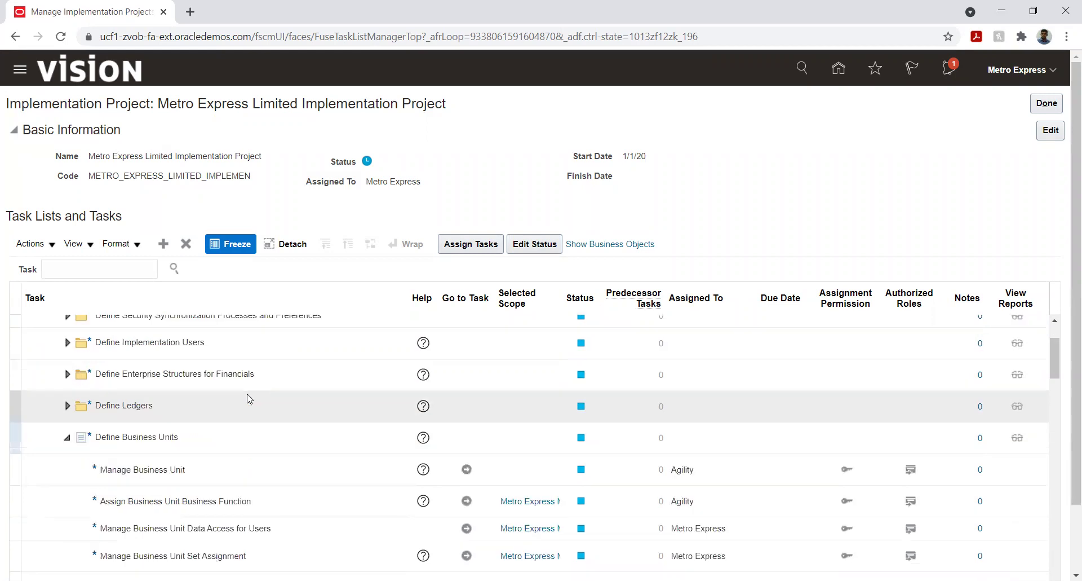
left_click(468, 528)
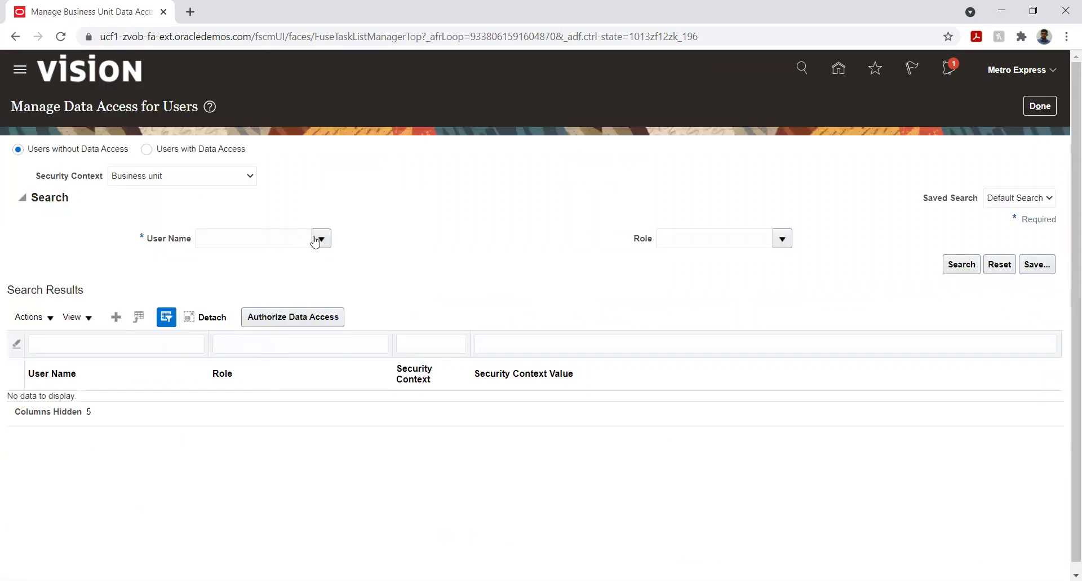
- Start a new data access entry for the Metro Express user with the Accounts Receivable Manager role
left_click(116, 318)
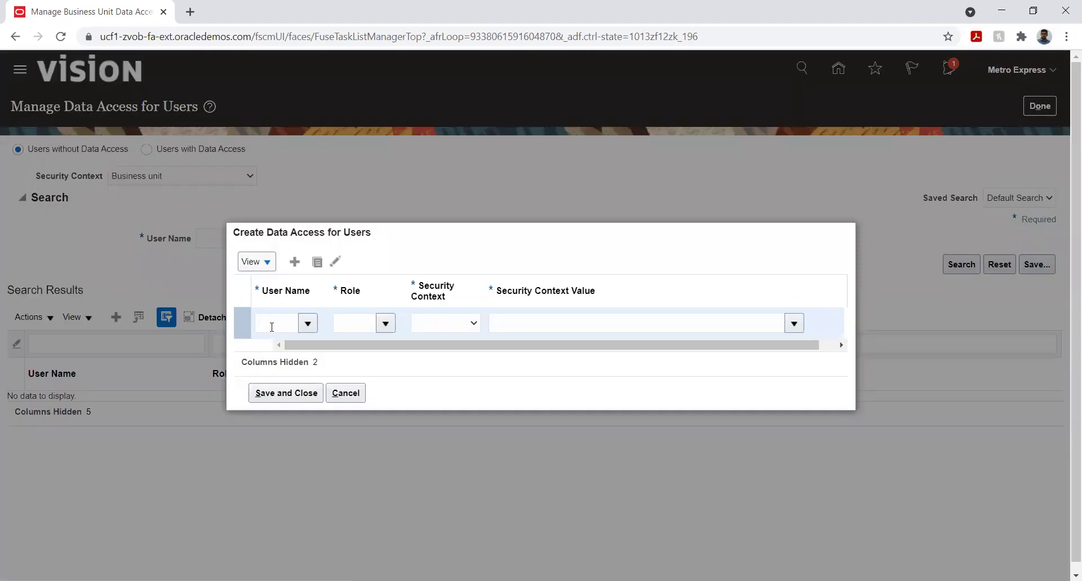
left_click(270, 325)
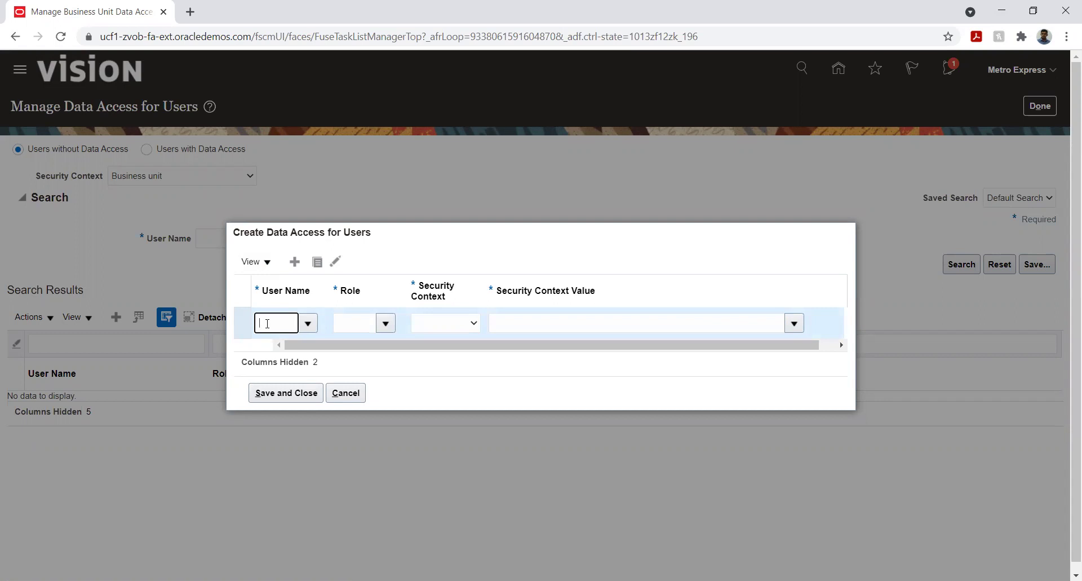
type("Met")
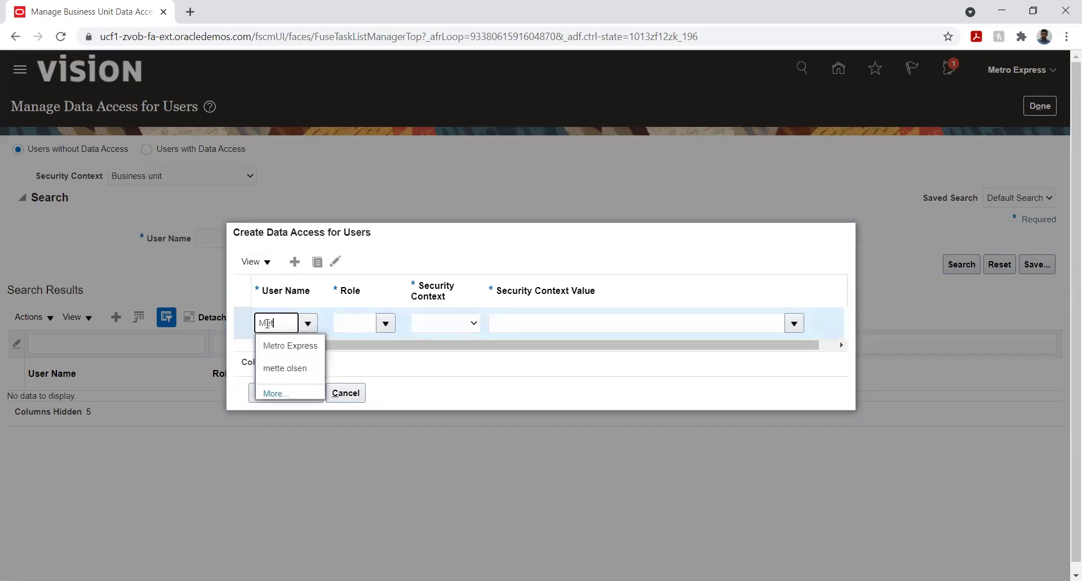
left_click(276, 344)
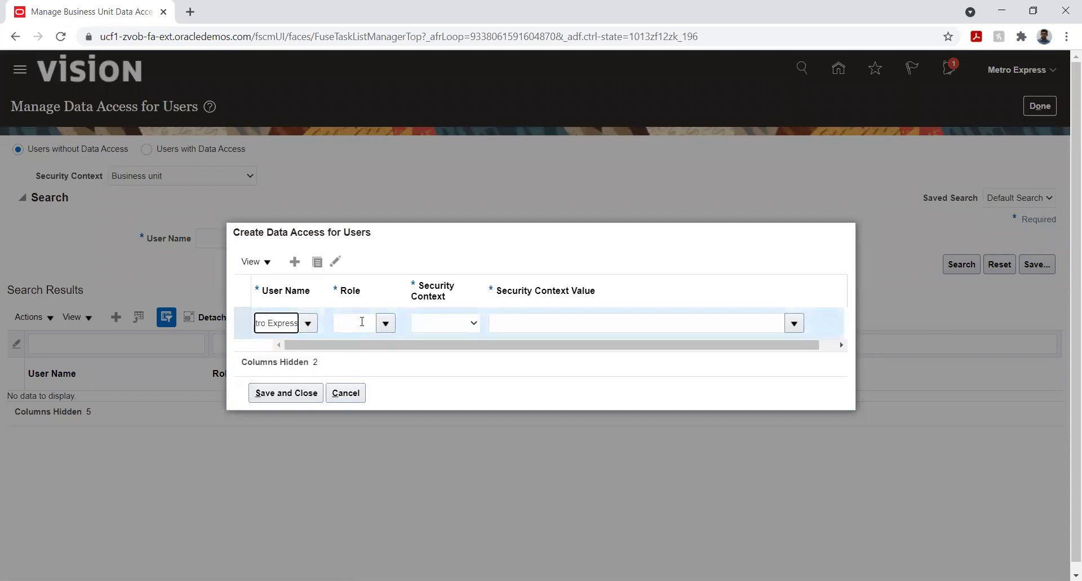
left_click(383, 323)
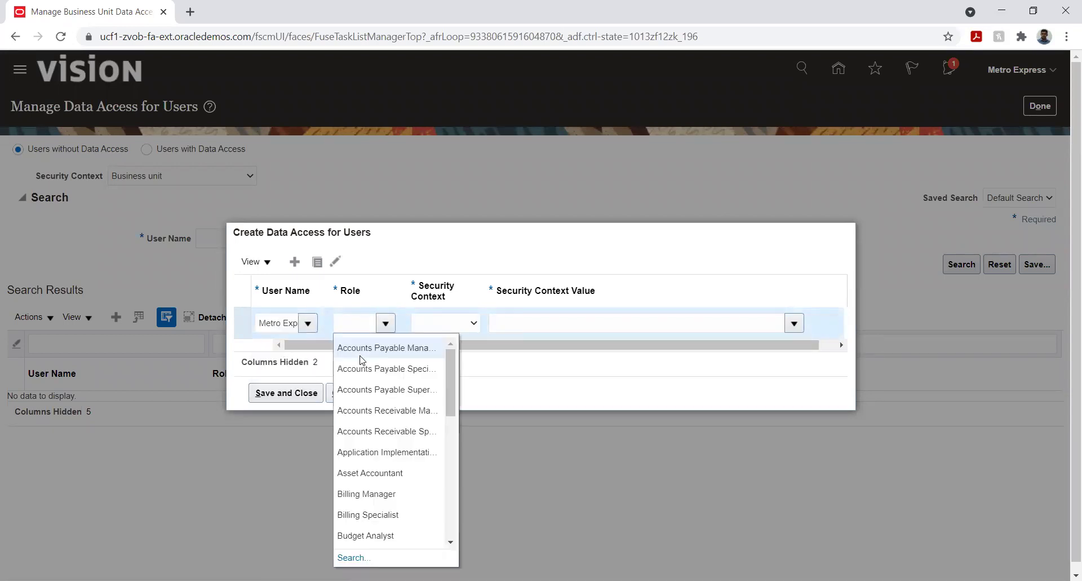
left_click(382, 411)
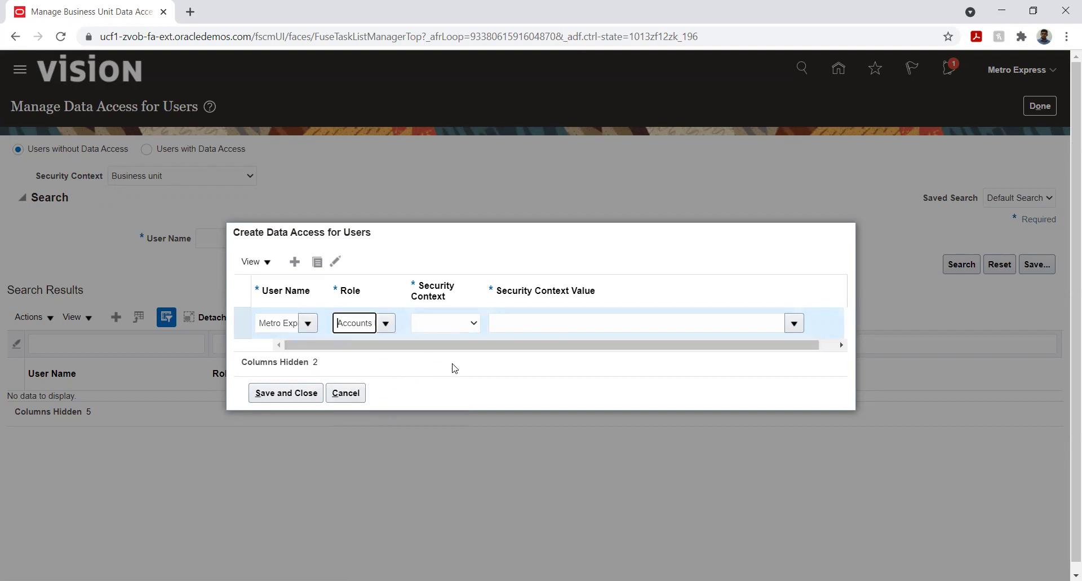
- Set the entry's security context to Business unit and its value to Metro Express Mauritius Business Unit
left_click(468, 325)
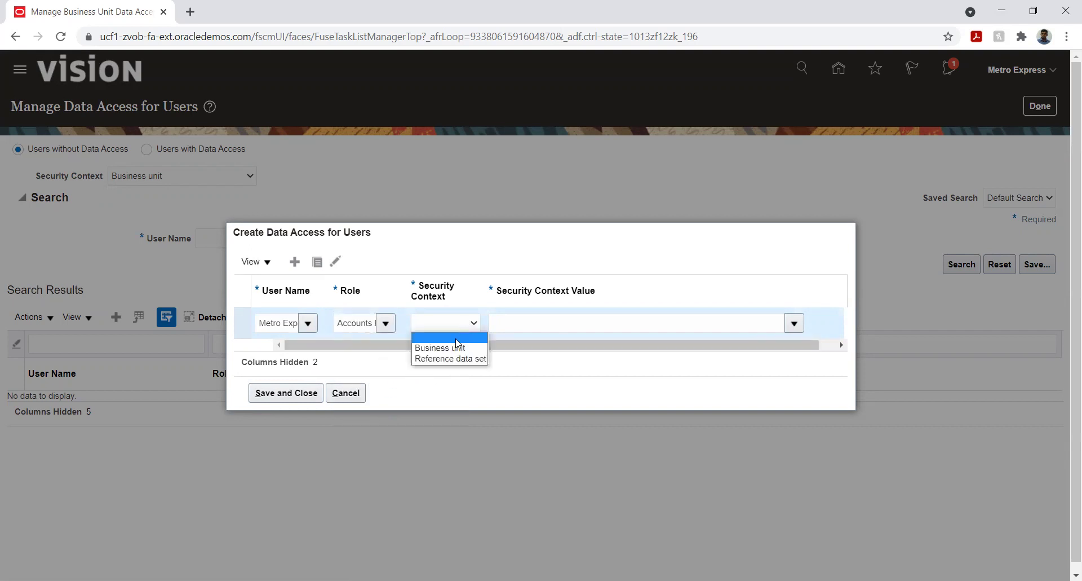
left_click(458, 347)
left_click(535, 321)
type("Met")
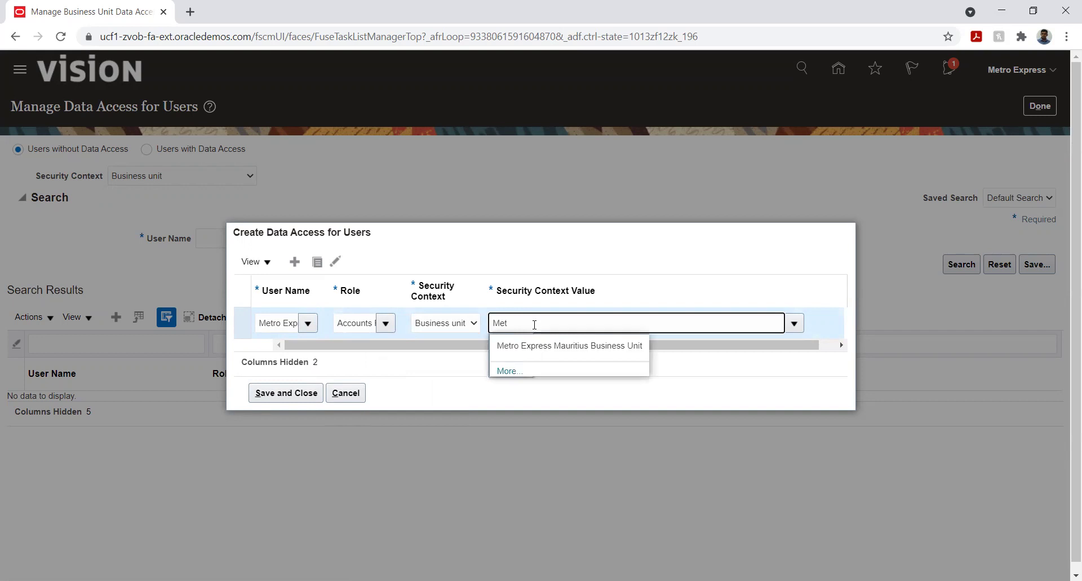
left_click(532, 345)
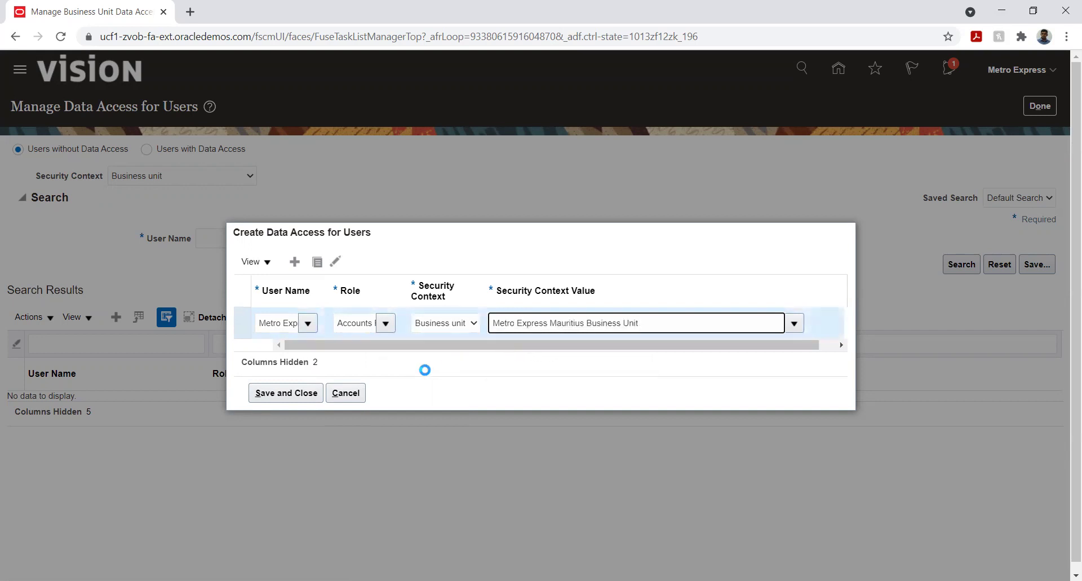
- Add a second data access entry for the Metro Express user with the Accounts Receivable Specialist role
left_click(293, 262)
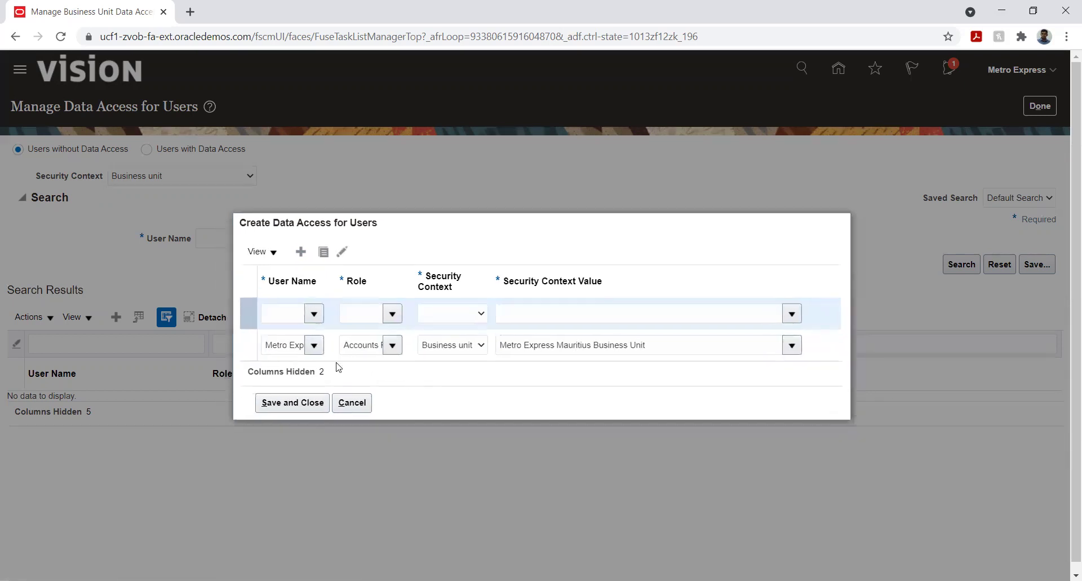
left_click(277, 312)
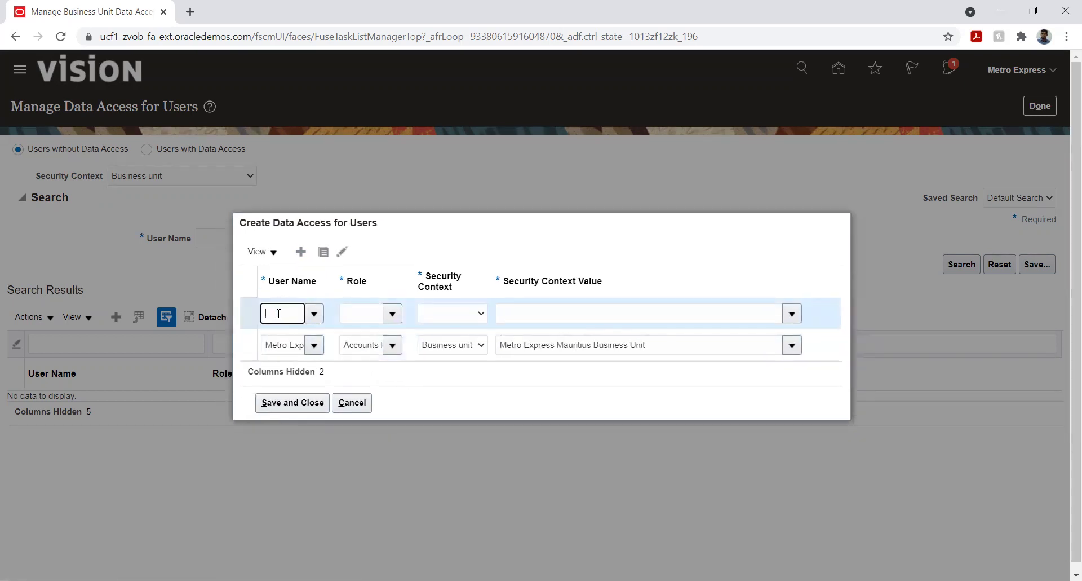
type("Met")
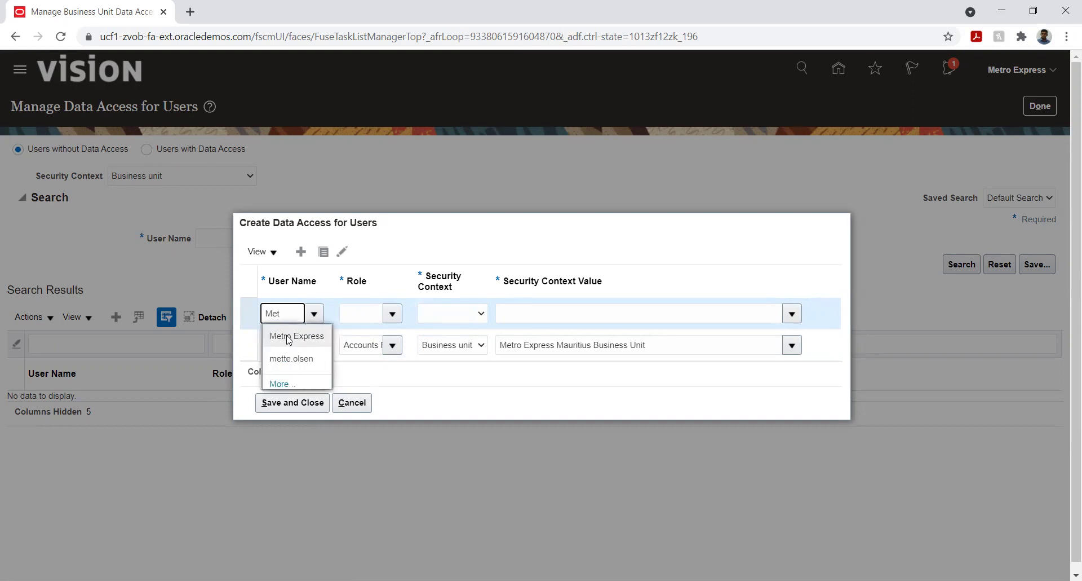
left_click(278, 334)
left_click(360, 308)
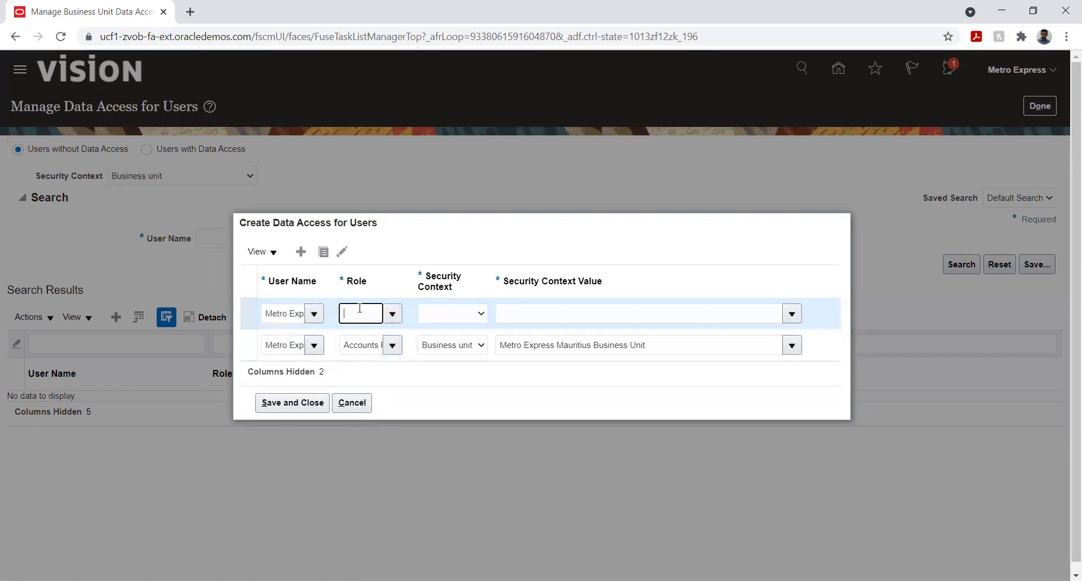
left_click(393, 314)
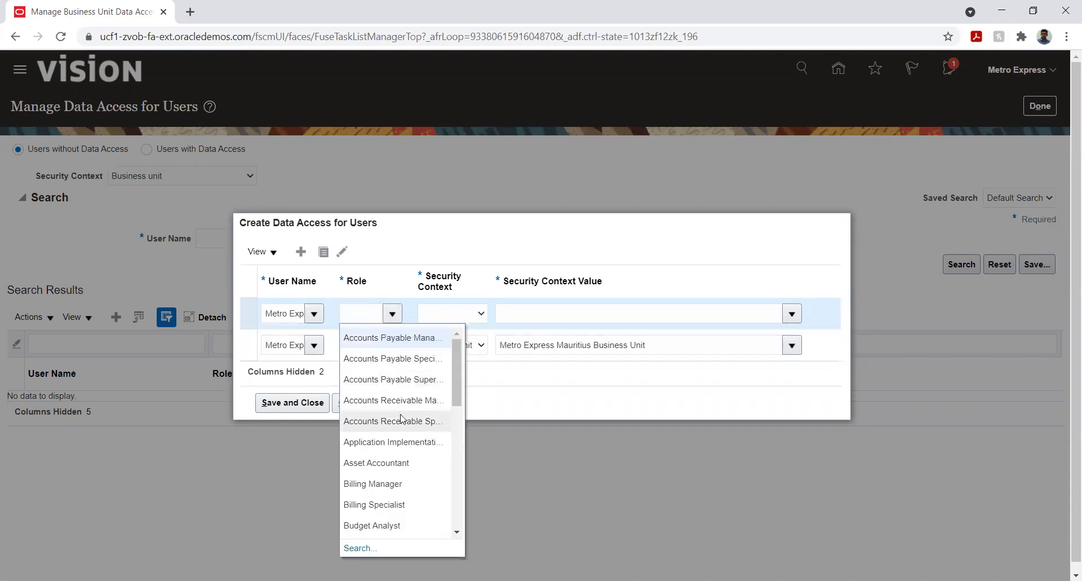
left_click(397, 423)
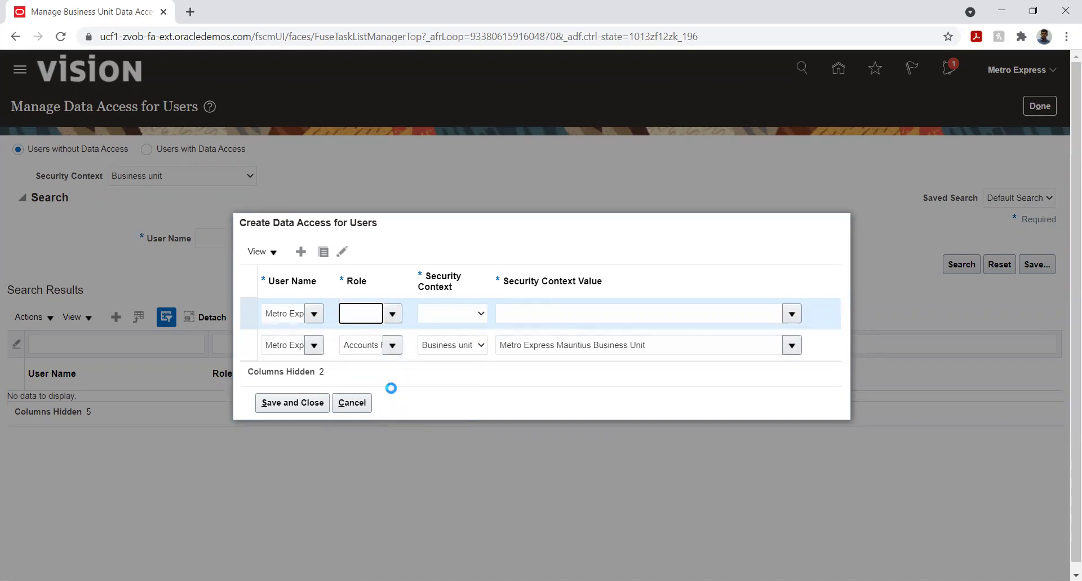
left_click(358, 345)
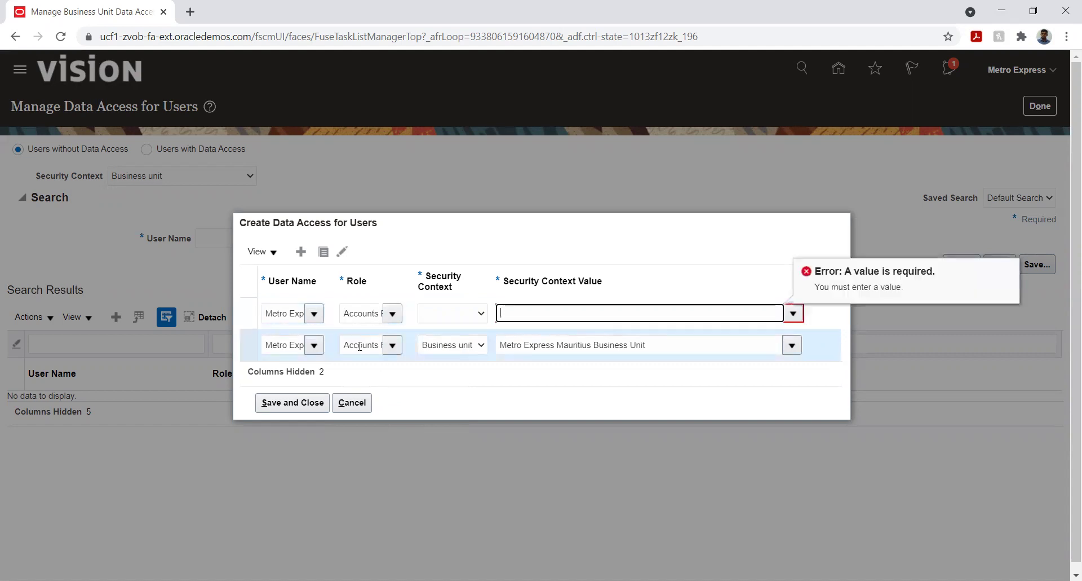
- Try to set the second entry's security context to Business unit with the value Metro Express Mauritius Business Unit
left_click(441, 316)
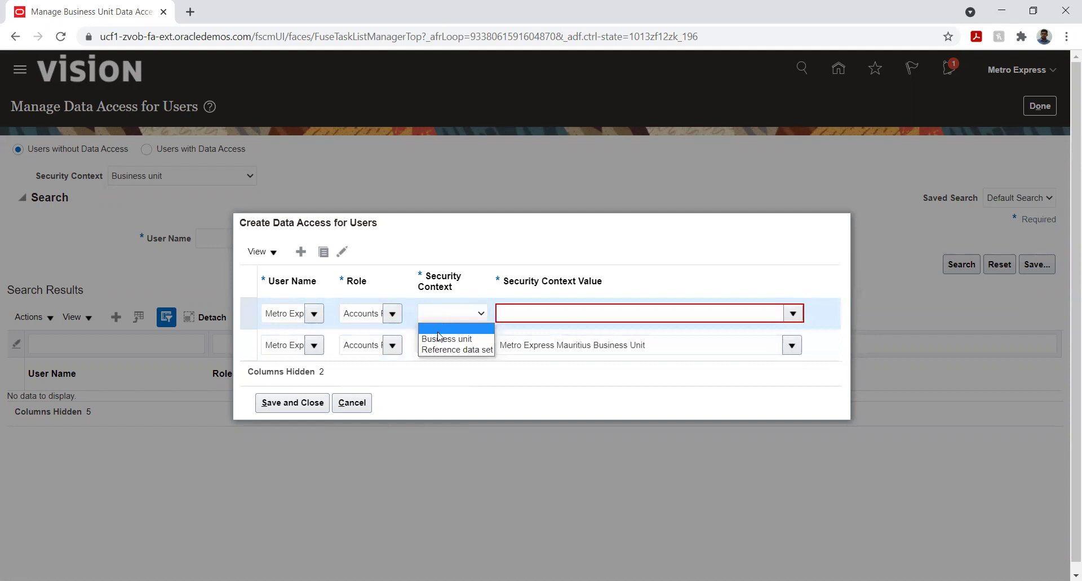
left_click(438, 333)
left_click(439, 342)
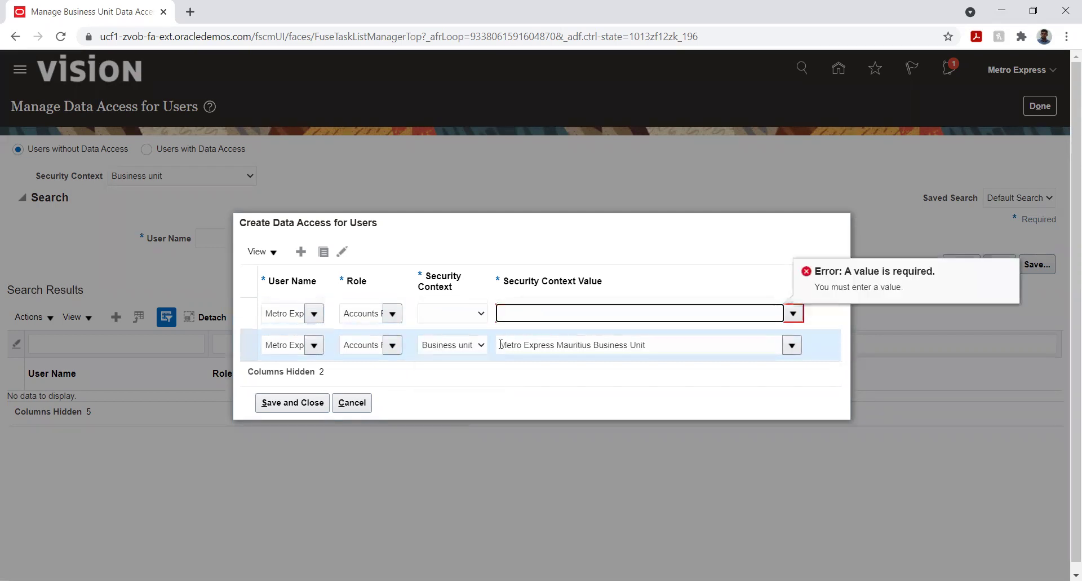
left_click(458, 315)
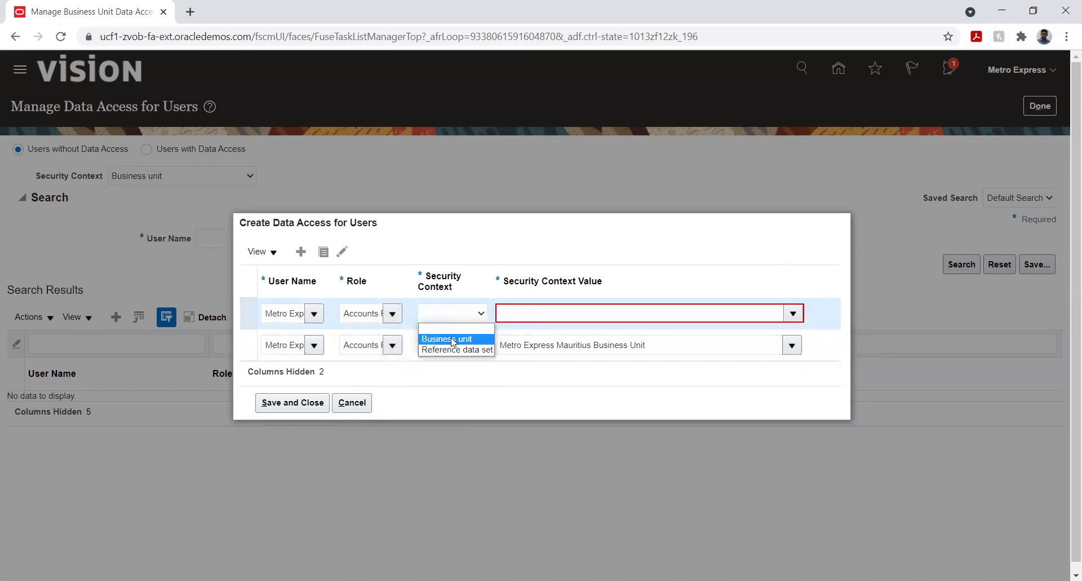
left_click(455, 329)
type("Met")
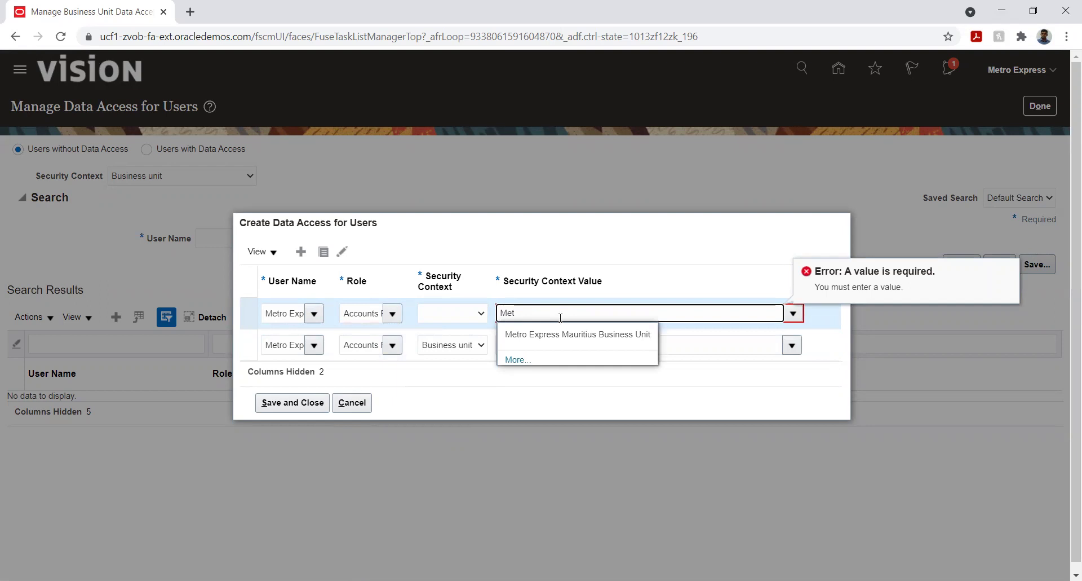
left_click(552, 334)
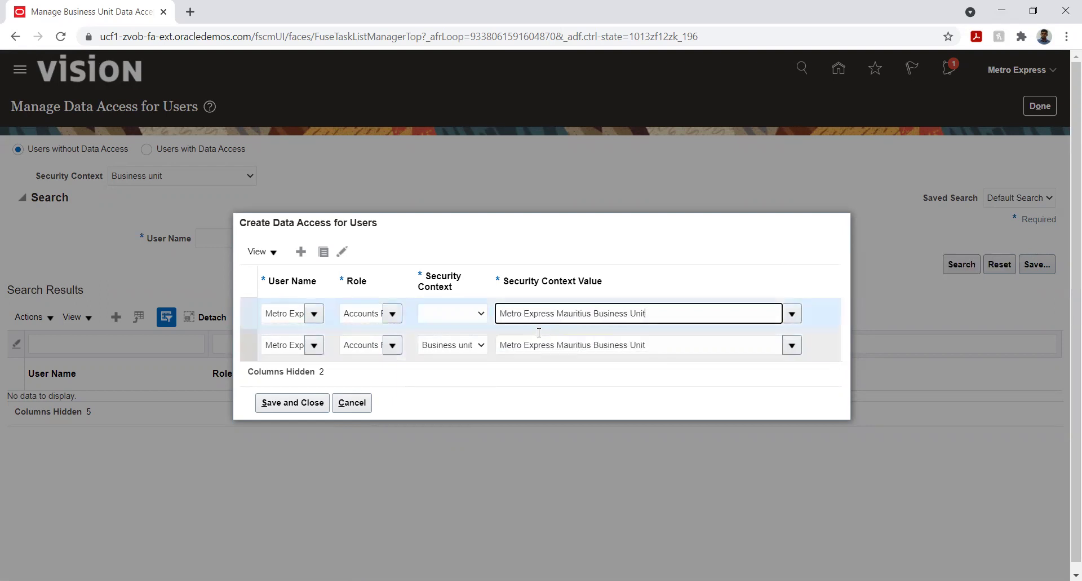
- Give the Accounts Receivable Specialist entry the Business unit security context and the value Metro Express Mauritius Business Unit
left_click(470, 316)
left_click(458, 339)
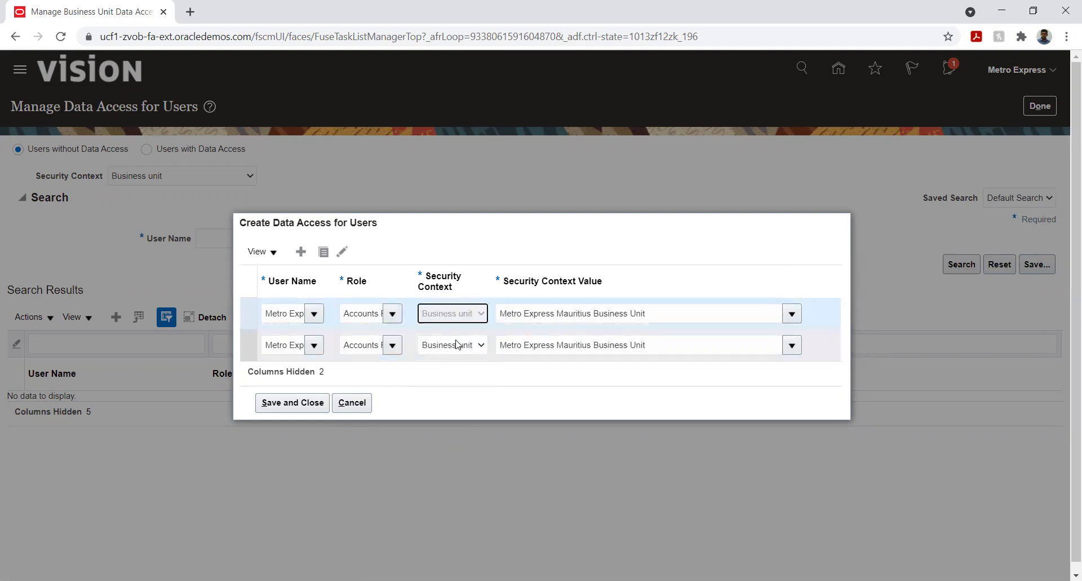
left_click(530, 312)
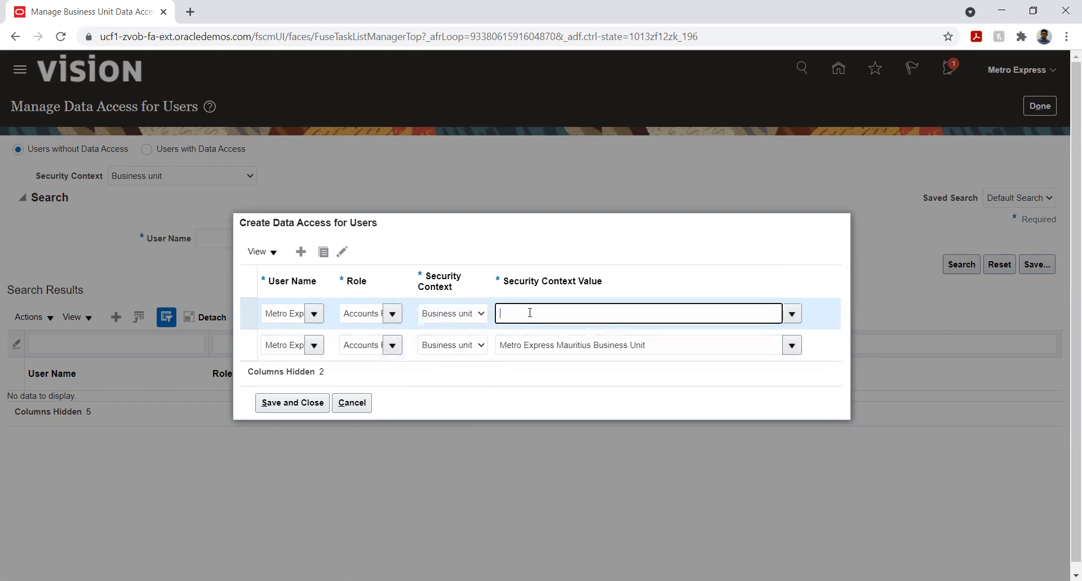
type("Met")
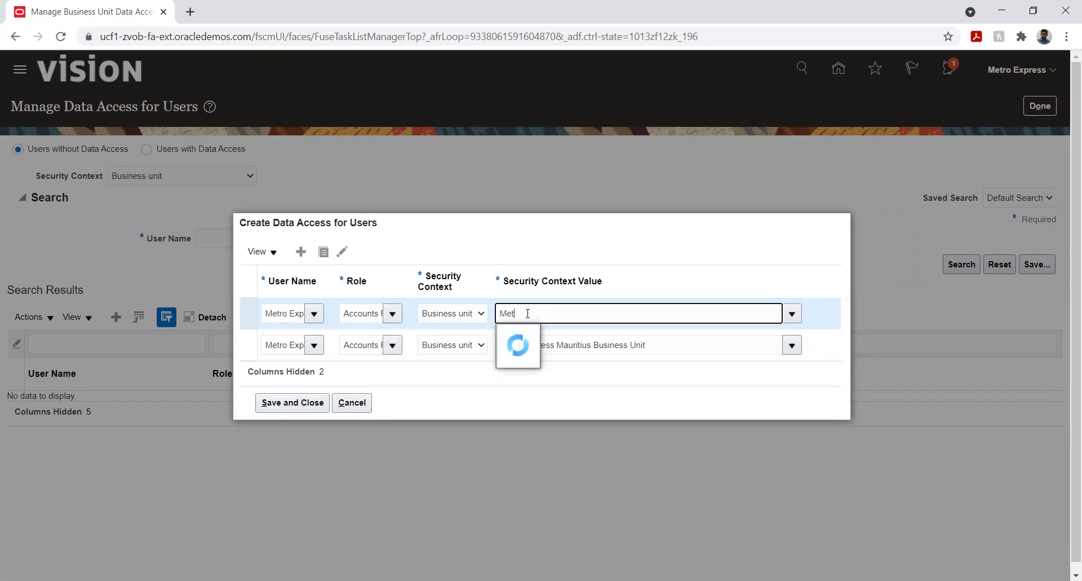
left_click(531, 337)
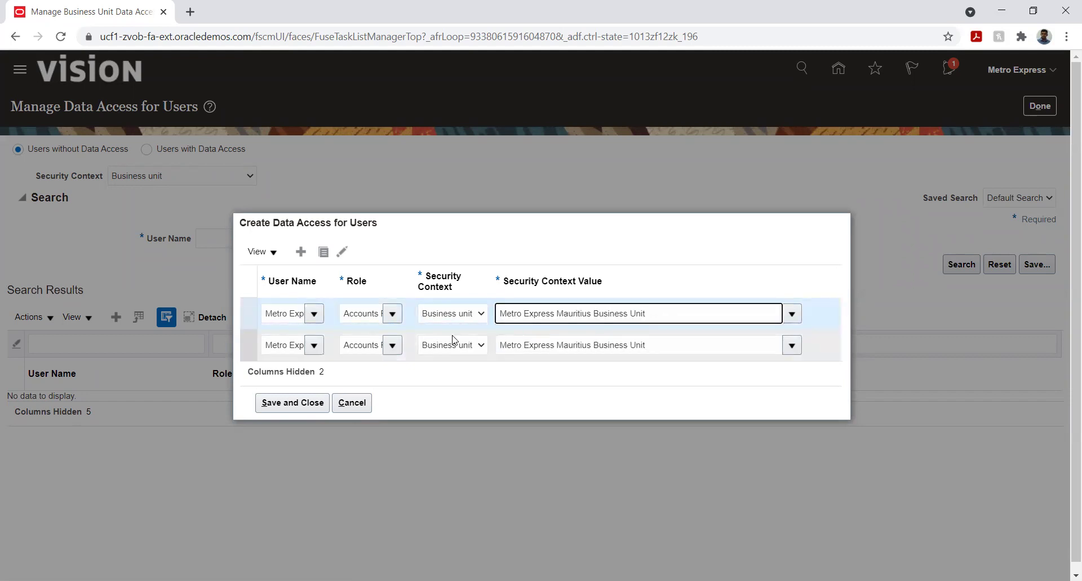
- Read the full role names in both data access entries to check which receivables role each one holds
left_click(369, 314)
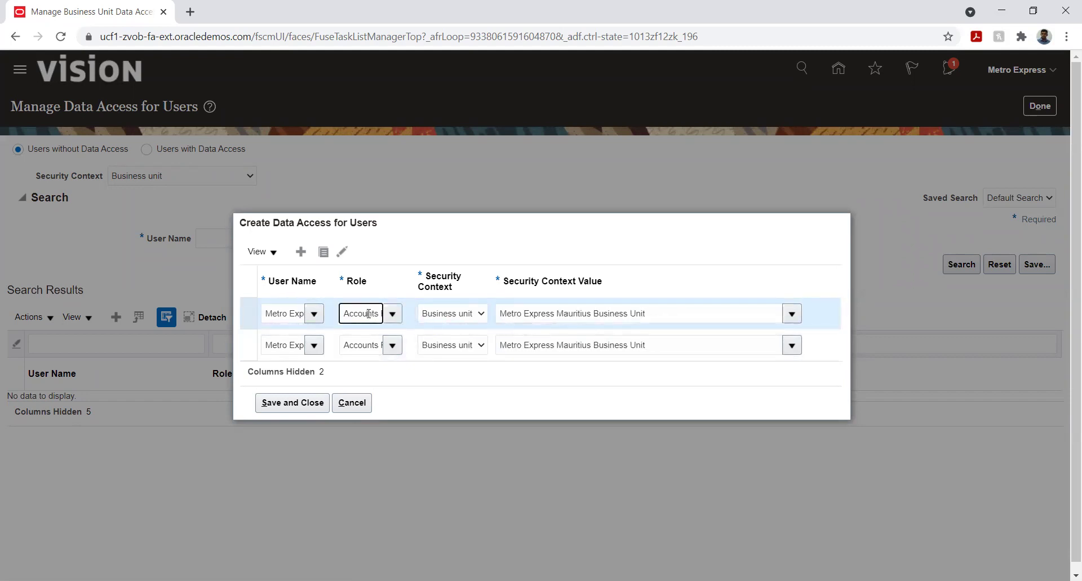
key("Right")
key("Right")
key("Right")
key("Right")
key("Right")
key("Right")
key("Right")
key("Right")
key("Right")
key("Right")
key("Right")
key("Right")
key("Right")
key("Right")
key("Right")
key("Right")
key("Right")
key("Right")
key("Right")
key("Right")
left_click(368, 345)
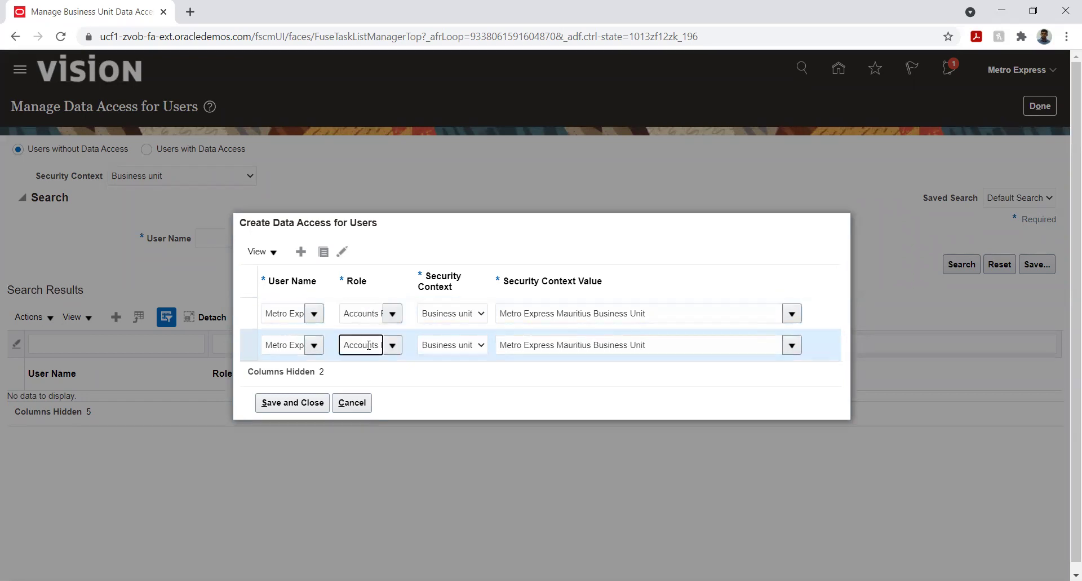
key("Right")
key("Right")
key("Right")
key("Right")
key("Right")
key("Right")
key("Right")
key("Right")
key("Right")
key("Right")
key("Right")
key("Right")
key("Right")
key("Right")
key("Right")
key("Right")
key("Right")
key("Right")
key("Right")
key("Right")
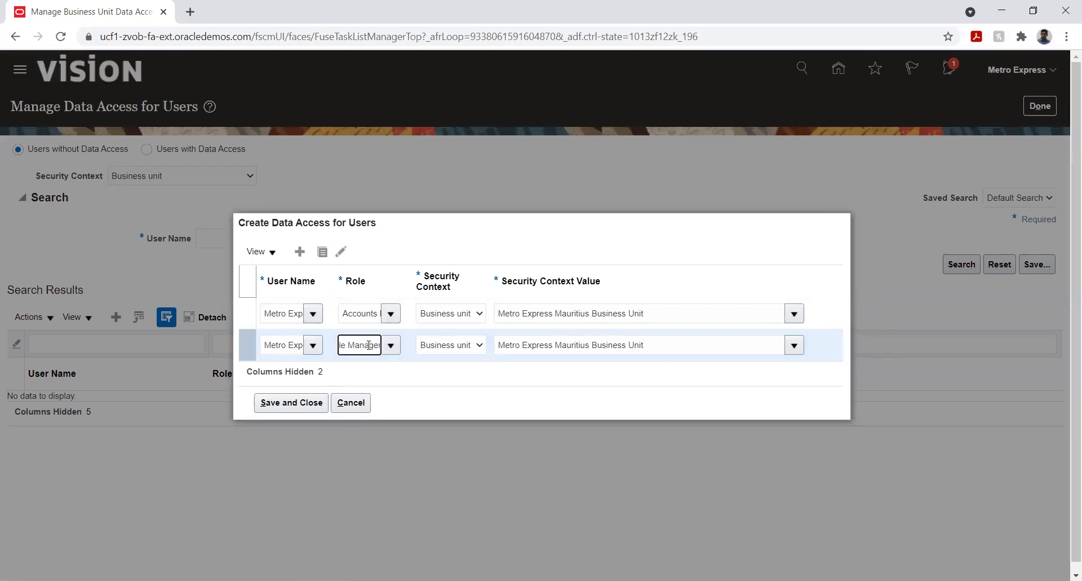
- Try to save the two business unit data access entries, then discard them
left_click(296, 402)
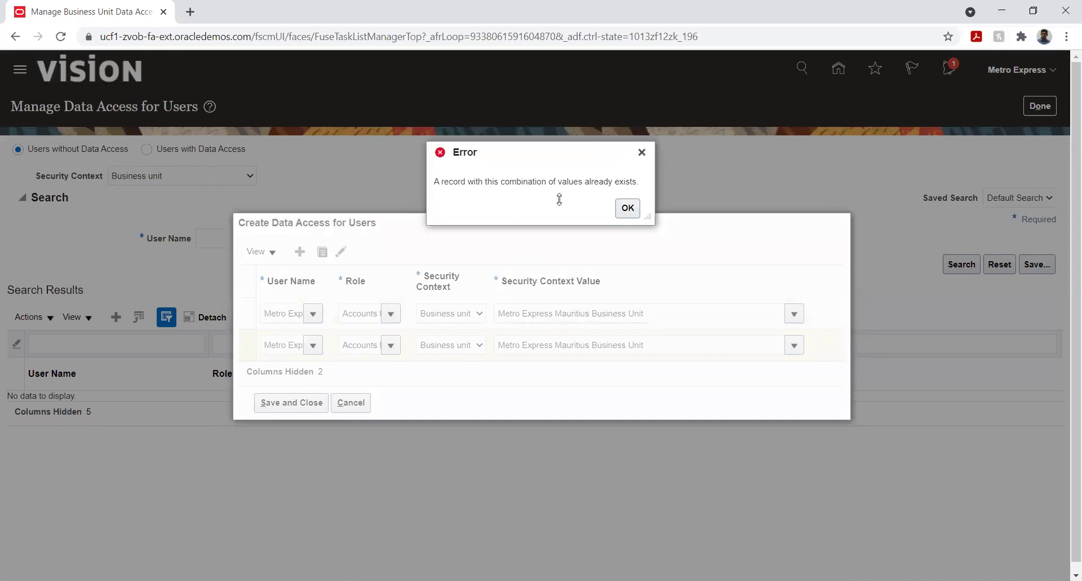
left_click(621, 208)
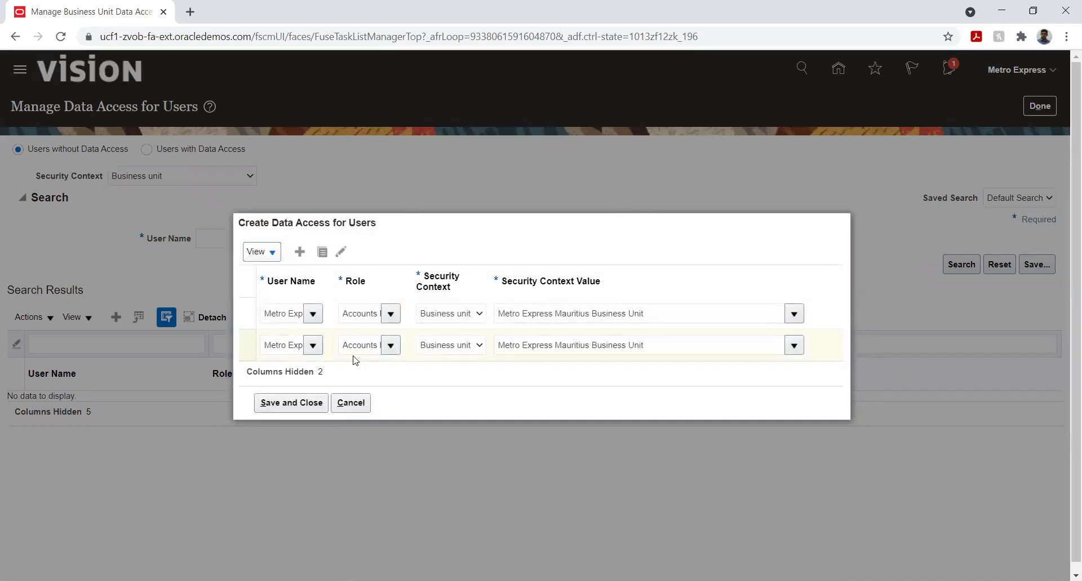
left_click(282, 403)
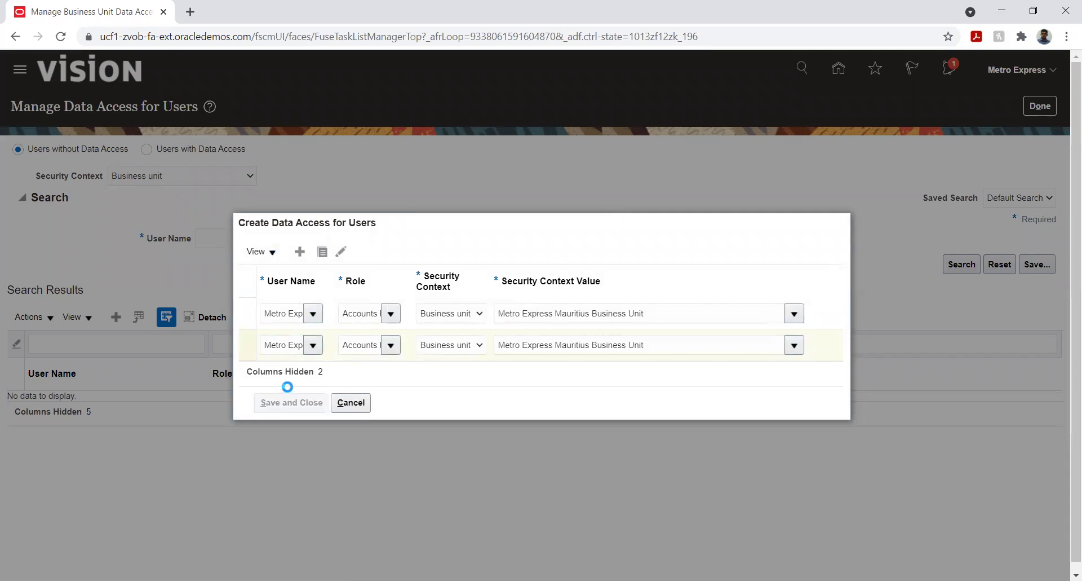
left_click(629, 208)
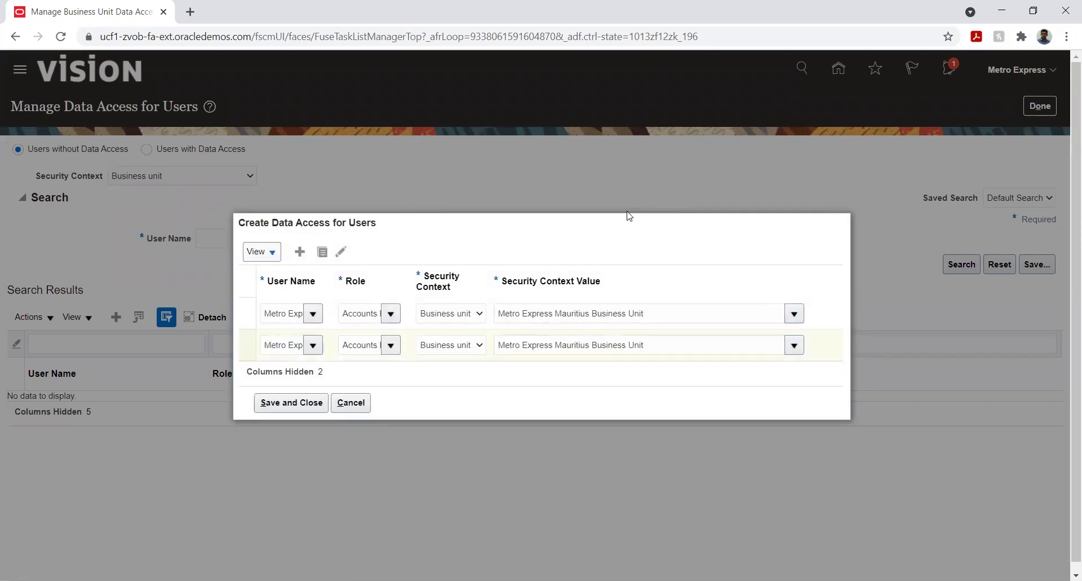
left_click(355, 404)
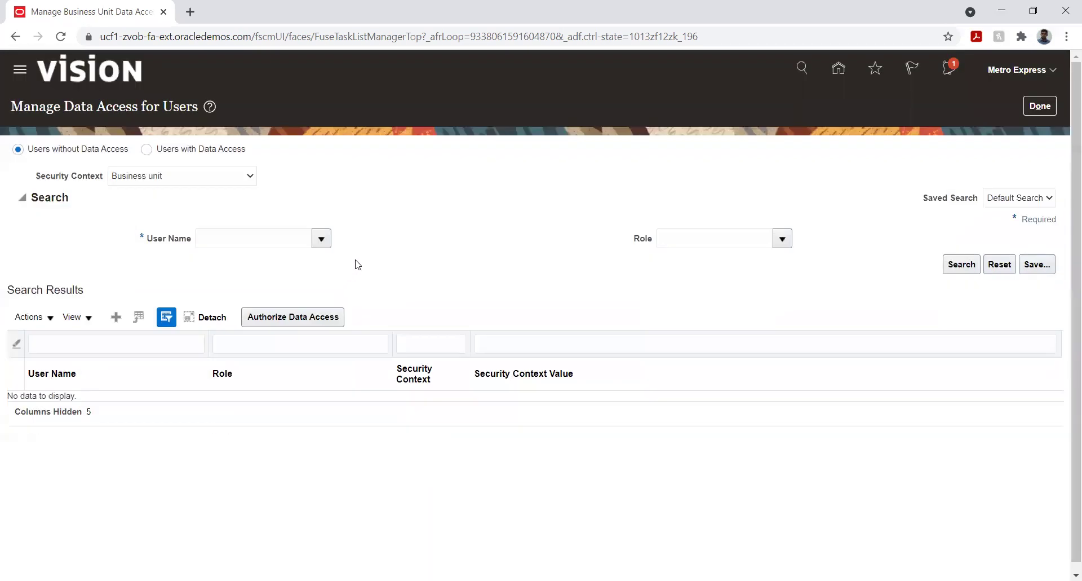
- Search the users without data access for the Metro Express user and review the listed roles
left_click(274, 238)
type("Metr")
key("Tab")
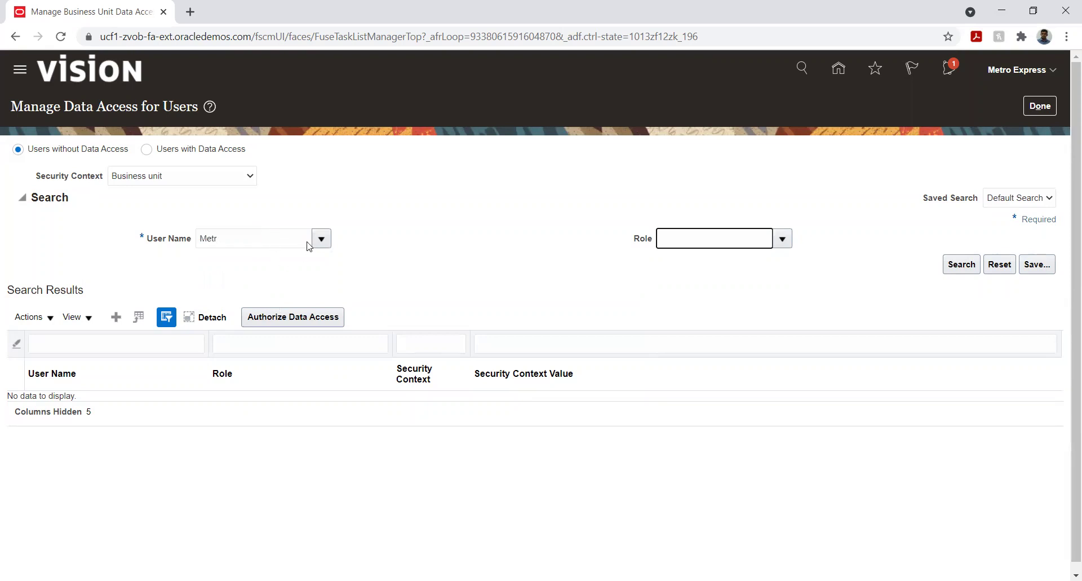
left_click(964, 271)
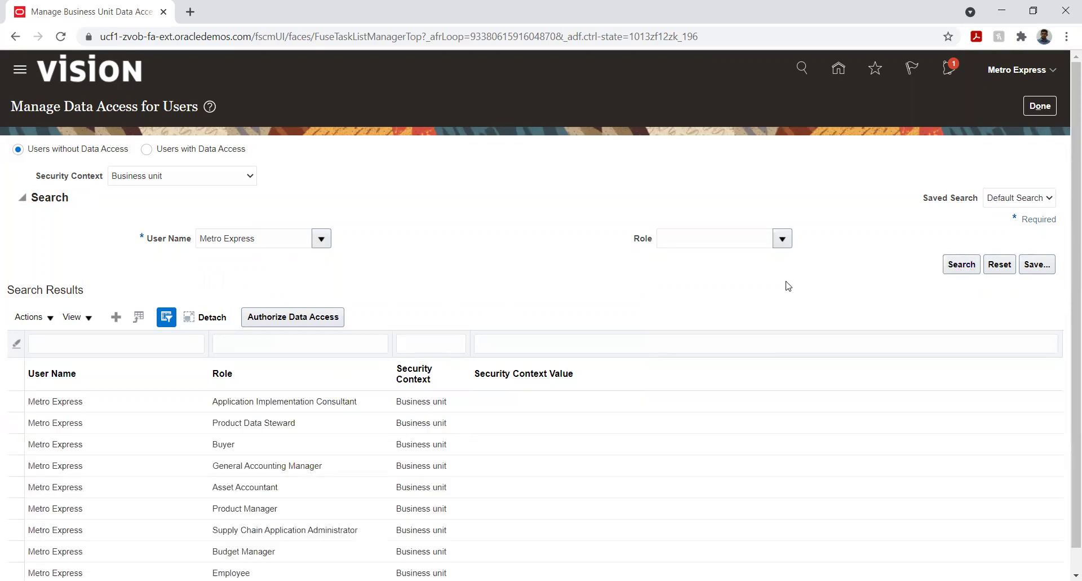
scroll(477, 239, "down", 1)
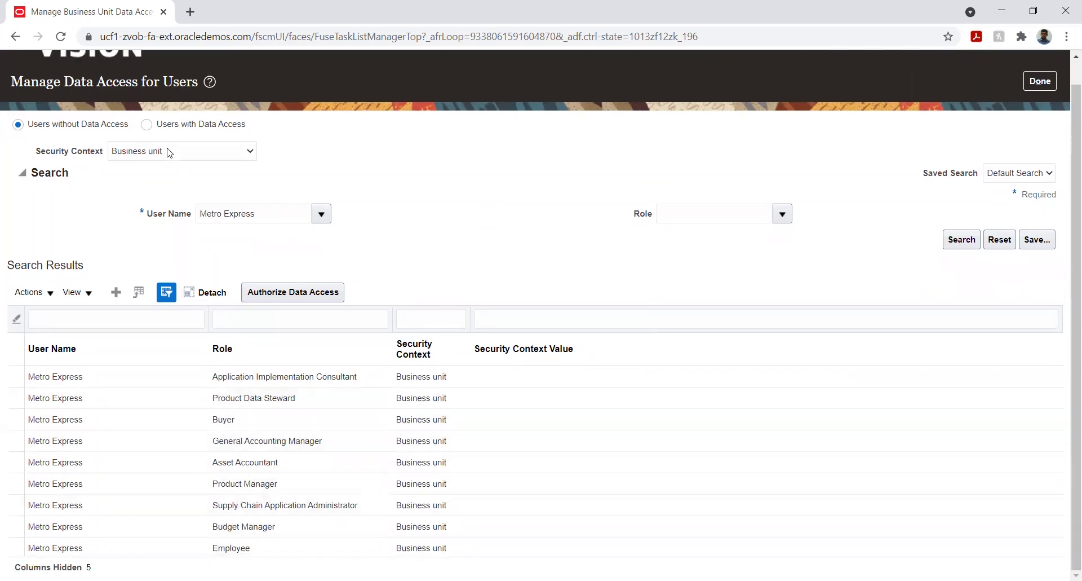
- Search the users with data access for Metro Express and check the Accounts Receivable Manager and Accounts Receivable Specialist rows
left_click(146, 126)
left_click(263, 232)
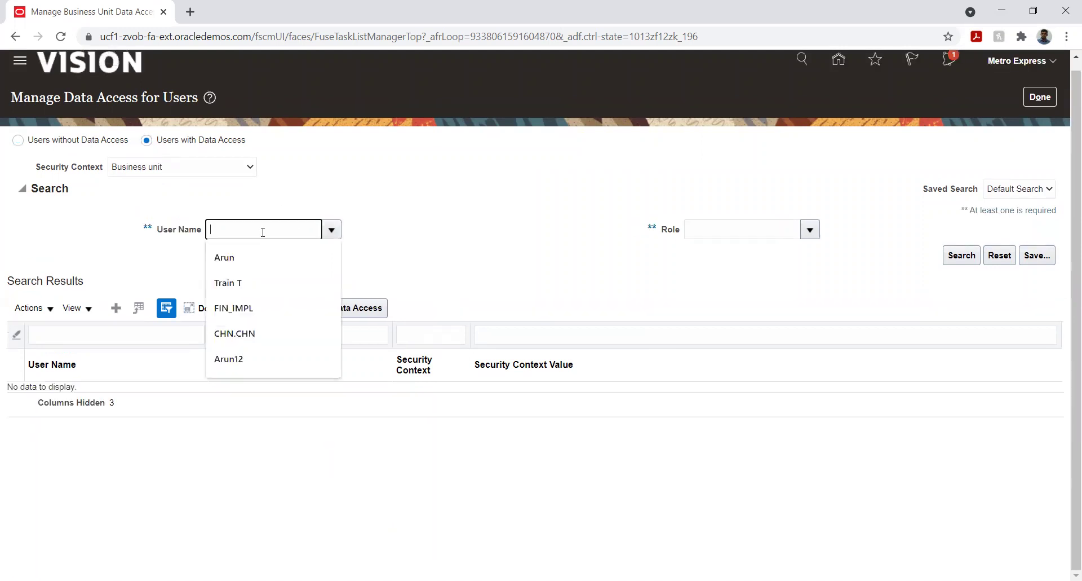
type("Metr")
key("Tab")
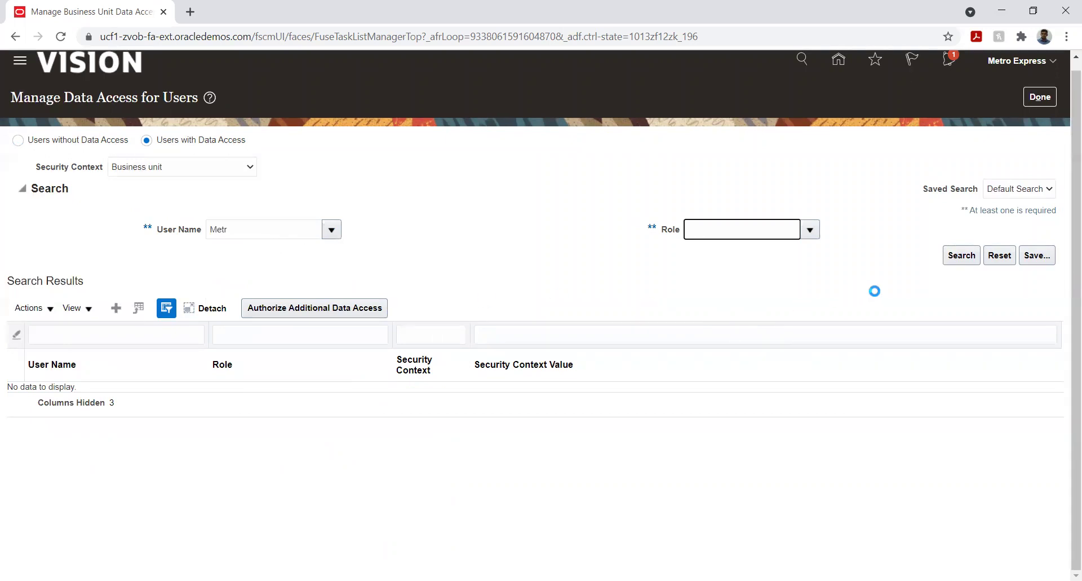
left_click(965, 257)
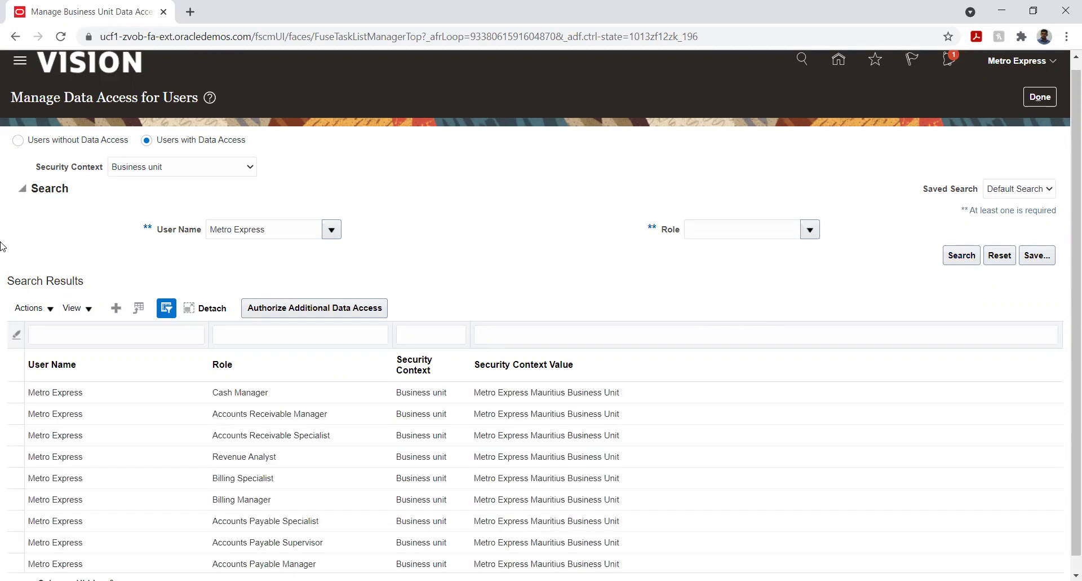
scroll(1, 248, "down", 1)
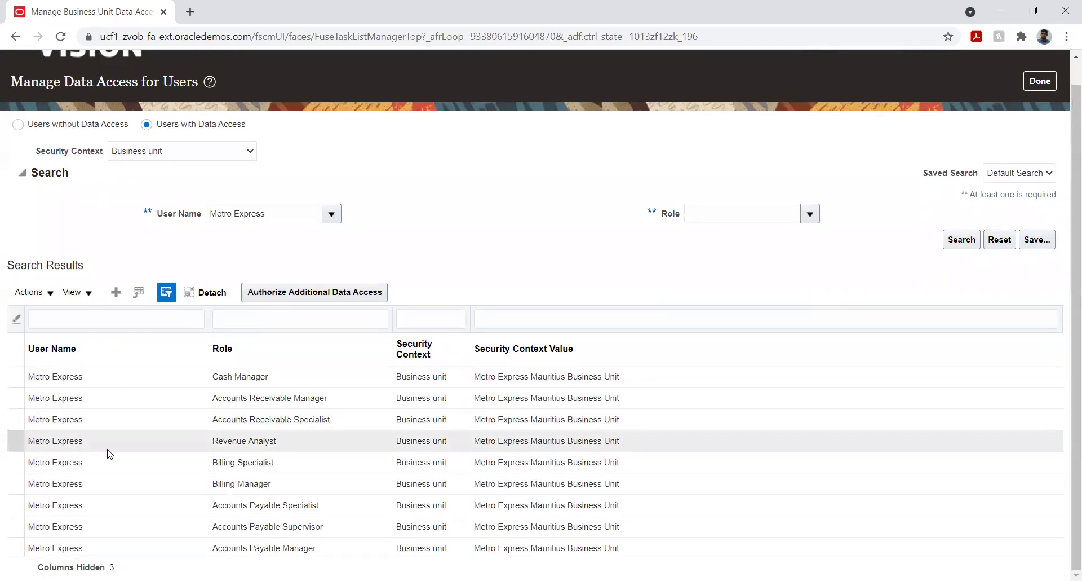
left_click(234, 403)
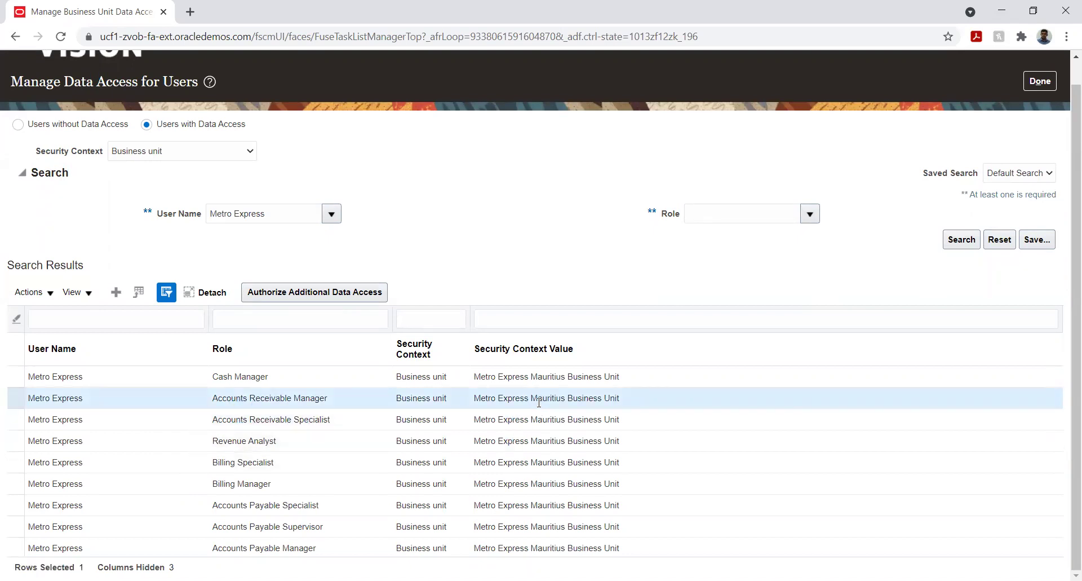
left_click(328, 420)
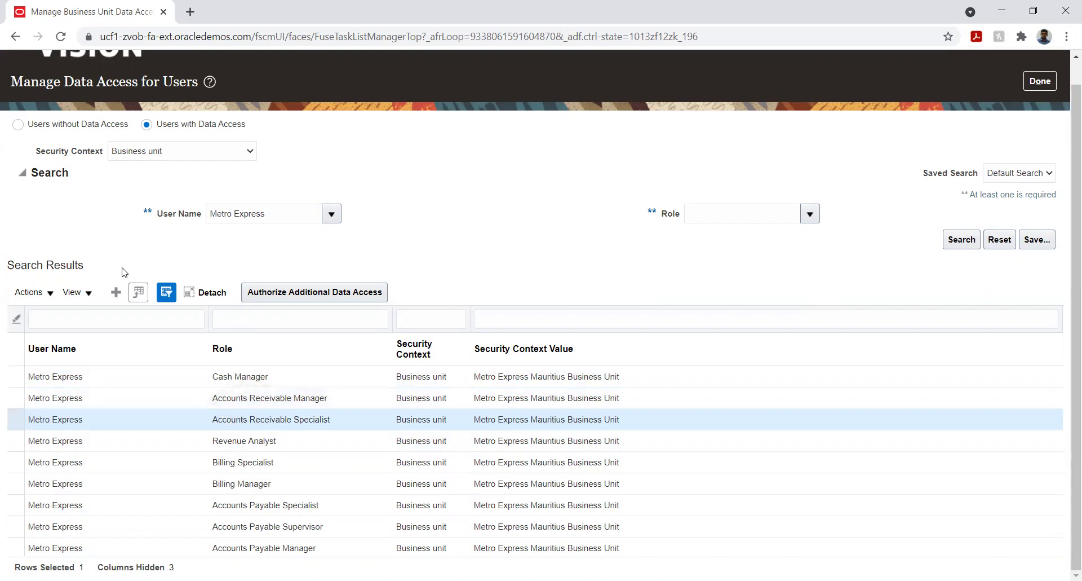
- Create a data access entry for the Metro Express user with the Accounts Receivable Manager role
left_click(117, 294)
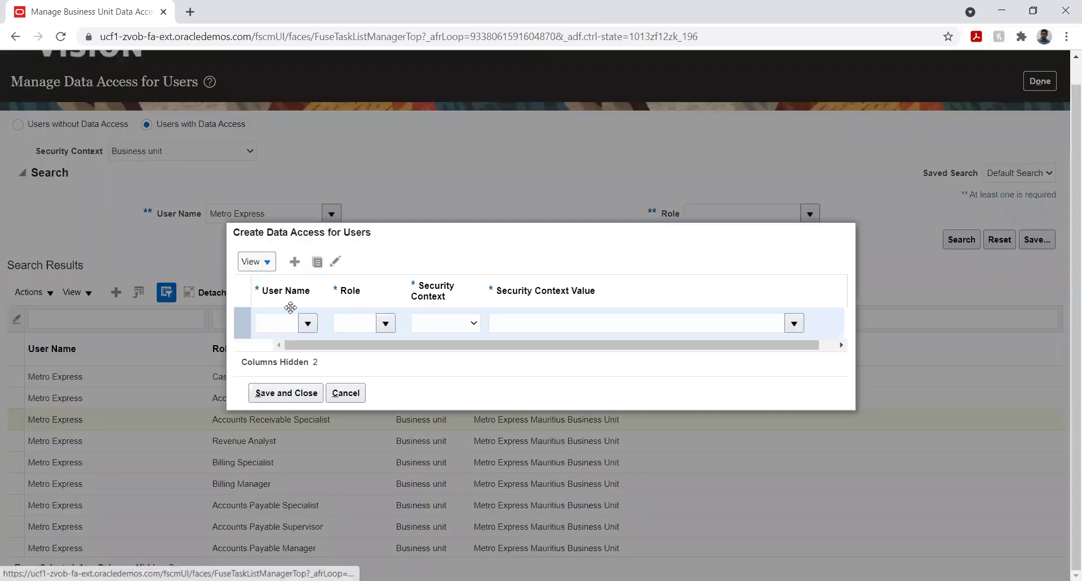
left_click(289, 318)
type("Met")
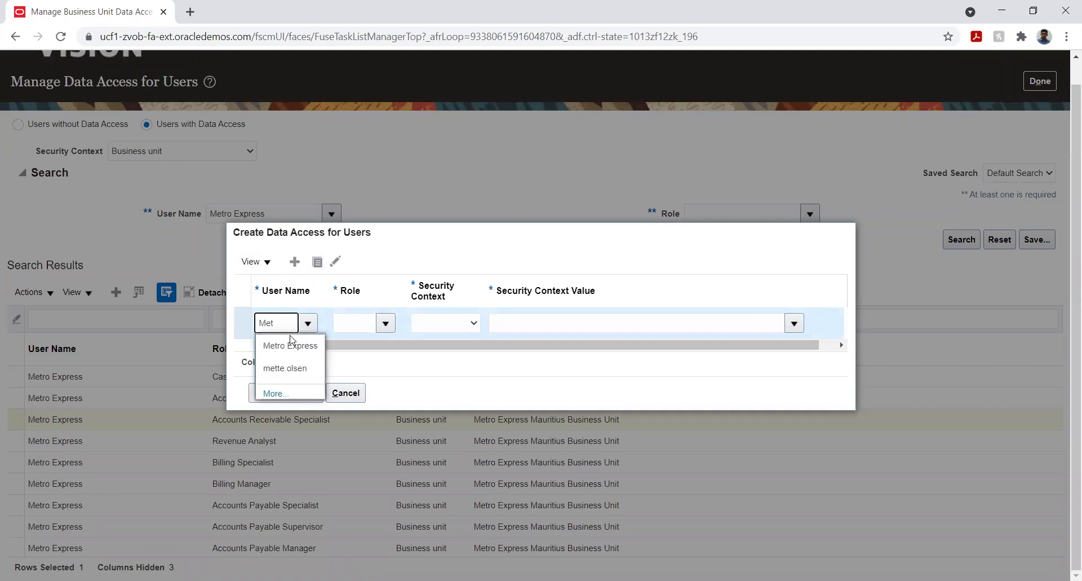
left_click(291, 340)
left_click(385, 323)
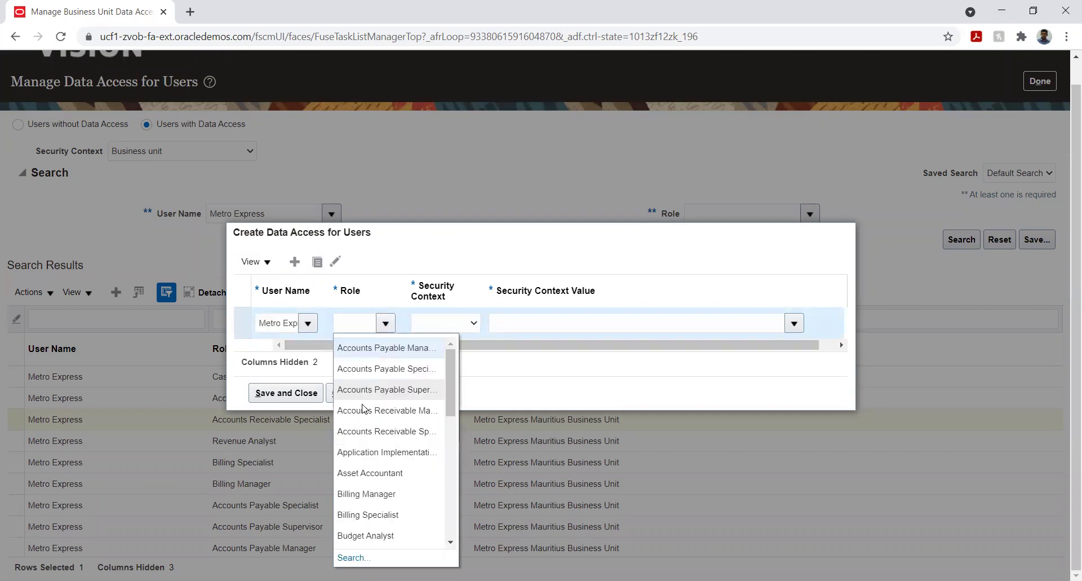
left_click(382, 411)
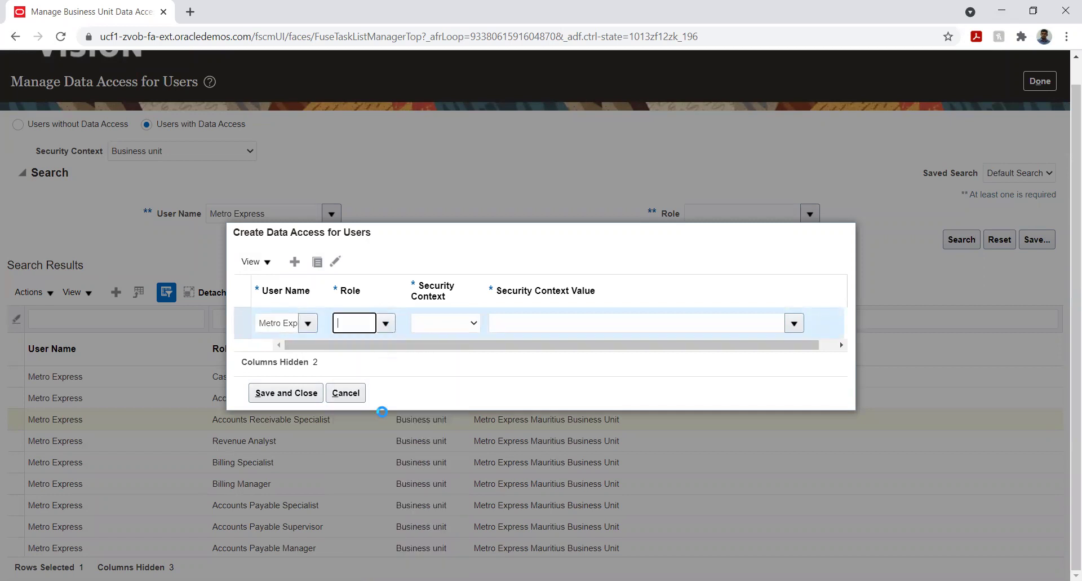
- Set the Accounts Receivable Manager entry's security context to Reference data set and its value to METRO_MUR_BU_SET
left_click(447, 324)
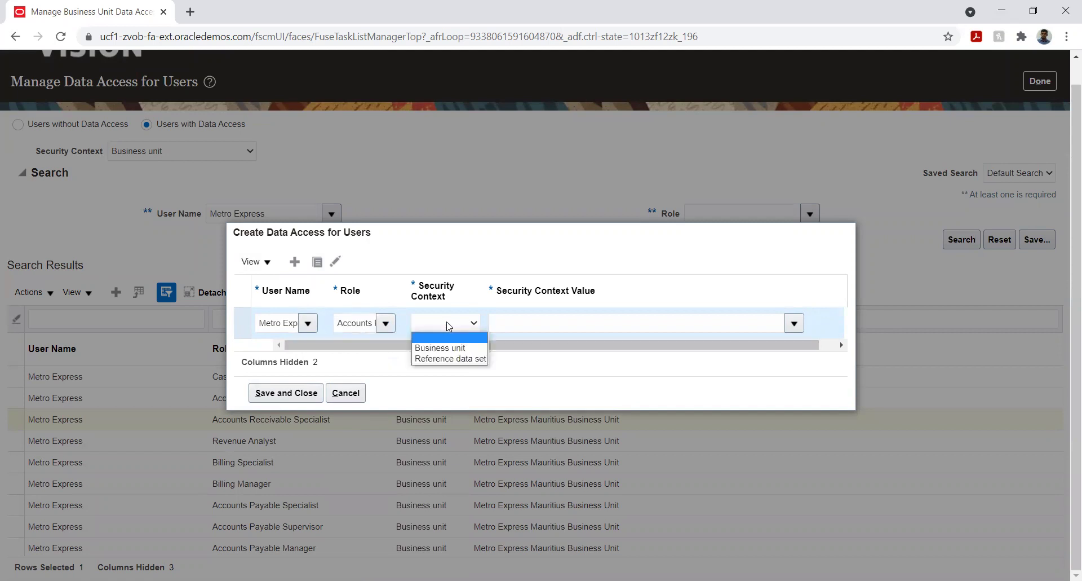
left_click(454, 358)
left_click(573, 323)
type("M")
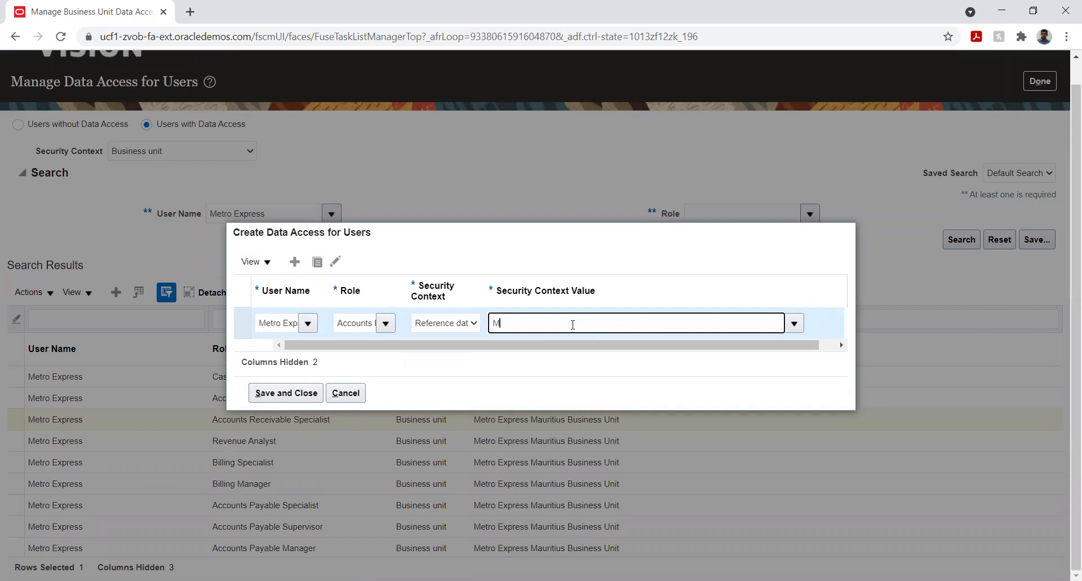
type("et")
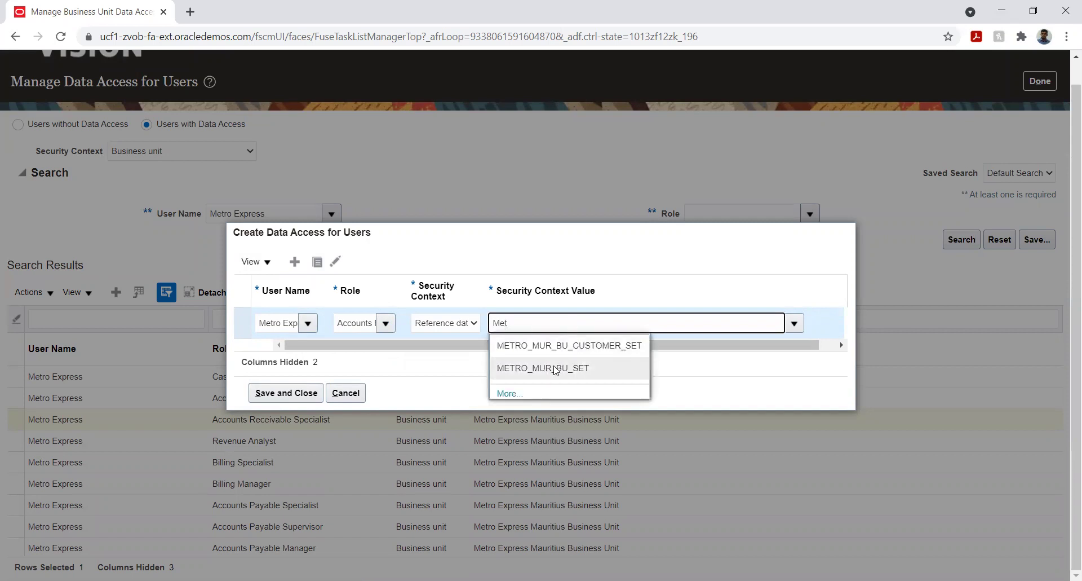
left_click(555, 368)
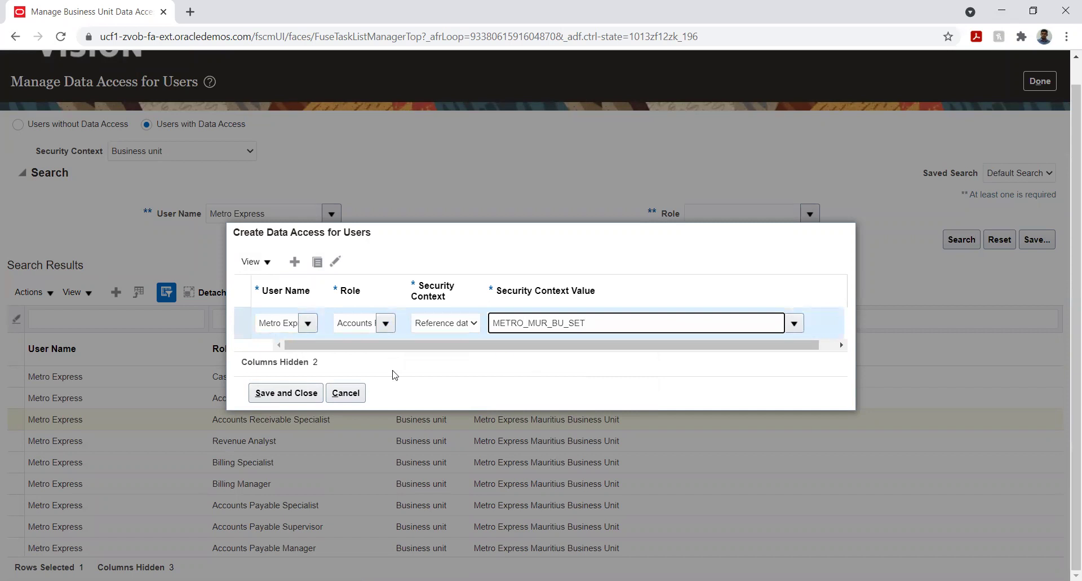
- Add another data access entry for the Metro Express user with the Accounts Receivable Specialist role
left_click(295, 262)
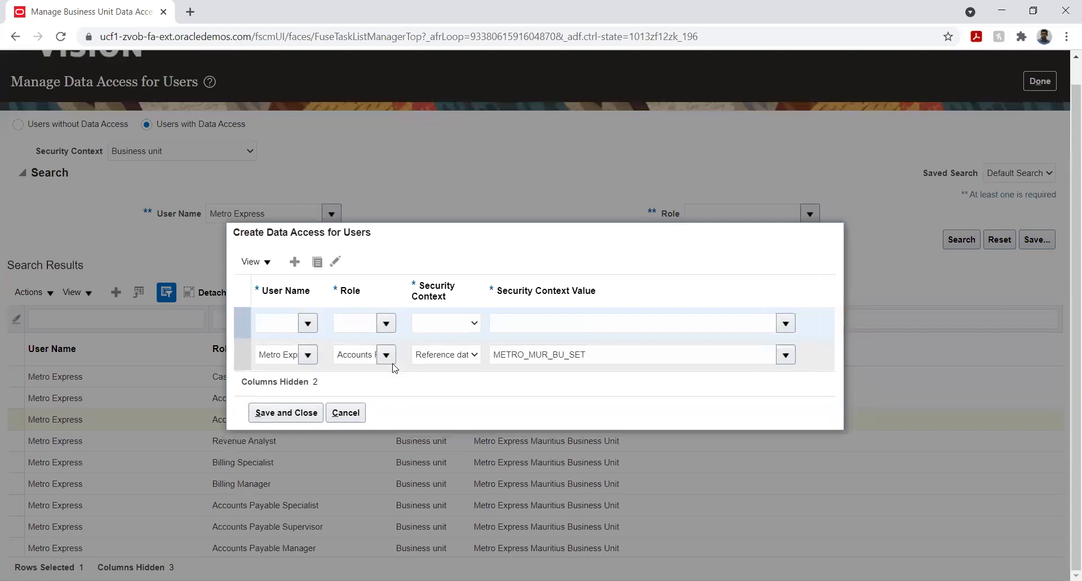
left_click(284, 314)
type("Met")
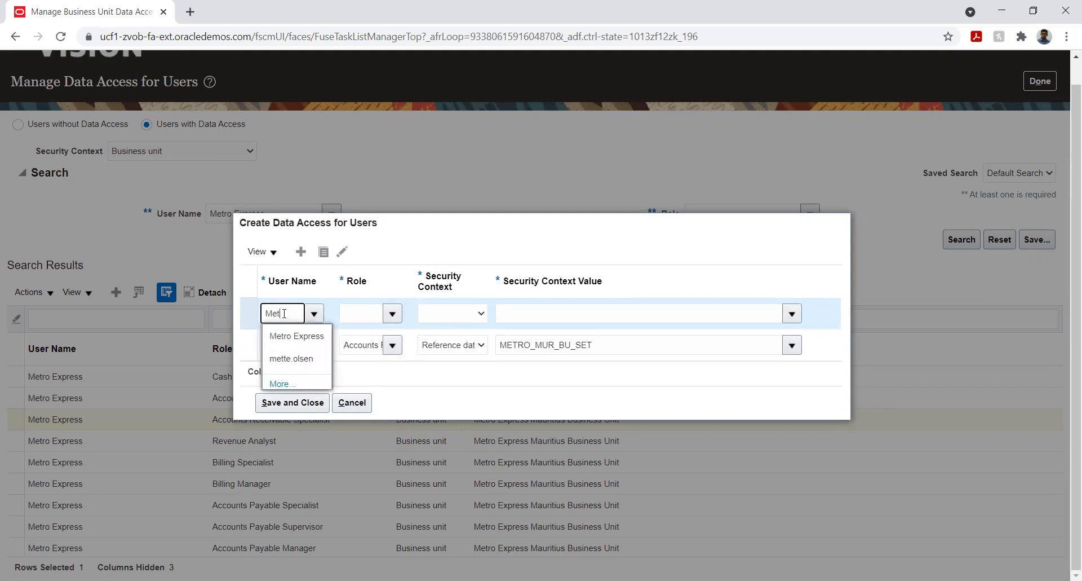
left_click(297, 335)
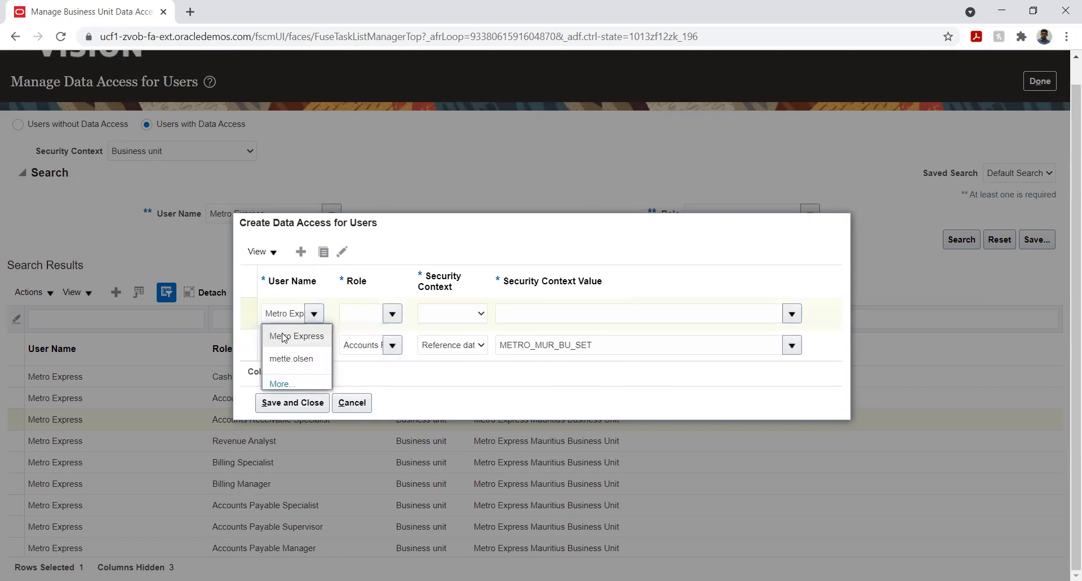
left_click(365, 313)
left_click(392, 314)
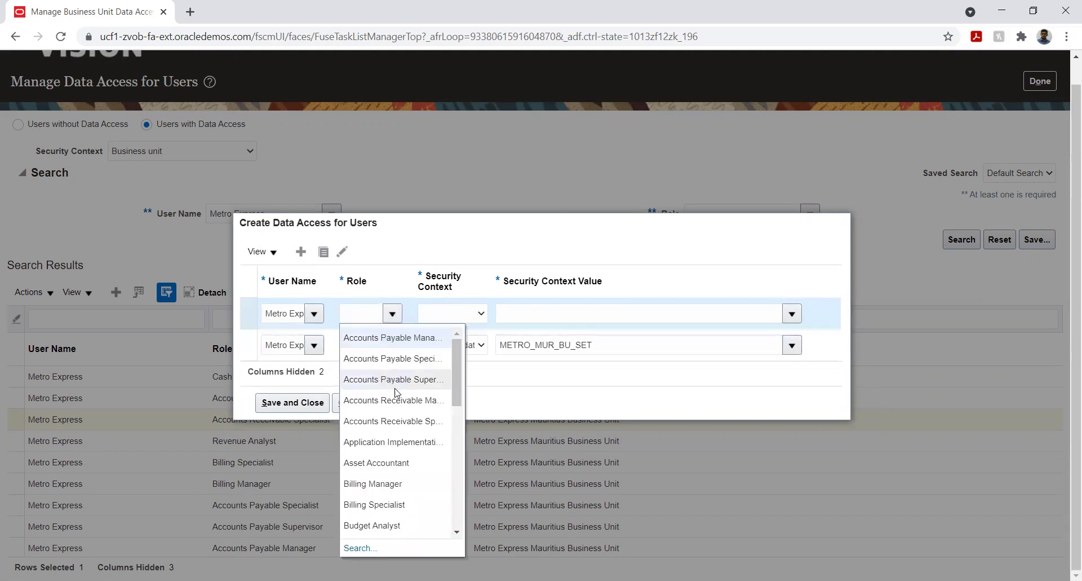
left_click(403, 421)
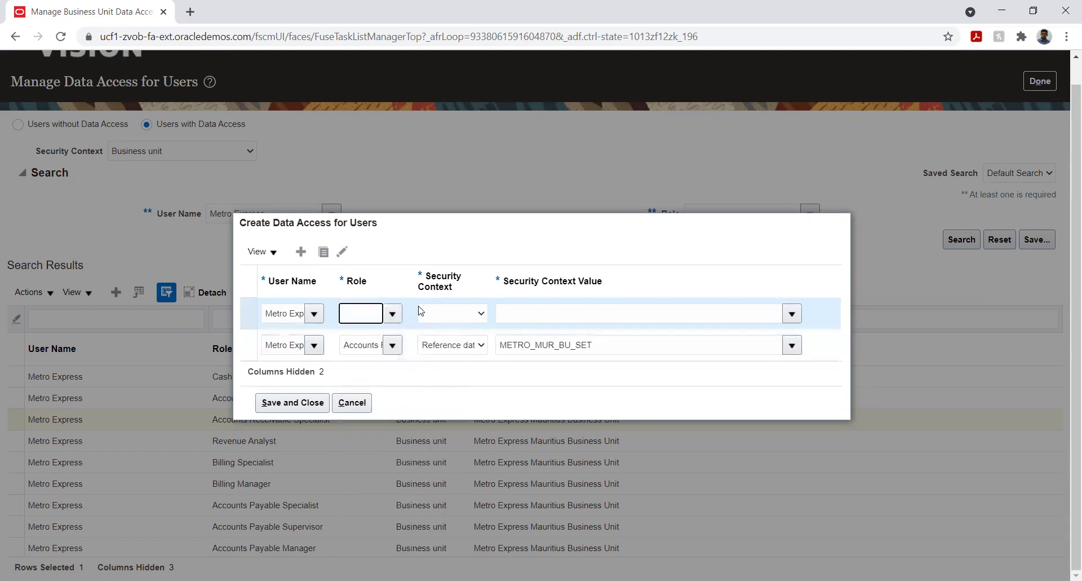
- Give the Accounts Receivable Specialist entry the Reference data set context with the value METRO_MUR_BU_SET and try to save both entries
left_click(446, 316)
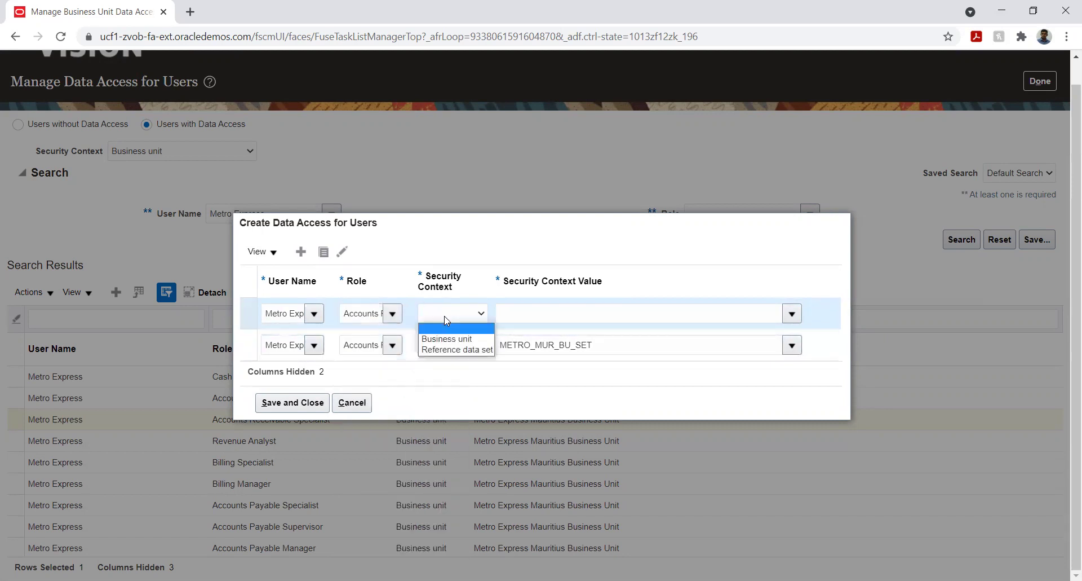
left_click(451, 350)
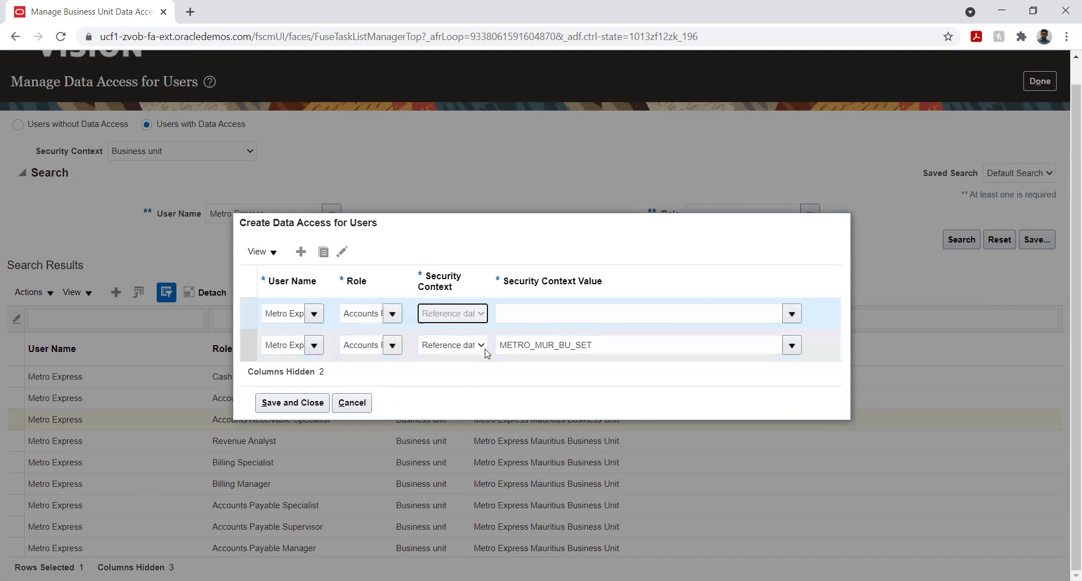
left_click(577, 308)
type("Met")
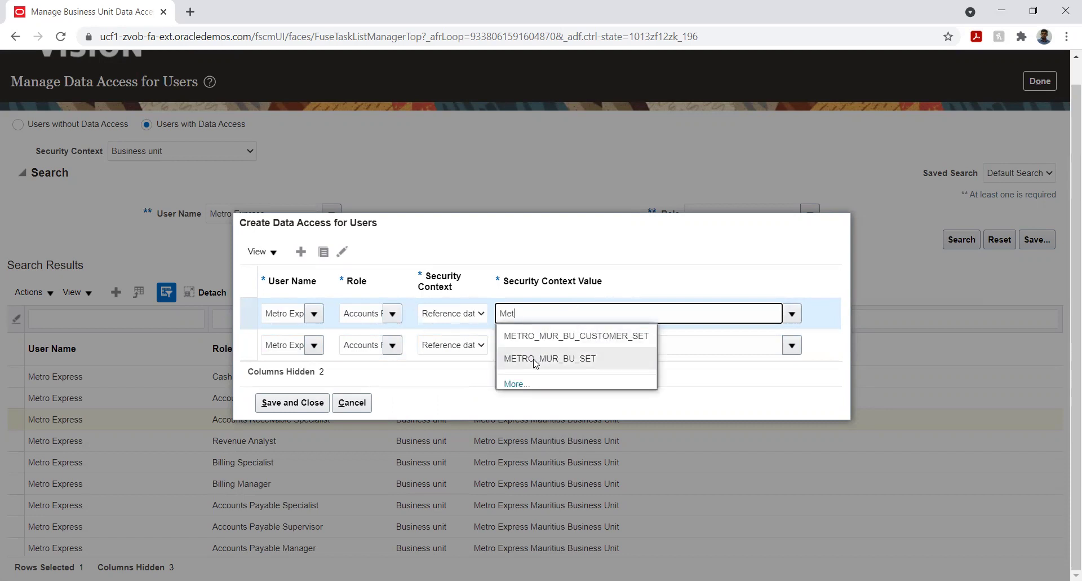
left_click(535, 359)
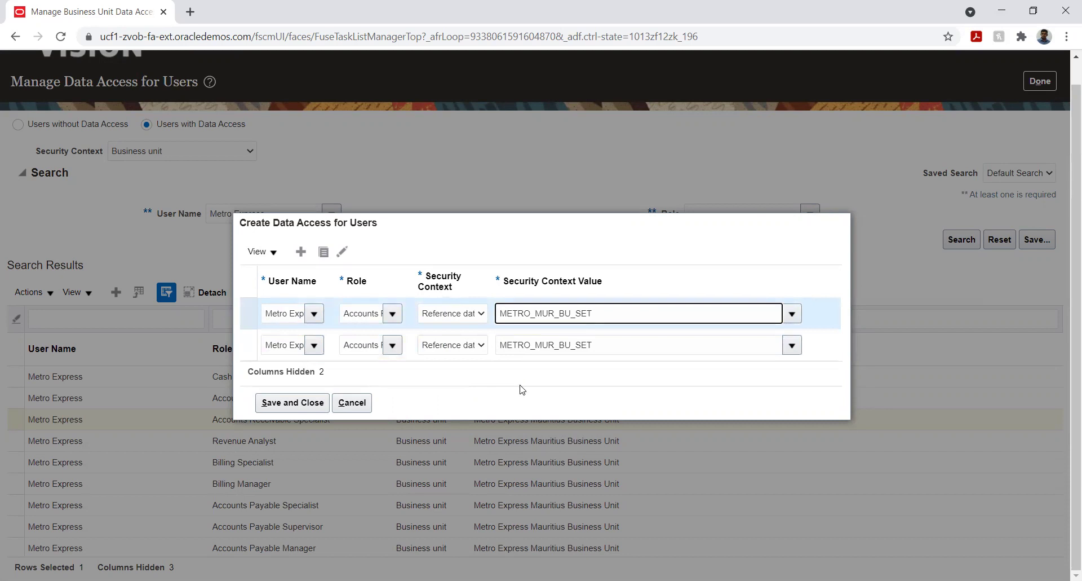
left_click(297, 404)
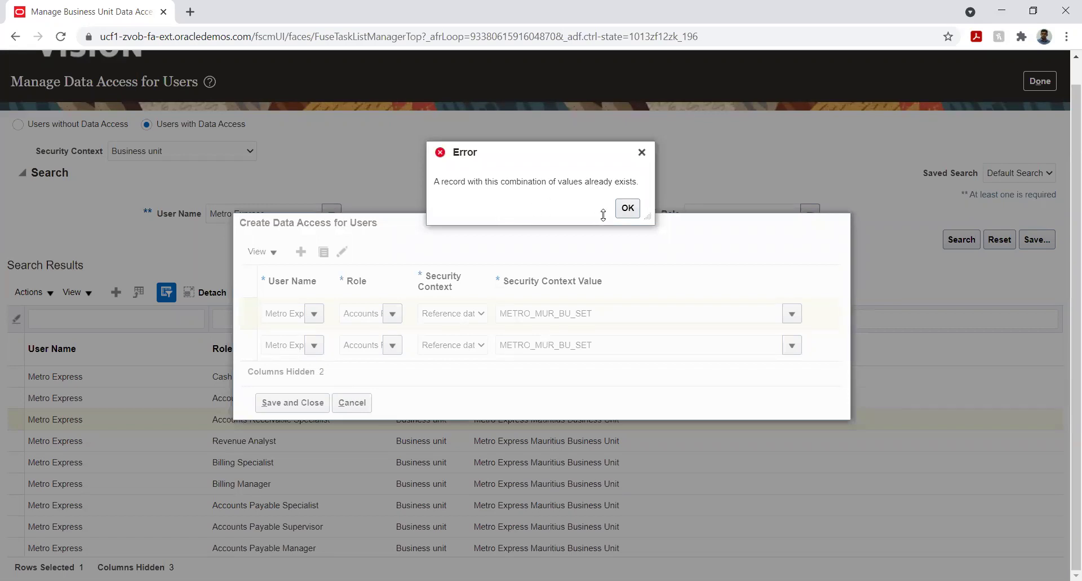
- Discard the two unsaved data access entries and return to the implementation project's task list
left_click(626, 208)
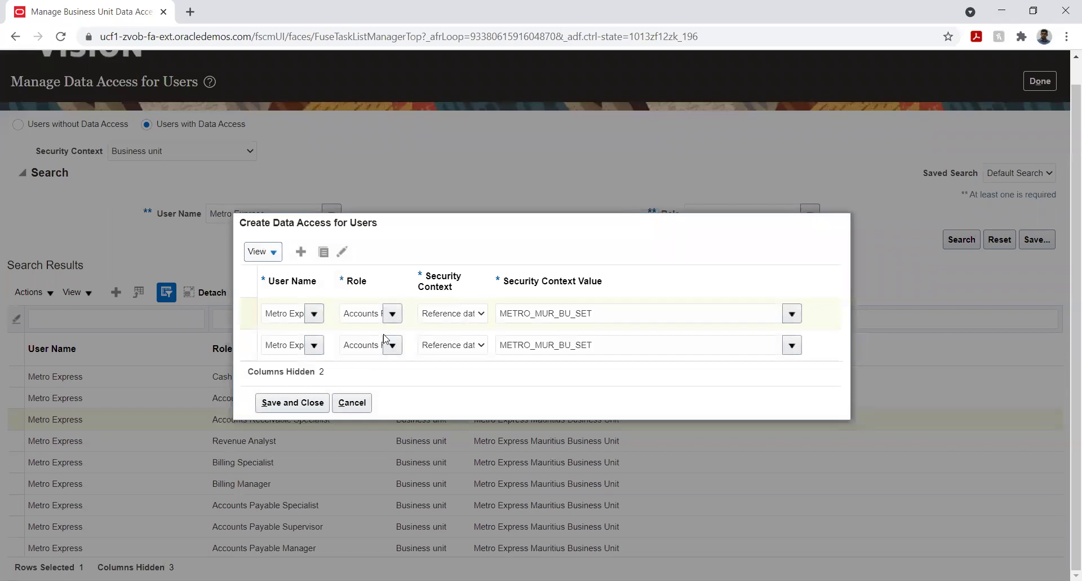
left_click(353, 402)
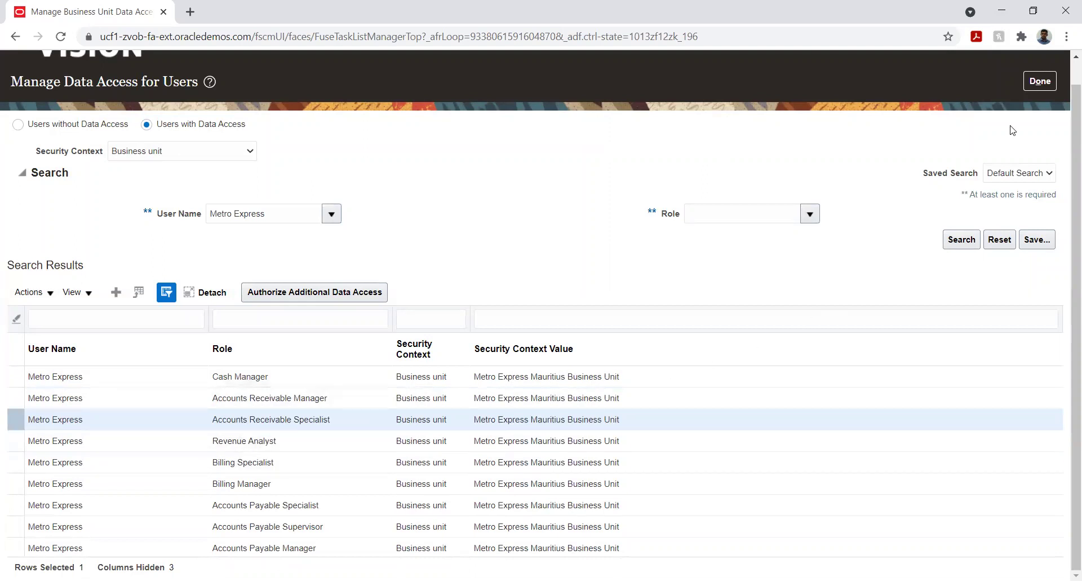
left_click(1042, 81)
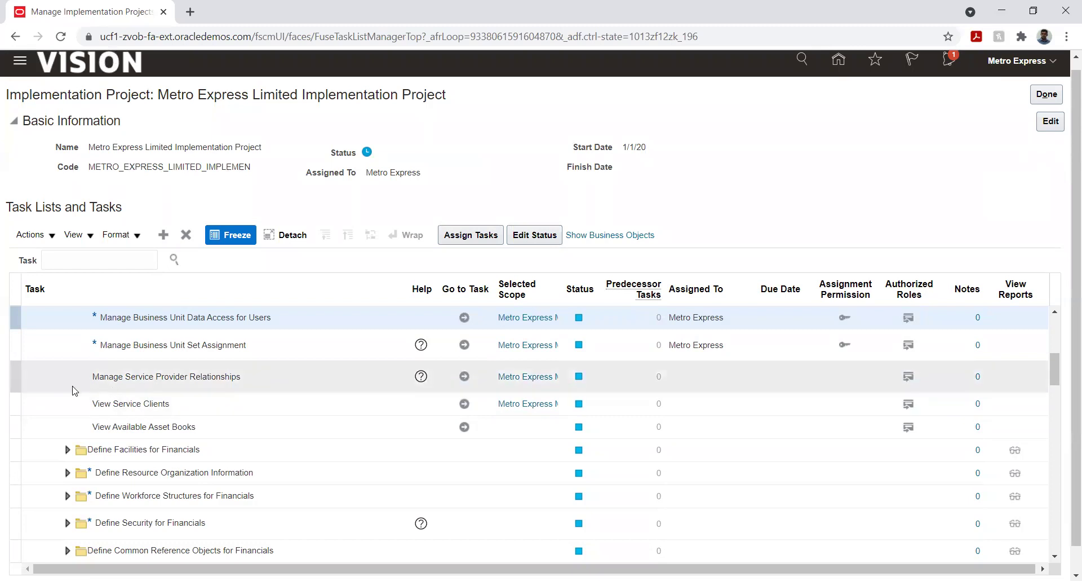
- Open the Manage Transaction Types task under Define Customer Billing Configuration and start creating a transaction type
scroll(62, 397, "down", 6)
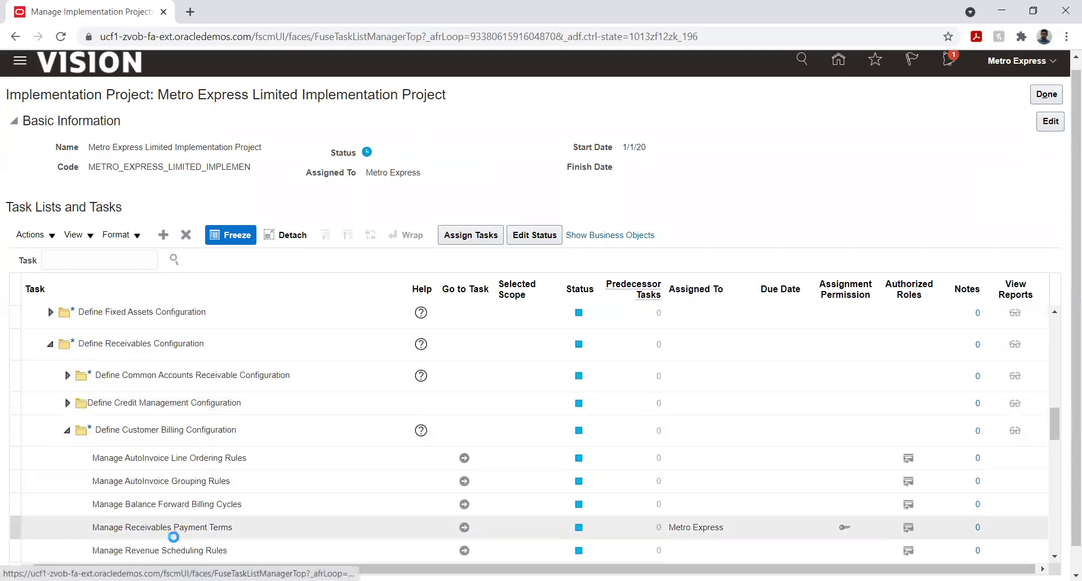
scroll(186, 442, "down", 3)
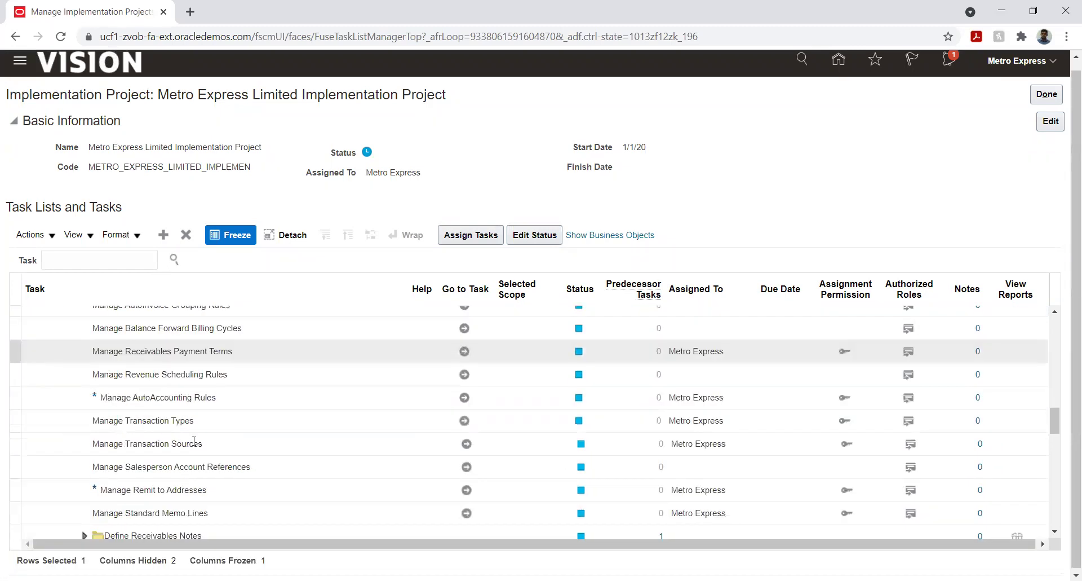
scroll(194, 441, "down", 2)
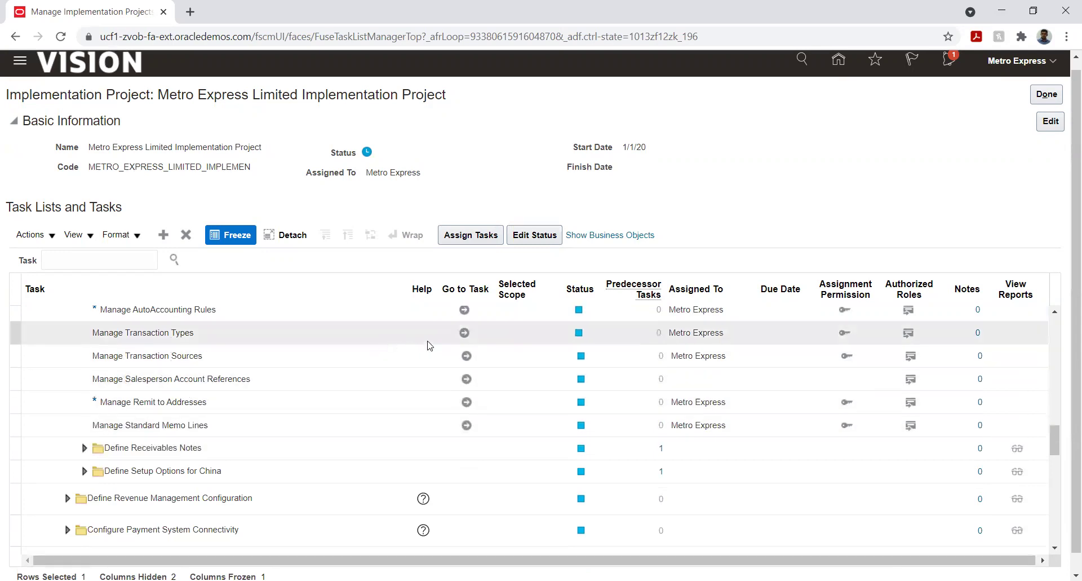
left_click(462, 332)
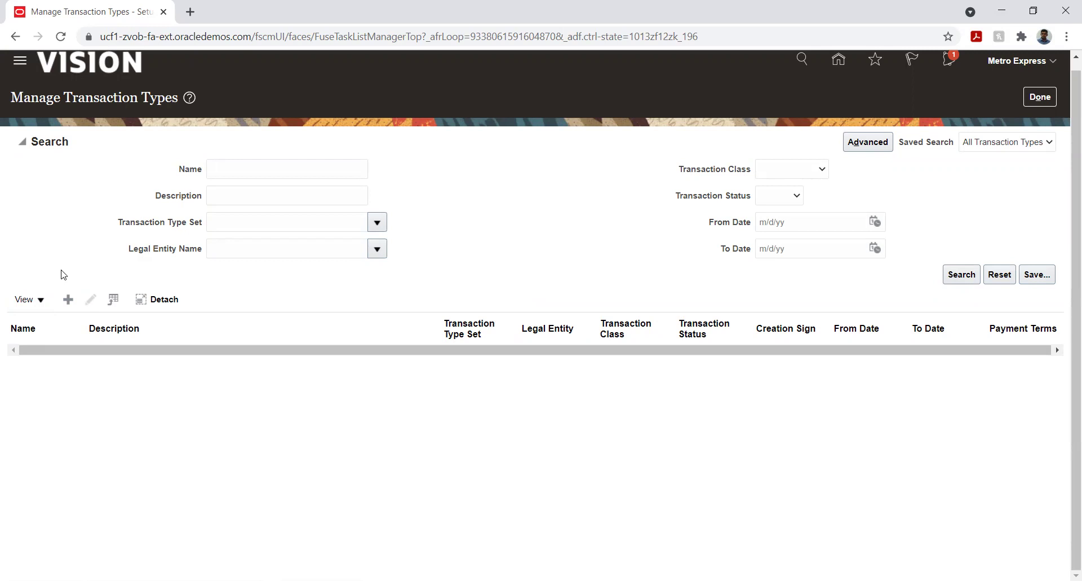
left_click(73, 295)
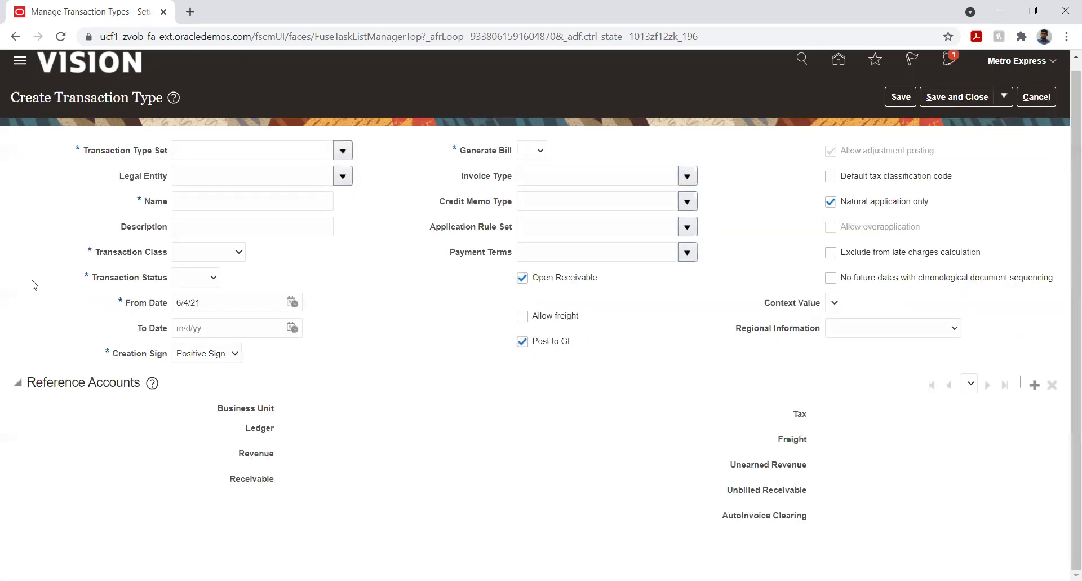
- Set the transaction type set to METRO_MUR_BU_SET and the legal entity to Metro Express Mauritius Legal Entity
left_click(343, 152)
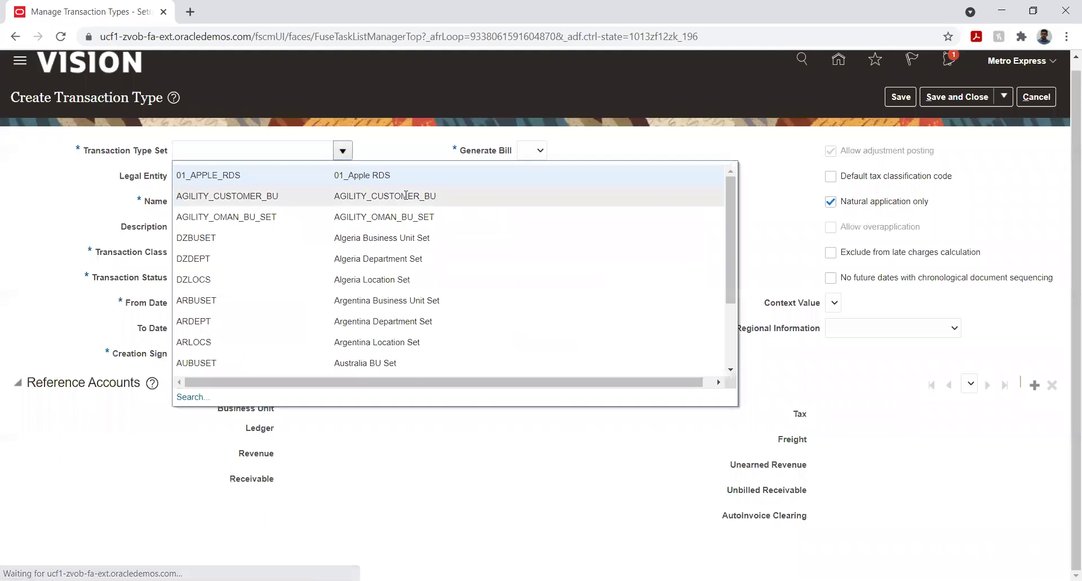
left_click(260, 148)
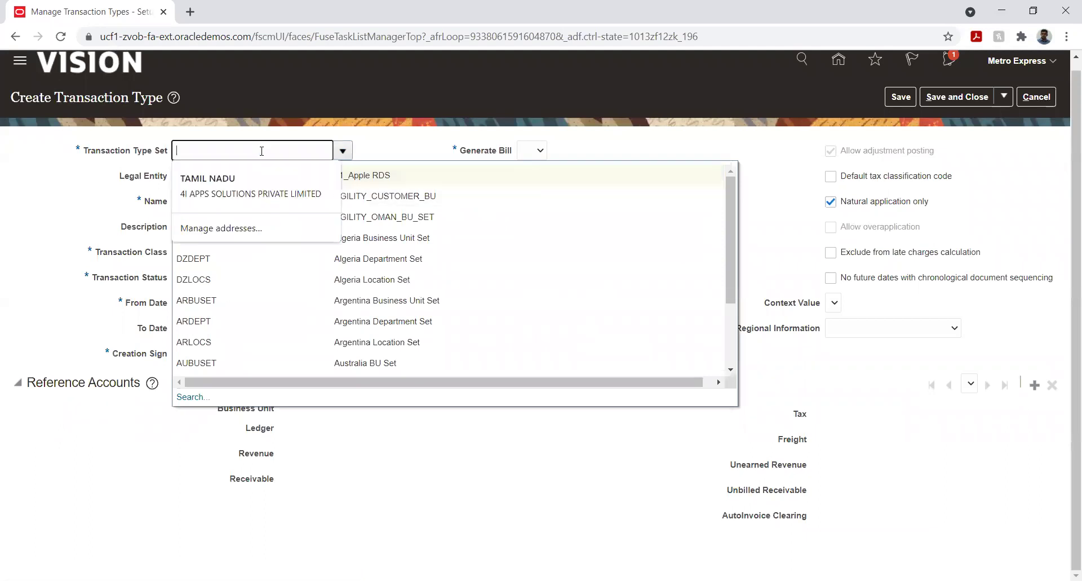
type("Met")
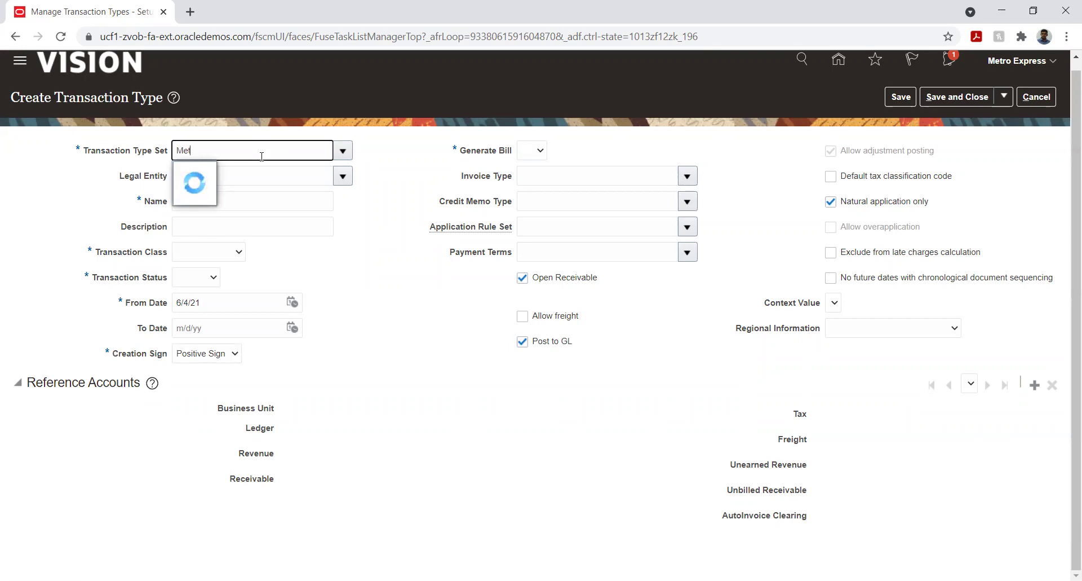
left_click(264, 198)
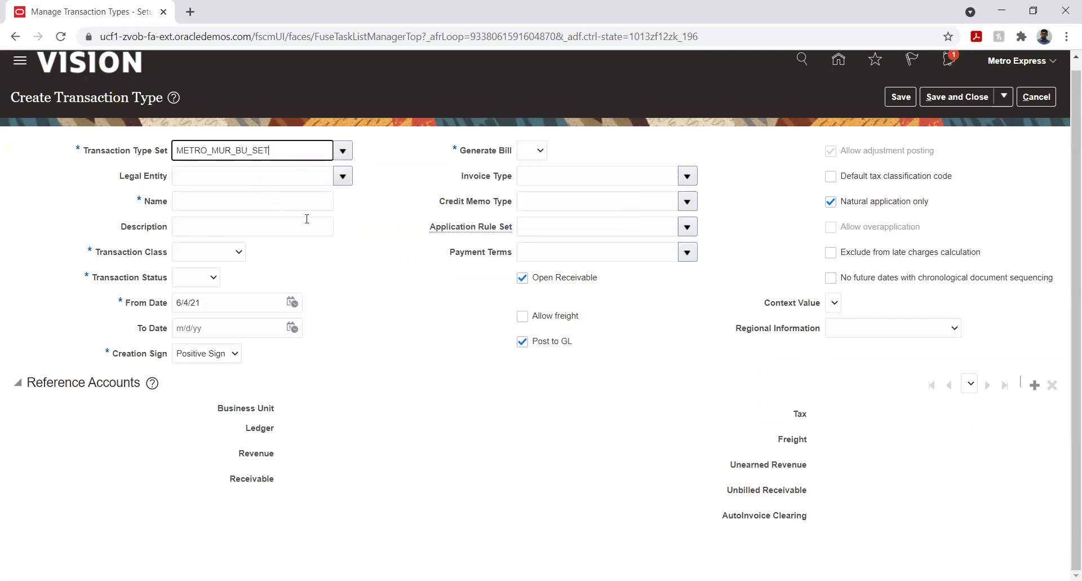
left_click(343, 176)
left_click(308, 173)
type("Met")
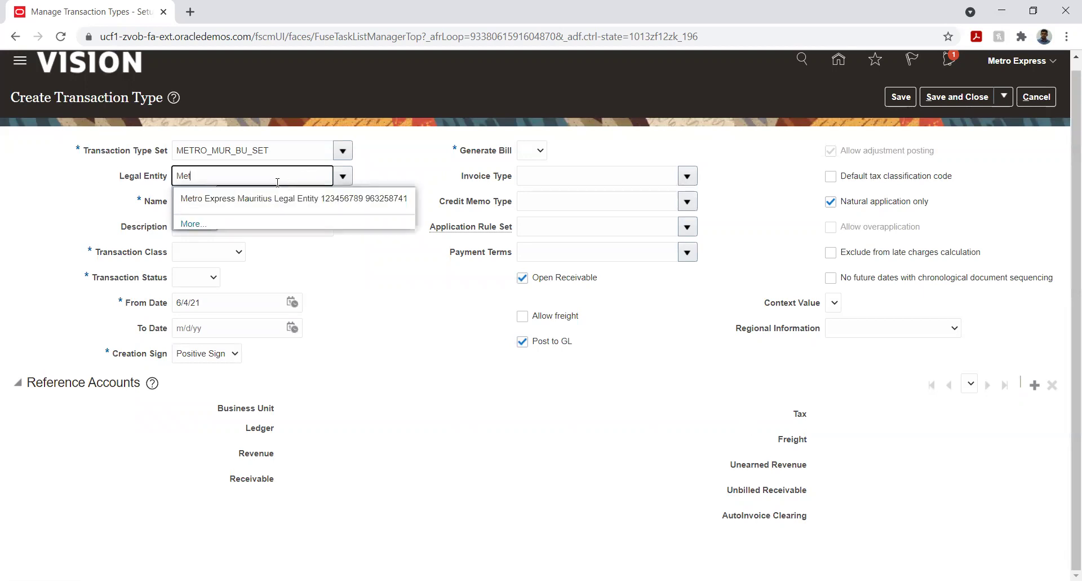
left_click(253, 196)
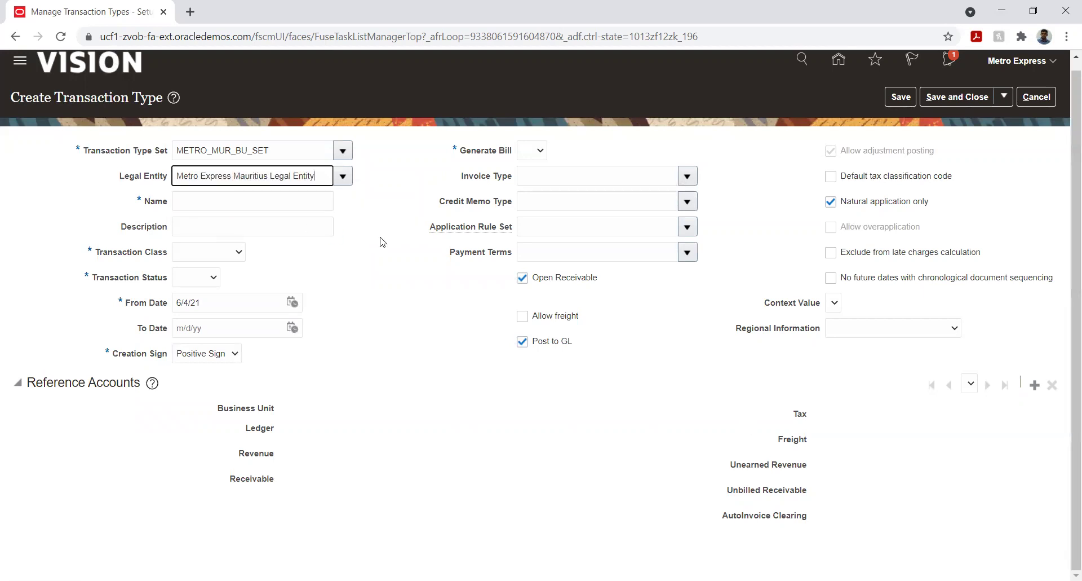
- Name the transaction type Metro_Invoice and set its transaction class to Invoice
left_click(290, 208)
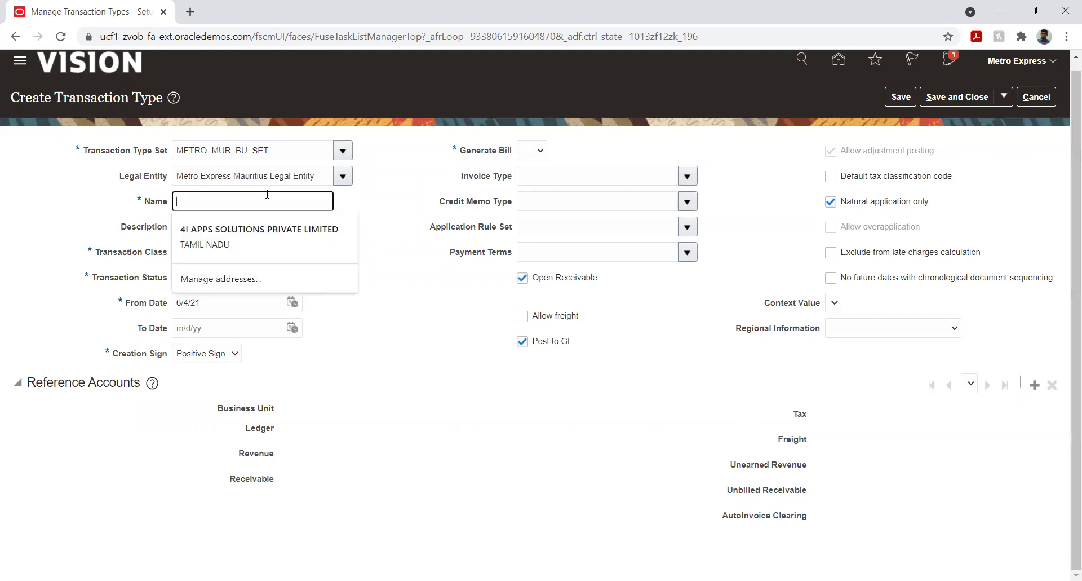
type("Metro_Invoice")
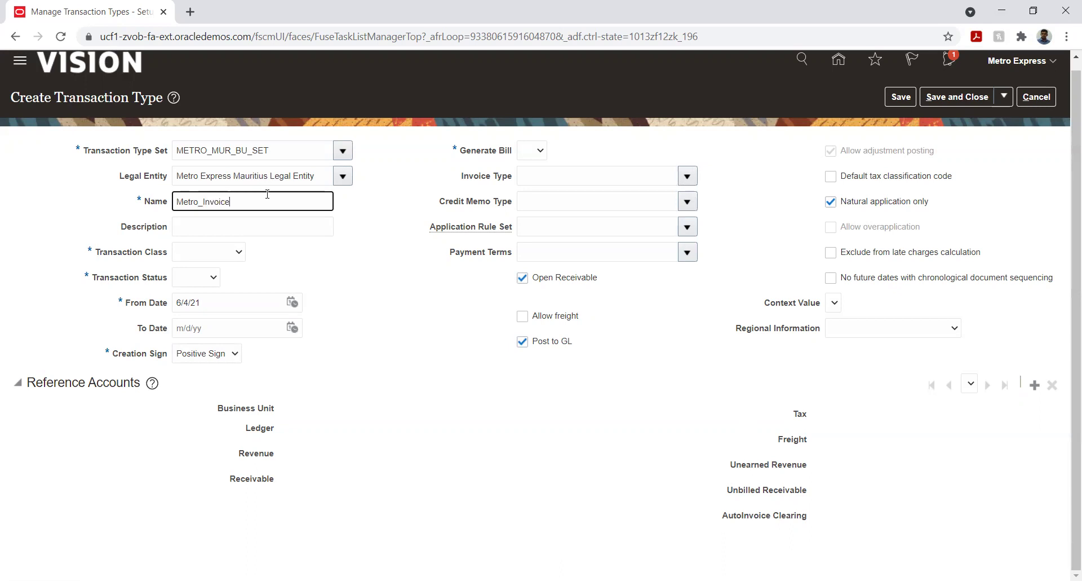
key("Tab")
left_click(229, 251)
key("i")
key("Return")
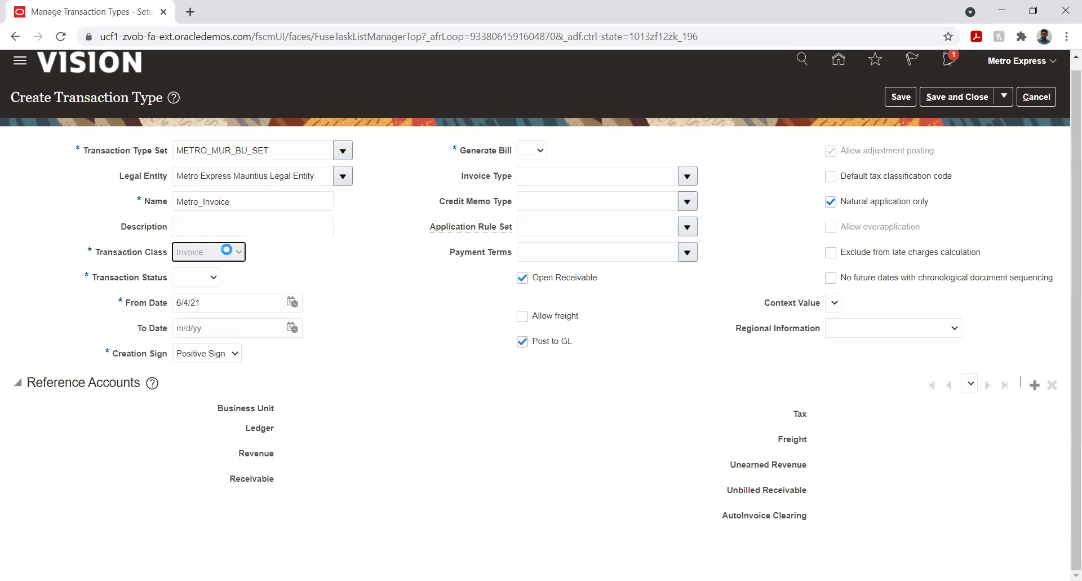
- Set the Metro_Invoice transaction status to Open and its From Date to 1/1/21
left_click(195, 277)
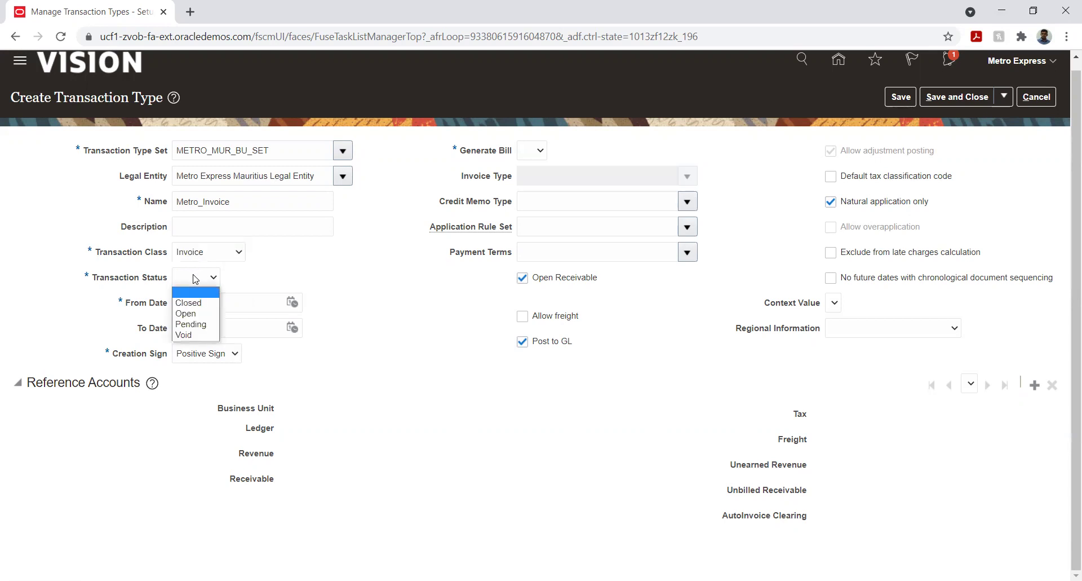
key("o")
key("Return")
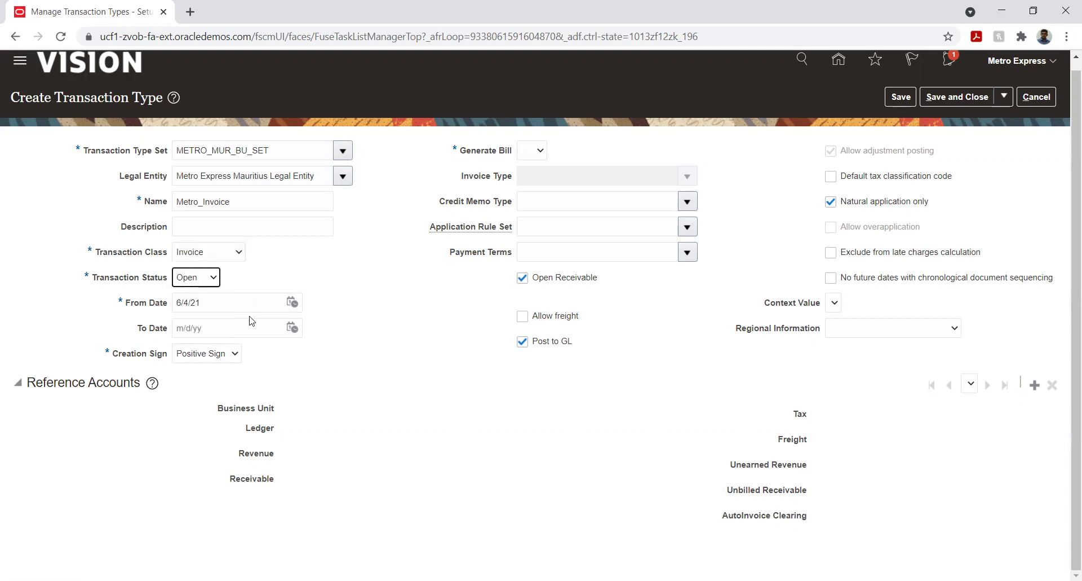
left_click(292, 302)
left_click(343, 330)
left_click(343, 332)
left_click(344, 344)
left_click(431, 368)
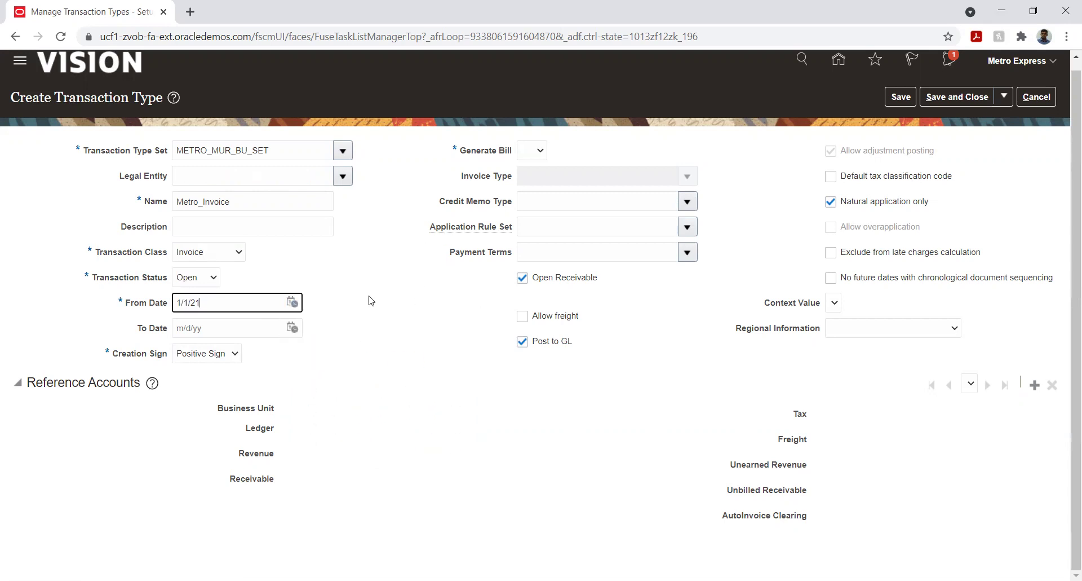
- Set Generate Bill to Yes for Metro_Invoice and try to save the transaction type
left_click(536, 151)
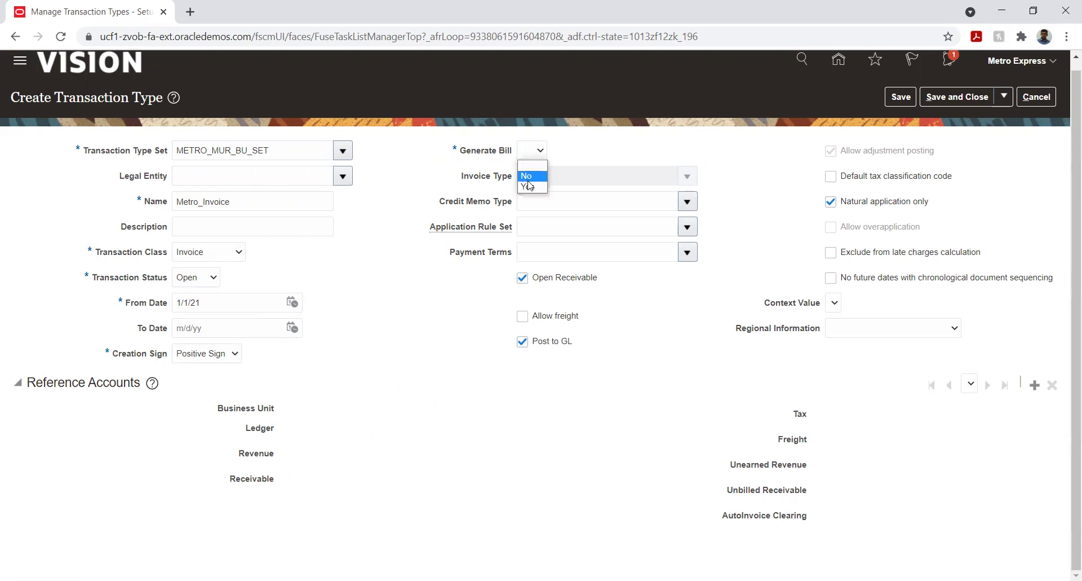
left_click(530, 188)
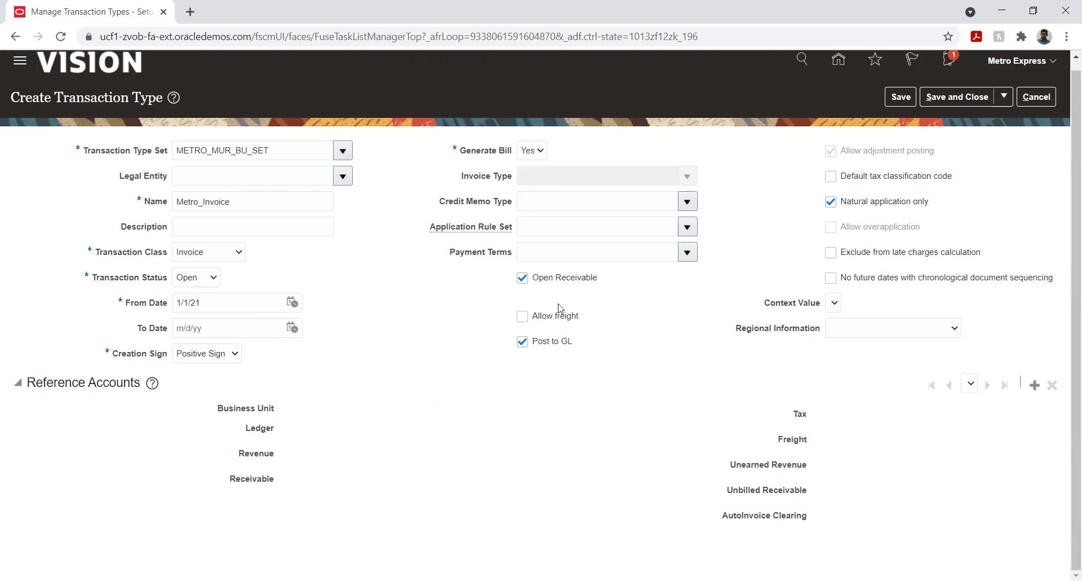
left_click(900, 100)
left_click(1034, 389)
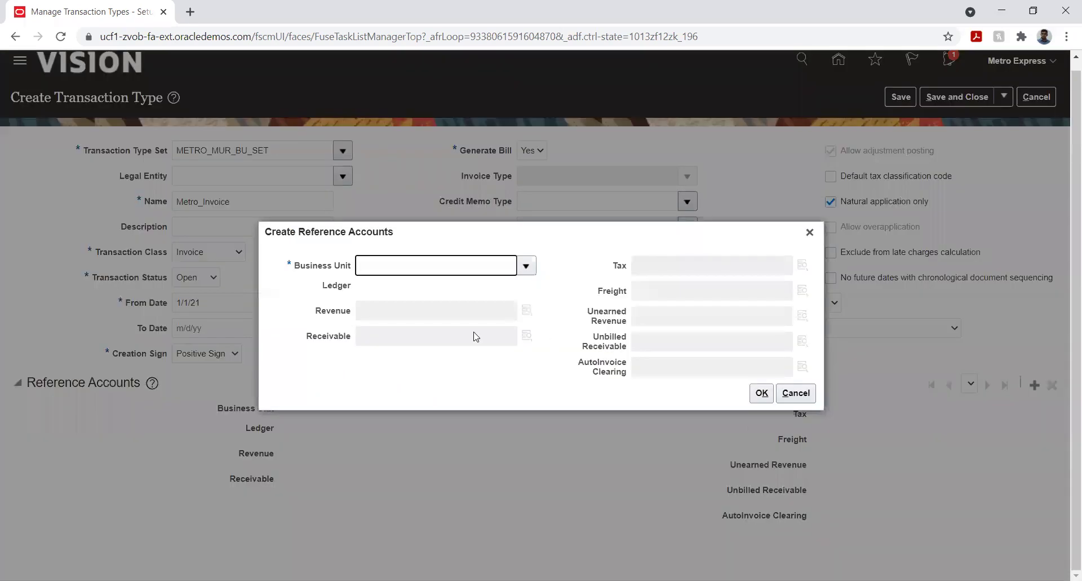
left_click(527, 267)
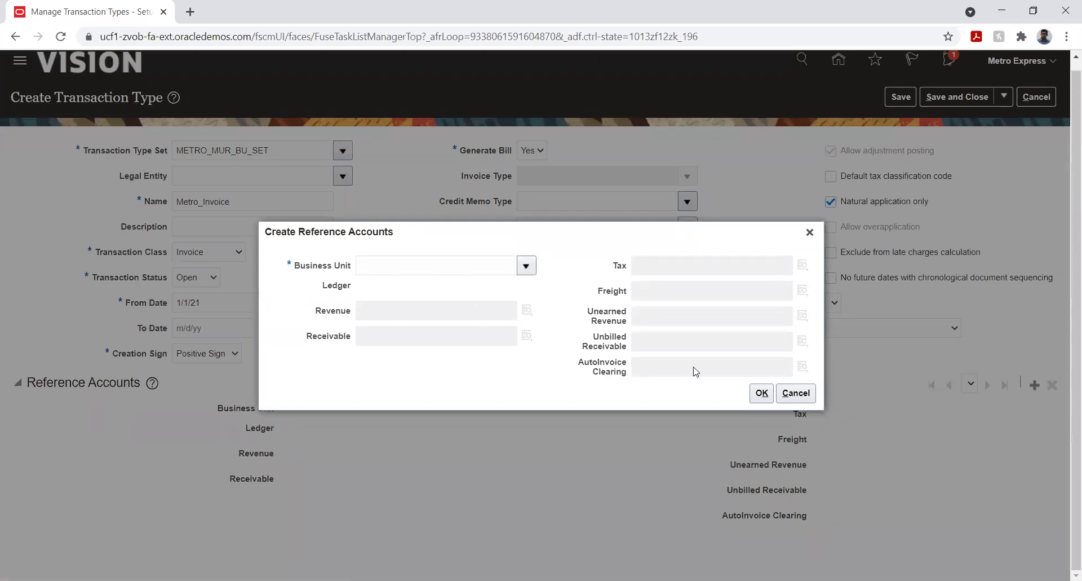
left_click(796, 393)
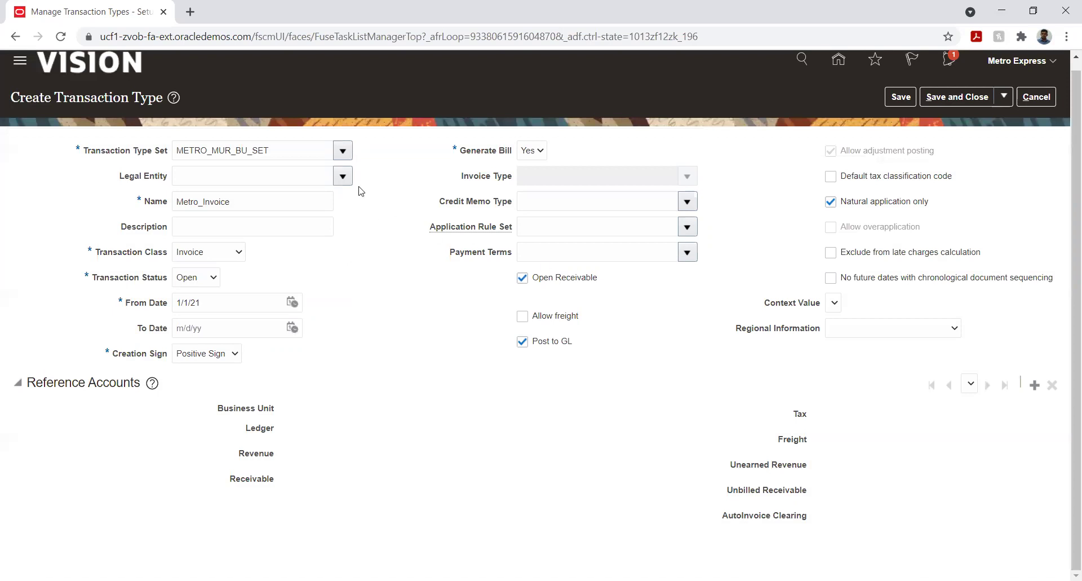
- Select Metro Express Mauritius Legal Entity as the legal entity again and try to save the transaction type
left_click(342, 175)
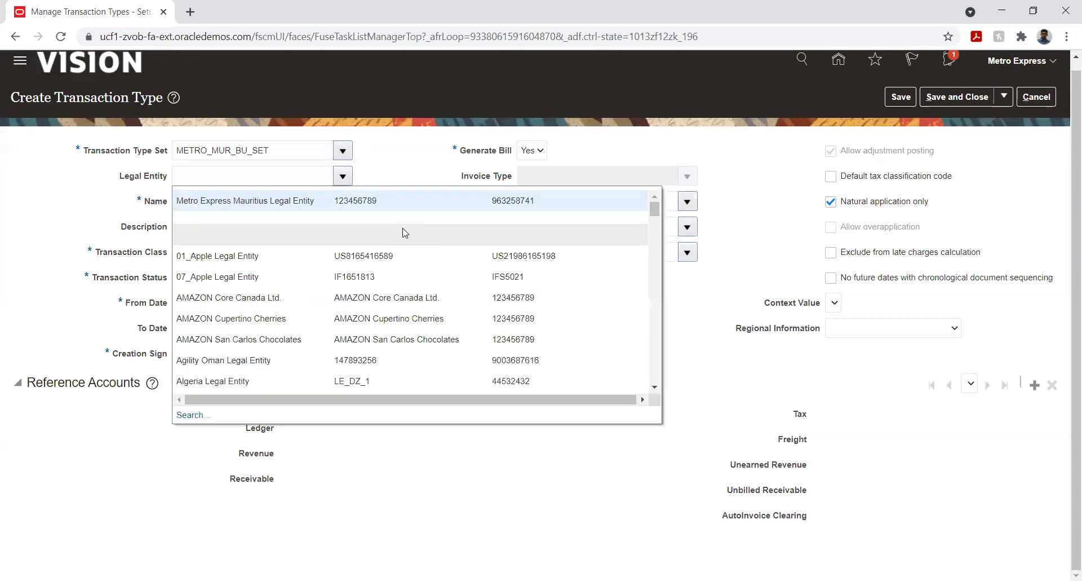
left_click(314, 211)
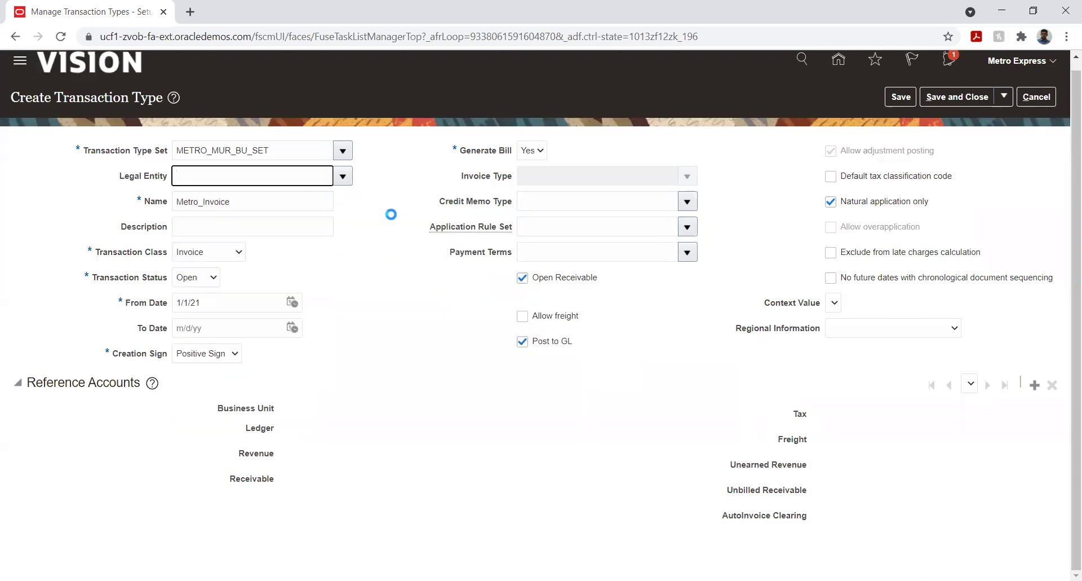
left_click(890, 99)
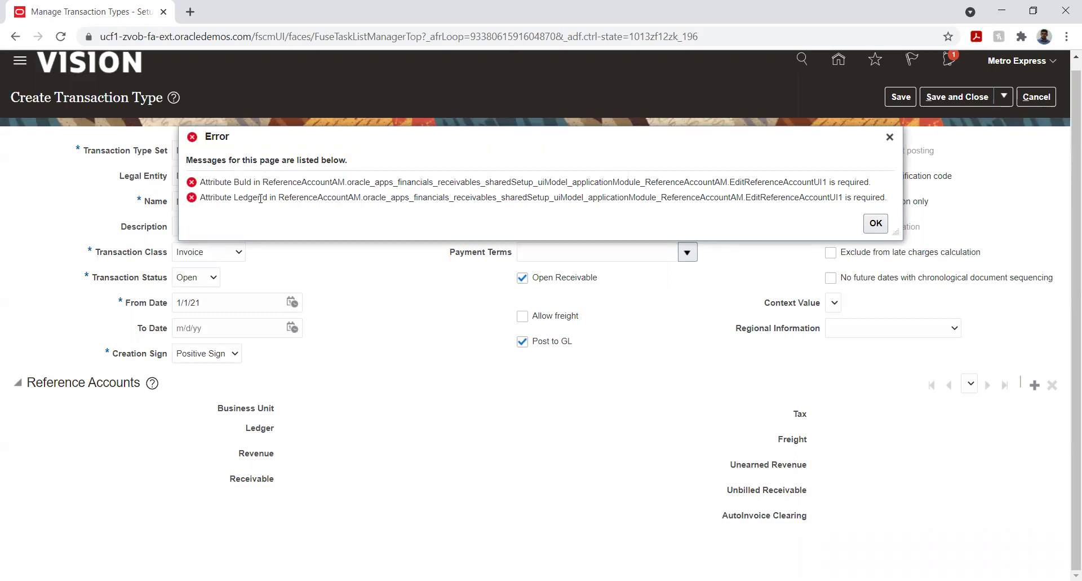
left_click_drag(516, 185, 822, 182)
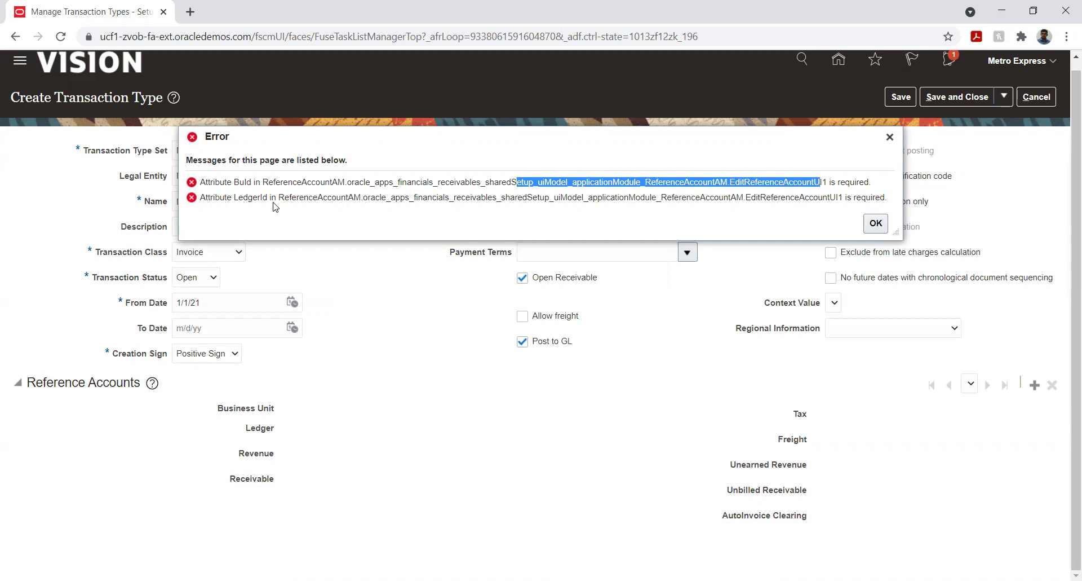
left_click_drag(280, 199, 360, 202)
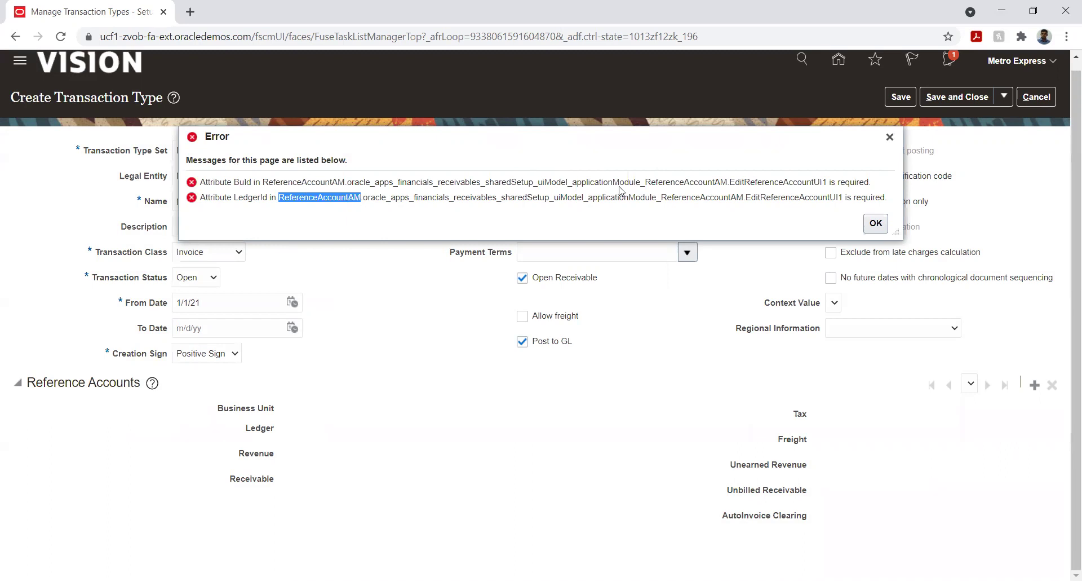
left_click(687, 197)
left_click(874, 225)
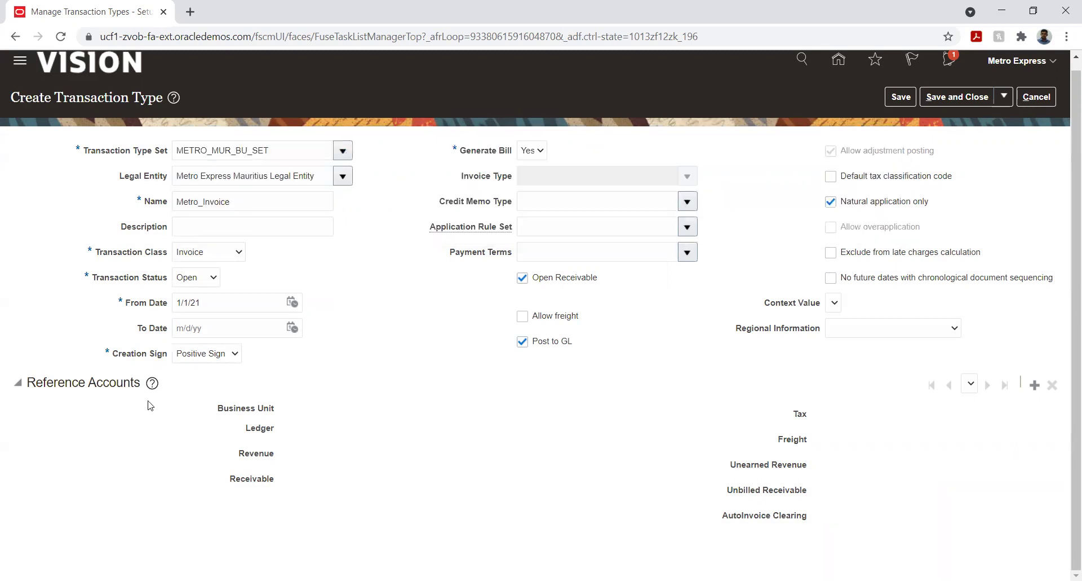
- Start a reference accounts entry for Metro_Invoice and search for available business units
left_click(1035, 384)
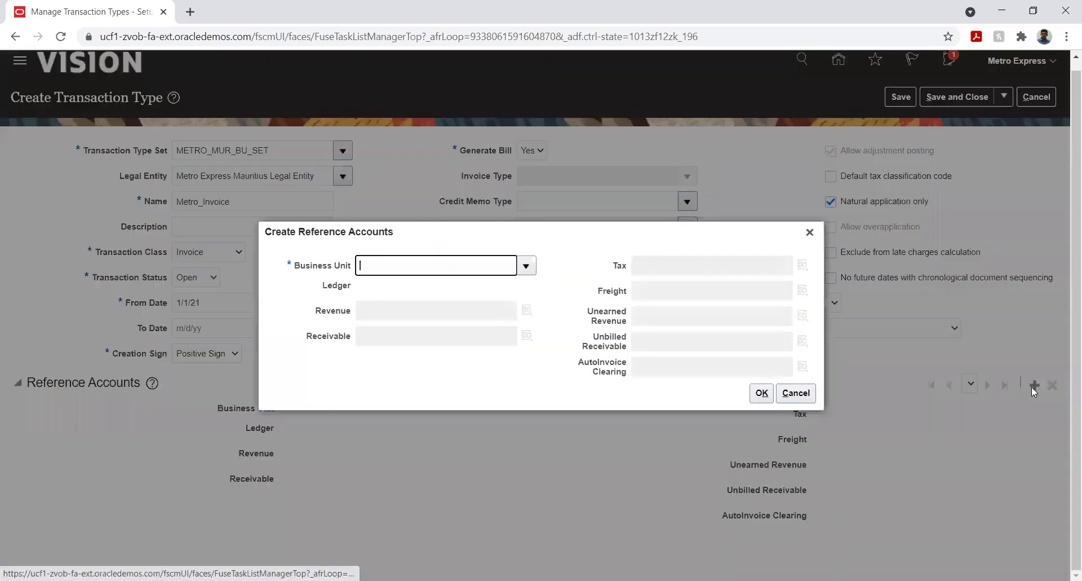
left_click(526, 265)
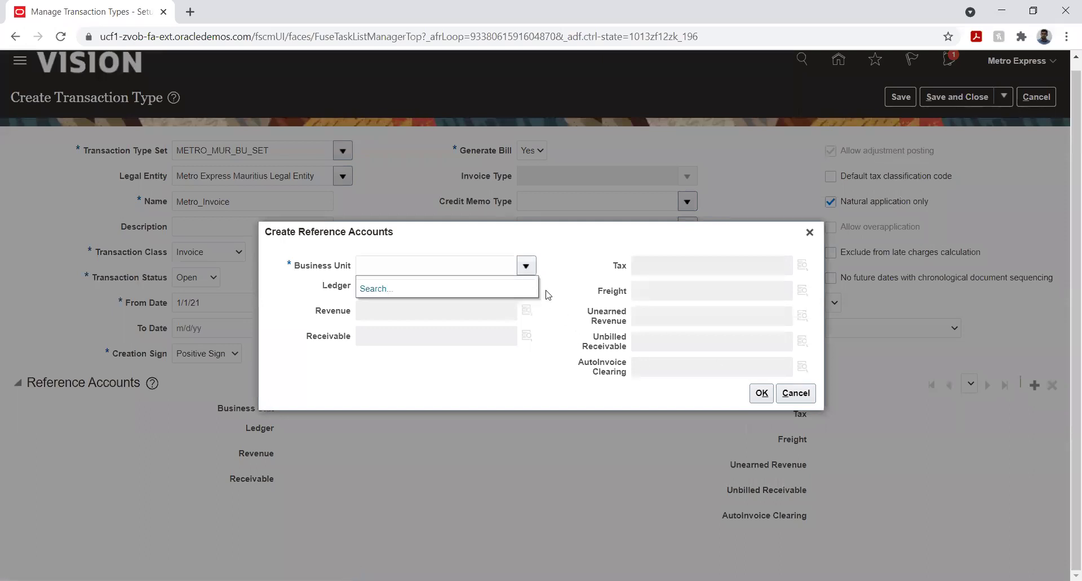
left_click(372, 288)
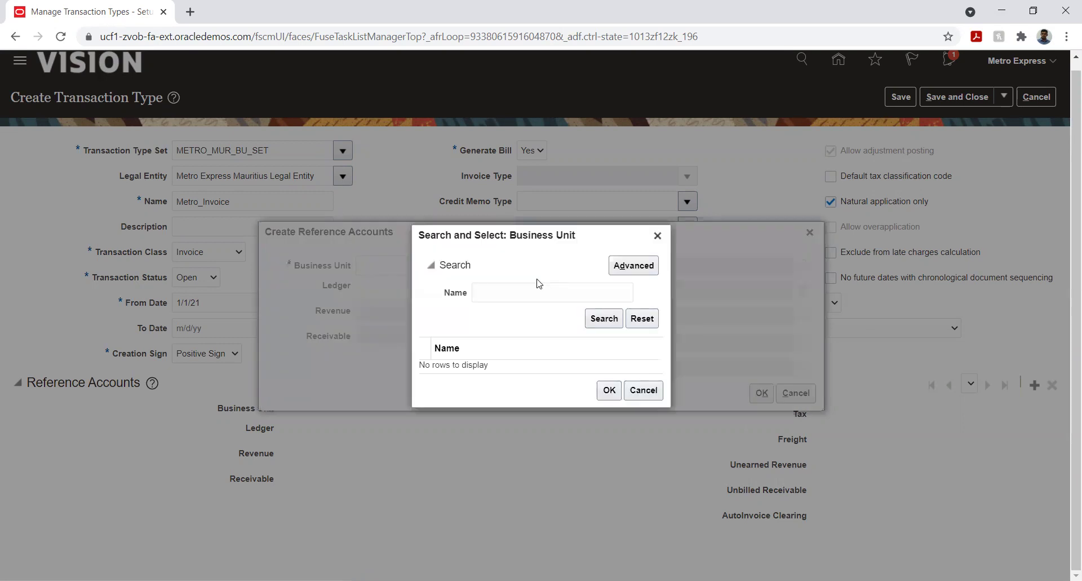
left_click(601, 319)
left_click(636, 391)
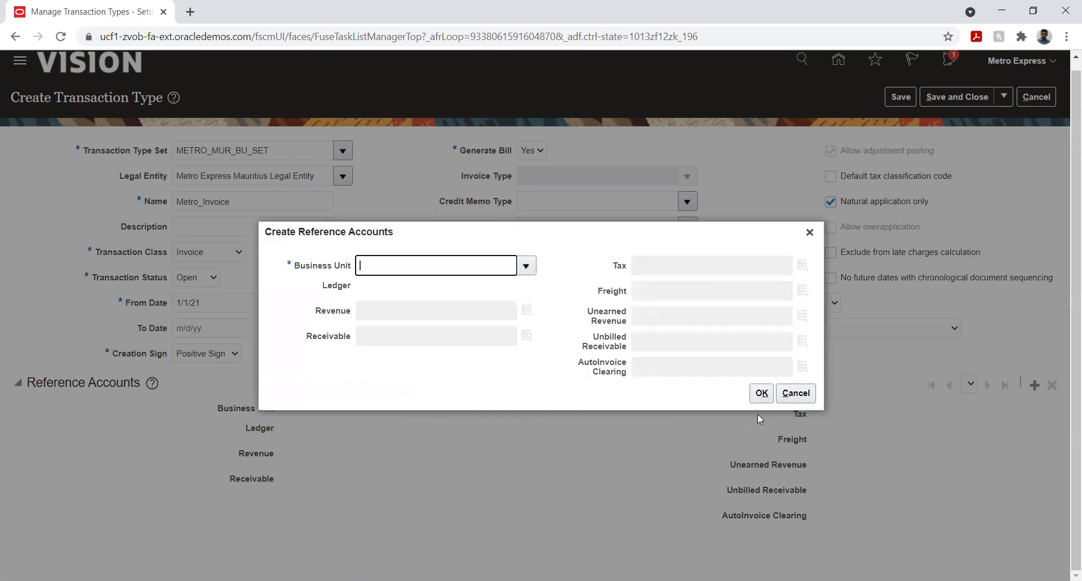
- Cancel the reference accounts entry, discard the unsaved Metro_Invoice transaction type and return to the implementation project
left_click(795, 393)
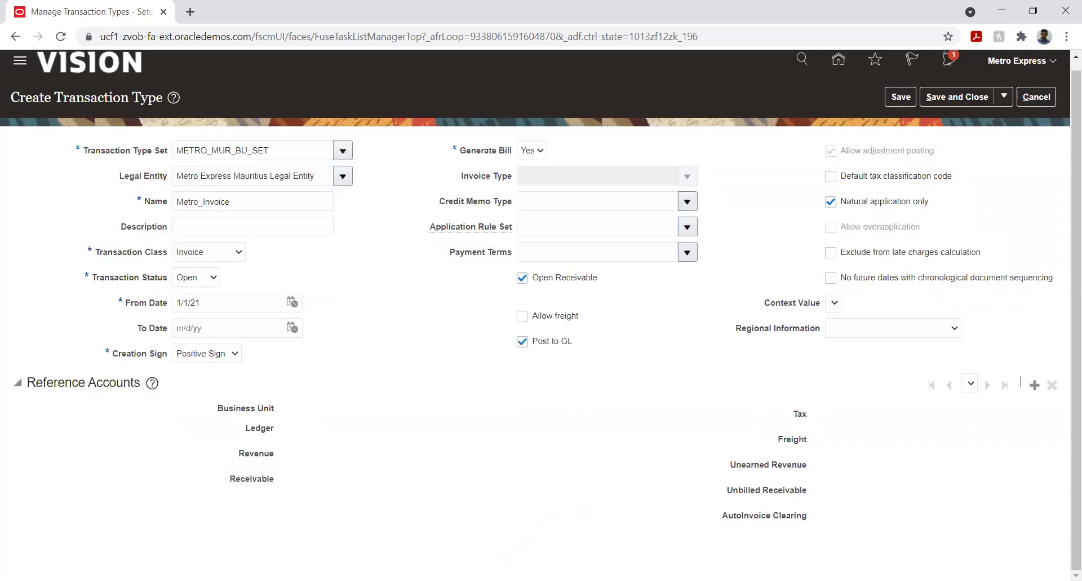
key("alt+Tab")
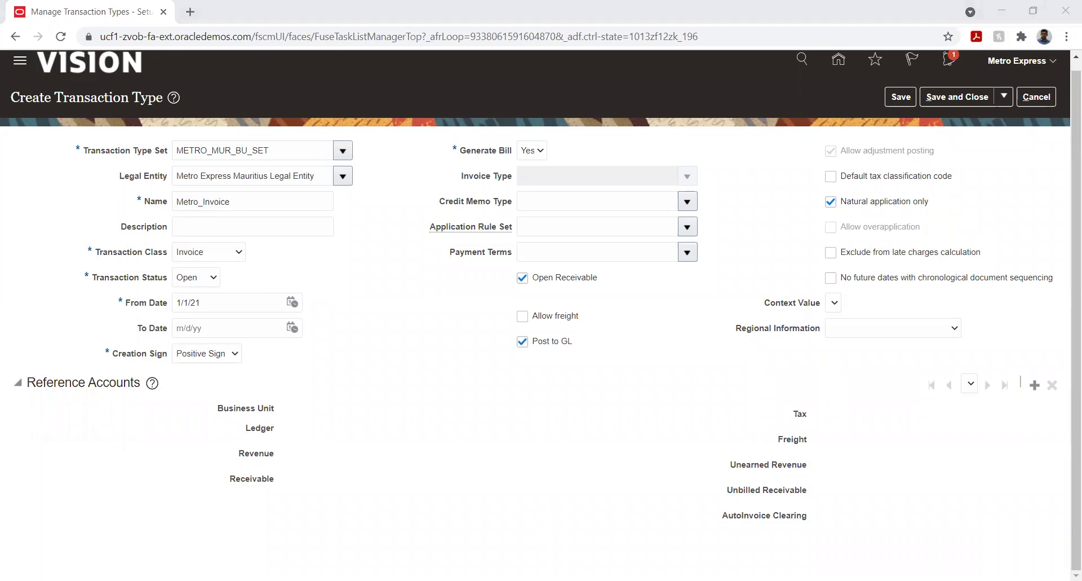
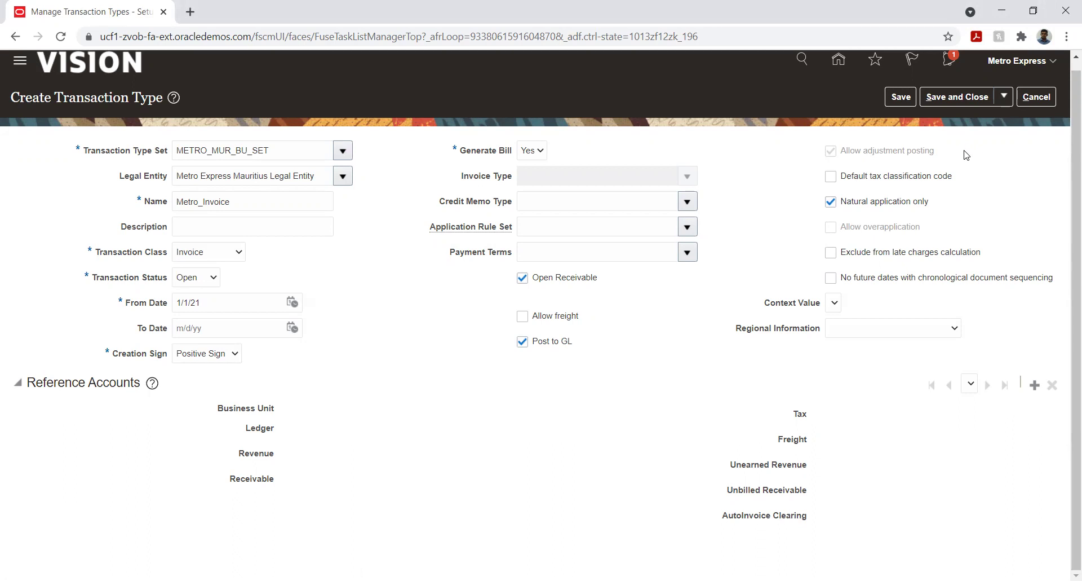
left_click(1034, 99)
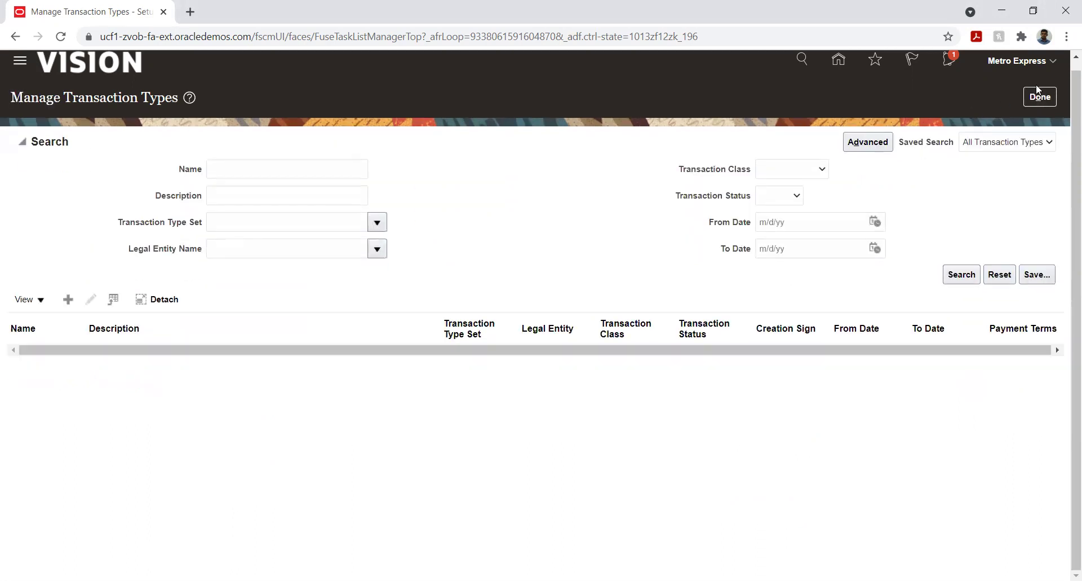
left_click(1044, 100)
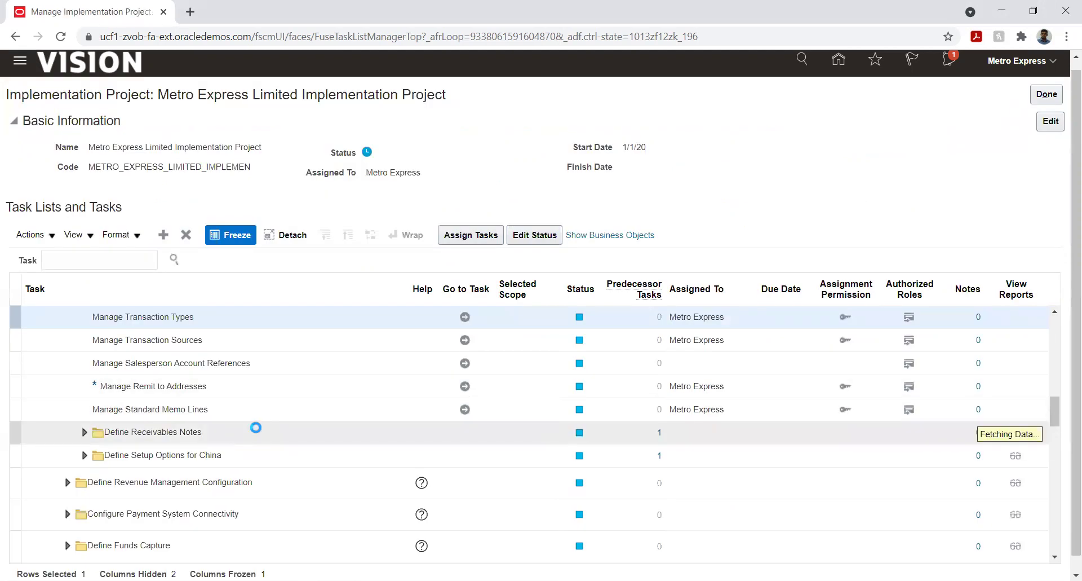
- Go to the Manage Business Unit task under Define Business Units to create a new business unit
scroll(256, 432, "up", 2)
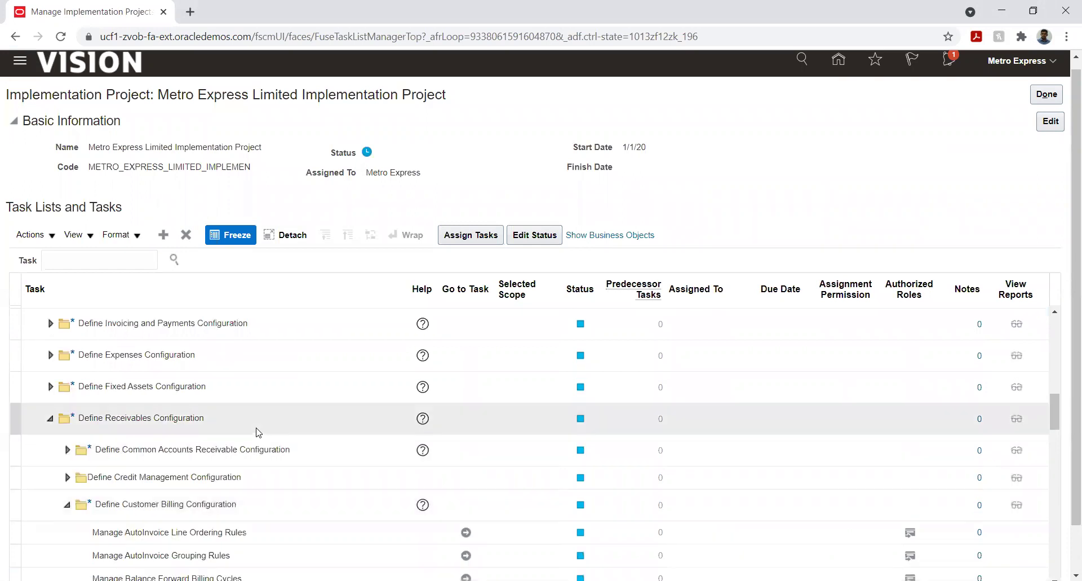
scroll(256, 432, "up", 4)
scroll(257, 432, "up", 2)
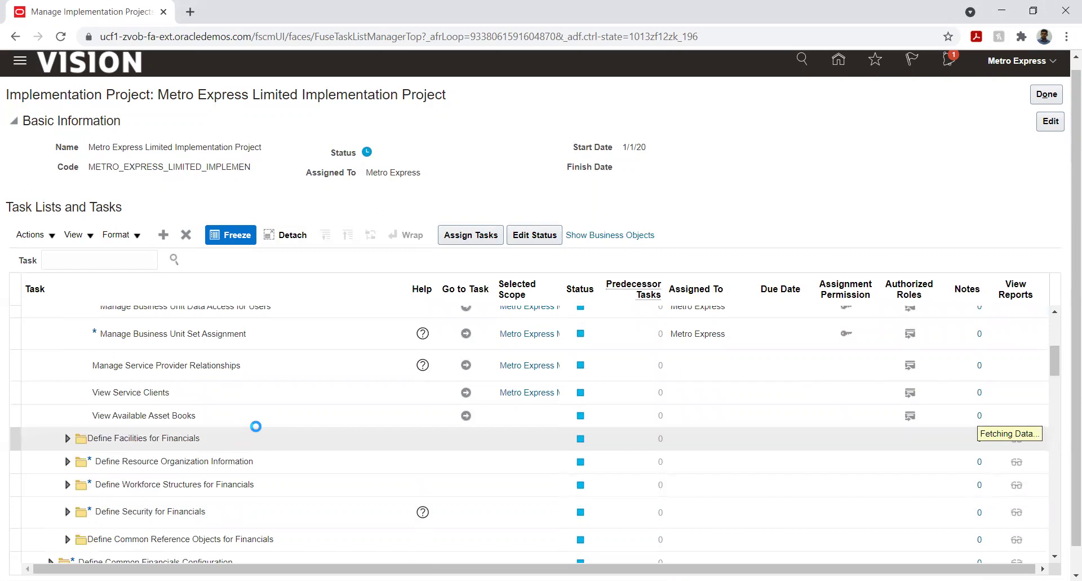
scroll(256, 426, "up", 4)
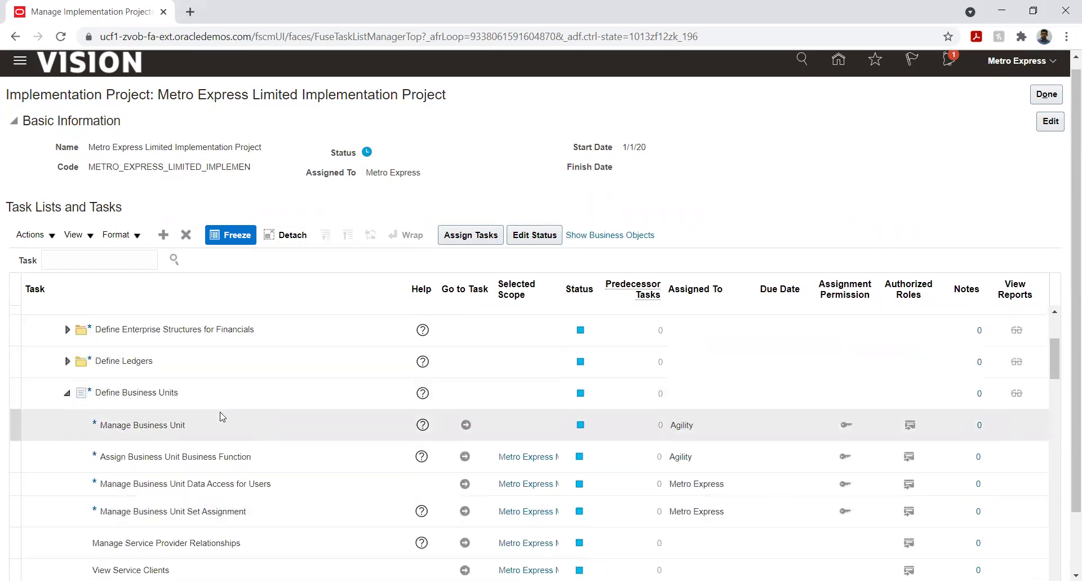
left_click(464, 423)
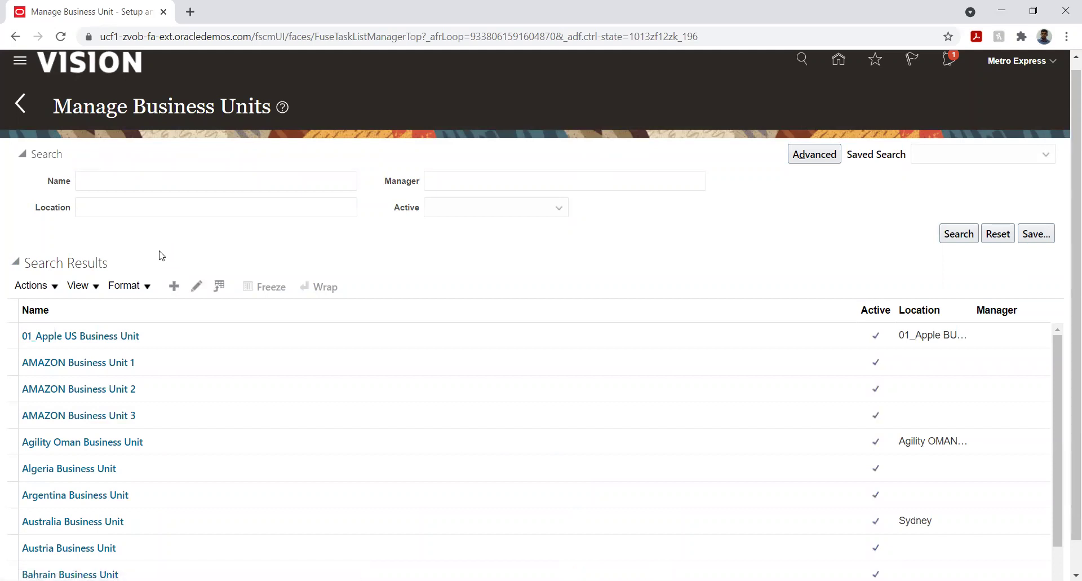
- Enter Metro unit two as the new business unit's name and set its location to Frankfurt
left_click(188, 159)
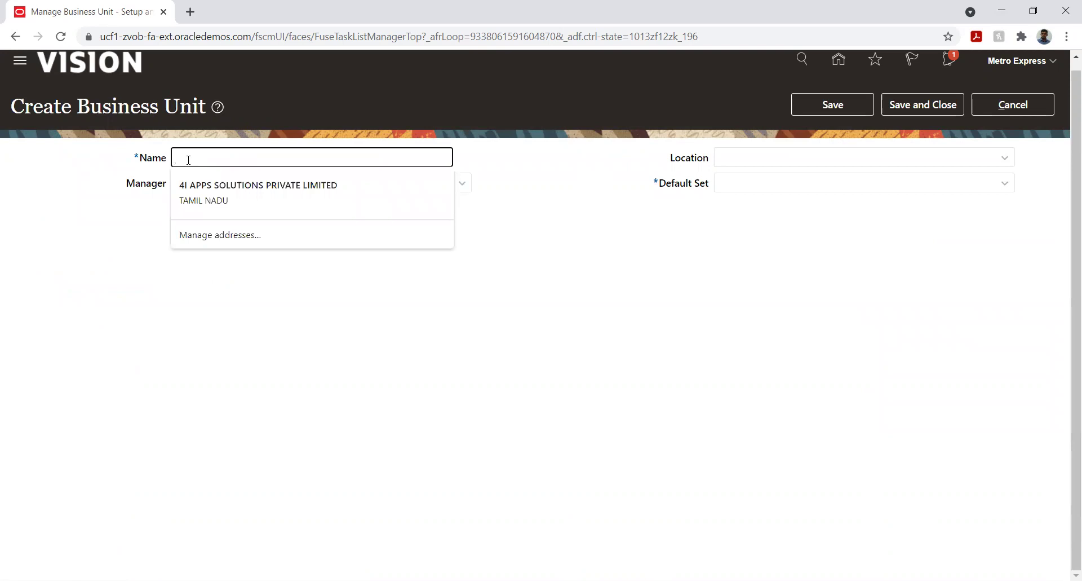
type("<")
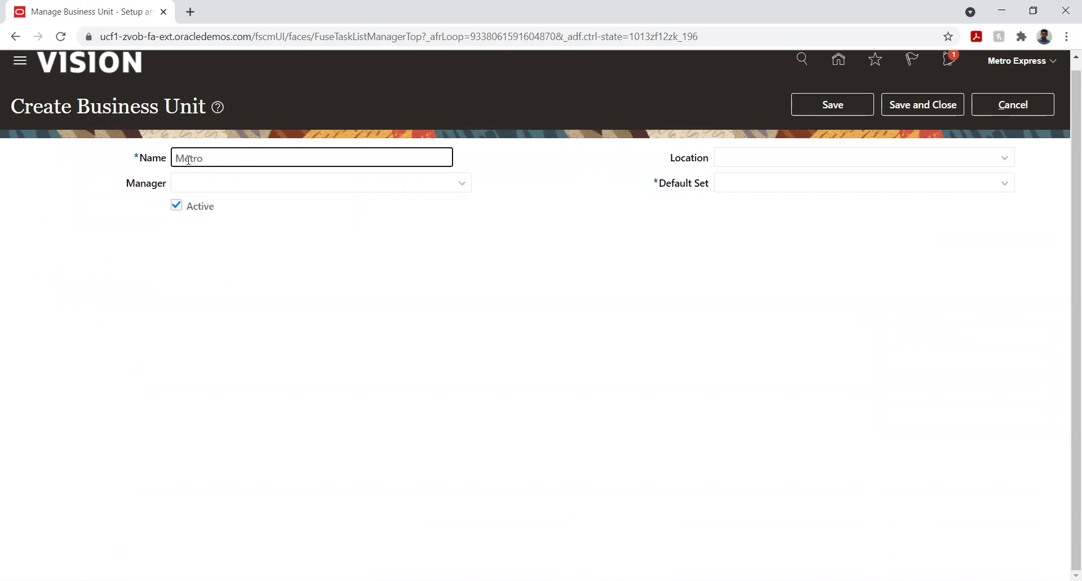
type("etro unit two")
left_click(885, 158)
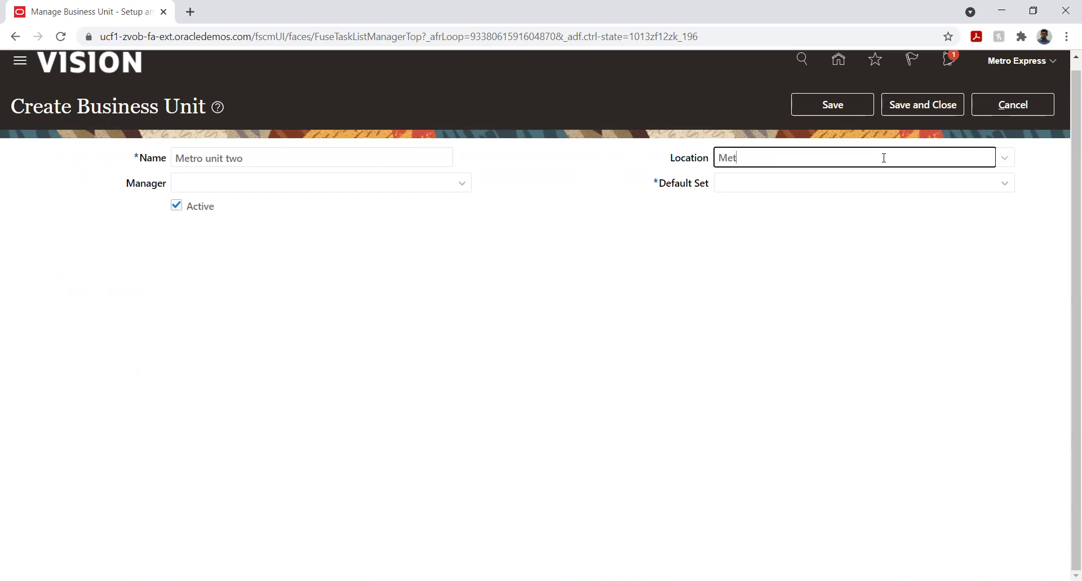
type("Met")
left_click(924, 188)
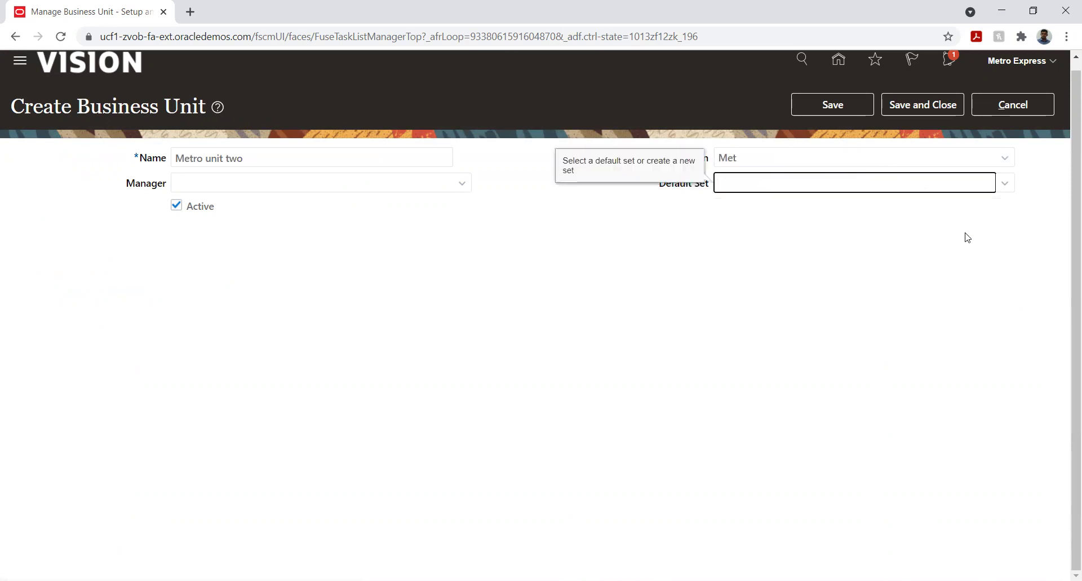
left_click(1001, 163)
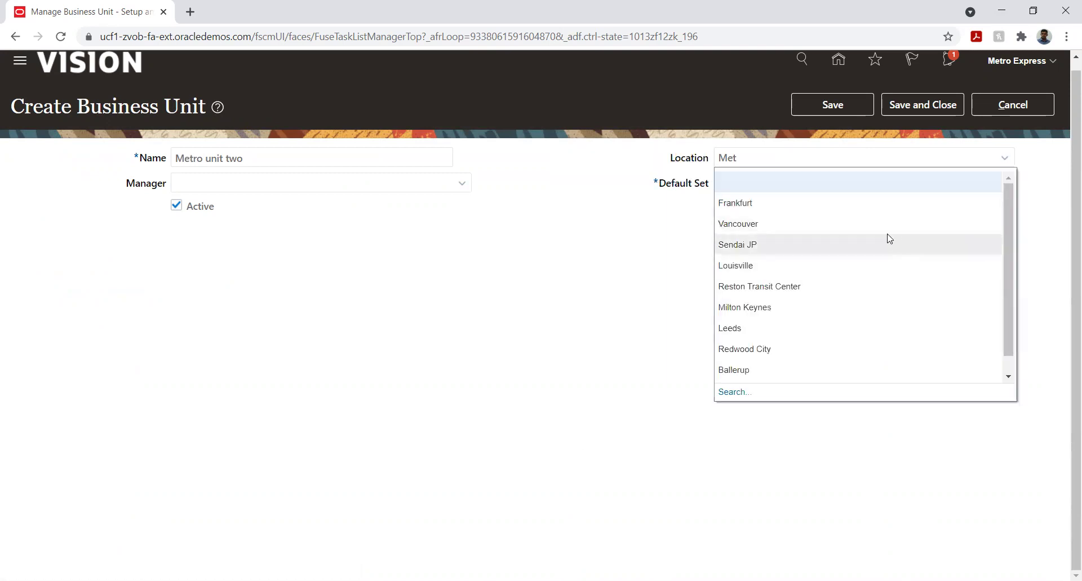
left_click(783, 203)
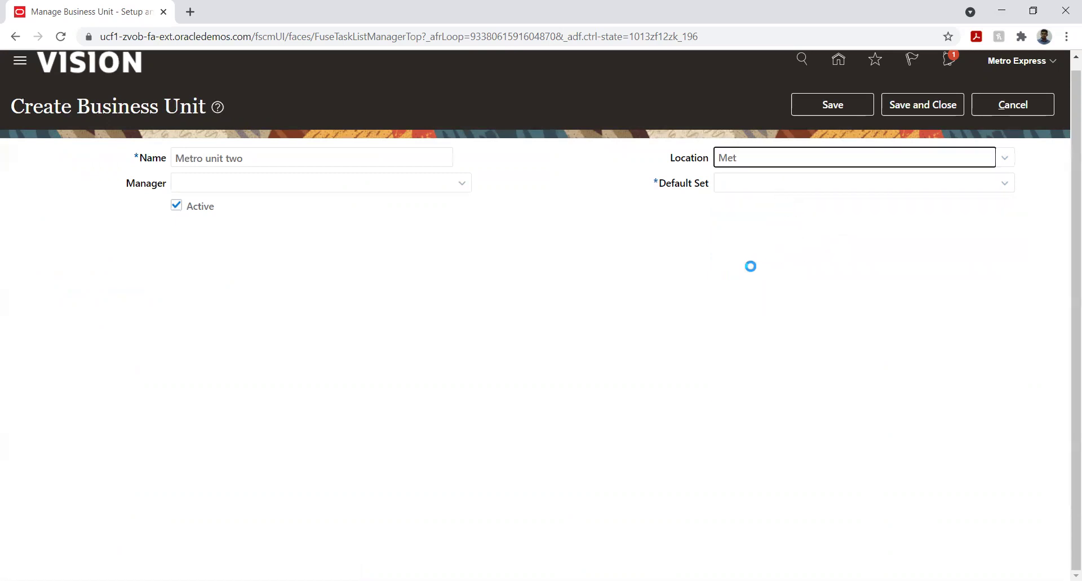
- Create a reference data set with code MUT and name Metro Unit two as the business unit's default set
left_click(1004, 183)
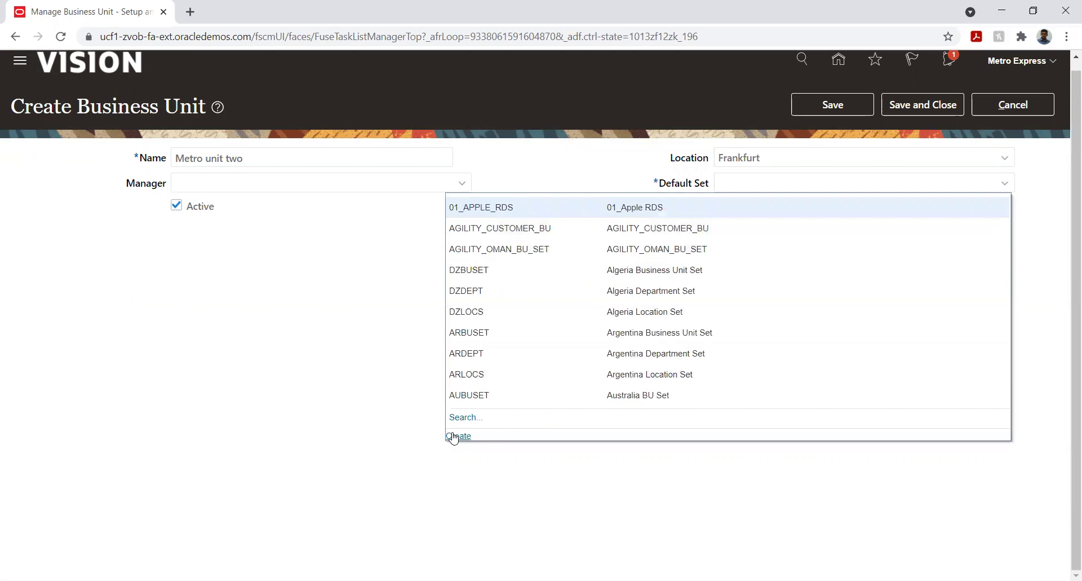
left_click(457, 436)
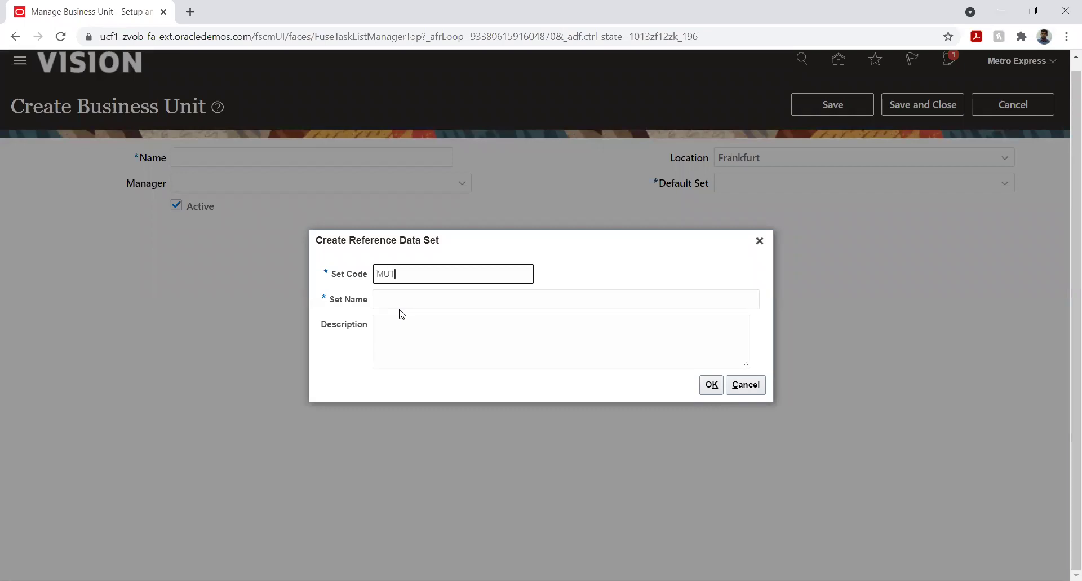
left_click(400, 304)
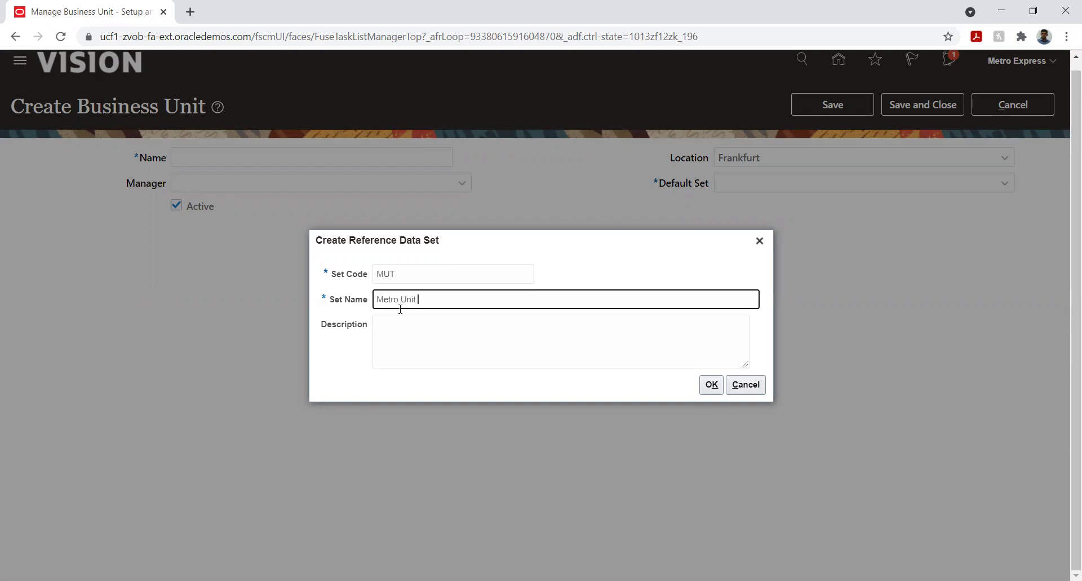
type("Metro Unit two")
left_click(711, 383)
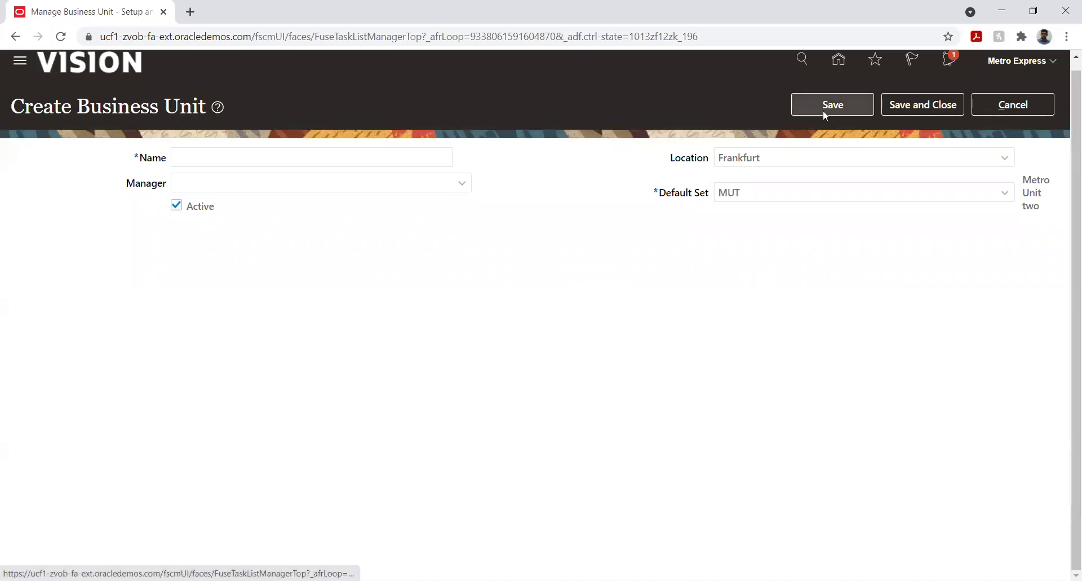
- Enter the name Metro unit two for the business unit again, then save and close it
left_click(211, 158)
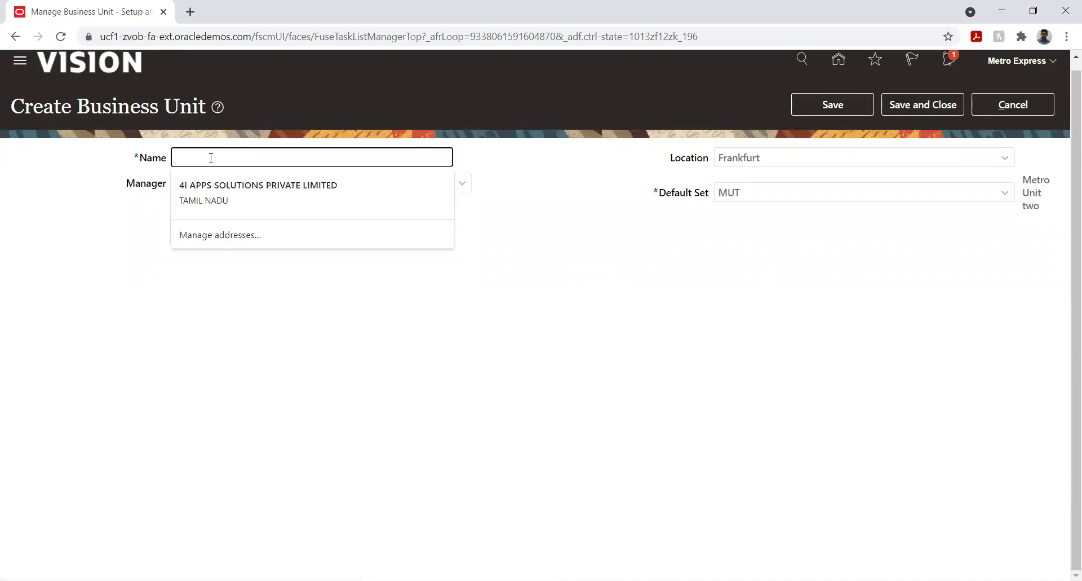
type("Metro unit two")
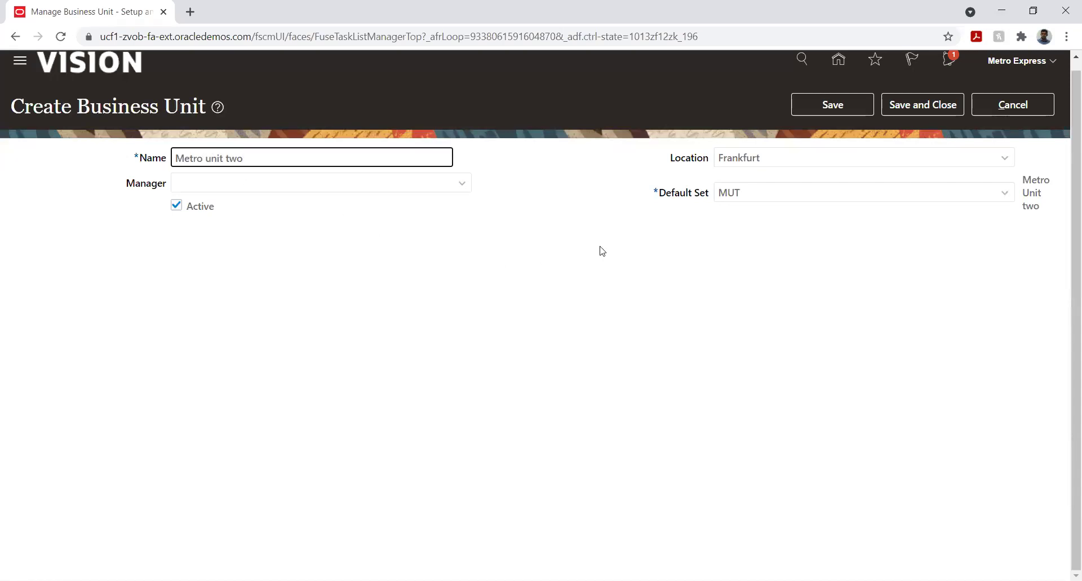
left_click(831, 106)
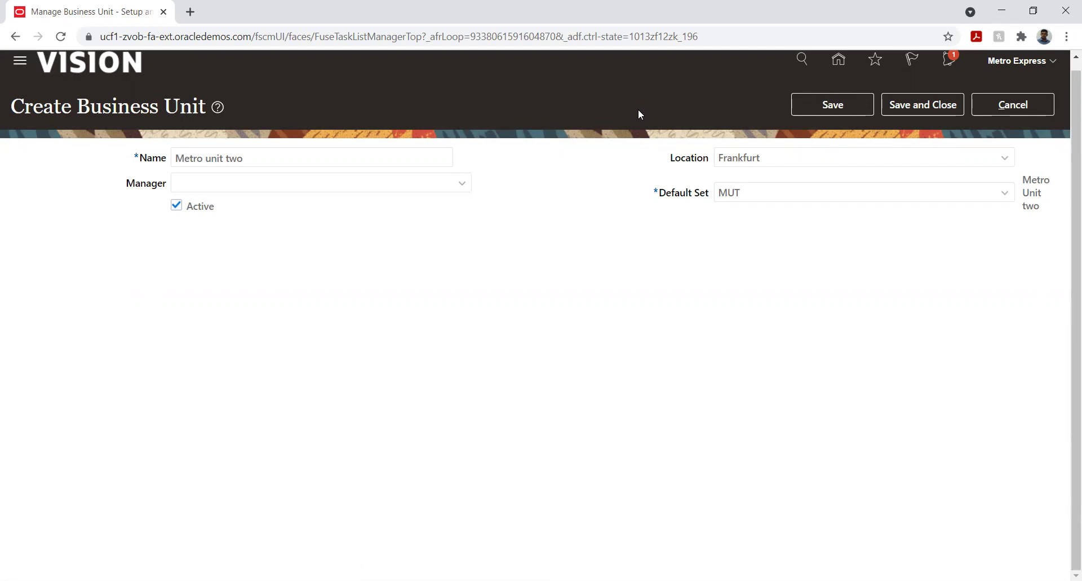
left_click(902, 107)
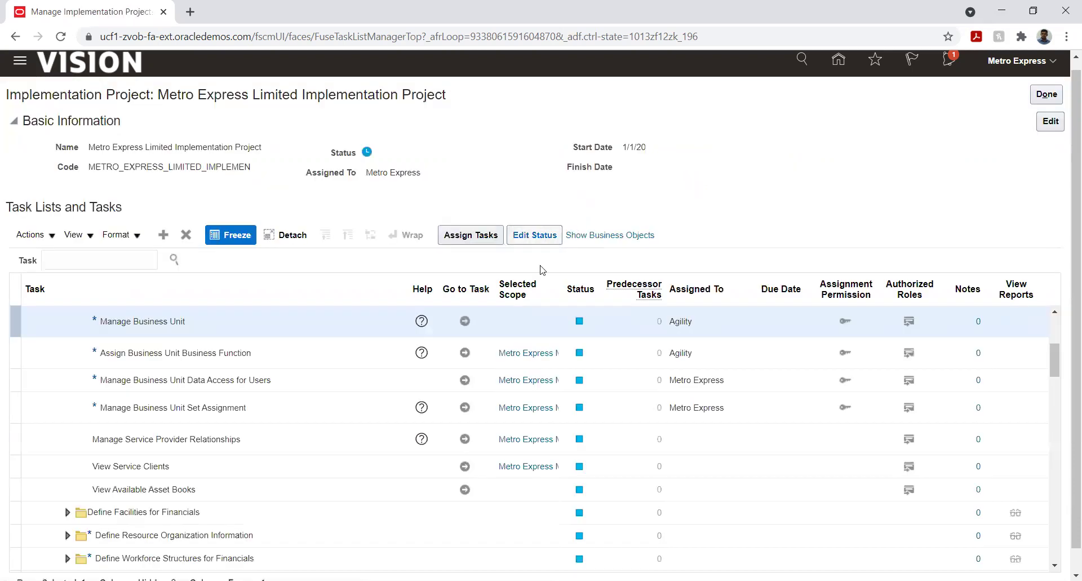
left_click(465, 352)
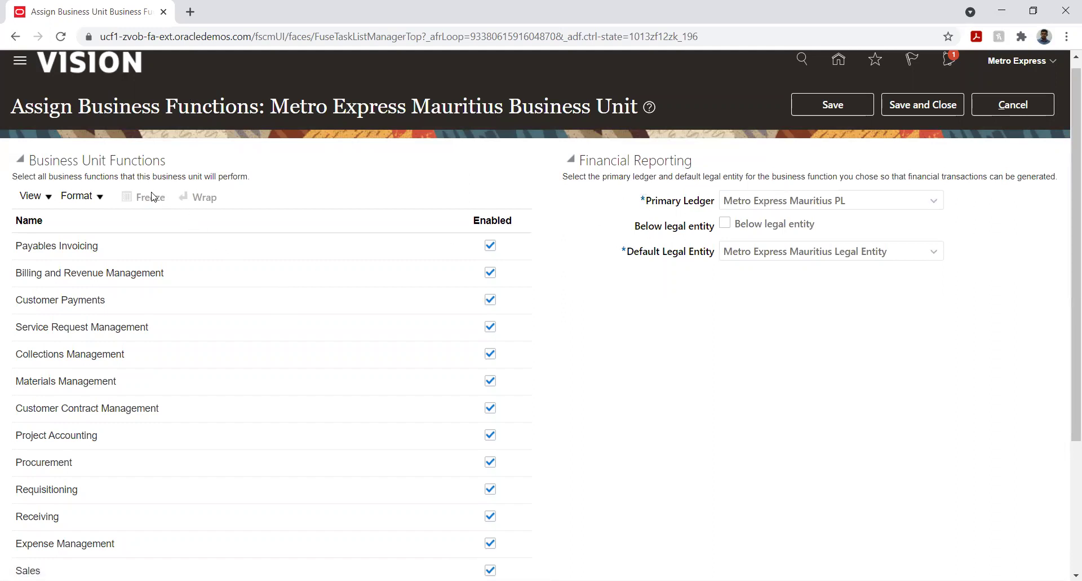
left_click_drag(396, 110, 418, 111)
left_click(1012, 104)
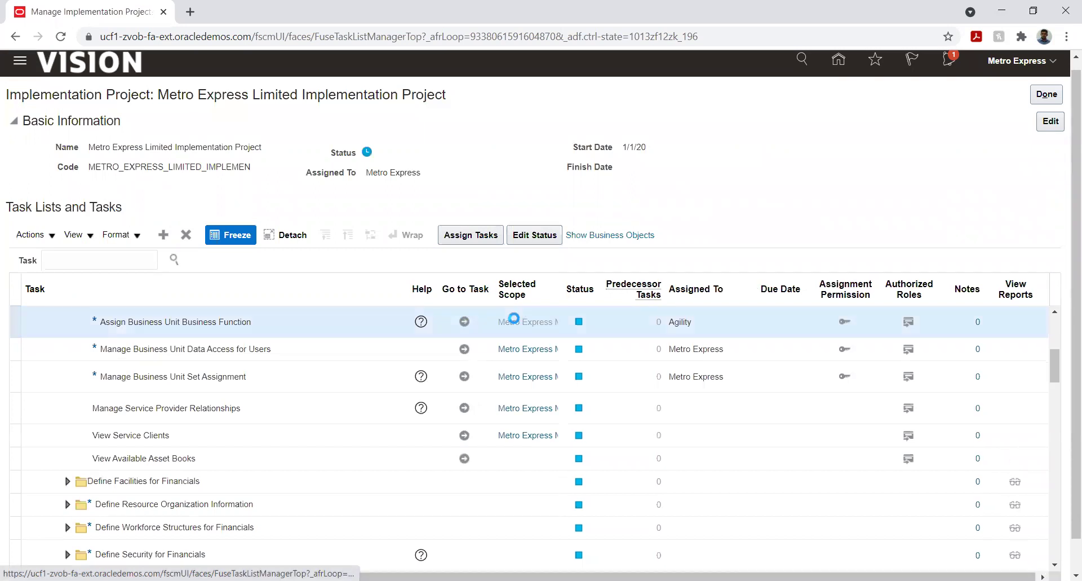
- Add Metro unit two as the scope for the Assign Business Unit Business Function task and go to the task
mouse_move(514, 320)
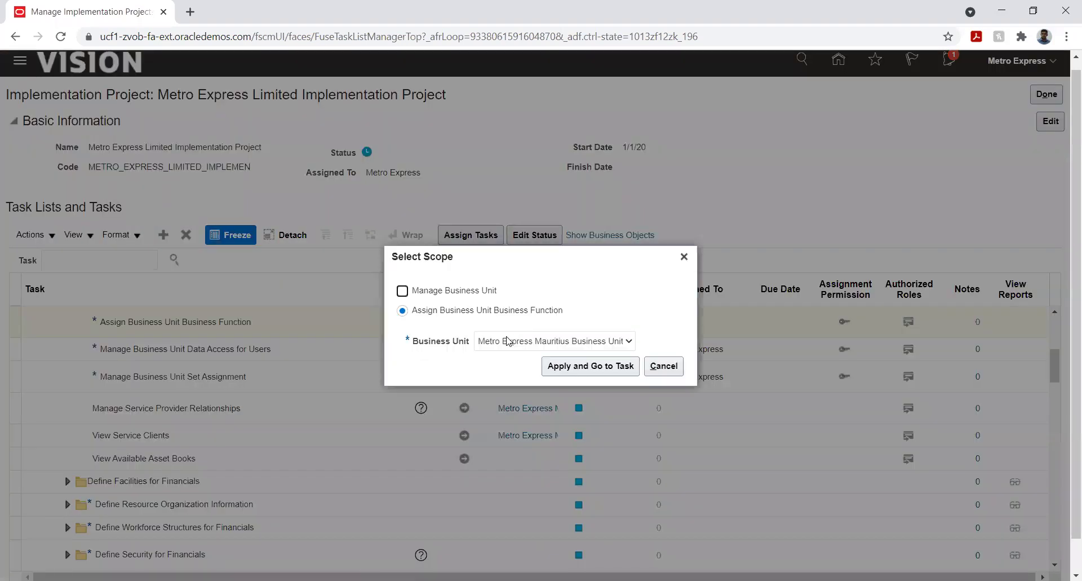
left_click(506, 341)
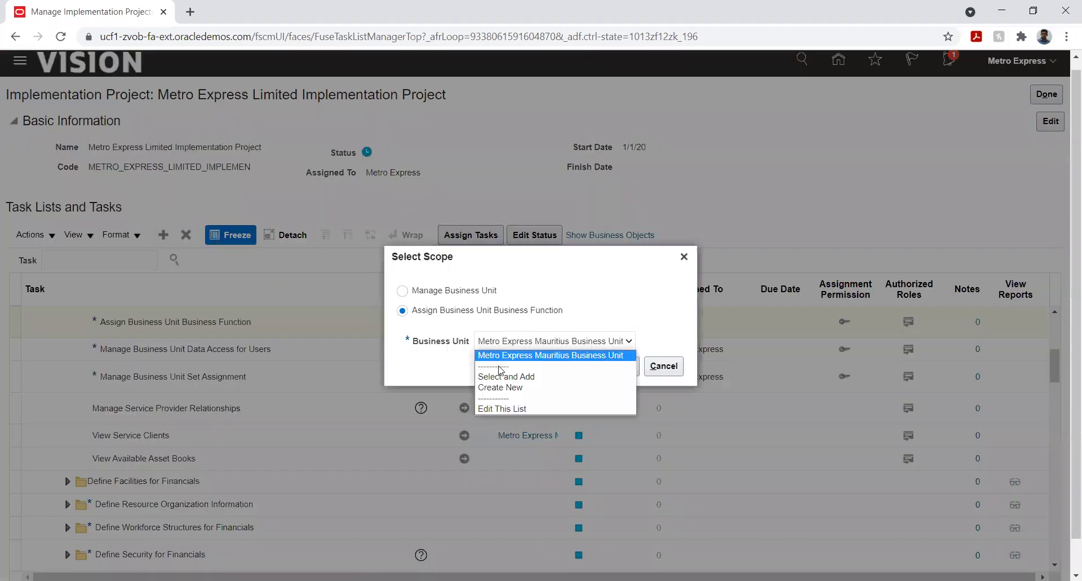
left_click(500, 376)
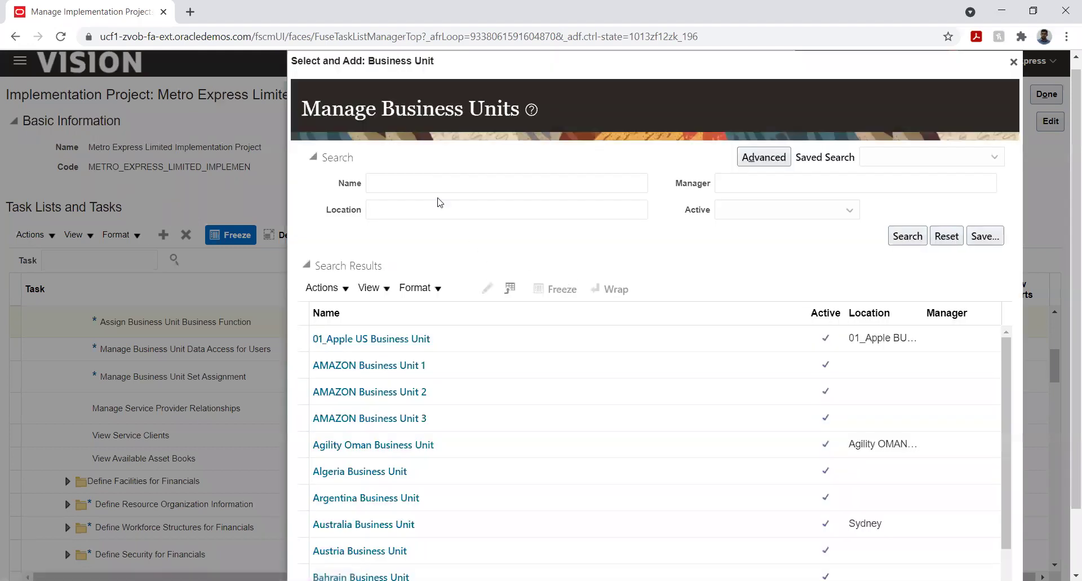
left_click(432, 185)
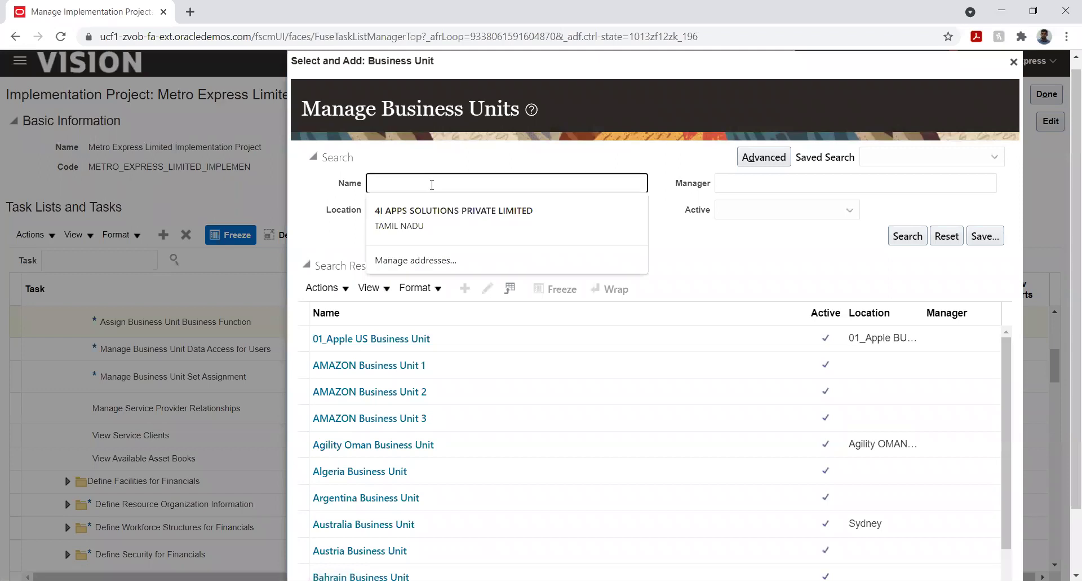
type("Metro")
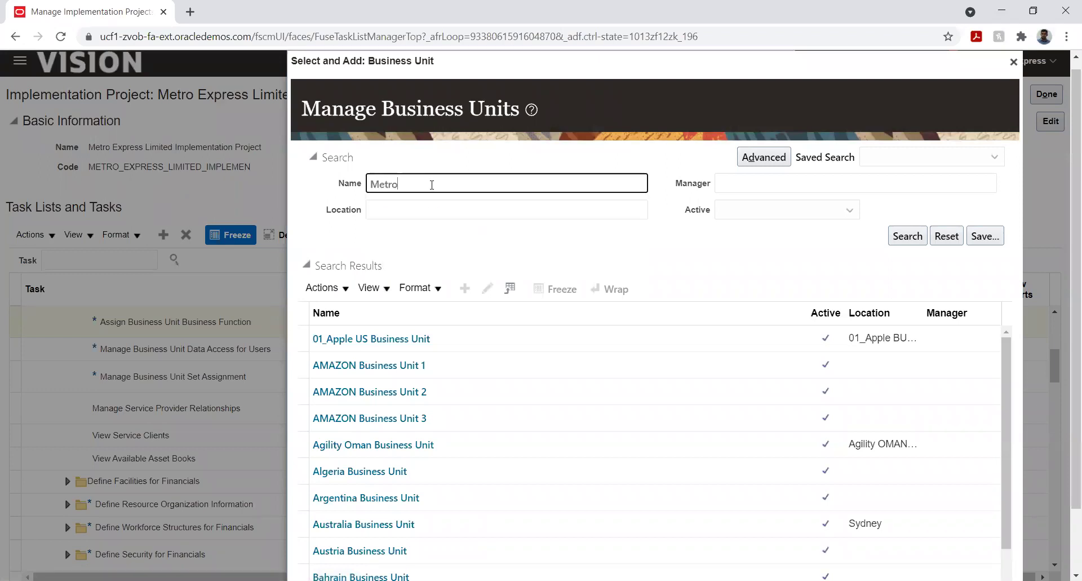
key("Return")
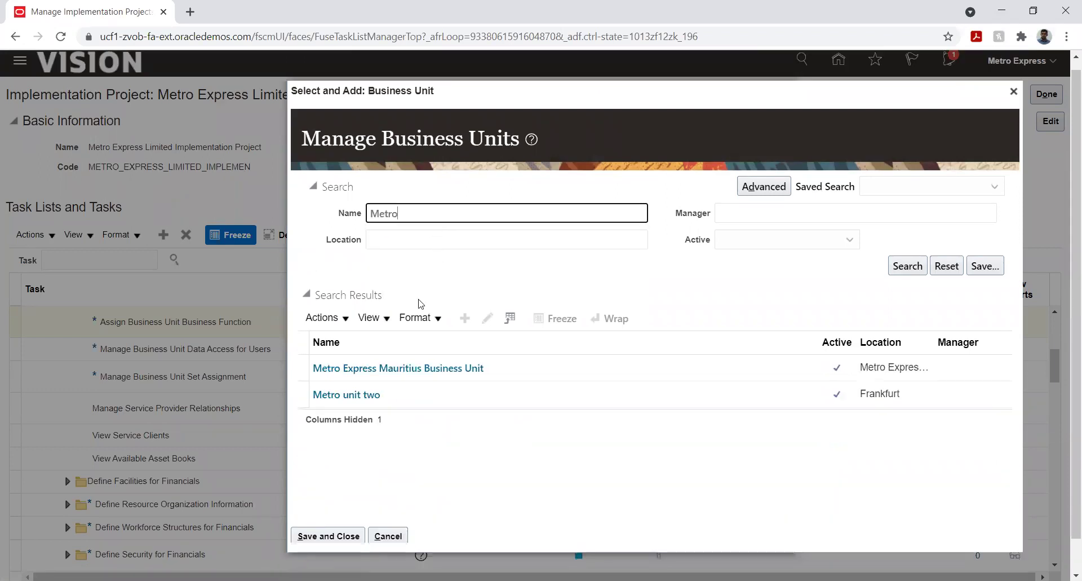
left_click(410, 396)
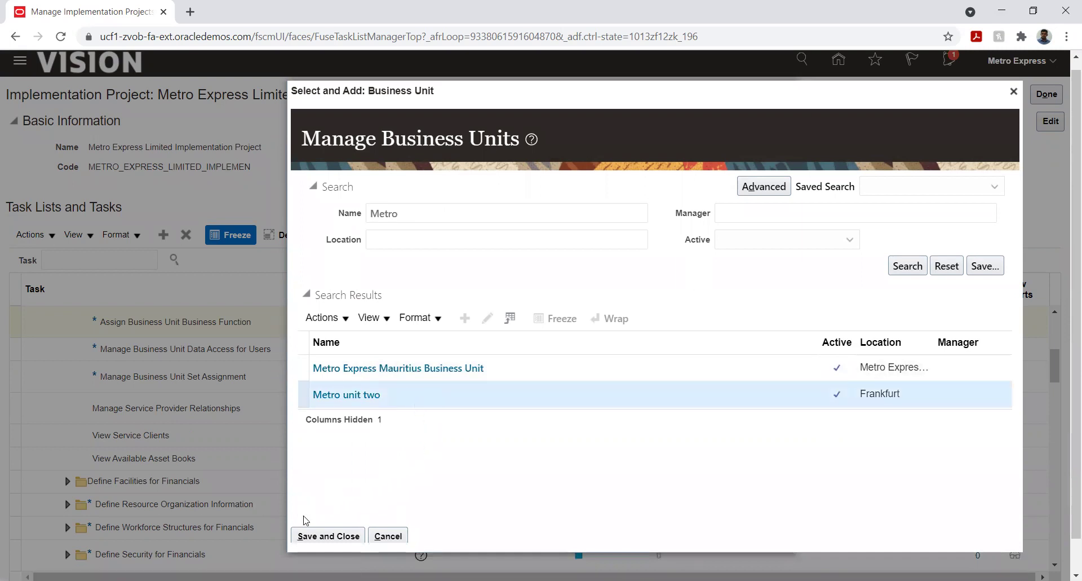
left_click(317, 534)
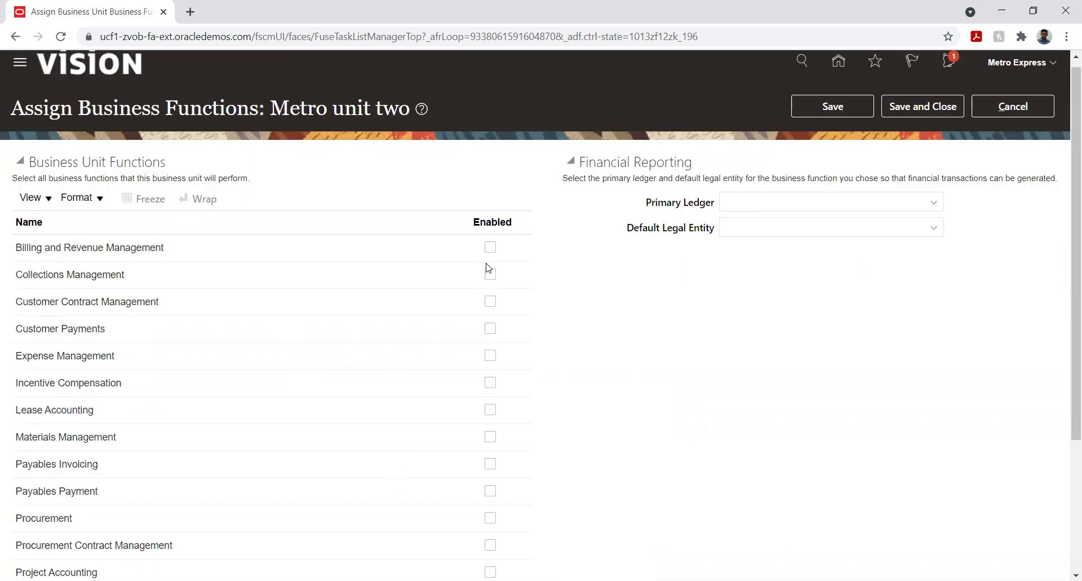
- Enable Billing and Revenue Management, Collections Management and Customer Contract Management for Metro unit two
left_click(490, 248)
left_click(489, 274)
left_click(490, 301)
- Search for ledgers matching Met and assign Metro Express Mauritius PL with its legal entity as the primary ledger
scroll(595, 267, "down", 2)
left_click(838, 132)
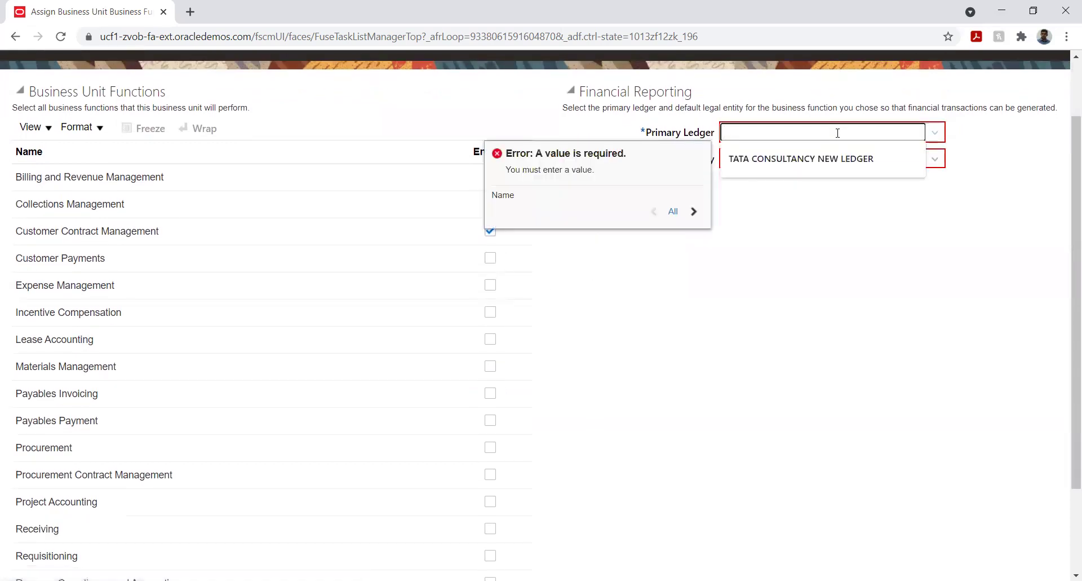
type("M")
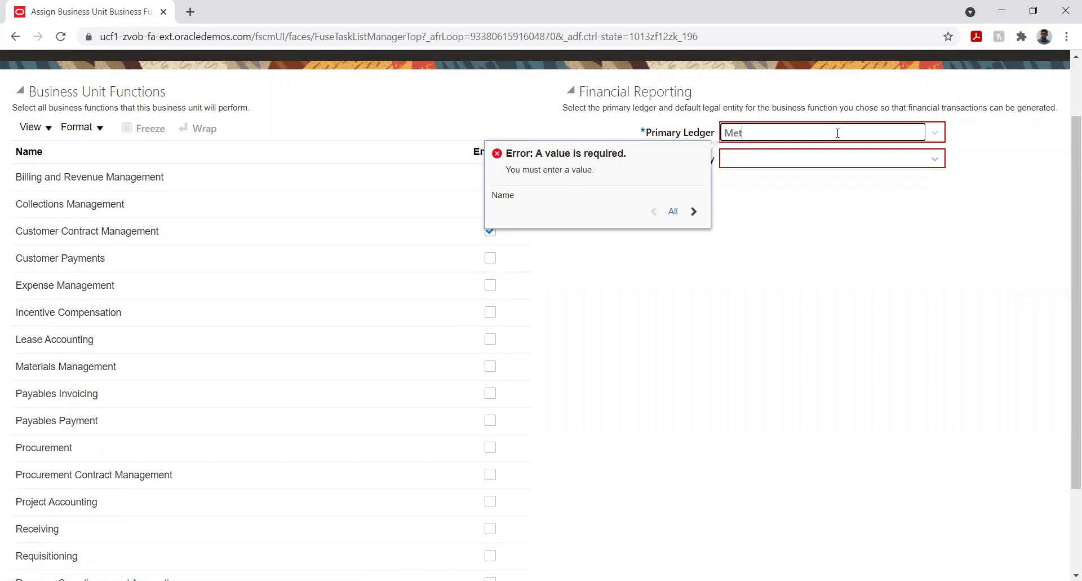
type("et")
left_click(797, 159)
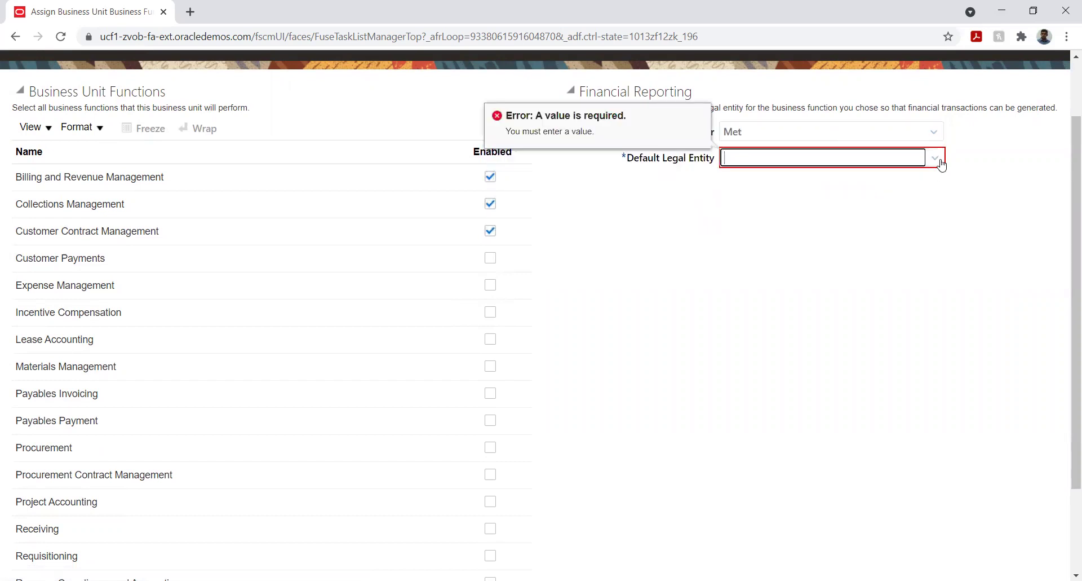
left_click(935, 133)
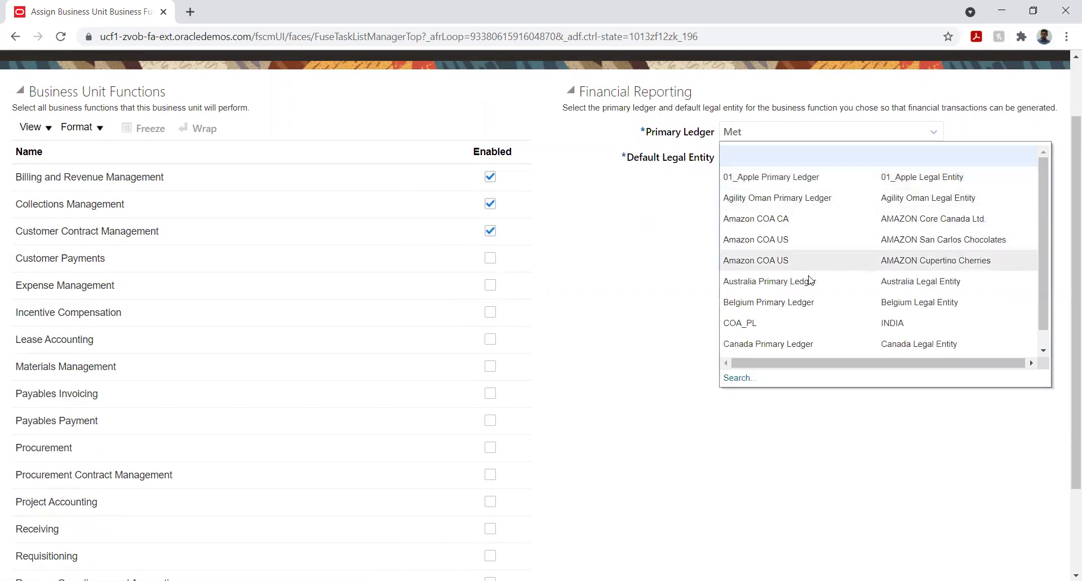
left_click(741, 377)
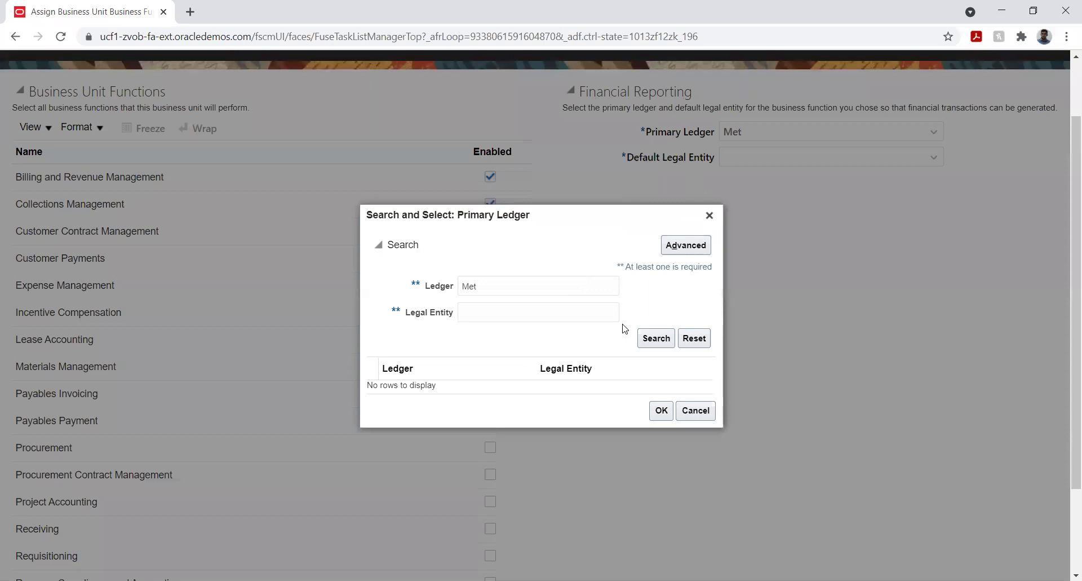
left_click(652, 340)
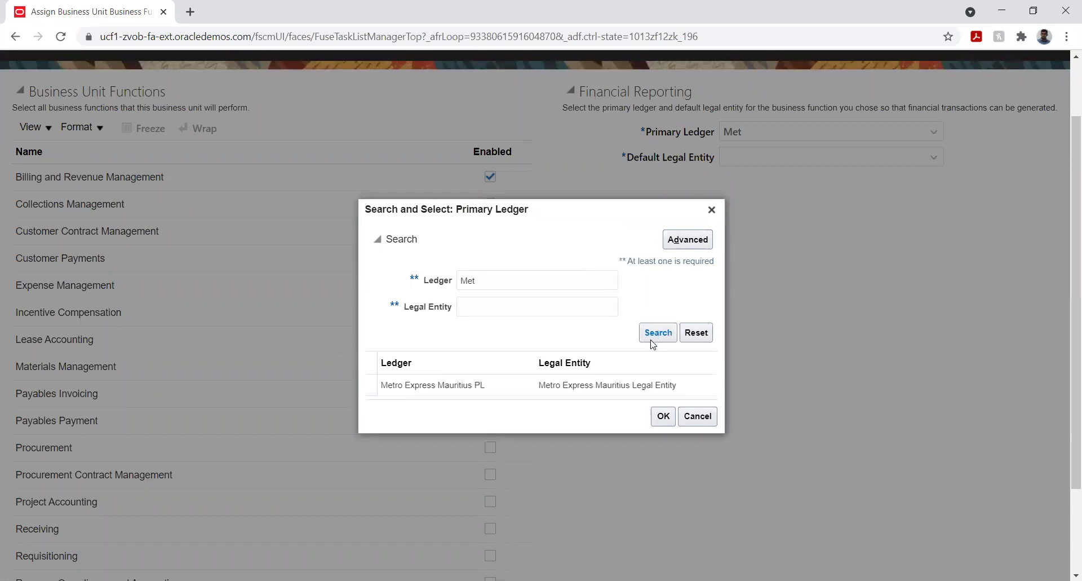
left_click(539, 388)
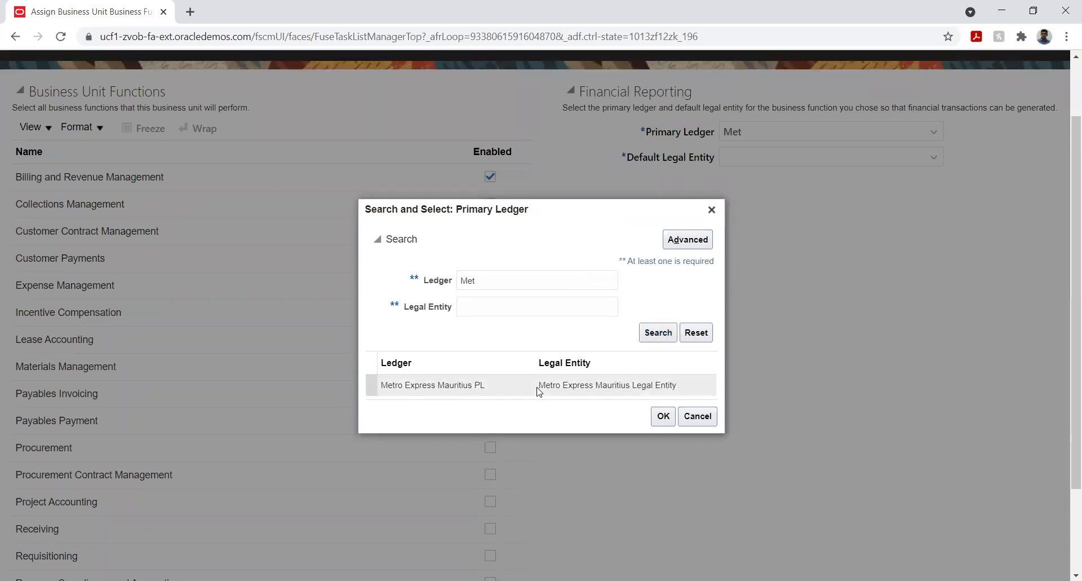
left_click(663, 416)
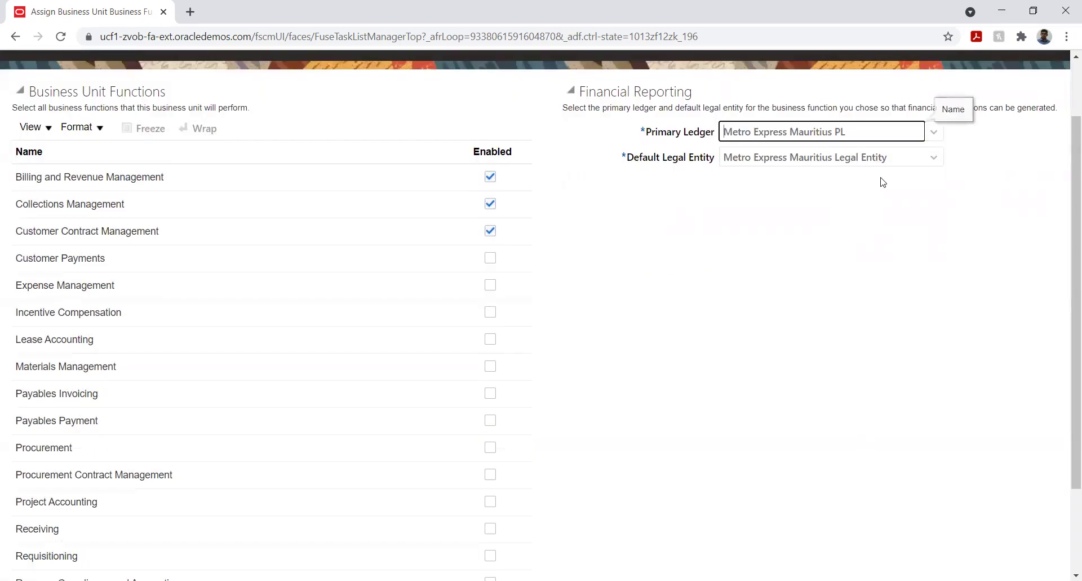
- Enable Customer Payments, Expense Management, Lease Accounting, Materials Management and Payables Invoicing for Metro unit two
left_click(491, 260)
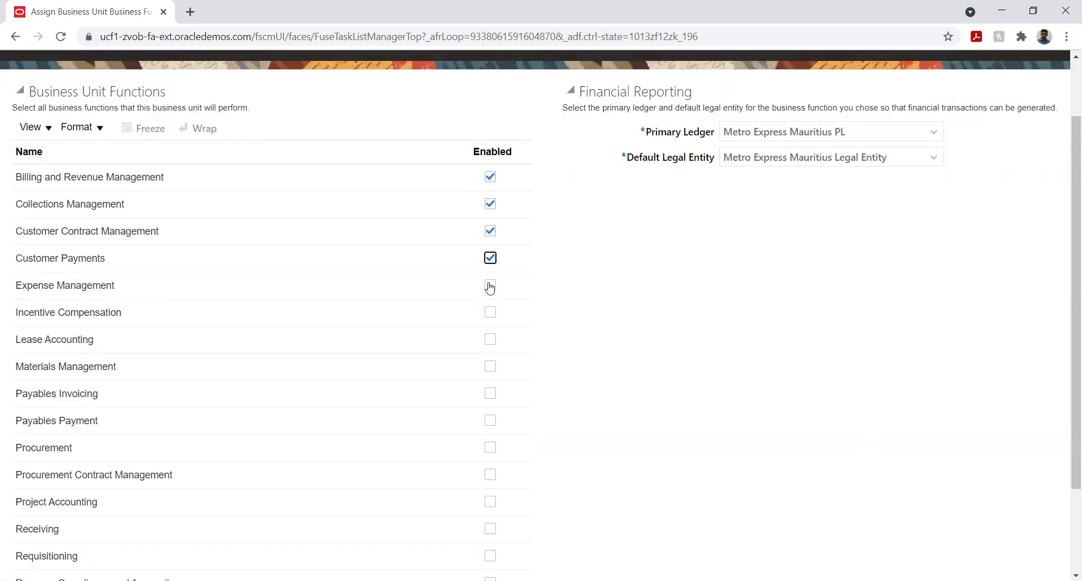
left_click(490, 286)
left_click(491, 341)
left_click(491, 368)
left_click(491, 393)
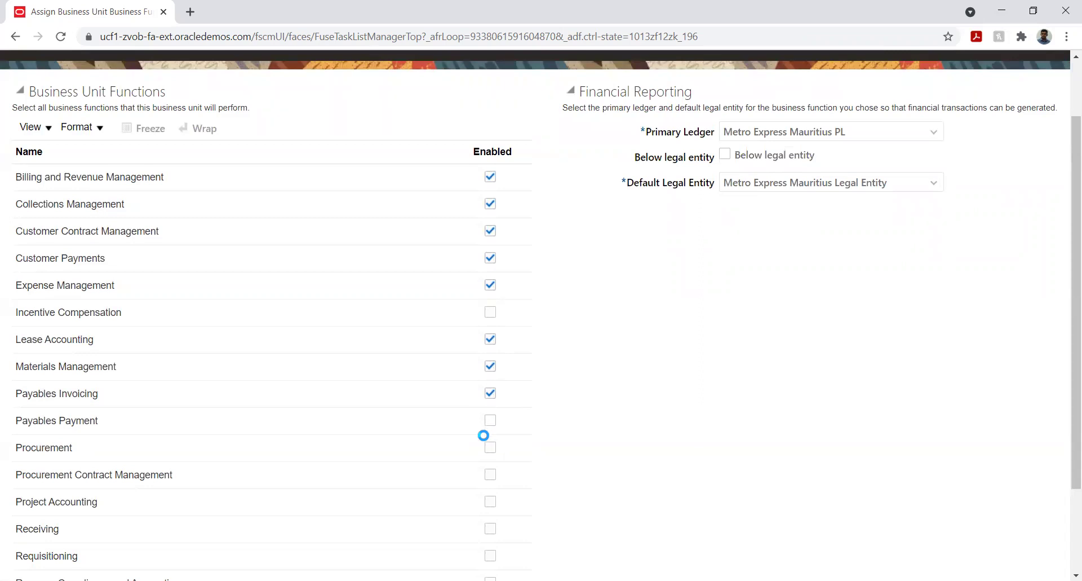
- Enable Payables Payment, Procurement, Procurement Contract Management, Project Accounting, Receiving, Requisitioning, Revenue Compliance and Accounting, and Sales for the business unit
left_click(489, 422)
left_click(490, 447)
left_click(491, 476)
left_click(491, 502)
left_click(491, 531)
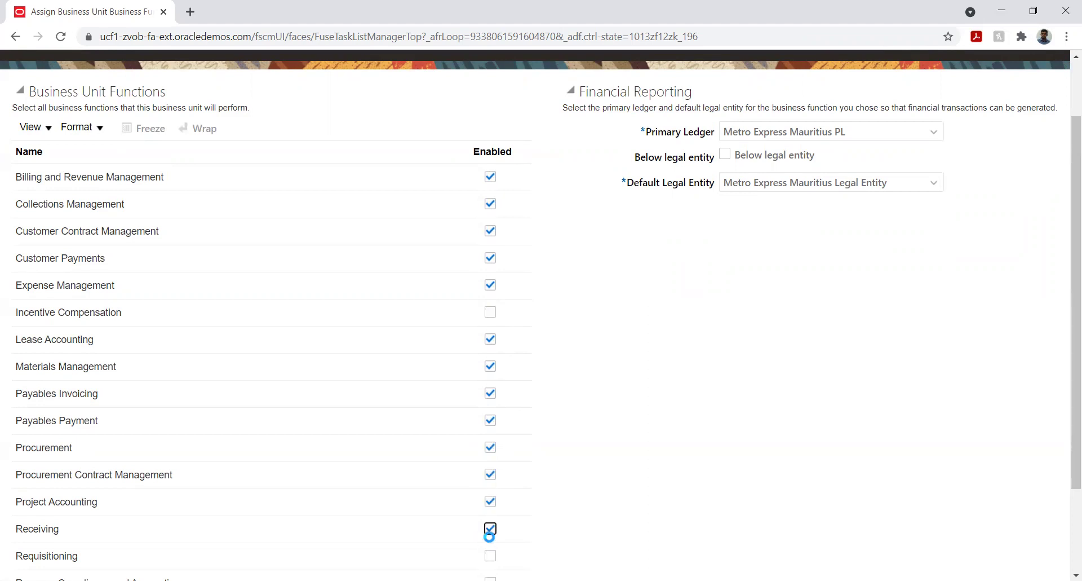
left_click(491, 557)
scroll(556, 415, "down", 2)
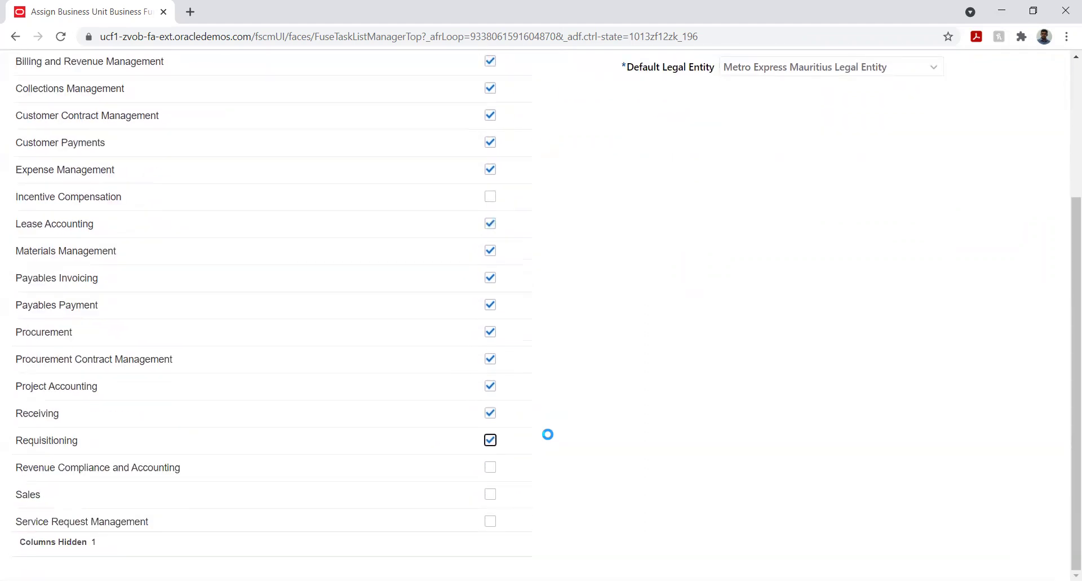
left_click(490, 470)
left_click(491, 494)
- Mark Metro unit two as below legal entity and save the assignment, accepting the warning
scroll(592, 437, "up", 4)
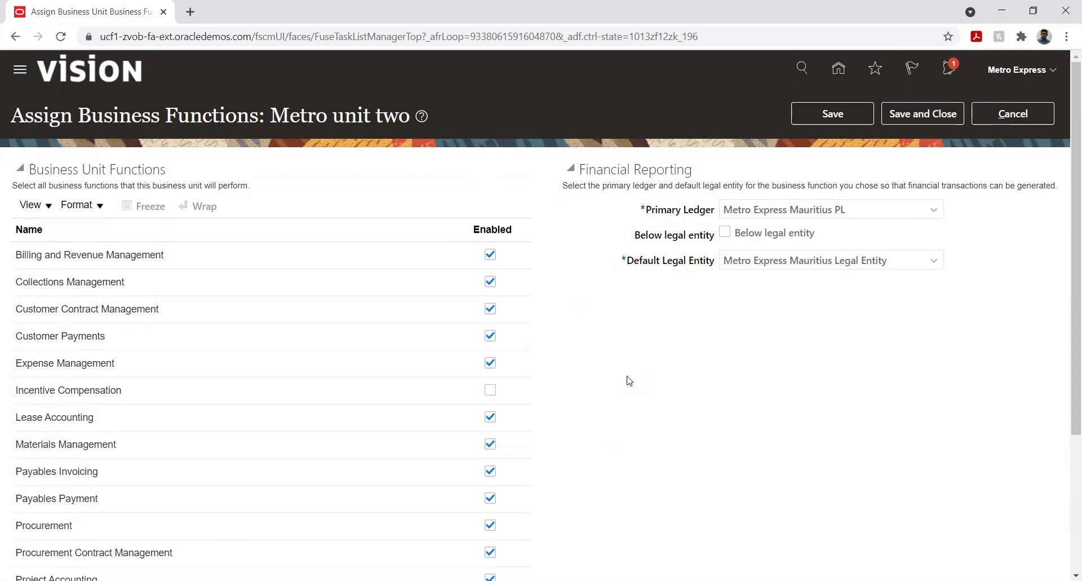
left_click(723, 234)
left_click(820, 118)
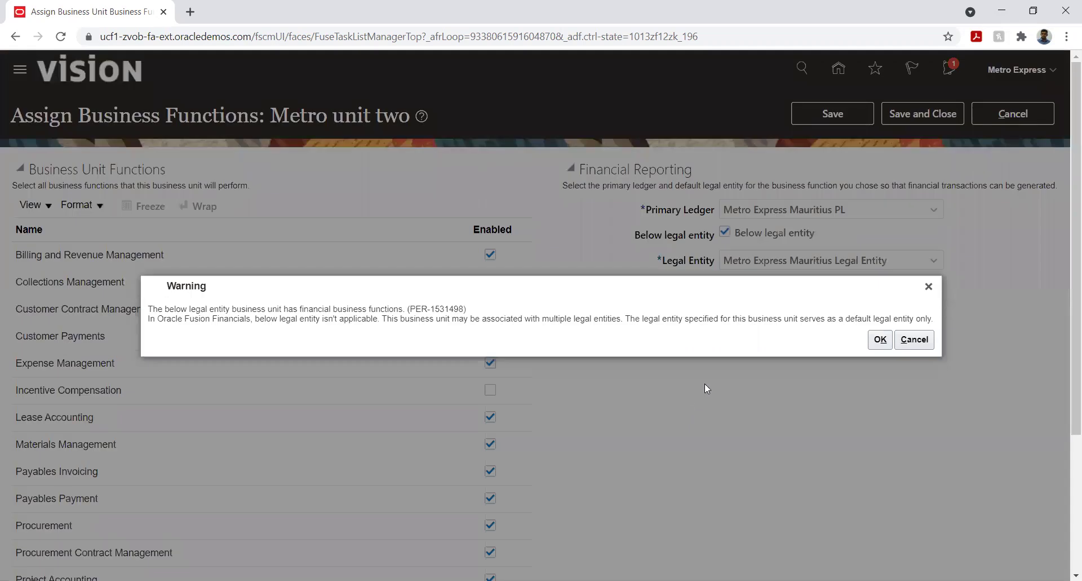
left_click(880, 340)
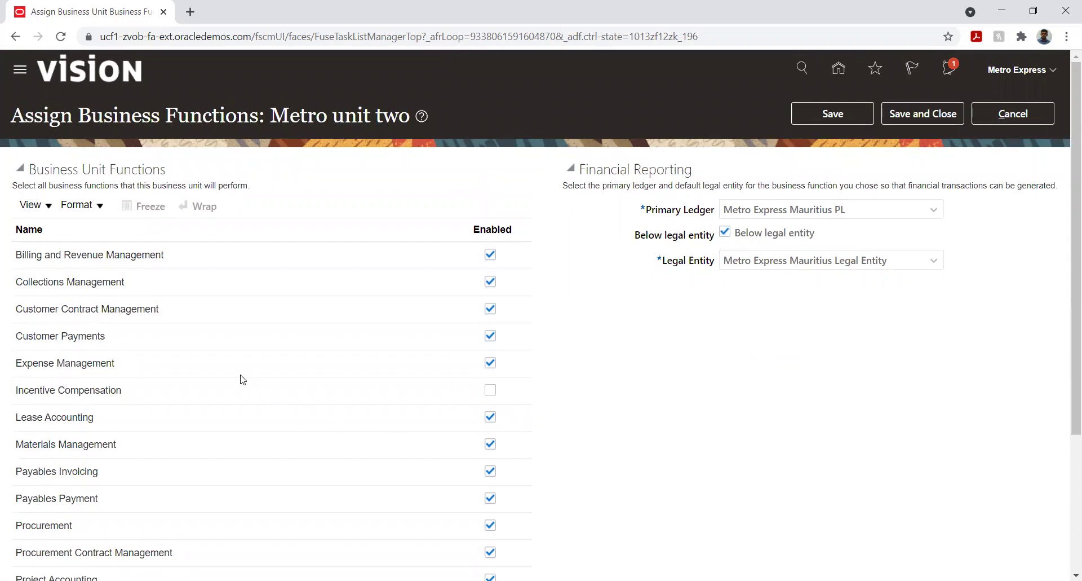
- Review the enabled functions, save the business function assignments again, and close the Metro unit two page
scroll(826, 358, "down", 3)
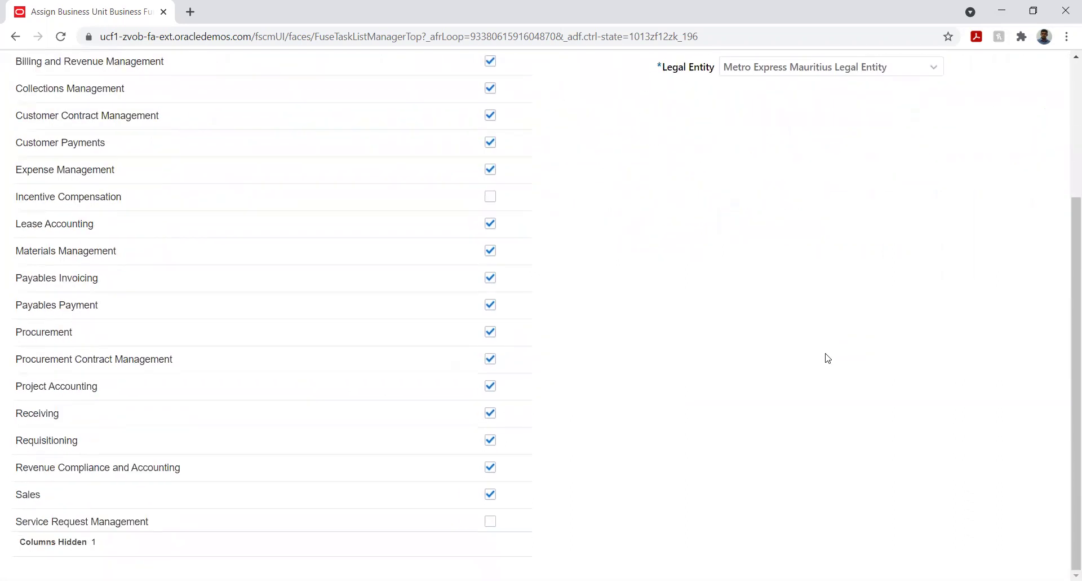
scroll(825, 356, "up", 3)
left_click(832, 119)
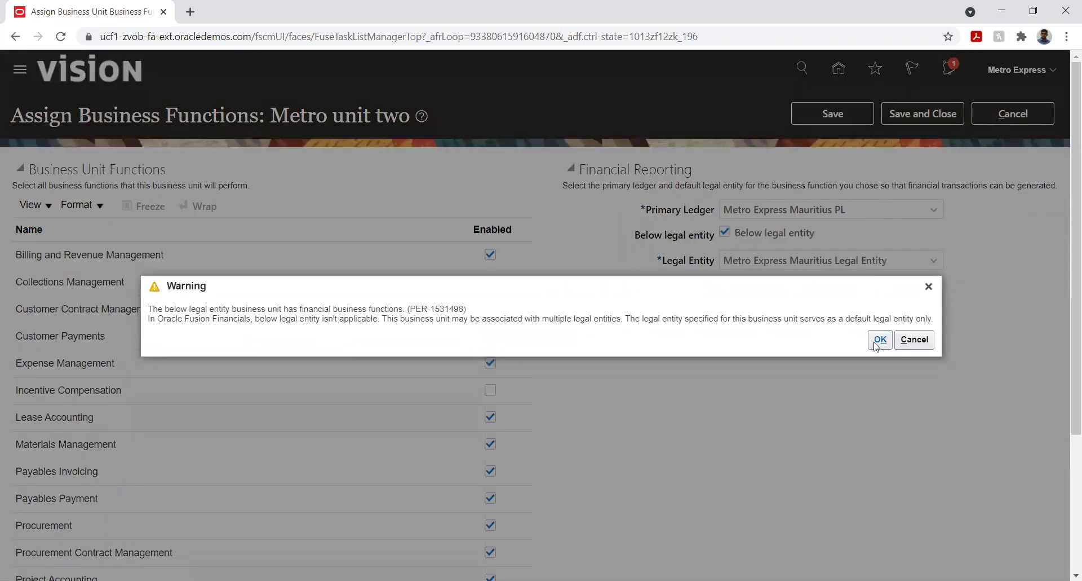
left_click(878, 340)
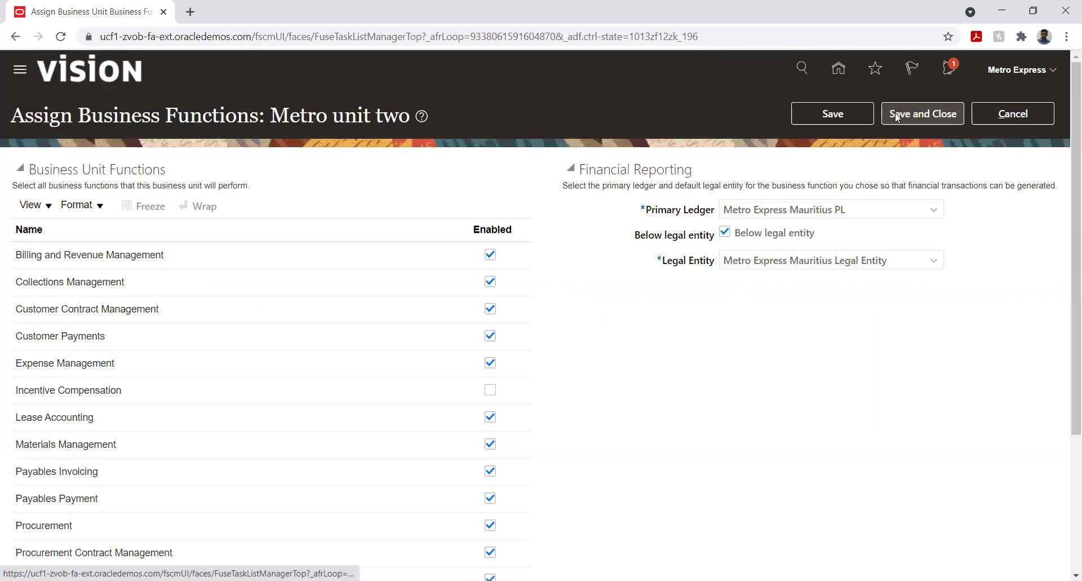
left_click(896, 117)
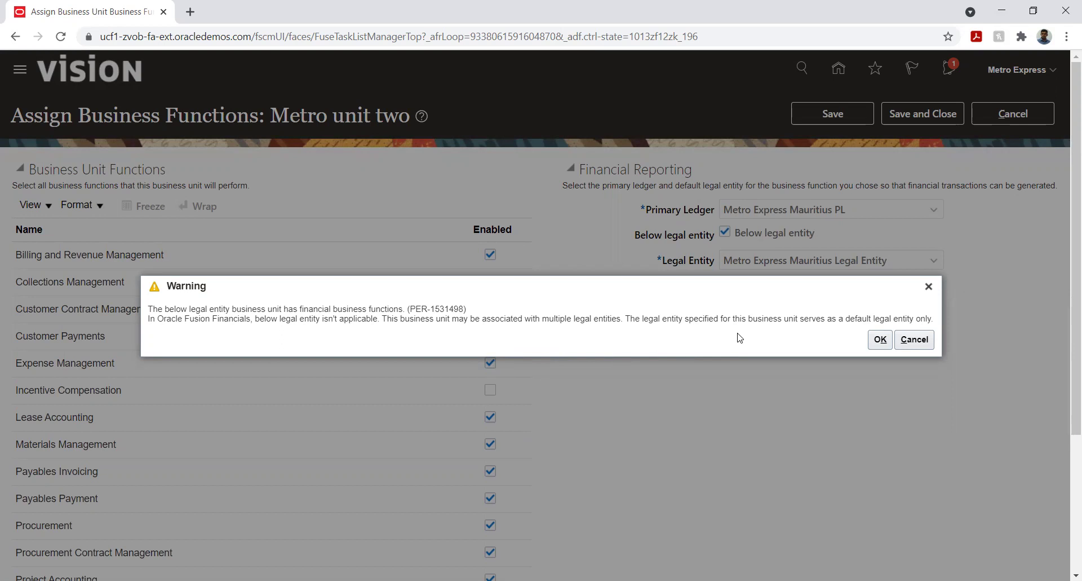
left_click(882, 338)
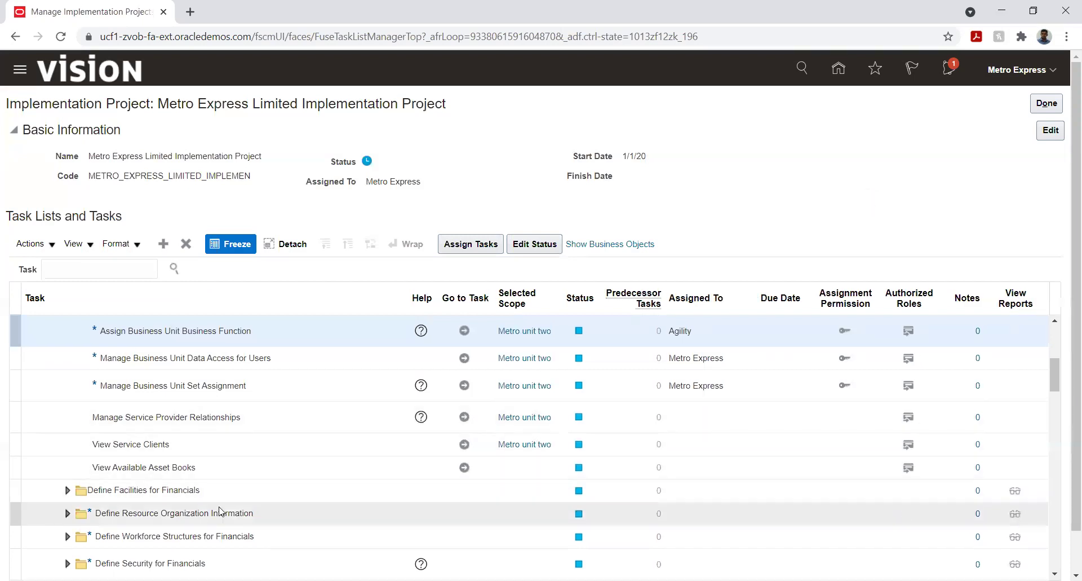
- Go to the Manage Business Unit Data Access for Users task and enter user Metro Express with the Accounts Receivable Manager role
left_click(463, 358)
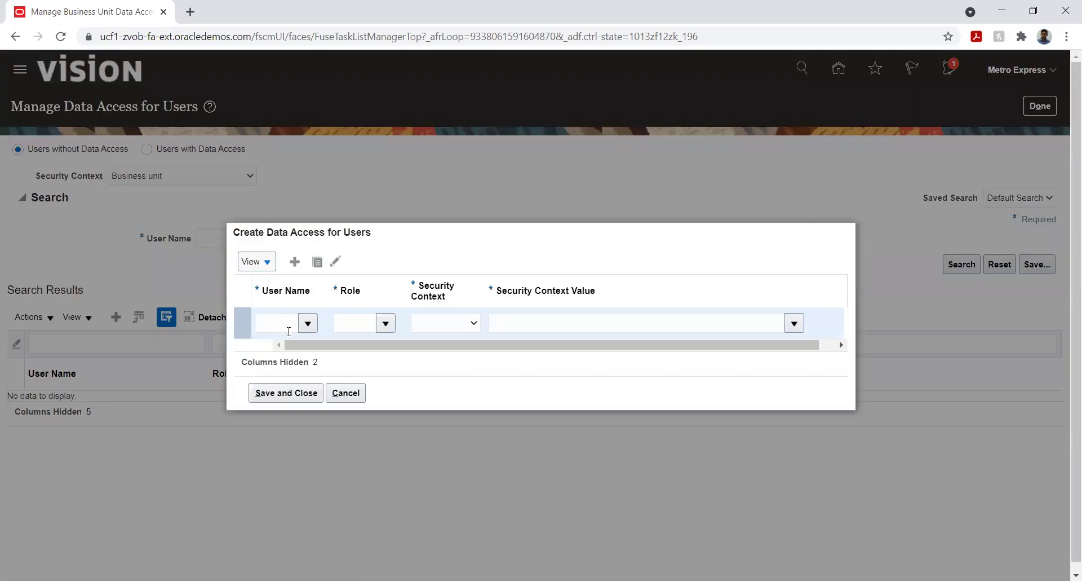
left_click(285, 329)
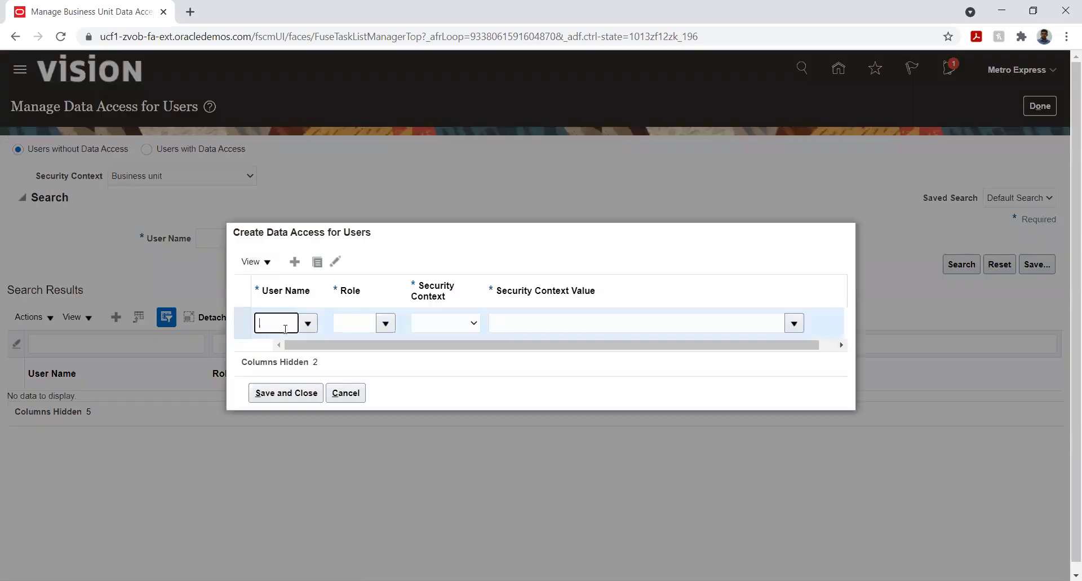
type("Met")
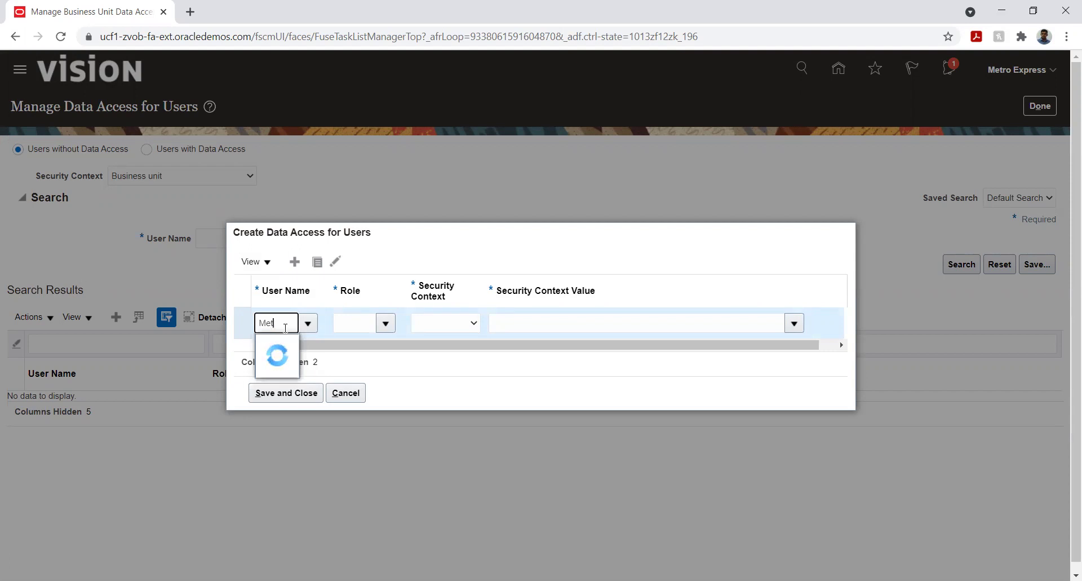
left_click(289, 344)
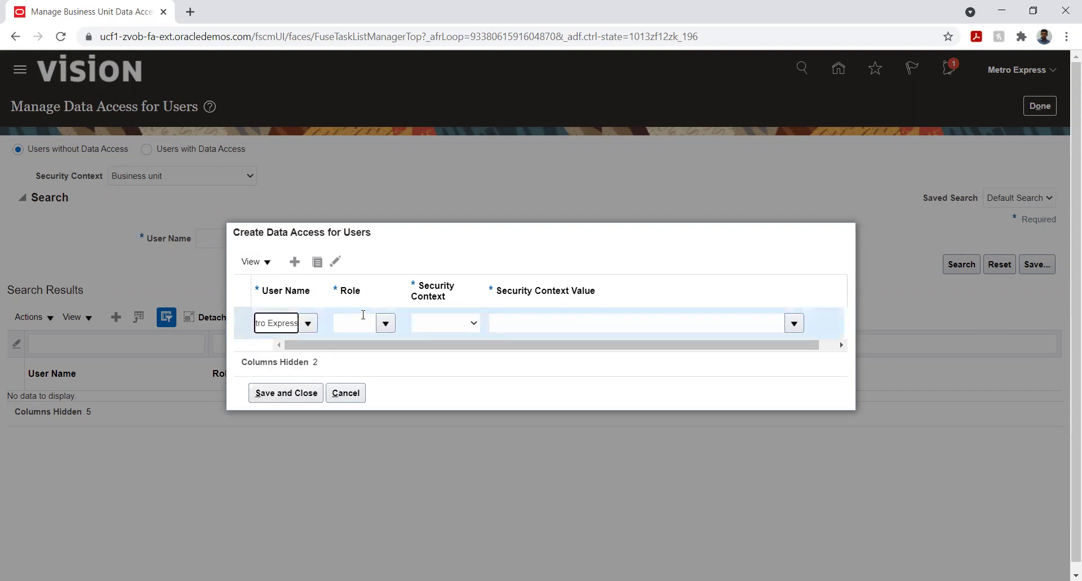
left_click(386, 325)
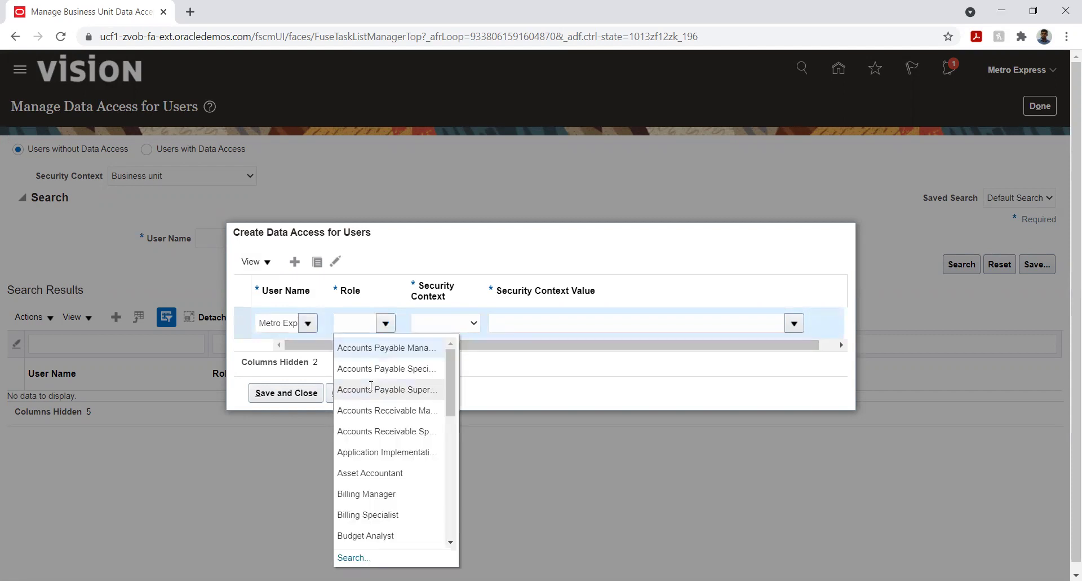
left_click(380, 409)
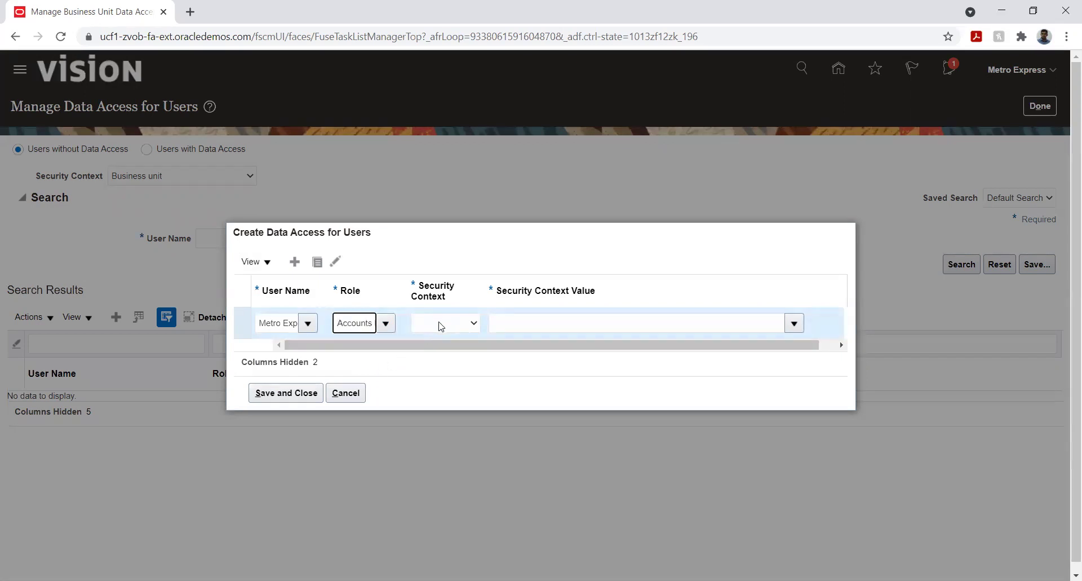
- Set the data access row's security context to Reference data set with the value Metro Unit two
left_click(454, 323)
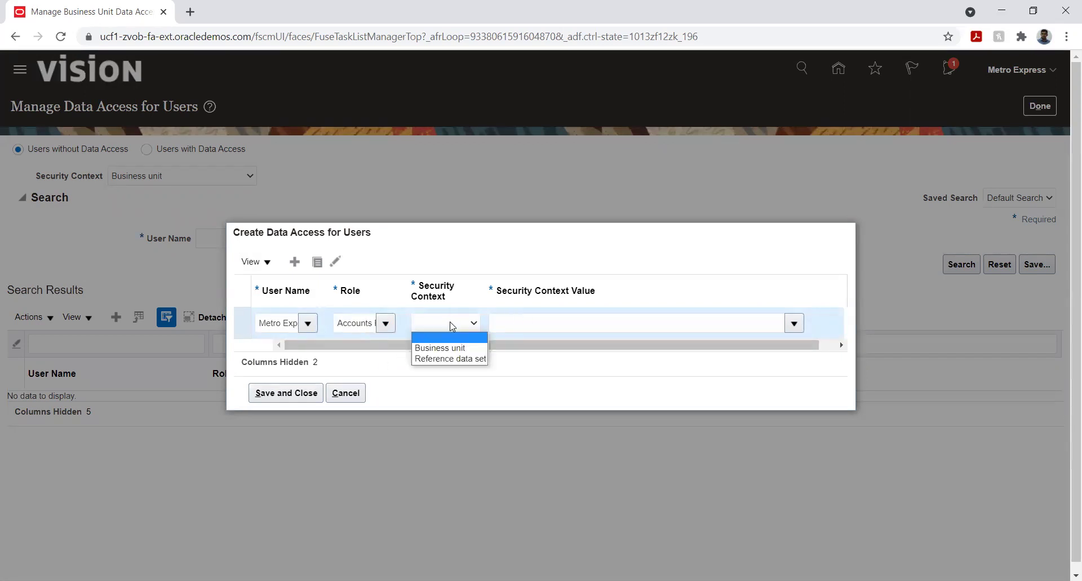
left_click(448, 358)
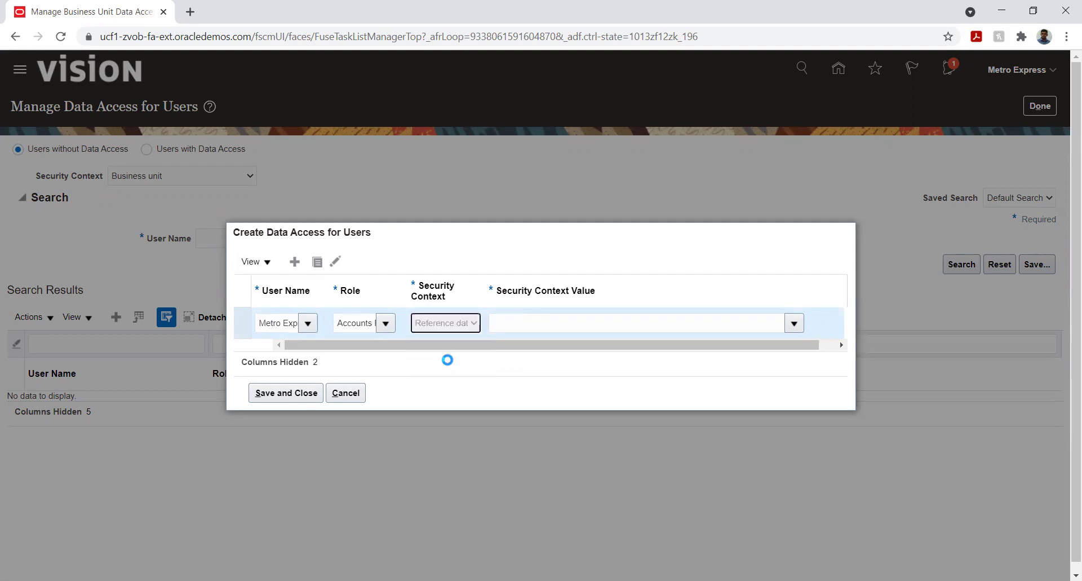
left_click(535, 324)
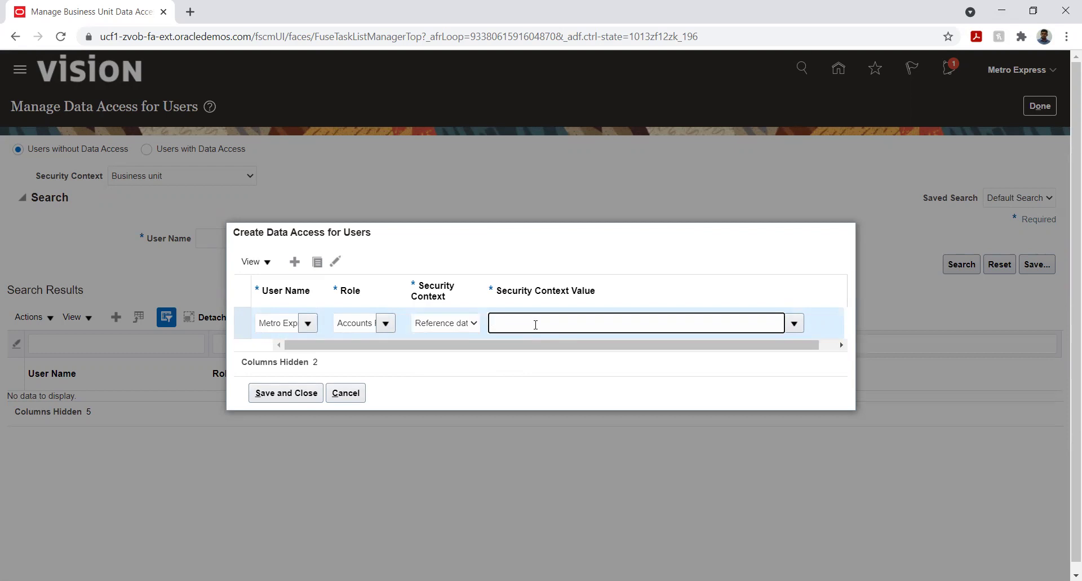
type("Met")
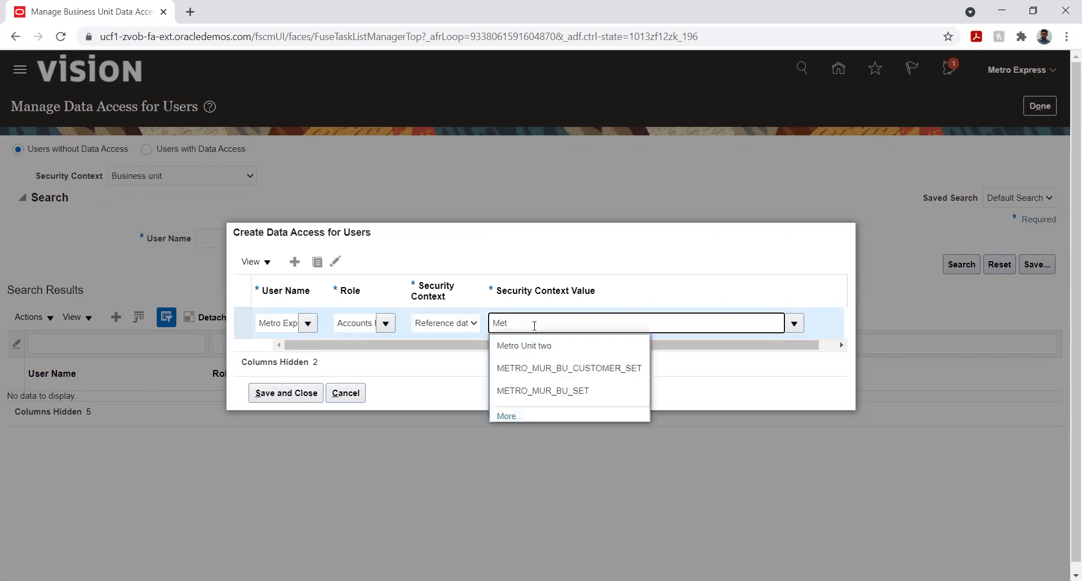
left_click(534, 345)
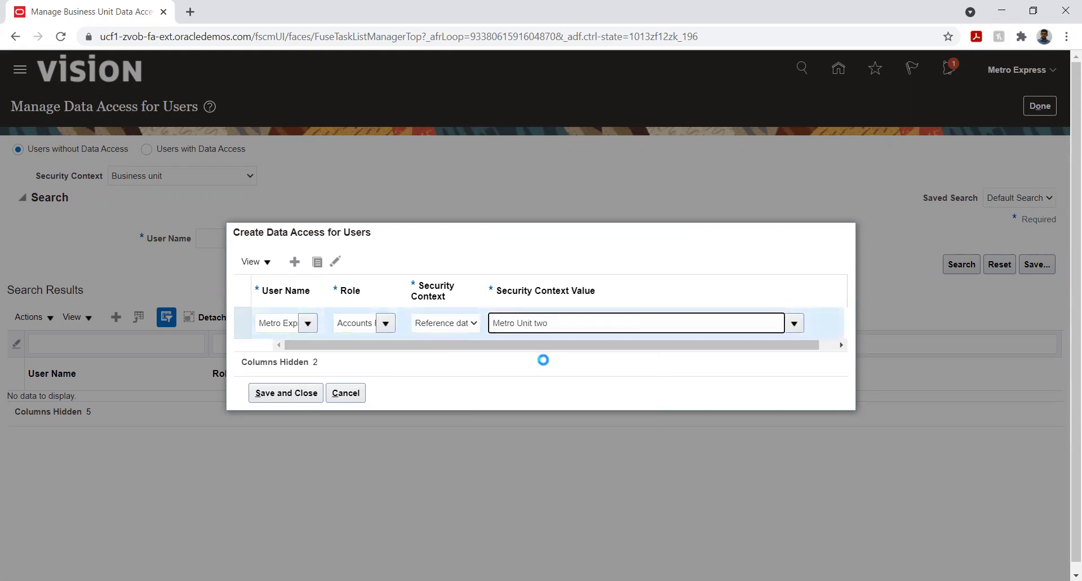
- Add a second data access row for user Metro Express with the Accounts Receivable Specialist role
left_click(294, 261)
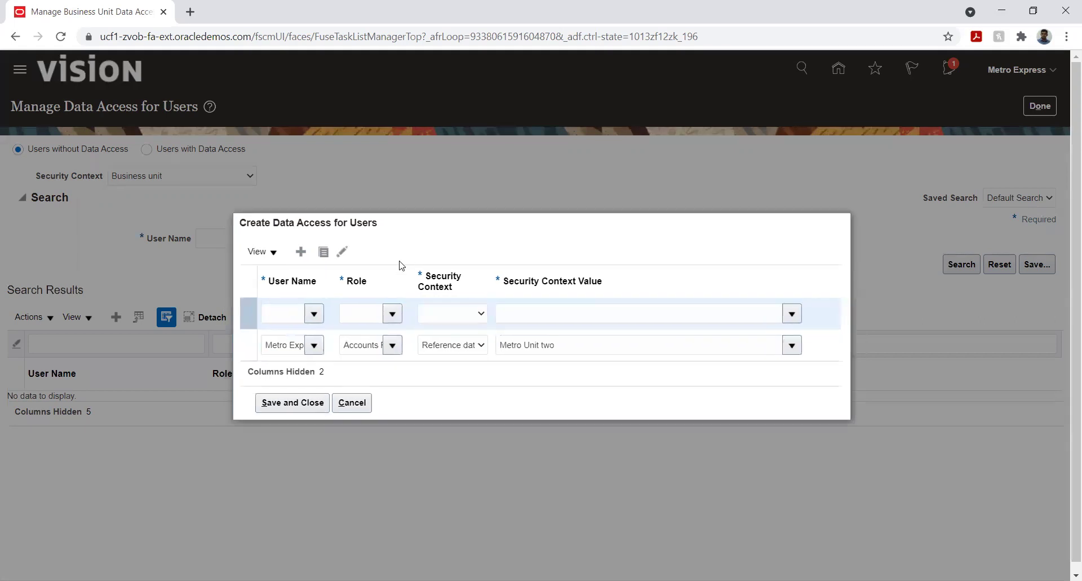
left_click(283, 315)
type("Metr")
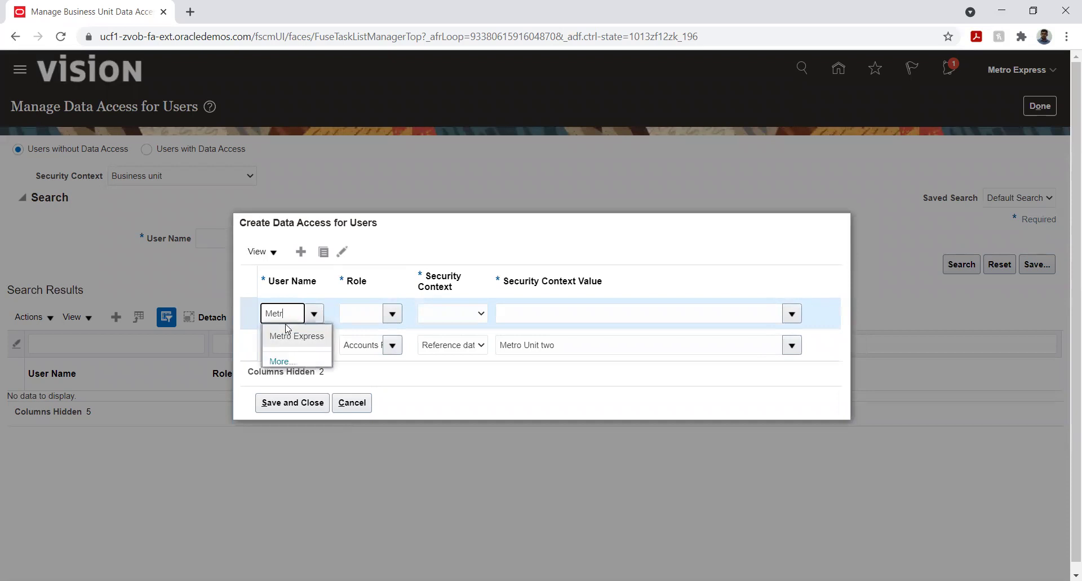
left_click(293, 336)
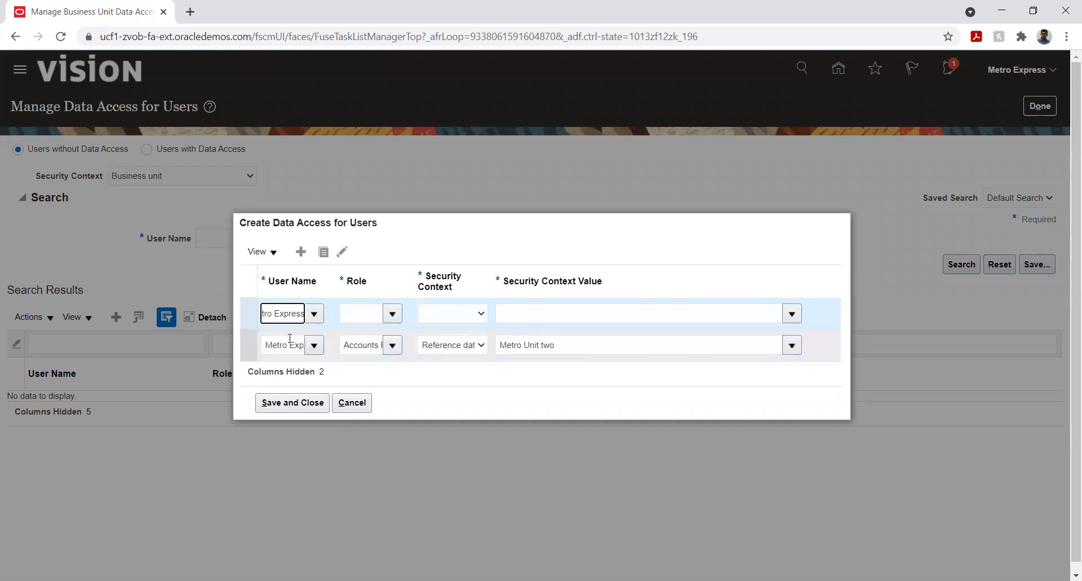
left_click(357, 313)
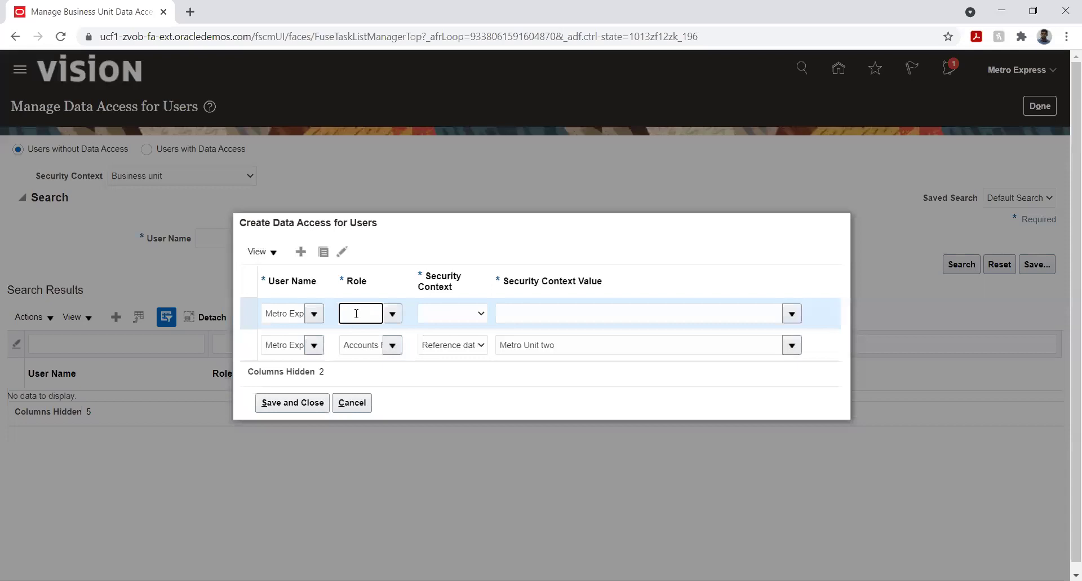
type("Acc")
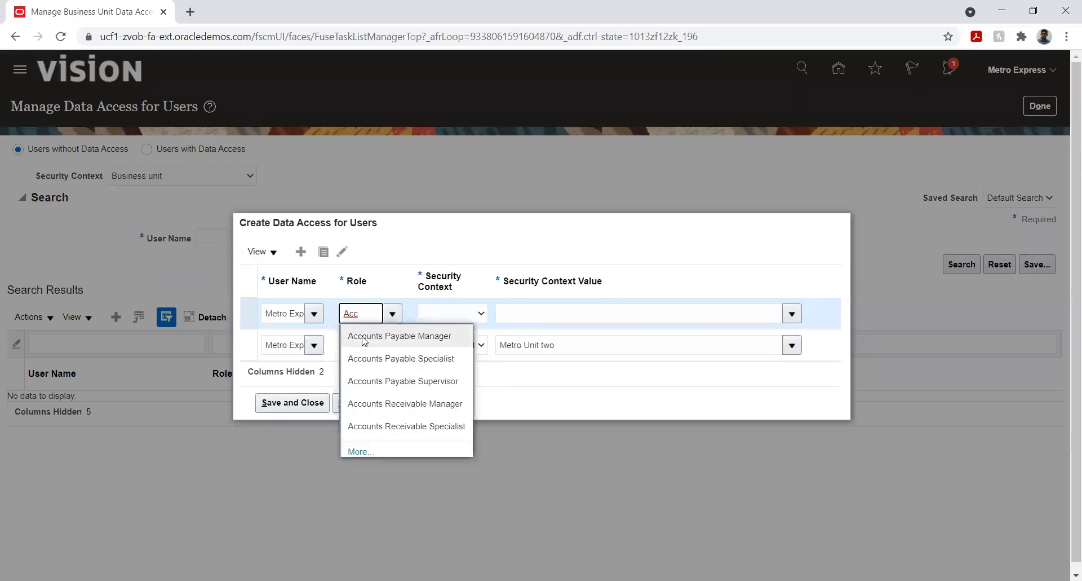
left_click(389, 425)
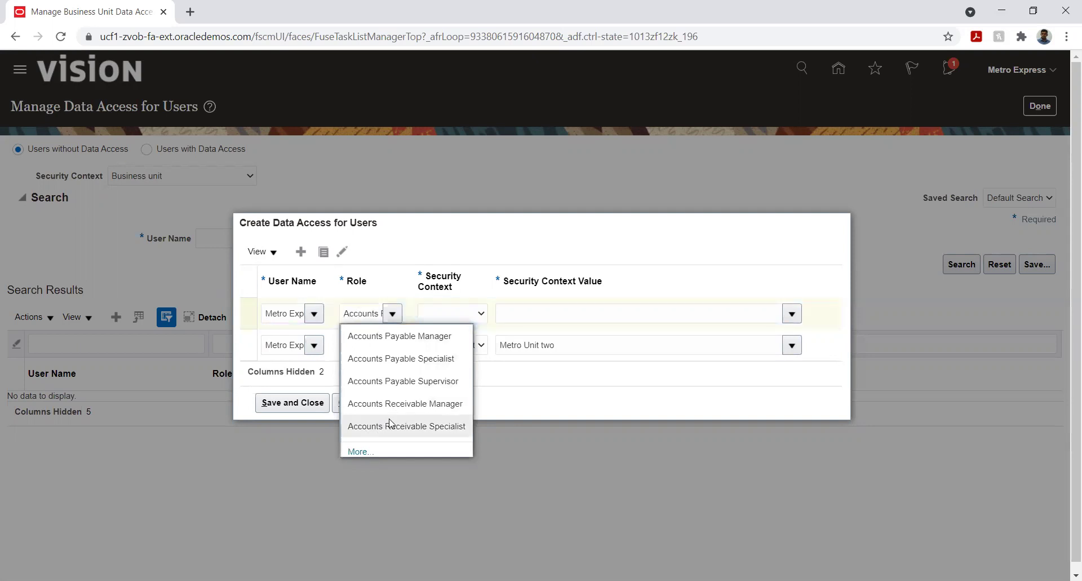
- Set the new row's security context to Reference data set with the value Metro Unit two, then save and leave the data access task
left_click(461, 314)
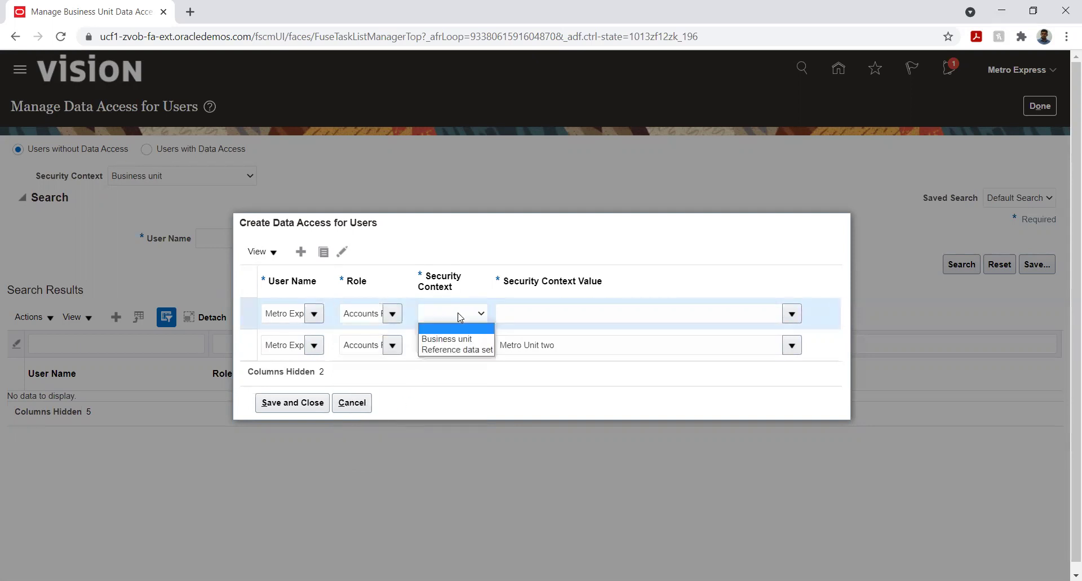
left_click(456, 350)
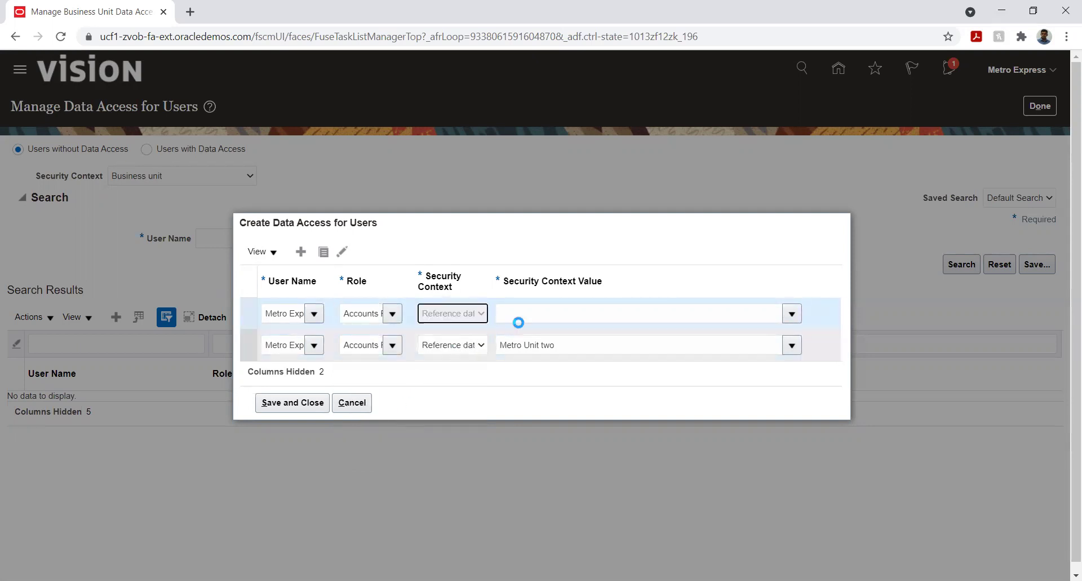
left_click(562, 311)
type("Met")
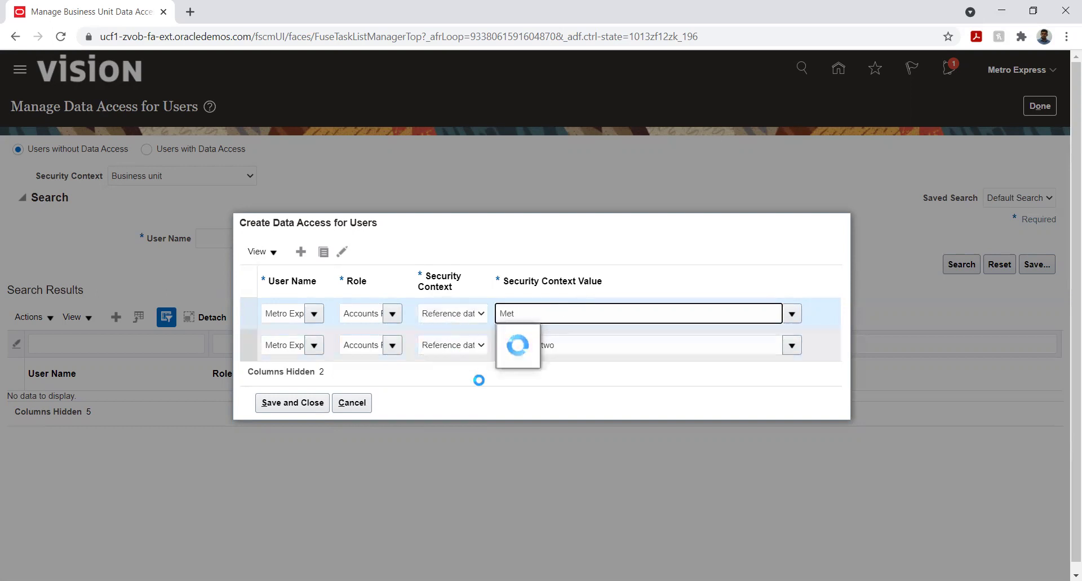
left_click(581, 341)
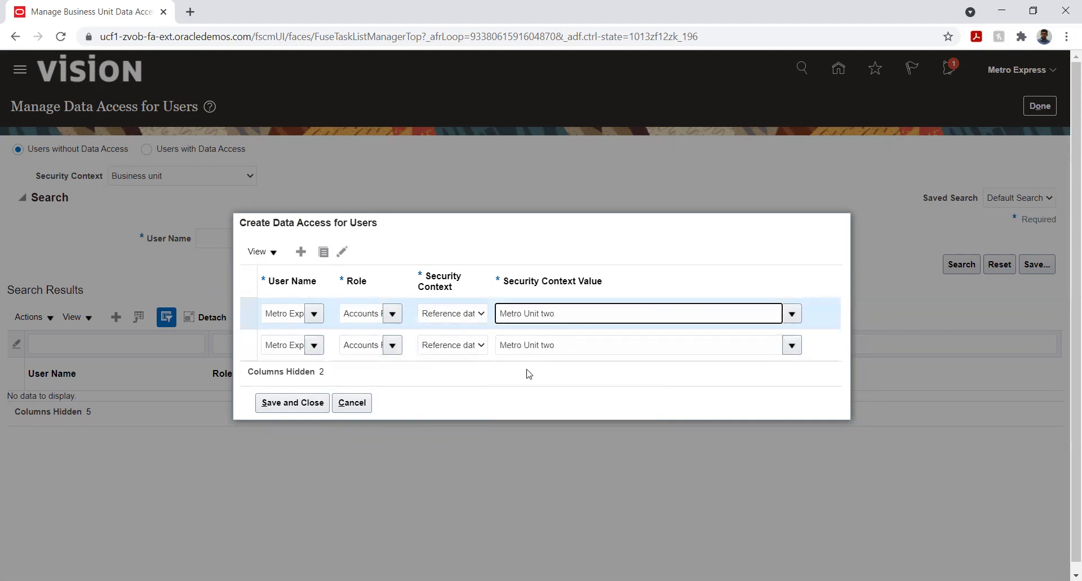
left_click(292, 402)
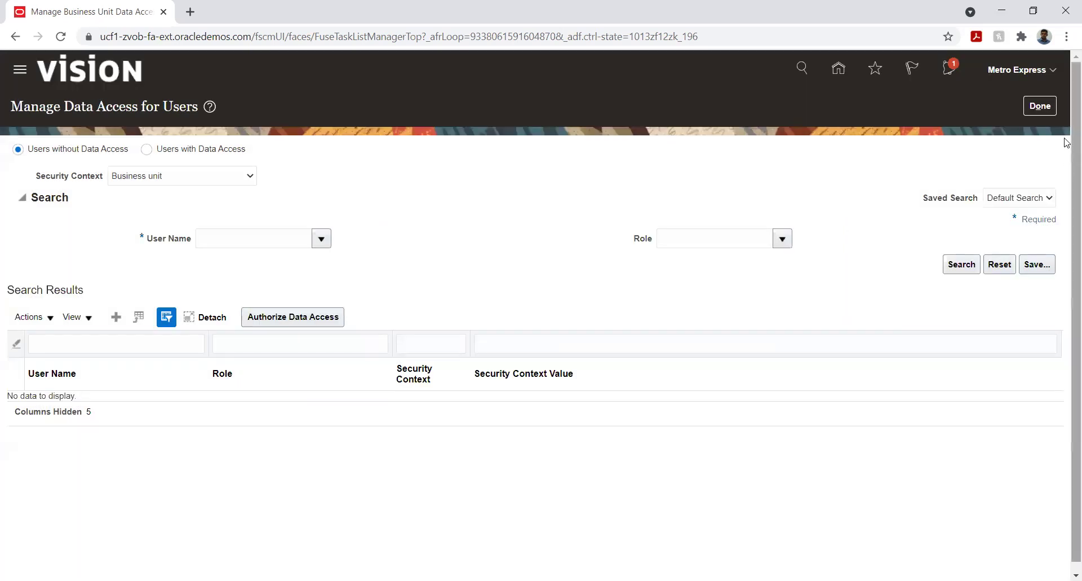
left_click(1042, 106)
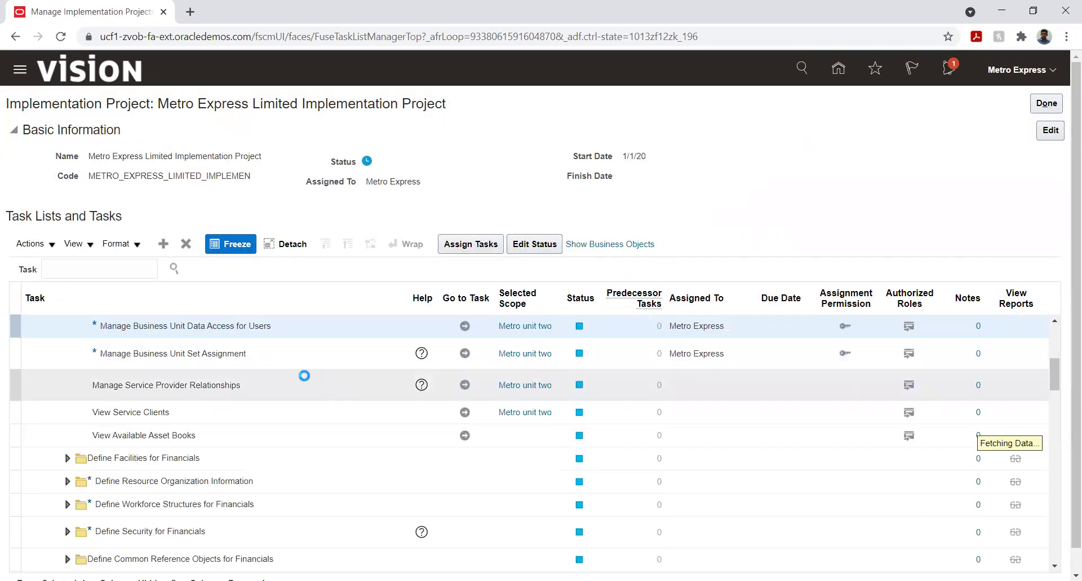
- Go to the Manage Receivables System Options task and start creating a new system options record
scroll(166, 414, "down", 8)
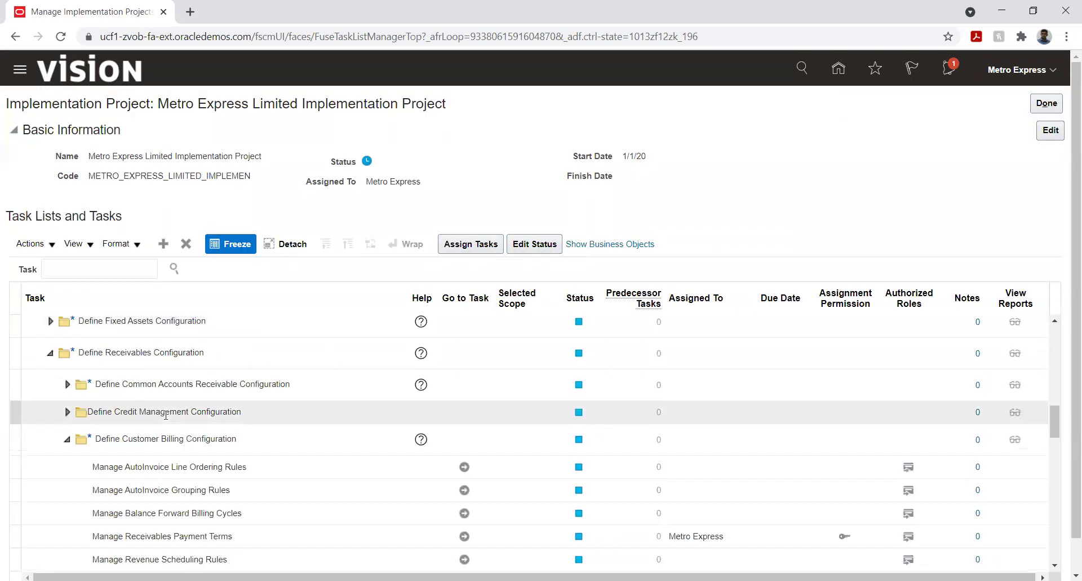
scroll(166, 414, "down", 5)
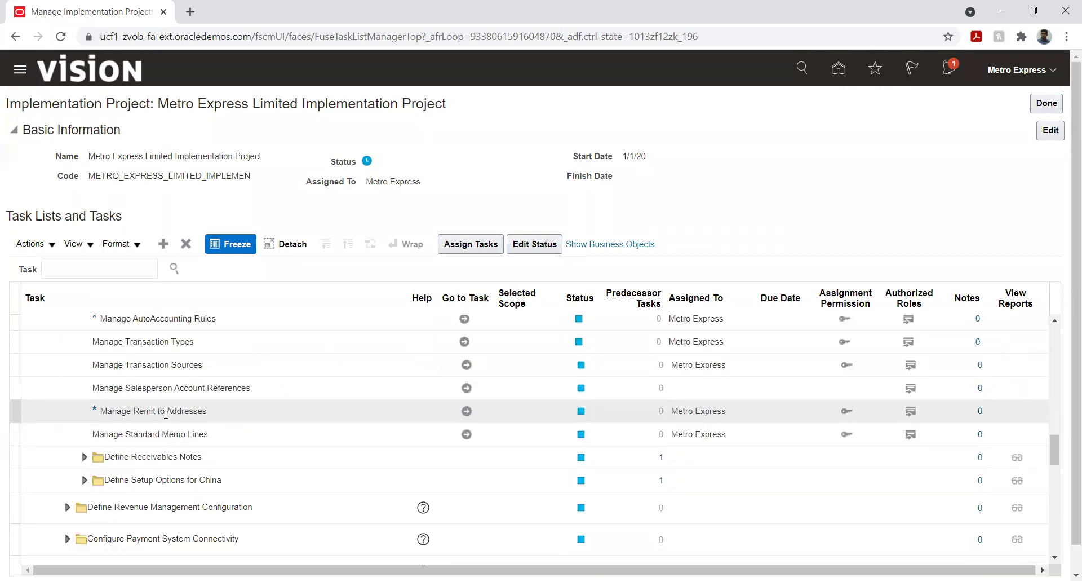
scroll(166, 415, "down", 3)
scroll(166, 415, "down", 2)
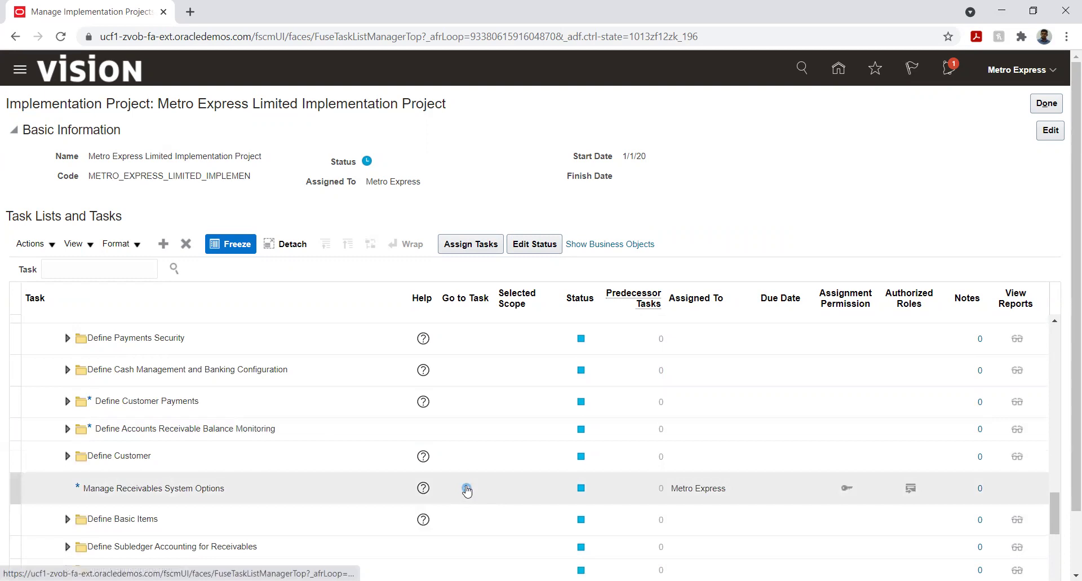
left_click(466, 487)
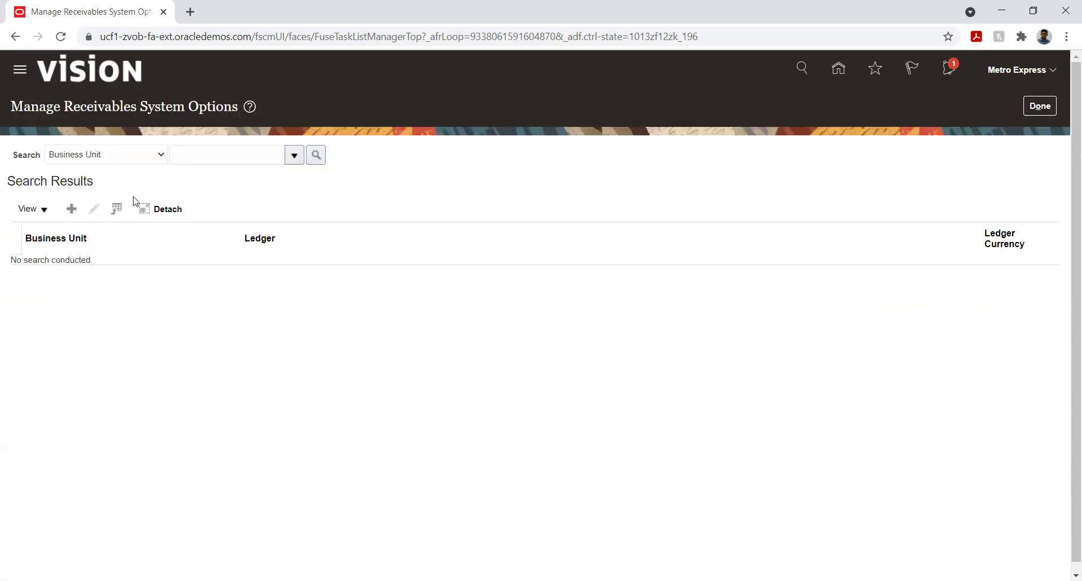
left_click(72, 208)
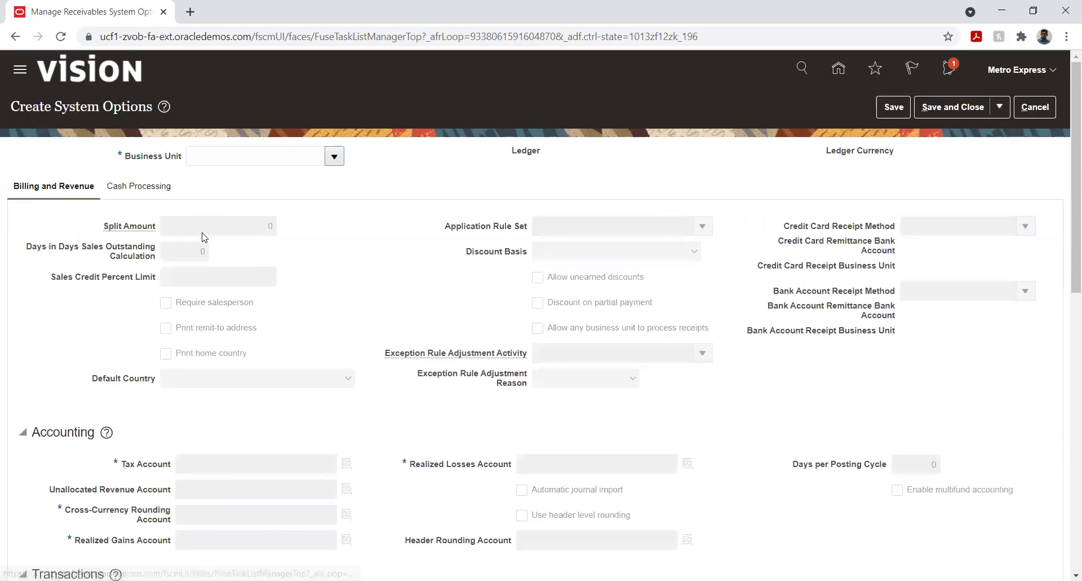
- Search for and select Metro unit two as the business unit of the new system options
left_click(334, 157)
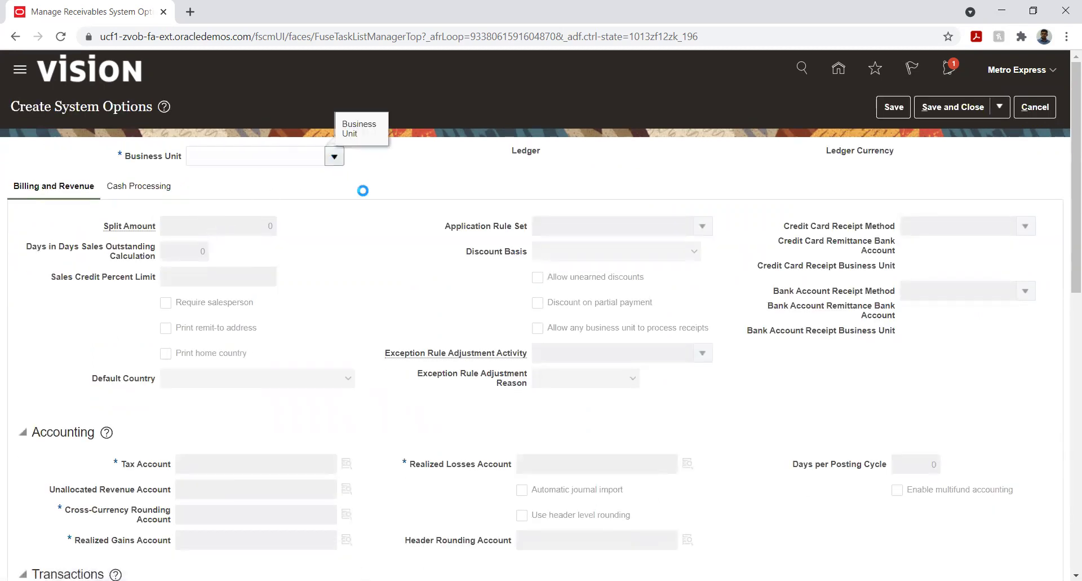
left_click(292, 156)
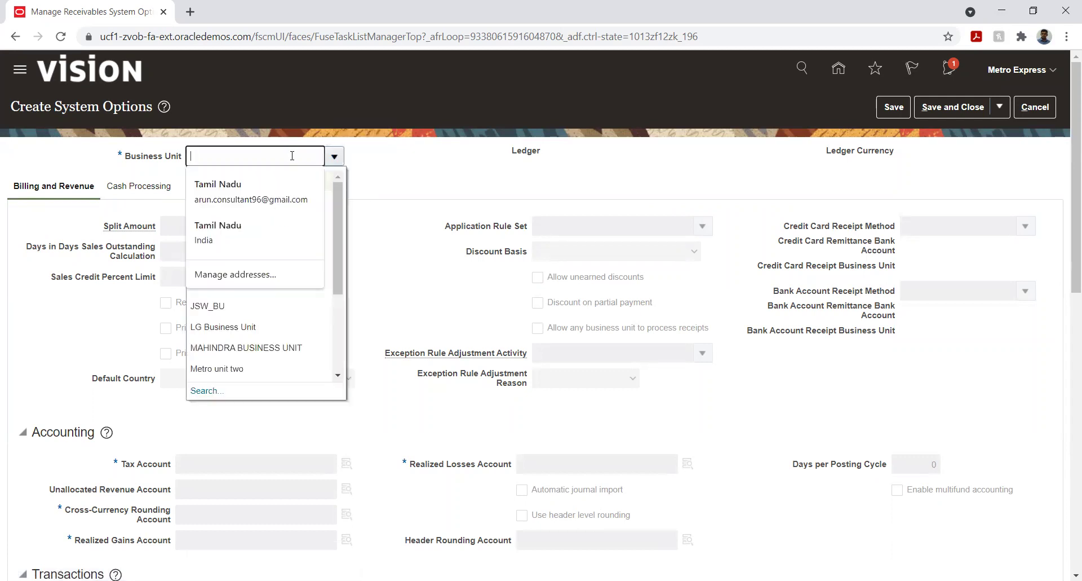
type("Met")
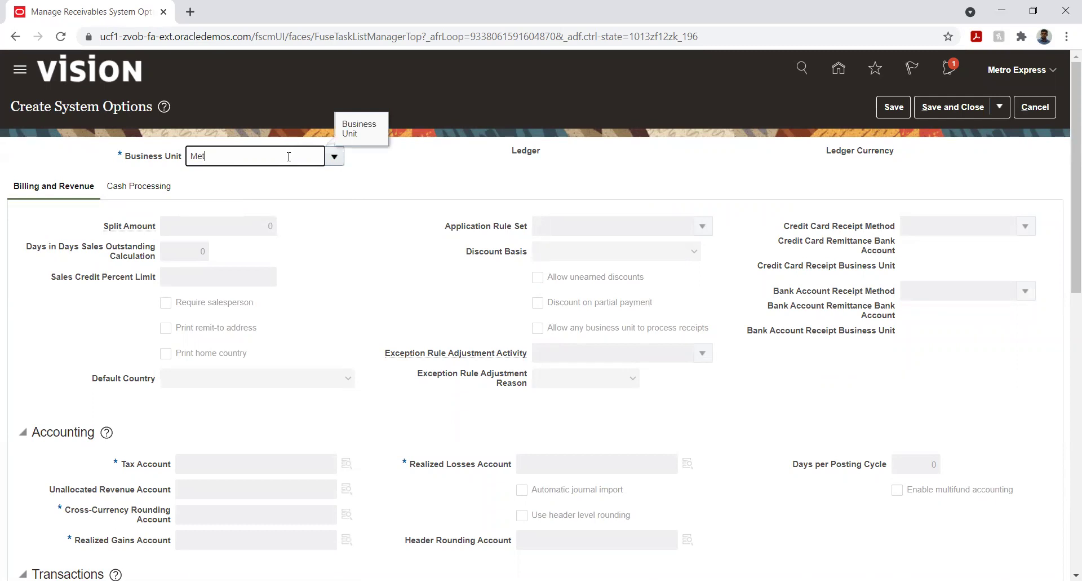
left_click(333, 160)
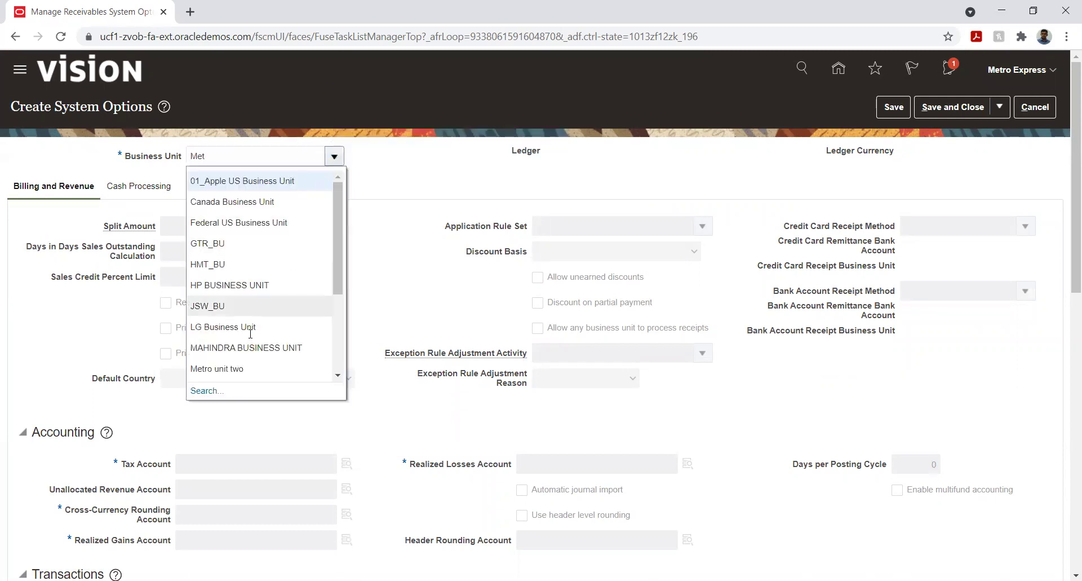
left_click(207, 391)
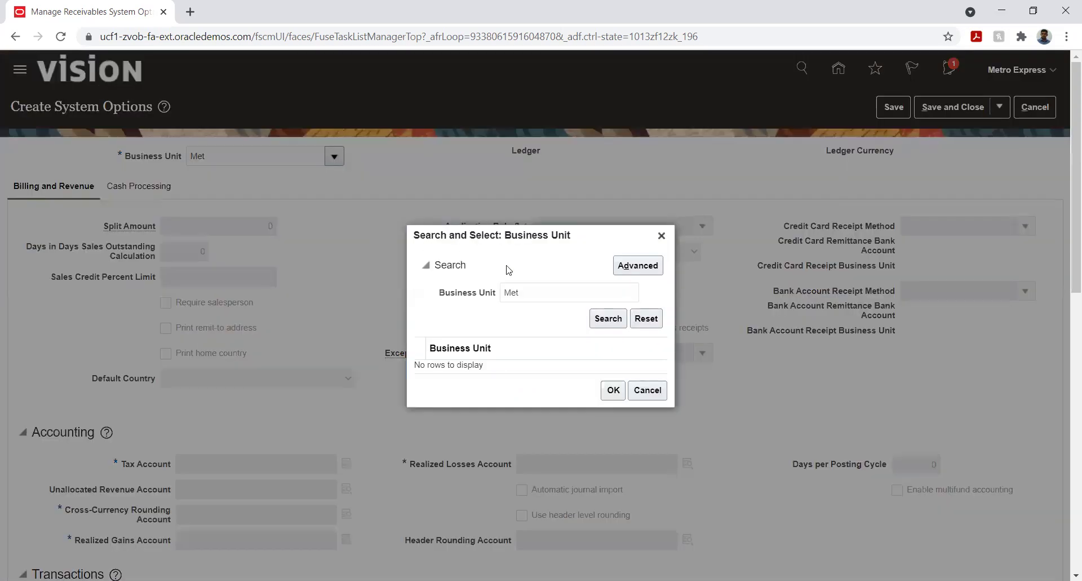
left_click(607, 319)
double_click(564, 293)
key("BackSpace")
left_click(620, 325)
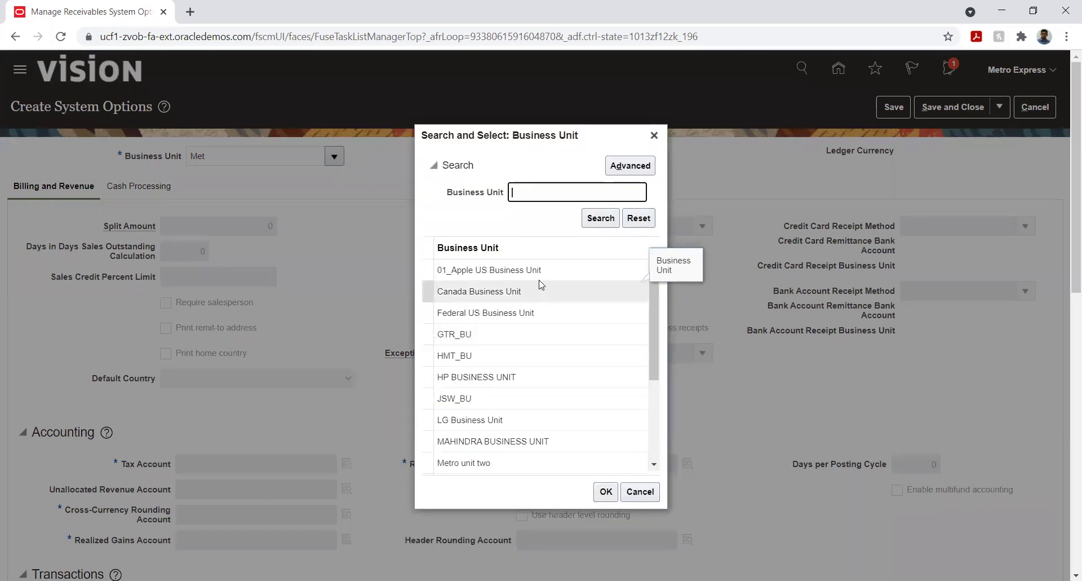
scroll(486, 369, "down", 2)
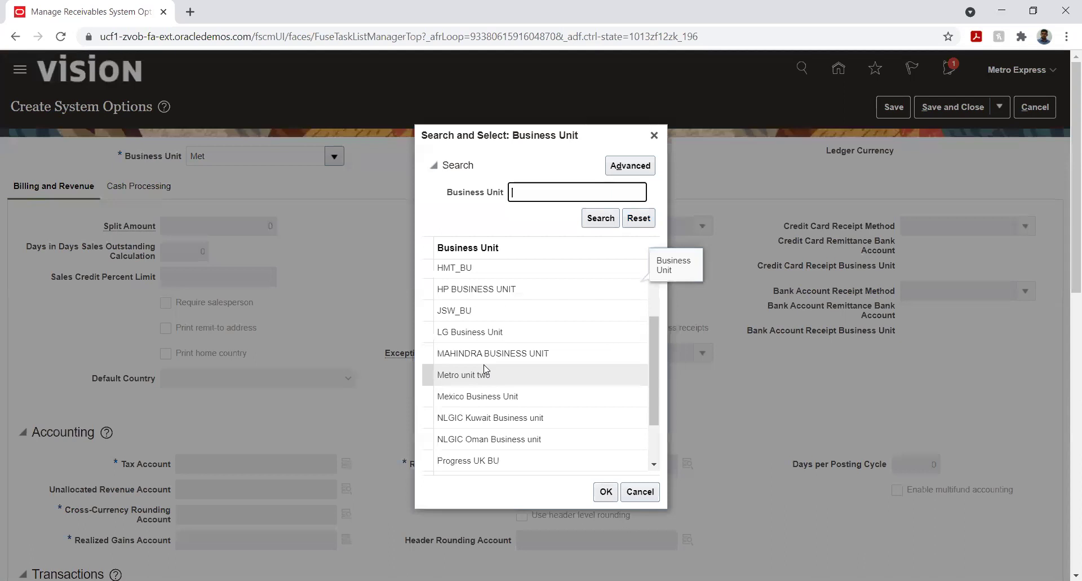
left_click(510, 379)
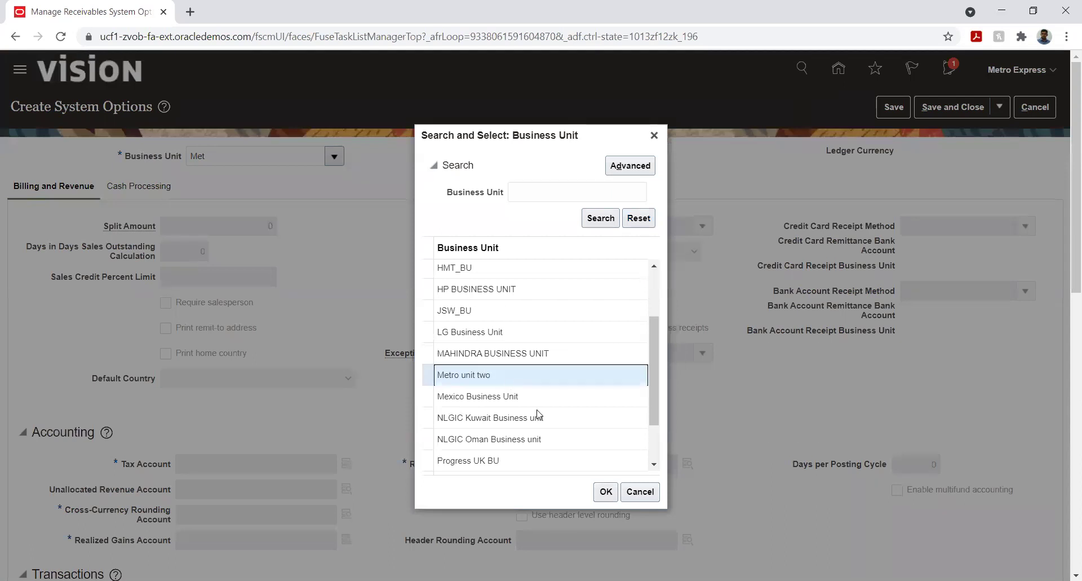
left_click(597, 491)
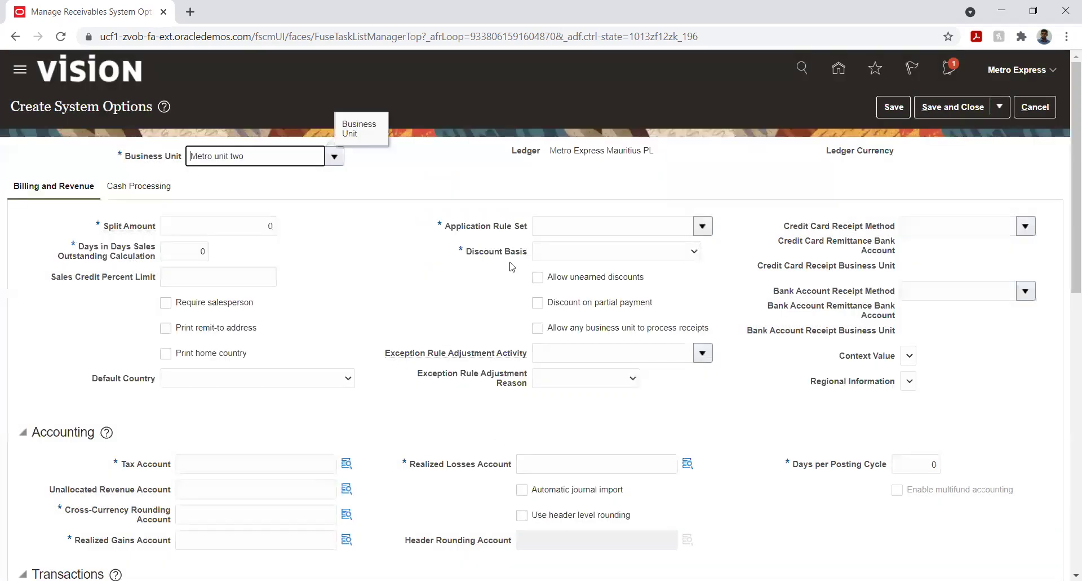
- Set the application rule set to Prorate All and the discount basis to Invoice Amount
left_click(702, 226)
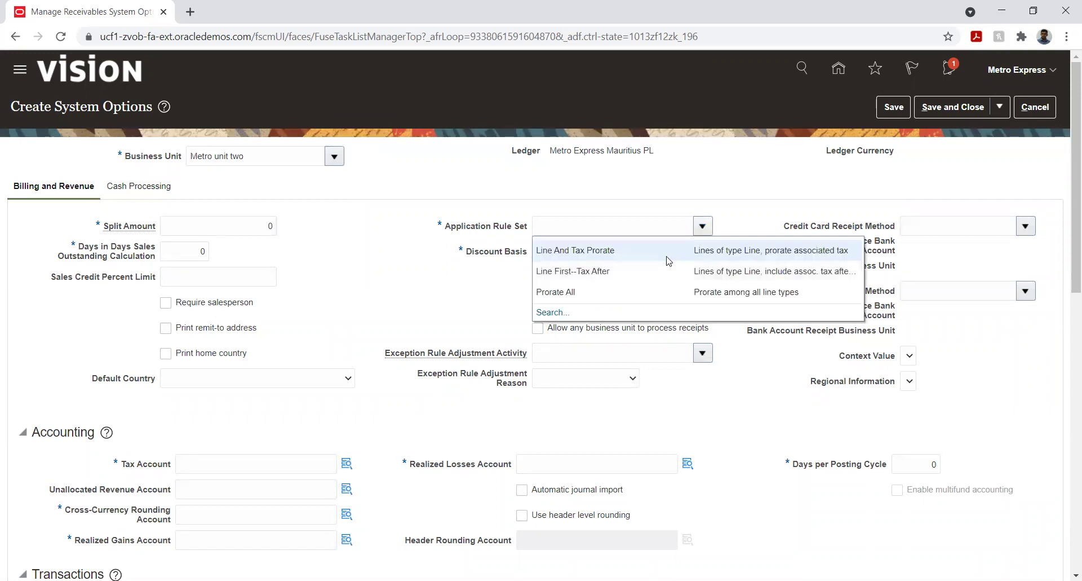
left_click(583, 291)
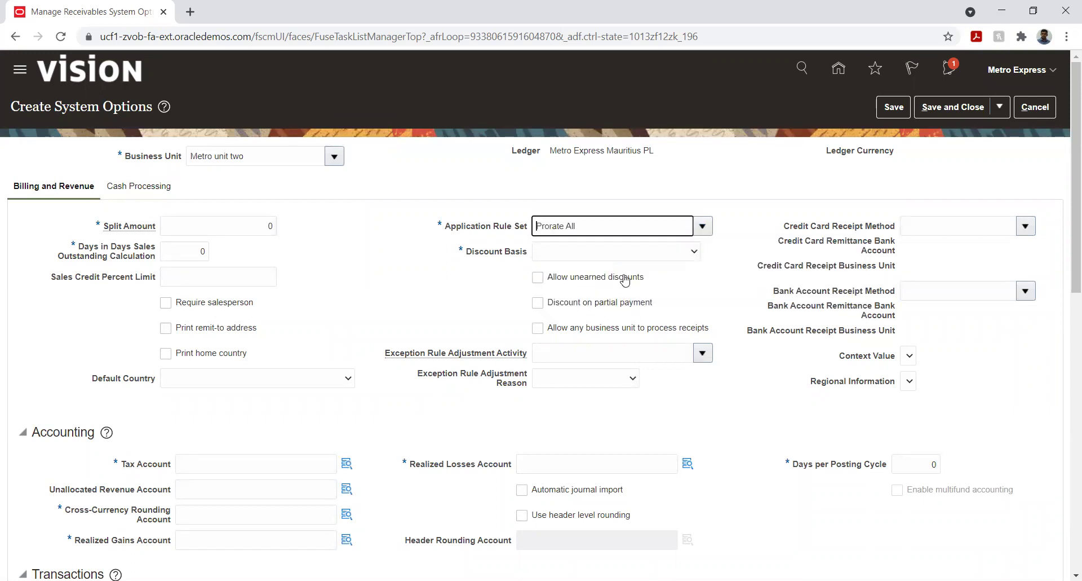
left_click(616, 252)
left_click(595, 276)
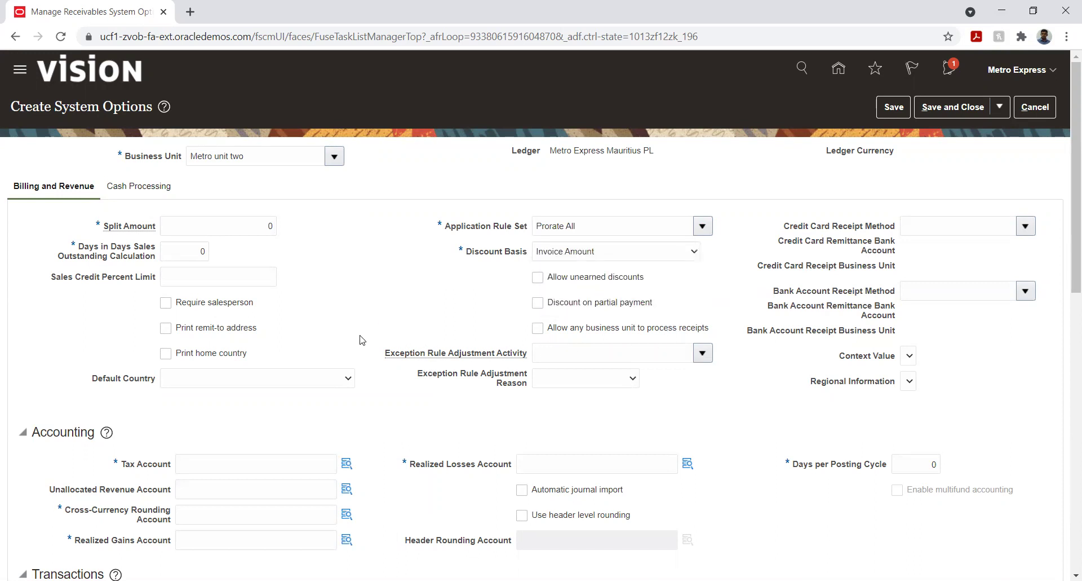
- Open the Tax Account segments and set Company to 01 and Department to 001
scroll(363, 326, "down", 3)
left_click(346, 323)
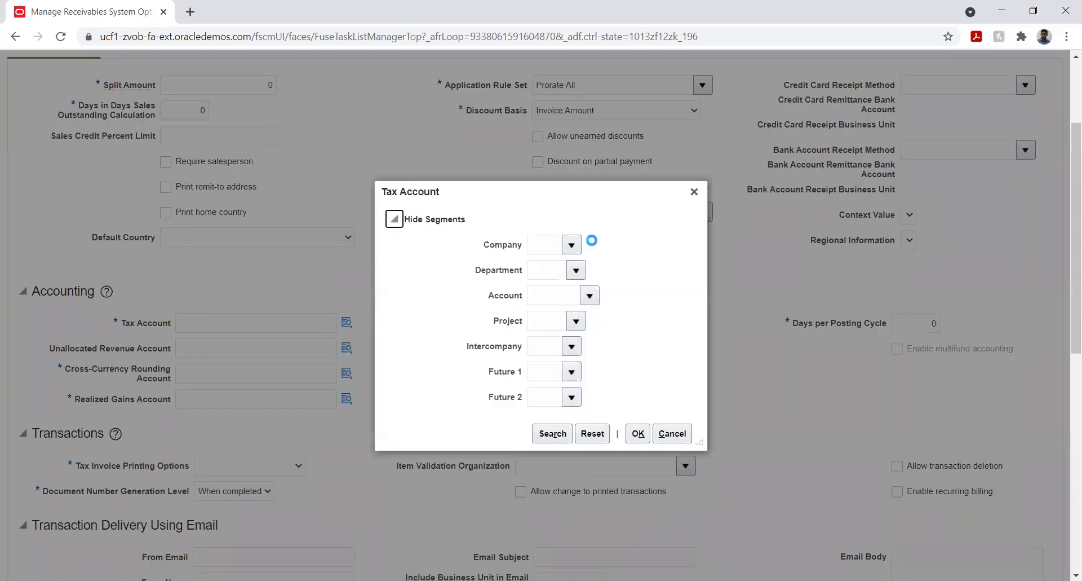
left_click(580, 272)
left_click(577, 271)
type("01")
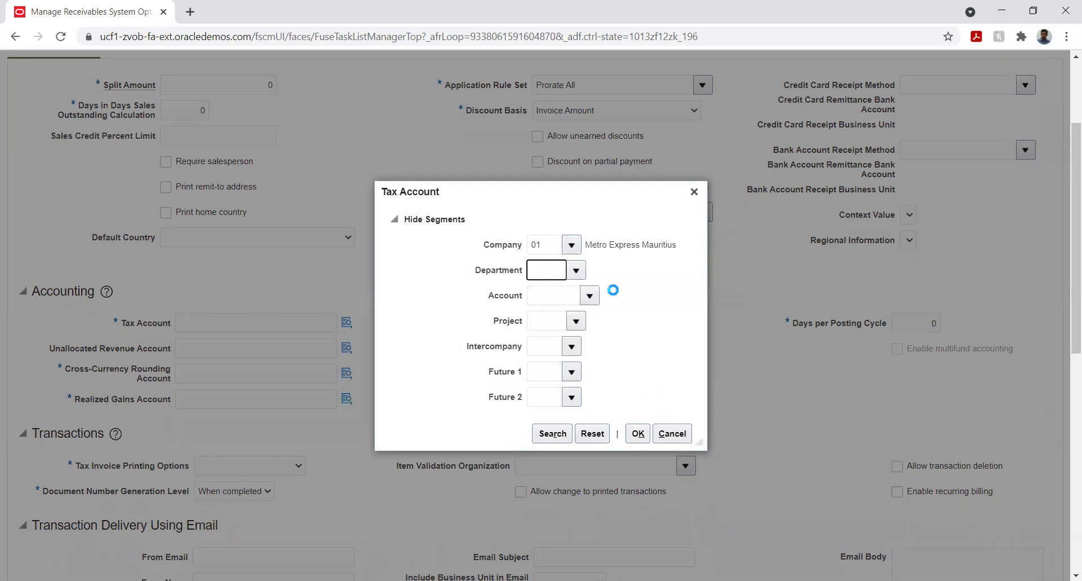
type("001")
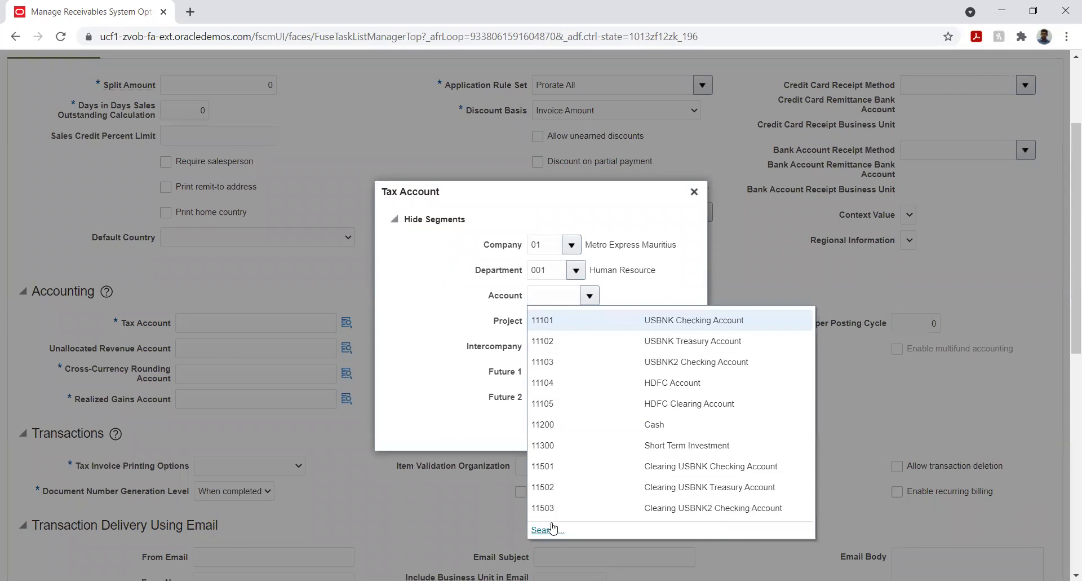
- Search account descriptions for %tax% and choose 25210 Accrued Taxes as the tax account's Account segment
left_click(551, 524)
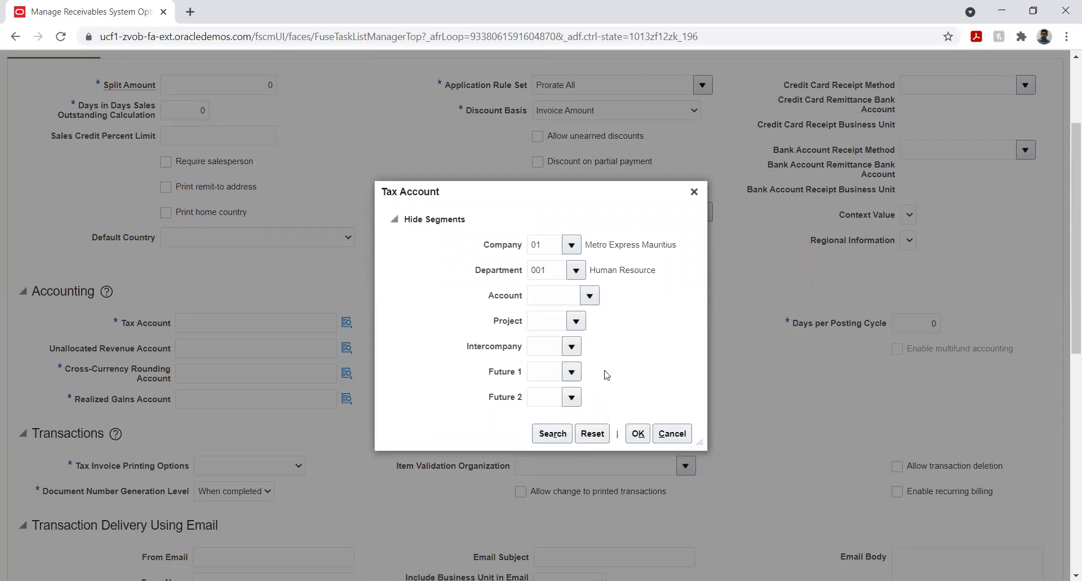
left_click(546, 315)
type("%tax%")
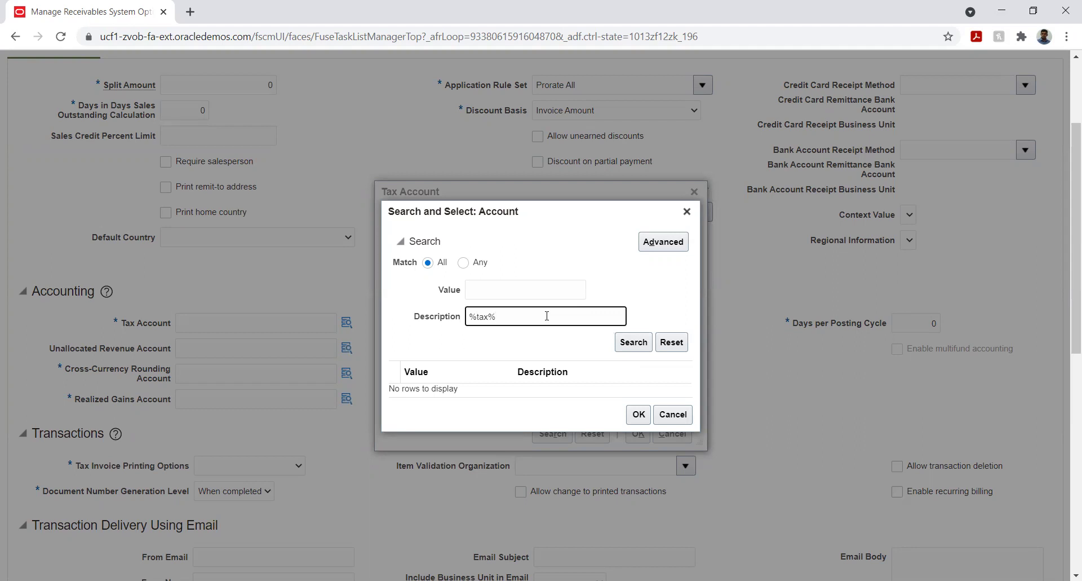
key("Return")
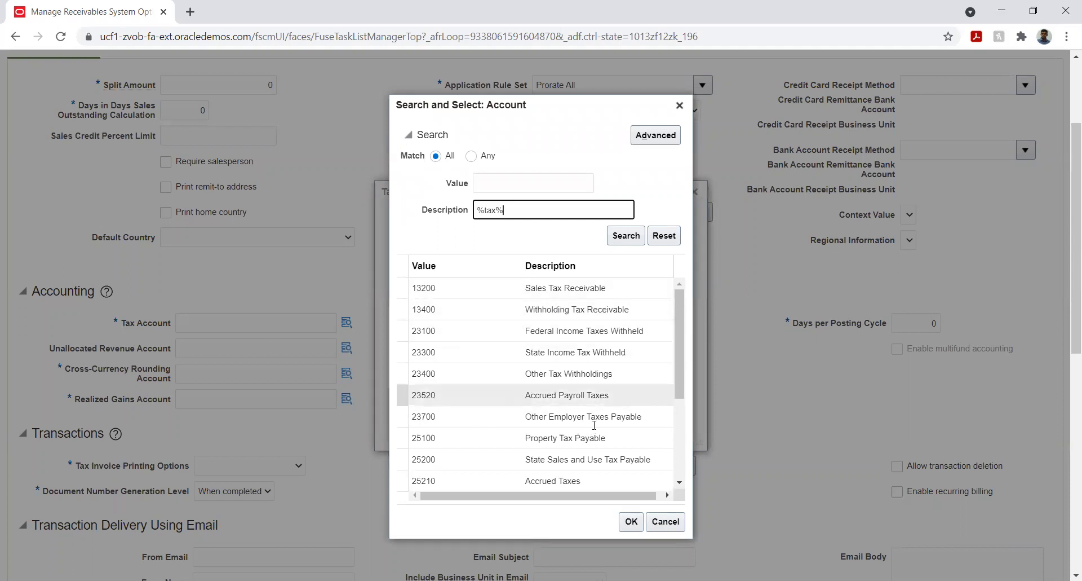
left_click(586, 484)
left_click(631, 520)
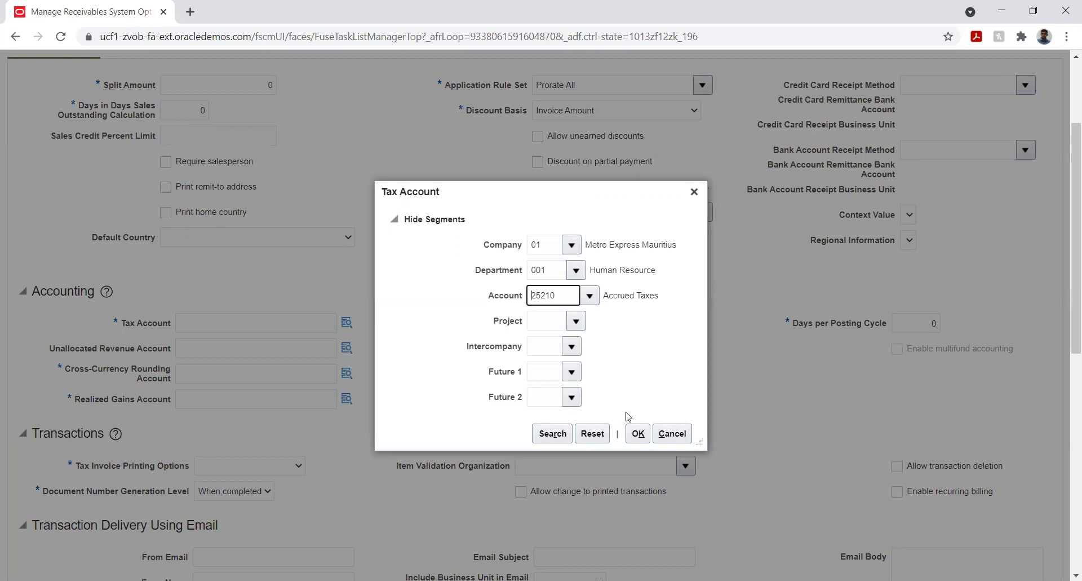
- Set the tax account's Project to 01 Rose-Hill to Curepipe and Intercompany to 01 Metro Express Mauritius, and open the Future 1 values
left_click(576, 321)
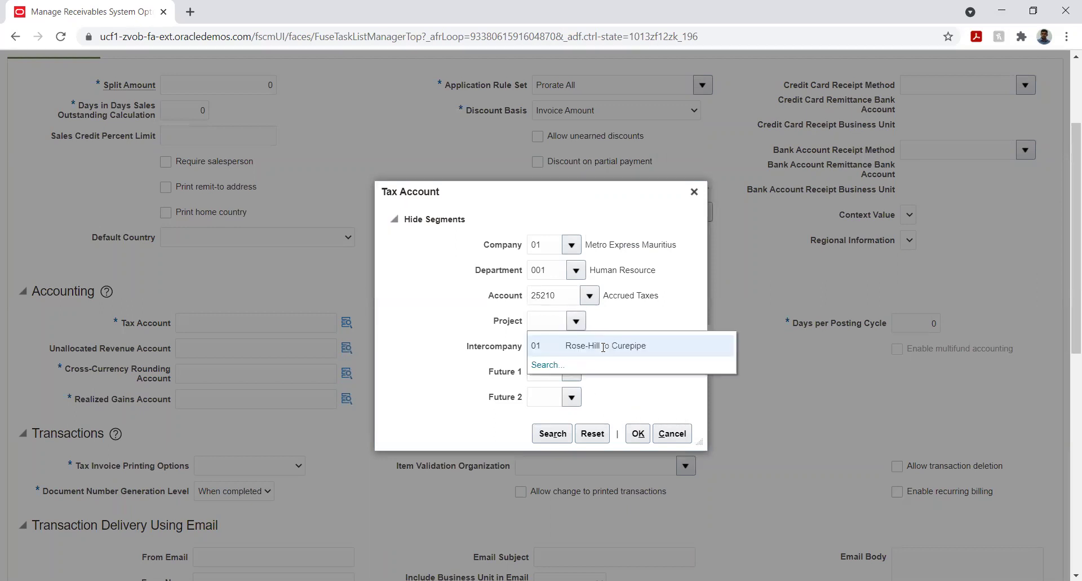
left_click(597, 346)
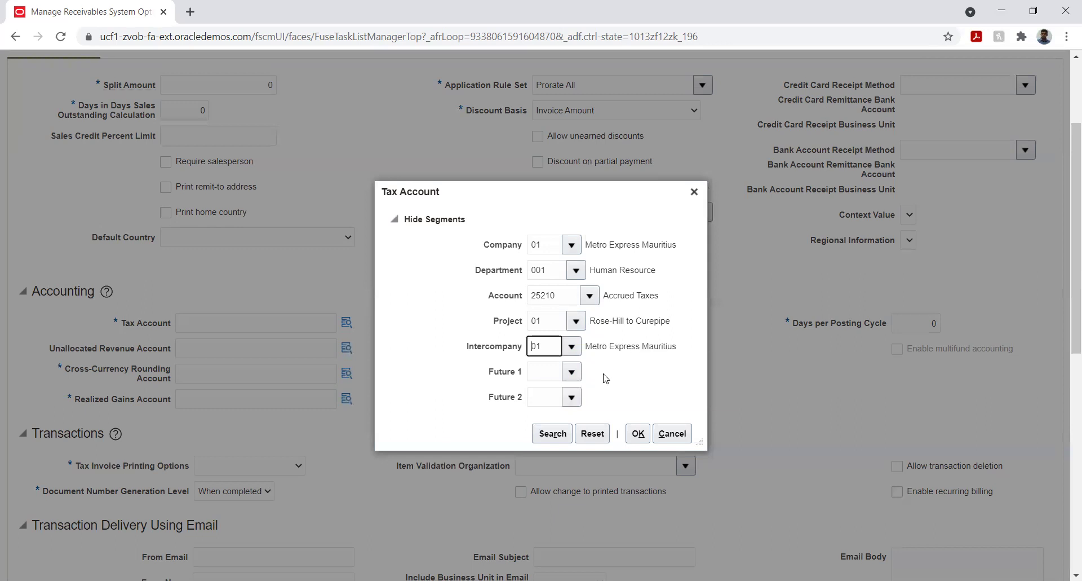
left_click(574, 376)
left_click(573, 375)
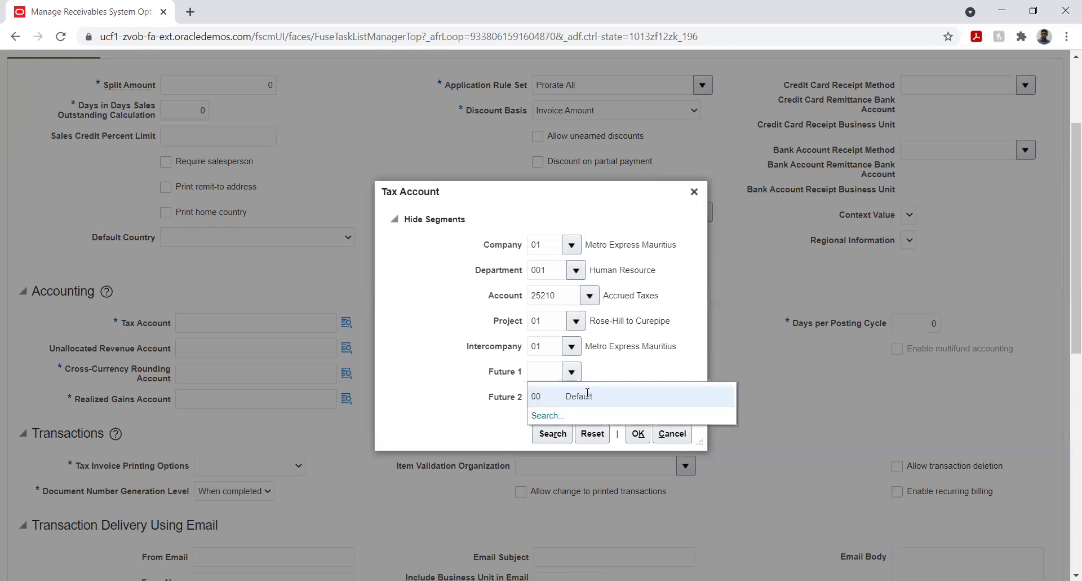
- Set the Tax Account's Future 1 and Future 2 segments to 00 Default and accept the account combination
left_click(587, 394)
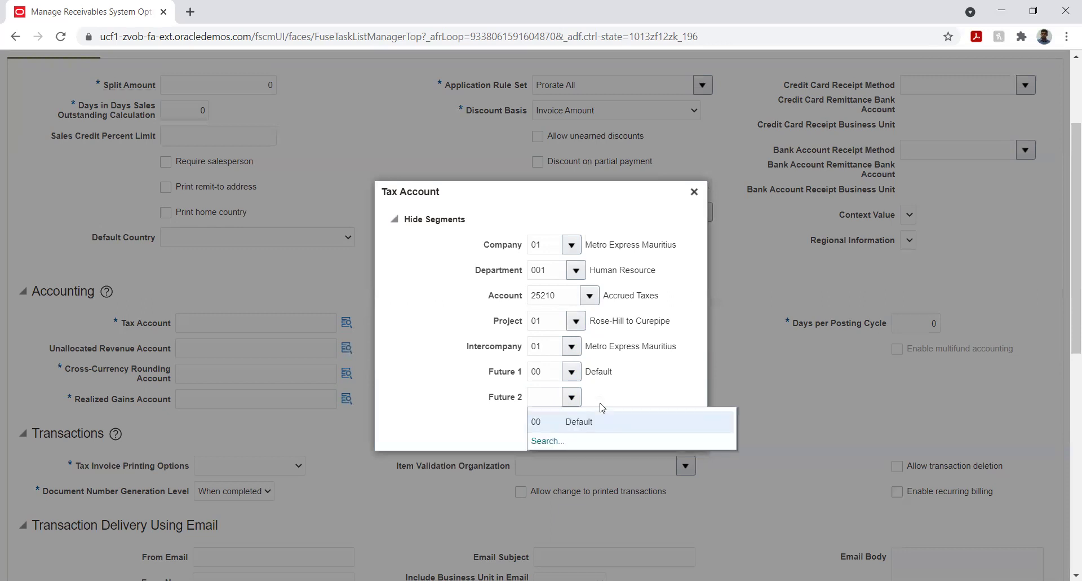
left_click(584, 420)
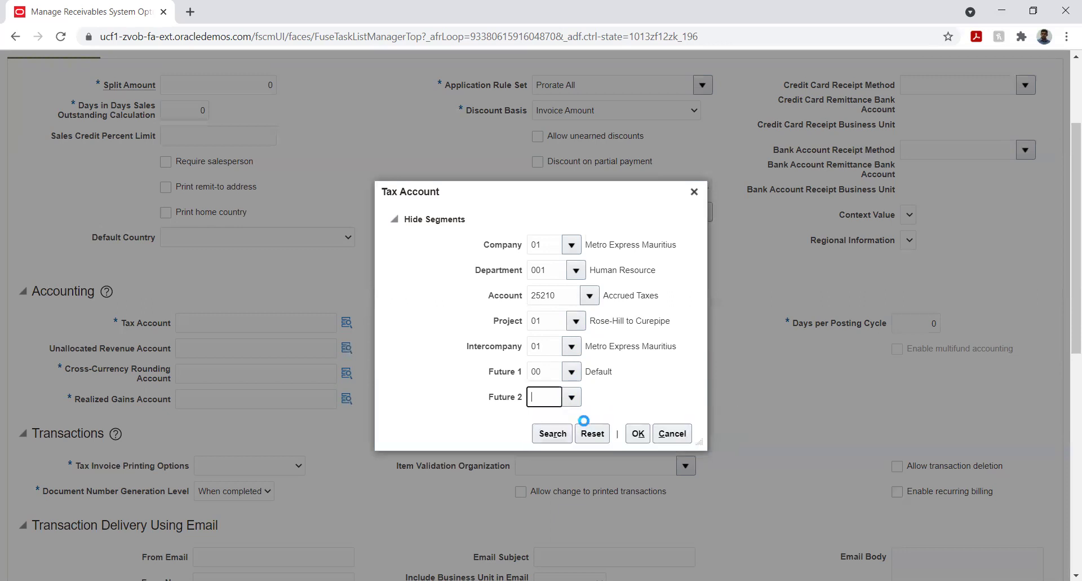
left_click(638, 433)
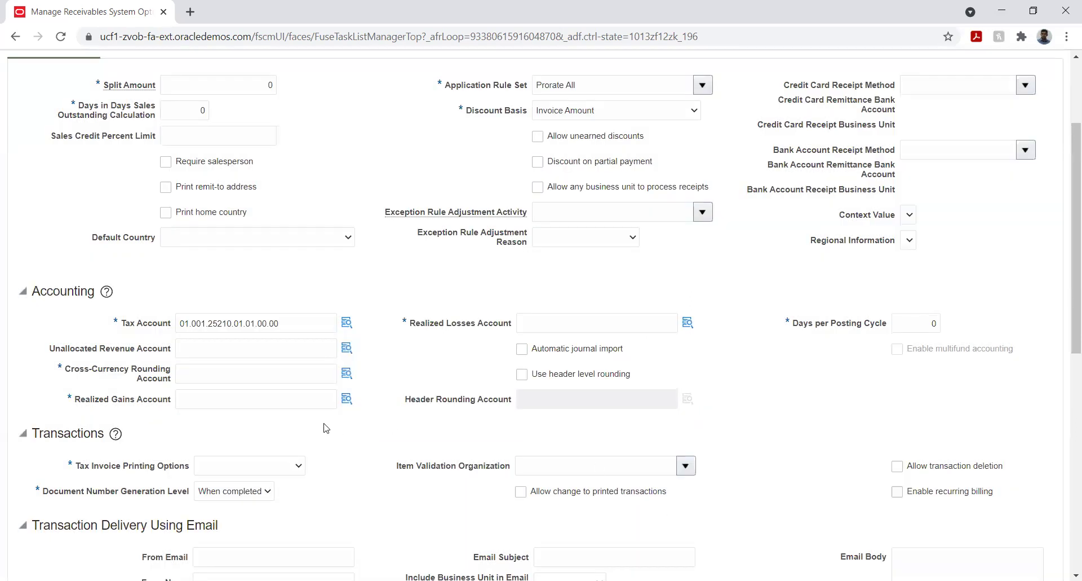
- Copy the Tax Account combination 01.001.25210.01.01.00.00 into the Cross-Currency Rounding Account
left_click(314, 324)
key("ctrl+c")
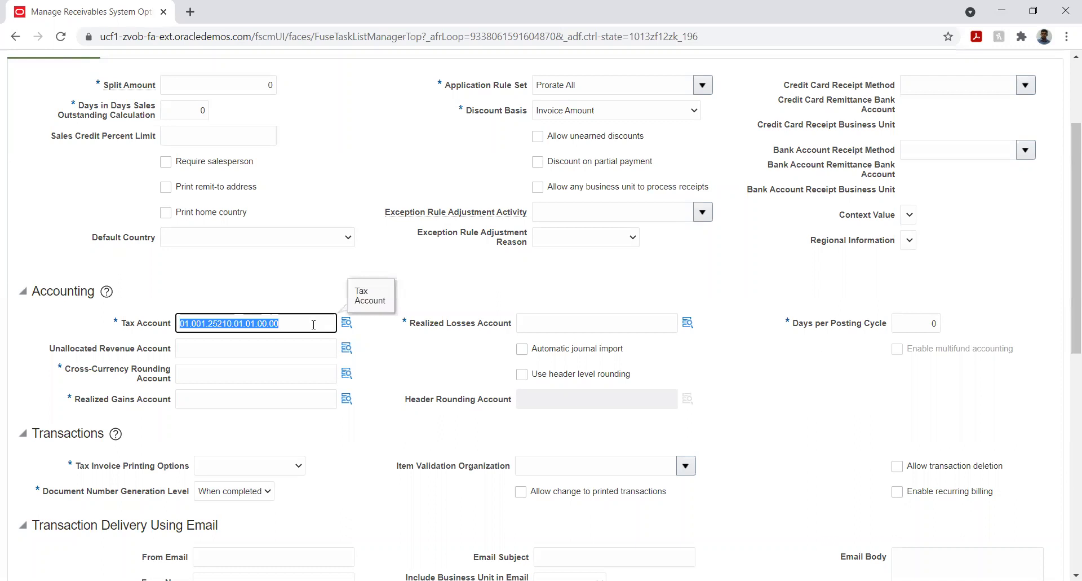
left_click(297, 368)
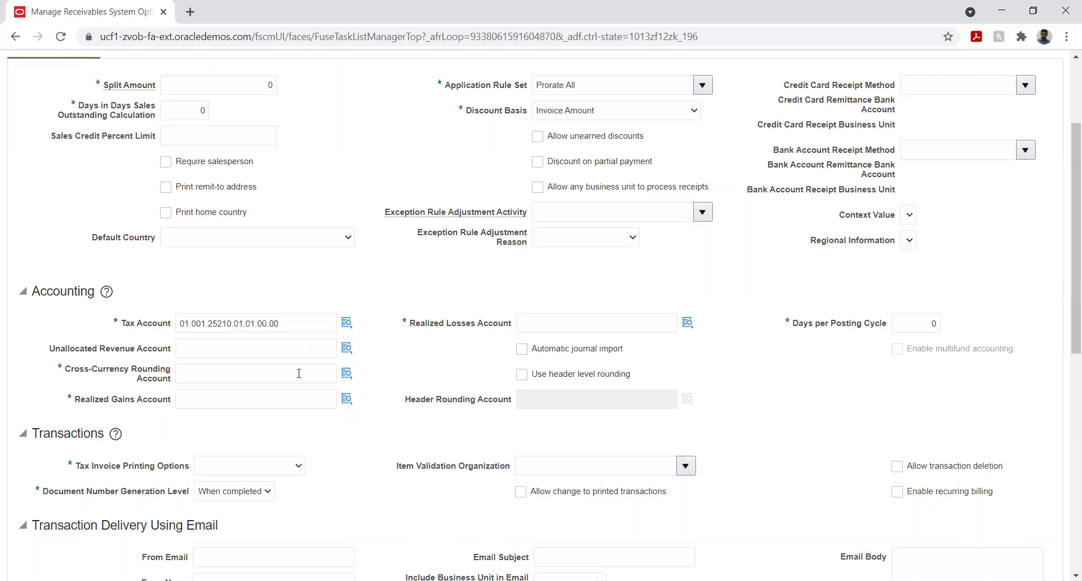
left_click(299, 373)
key("ctrl+v")
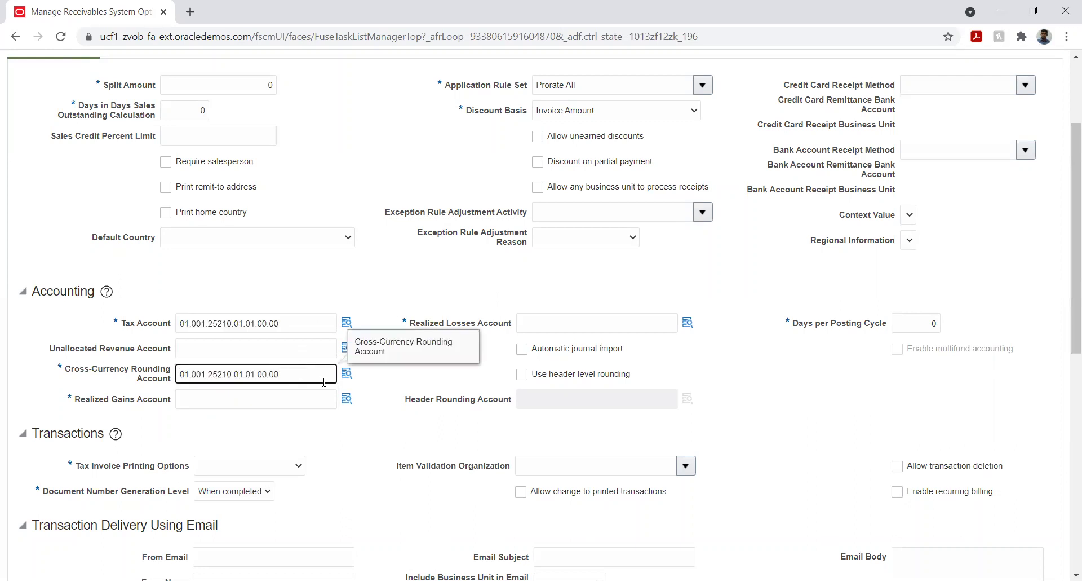
left_click(346, 373)
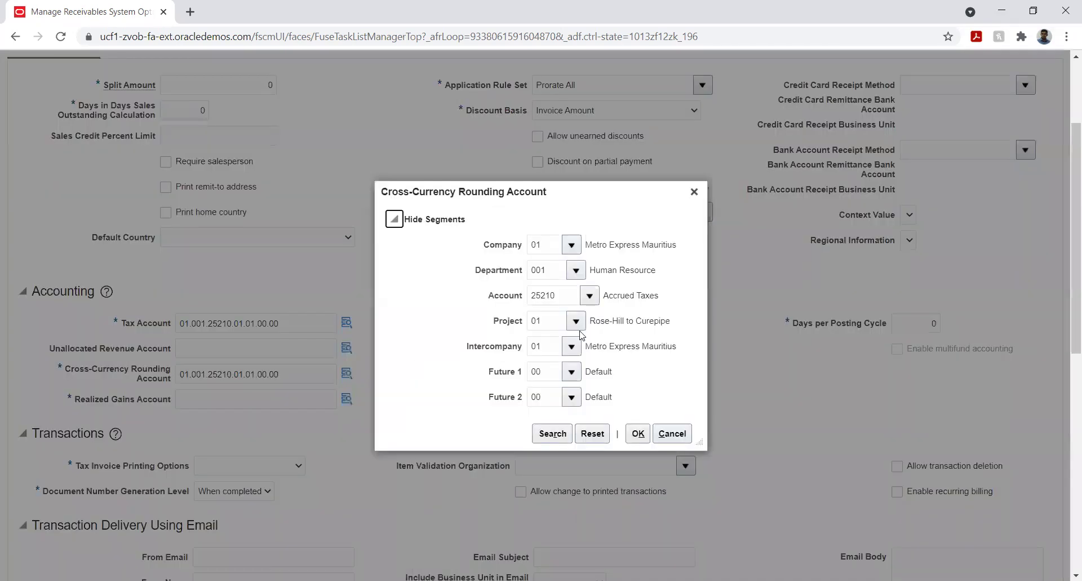
double_click(565, 293)
key("BackSpace")
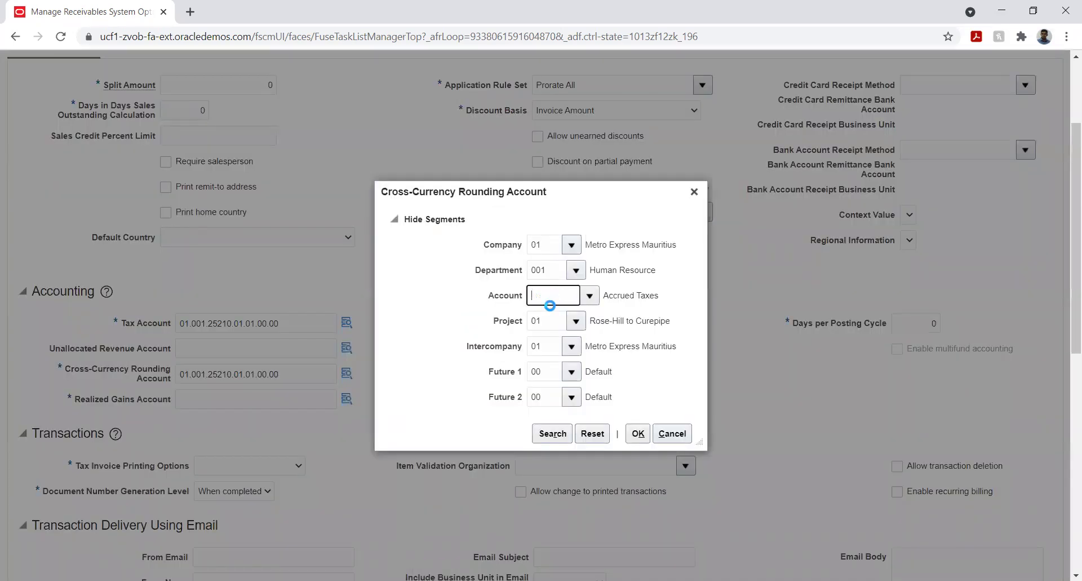
left_click(587, 301)
left_click(551, 527)
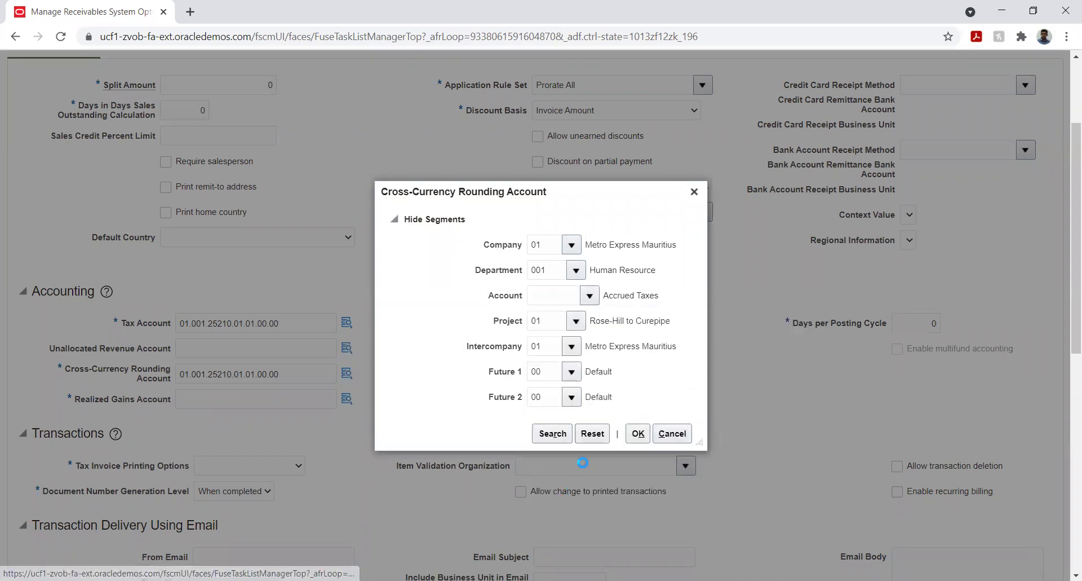
left_click(526, 313)
type("%round%")
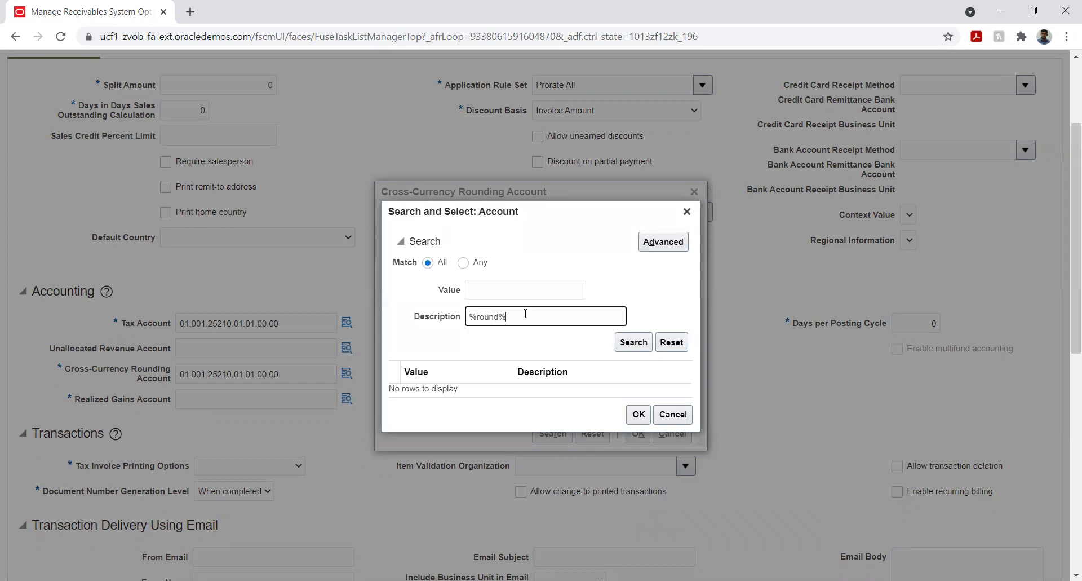
left_click(628, 340)
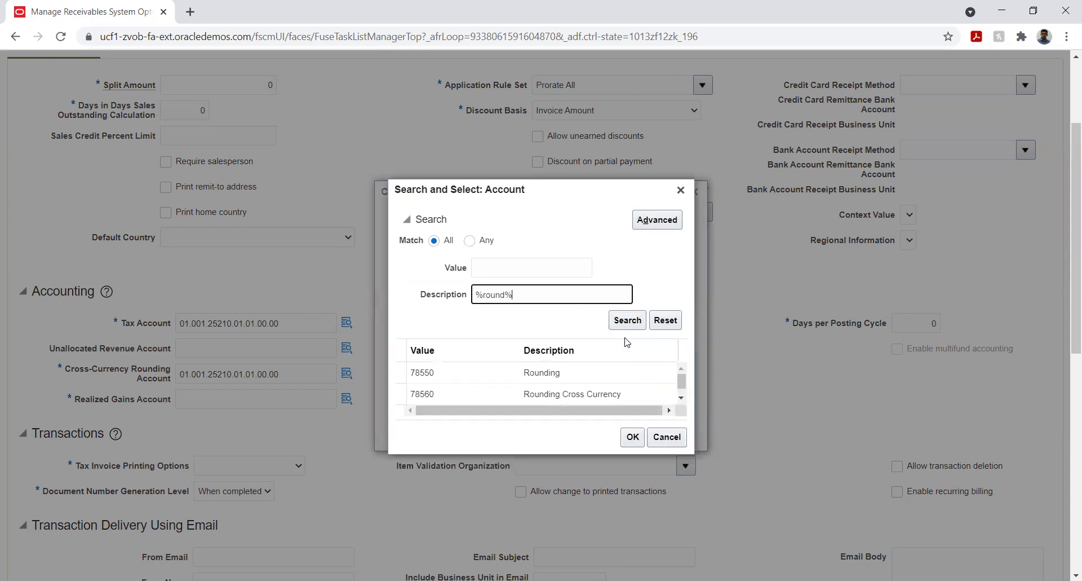
left_click(583, 375)
left_click(632, 436)
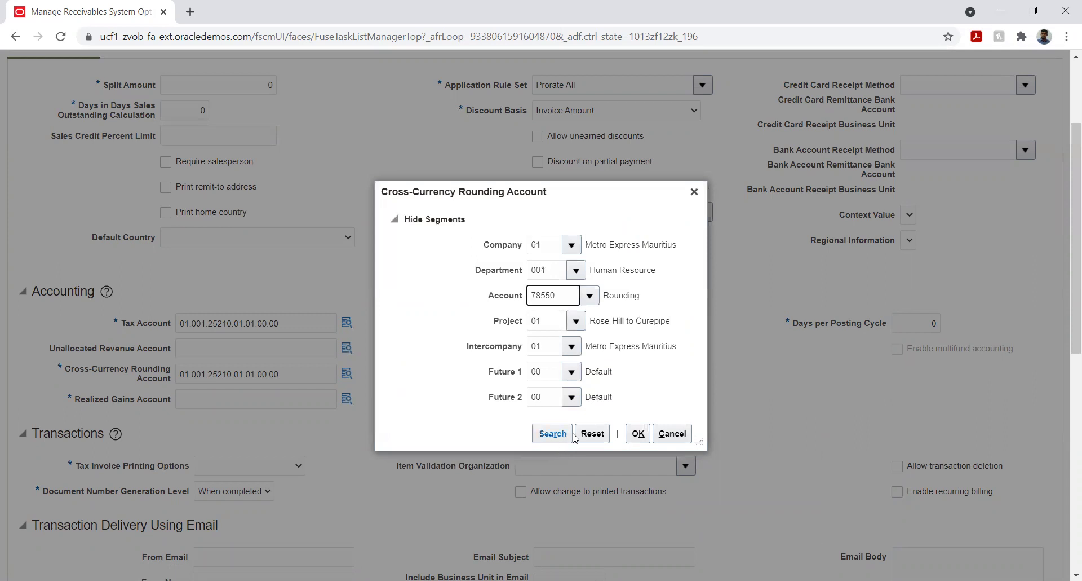
left_click(640, 435)
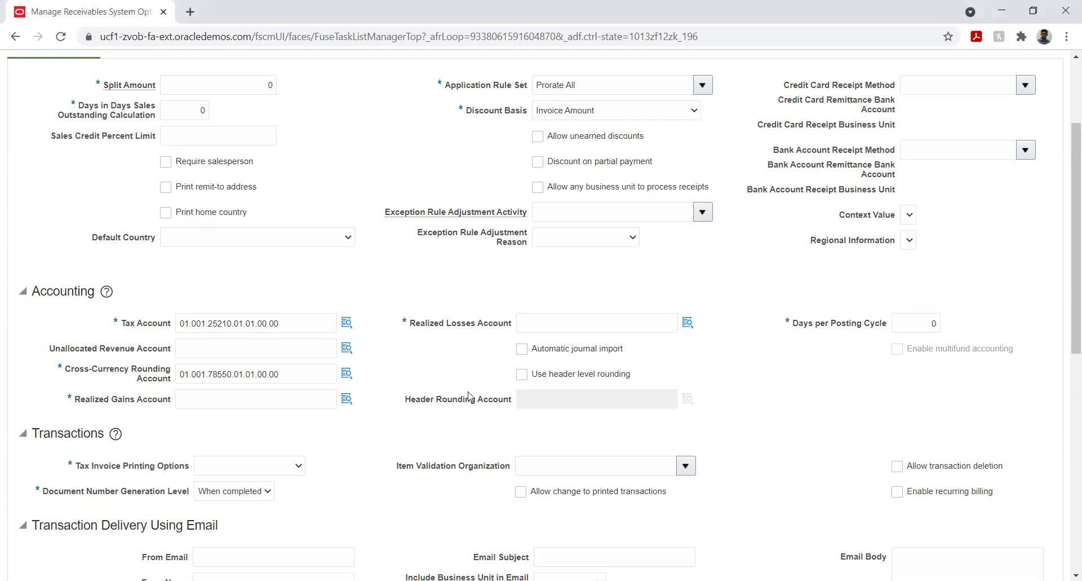
- Fill the Realized Gains Account with the copied combination 01.001.25210.01.01.00.00
left_click(306, 397)
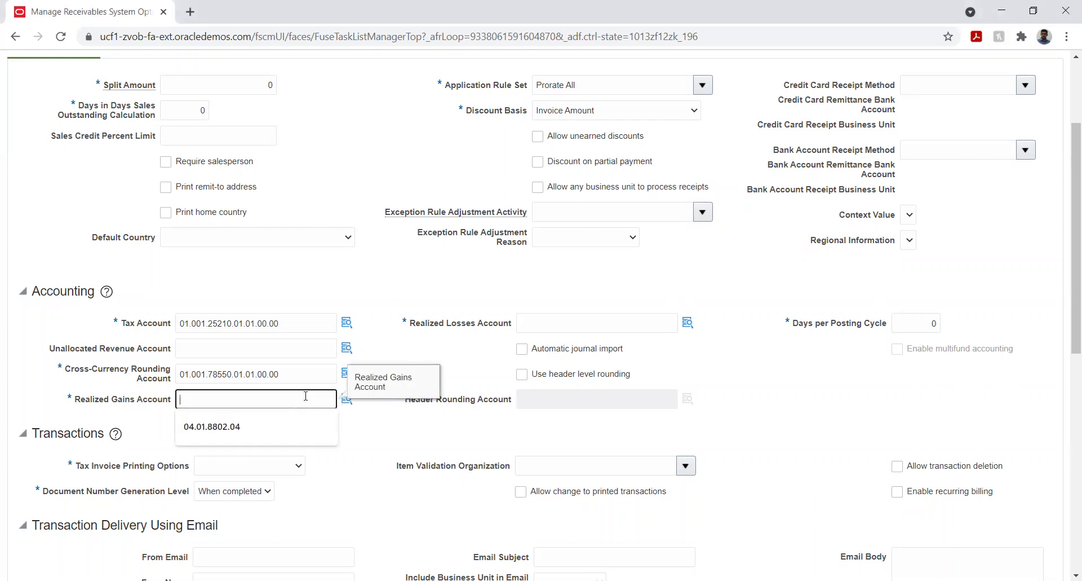
key("ctrl+v")
left_click(345, 400)
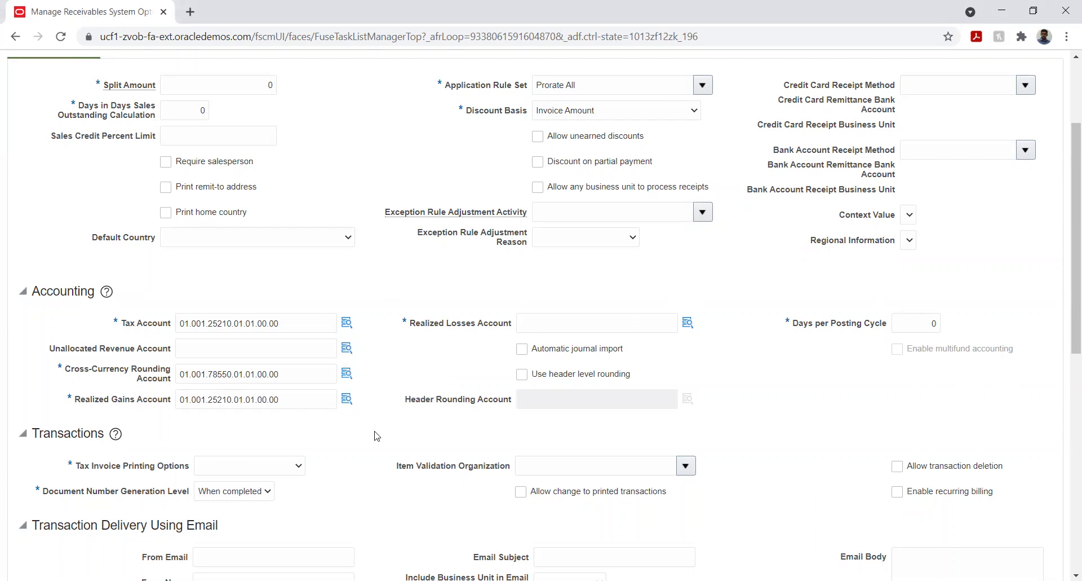
left_click(346, 399)
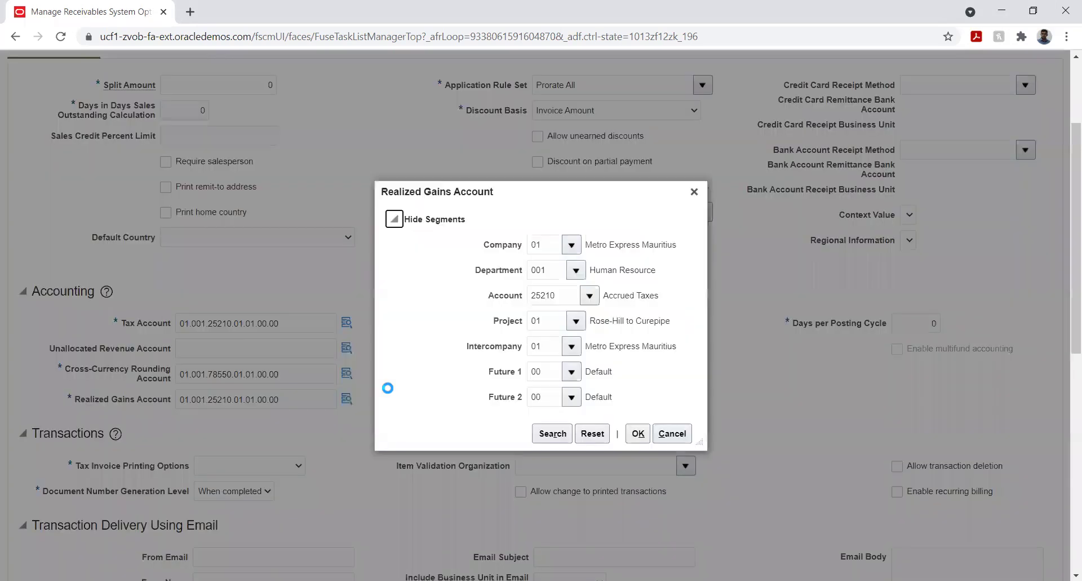
double_click(562, 294)
key("BackSpace")
left_click(617, 349)
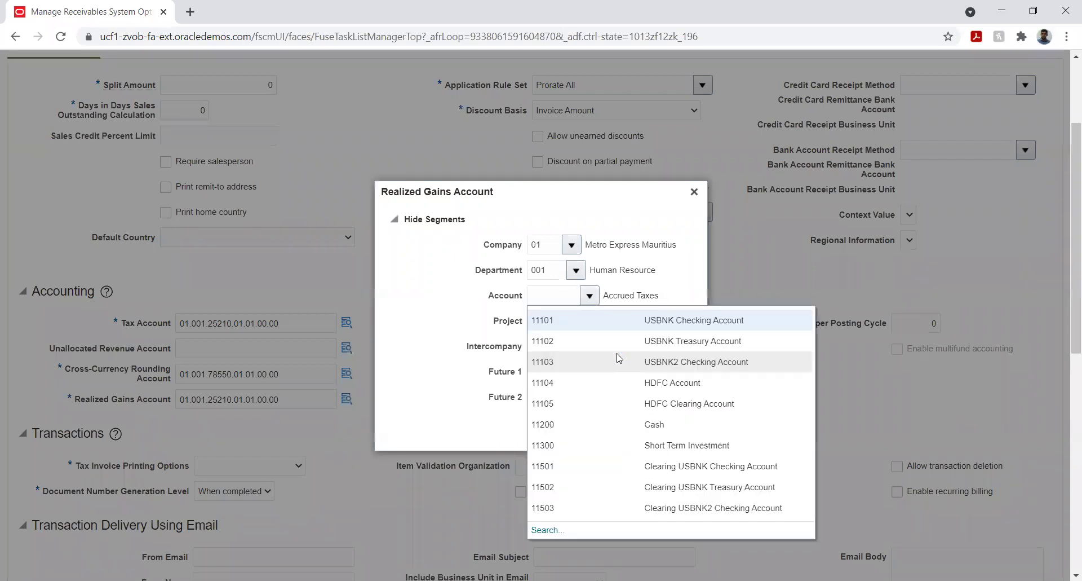
left_click(552, 538)
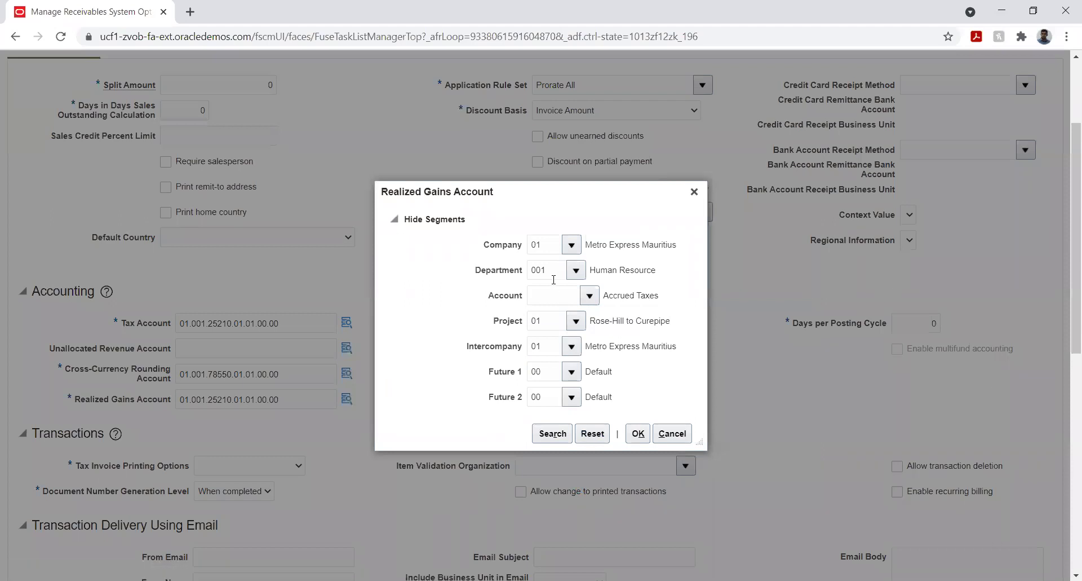
left_click(510, 312)
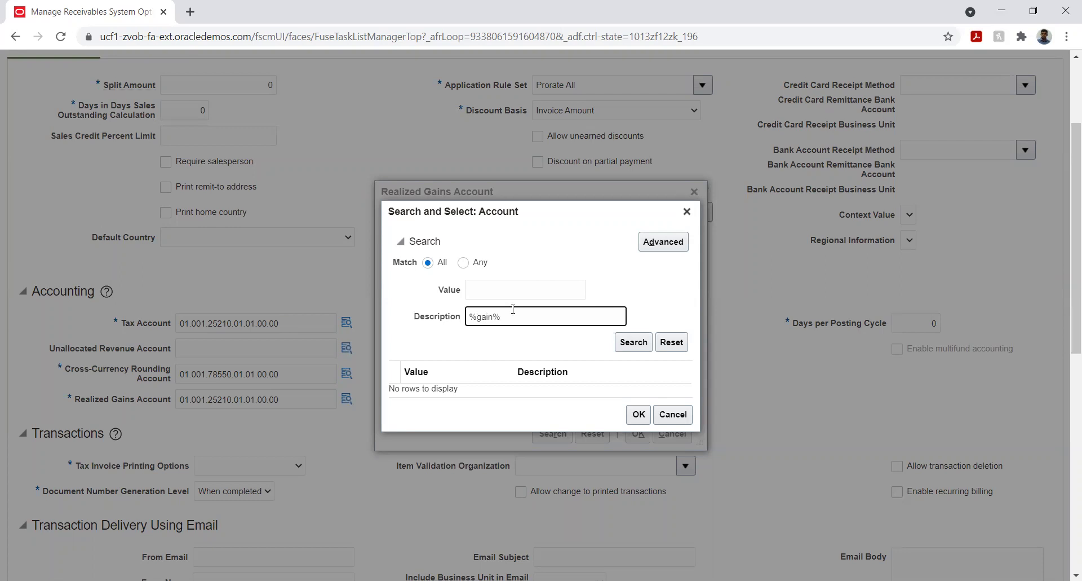
left_click(632, 342)
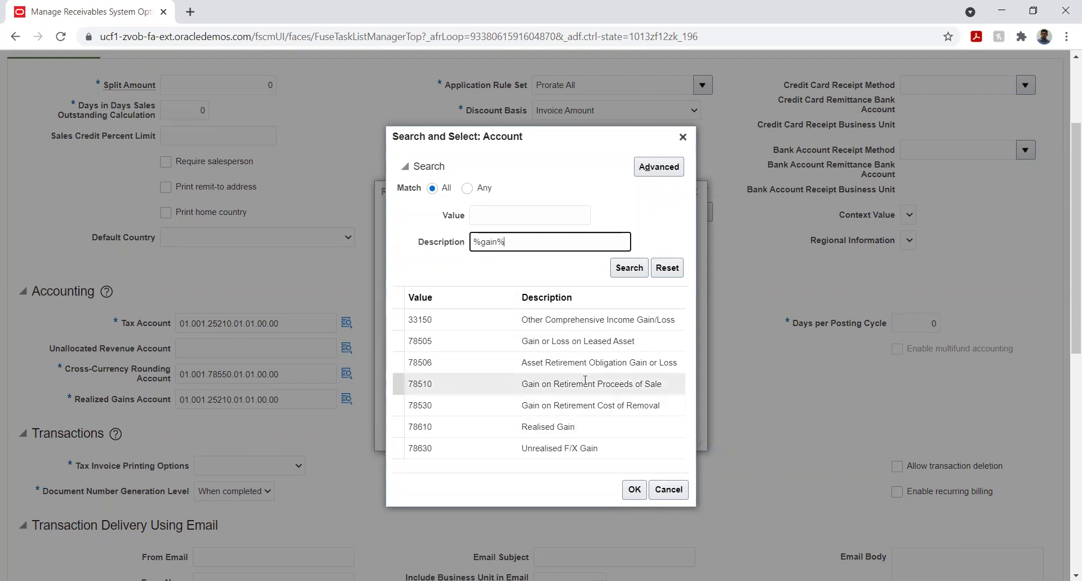
left_click(558, 427)
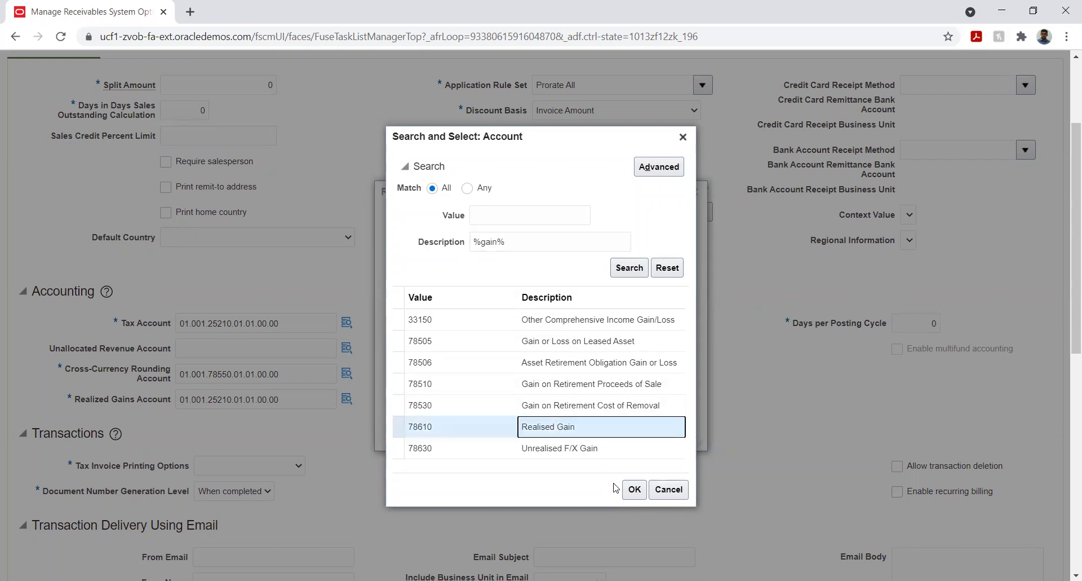
left_click(635, 490)
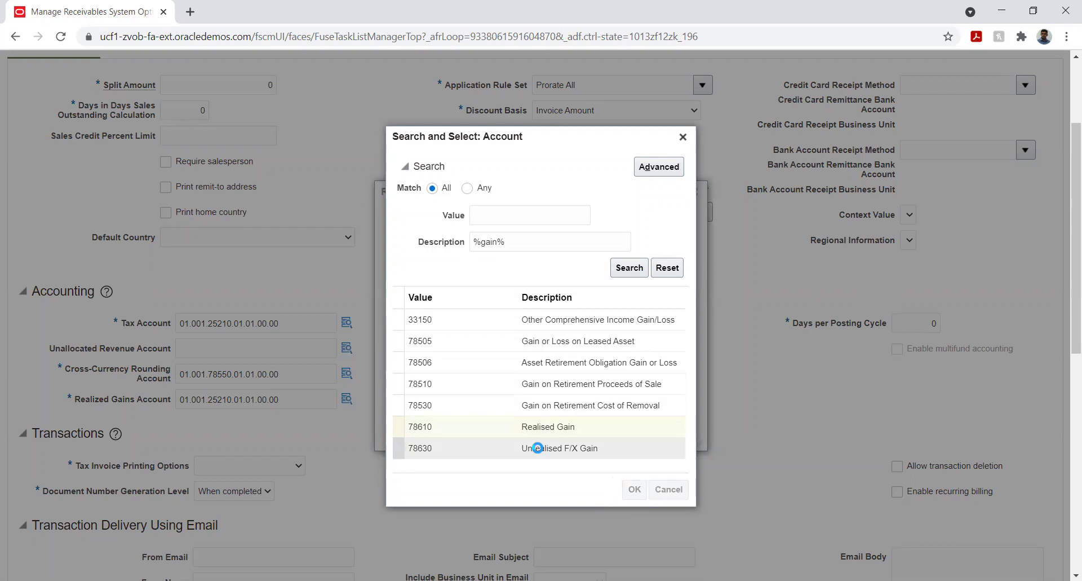
left_click(638, 434)
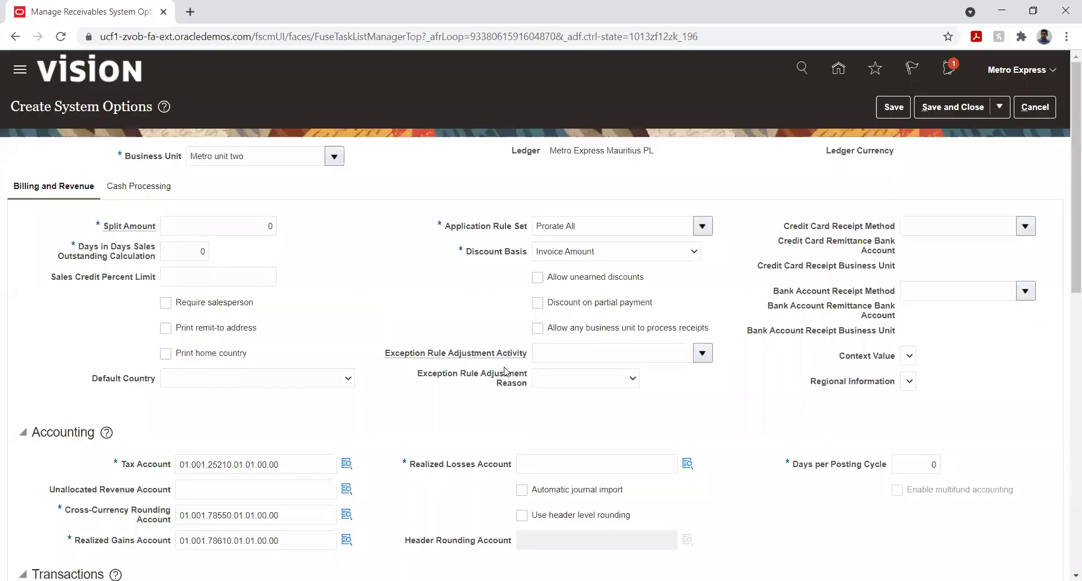
- Fill the Realized Losses Account with the copied combination 01.001.25210.01.01.00.00 and open its segments for editing
left_click(562, 468)
key("ctrl+v")
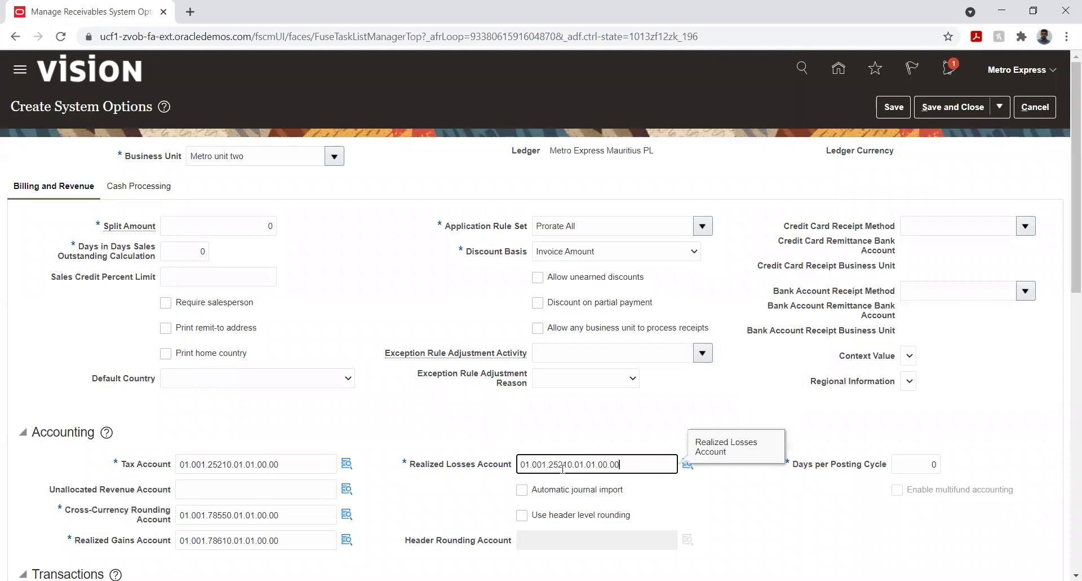
left_click(689, 464)
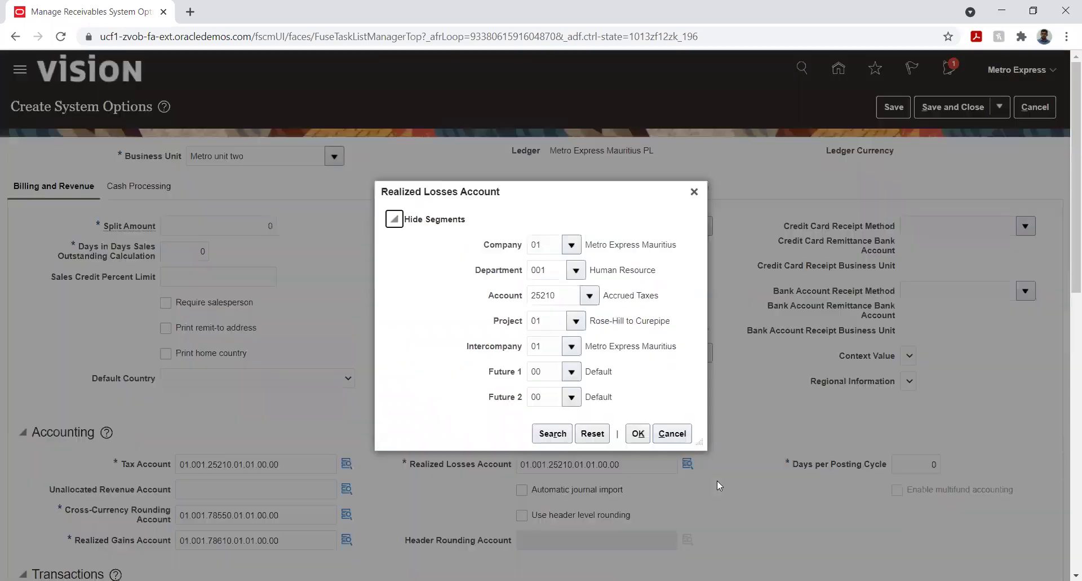
left_click(563, 291)
double_click(564, 291)
key("BackSpace")
left_click(590, 296)
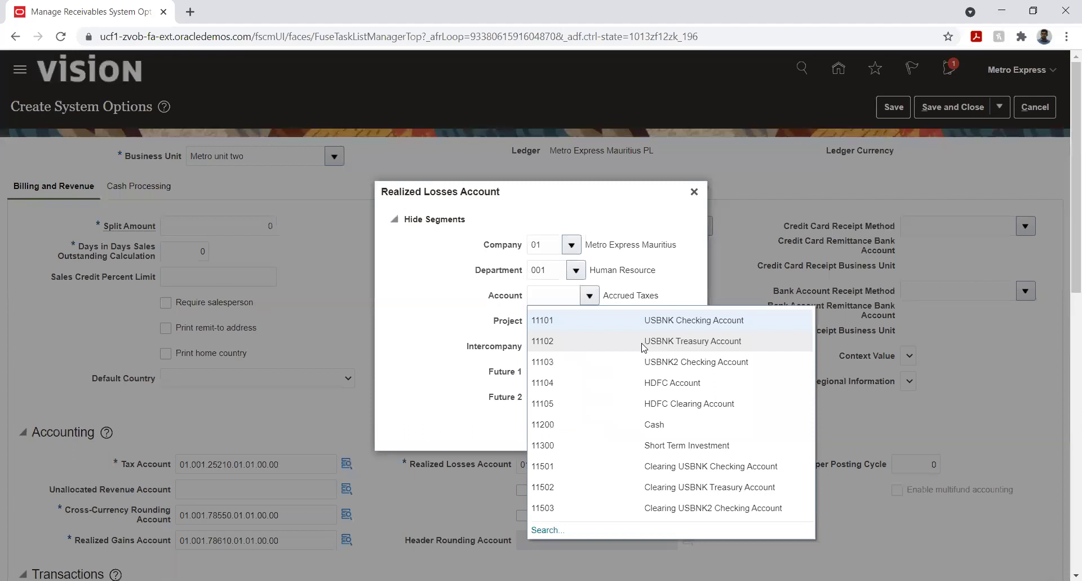
left_click(544, 529)
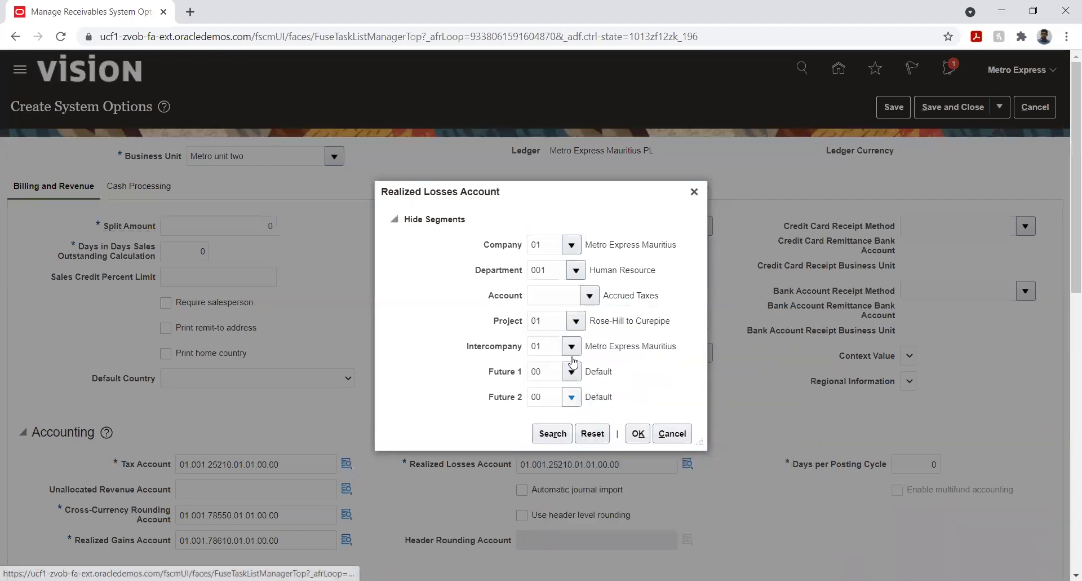
left_click(541, 316)
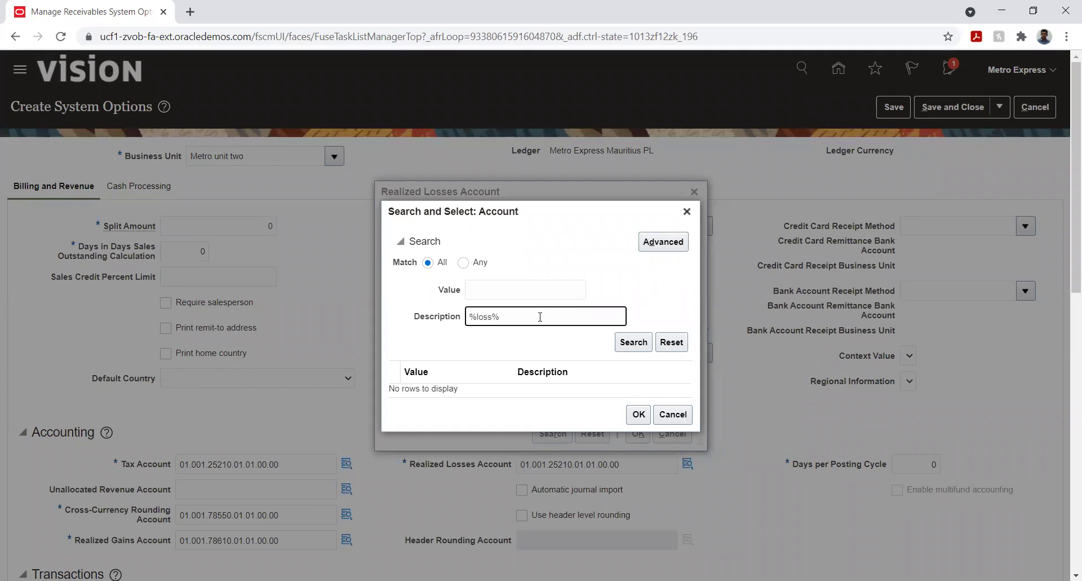
left_click(617, 347)
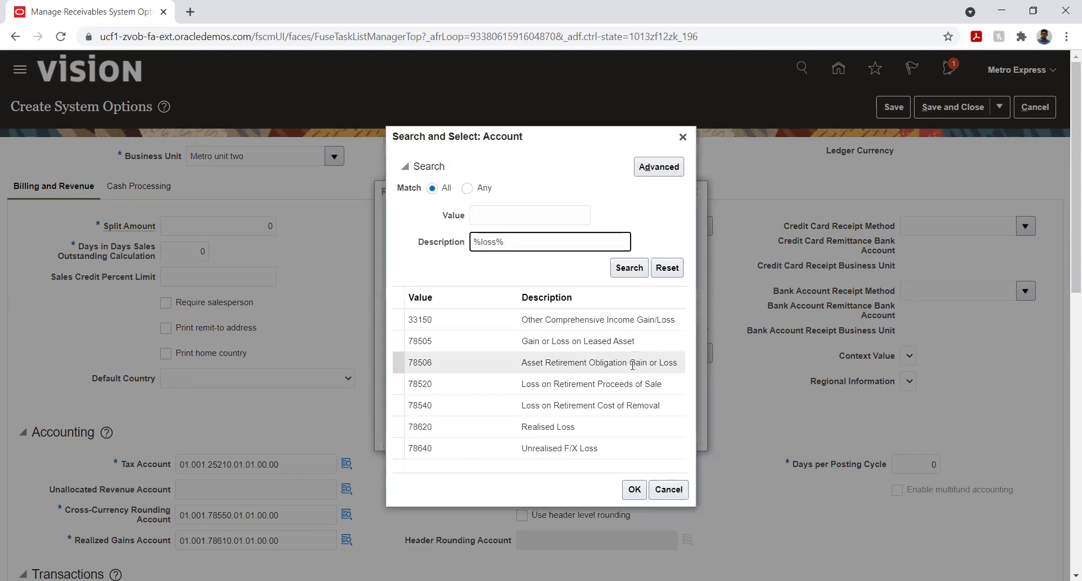
left_click(561, 426)
left_click(634, 488)
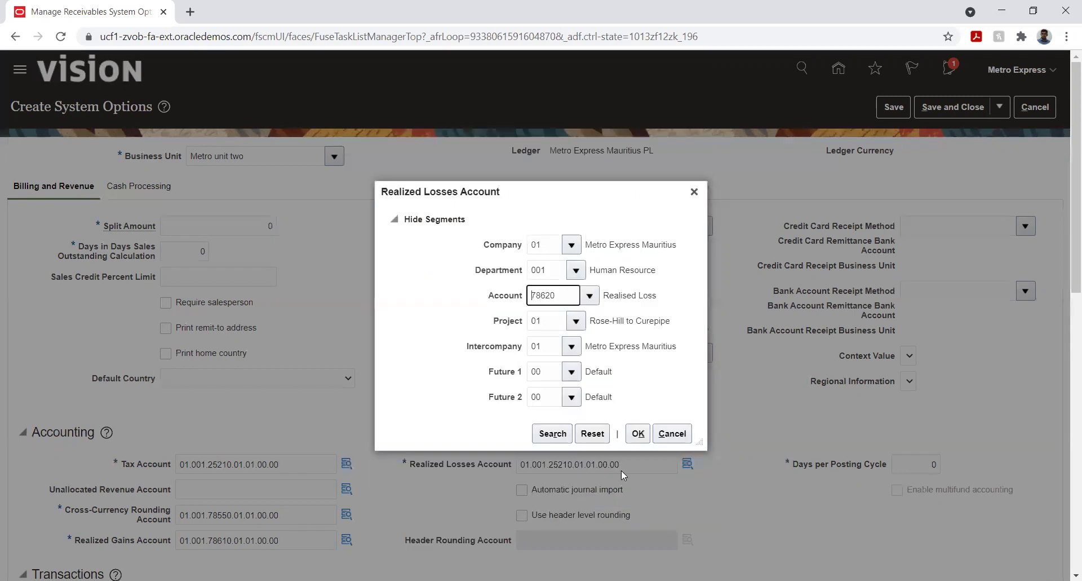
left_click(638, 436)
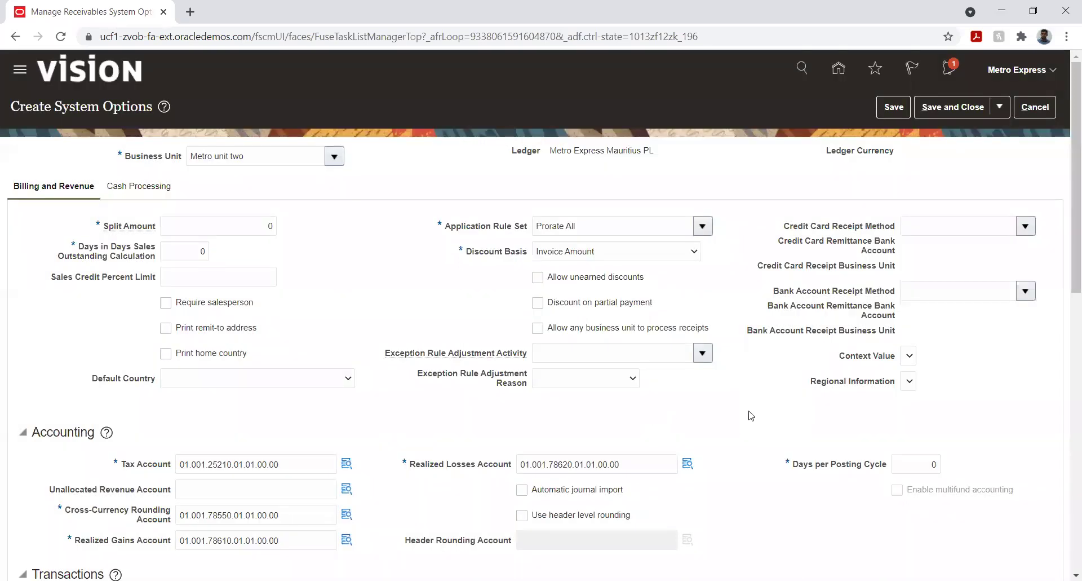
- Set Tax Invoice Printing Options in the Transactions section to Itemize and Sum
scroll(755, 414, "down", 10)
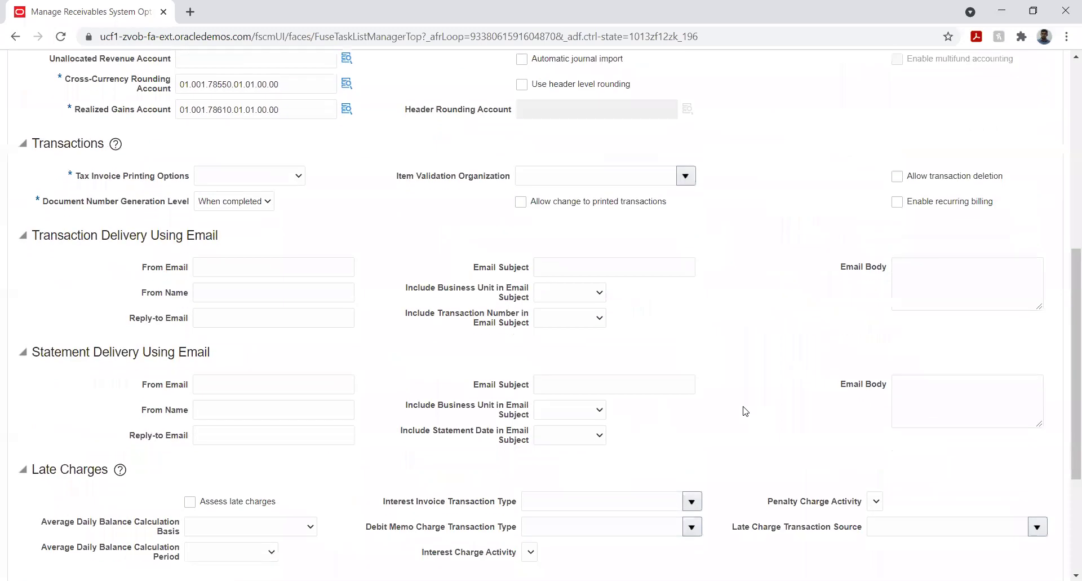
scroll(745, 410, "up", 2)
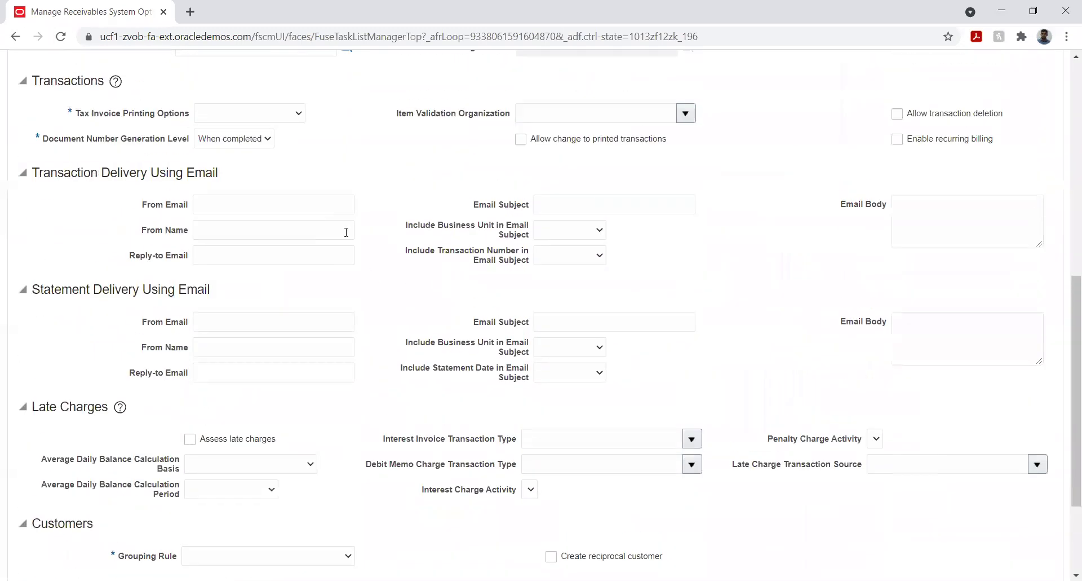
left_click(271, 115)
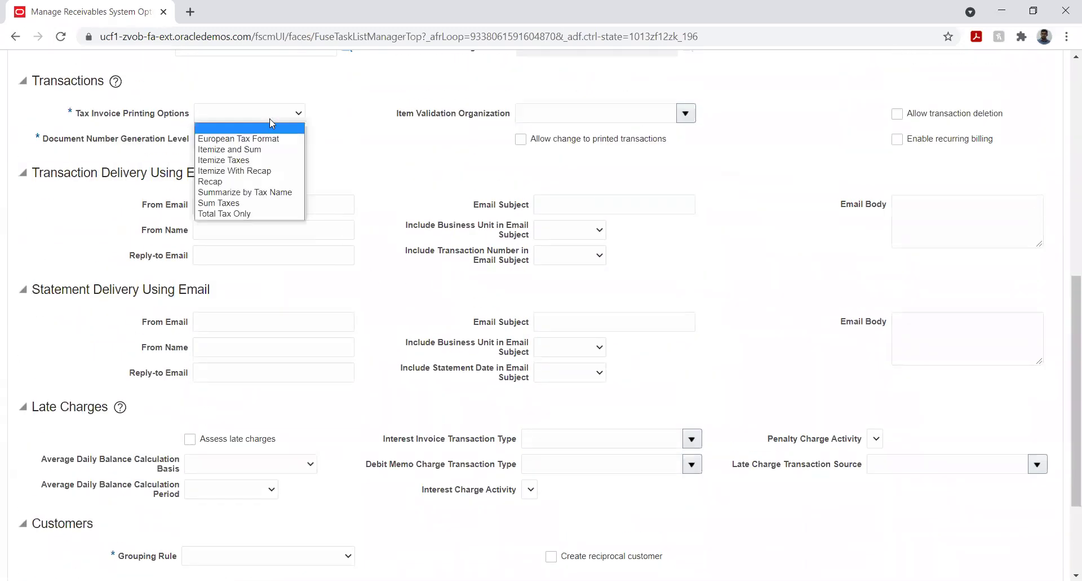
left_click(247, 151)
left_click(390, 174)
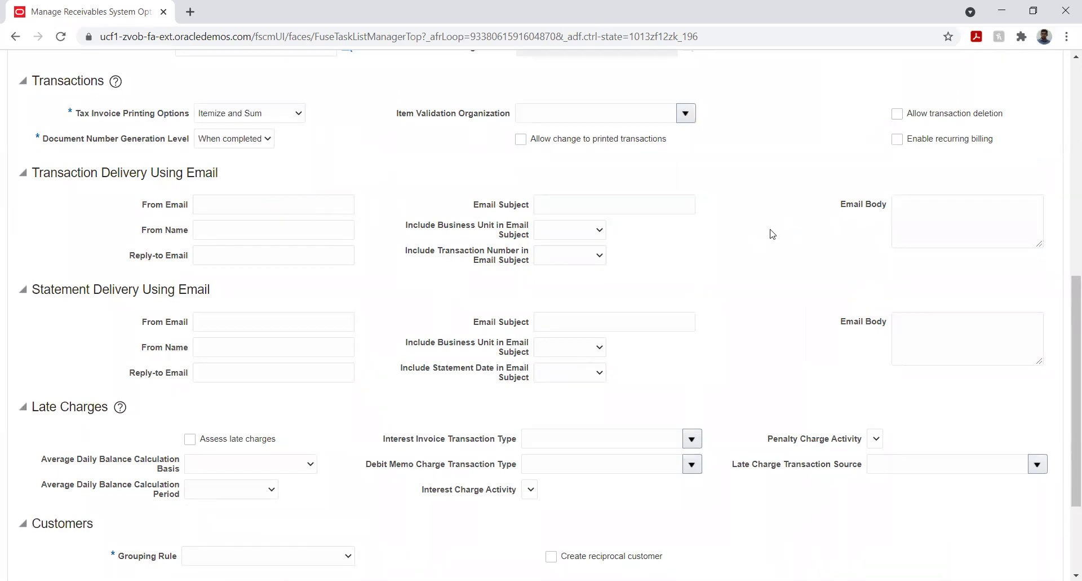
- Set the Grouping Rule in the Customers section to DEFAULT
scroll(769, 234, "down", 3)
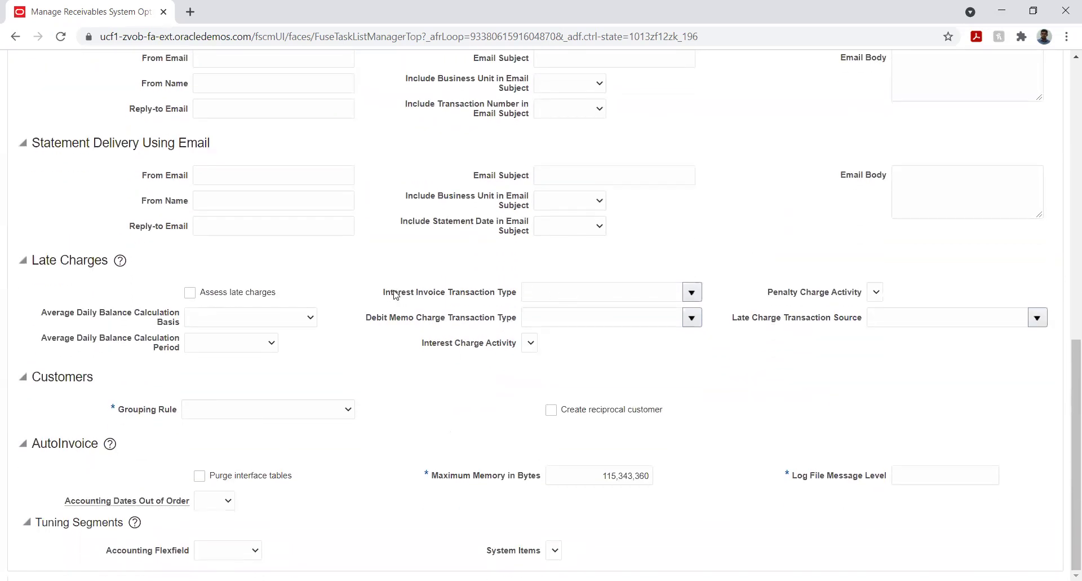
left_click(309, 409)
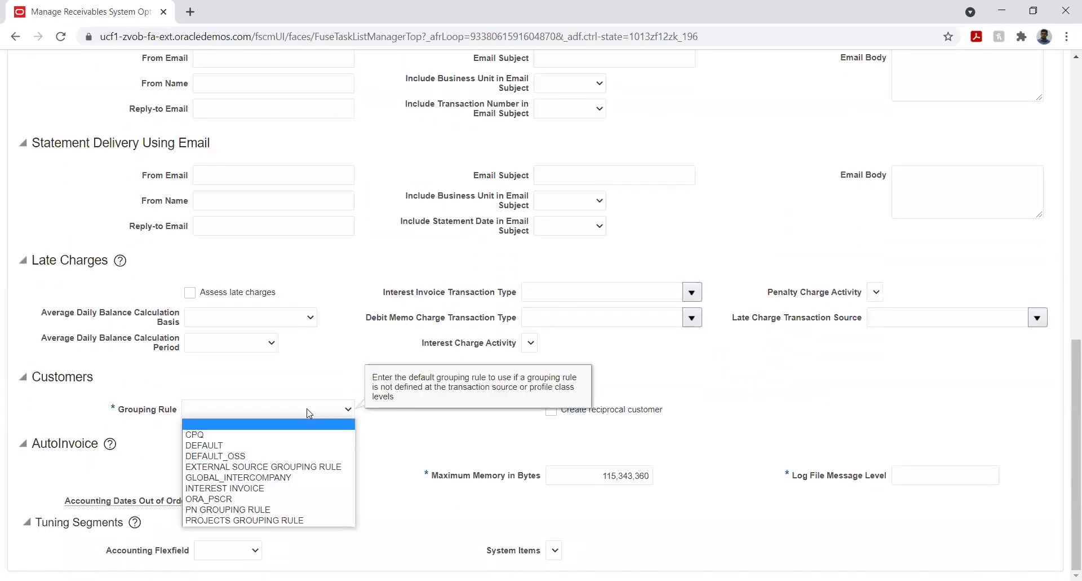
left_click(281, 450)
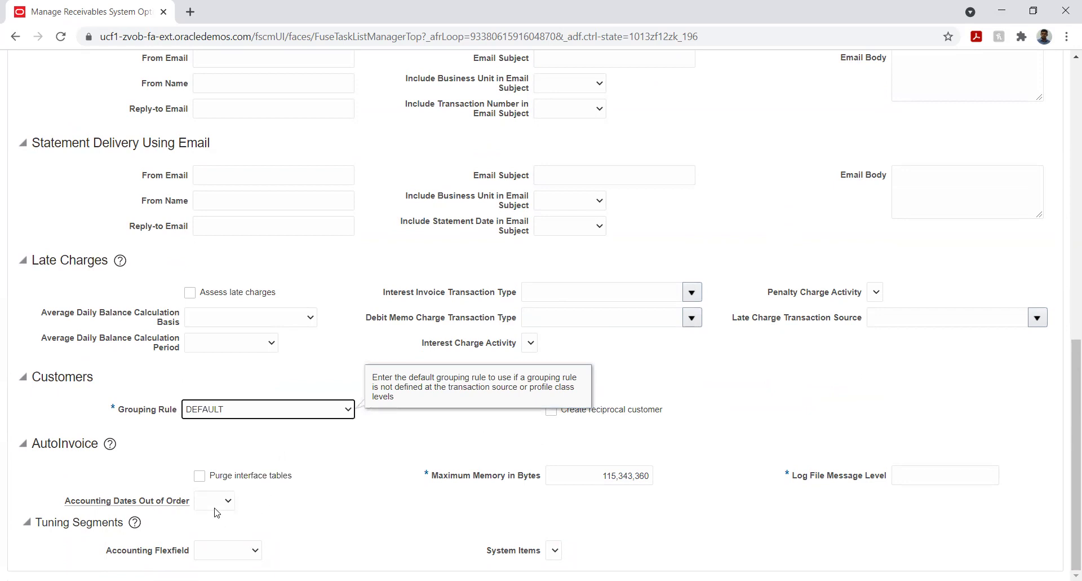
left_click(331, 480)
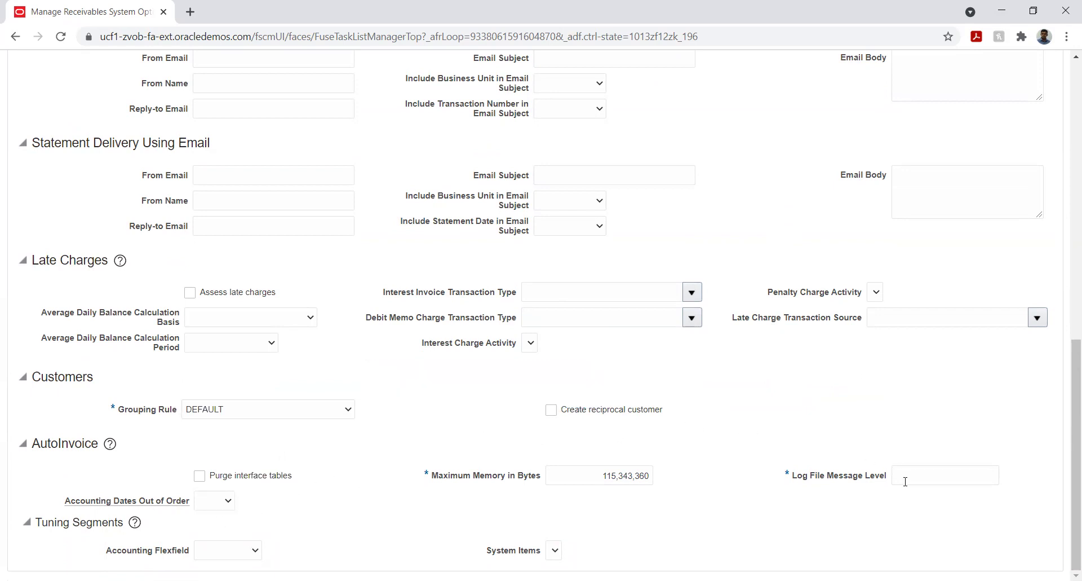
- Copy the AutoInvoice Maximum Memory in Bytes value 115,343,360 into Log File Message Level
double_click(609, 476)
key("ctrl+c")
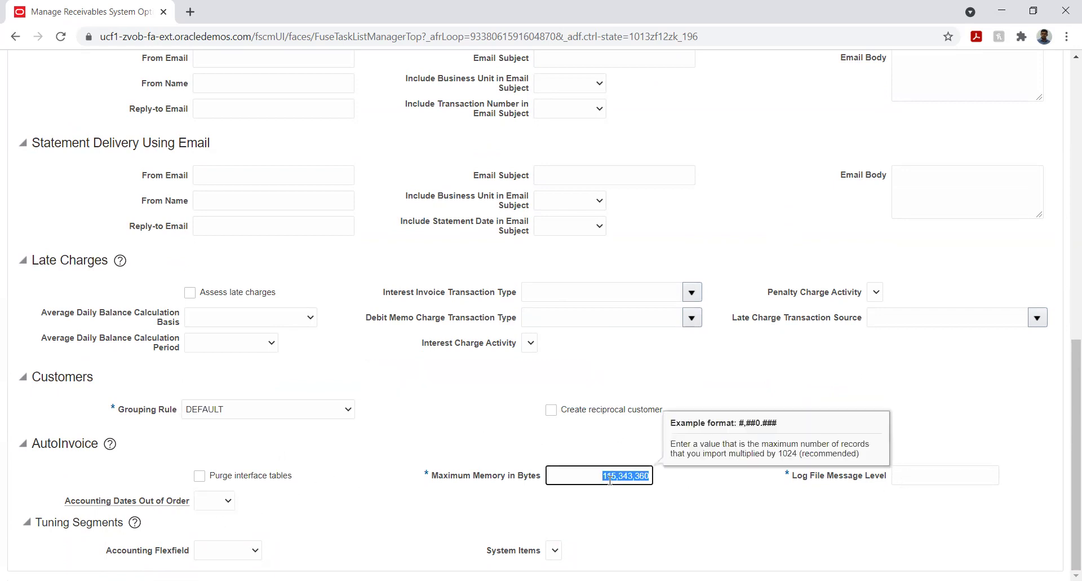
left_click(937, 473)
key("ctrl+v")
left_click(900, 420)
- Set Chargeback Due Date to Receipt Date in the Cash Processing options
left_click_drag(1070, 425, 1063, 106)
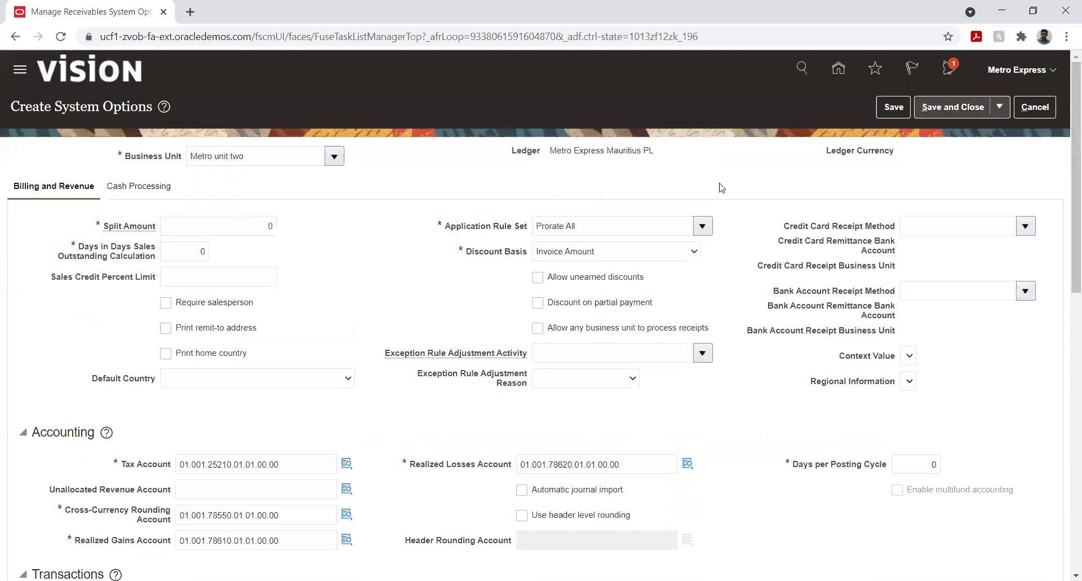
left_click(134, 188)
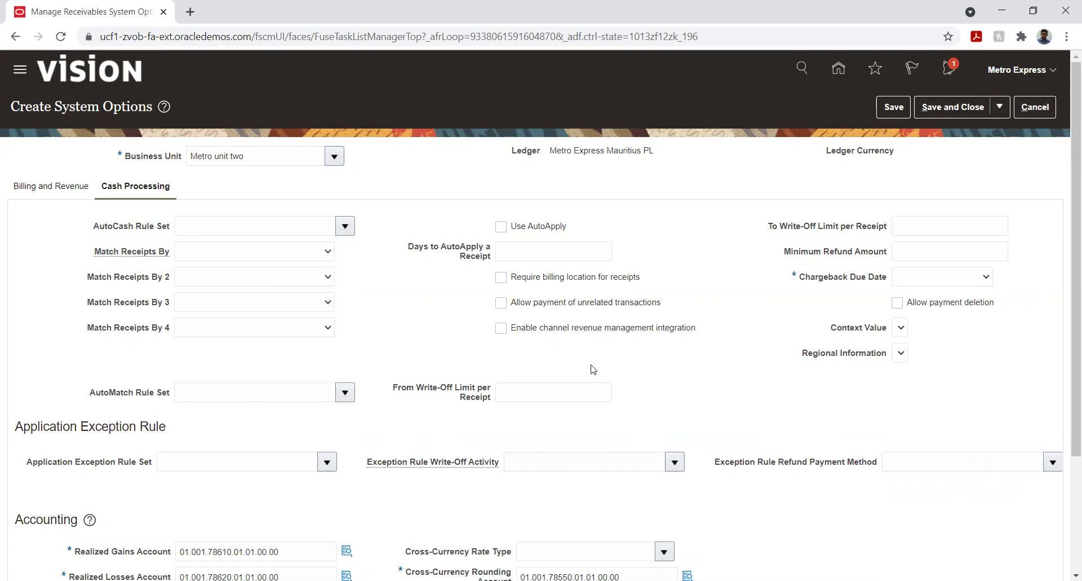
left_click(982, 278)
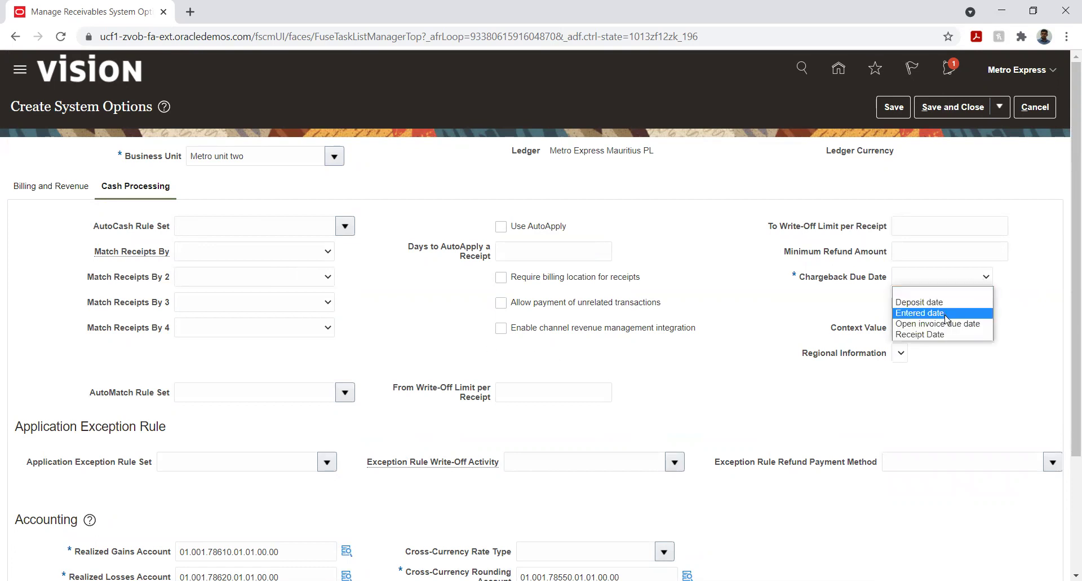
left_click(934, 335)
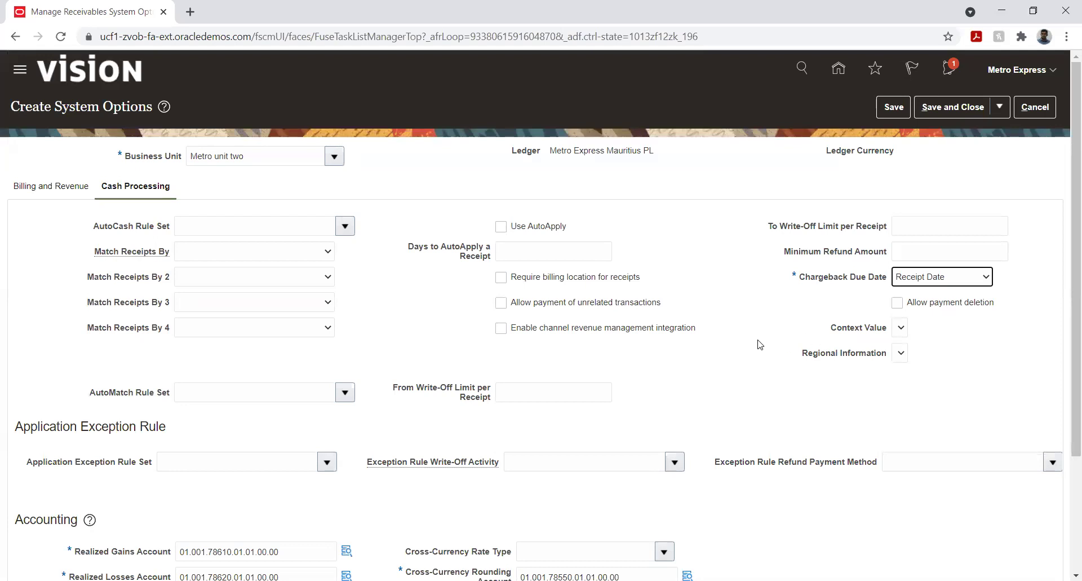
- Set both Invoices per Commit and Receipts per Commit for Automatic Receipts to 1,000
scroll(510, 358, "down", 3)
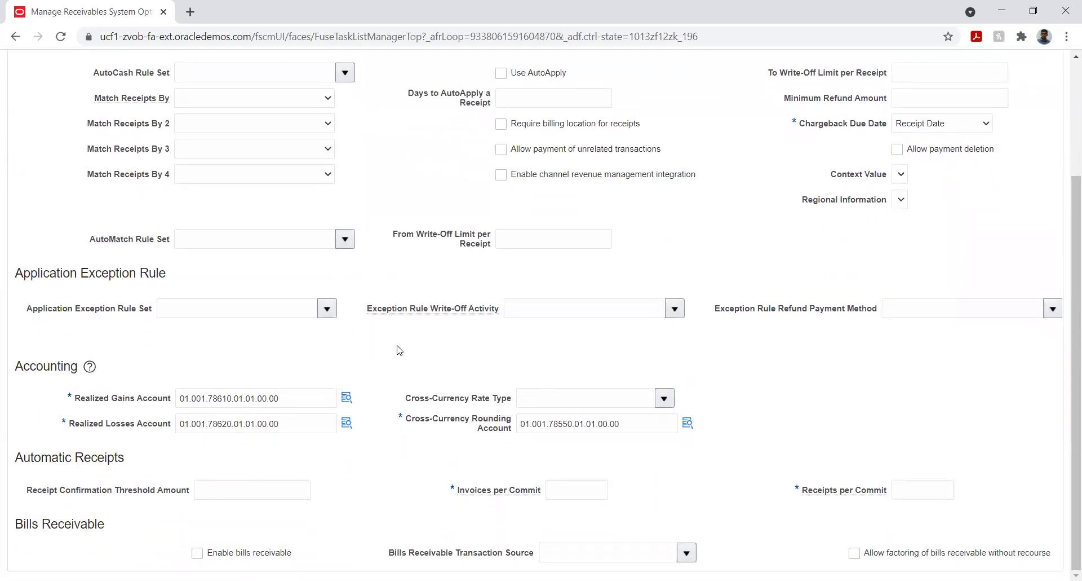
left_click(571, 489)
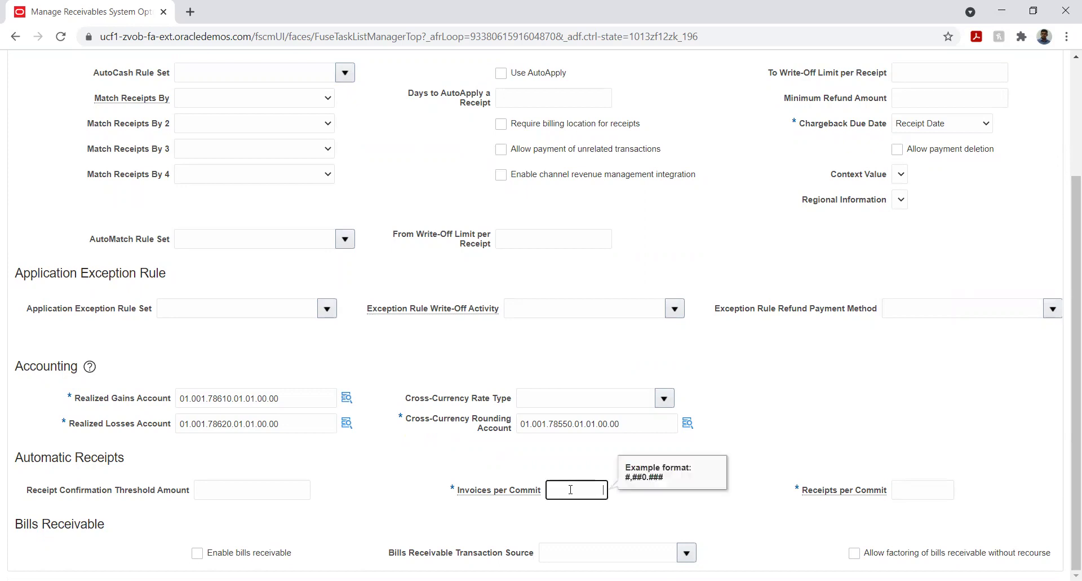
type("1,000")
key("Tab")
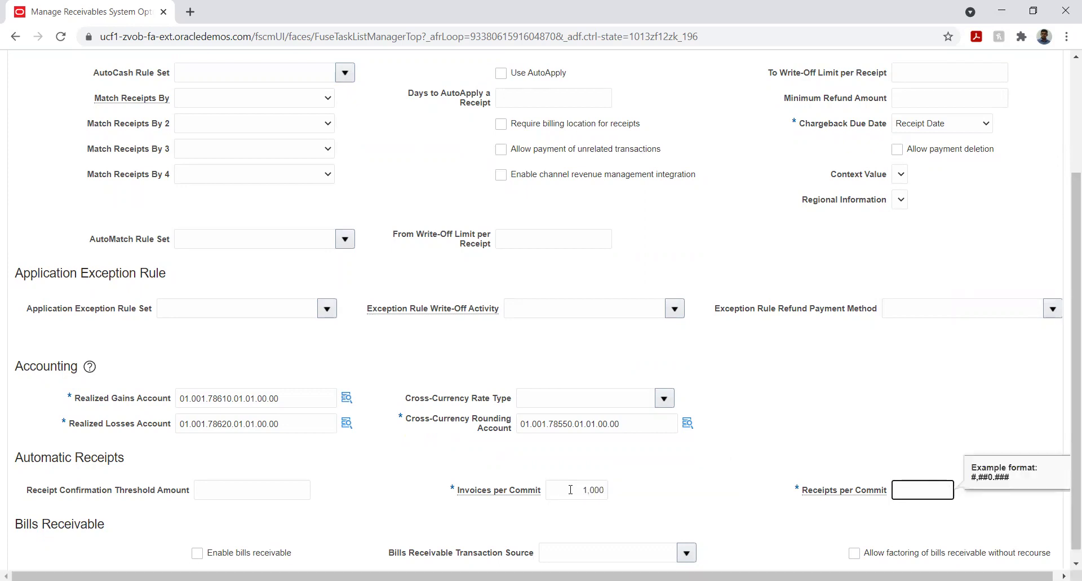
type("1000")
key("Tab")
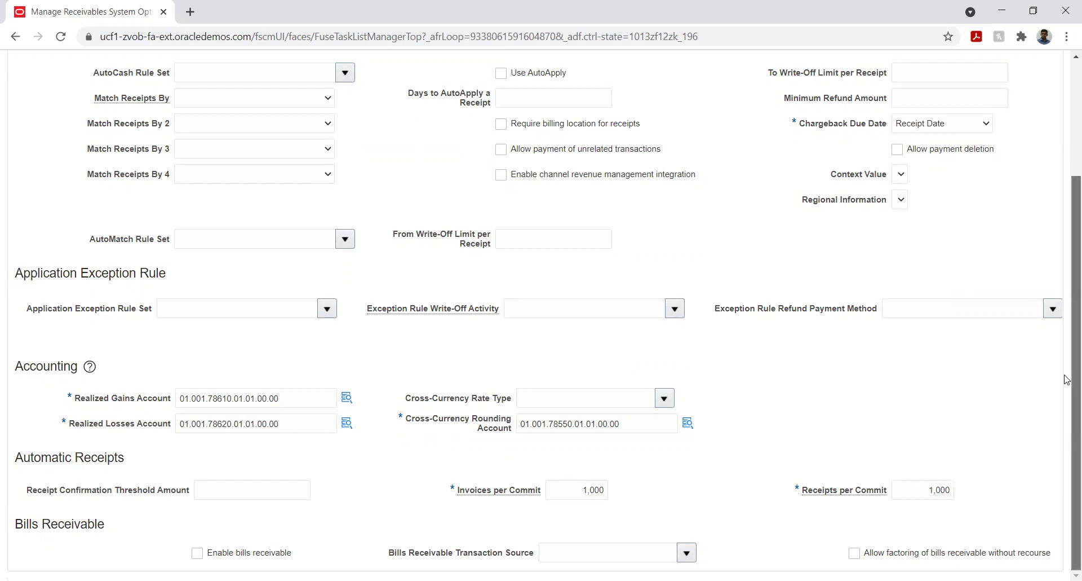
- Save the new system options for Metro unit two and close the page
scroll(1067, 379, "up", 3)
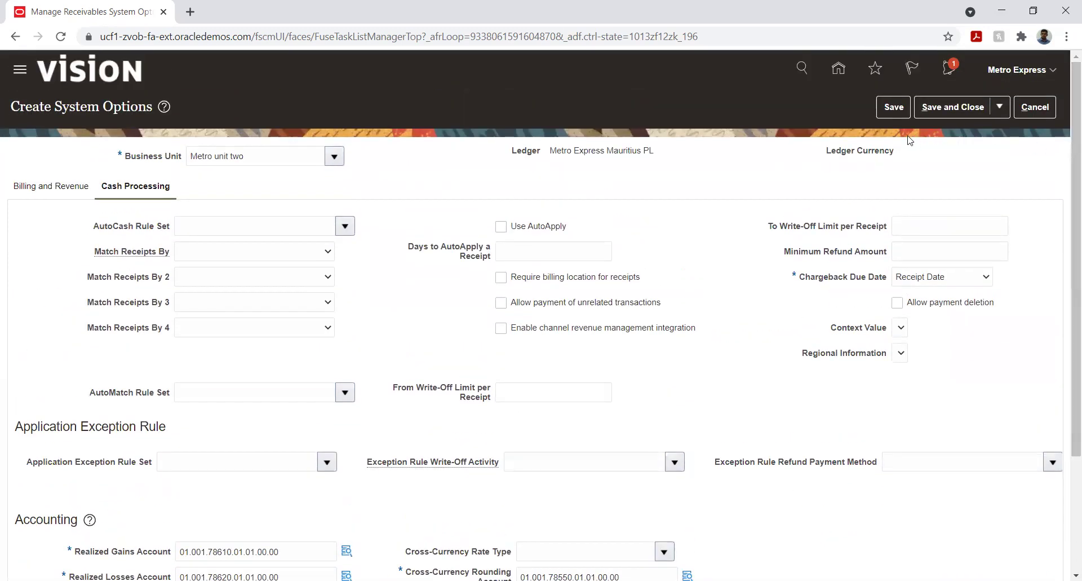
left_click(892, 105)
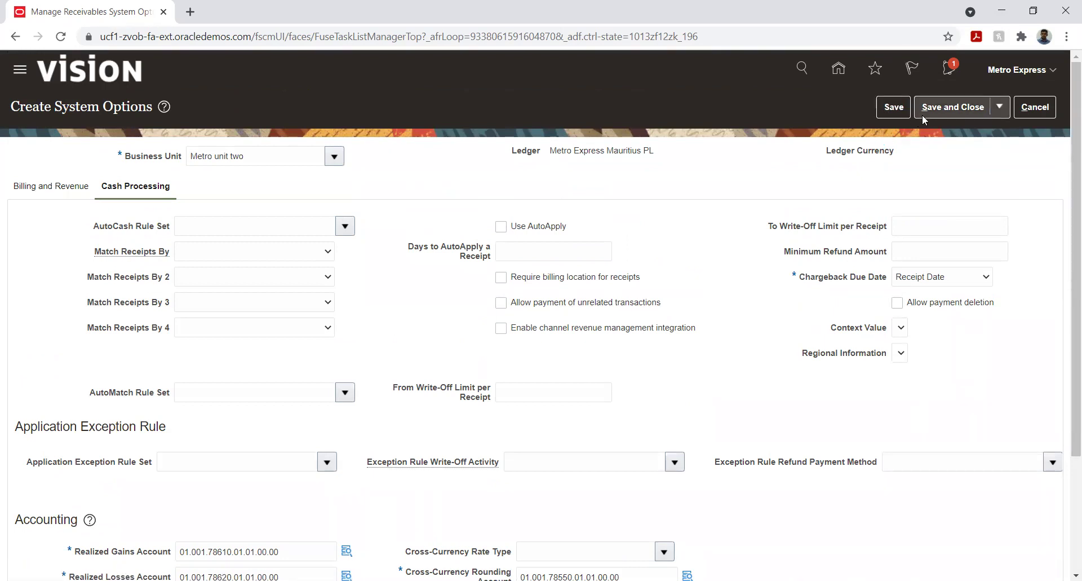
left_click(936, 110)
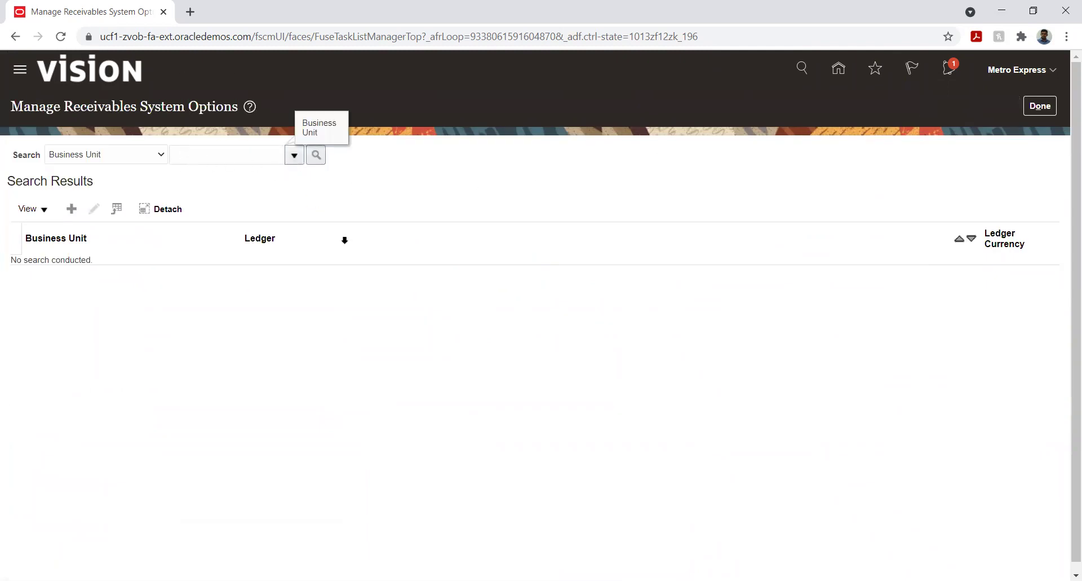
- Look up the business unit Metro unit two and search the Receivables system options for it
left_click(293, 155)
scroll(276, 292, "down", 3)
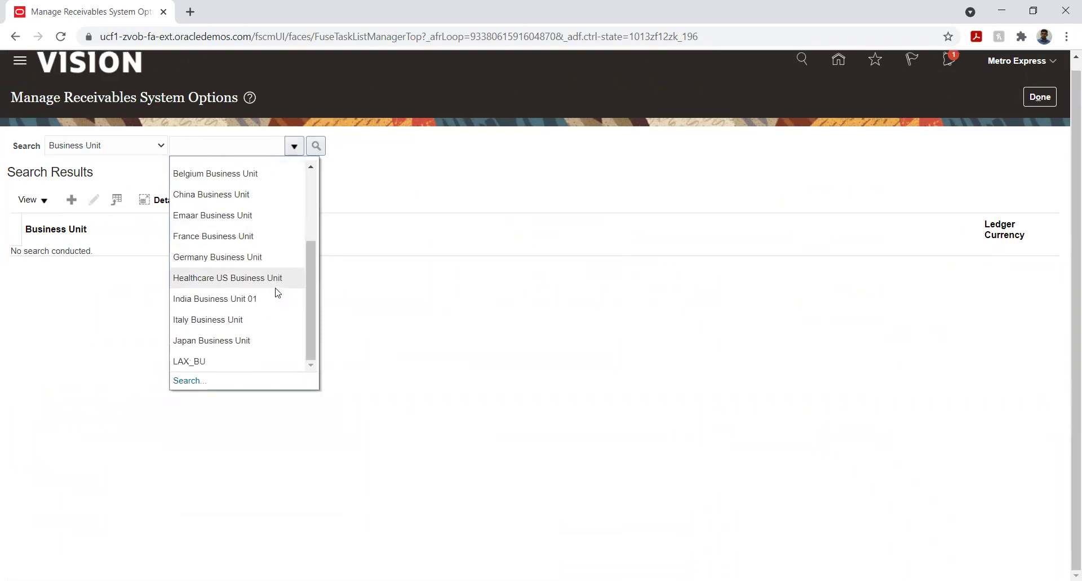
left_click(187, 379)
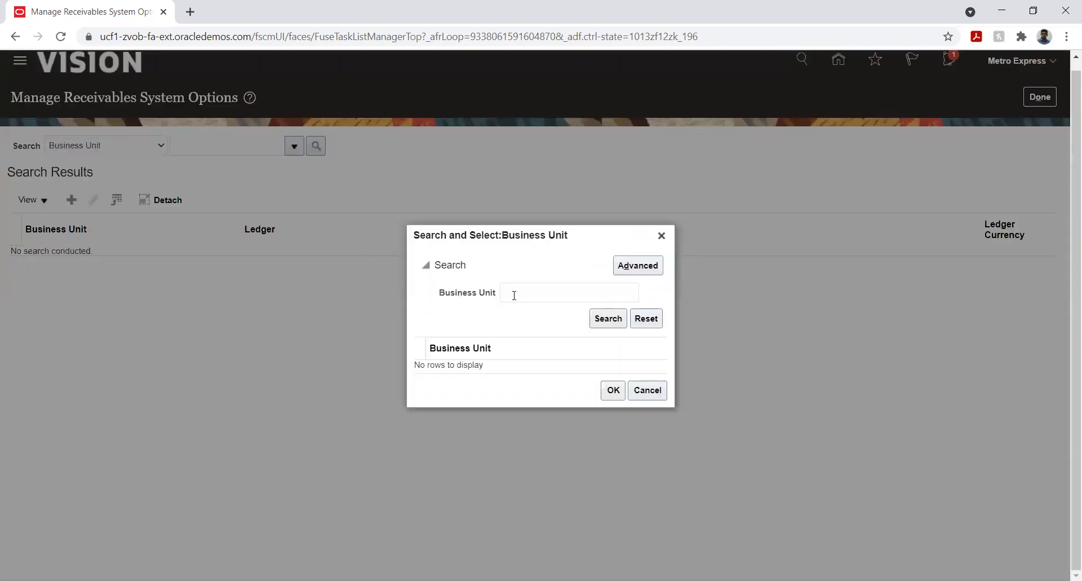
left_click(613, 318)
scroll(505, 313, "down", 3)
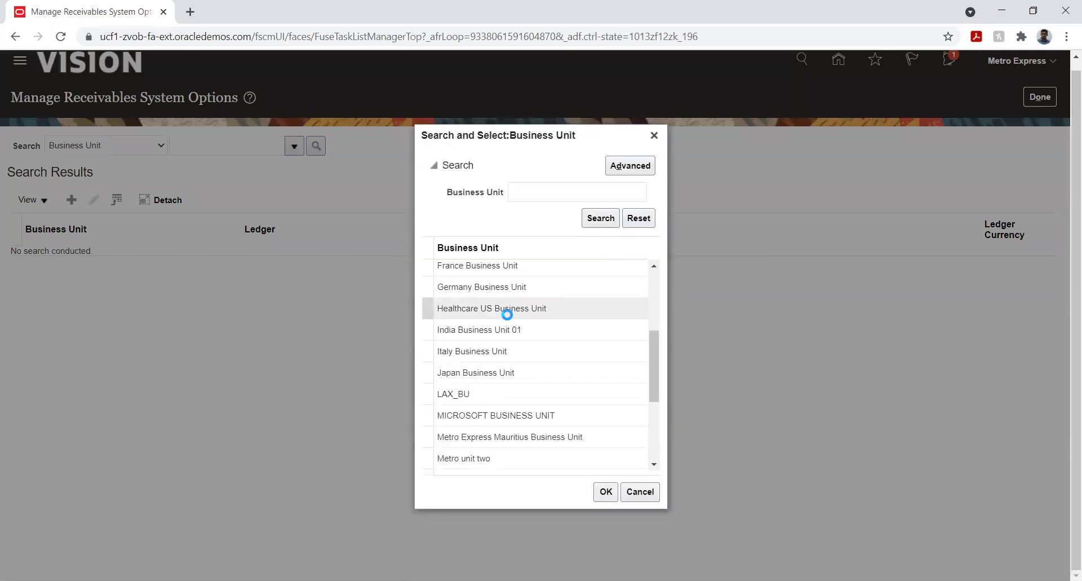
left_click(475, 456)
left_click(605, 491)
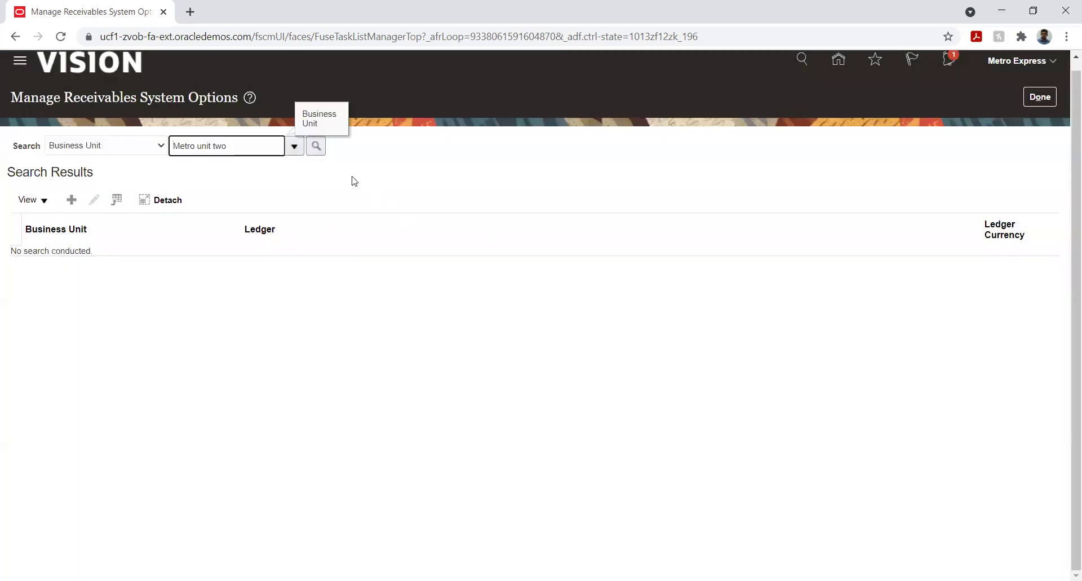
left_click(317, 149)
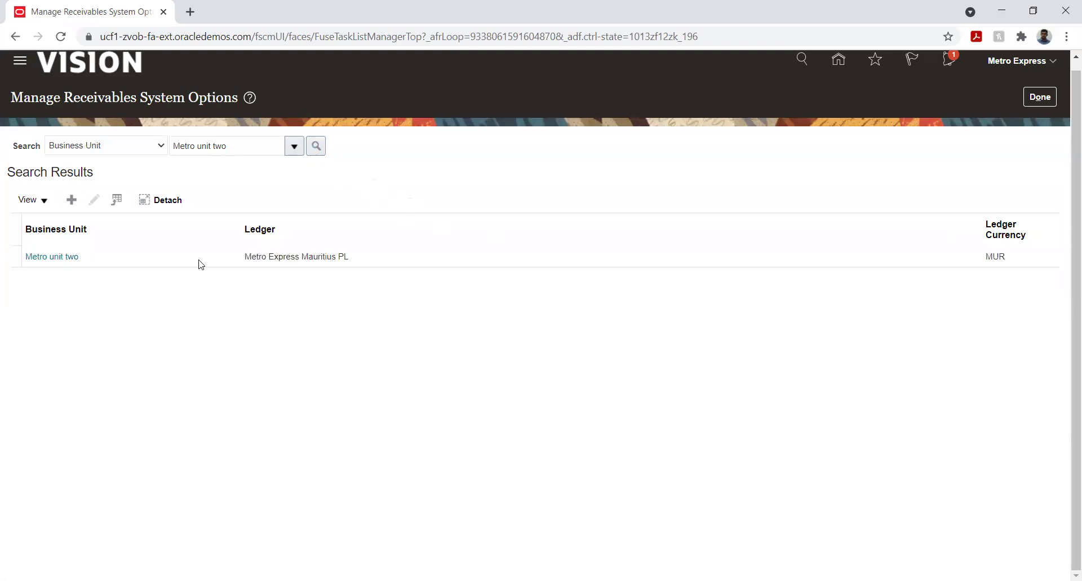
- Return to the implementation project and open the Manage Transaction Types task under Define Customer Billing Configuration to create a transaction type
left_click(1040, 97)
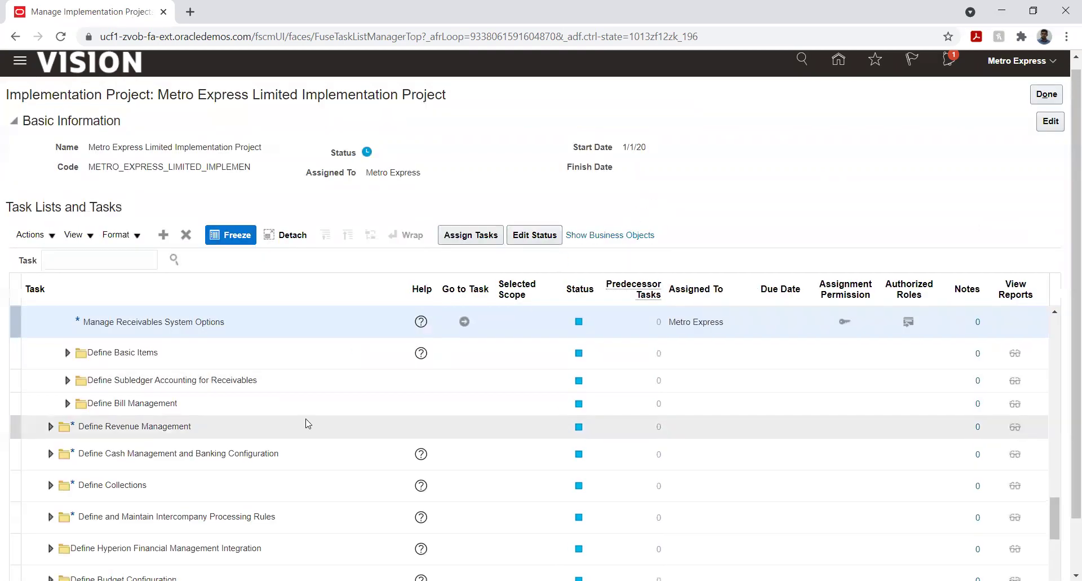
scroll(308, 423, "up", 3)
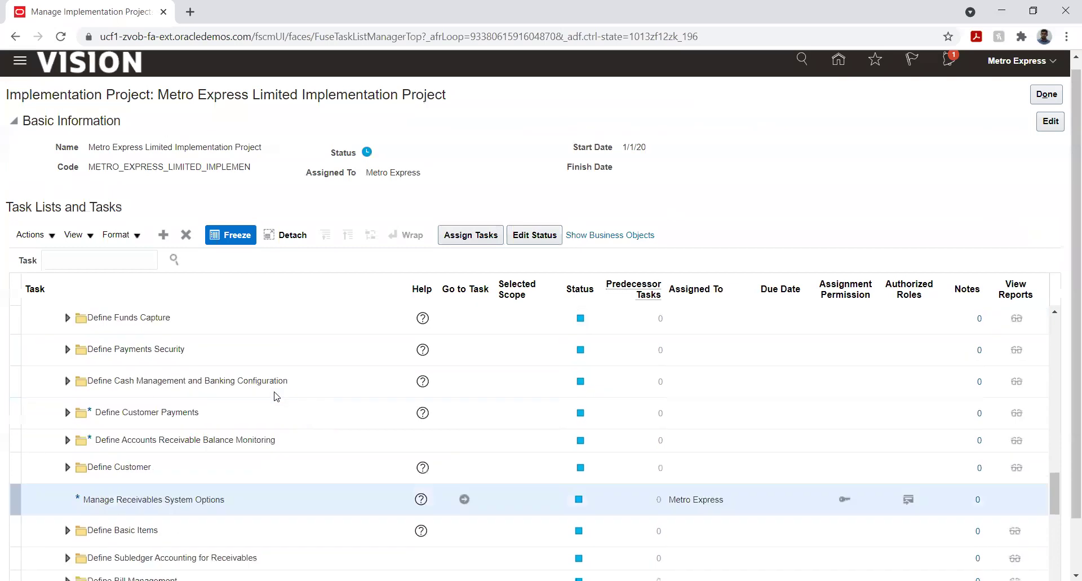
scroll(276, 396, "up", 2)
scroll(276, 396, "up", 2)
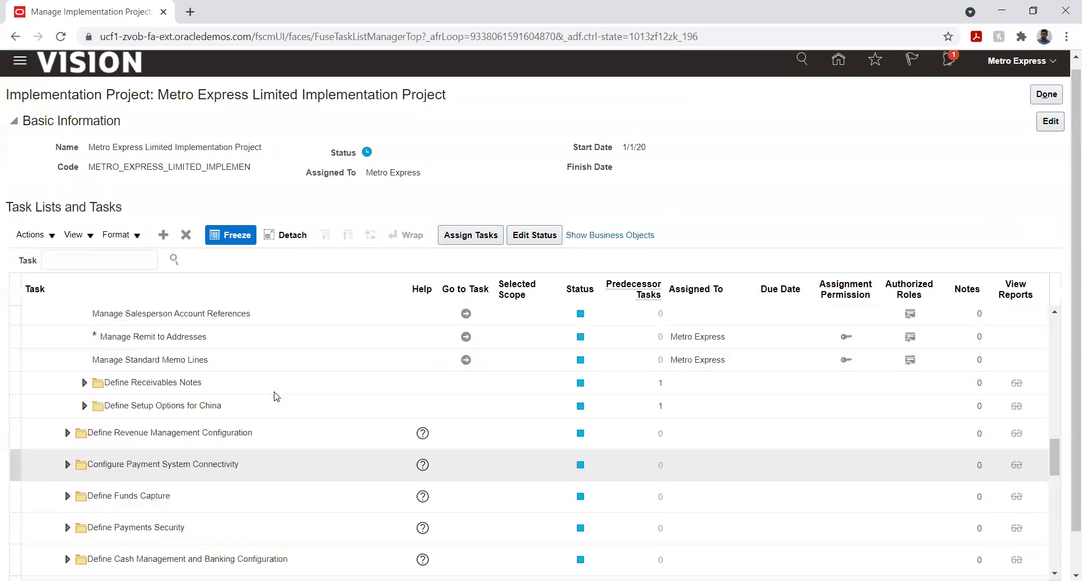
scroll(276, 396, "up", 2)
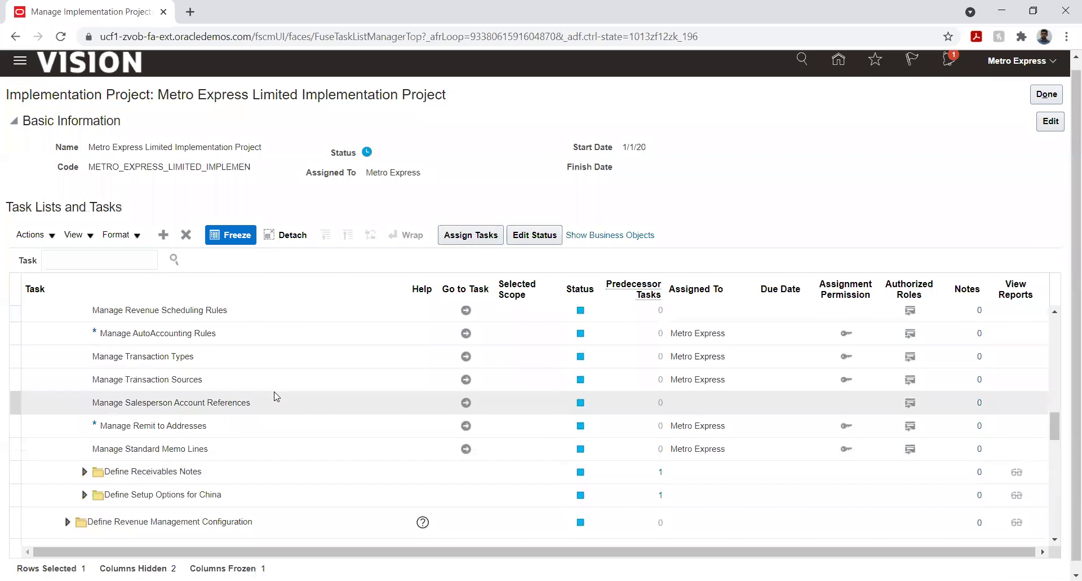
scroll(276, 396, "up", 4)
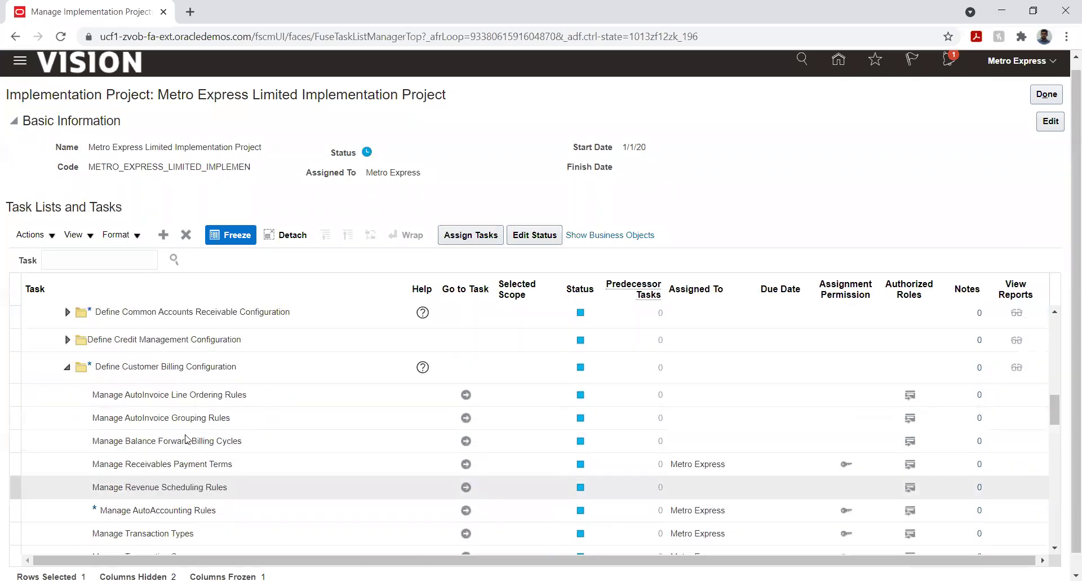
left_click(191, 440)
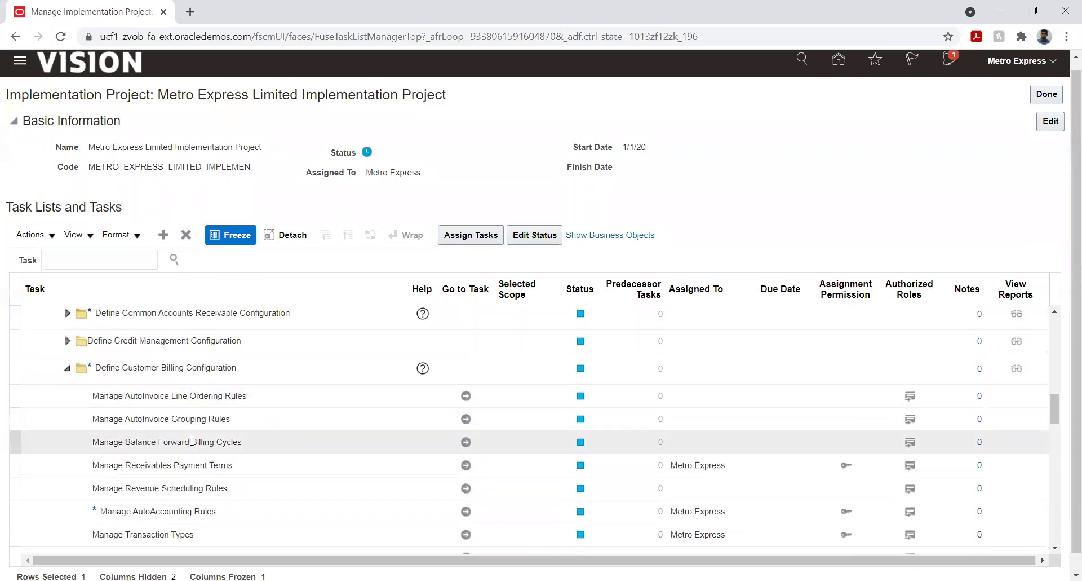
left_click(465, 534)
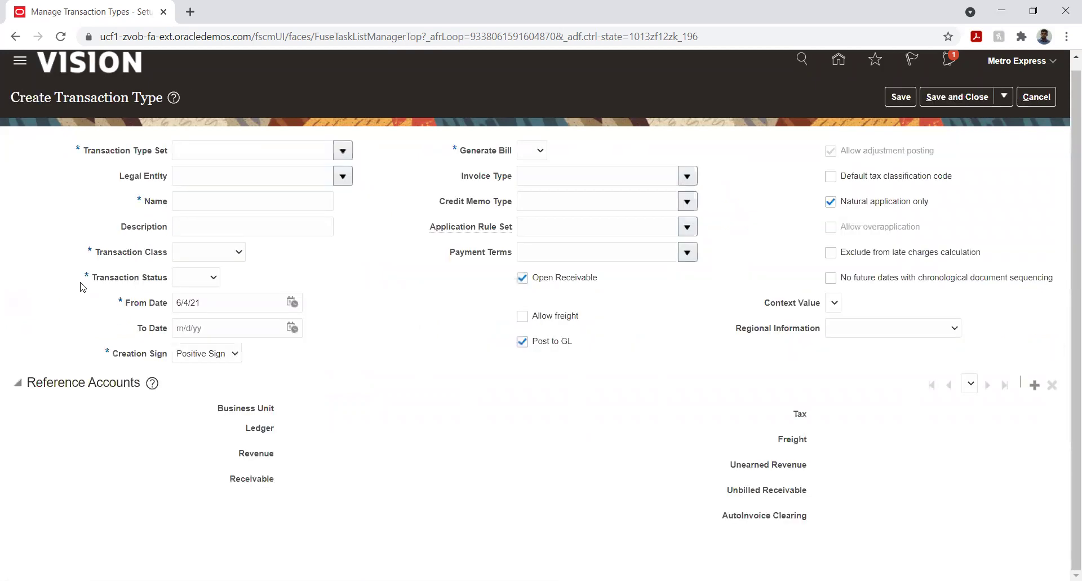
- Set the new transaction type's Transaction Type Set to Metro Unit two
left_click(343, 150)
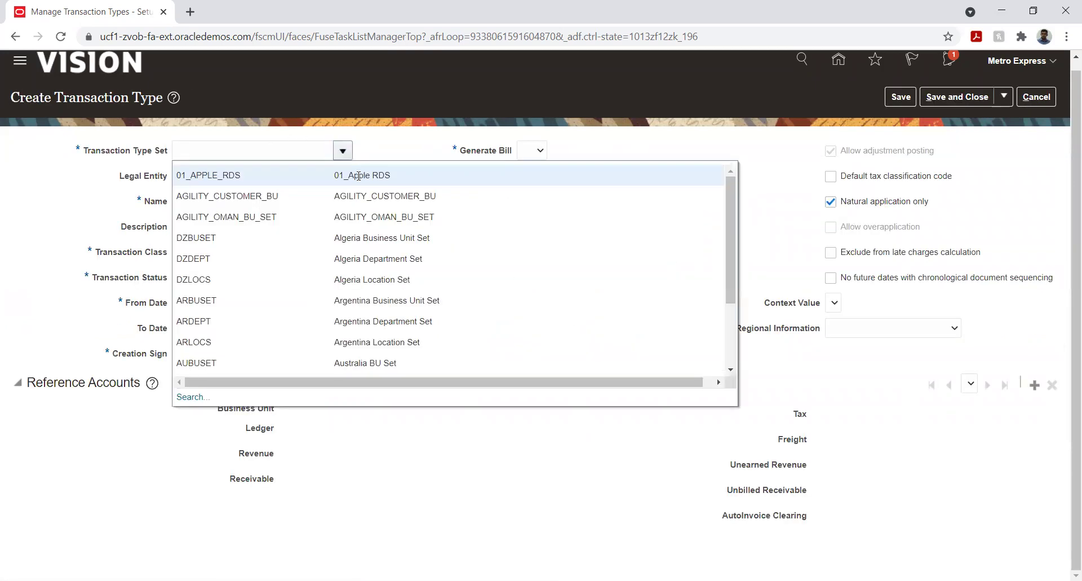
scroll(342, 299, "down", 2)
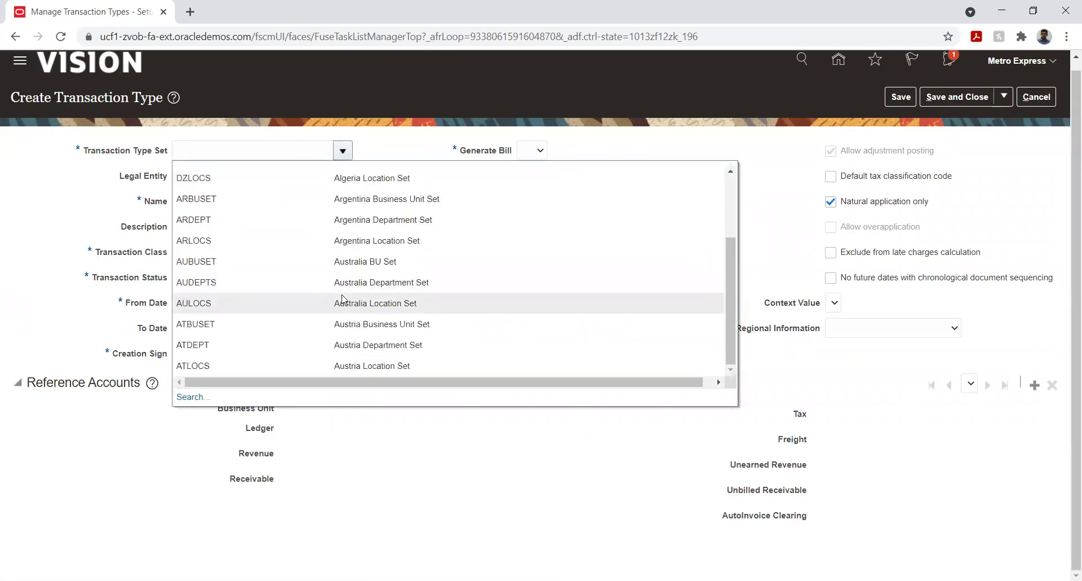
left_click(260, 151)
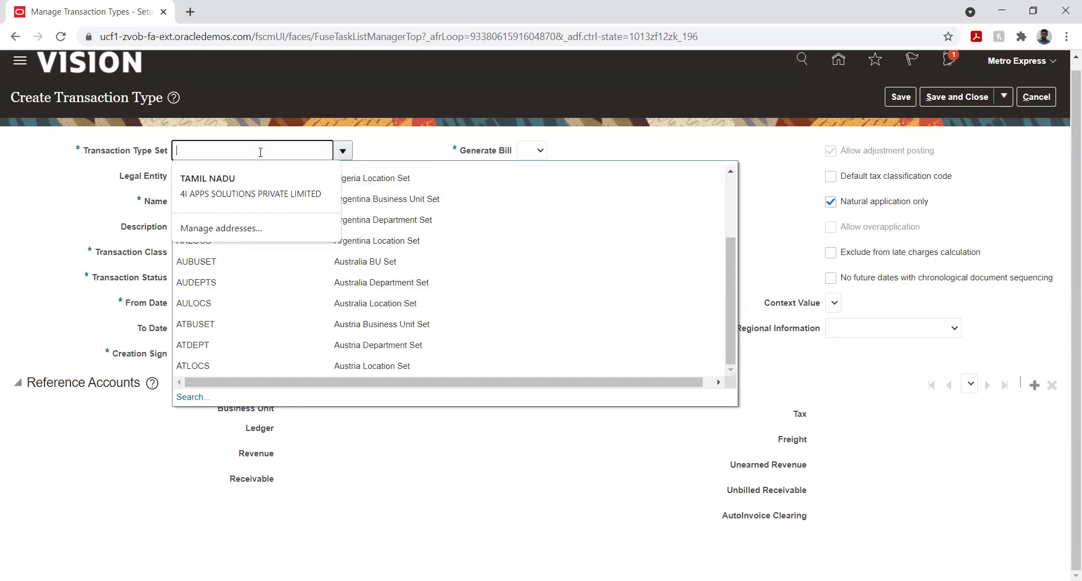
type("Met")
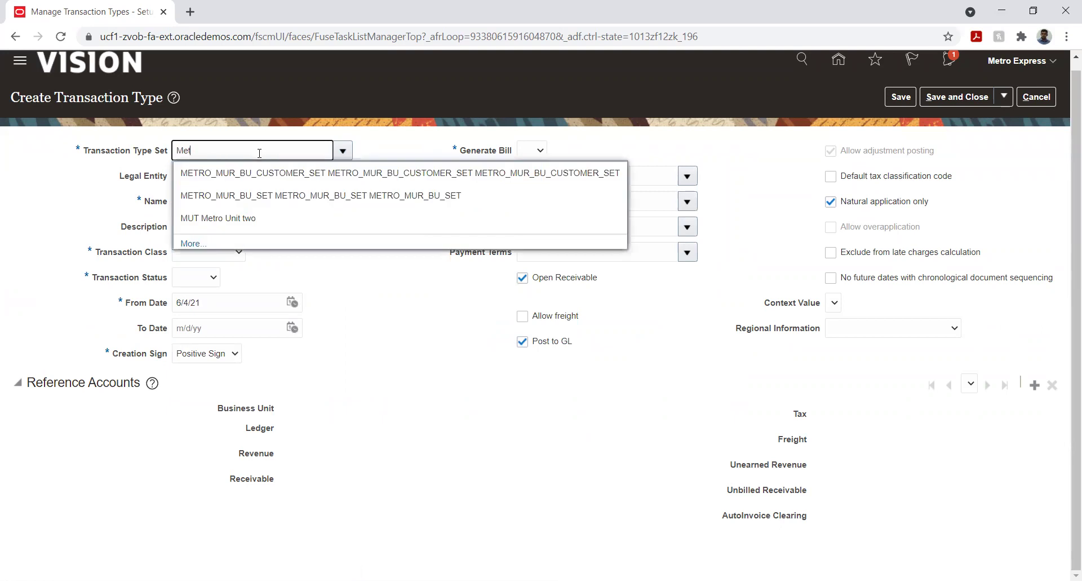
left_click(252, 218)
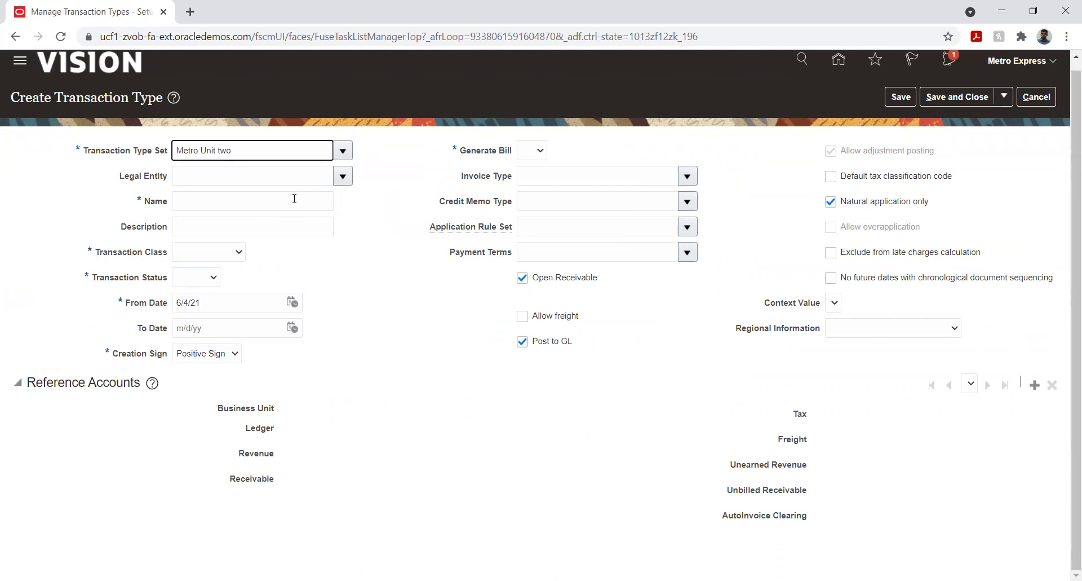
- Name the transaction type Metro unit two Invoi, with transaction class Invoice and transaction status Open
left_click(254, 202)
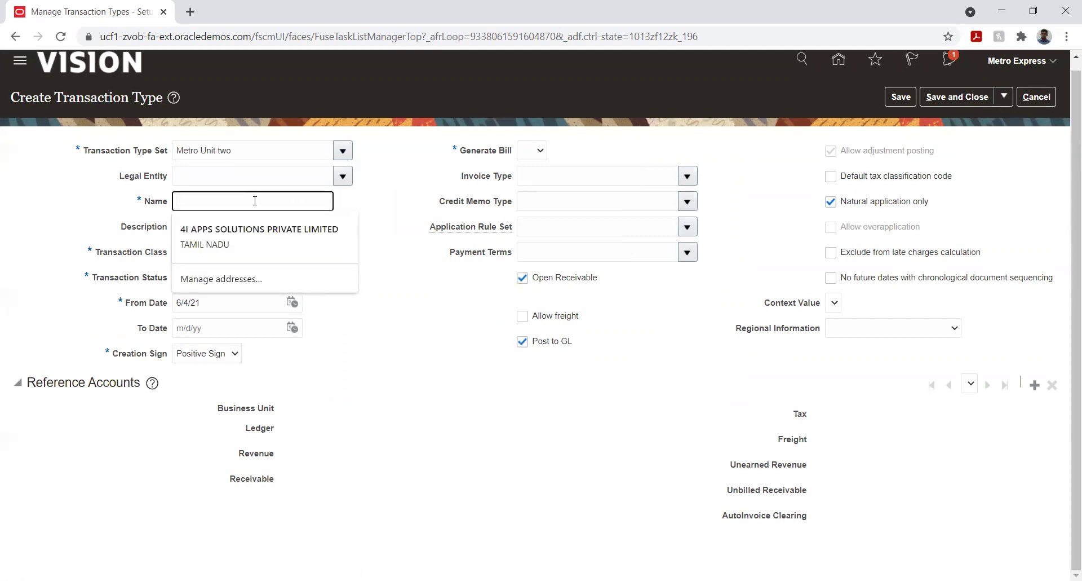
type("Metro unit two Invoi")
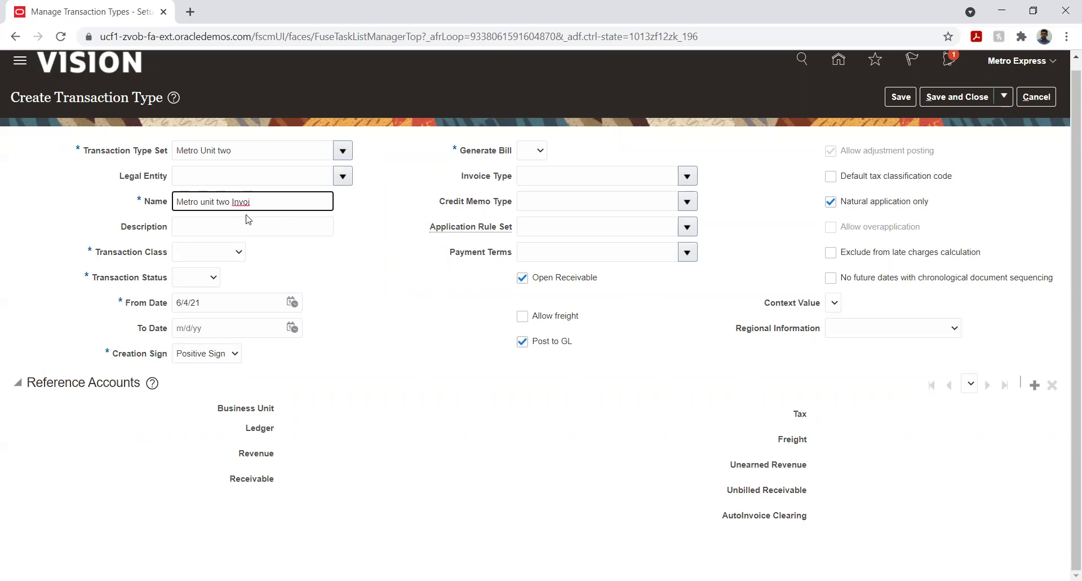
left_click(202, 255)
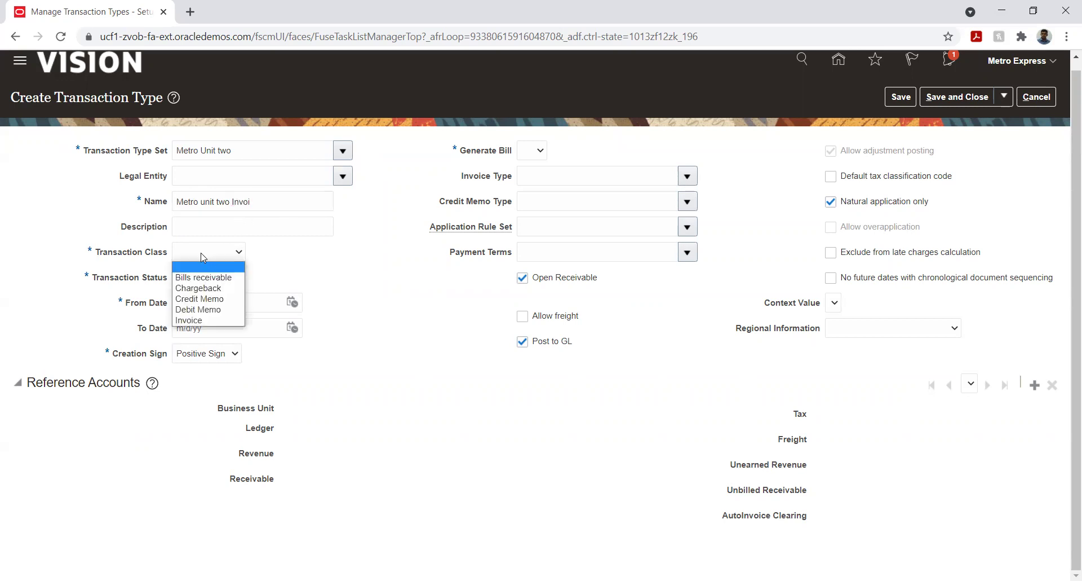
key("i")
key("Return")
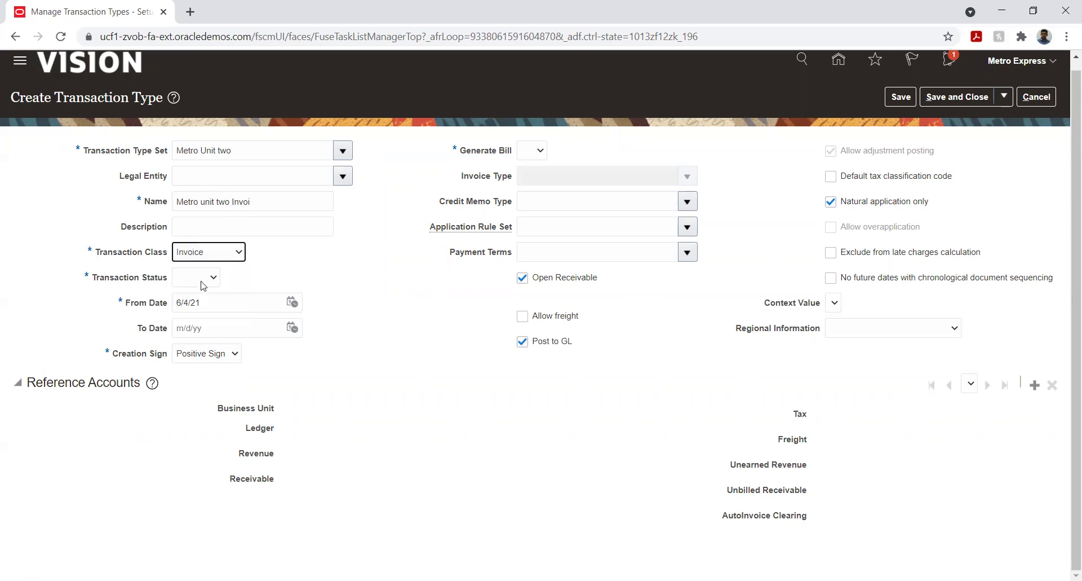
left_click(204, 279)
left_click(202, 308)
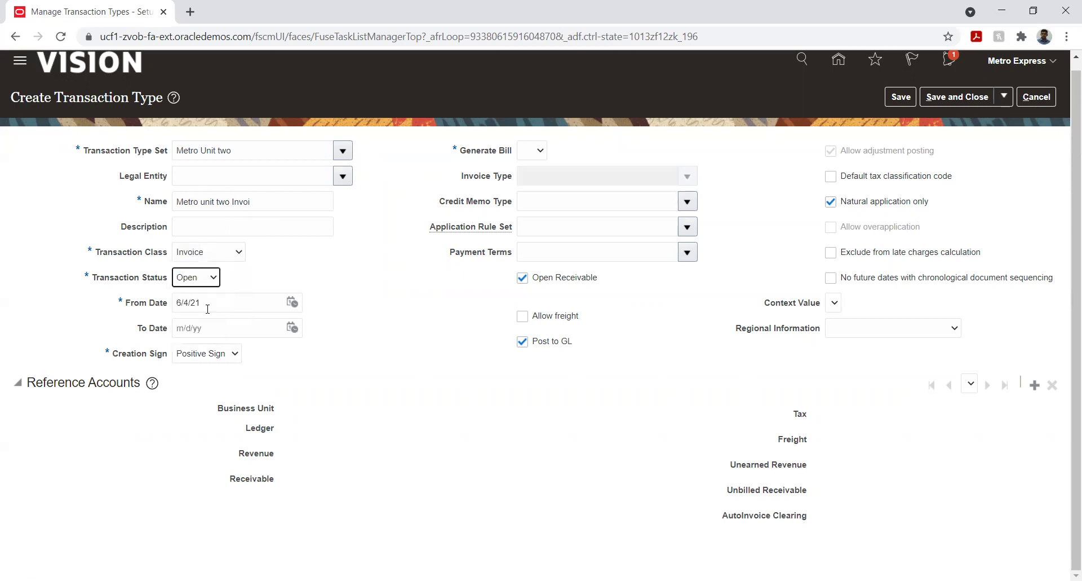
- Set the transaction type's From Date to 1/1/21 and Generate Bill to Yes, and save it
left_click(292, 302)
left_click(353, 327)
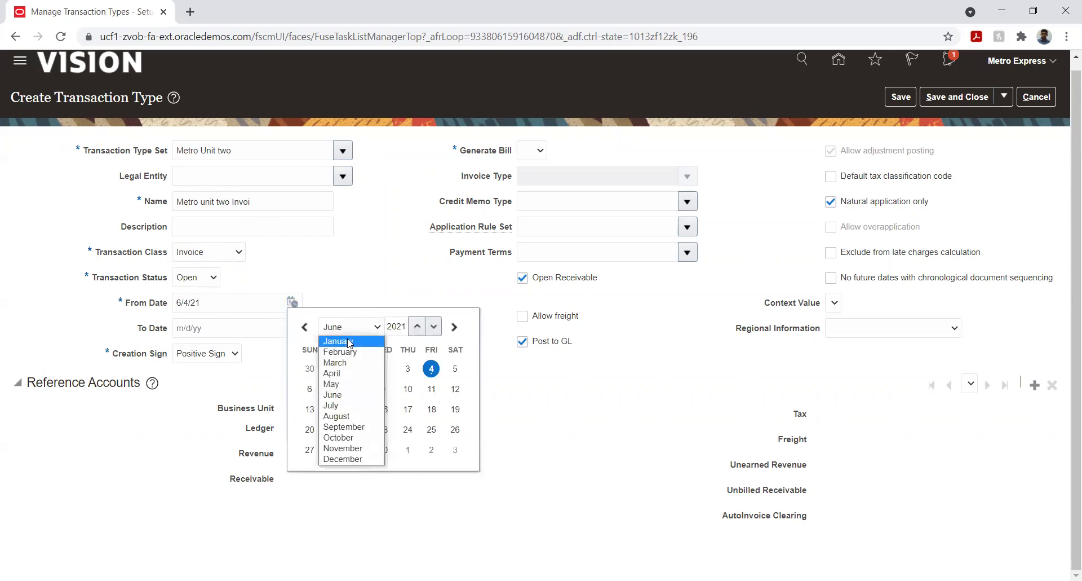
left_click(348, 342)
left_click(431, 369)
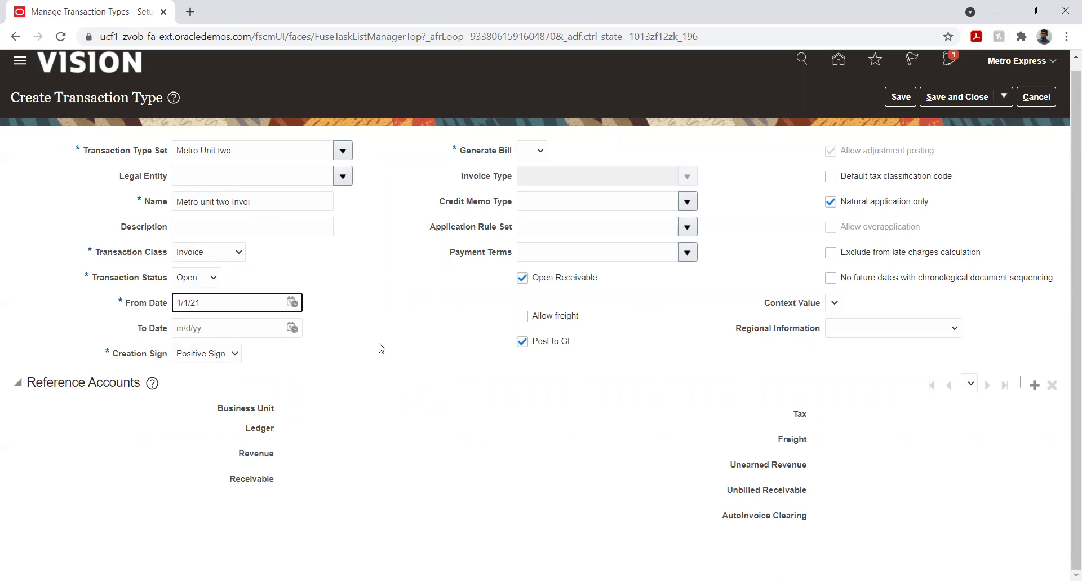
left_click(530, 150)
left_click(525, 186)
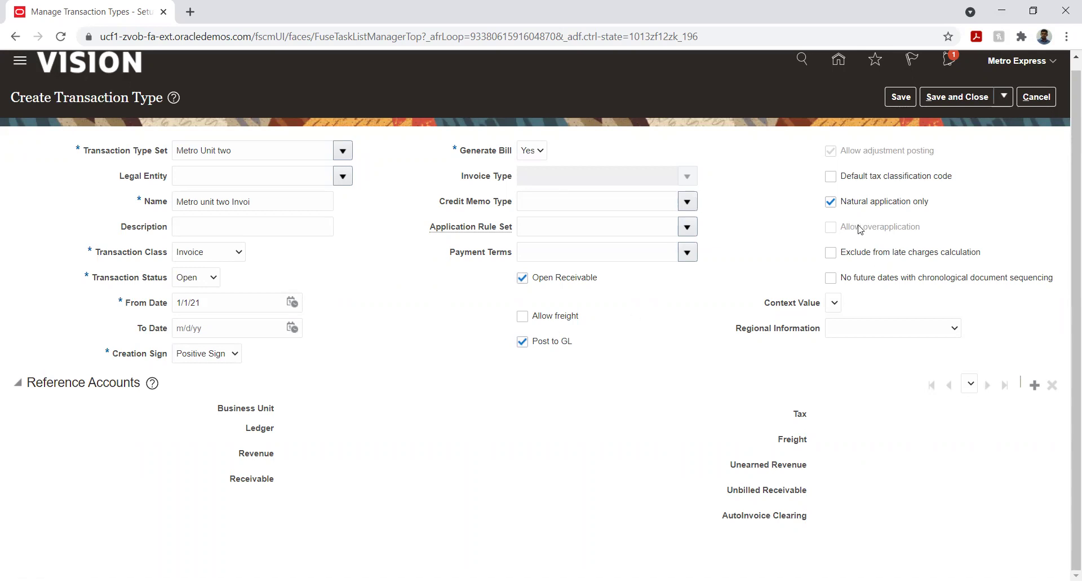
left_click(901, 102)
- Add a reference accounts entry for the business unit Metro unit two
left_click(1035, 385)
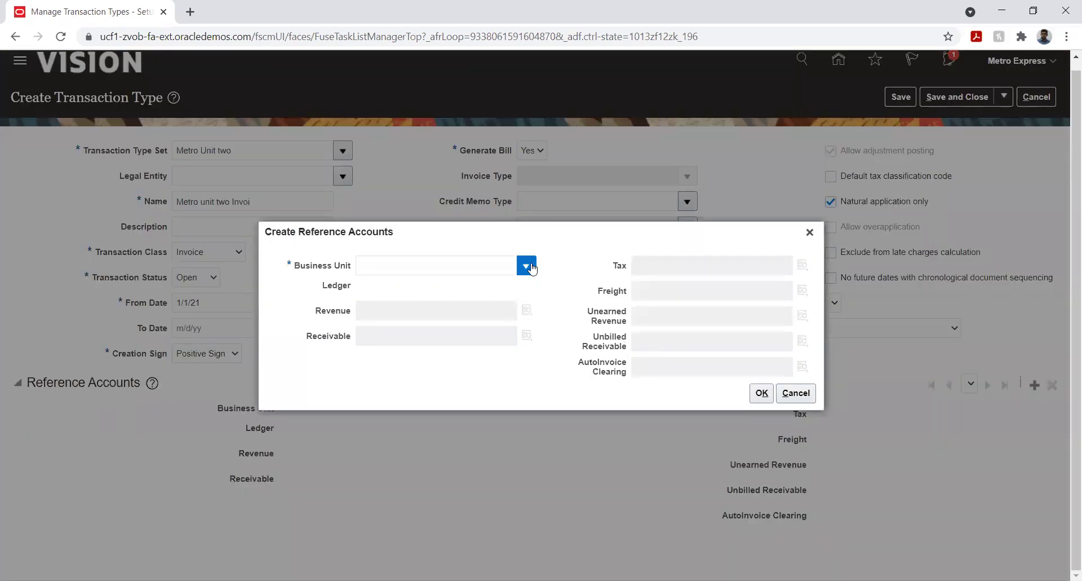
left_click(526, 266)
left_click(396, 289)
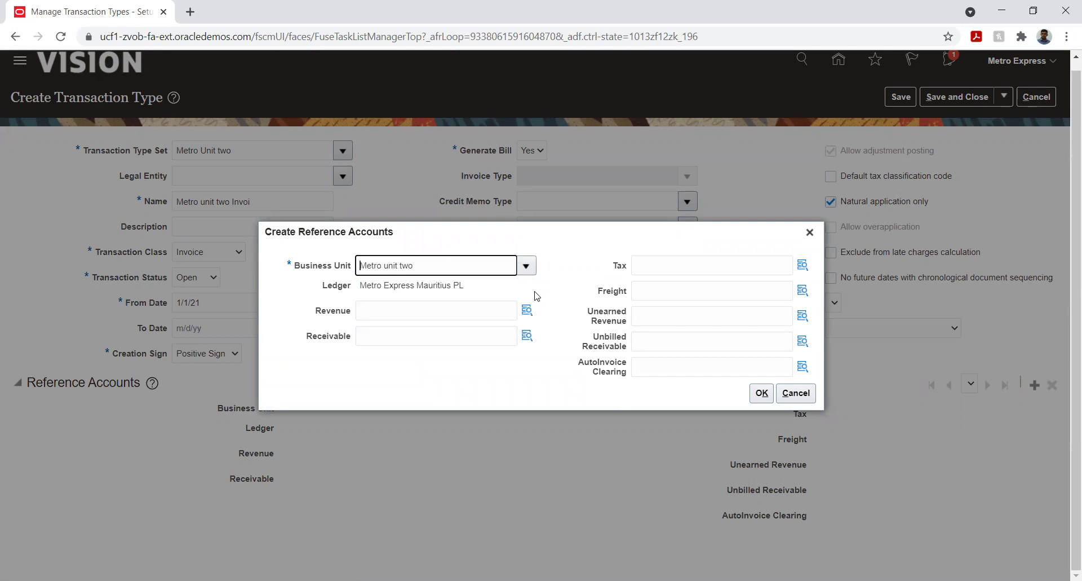
- Enter 115,343,360 in both the Revenue and Receivable reference accounts
left_click(528, 313)
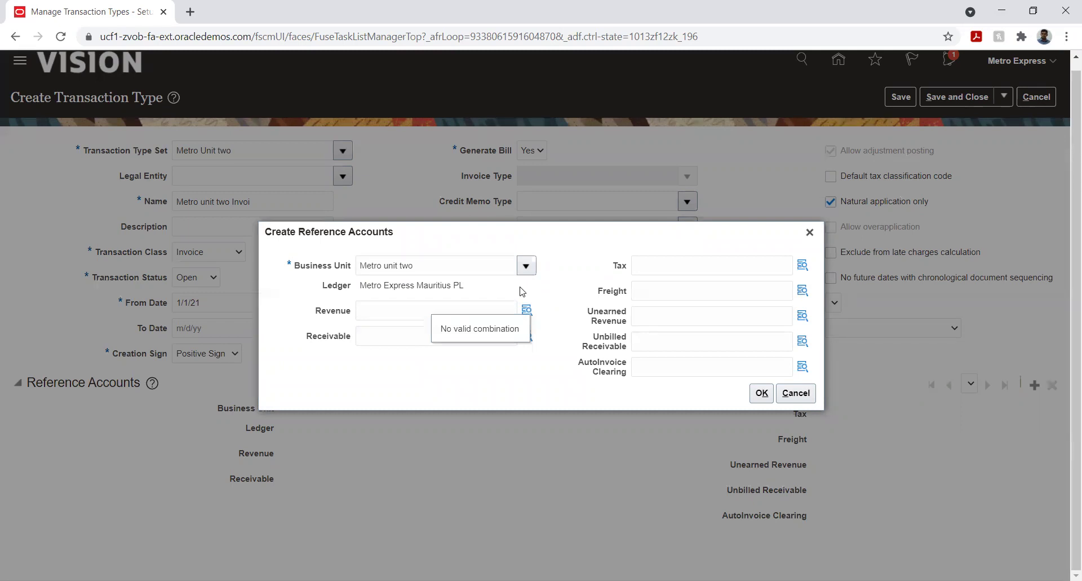
left_click(529, 311)
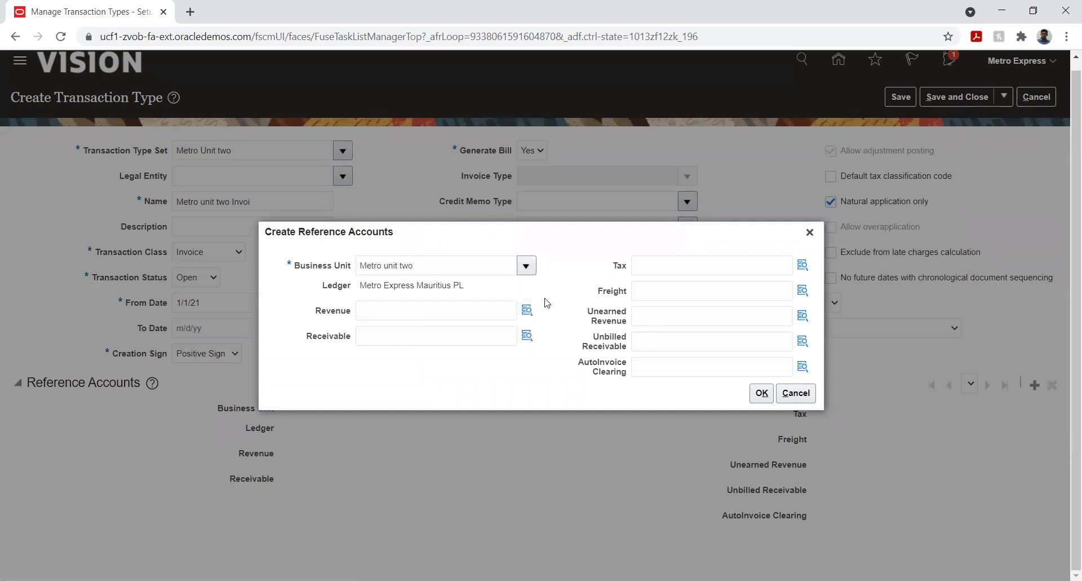
left_click(529, 310)
left_click(529, 308)
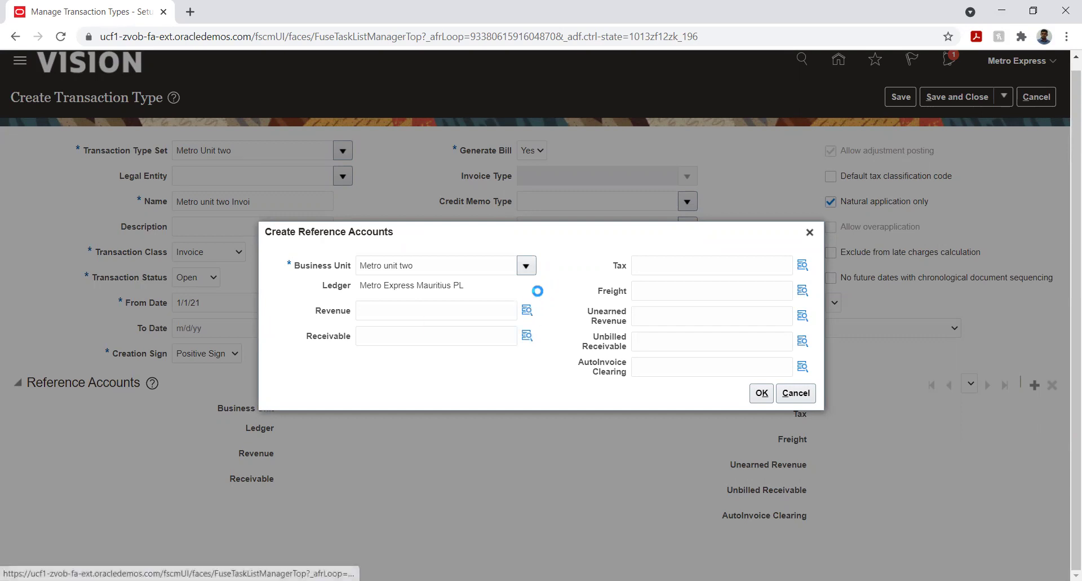
left_click(679, 434)
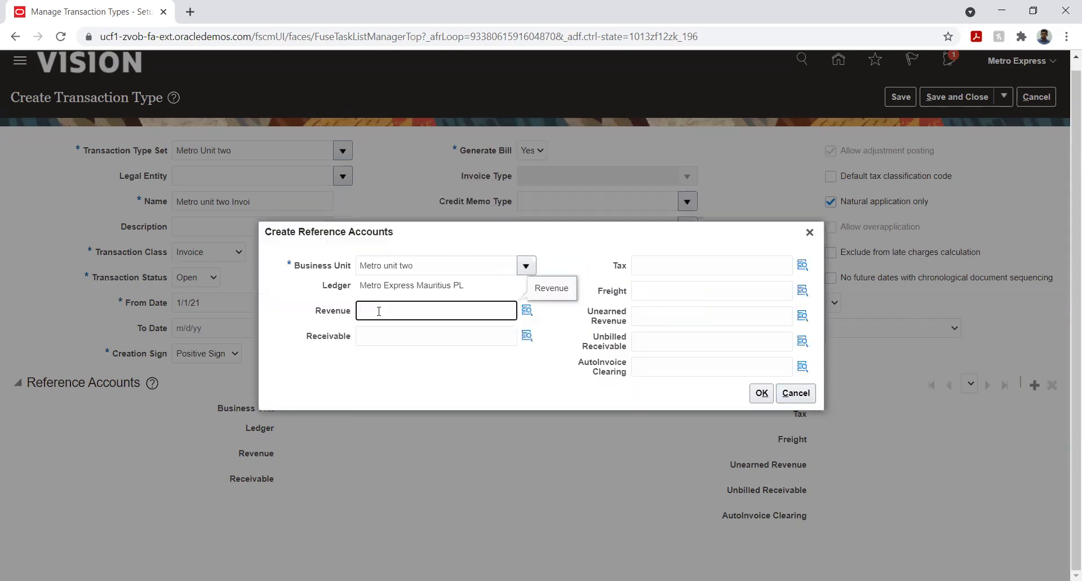
type("115,343,360")
left_click(379, 336)
type("115,343,360")
- In the Receivable account combination, replace the Company with 01 Metro Express Mauritius and set Department to 001 Human Resource
left_click(525, 311)
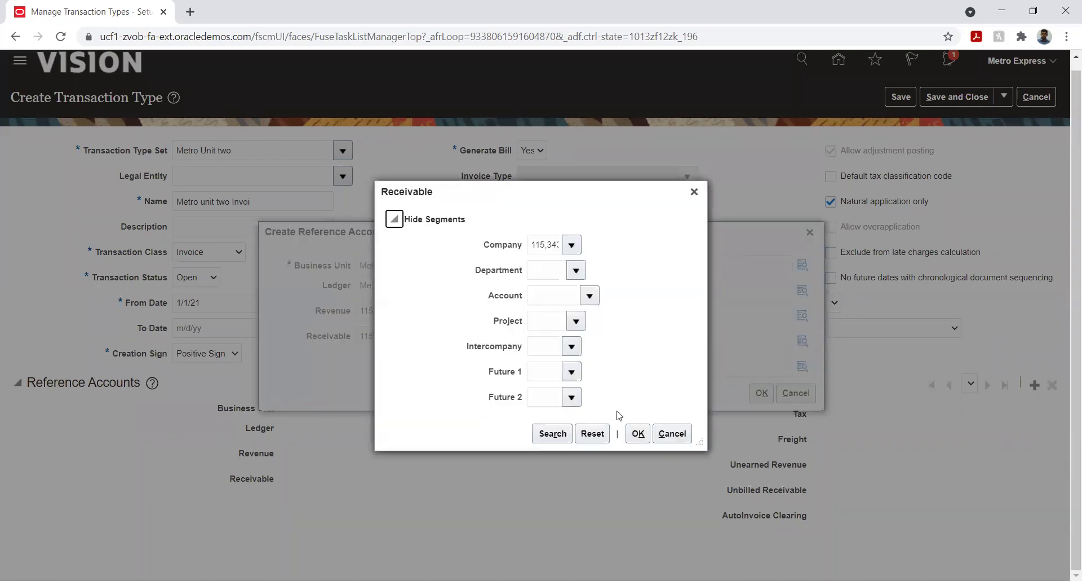
left_click(555, 246)
key("ctrl+a")
key("BackSpace")
left_click(572, 248)
left_click(601, 269)
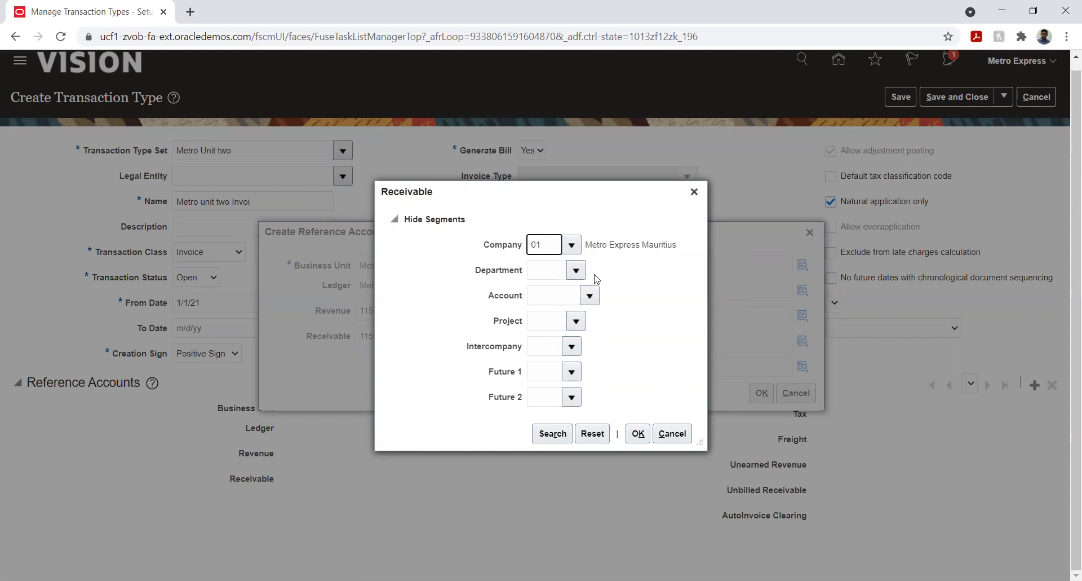
left_click(576, 270)
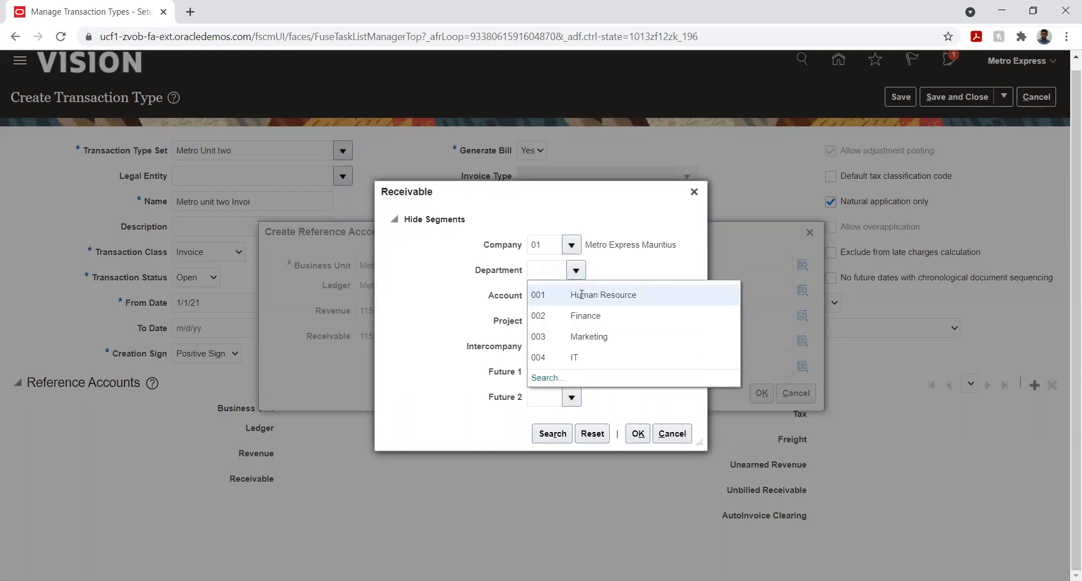
left_click(582, 294)
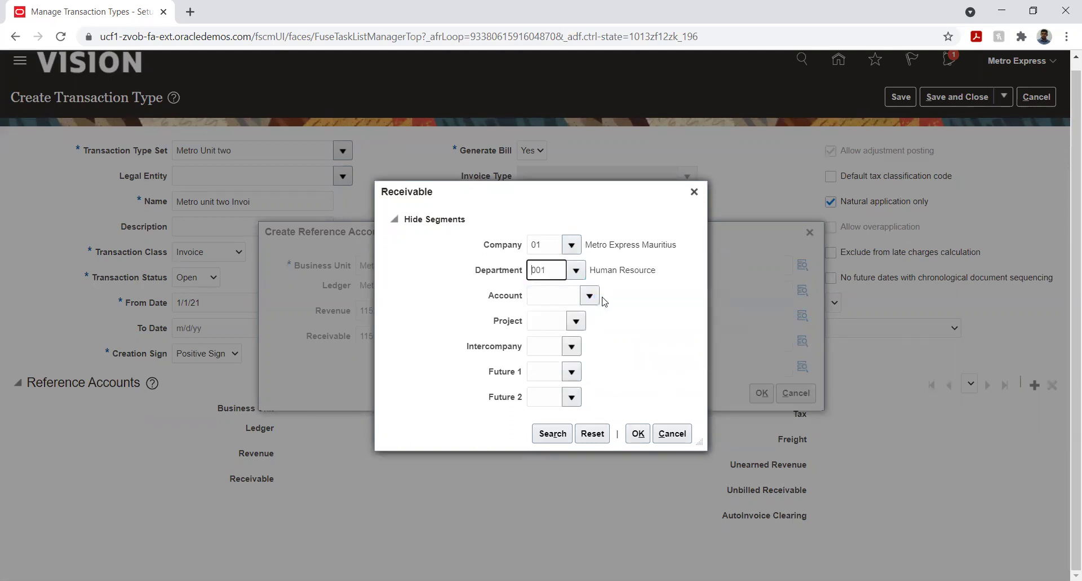
- Find accounts with the description %reve% and choose 41000 Revenue Domestic as the Receivable combination's Account
left_click(590, 295)
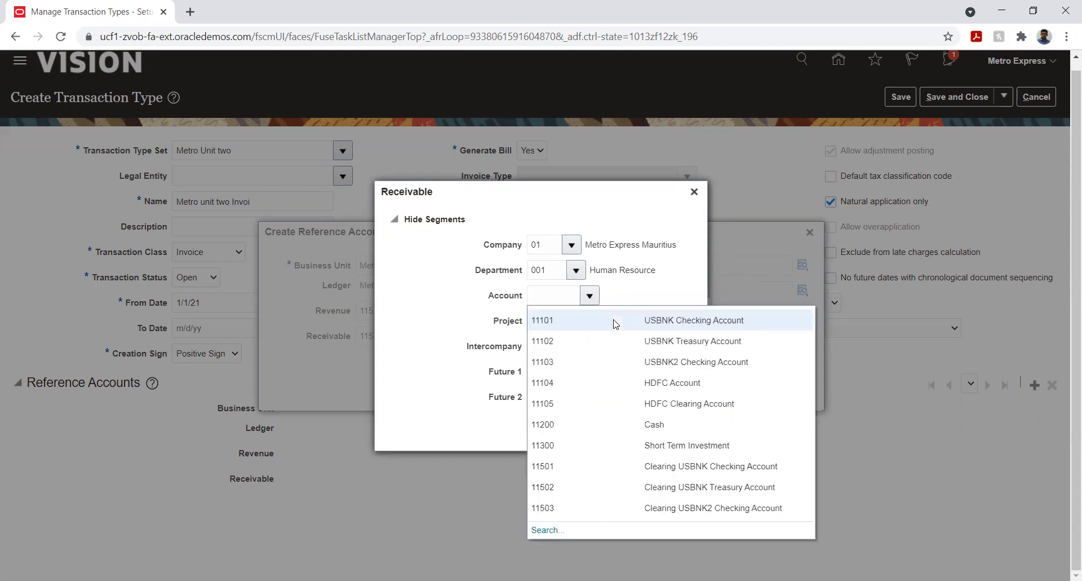
left_click(551, 525)
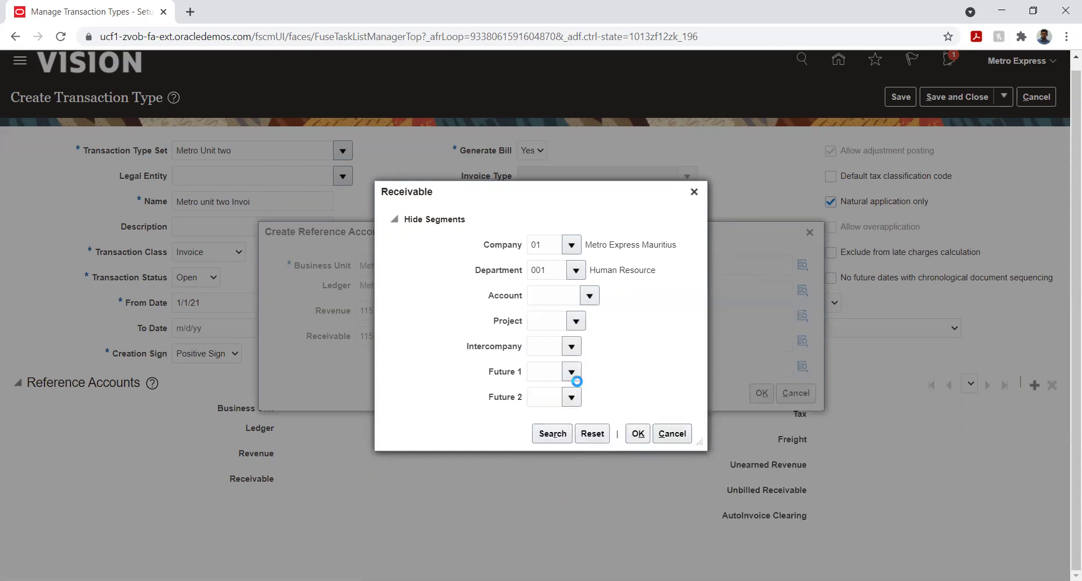
left_click(509, 320)
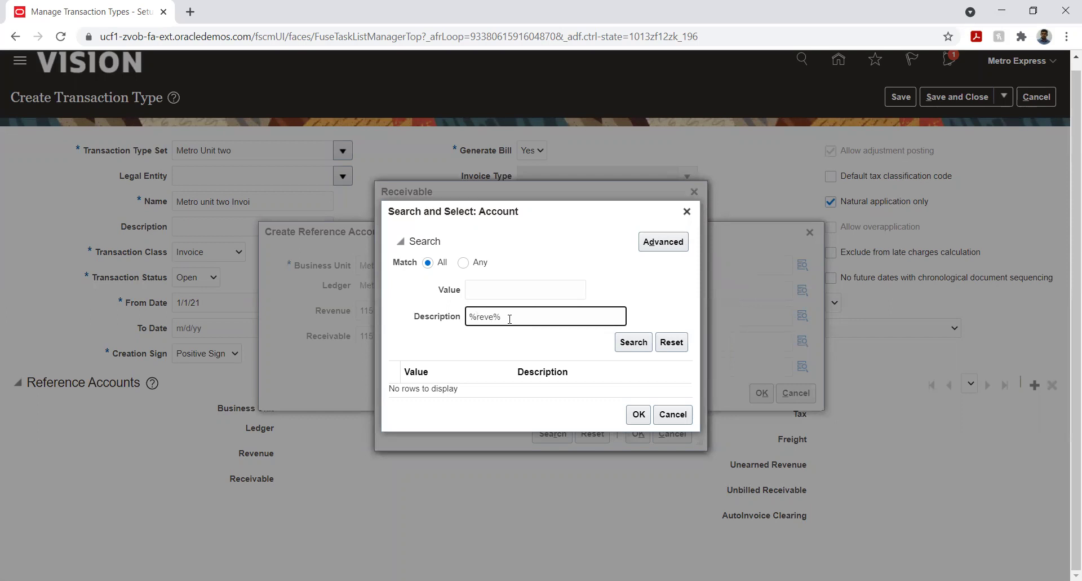
key("Return")
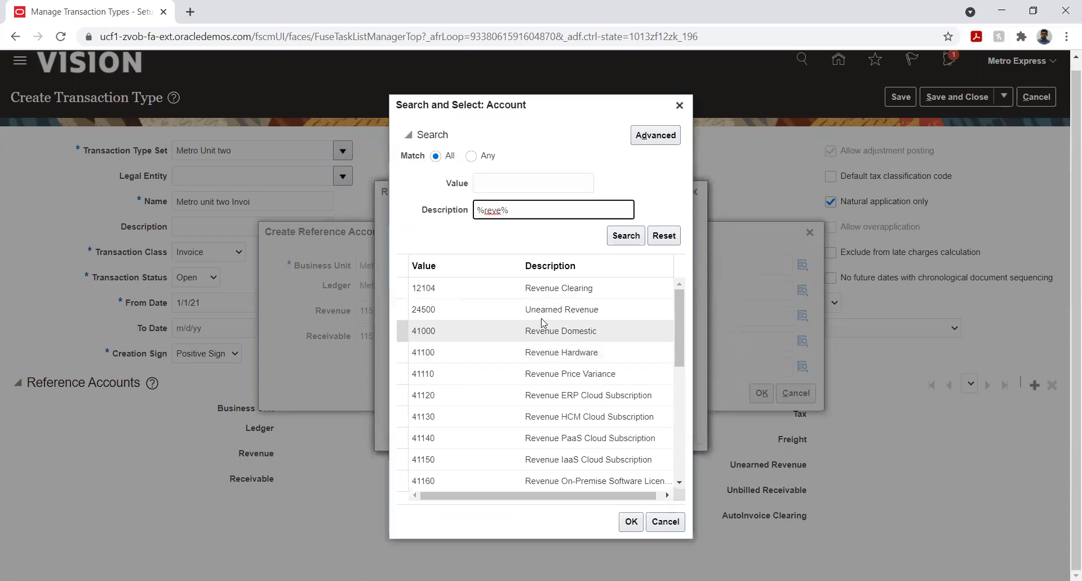
left_click(494, 324)
left_click(631, 521)
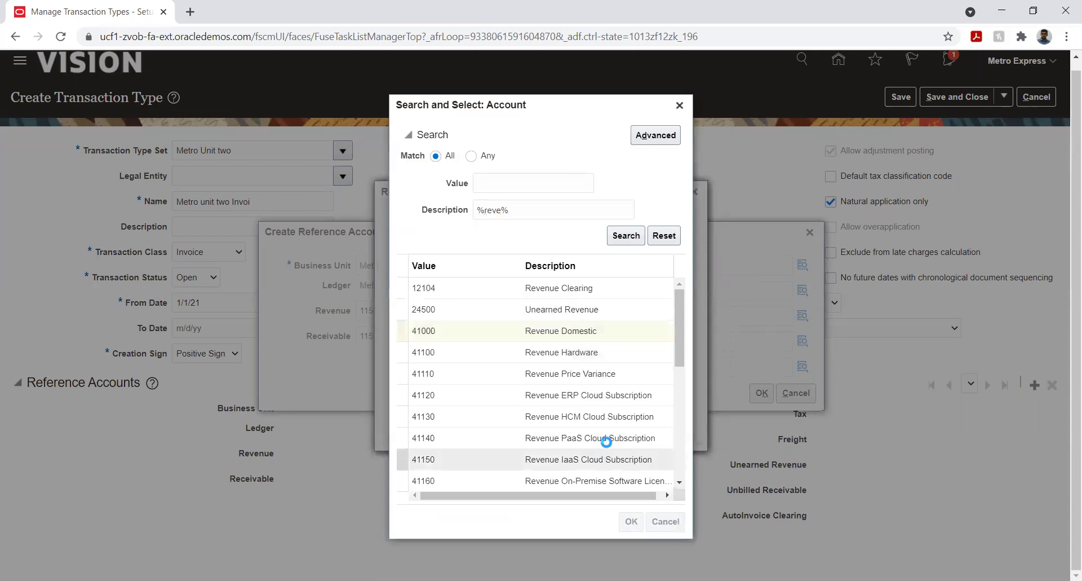
- Complete the Receivable combination with Project 01 Rose-Hill to Curepipe, Intercompany 01 Metro Express Mauritius, Future 1 00 Default and a Future 2 value
left_click(578, 324)
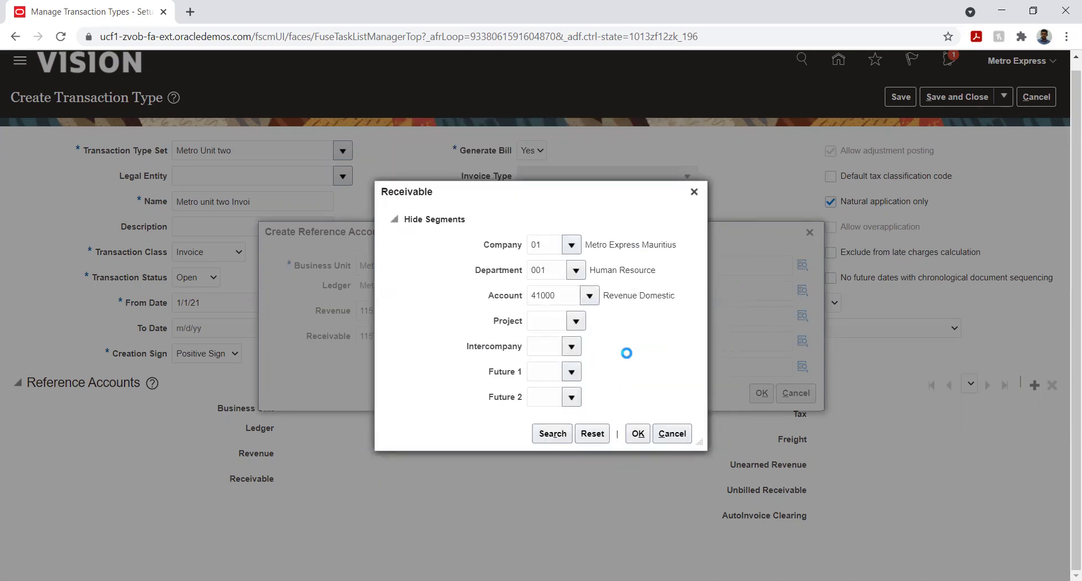
left_click(606, 345)
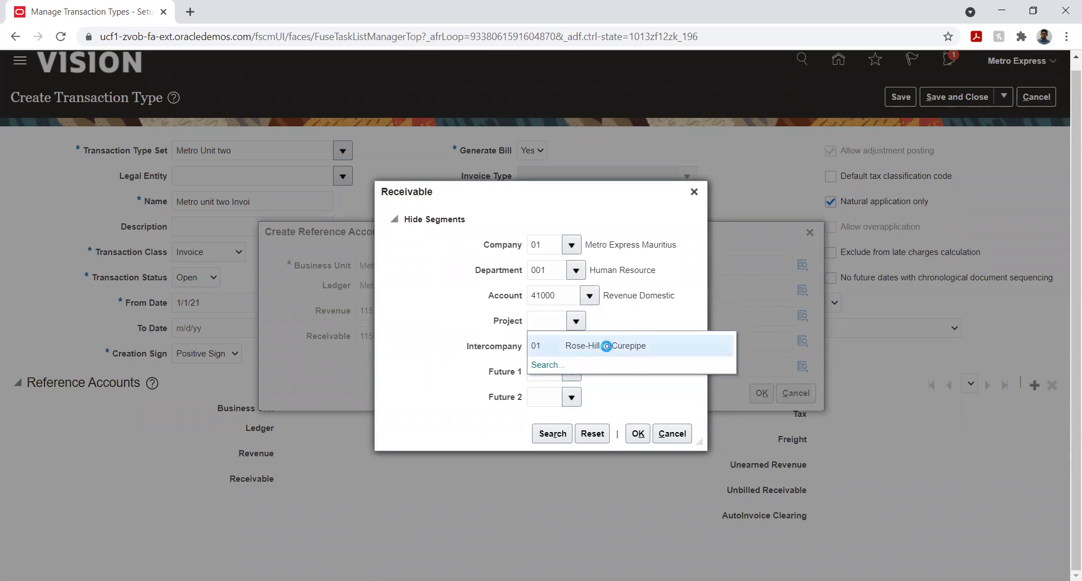
left_click(577, 348)
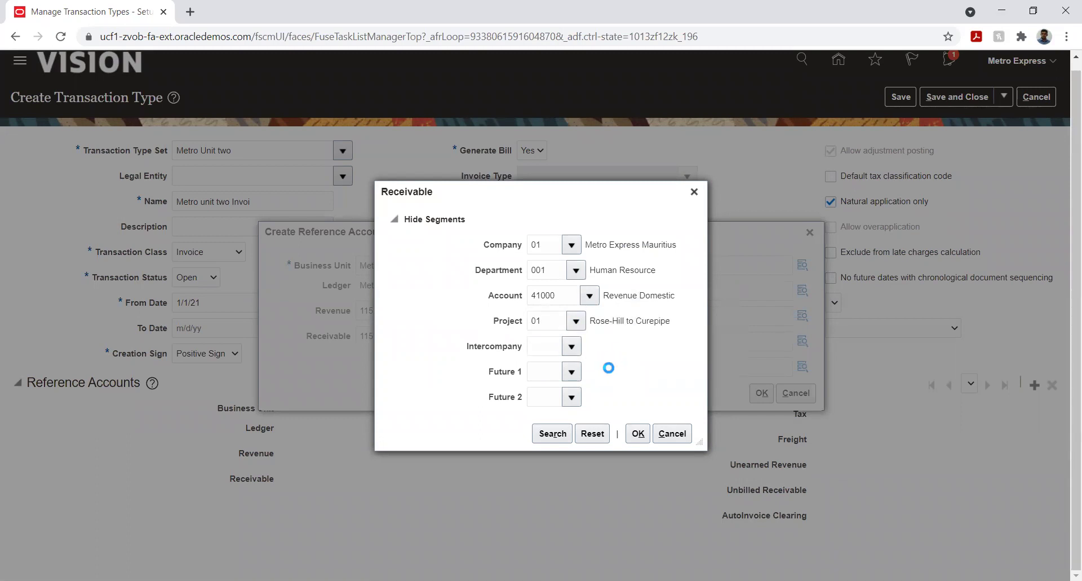
left_click(600, 371)
left_click(570, 371)
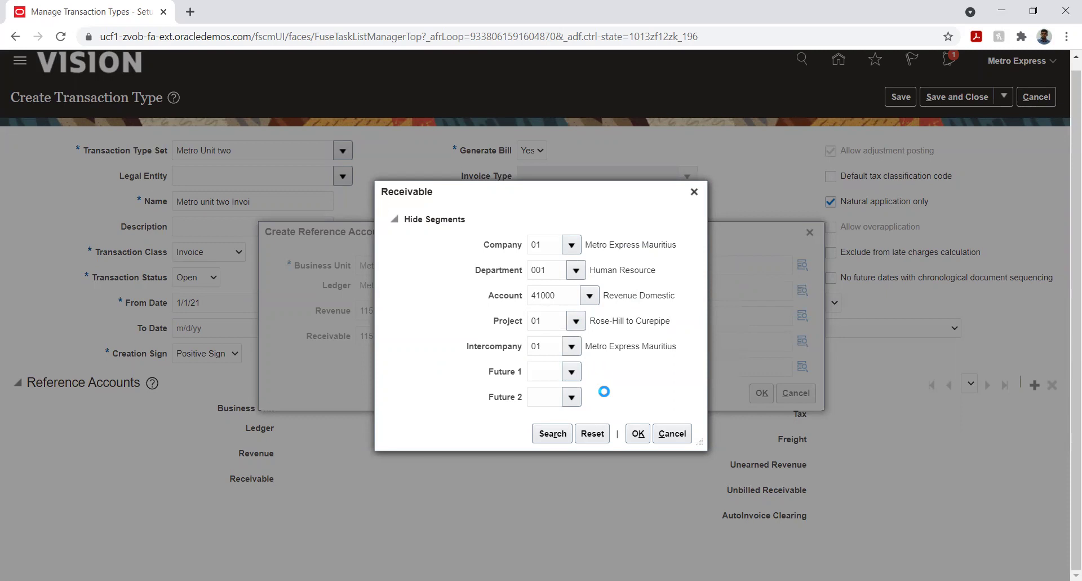
left_click(598, 391)
left_click(572, 398)
left_click(574, 420)
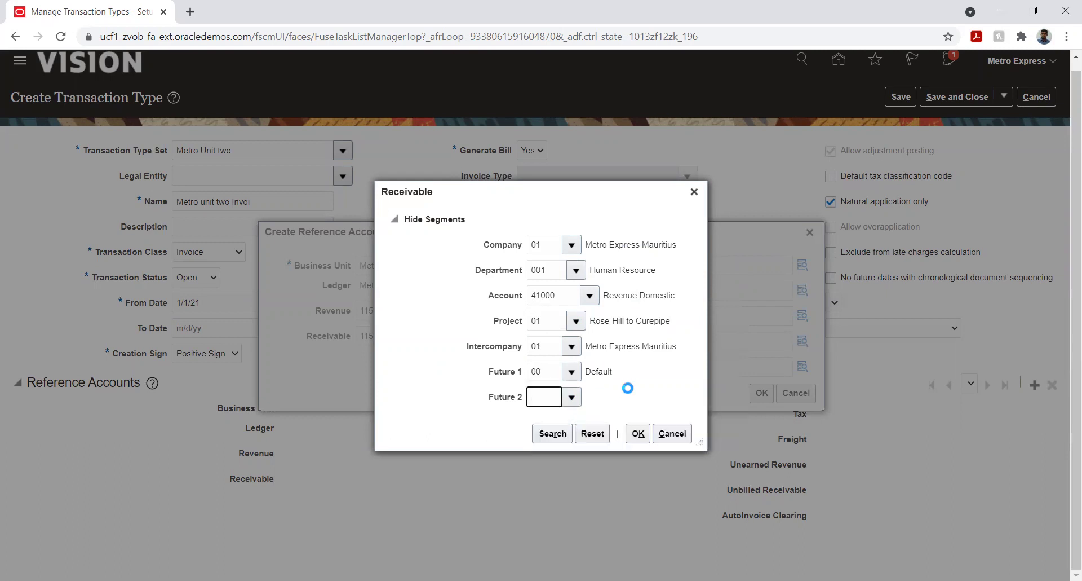
left_click(637, 434)
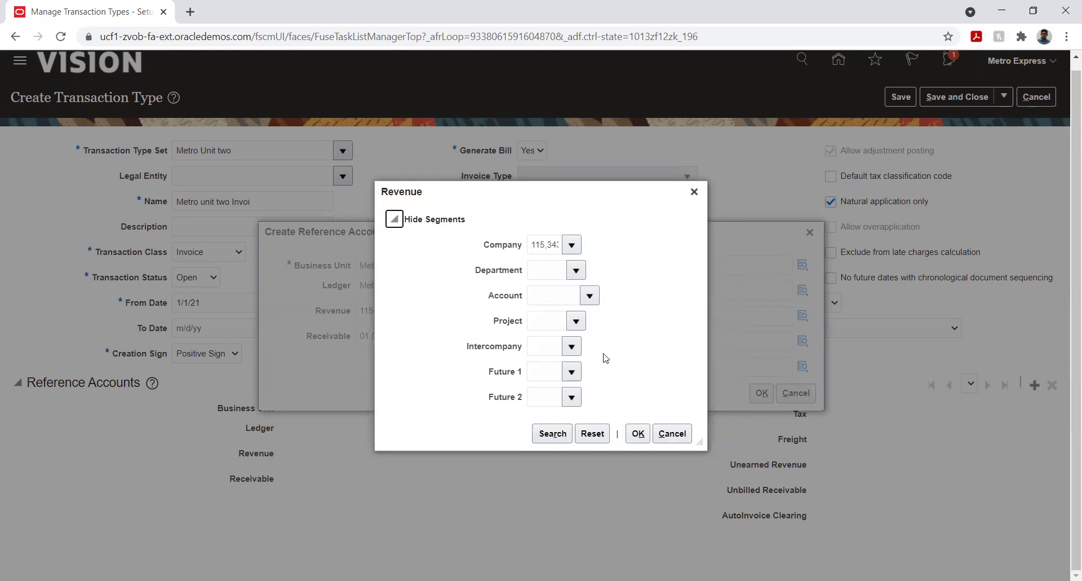
- In the Revenue account combination, replace the Company with 01 Metro Express Mauritius and set Department to 001 Human Resource
double_click(544, 247)
key("BackSpace")
left_click(571, 247)
left_click(598, 270)
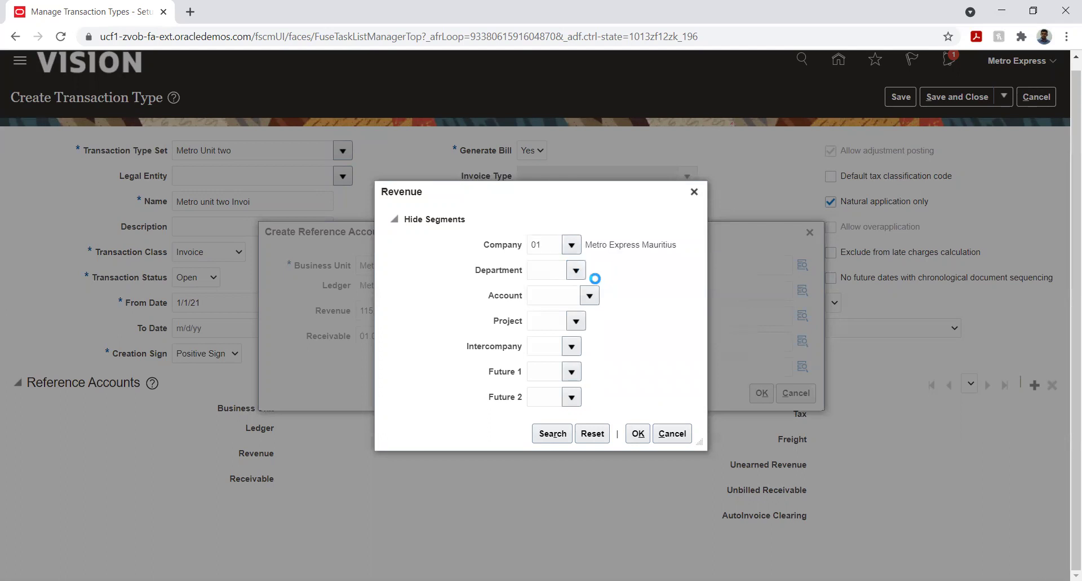
left_click(587, 293)
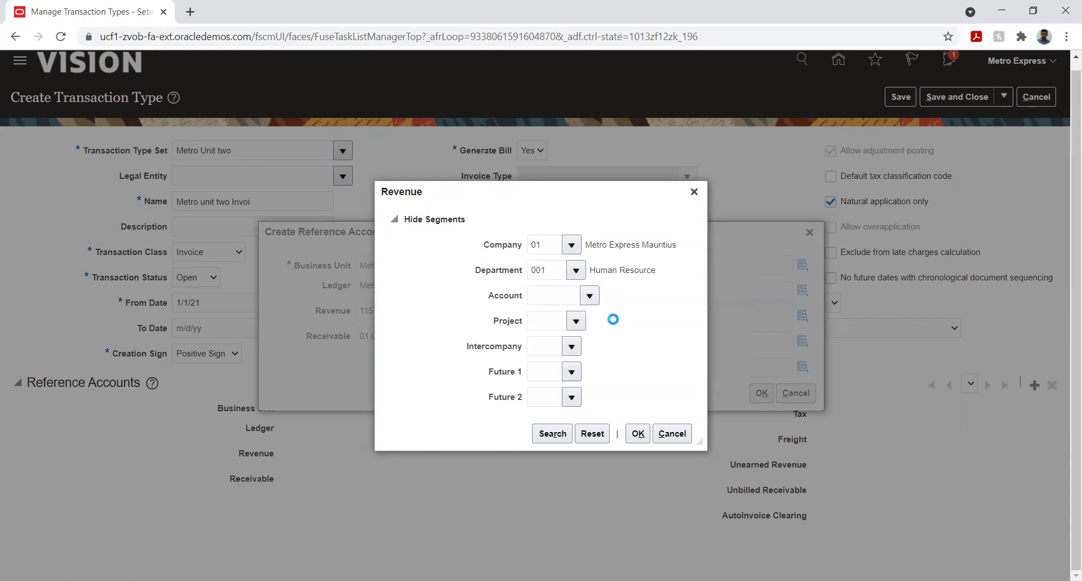
- Find accounts with the description %recei% and choose 12101 Accounts Receivable as the Revenue combination's Account
left_click(596, 298)
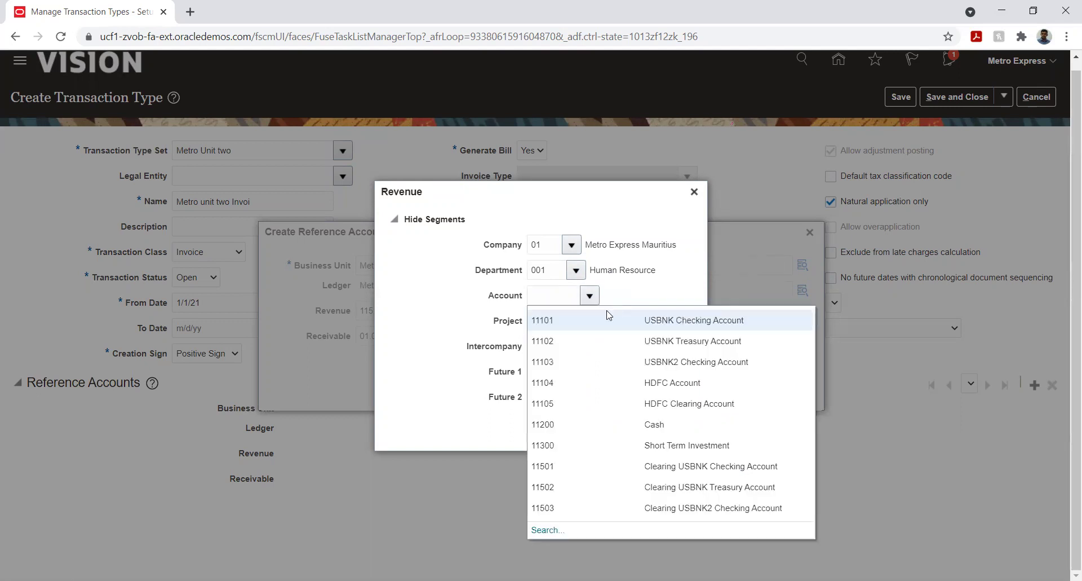
left_click(547, 530)
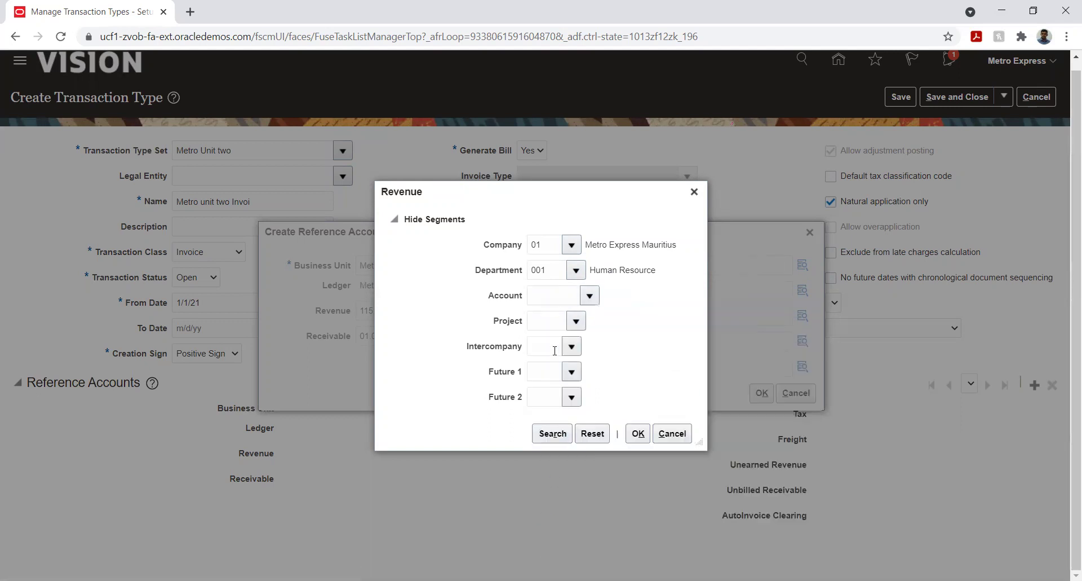
left_click(544, 314)
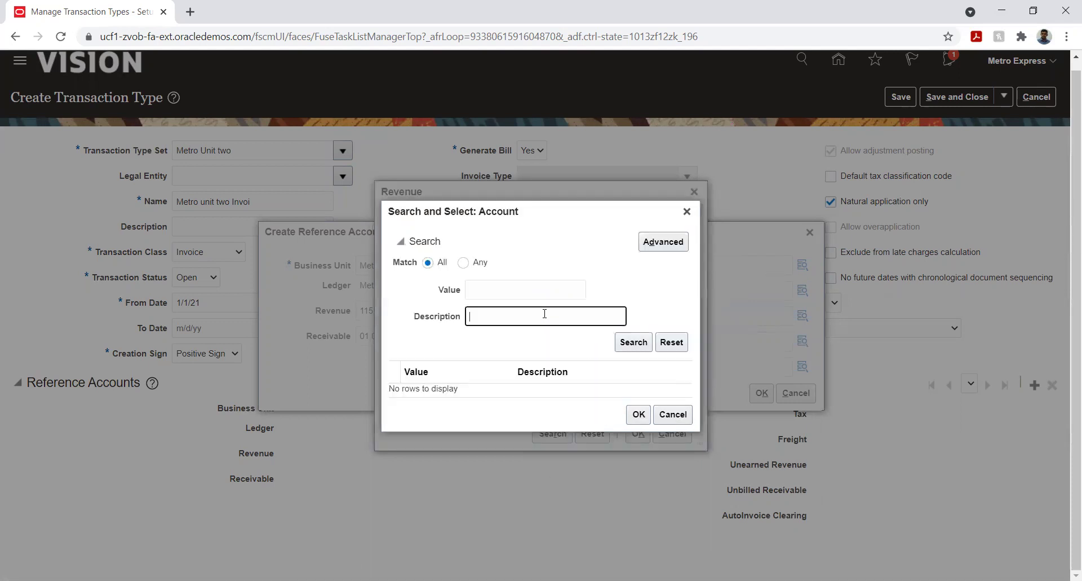
type("%recei%")
key("Return")
left_click(583, 290)
left_click(629, 521)
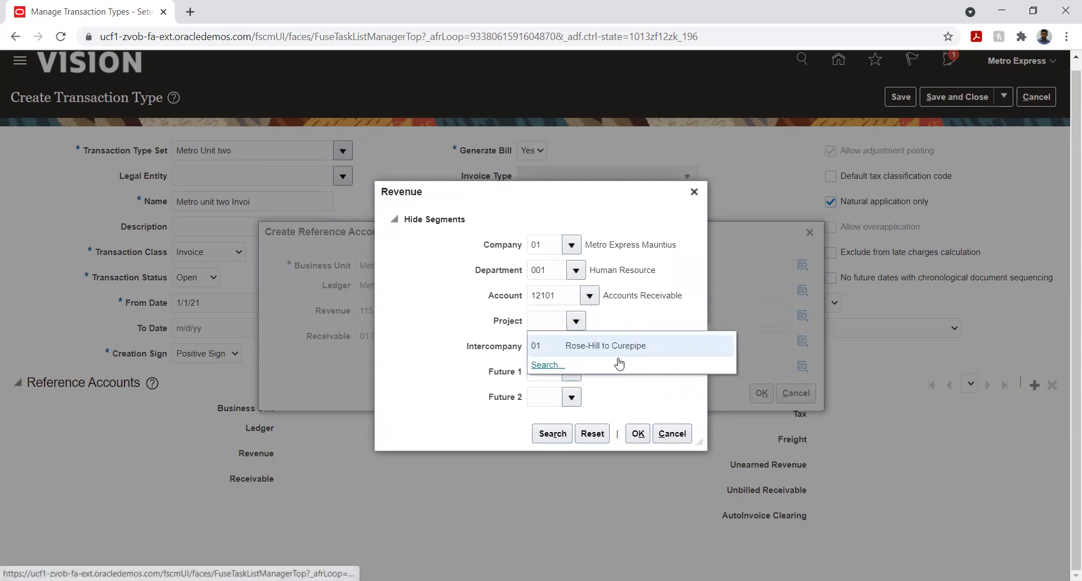
- Complete the Revenue combination with Project 01 Rose-Hill to Curepipe, Intercompany 01 Metro Express Mauritius, and 00 Default for Future 1 and Future 2
left_click(616, 364)
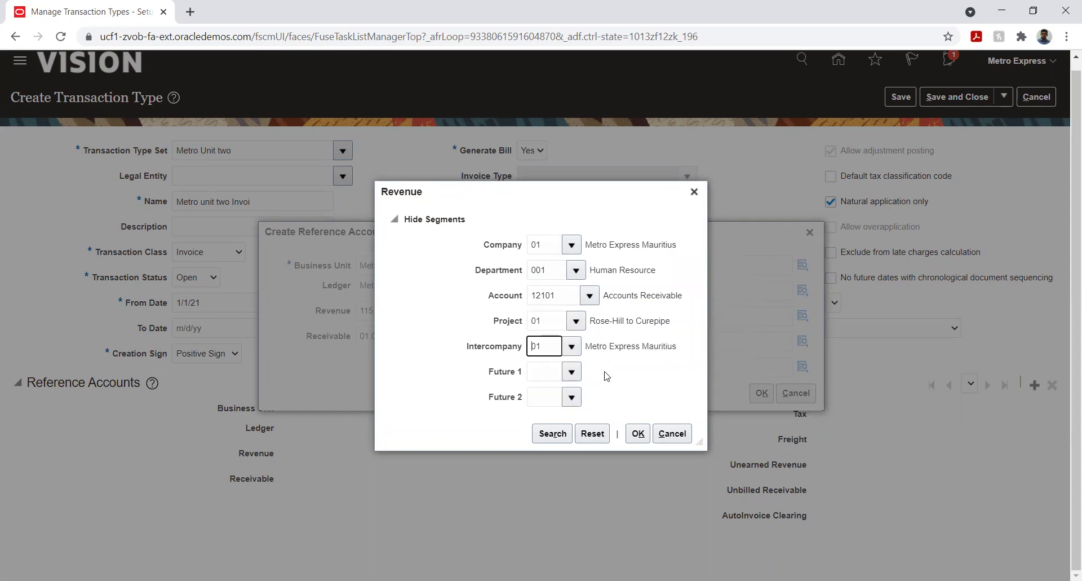
left_click(579, 373)
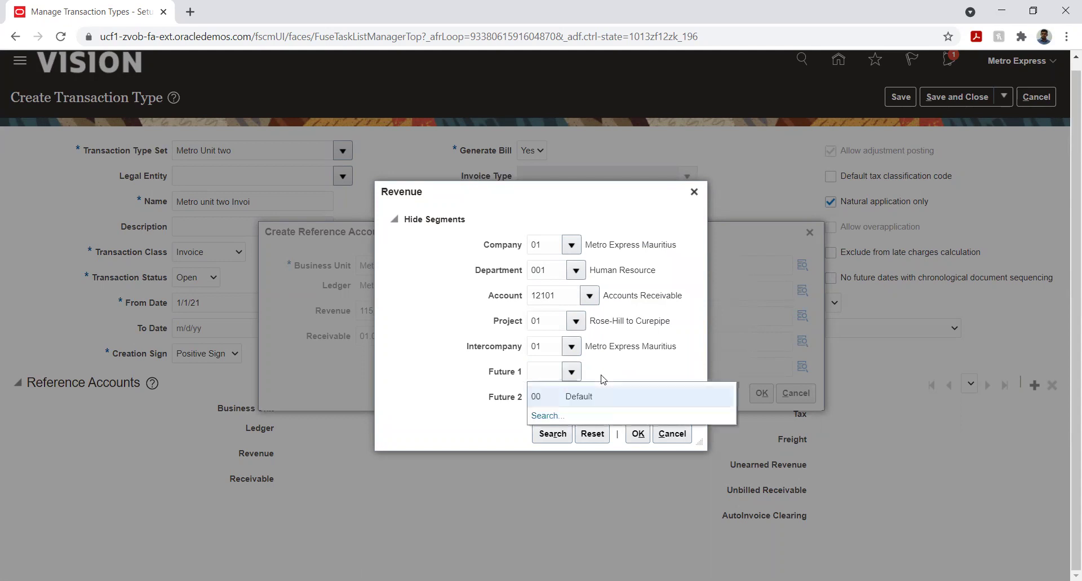
left_click(584, 395)
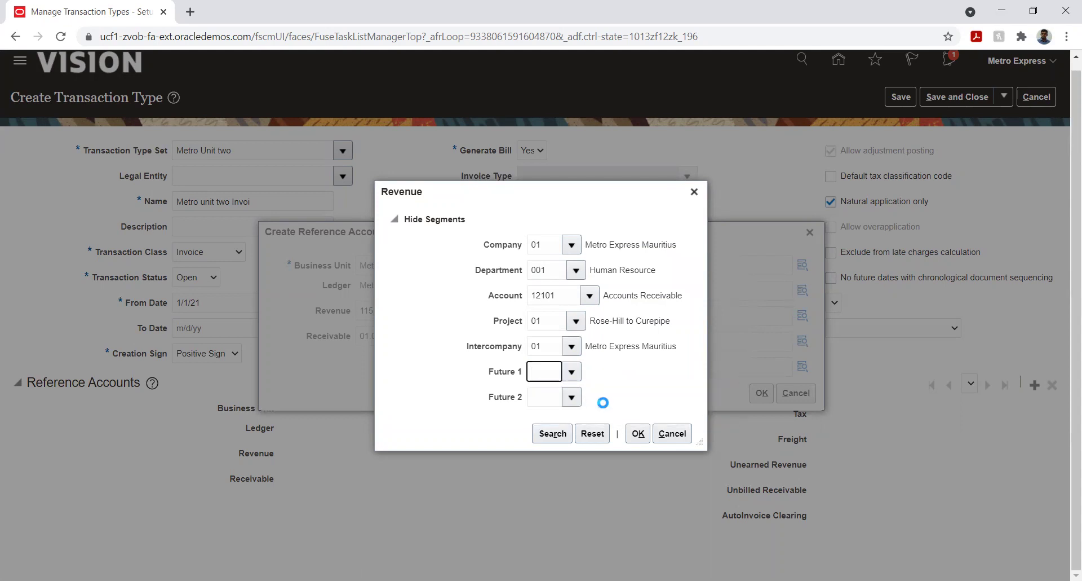
left_click(579, 397)
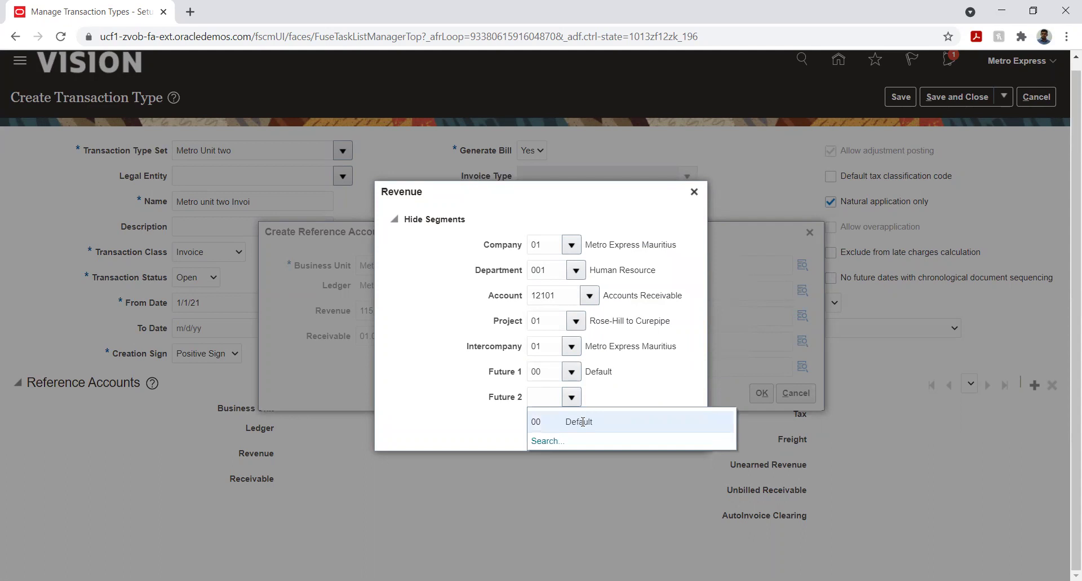
left_click(586, 420)
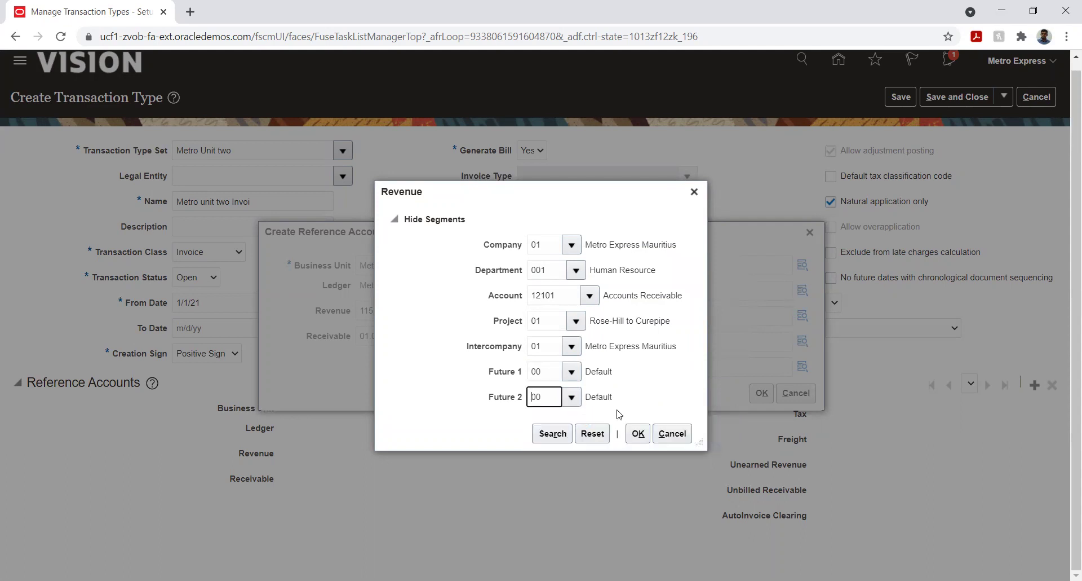
left_click(635, 432)
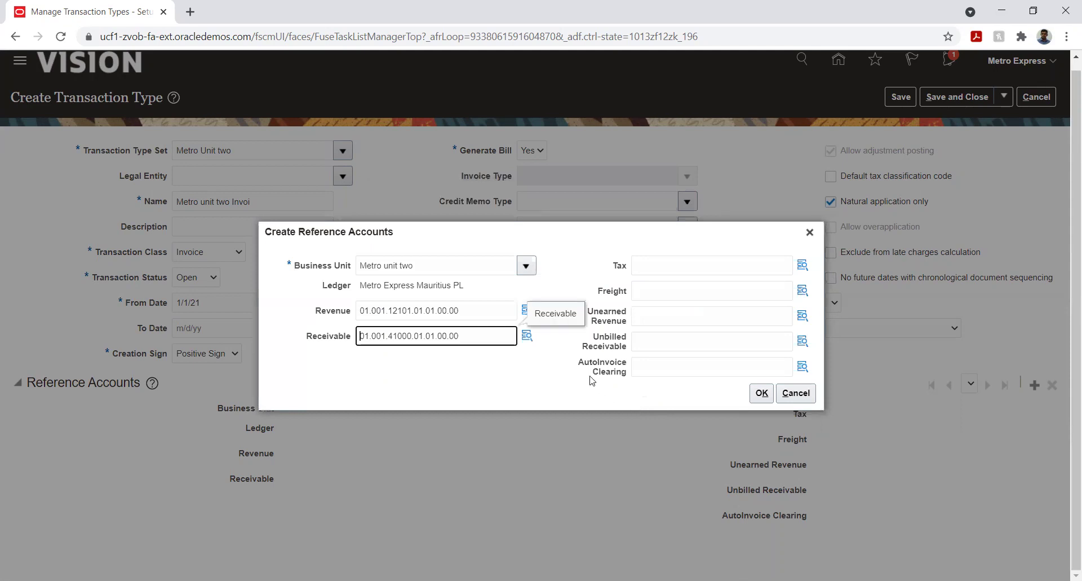
- Accept the reference accounts, then save and close the transaction type and return to the implementation project's task list
left_click(538, 377)
left_click(762, 398)
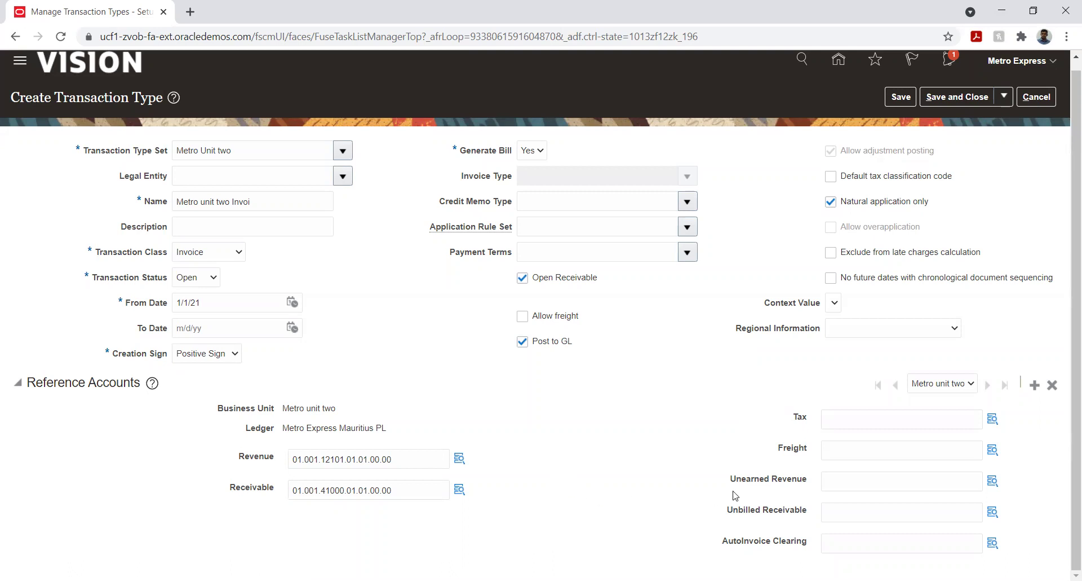
left_click_drag(730, 482, 797, 510)
left_click(654, 475)
left_click(896, 97)
left_click(933, 99)
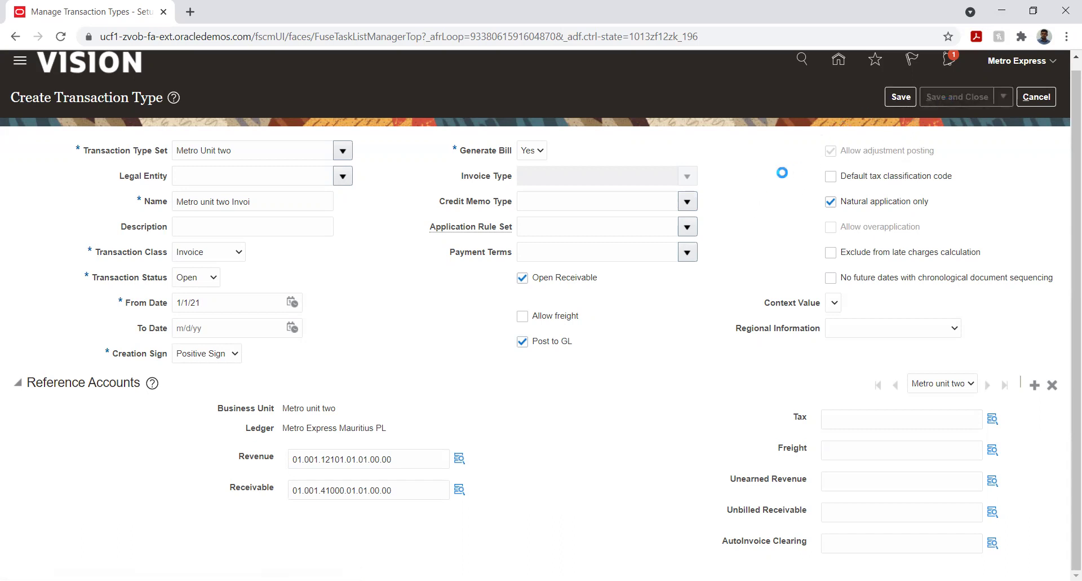
left_click(1039, 99)
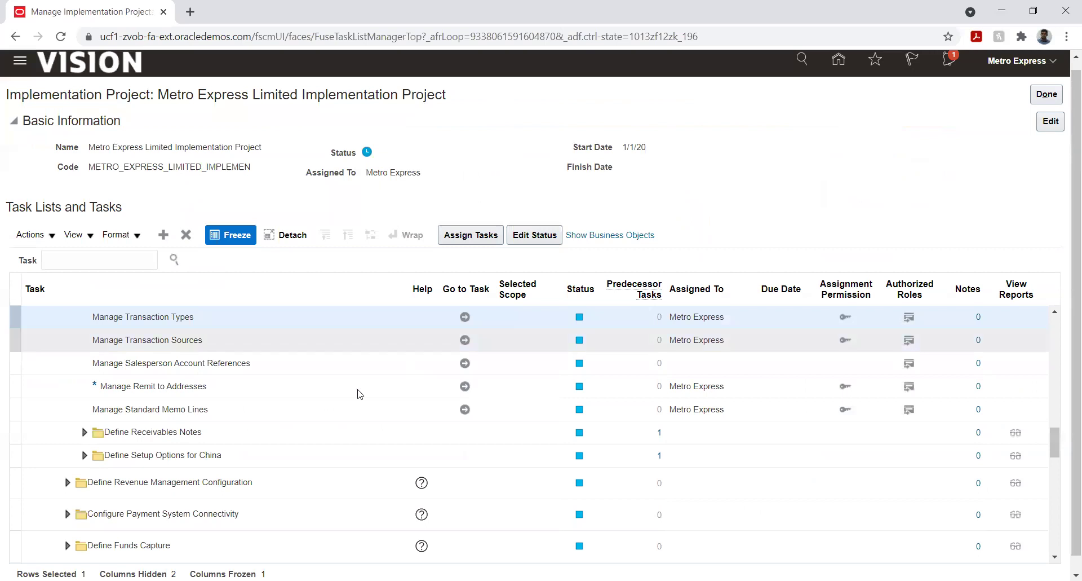
- Open the Manage Transaction Sources task and create a transaction source in the Metro Unit two transaction source set
left_click(464, 339)
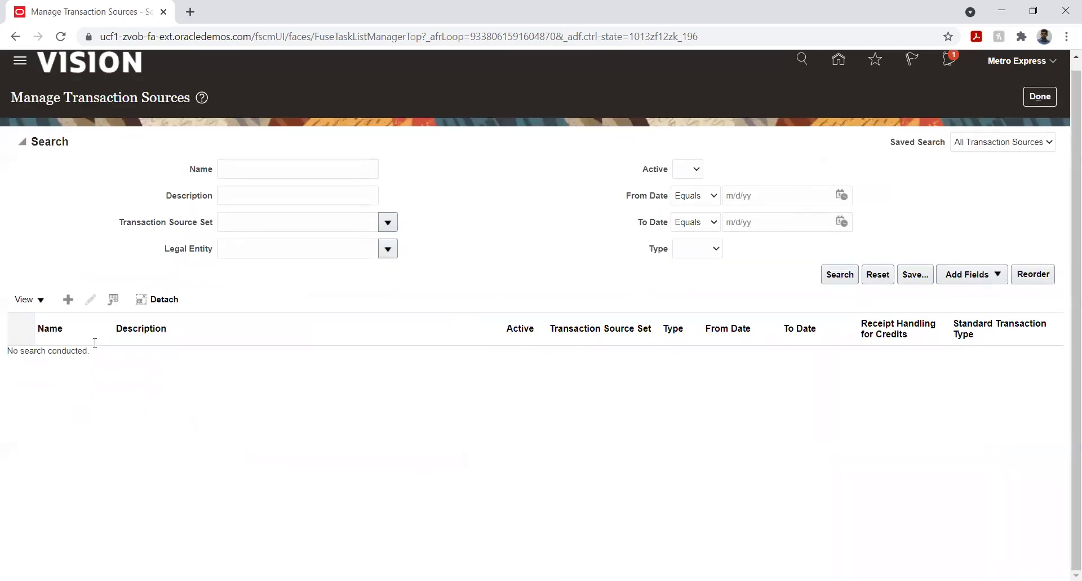
left_click(68, 298)
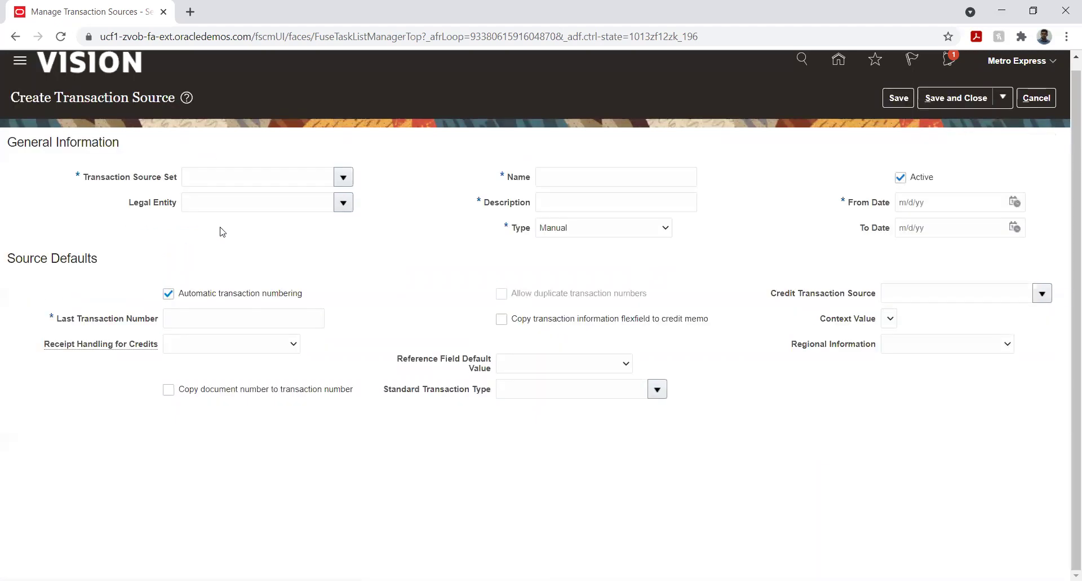
left_click(343, 176)
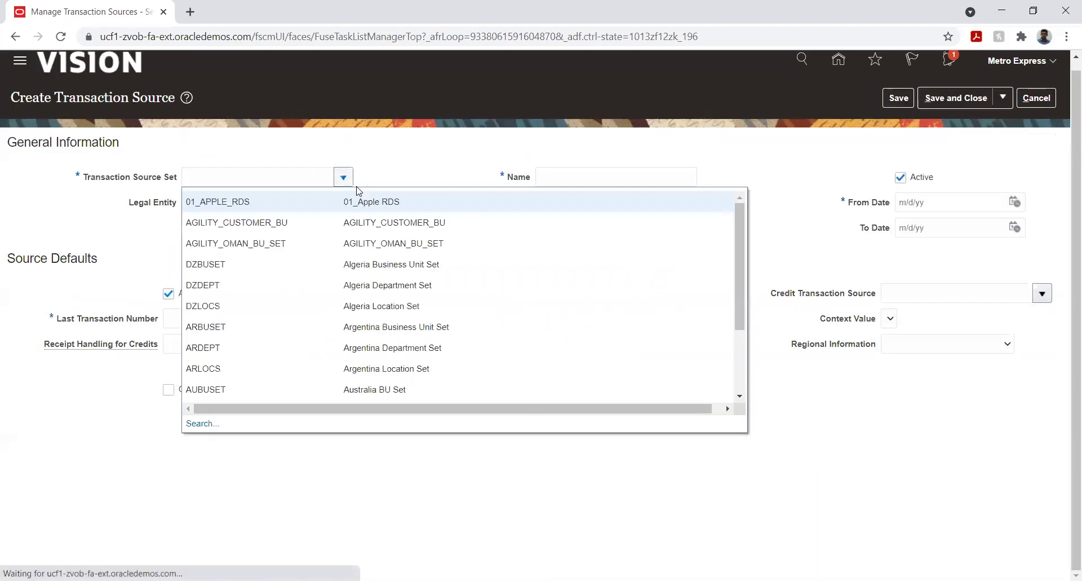
left_click(270, 174)
type("Met")
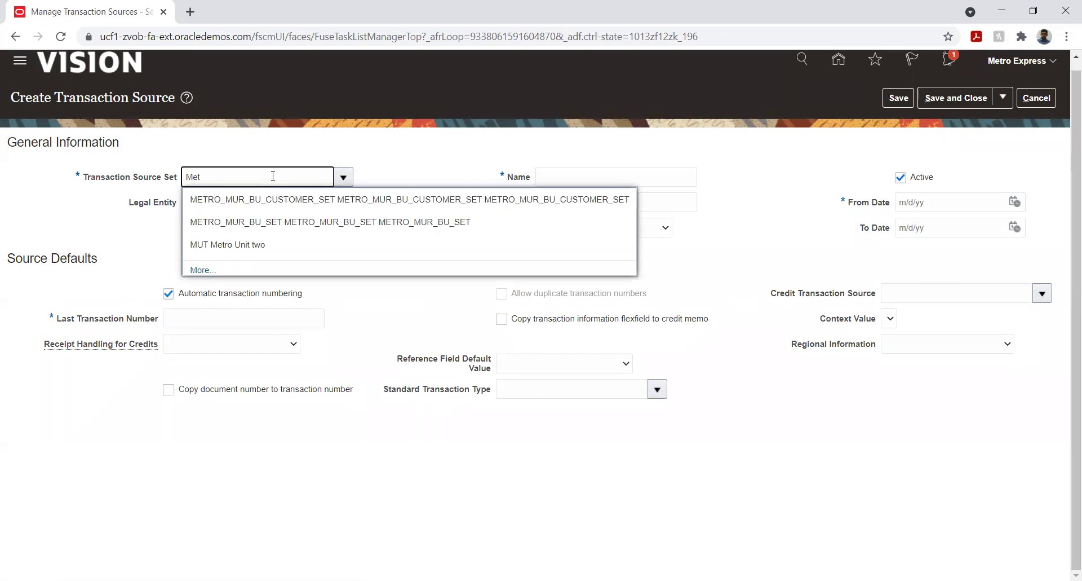
left_click(244, 244)
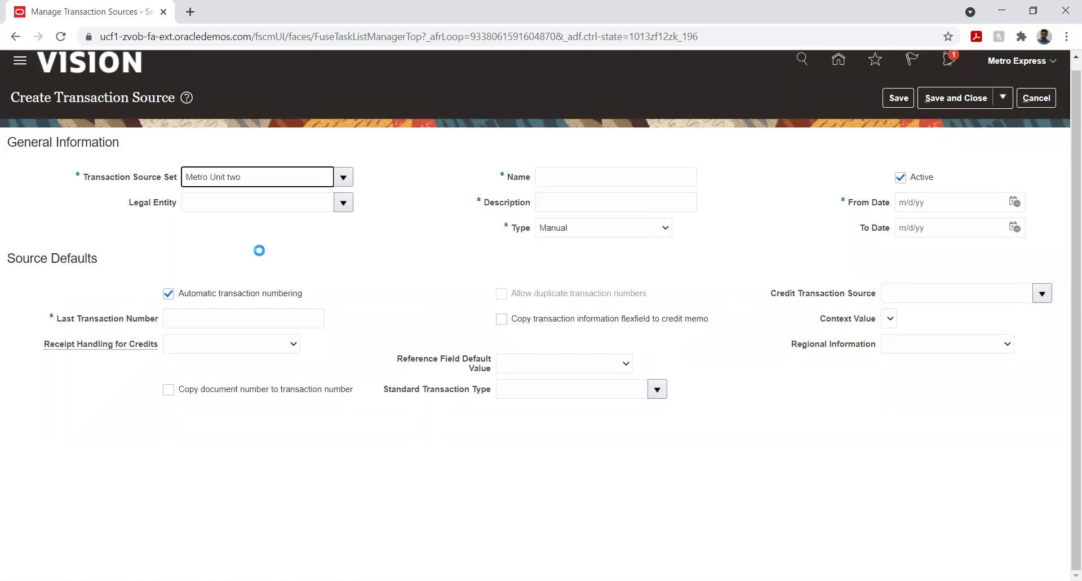
- Enter MUT_Manual as both the name and the description of the transaction source
left_click(612, 176)
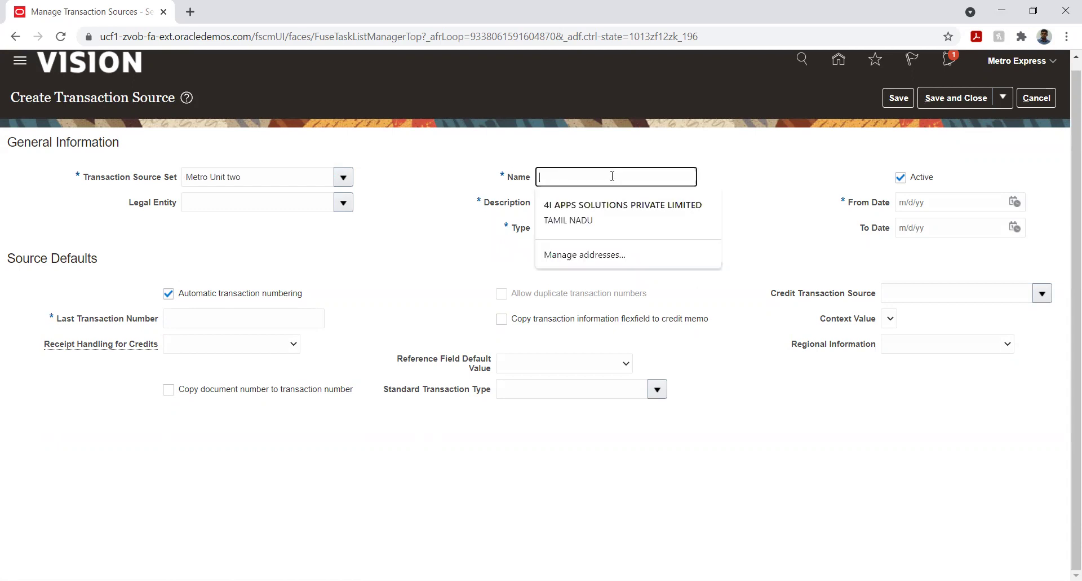
type("M")
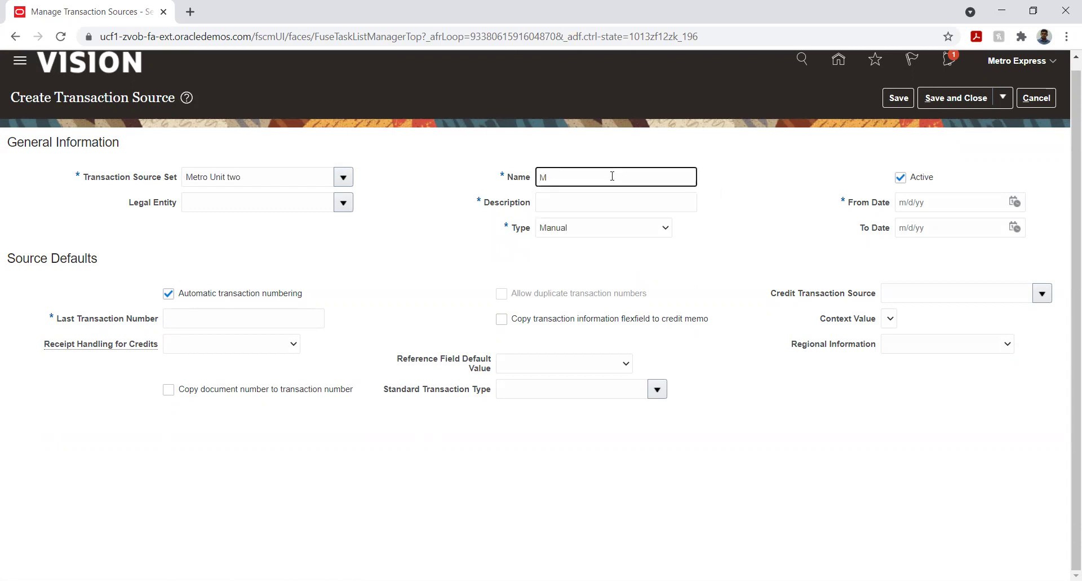
type("UT_Manual")
double_click(574, 181)
key("ctrl+c")
key("Tab")
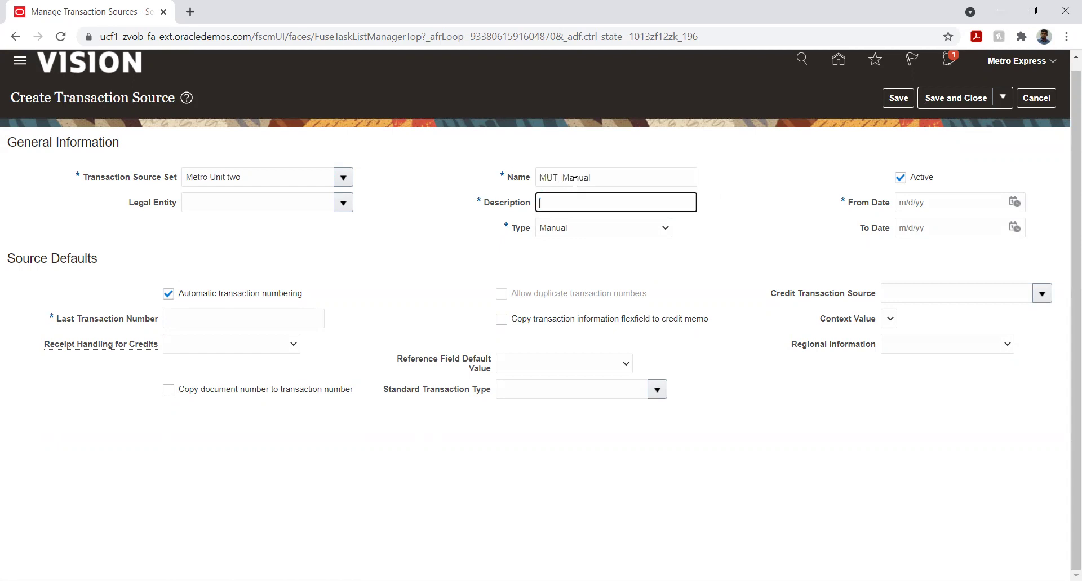
key("ctrl+v")
left_click(774, 188)
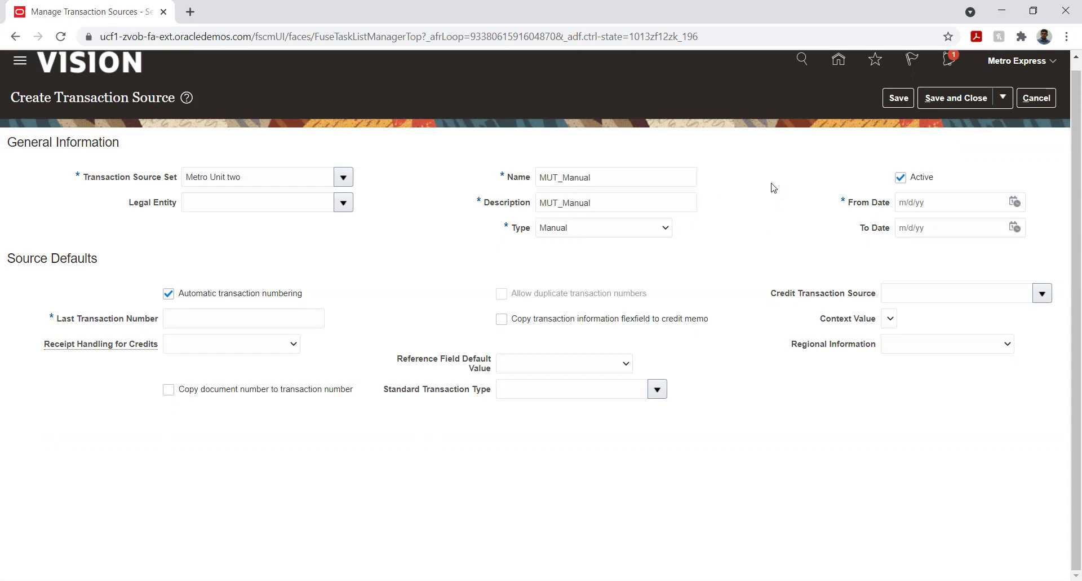
- Set the transaction source's From Date to 1/1/21
left_click(1015, 201)
left_click(876, 227)
left_click(877, 241)
left_click(968, 269)
- Set the Last Transaction Number to 1 and Receipt Handling for Credits to On account
left_click(245, 322)
type("1")
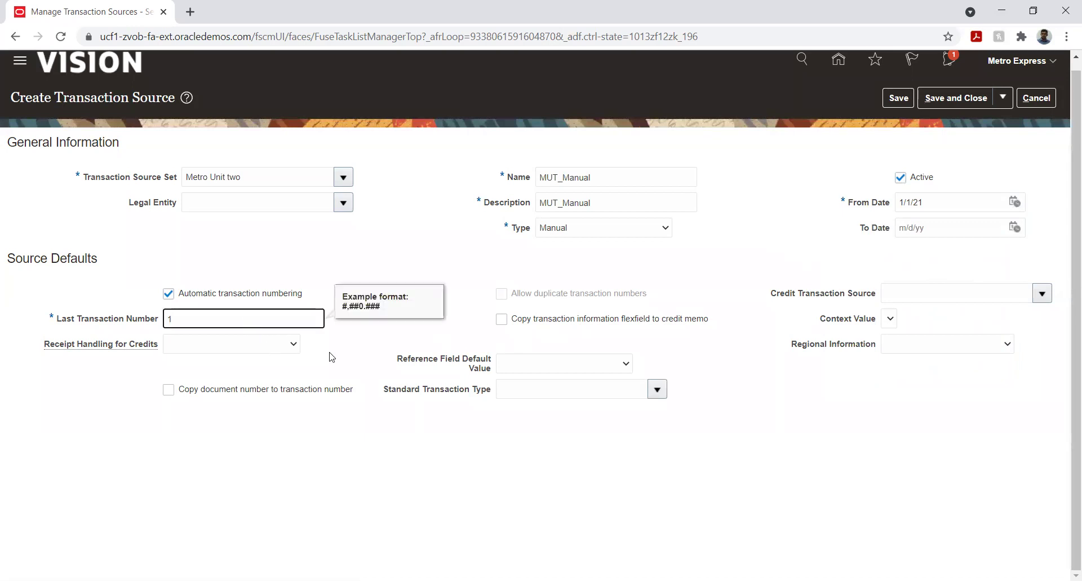
left_click(321, 356)
left_click(236, 345)
left_click(225, 369)
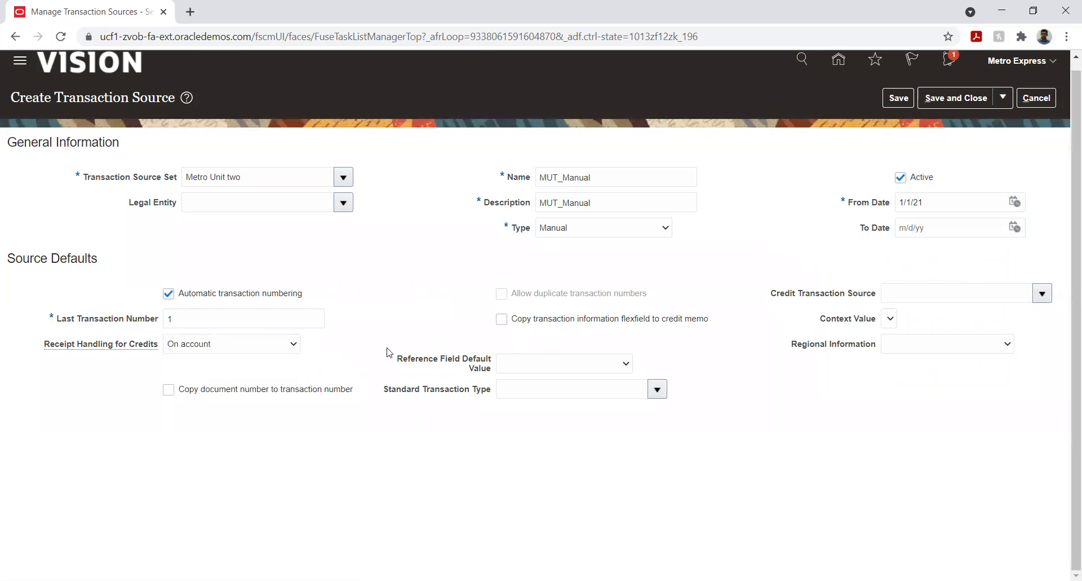
- Enable copying the transaction information flexfield to credit memo and set the Standard Transaction Type to Metro unit two Invoi
left_click(501, 318)
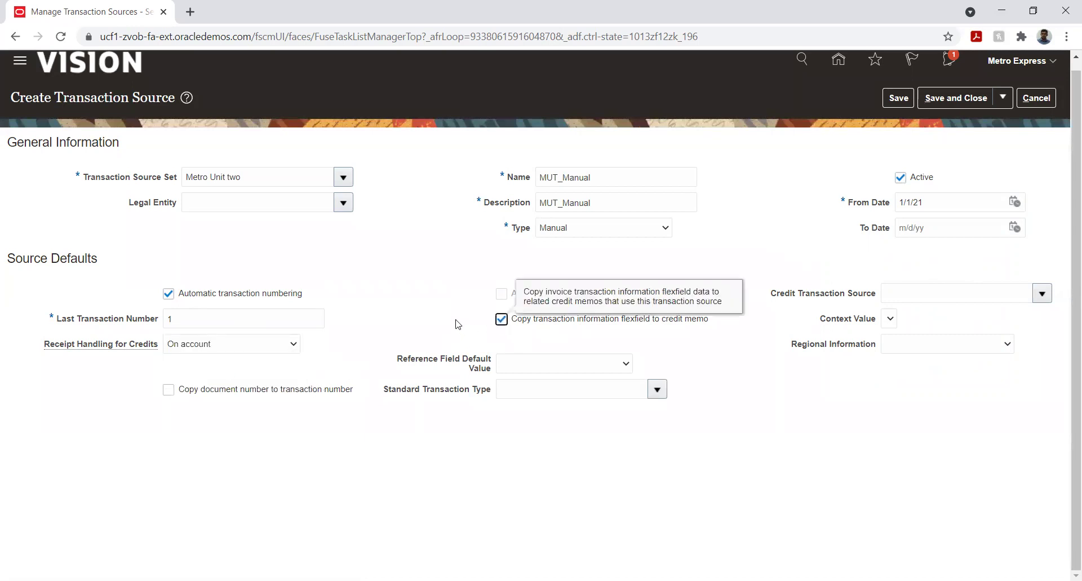
left_click(658, 391)
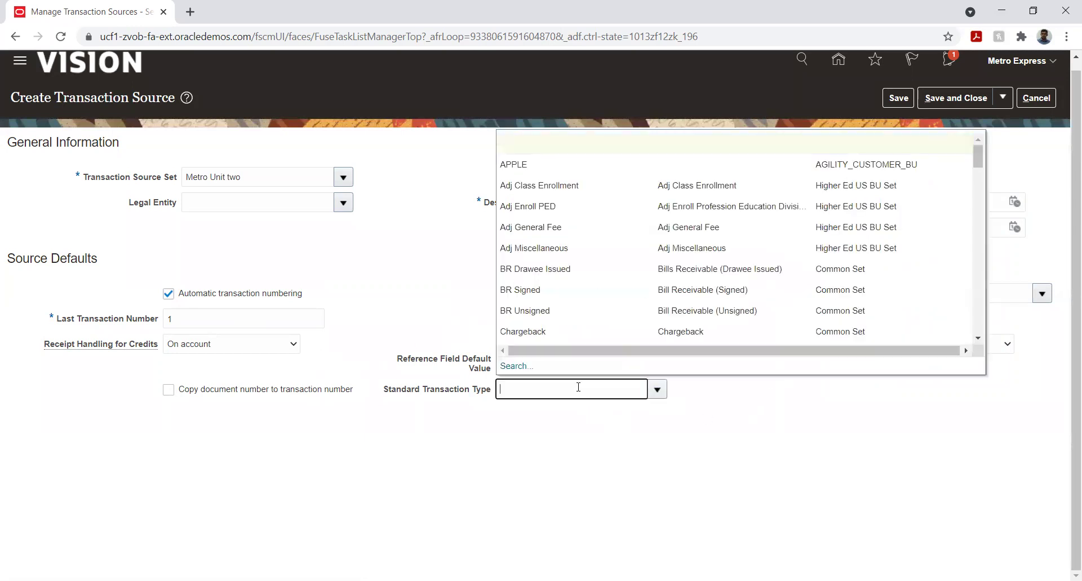
type("Met")
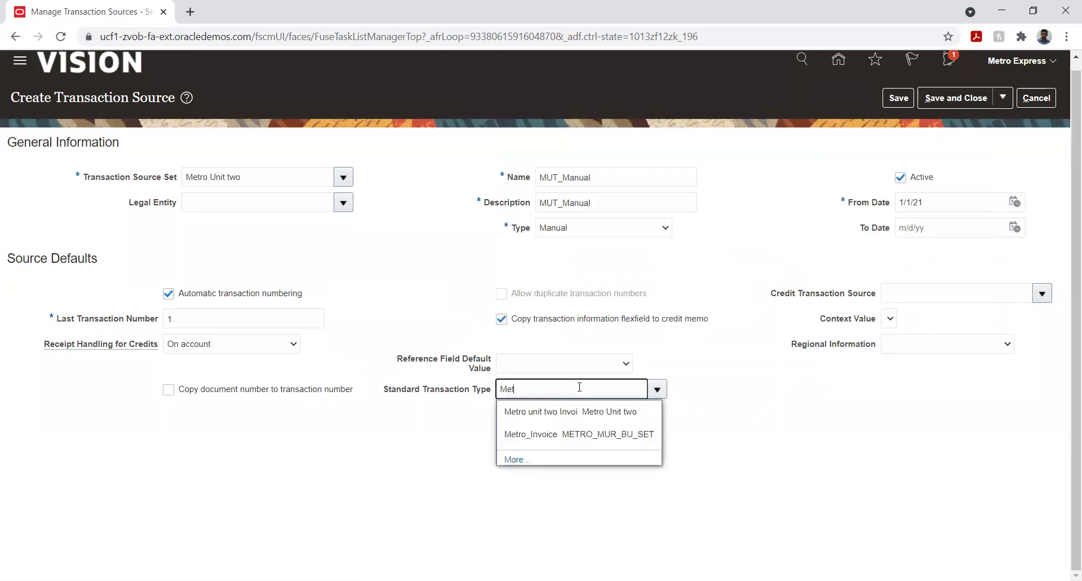
left_click(570, 411)
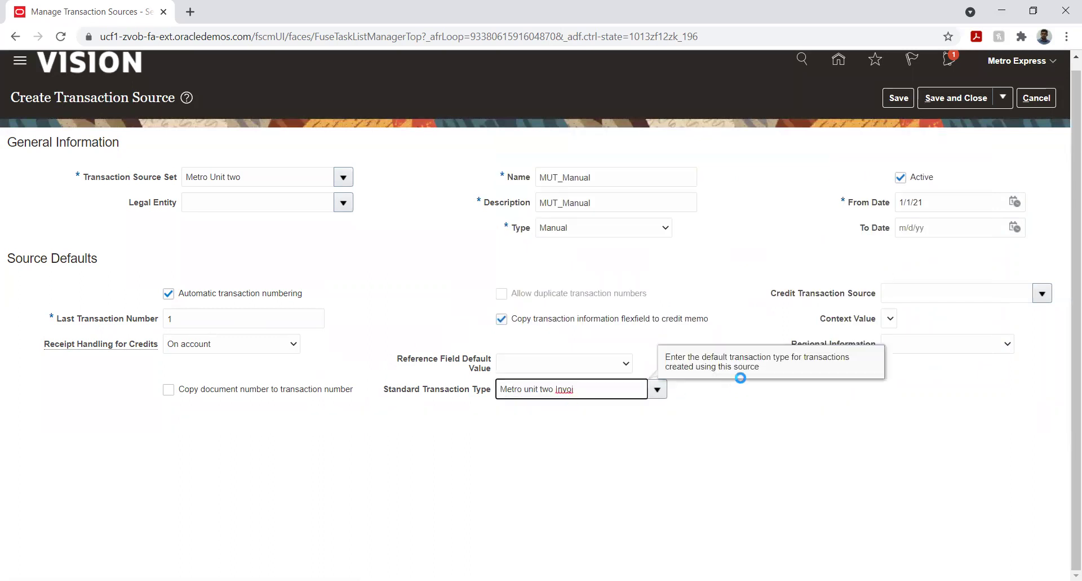
left_click(731, 272)
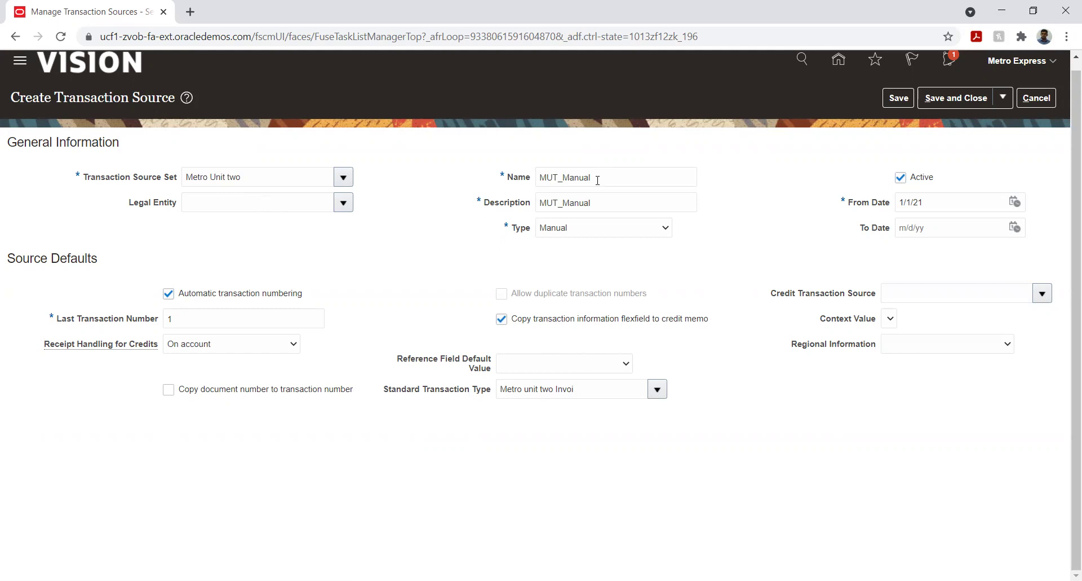
- Review the available options for the source's Type and Receipt Handling for Credits
left_click(594, 232)
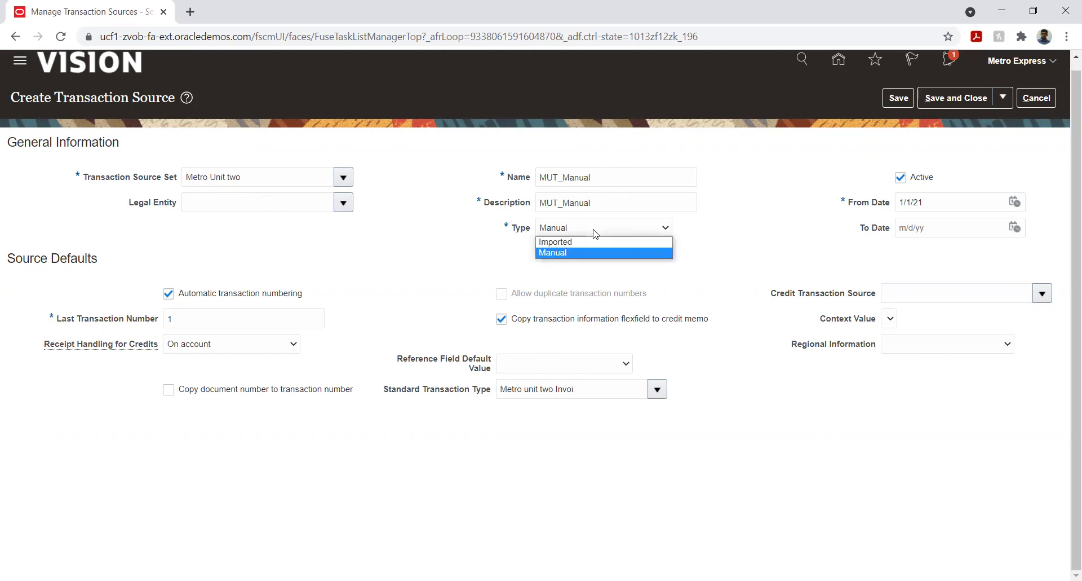
left_click(760, 231)
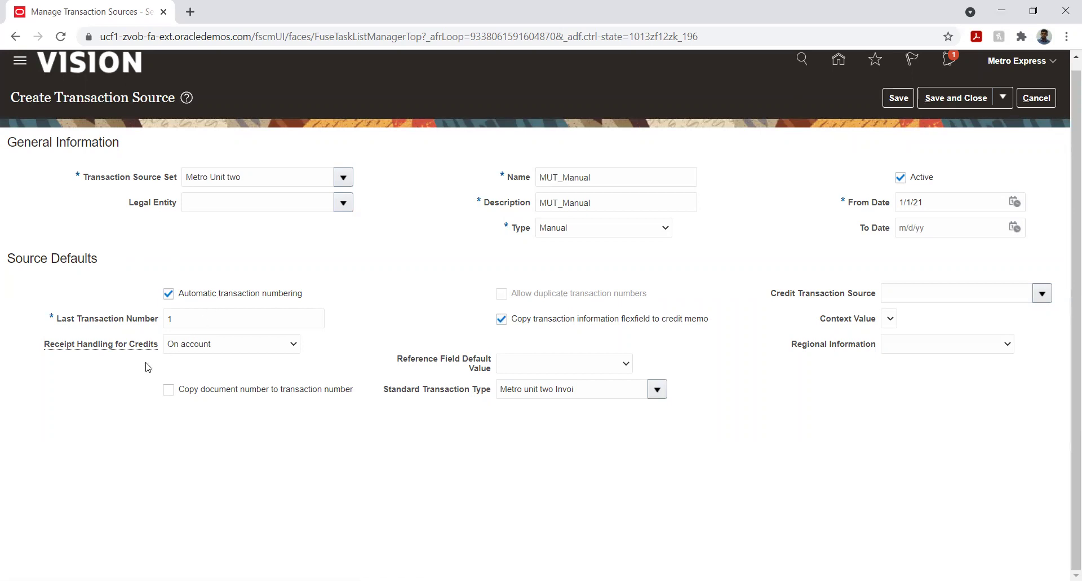
mouse_move(149, 350)
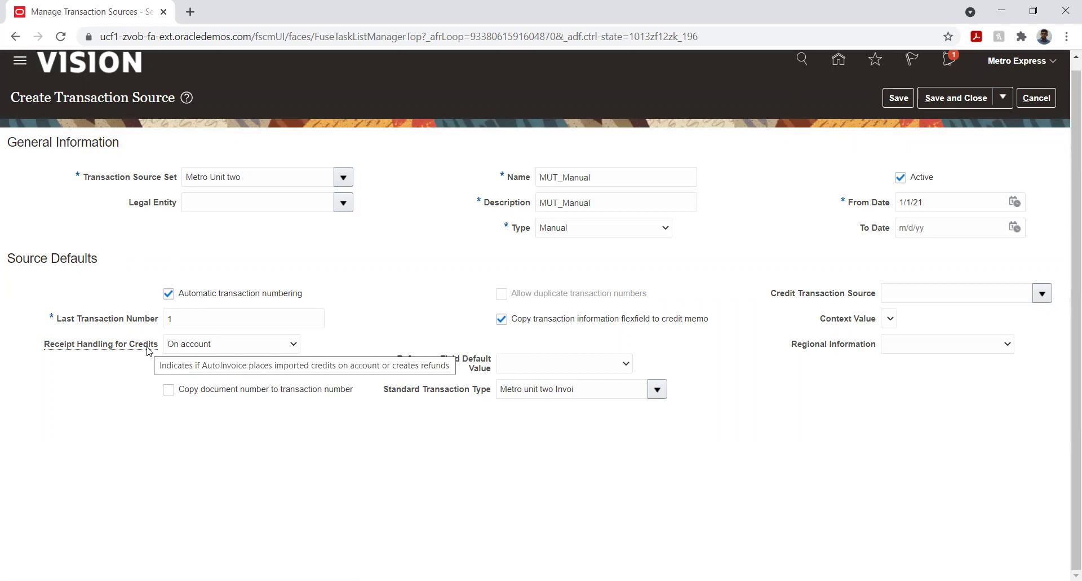
left_click(231, 343)
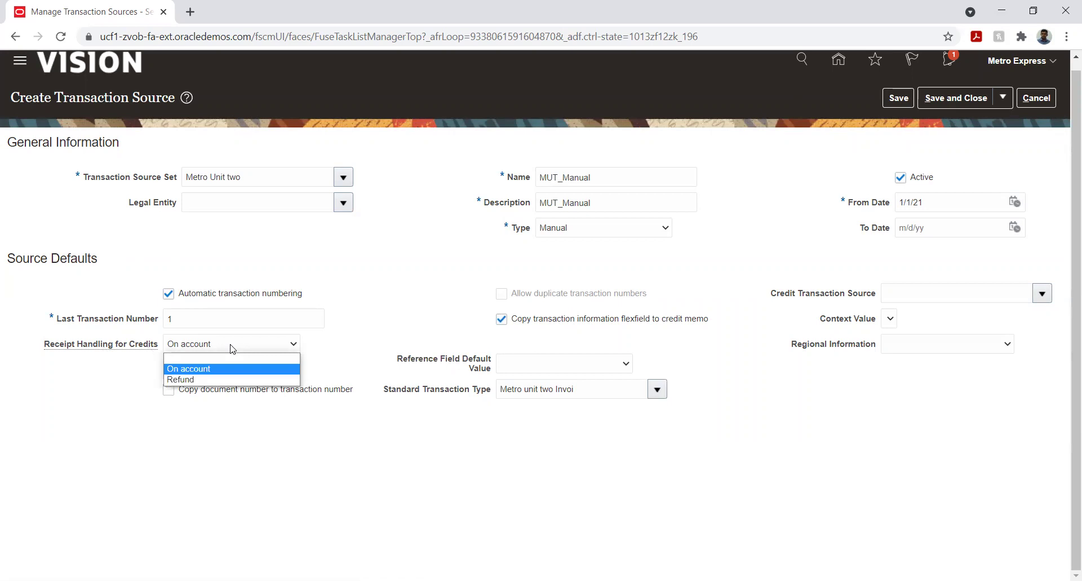
left_click(346, 343)
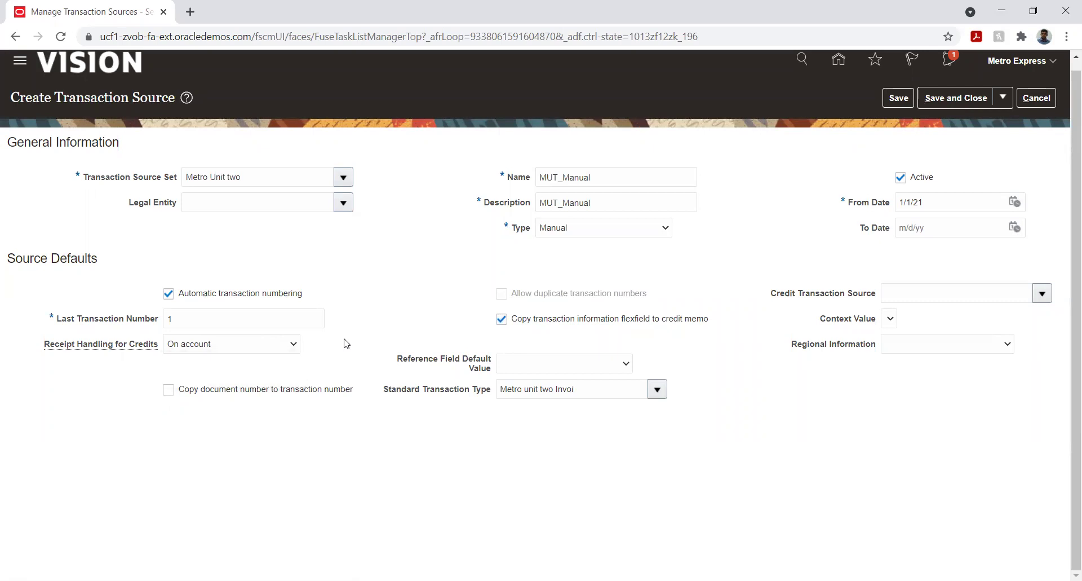
left_click(285, 345)
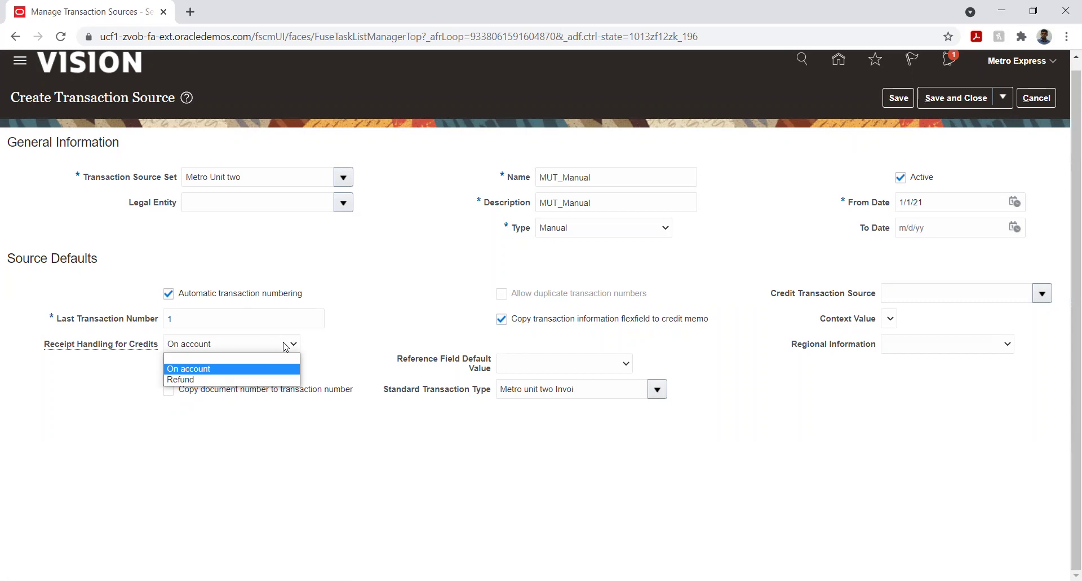
left_click(442, 300)
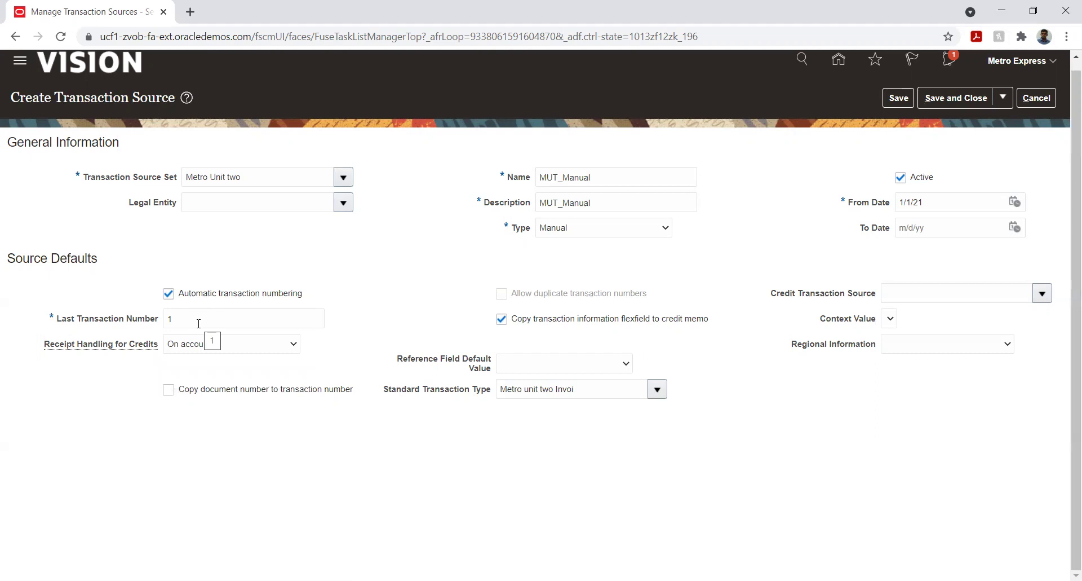
- Save and close the MUT_Manual transaction source
mouse_move(557, 367)
left_click(899, 99)
left_click(938, 98)
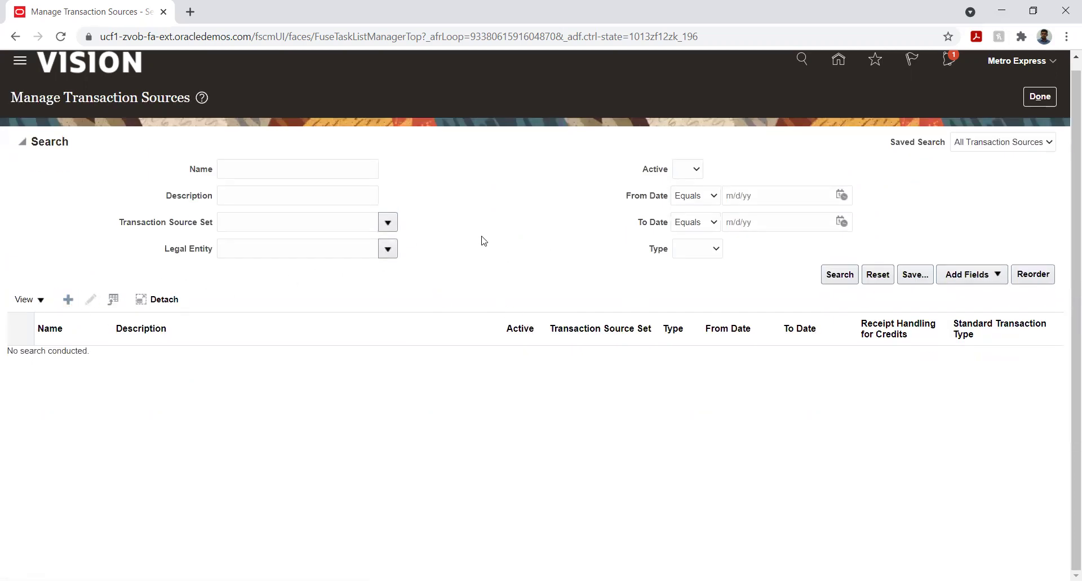
- Start creating another transaction source and set its Transaction Source Set to Metro Unit two
left_click(245, 176)
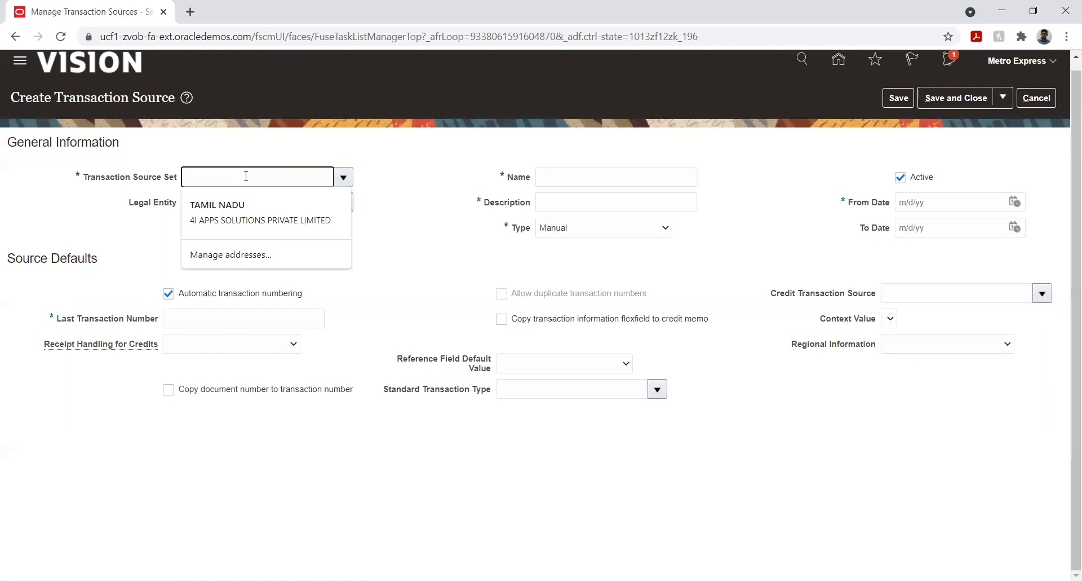
type("Metr")
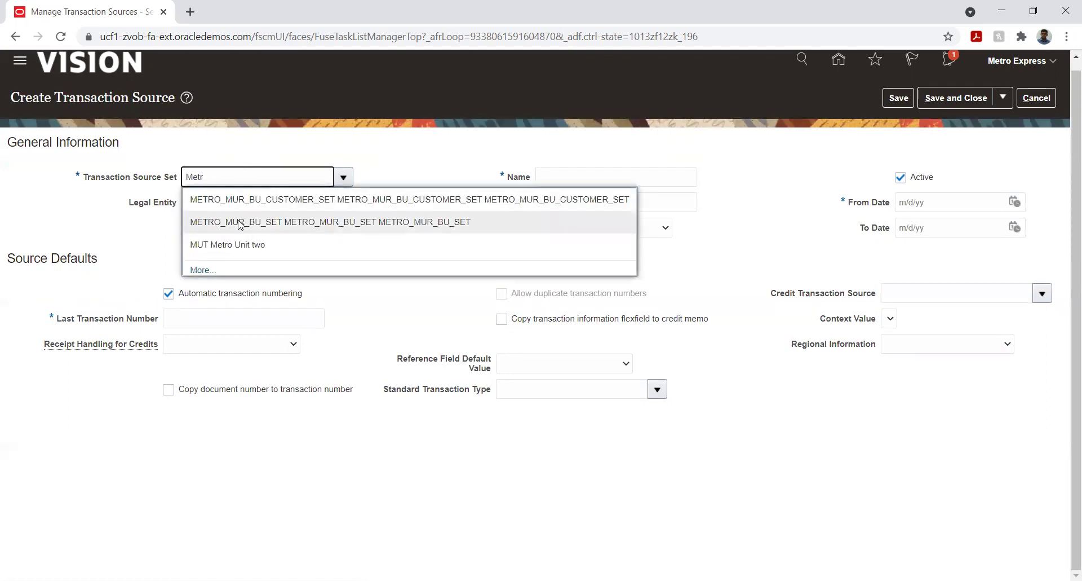
left_click(242, 243)
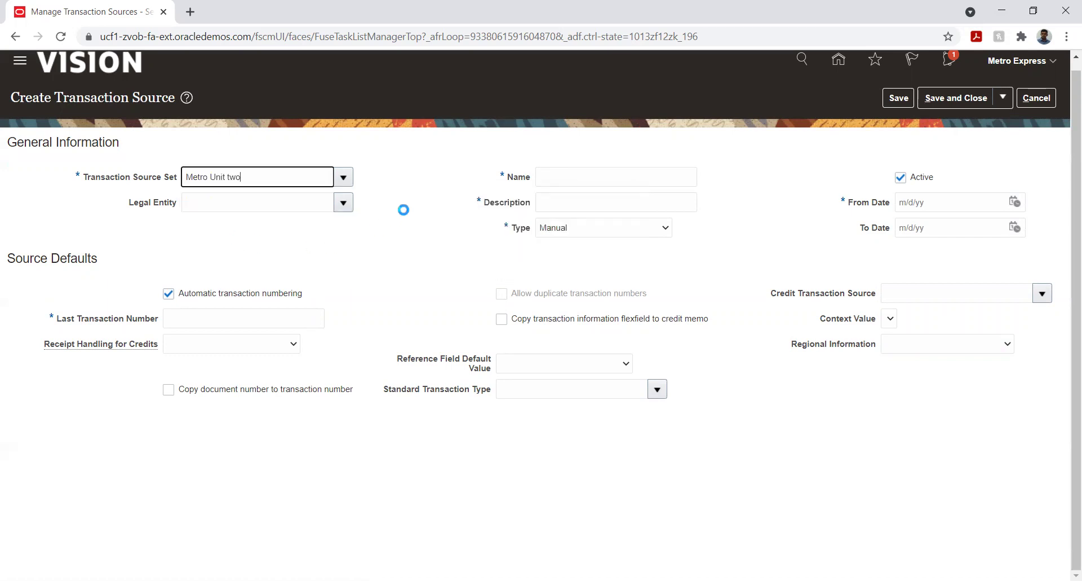
- Enter Metro_Import as both the name and the description of the new transaction source
left_click(566, 177)
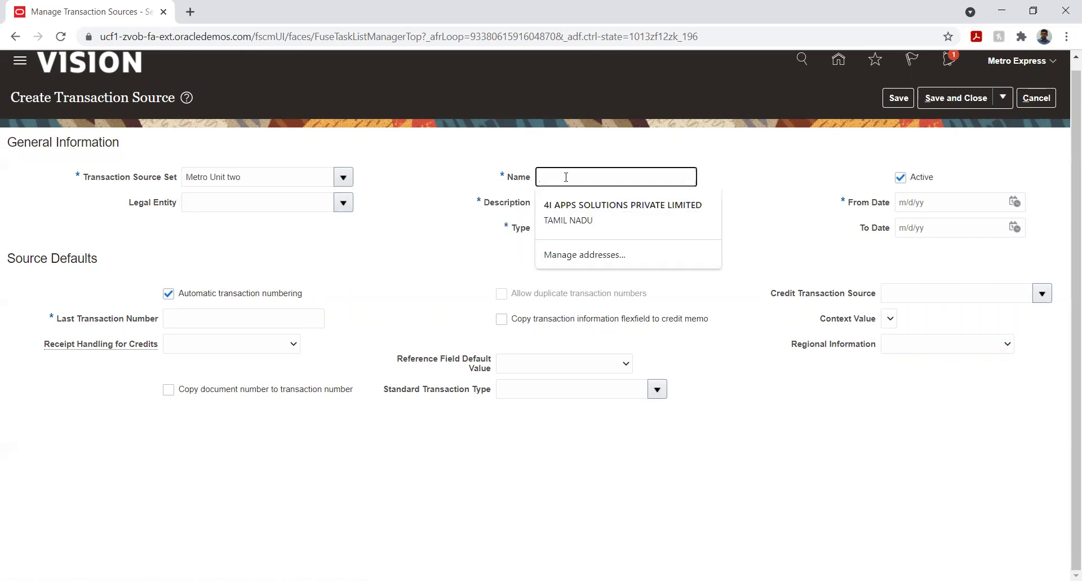
type("Metro")
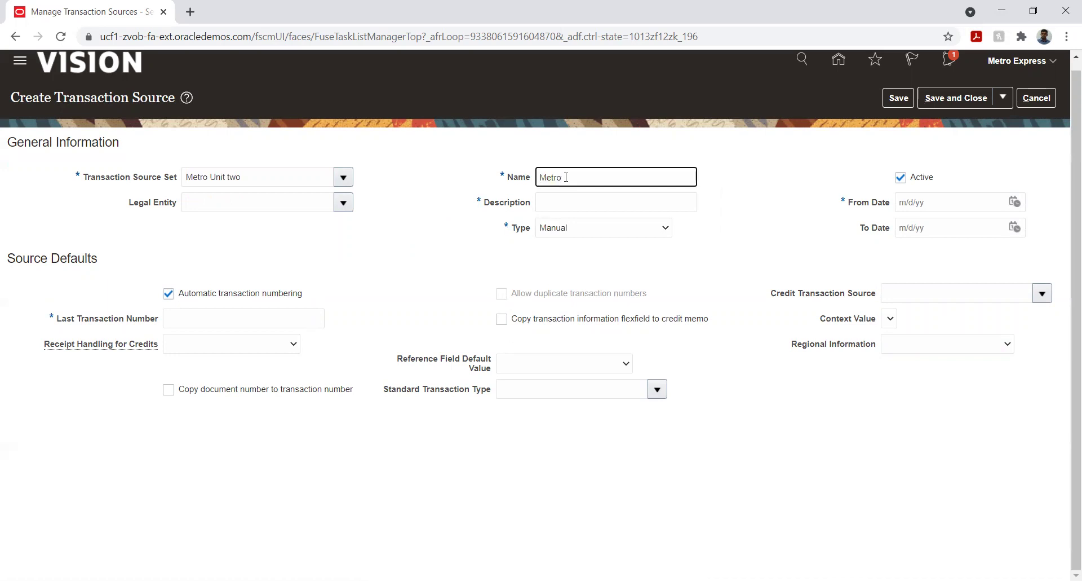
type("_Import")
key("Tab")
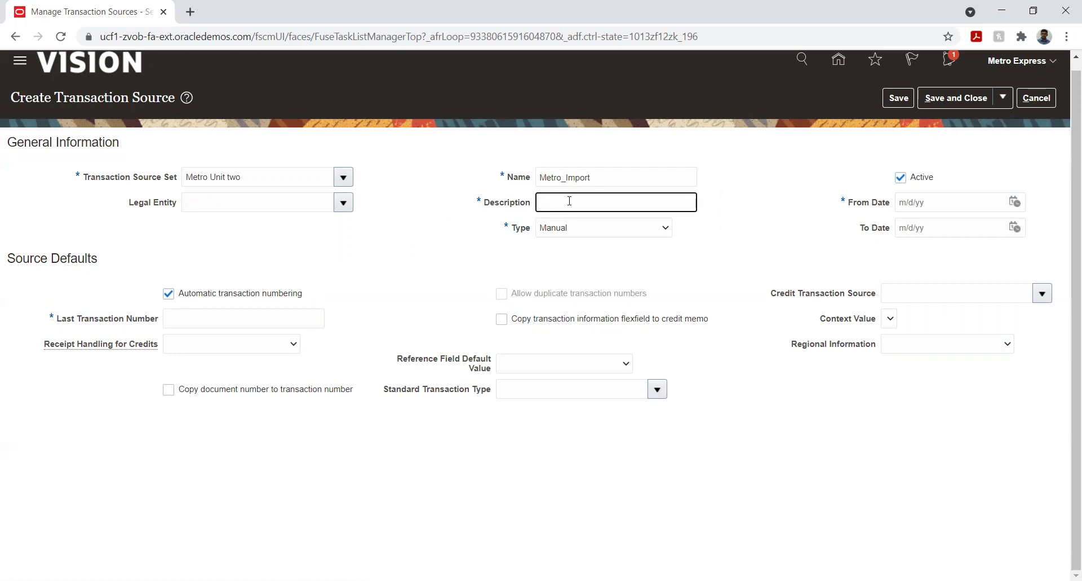
left_click(549, 177)
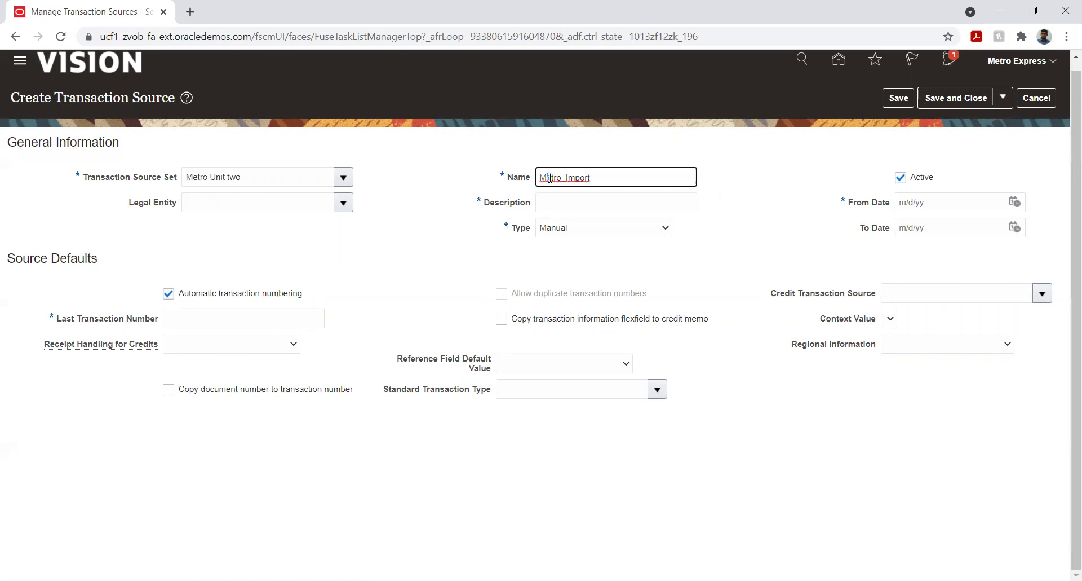
double_click(552, 178)
key("ctrl+c")
left_click(547, 200)
key("ctrl+v")
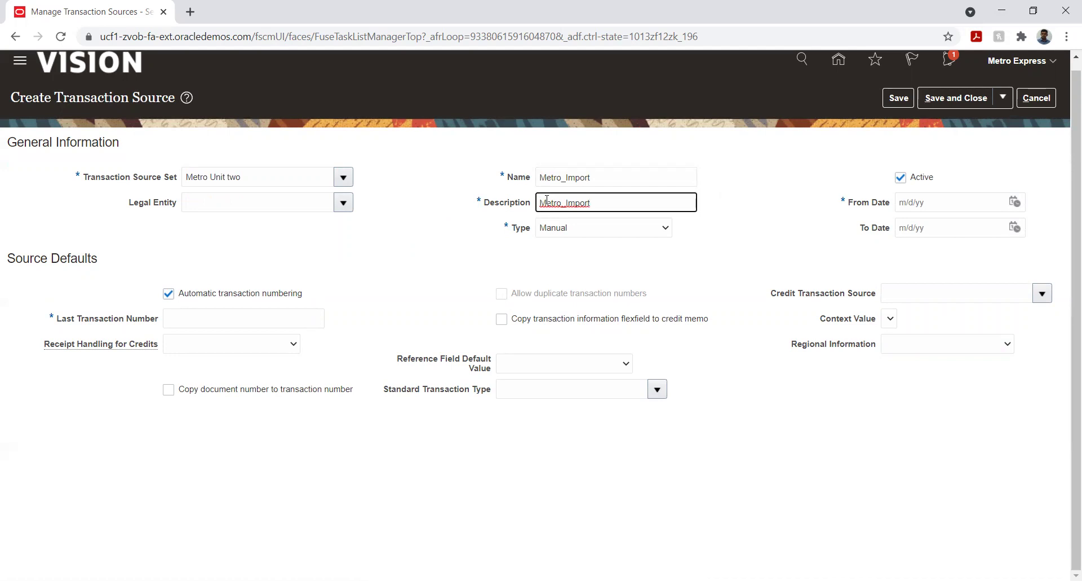
- Set the transaction source's Type to Imported and its From Date to 1/1/21
left_click(555, 229)
left_click(555, 241)
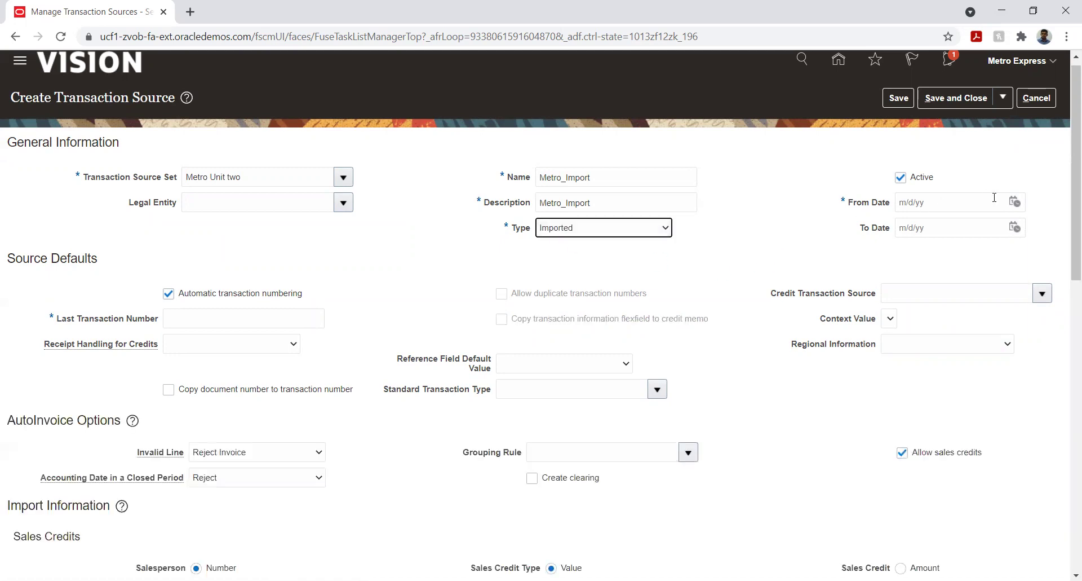
left_click(1015, 209)
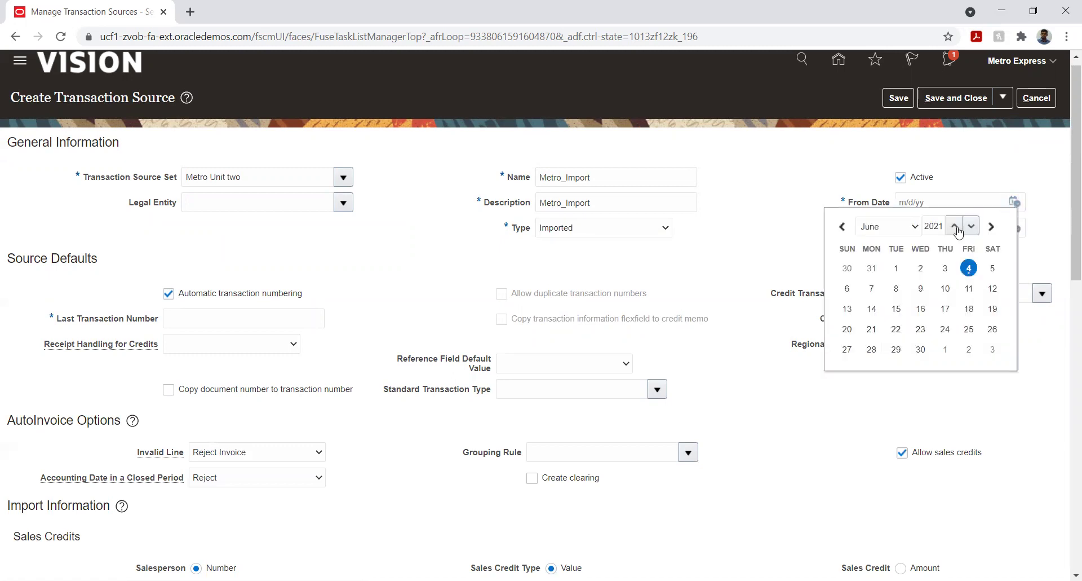
left_click(880, 226)
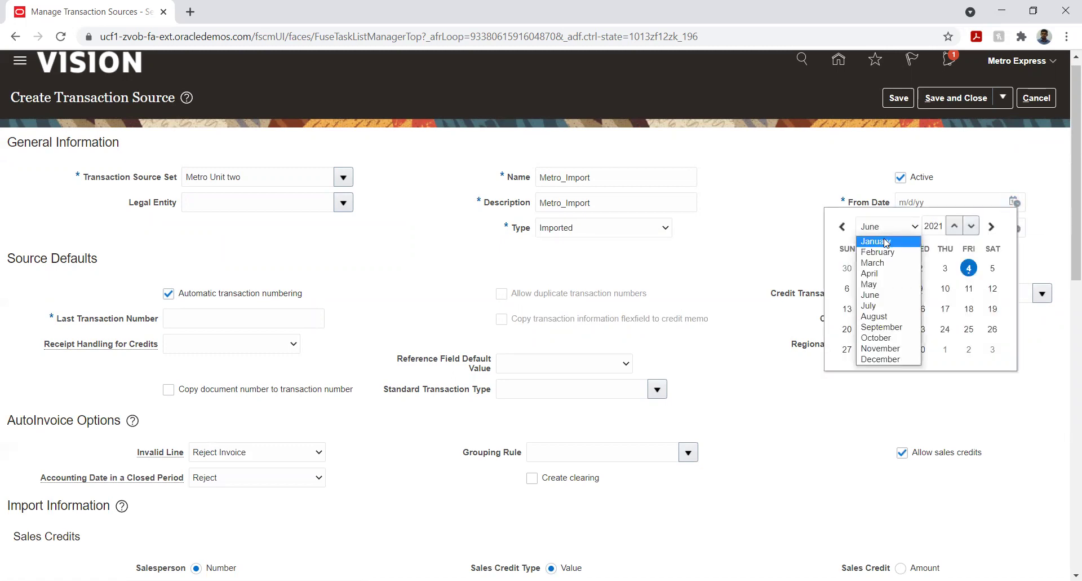
left_click(883, 241)
left_click(969, 268)
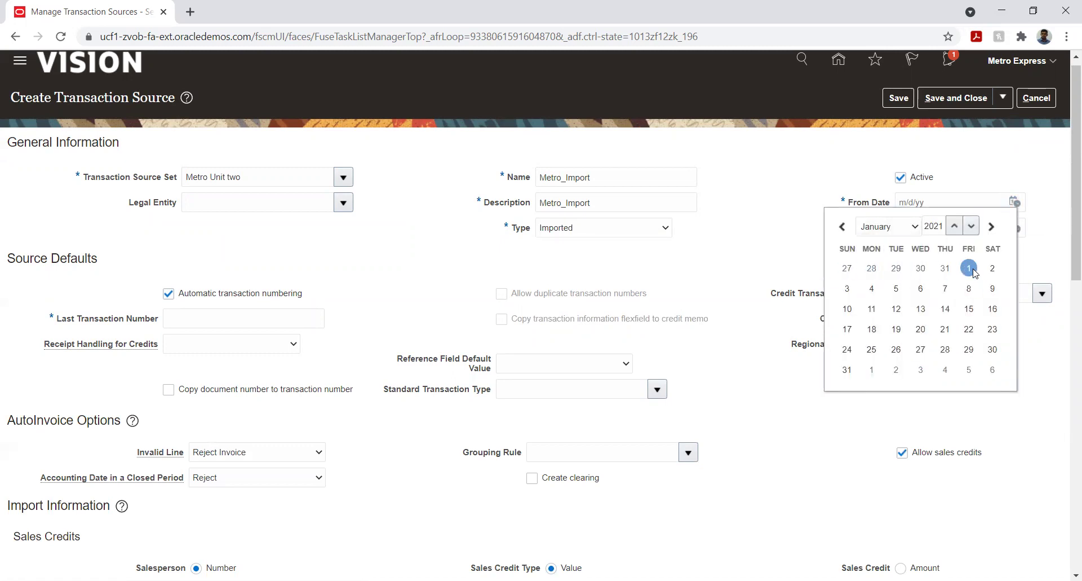
left_click(742, 230)
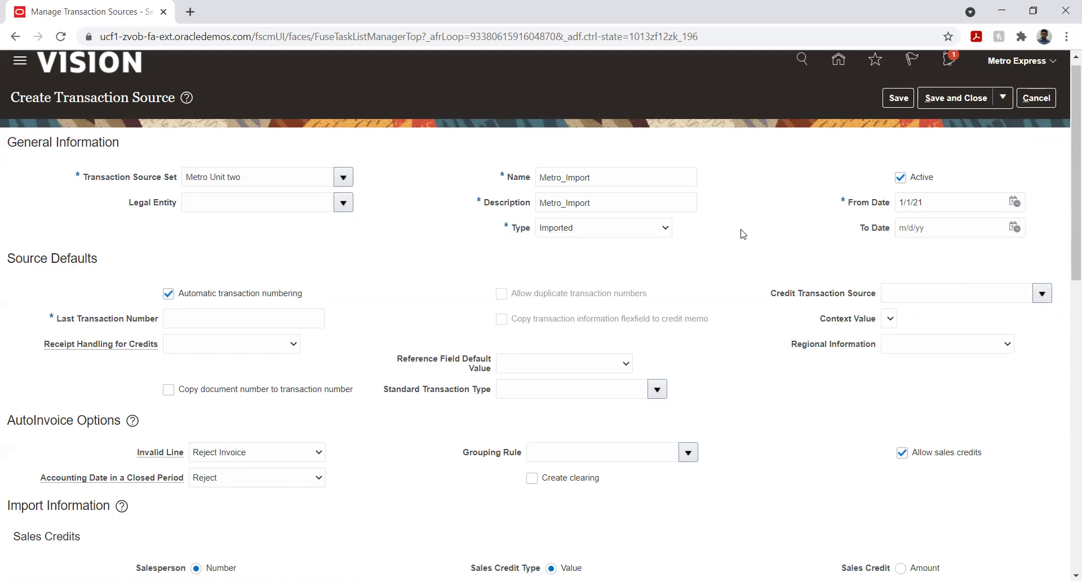
- Set the imported source's Last Transaction Number to 1 and Receipt Handling for Credits to On account
left_click(292, 314)
type("1")
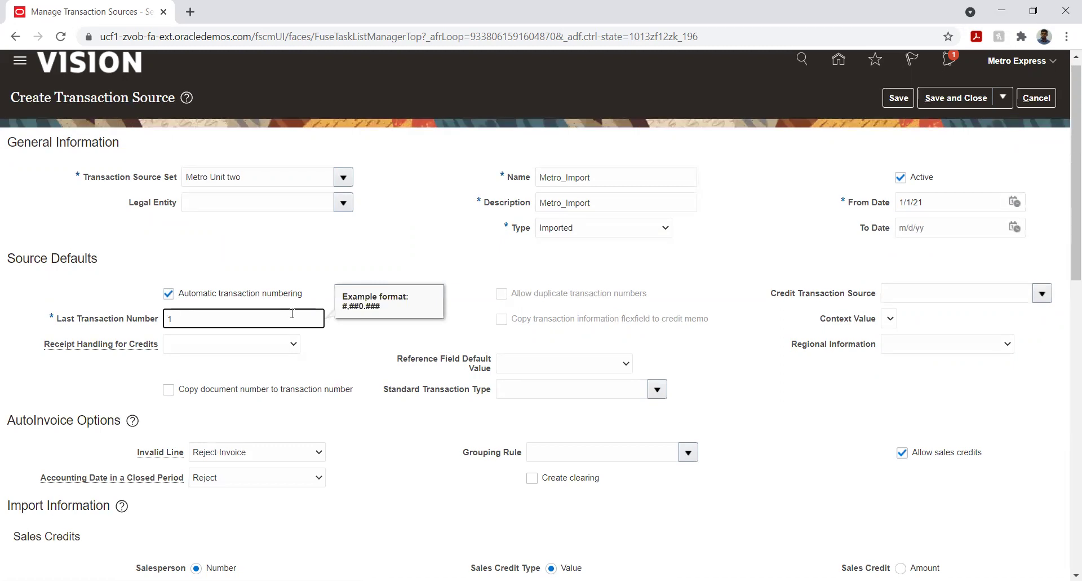
left_click(432, 228)
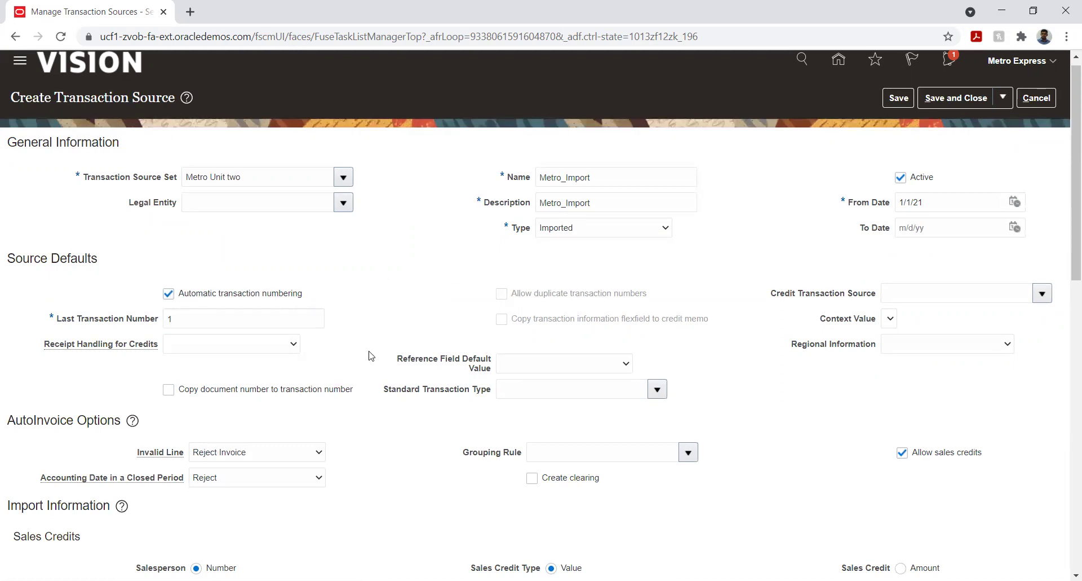
left_click(207, 345)
left_click(201, 369)
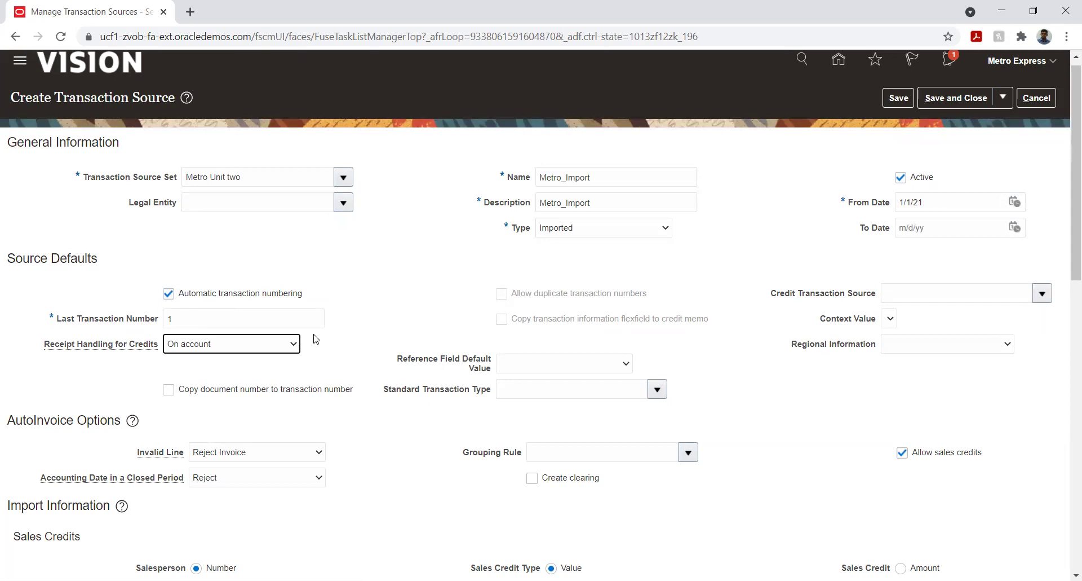
- Set the Standard Transaction Type to Metro unit two Invoi and enable copying the document number to the transaction number
left_click(601, 389)
type("Met")
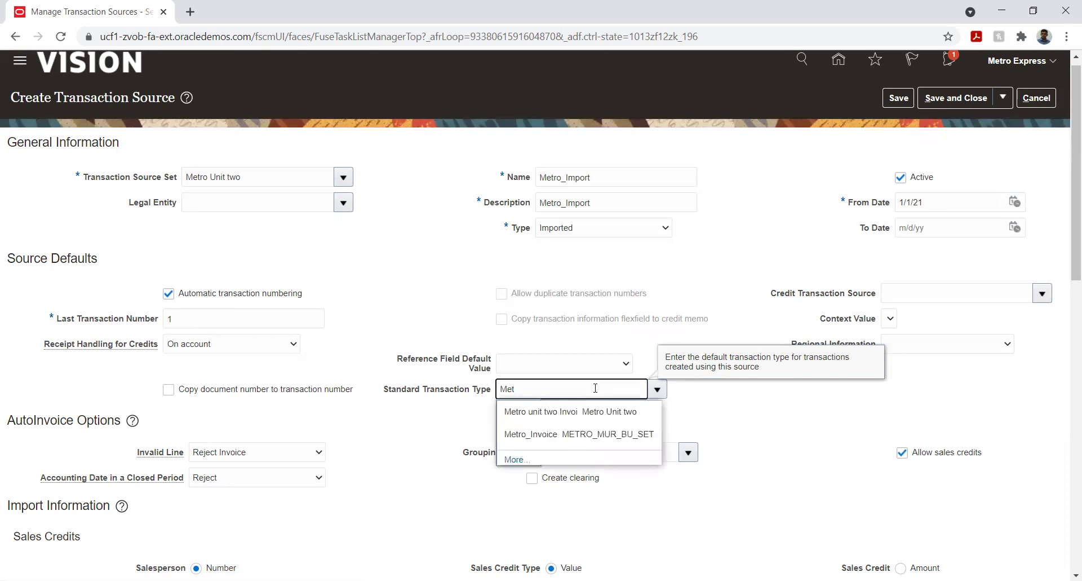
left_click(551, 422)
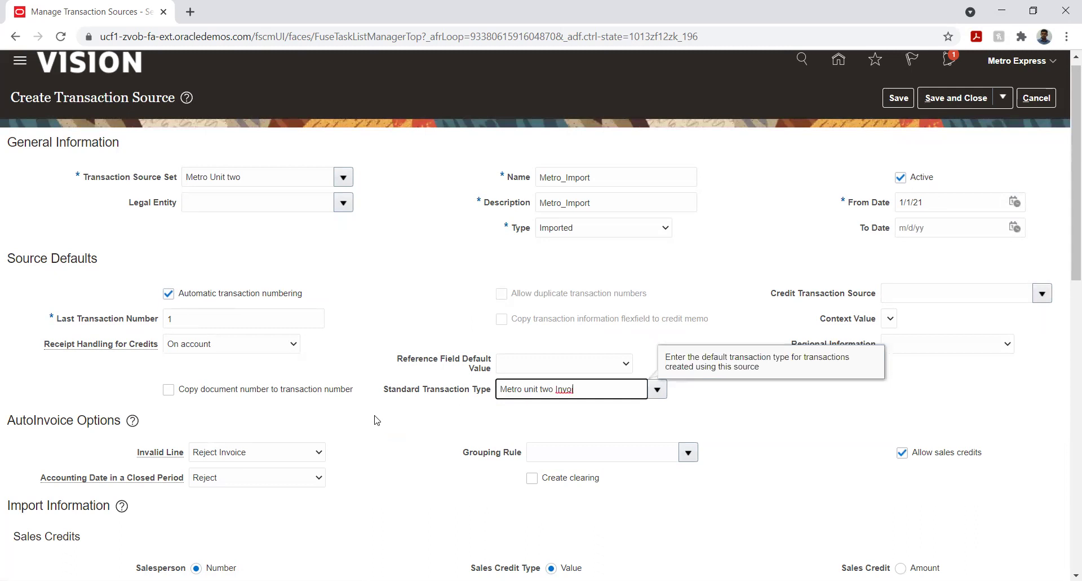
left_click(168, 389)
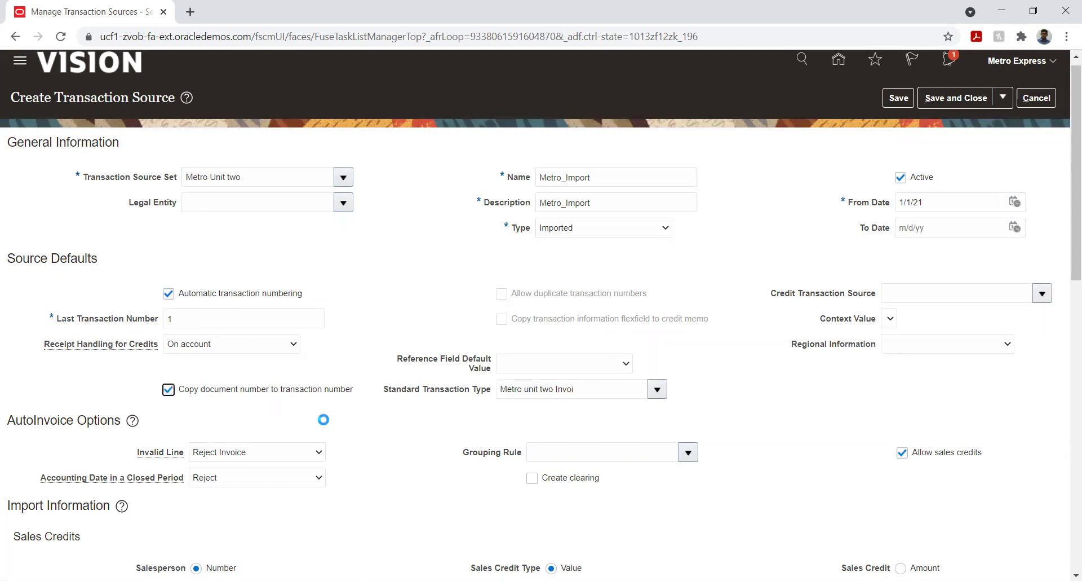
- Review the AutoInvoice choices for Invalid Line and Accounting Date in a Closed Period
scroll(796, 358, "down", 5)
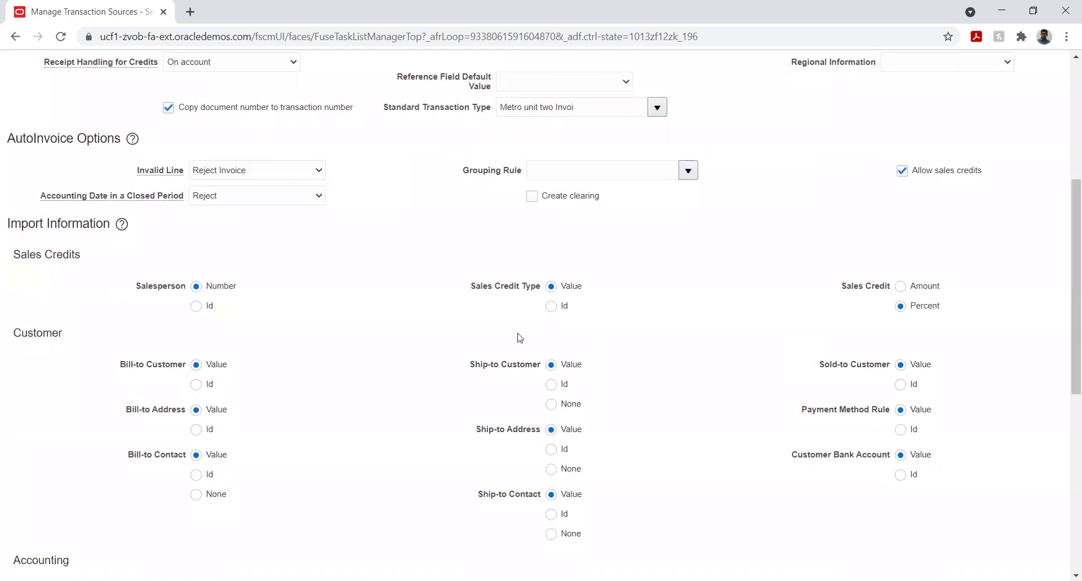
mouse_move(178, 174)
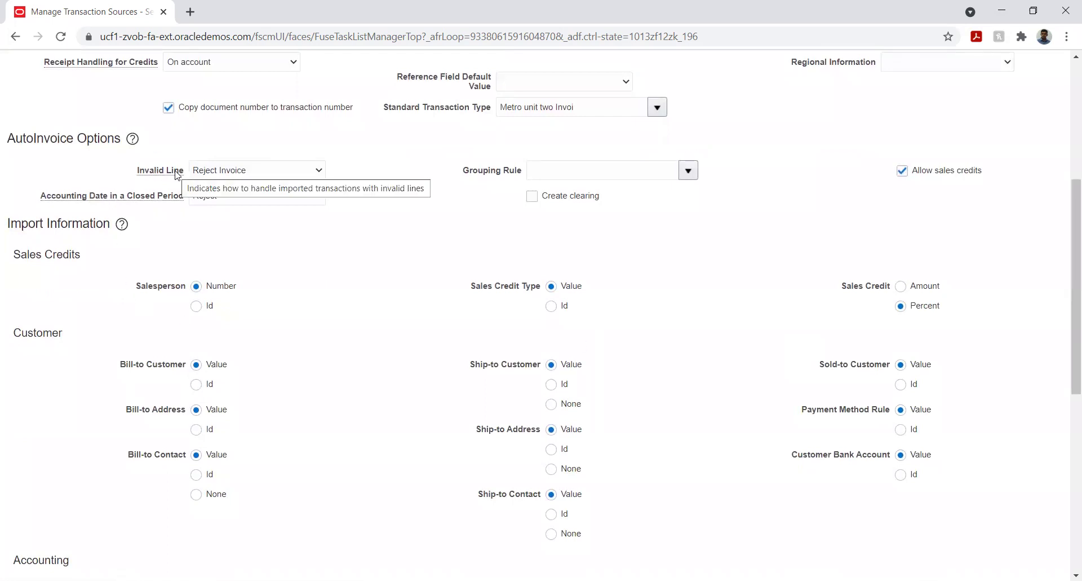
left_click(257, 171)
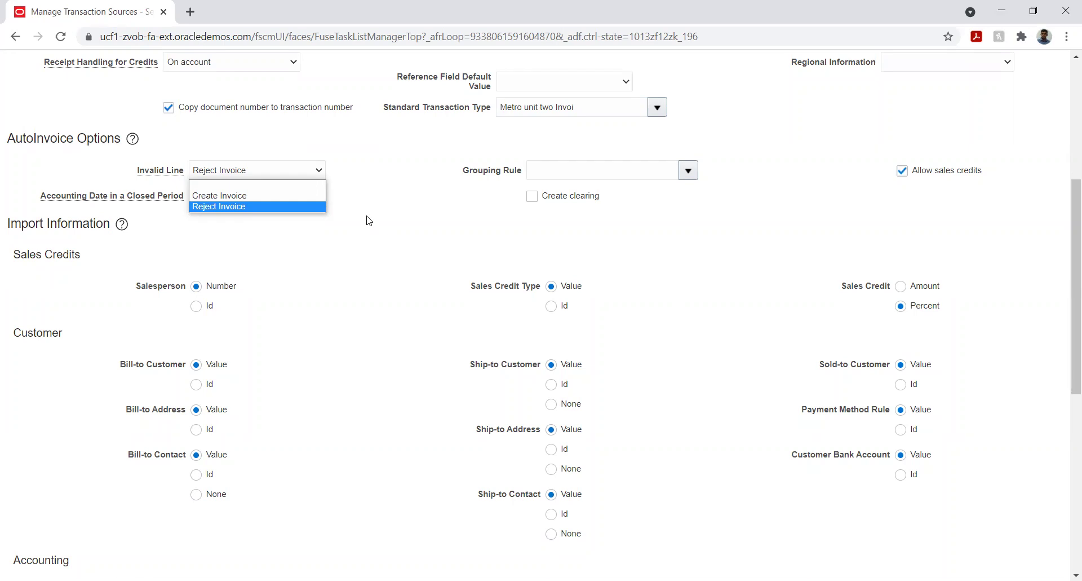
left_click(368, 220)
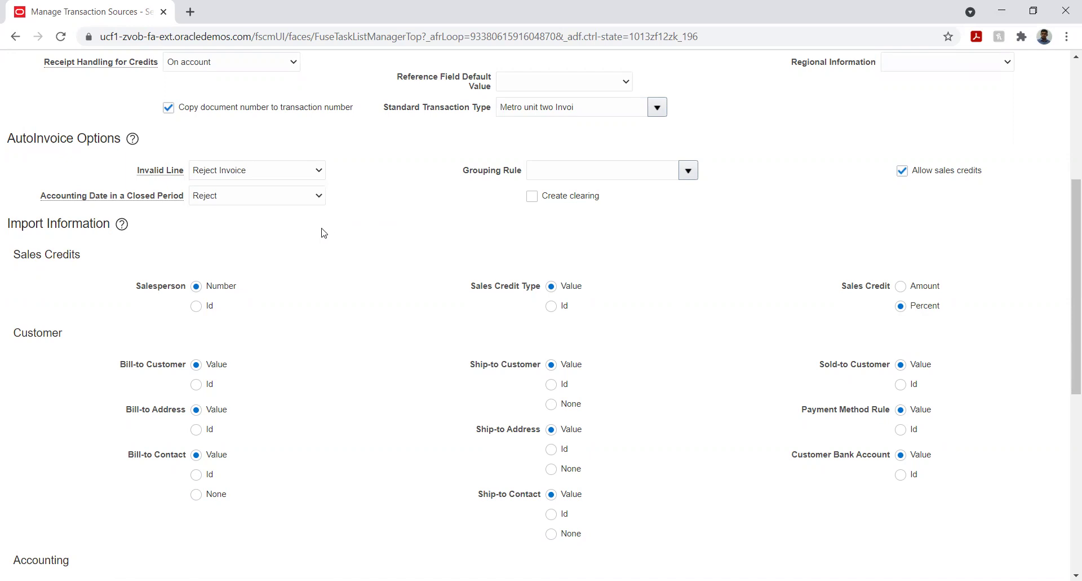
left_click(230, 200)
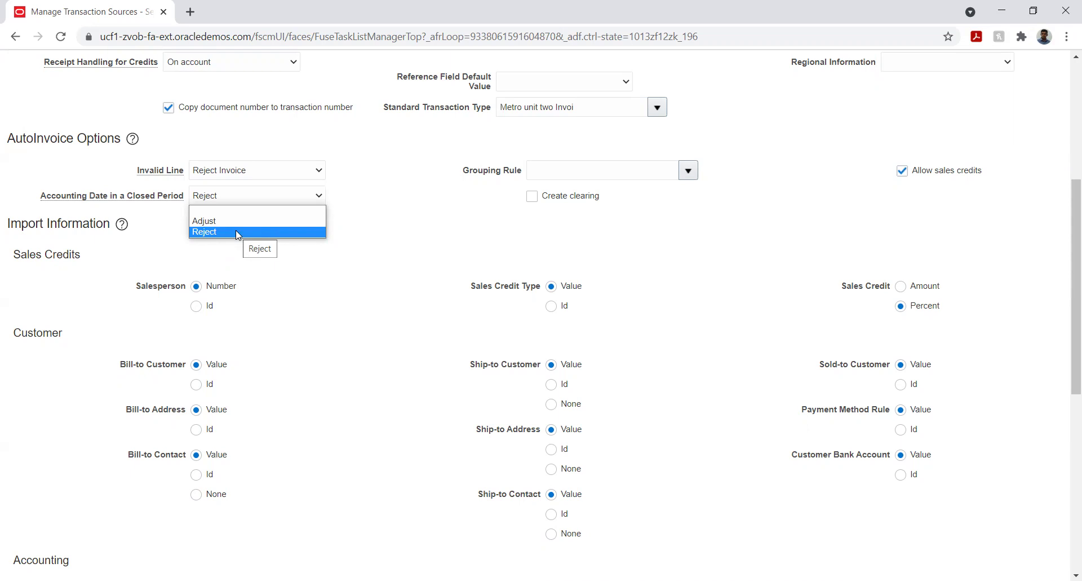
left_click(354, 232)
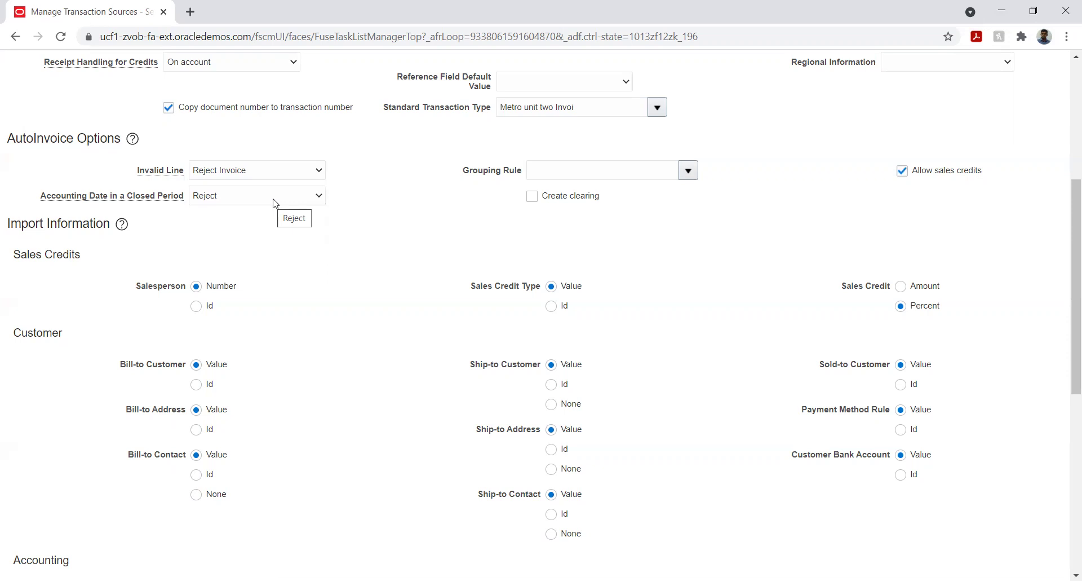
key("alt+Tab")
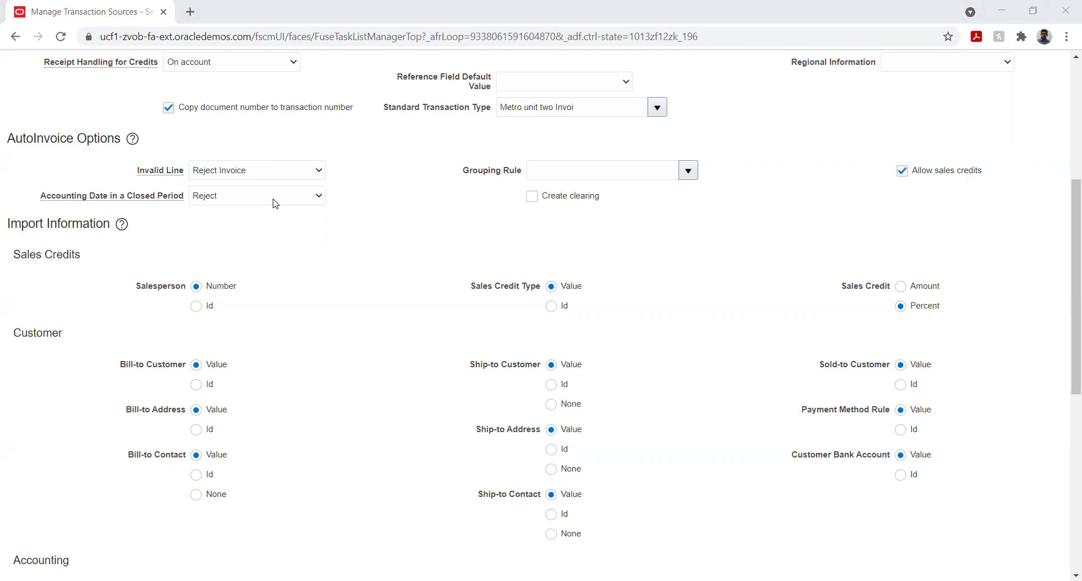
key("alt+Tab")
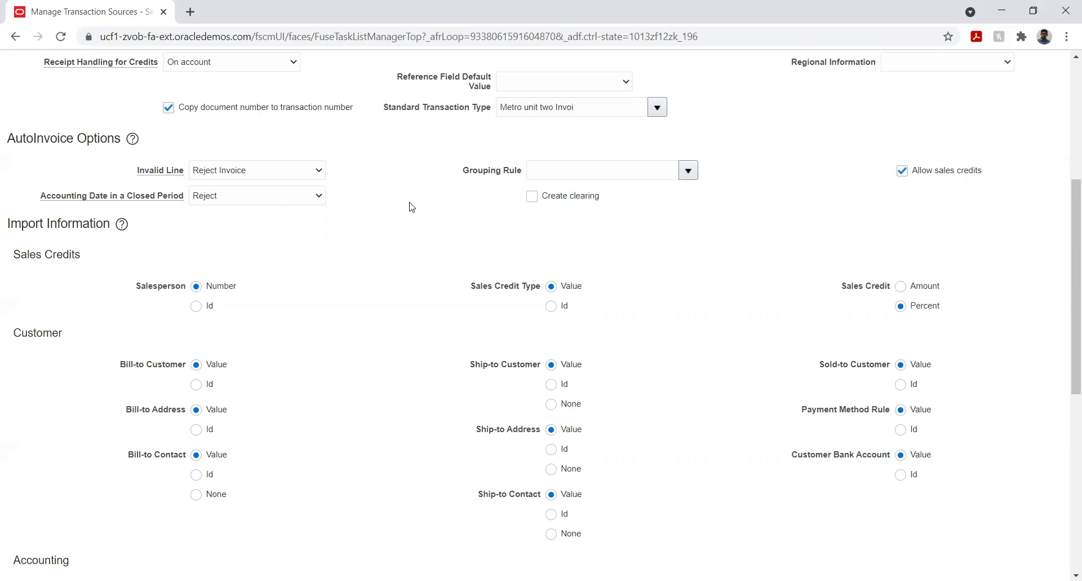
- Set the AutoInvoice Grouping Rule of the imported transaction source to DEFAULT
mouse_move(45, 197)
left_click(691, 173)
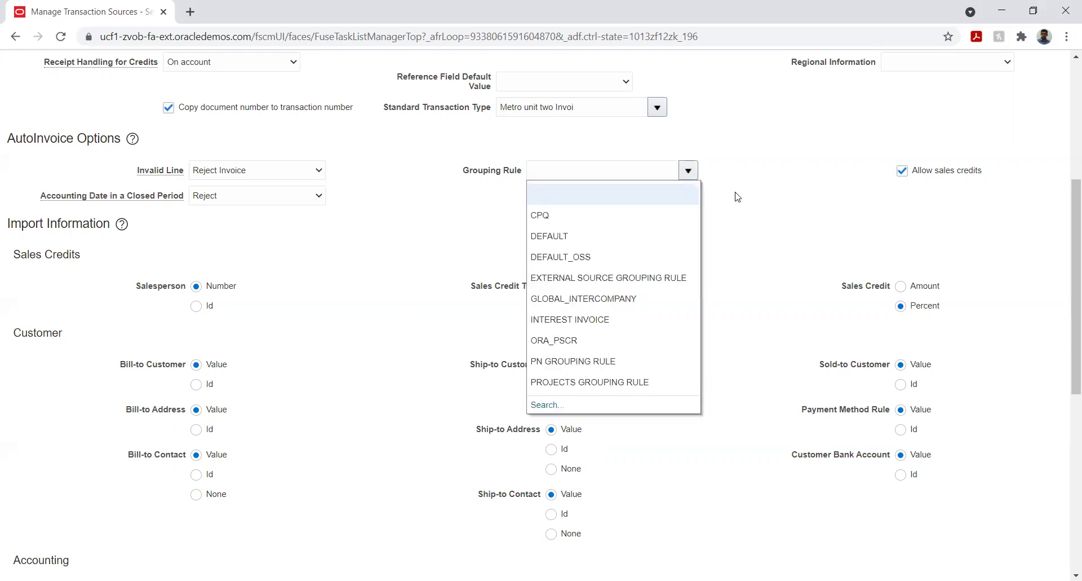
left_click(648, 235)
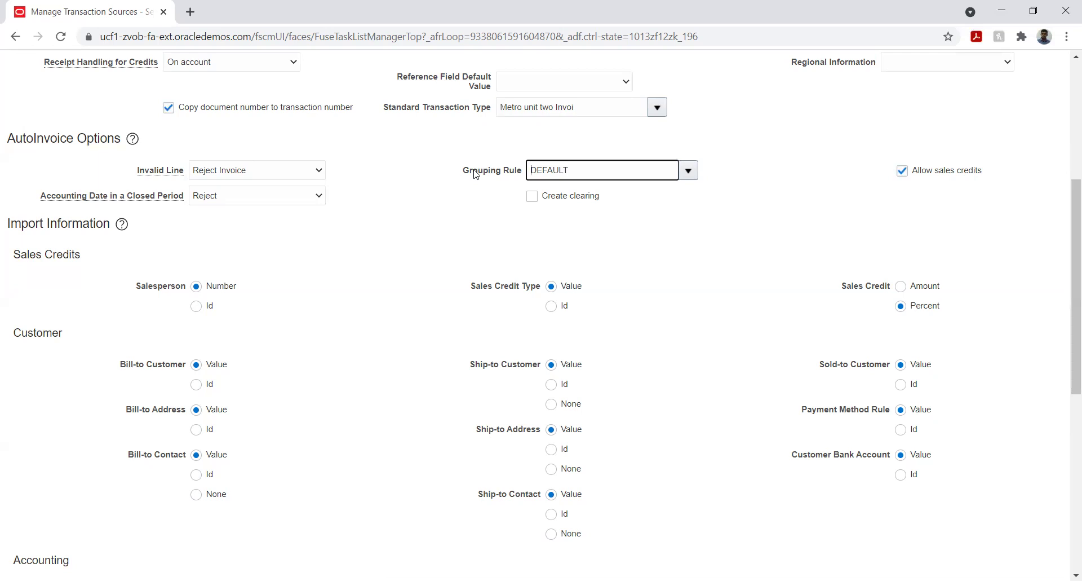
left_click(699, 268)
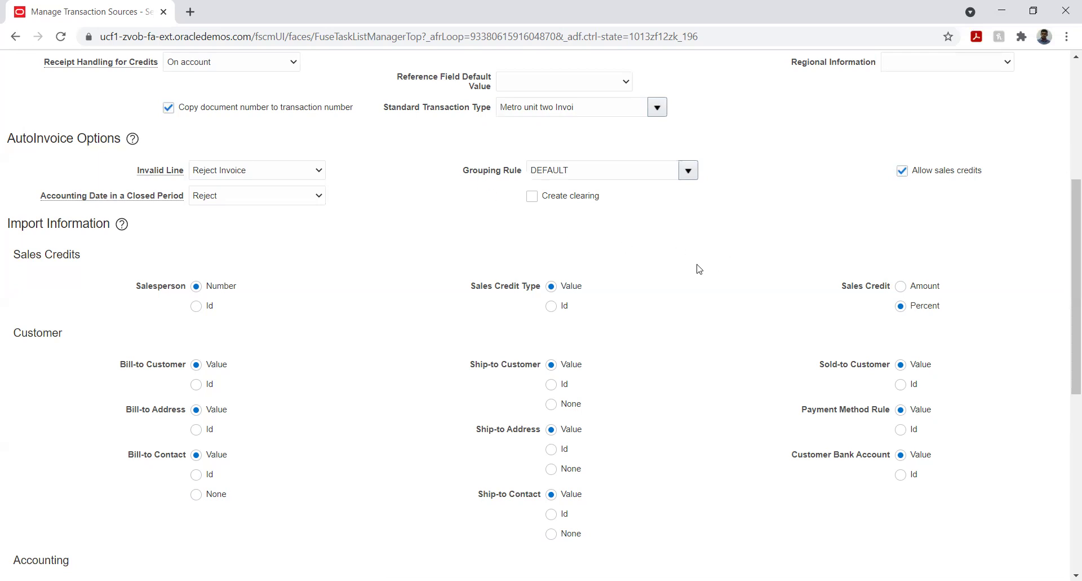
- Set Salesperson and Sales Credit Type in the Sales Credits import information to Id
scroll(346, 267, "down", 1)
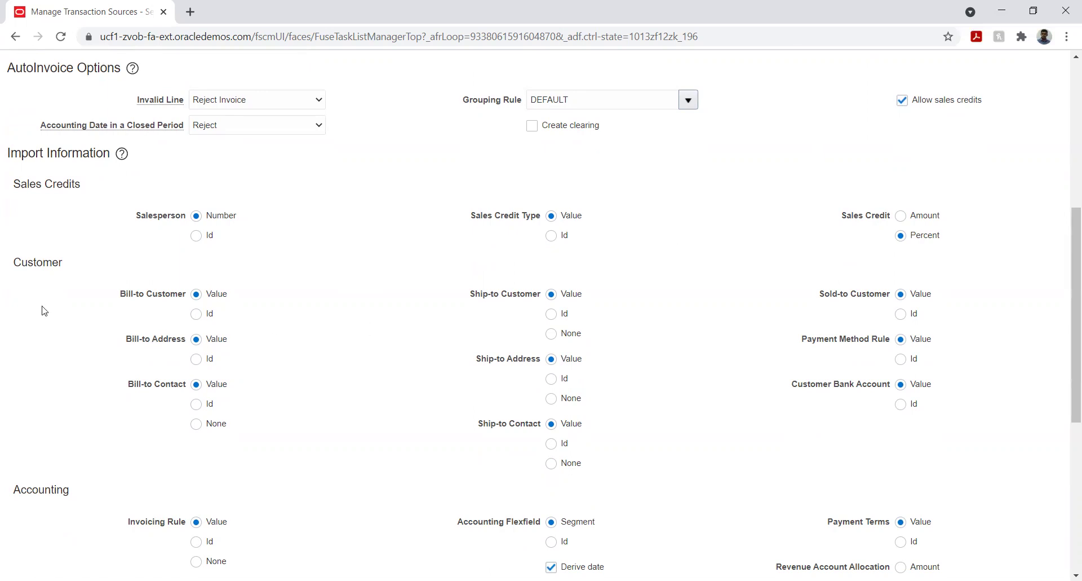
scroll(55, 287, "down", 1)
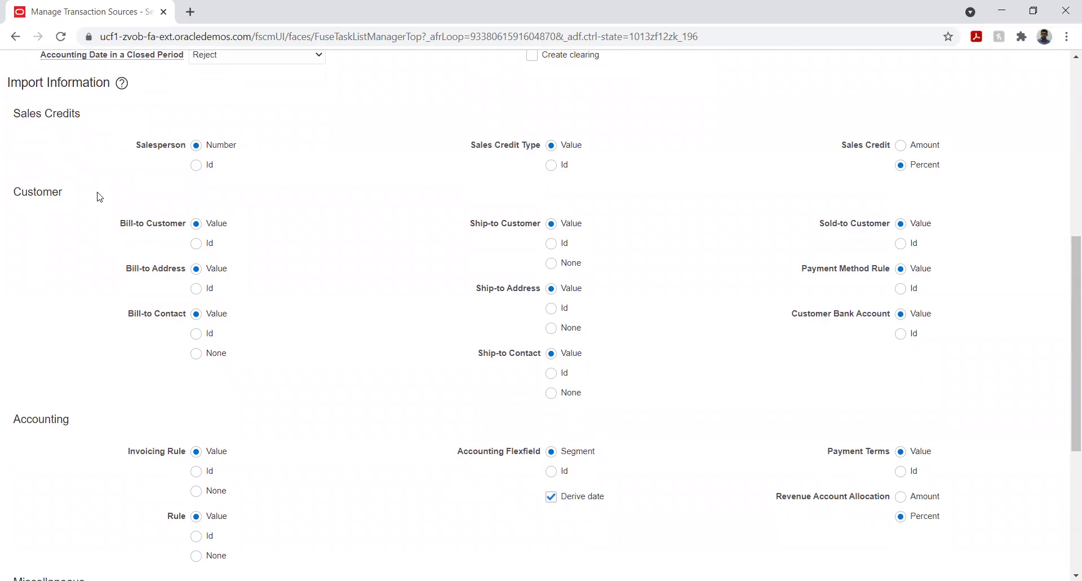
left_click(197, 165)
left_click(551, 165)
- Set Bill-to Customer and Contact, Ship-to Customer, Address and Contact, Sold-to Customer, Payment Method Rule, and Customer Bank Account to Id
left_click(197, 244)
left_click(551, 244)
left_click(901, 244)
left_click(196, 334)
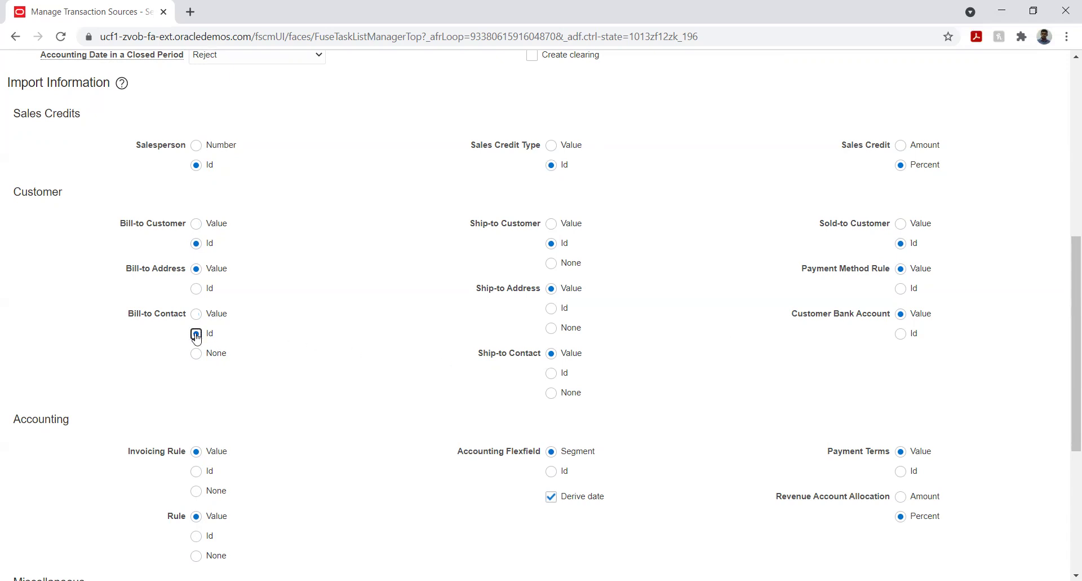
left_click(551, 308)
left_click(900, 290)
left_click(551, 373)
left_click(900, 333)
left_click(665, 390)
- Set the accounting import options Invoicing Rule, Accounting Flexfield, and Payment Terms to Id, along with the customer's Bill-to Address
scroll(408, 343, "up", 1)
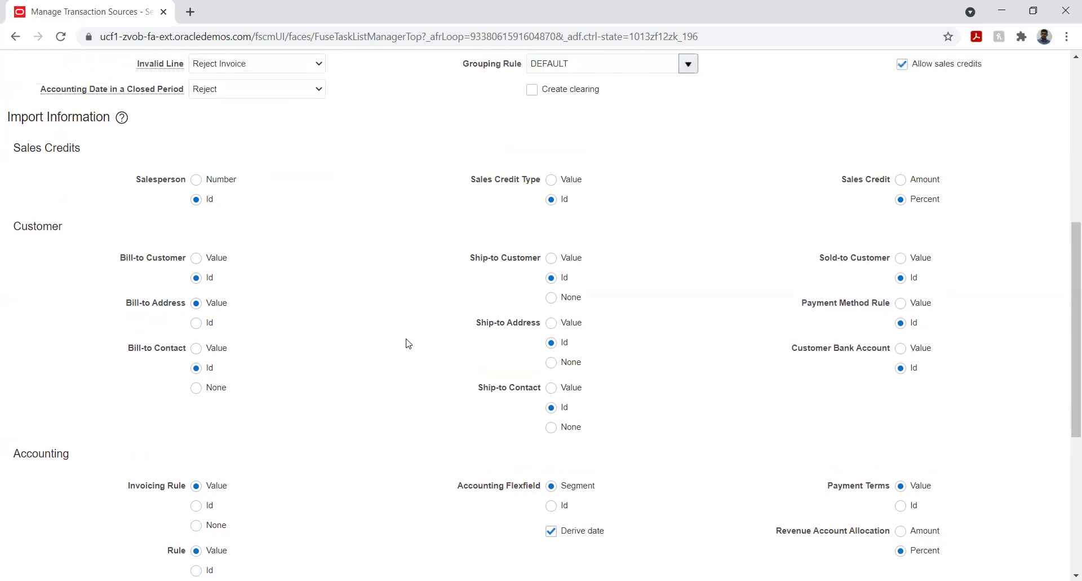
scroll(408, 343, "up", 10)
scroll(432, 425, "down", 1)
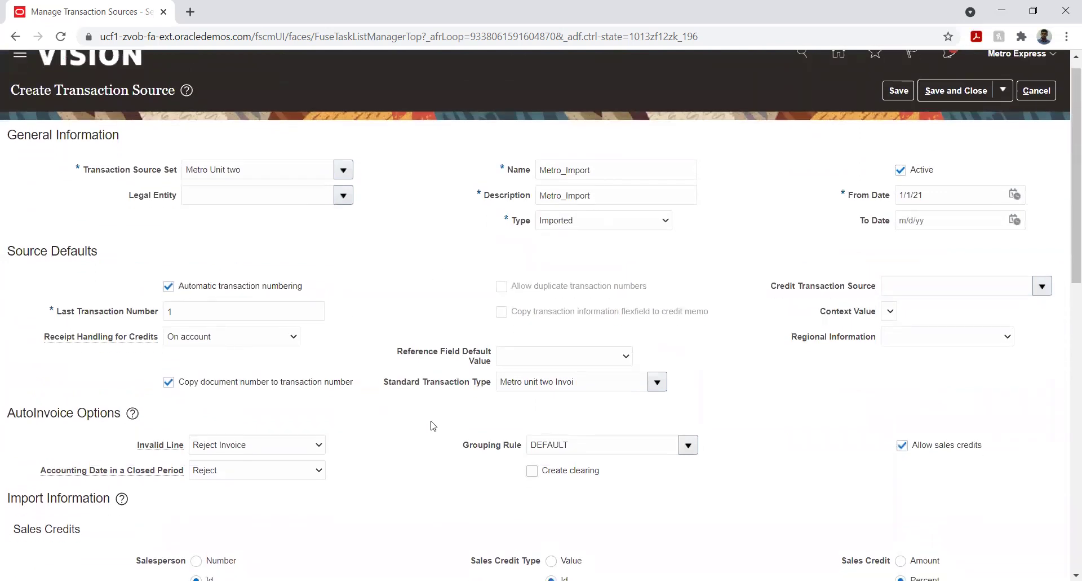
scroll(432, 425, "down", 1)
scroll(432, 426, "down", 6)
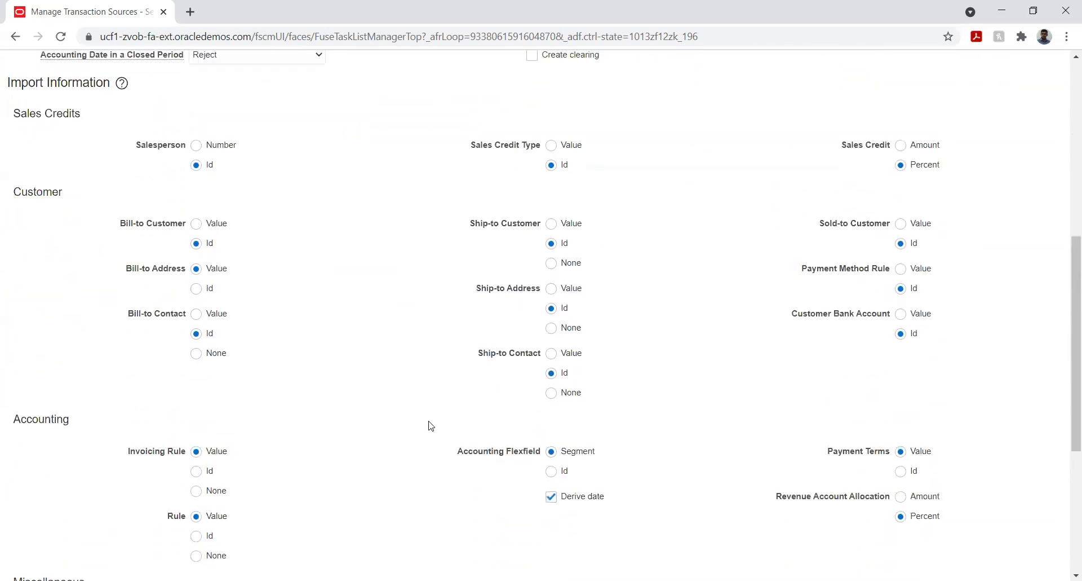
scroll(417, 431, "down", 2)
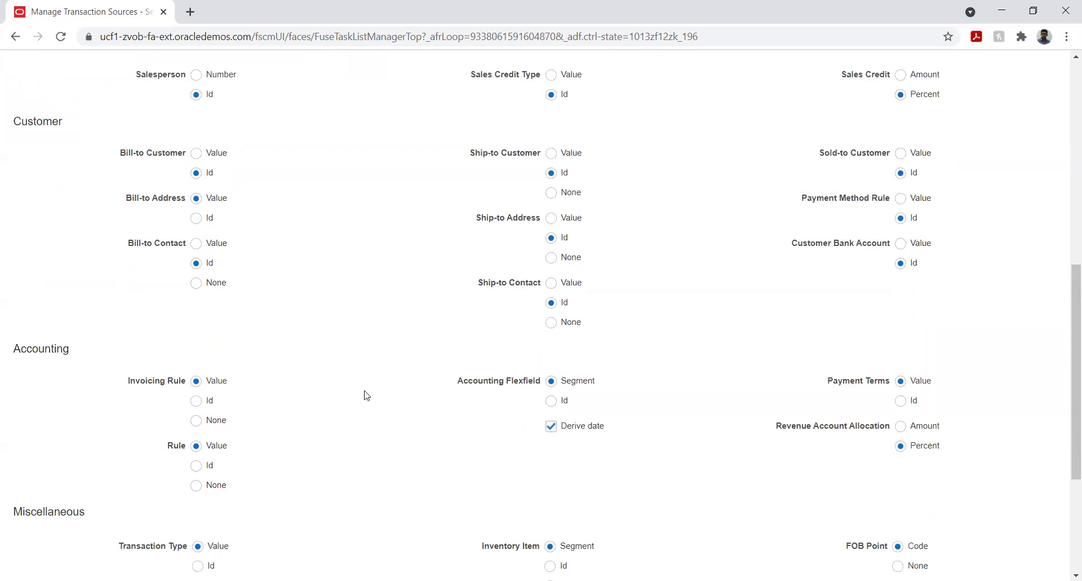
scroll(366, 394, "down", 1)
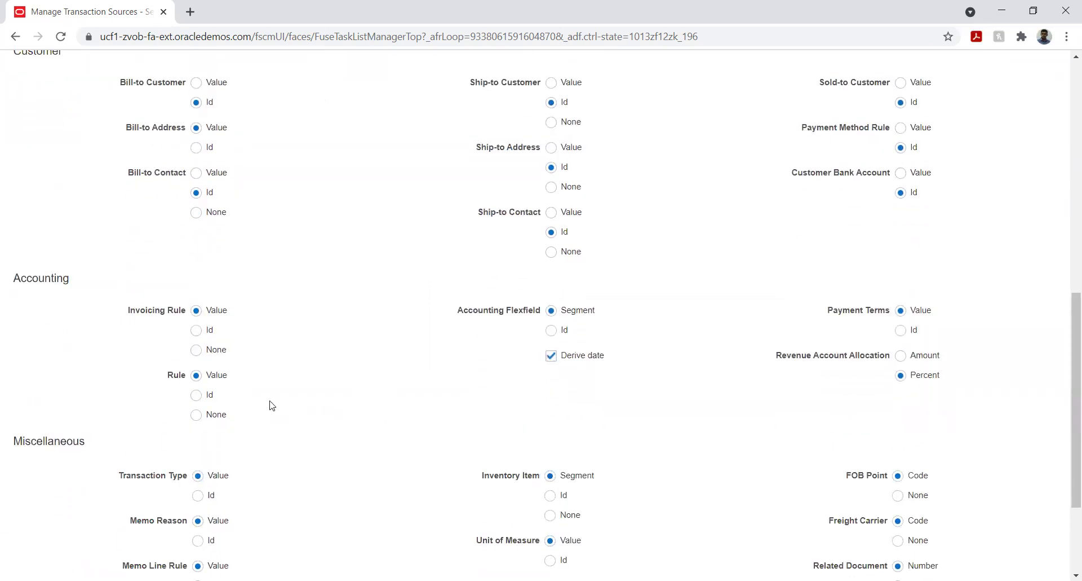
left_click(197, 330)
left_click(551, 331)
left_click(902, 331)
scroll(350, 398, "up", 3)
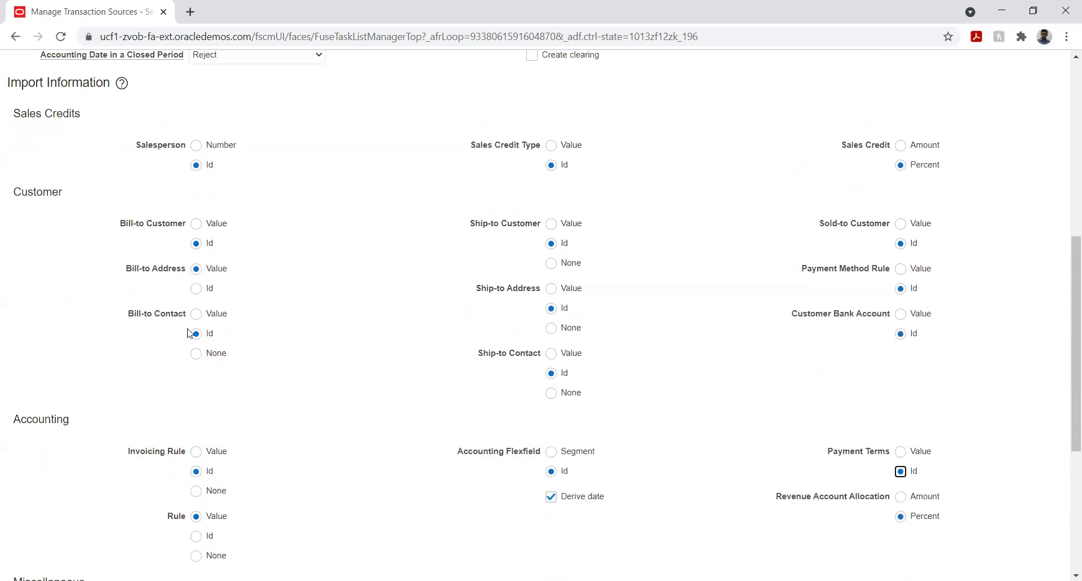
left_click(197, 289)
- Set Transaction Type, Memo Reason, Memo Line Rule, Inventory Item, and Unit of Measure in the Miscellaneous import information to Id
scroll(339, 375, "down", 5)
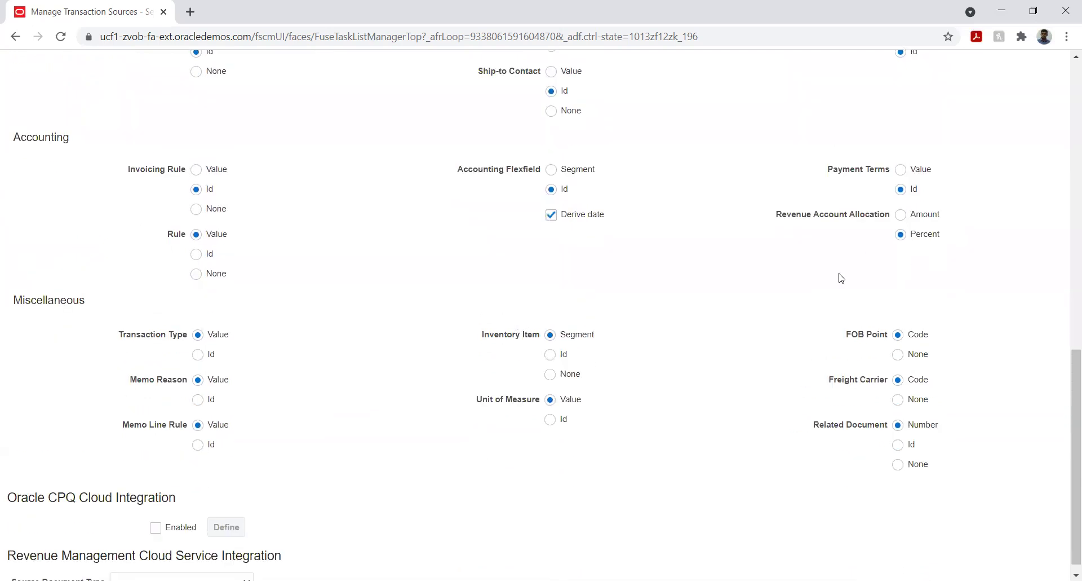
scroll(307, 345, "down", 1)
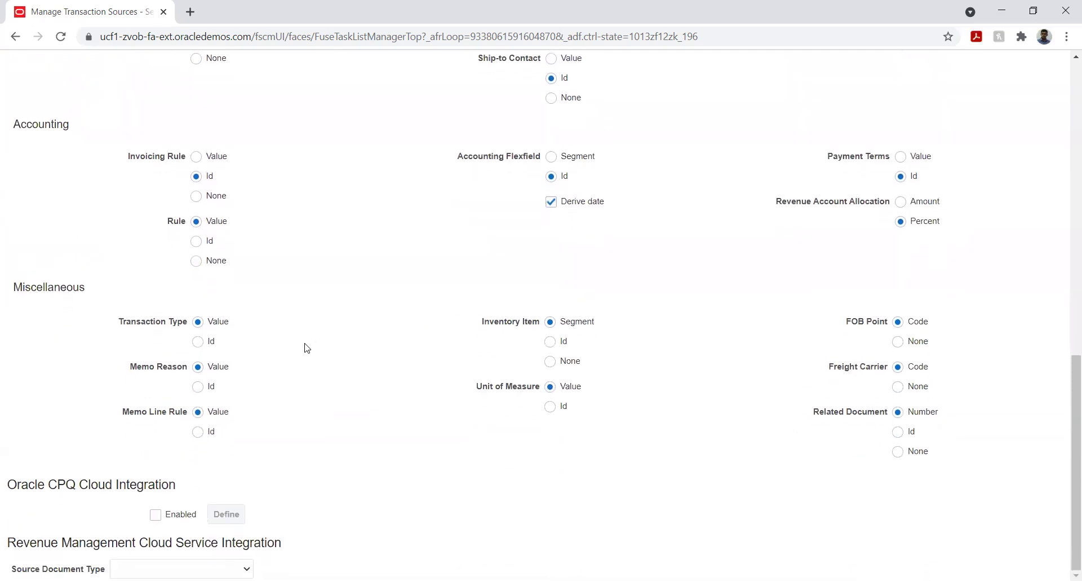
left_click(198, 342)
left_click(199, 388)
left_click(199, 433)
left_click(550, 342)
left_click(549, 408)
left_click(686, 425)
- Save the Metro_Import transaction source and return to the implementation project's task list
scroll(667, 401, "up", 9)
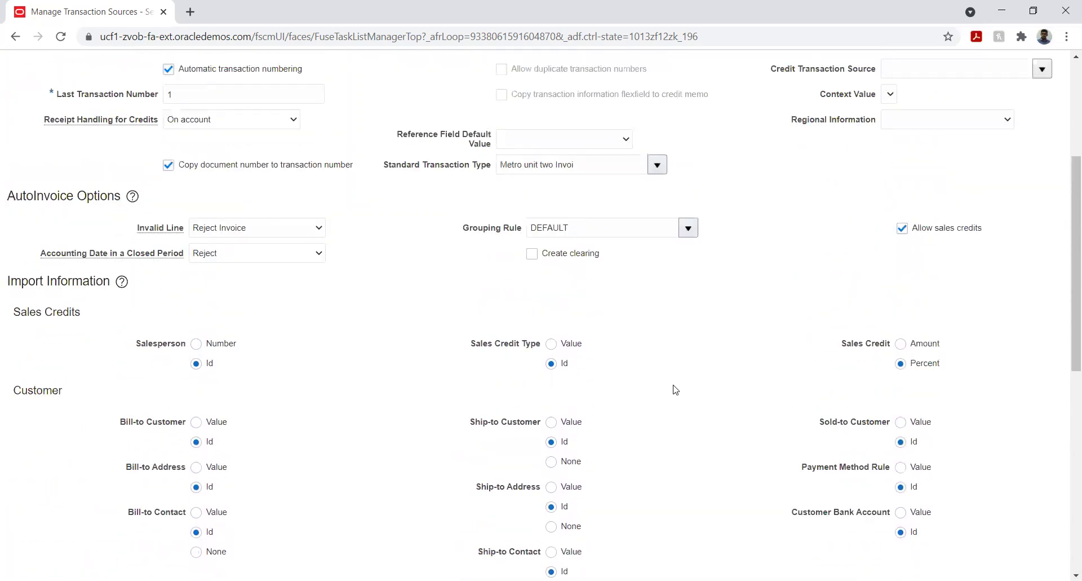
scroll(675, 389, "up", 1)
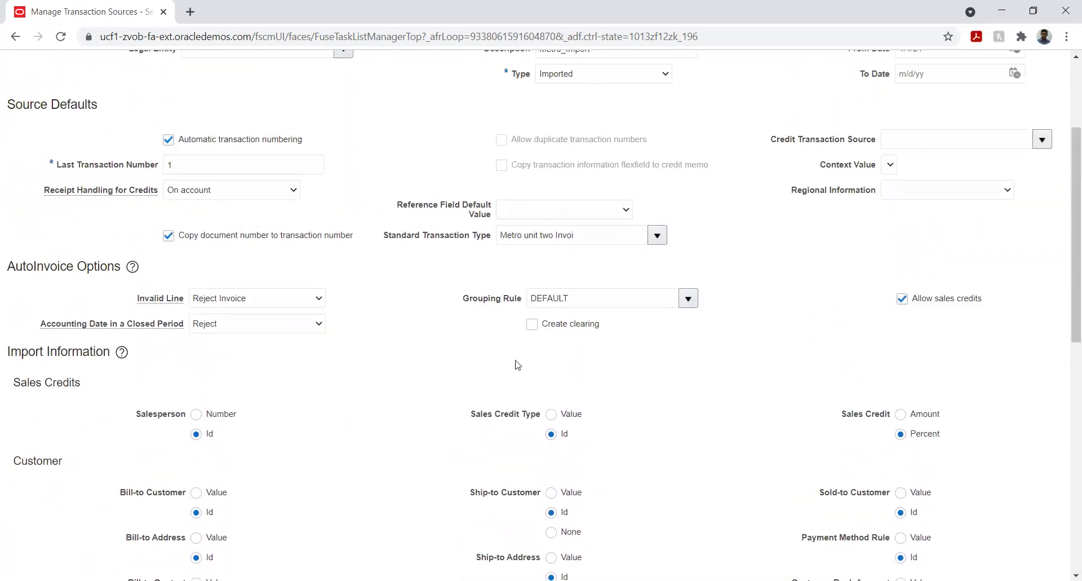
scroll(481, 355, "up", 3)
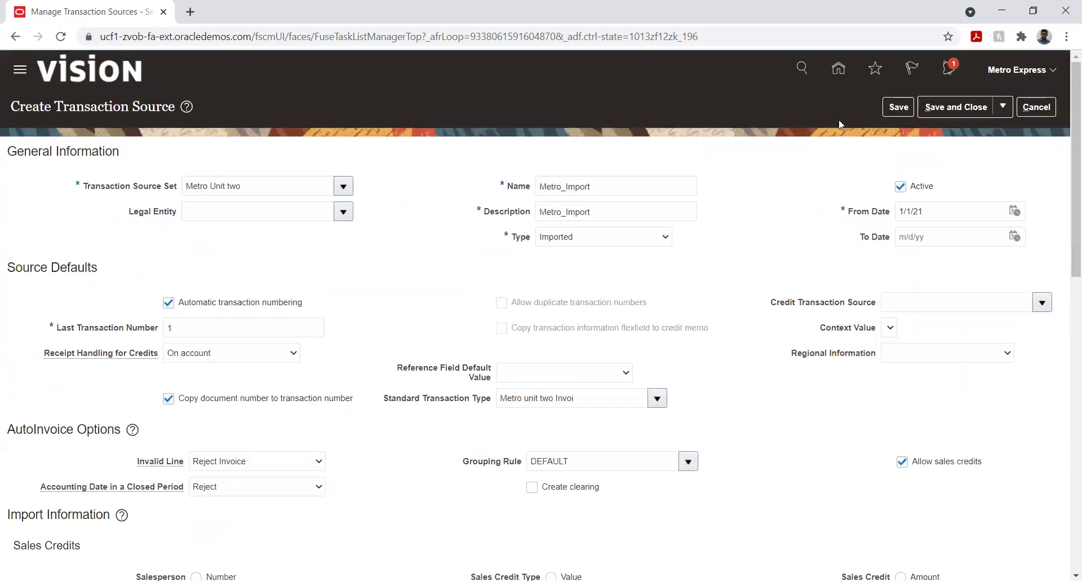
left_click(893, 113)
left_click(951, 110)
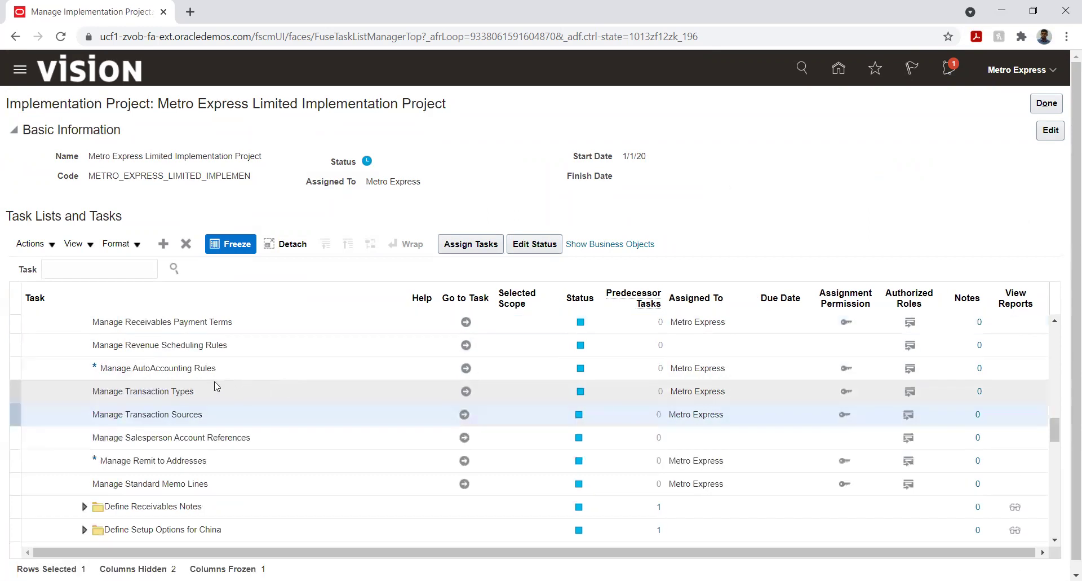
- Open the Manage AutoAccounting Rules task and start a new rule for business unit Metro unit two with account type Receivable
left_click(466, 368)
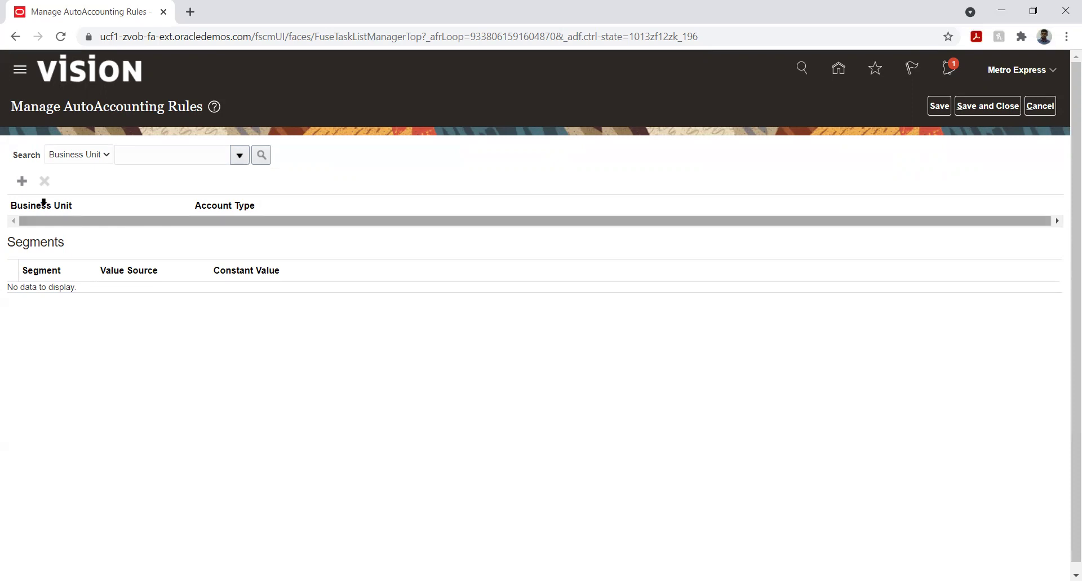
left_click(21, 182)
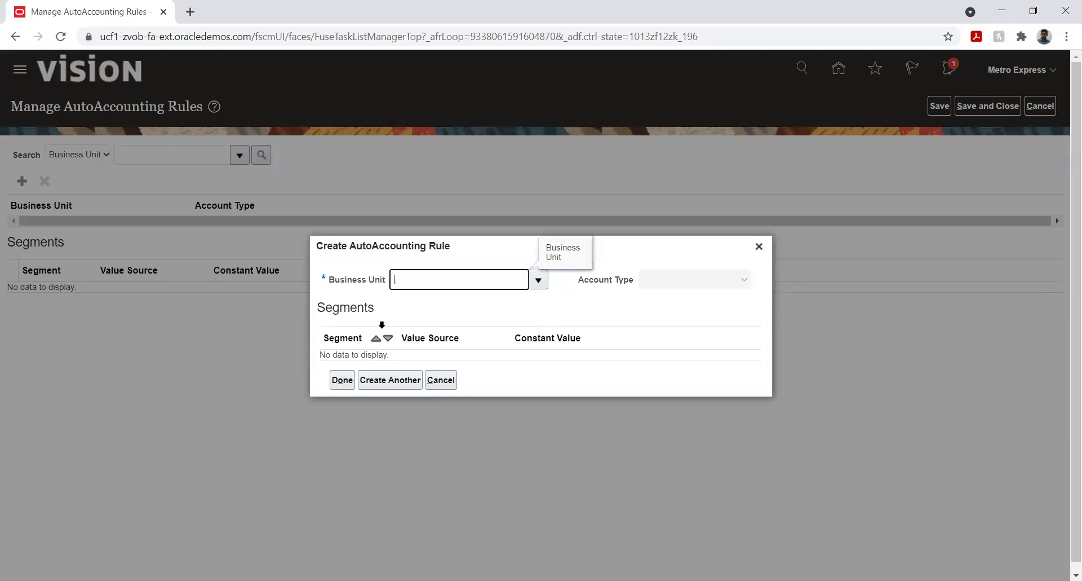
left_click(539, 280)
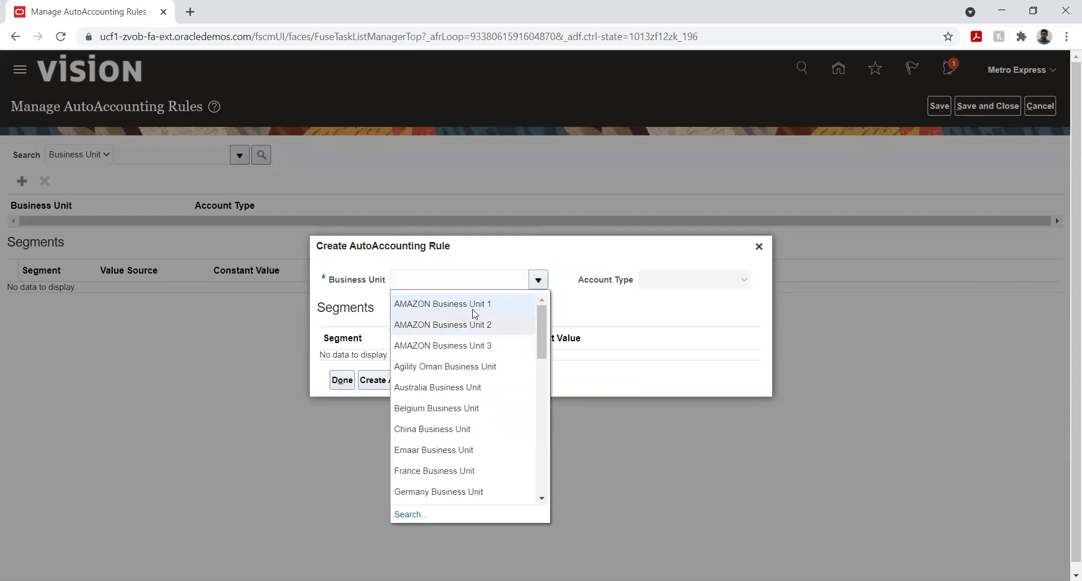
left_click(473, 287)
type("M")
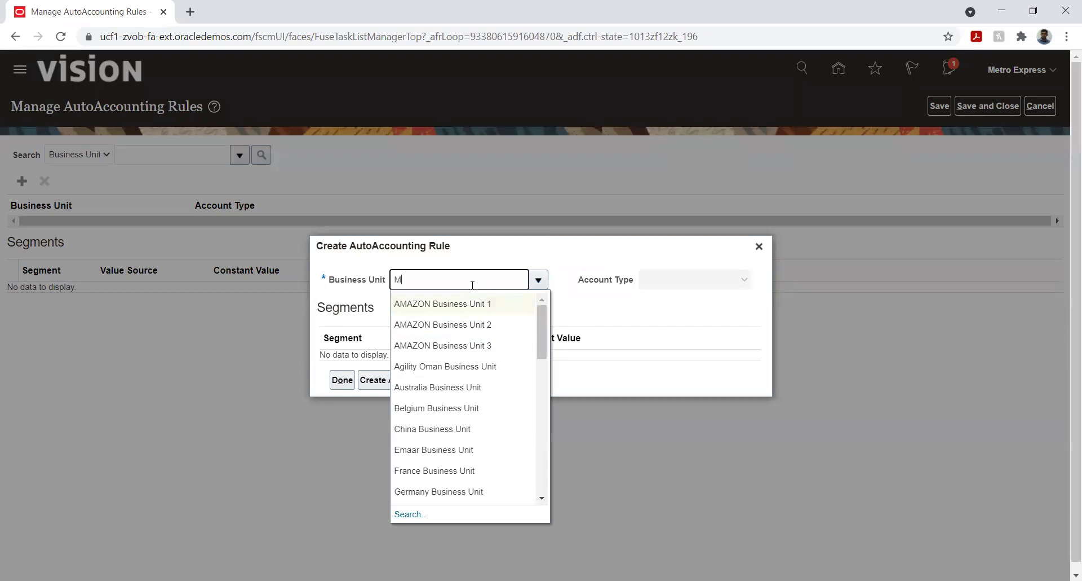
type("et")
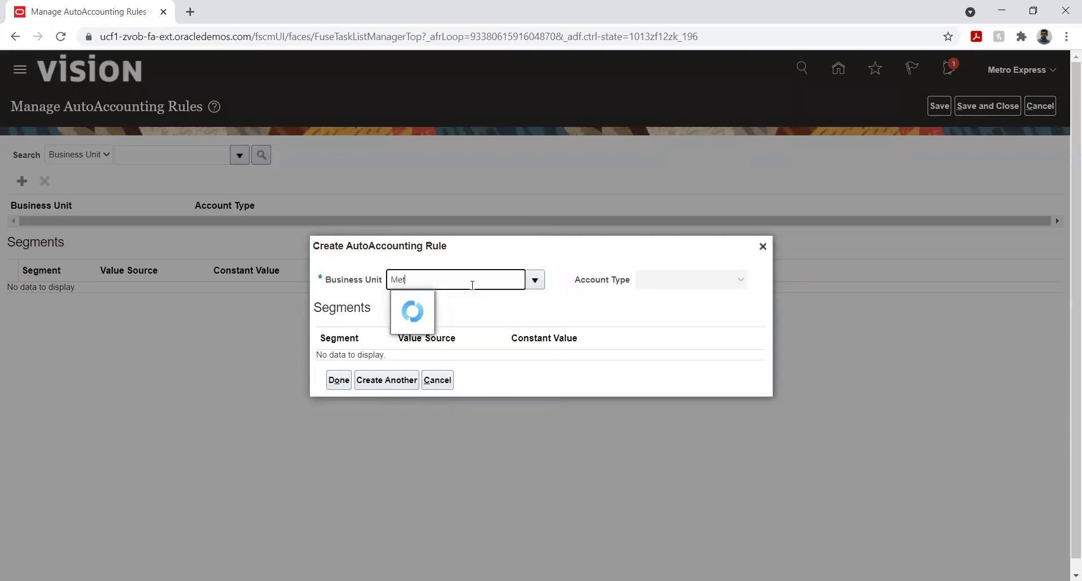
left_click(475, 322)
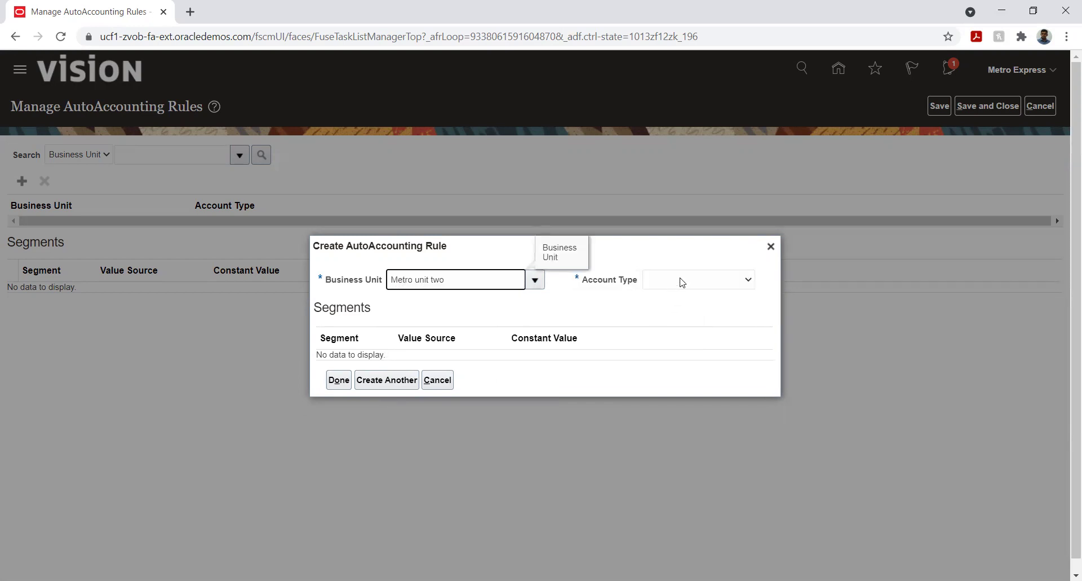
left_click(682, 280)
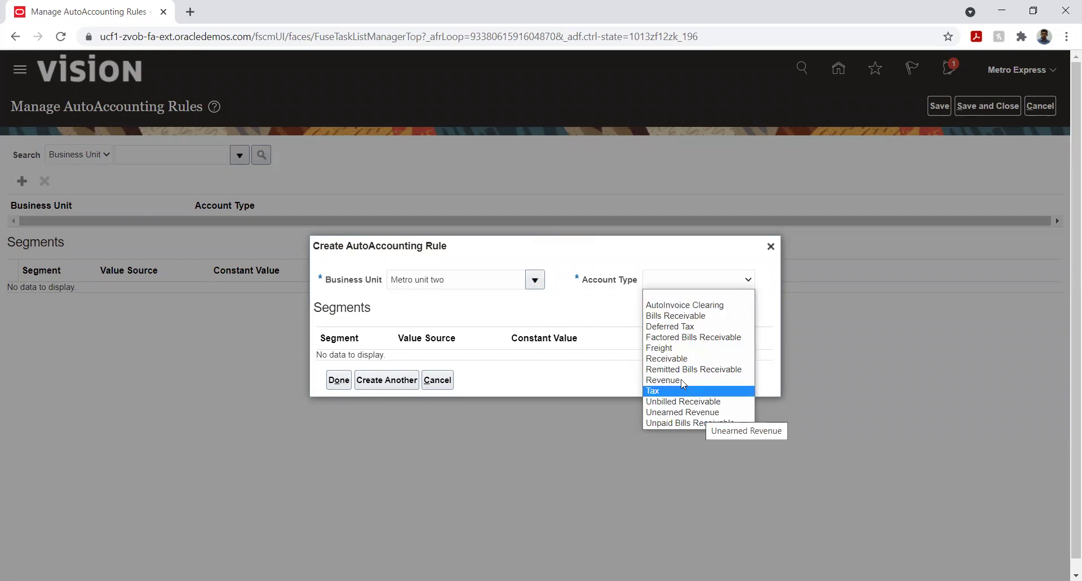
left_click(673, 358)
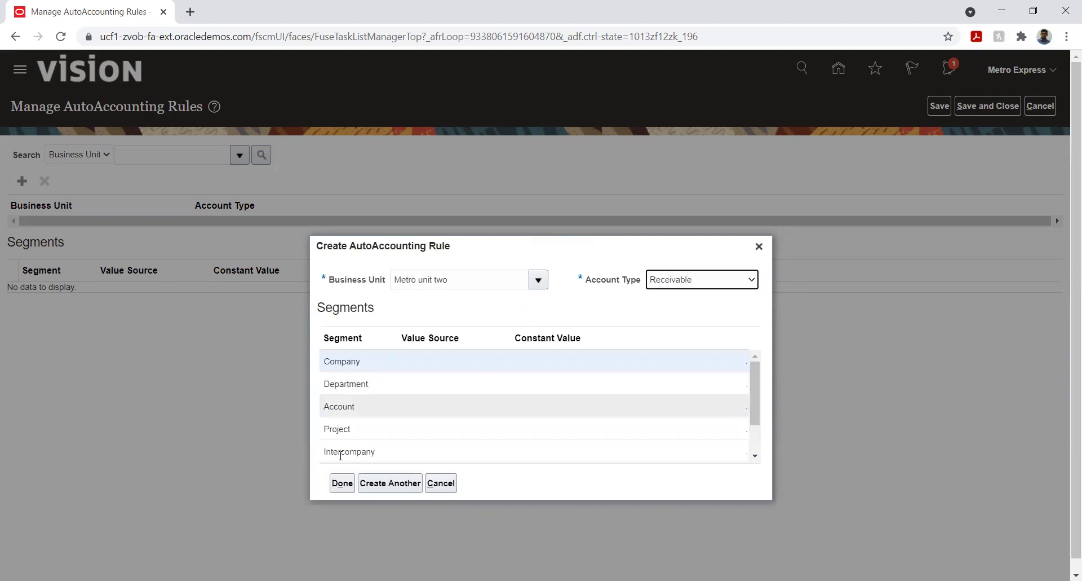
- Set the Company segment's Value Source to Transaction Types in the Receivable AutoAccounting rule
left_click(340, 362)
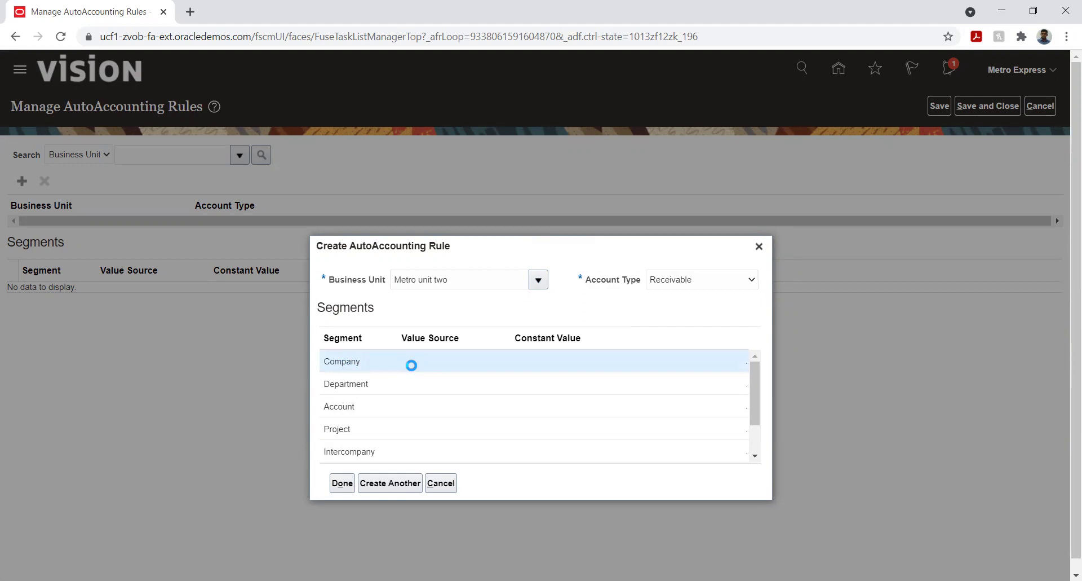
left_click(449, 365)
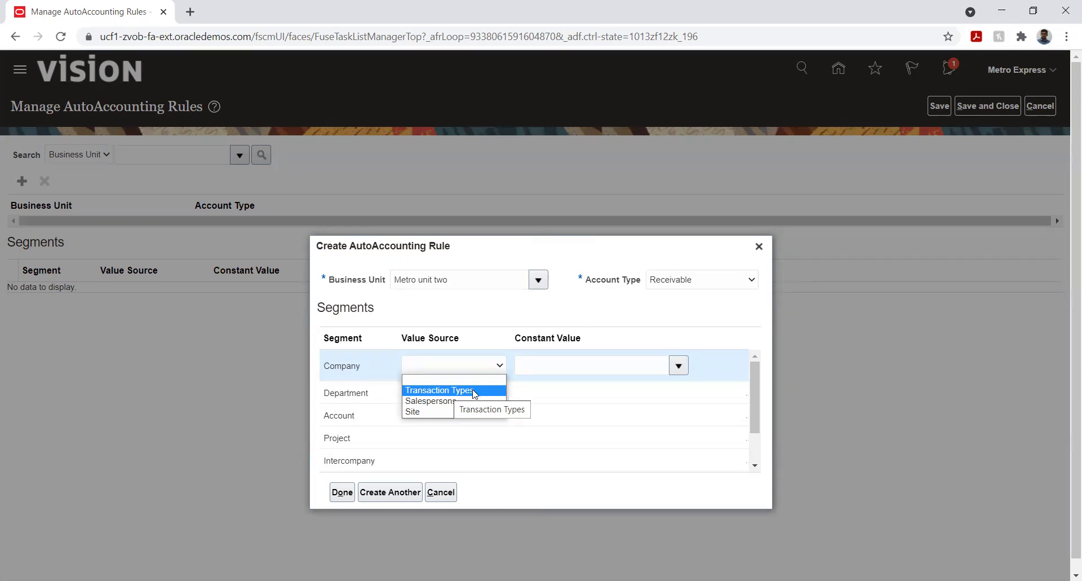
left_click(599, 365)
left_click(680, 366)
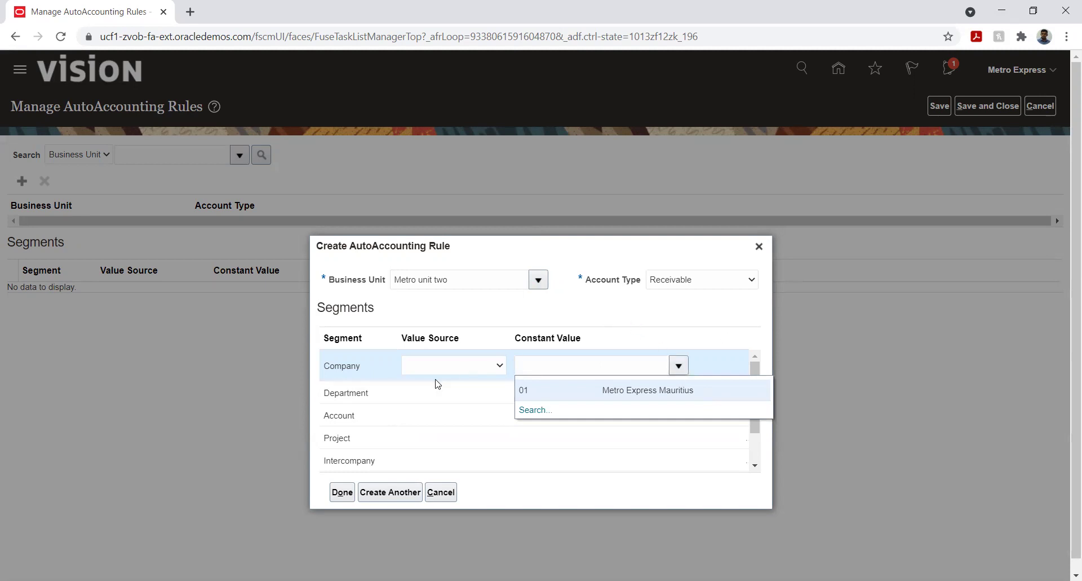
left_click(441, 365)
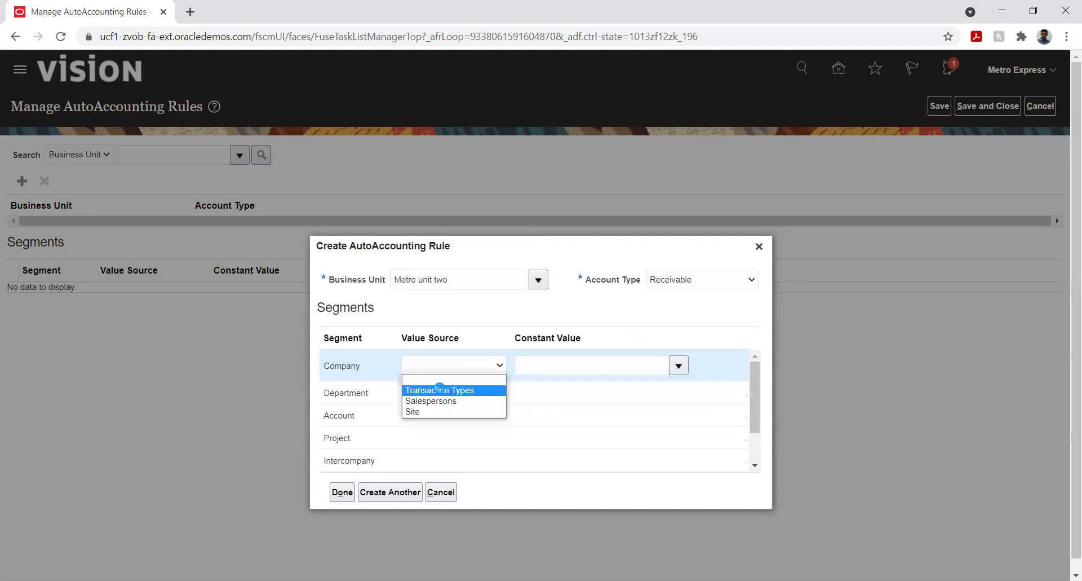
left_click(440, 390)
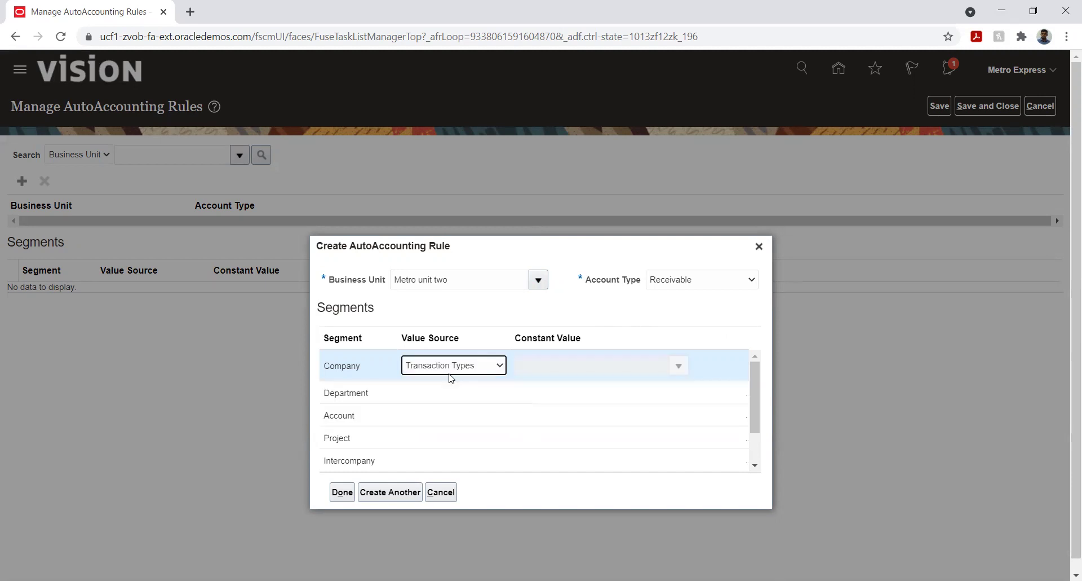
- Set the Department segment's Value Source to Transaction Types in the Receivable AutoAccounting rule
left_click(557, 381)
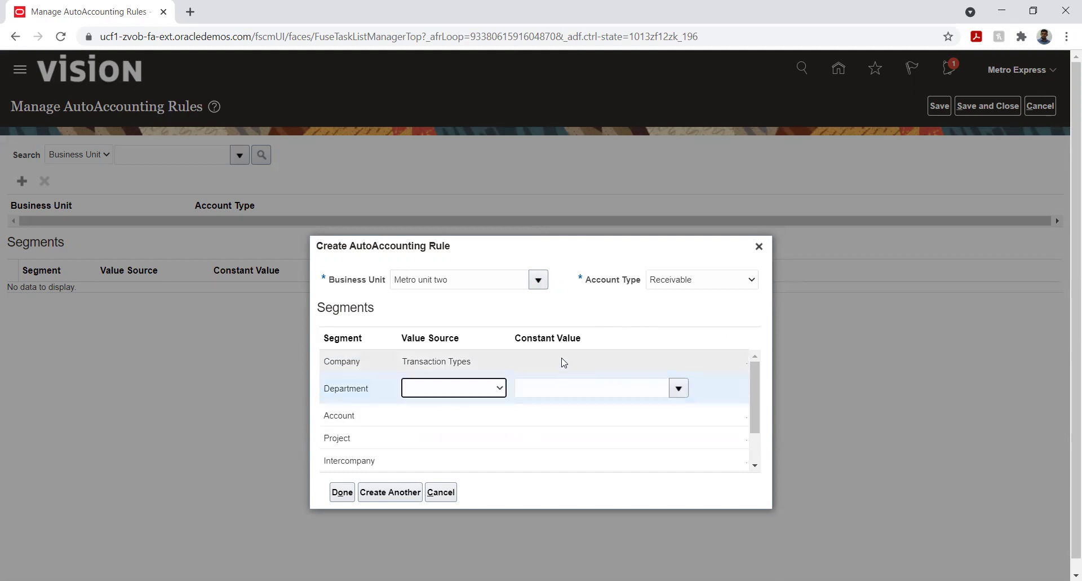
left_click(486, 393)
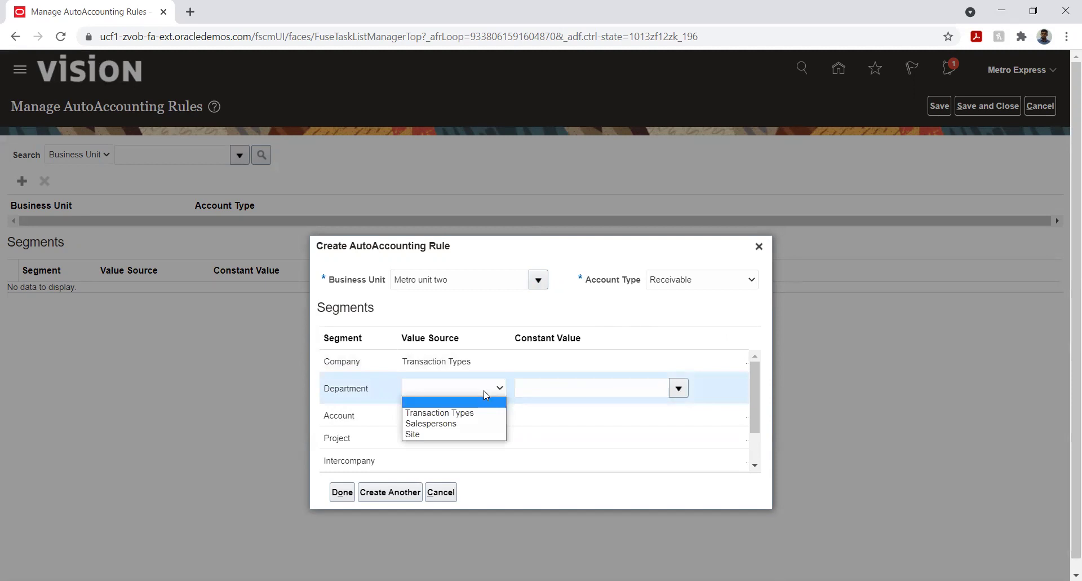
left_click(468, 416)
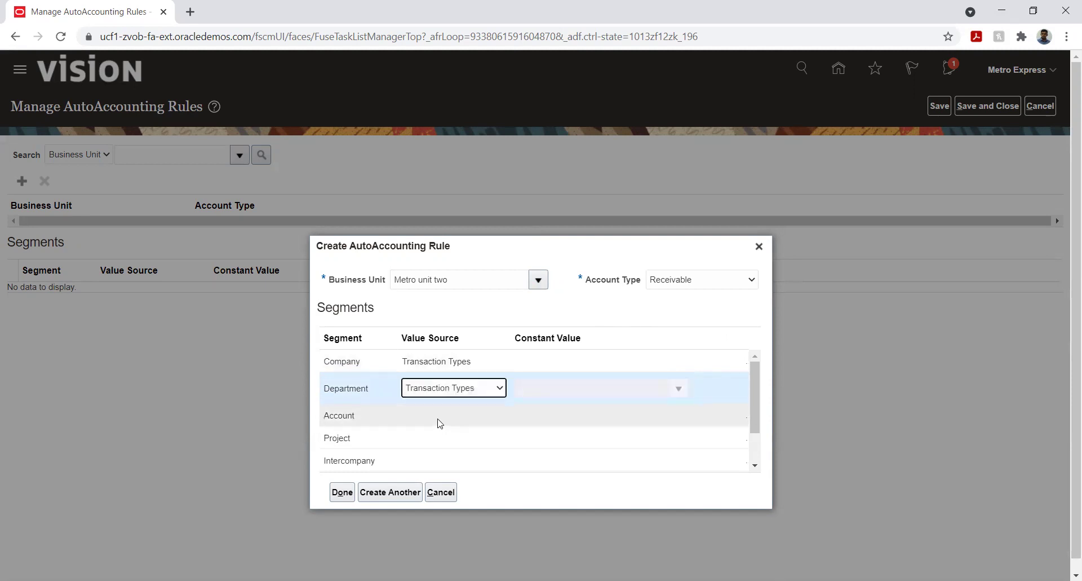
left_click(464, 393)
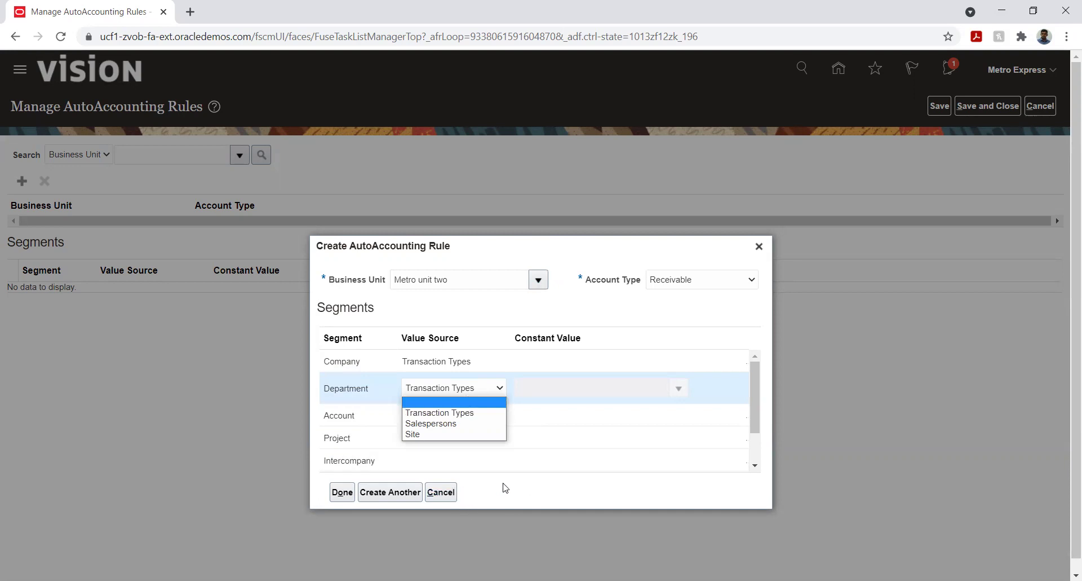
- Set the Account and Project segments' Value Source to Transaction Types in the Receivable AutoAccounting rule
left_click(446, 414)
left_click(445, 416)
left_click(446, 437)
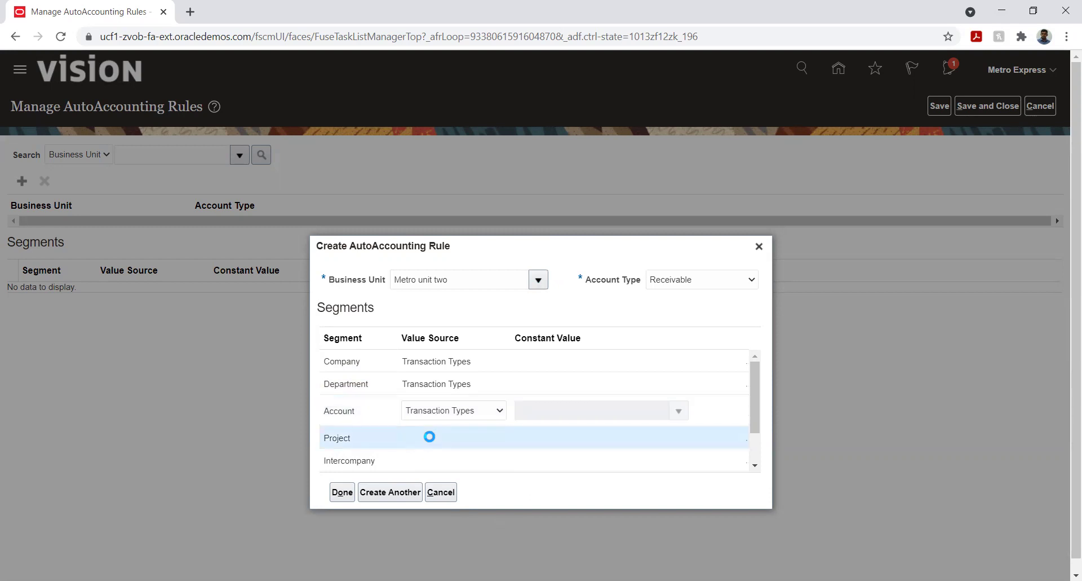
left_click(430, 434)
left_click(437, 457)
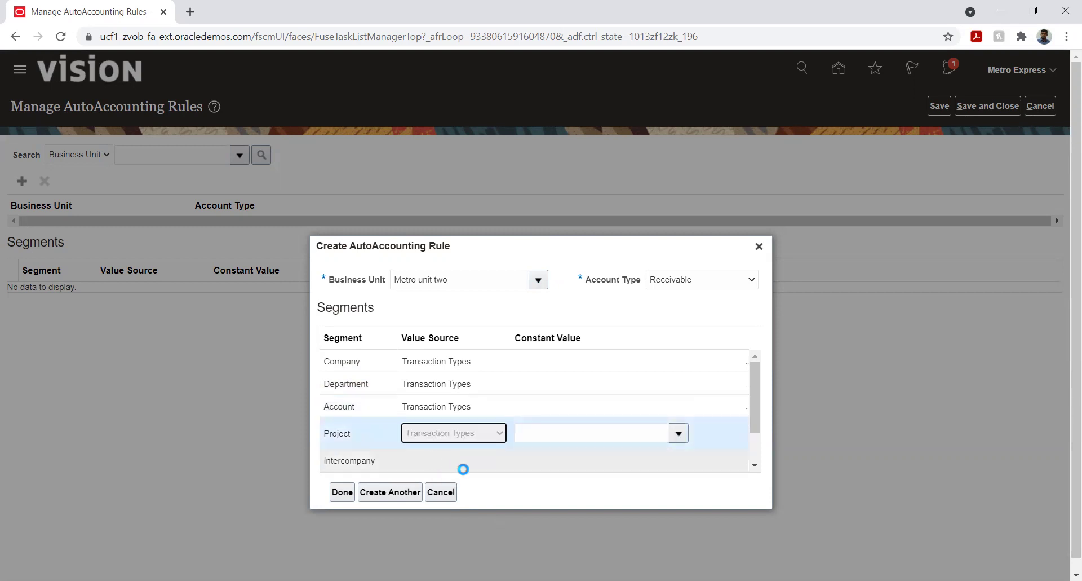
- Set the Intercompany segment's Value Source to Transaction Types and finish the Receivable AutoAccounting rule
left_click(451, 459)
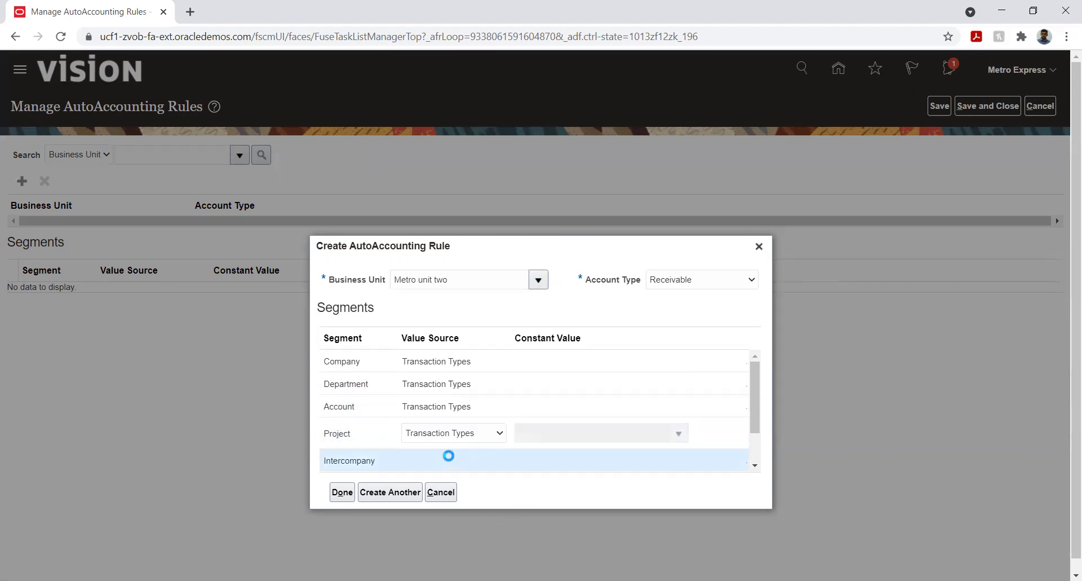
left_click(448, 457)
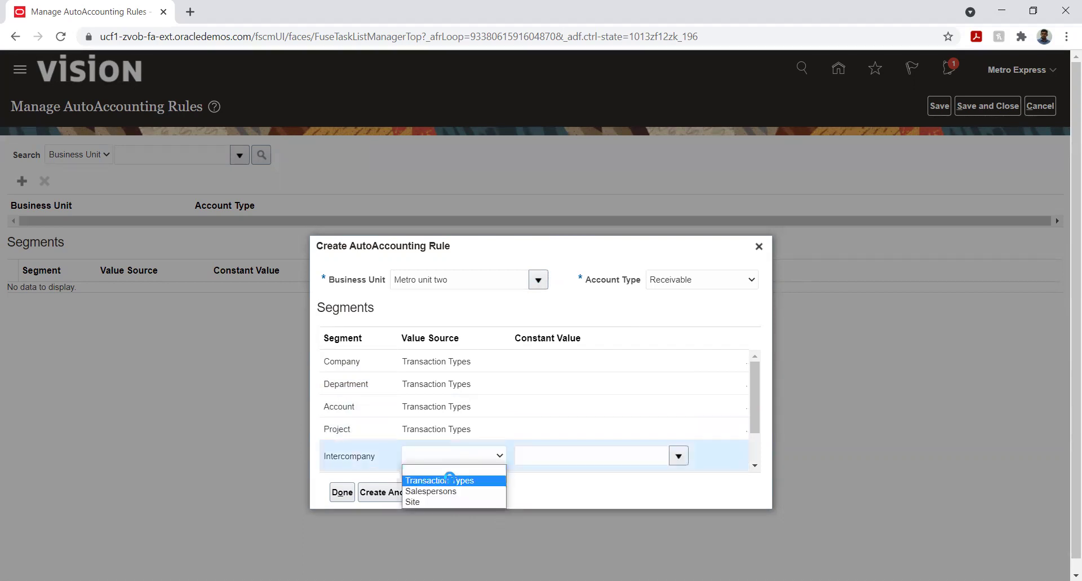
left_click(450, 476)
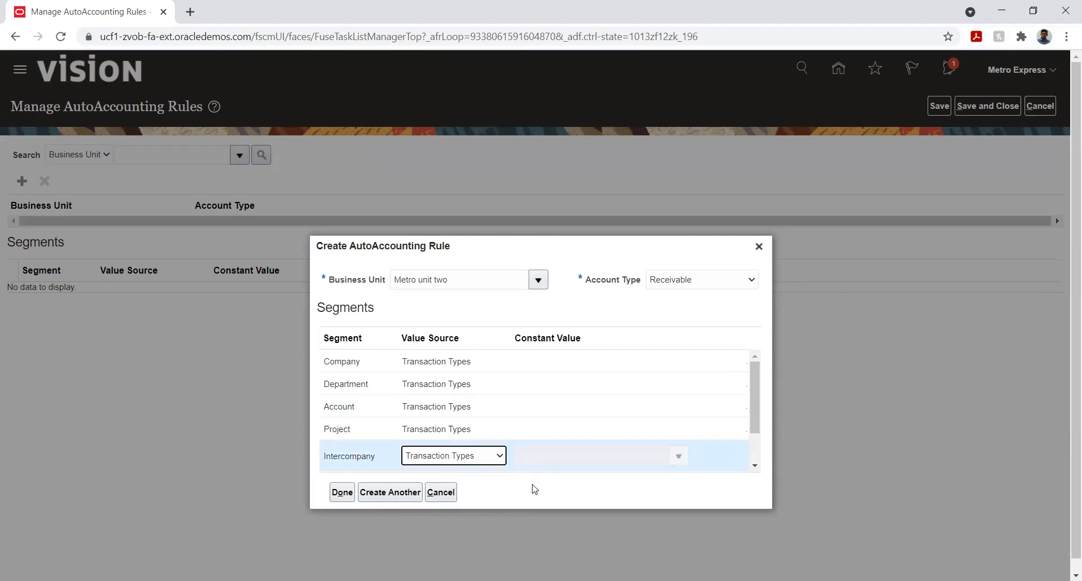
left_click(534, 489)
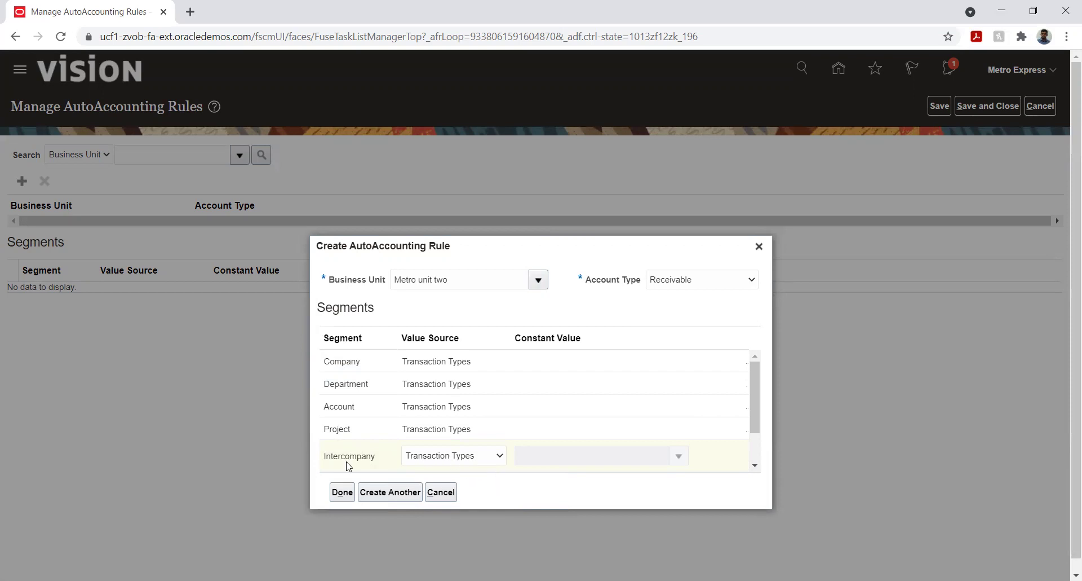
left_click(341, 493)
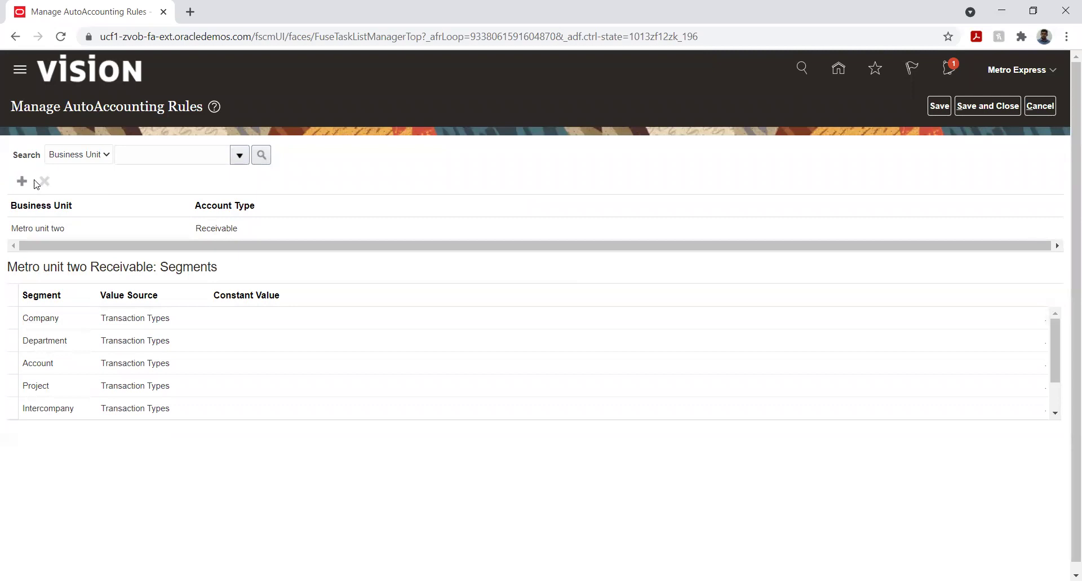
- Start a new AutoAccounting rule for business unit Metro unit two with account type Revenue
left_click(308, 228)
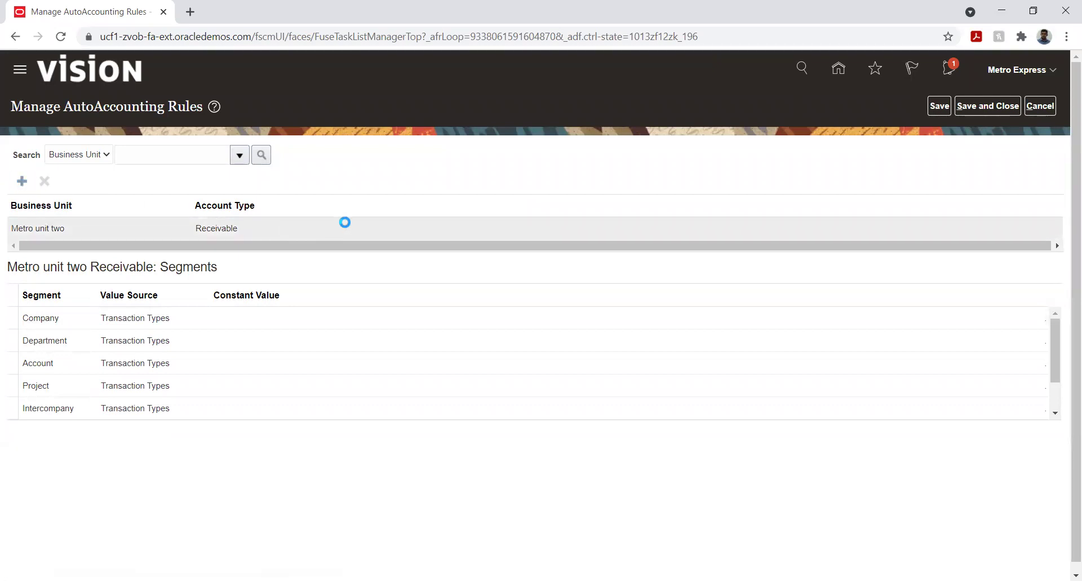
type("Metr")
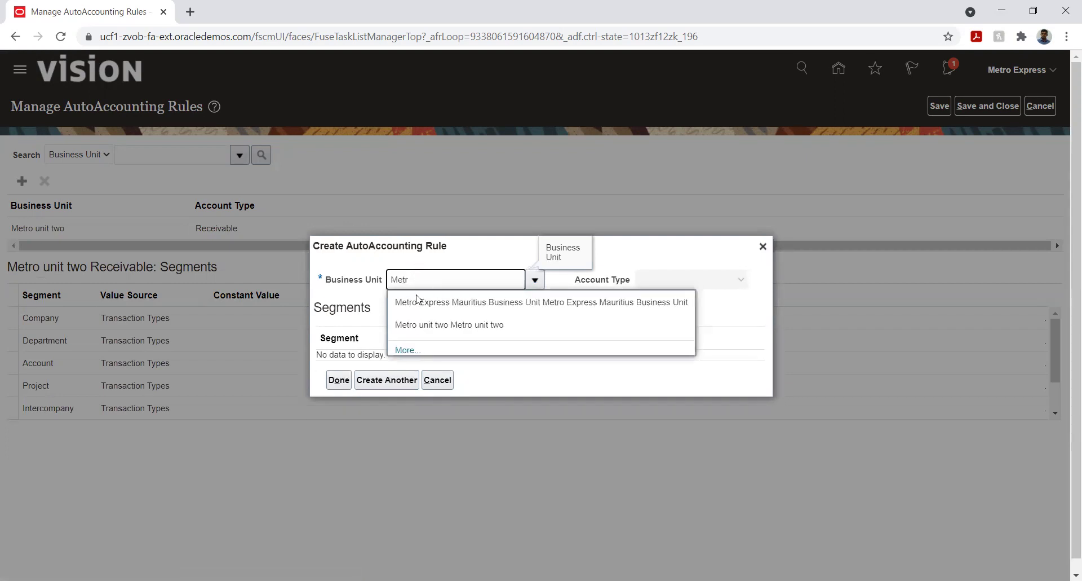
left_click(430, 325)
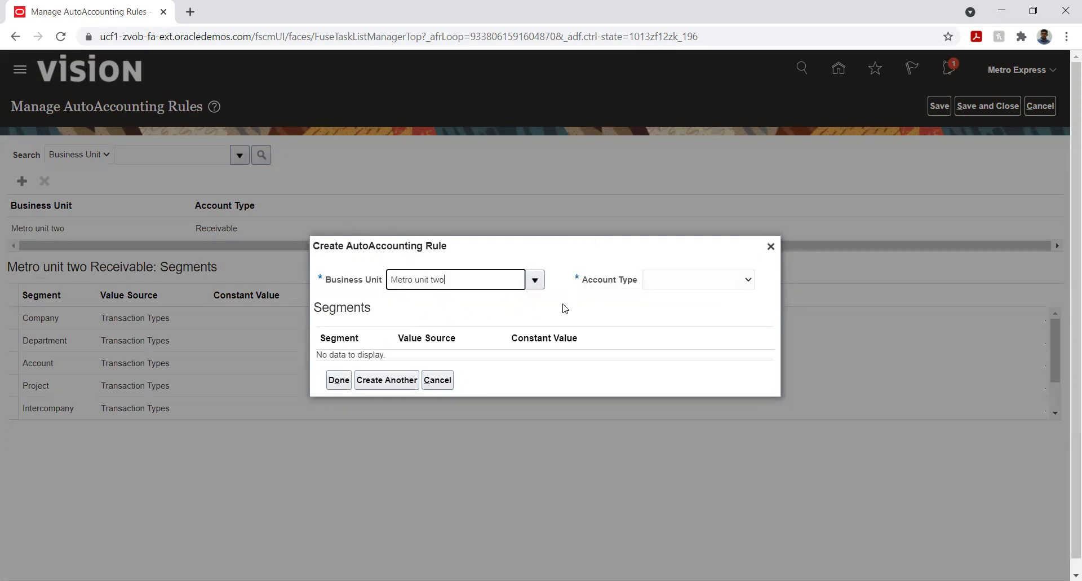
left_click(684, 283)
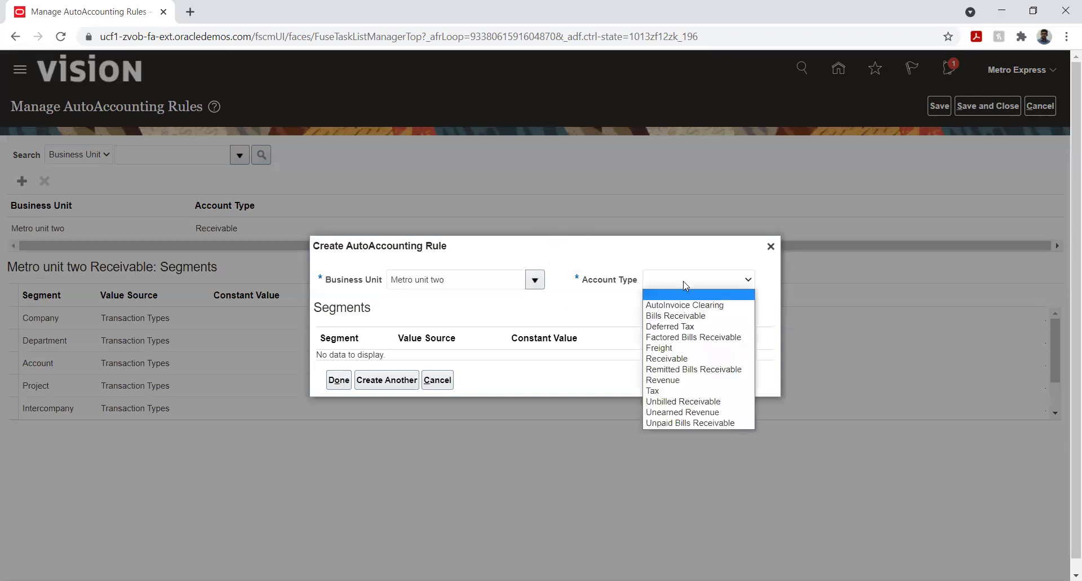
left_click(665, 379)
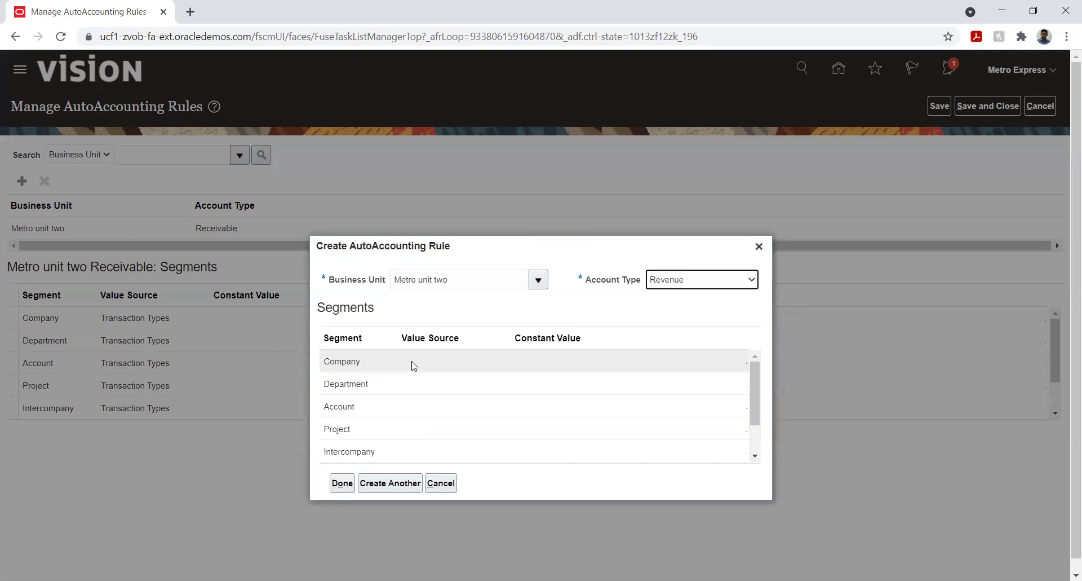
- Set the Company and Department segments' Value Source to Transaction Types in the Revenue AutoAccounting rule
left_click(427, 363)
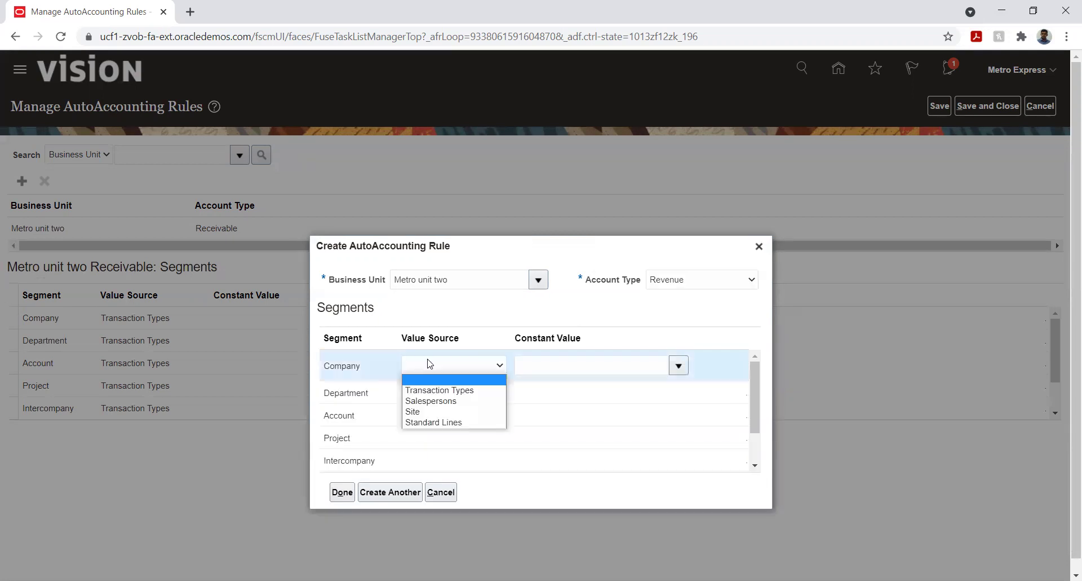
left_click(428, 394)
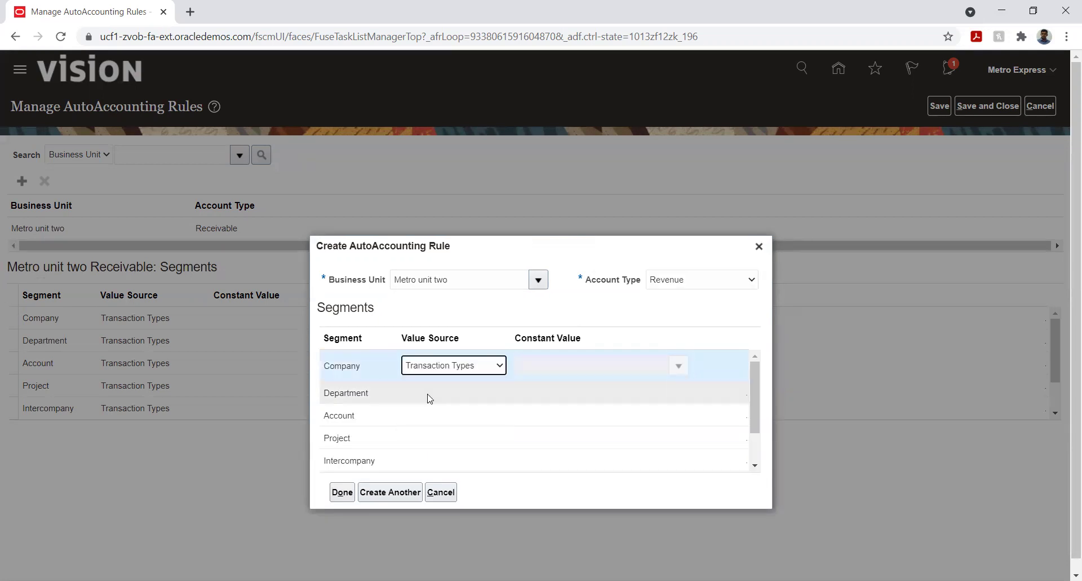
left_click(427, 393)
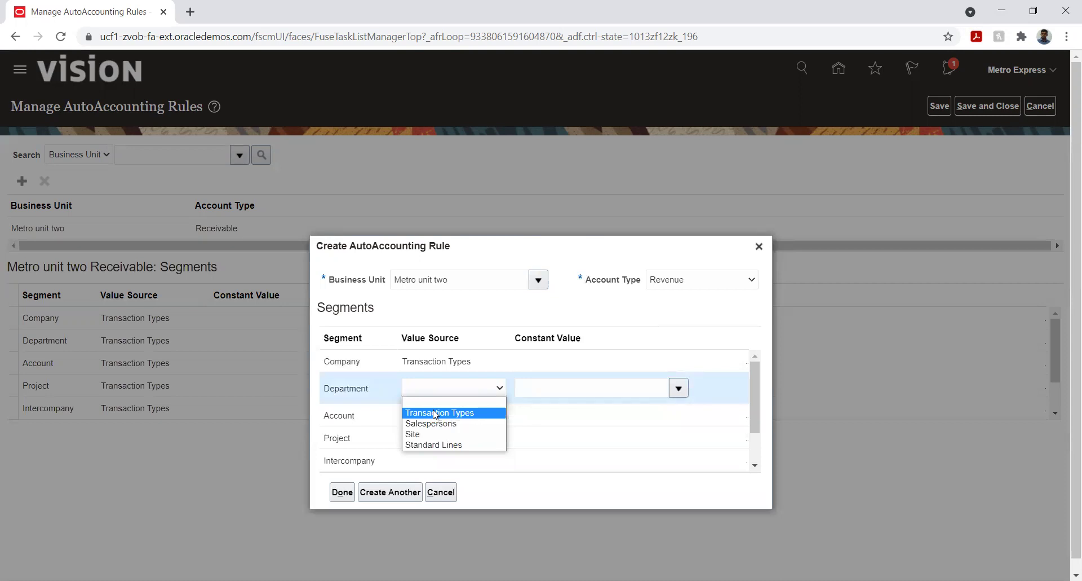
left_click(434, 413)
- Set the Account and Project segments' Value Source to Transaction Types in the Revenue AutoAccounting rule
left_click(433, 415)
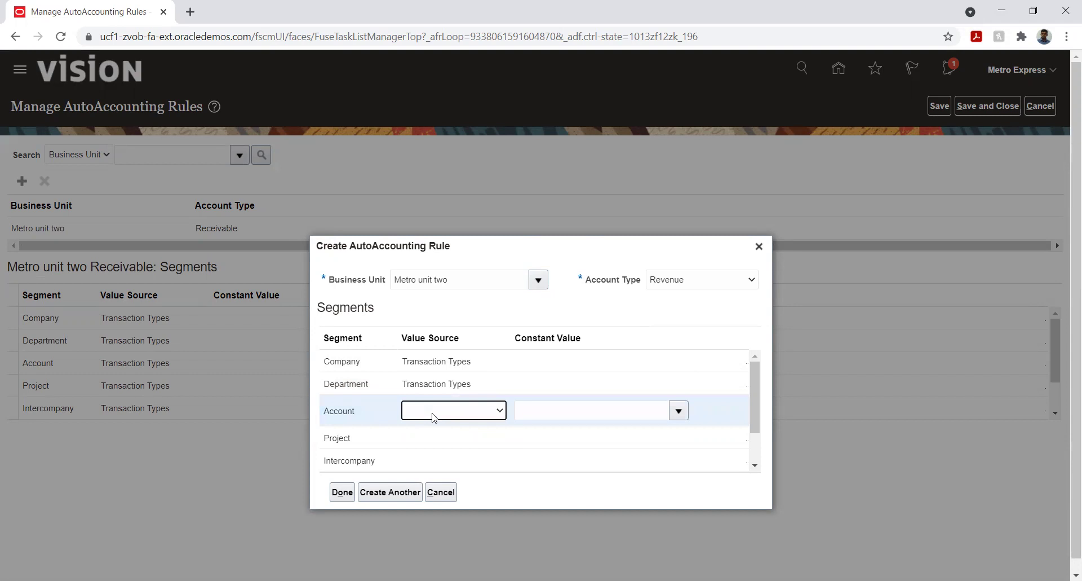
left_click(433, 414)
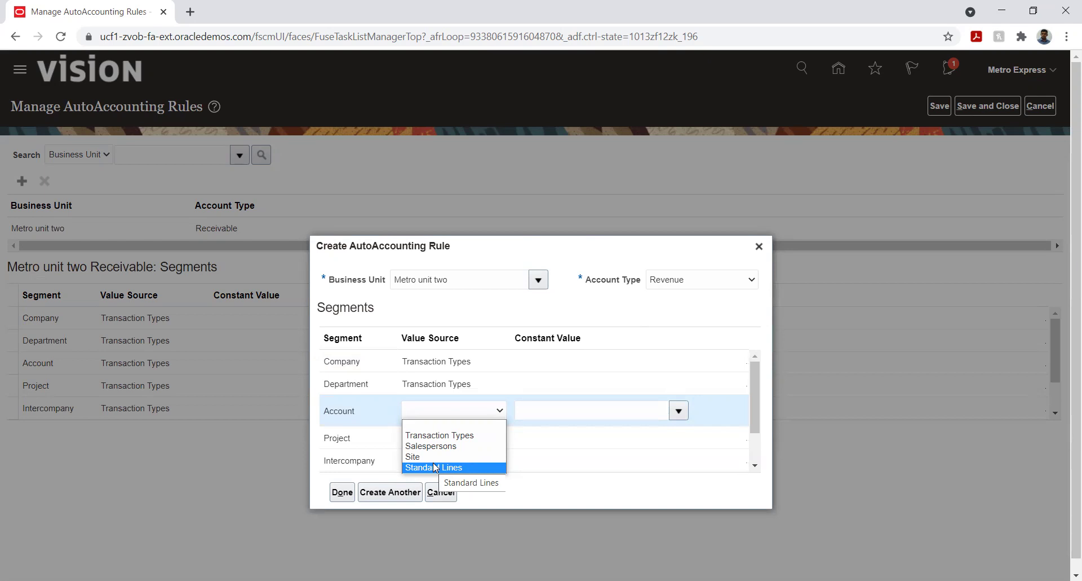
left_click(433, 435)
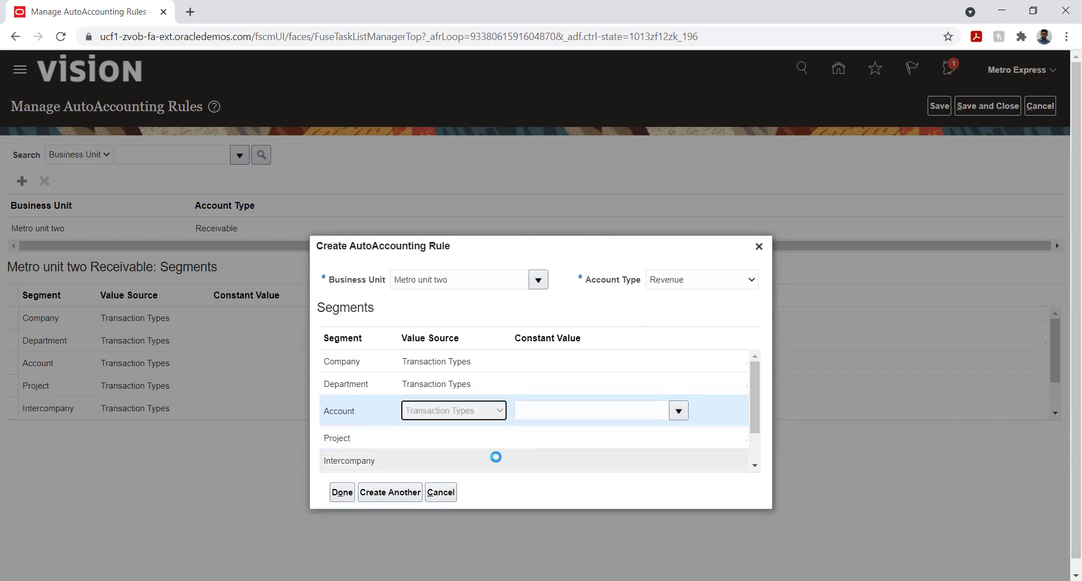
left_click(432, 437)
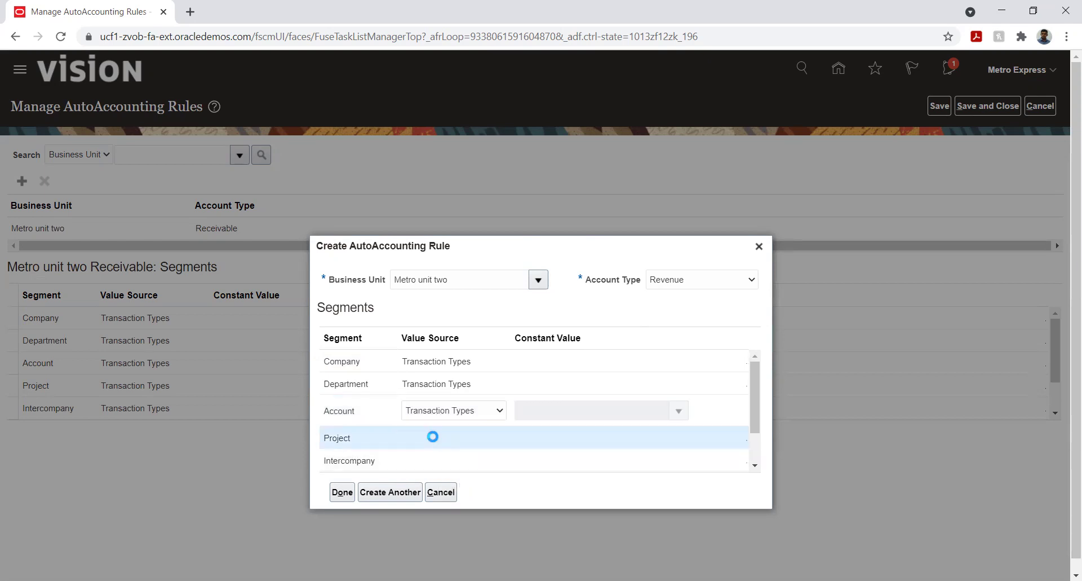
left_click(433, 436)
left_click(435, 455)
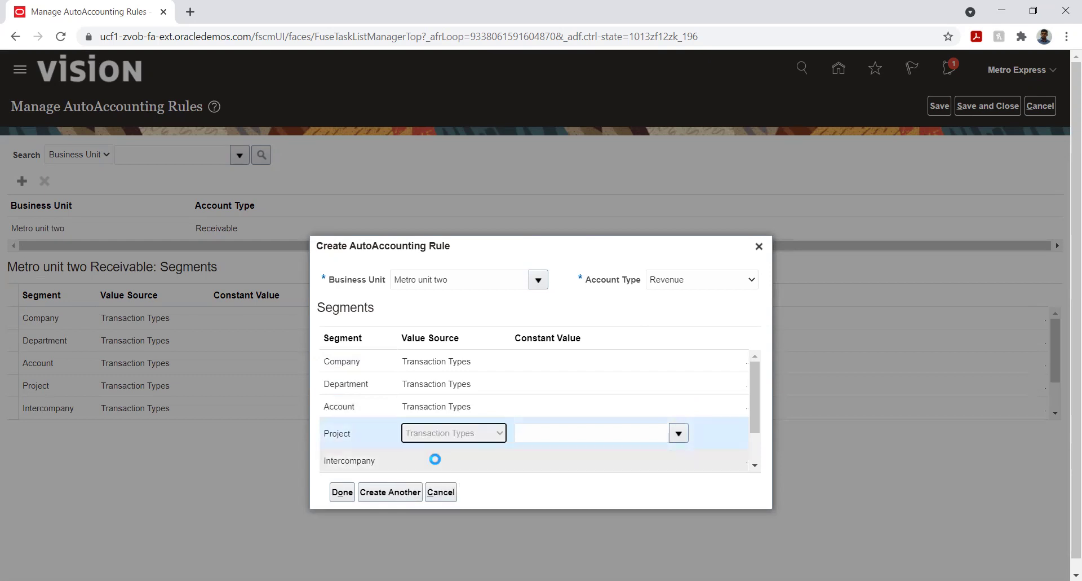
- Set the Intercompany segment's Value Source to Transaction Types and finish the Revenue AutoAccounting rule
left_click(435, 461)
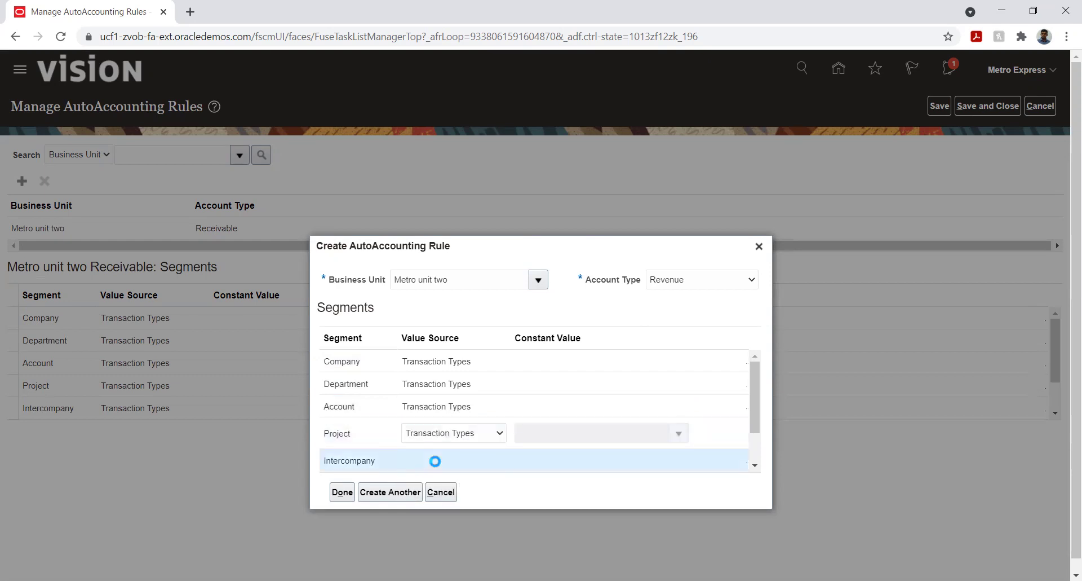
left_click(437, 460)
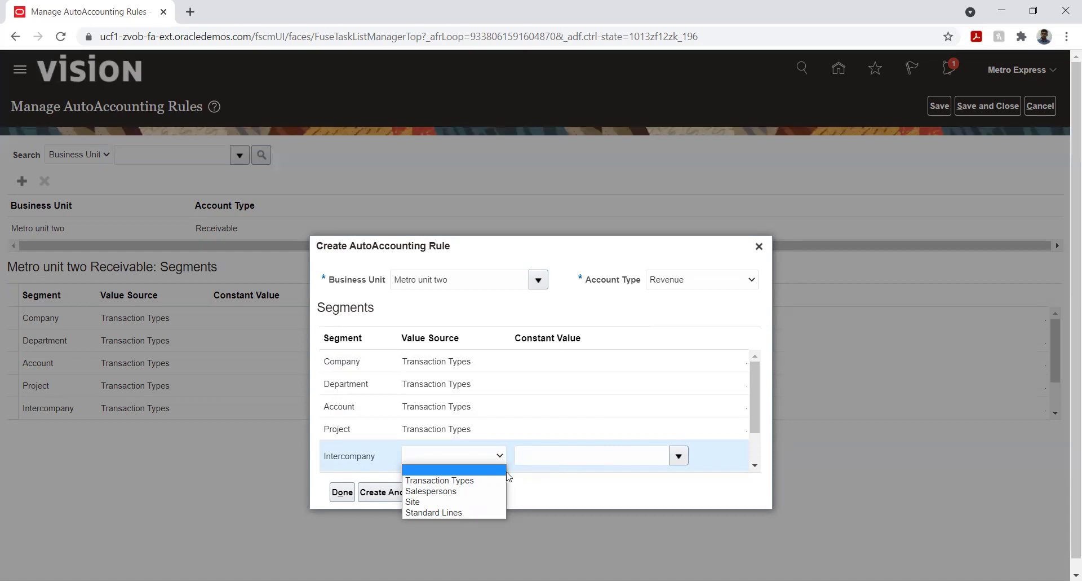
left_click(448, 481)
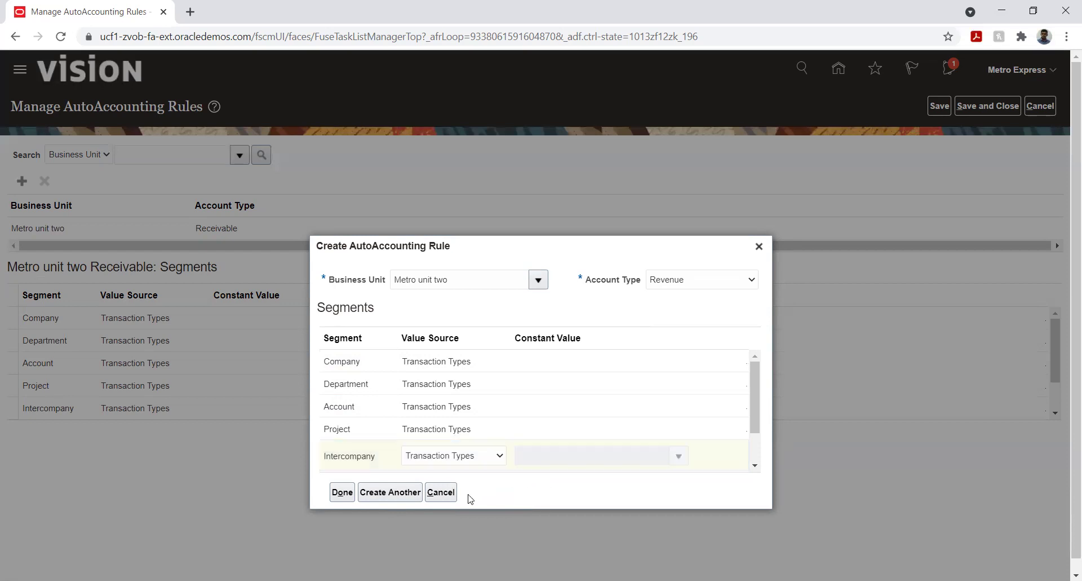
left_click(343, 491)
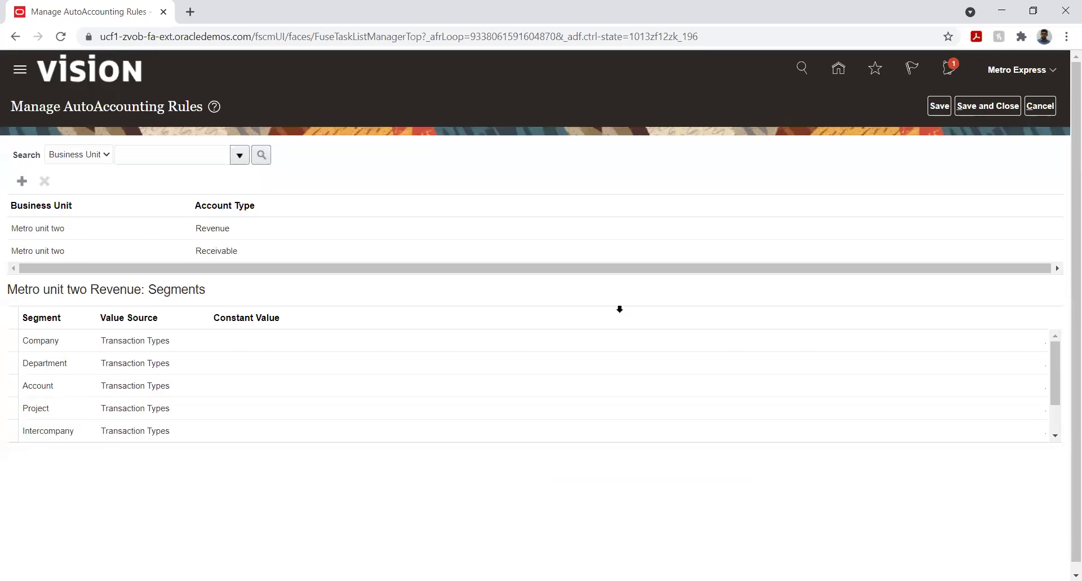
left_click(21, 181)
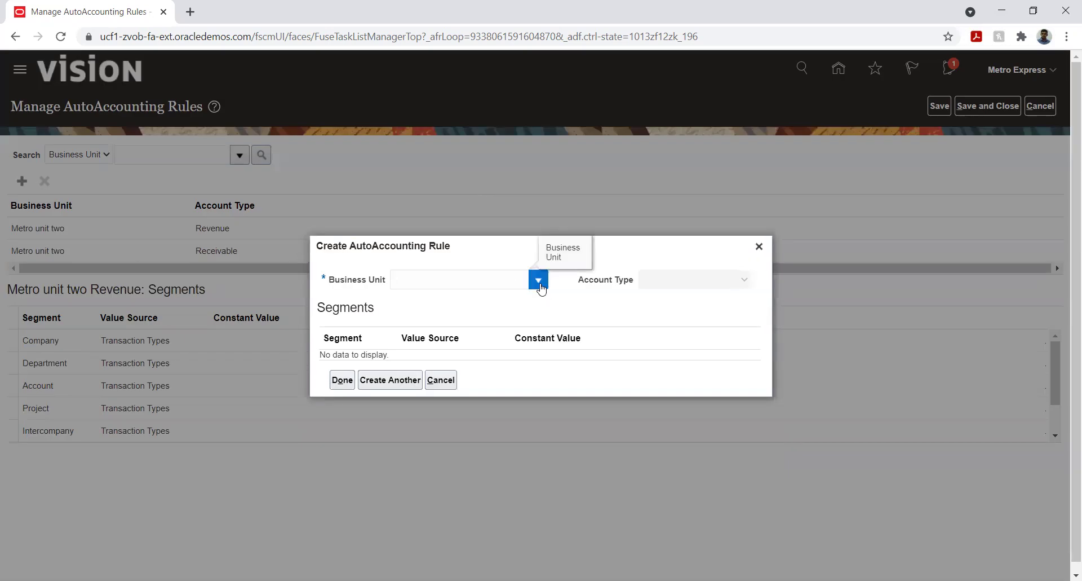
left_click(538, 280)
left_click(473, 303)
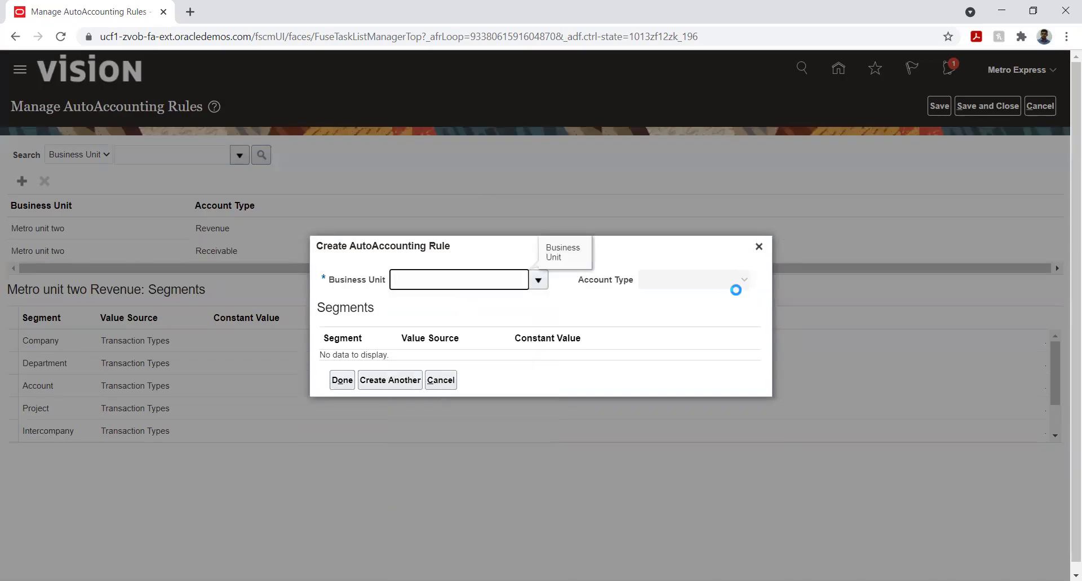
left_click(715, 283)
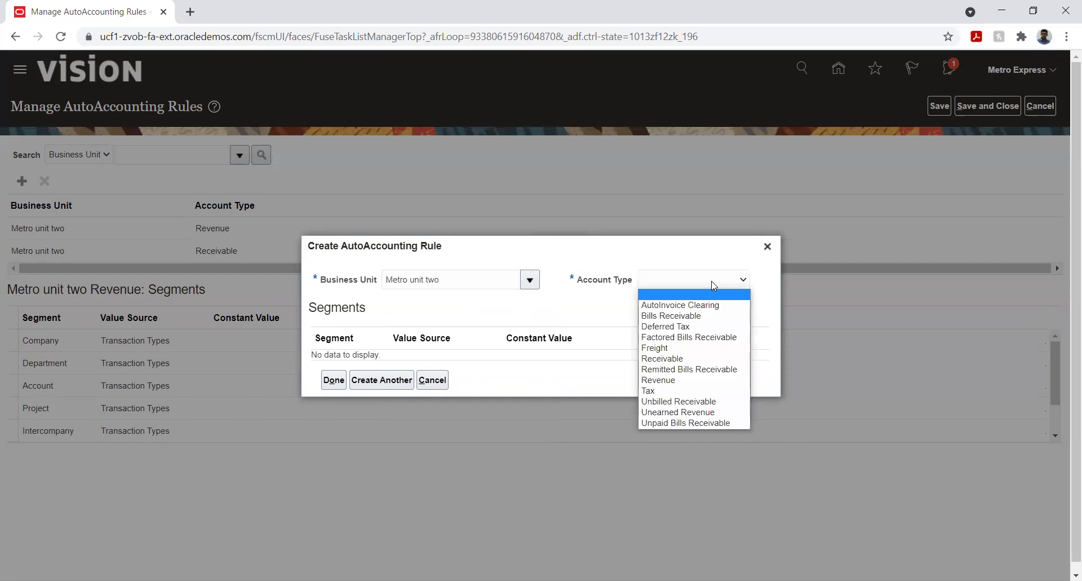
left_click(651, 391)
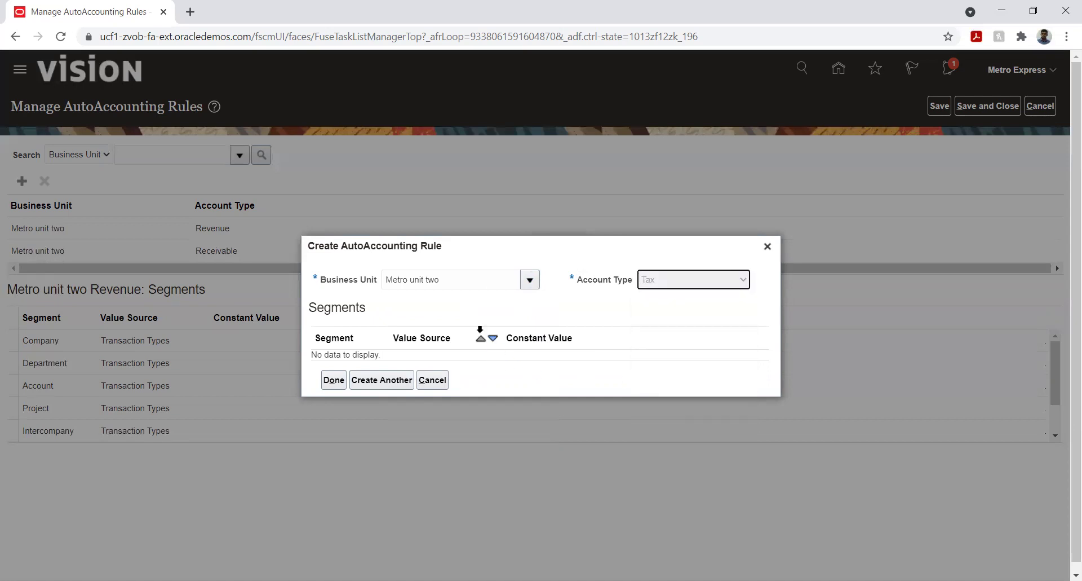
left_click(422, 307)
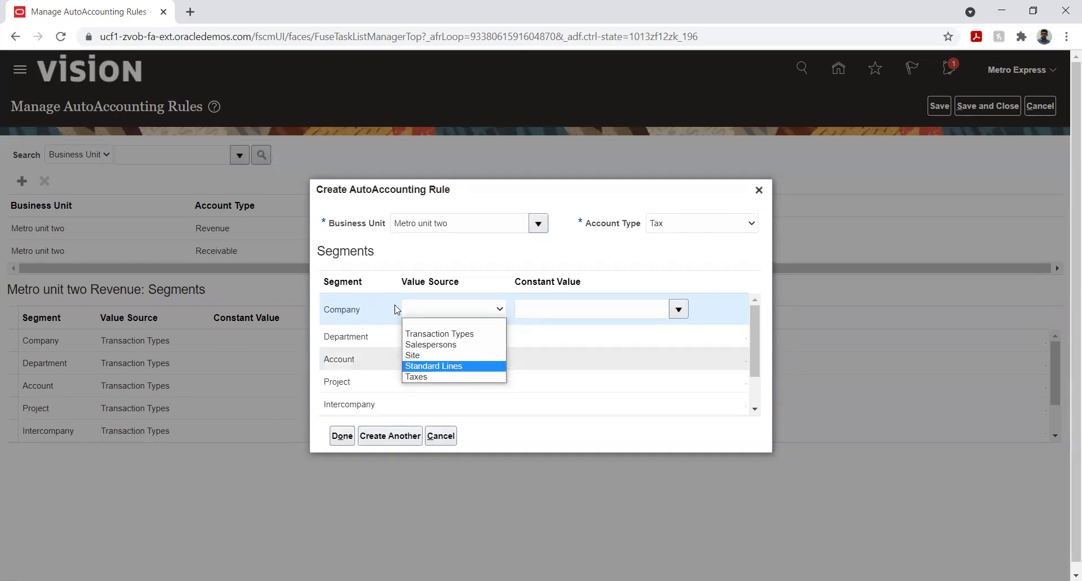
left_click(759, 190)
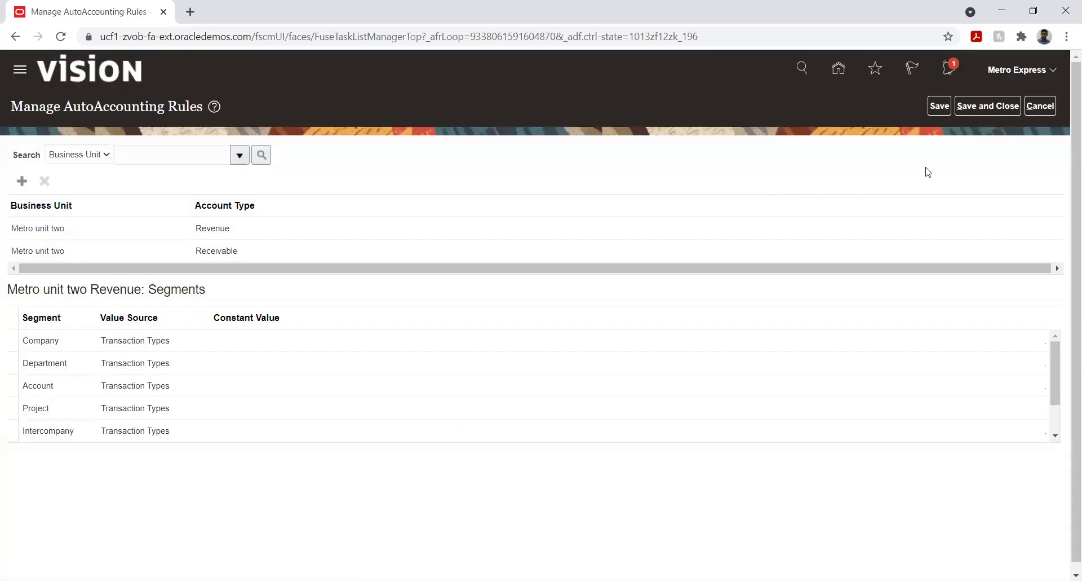
- Delete the Tax AutoAccounting rule without segment value sources from business unit Metro unit two
left_click(966, 107)
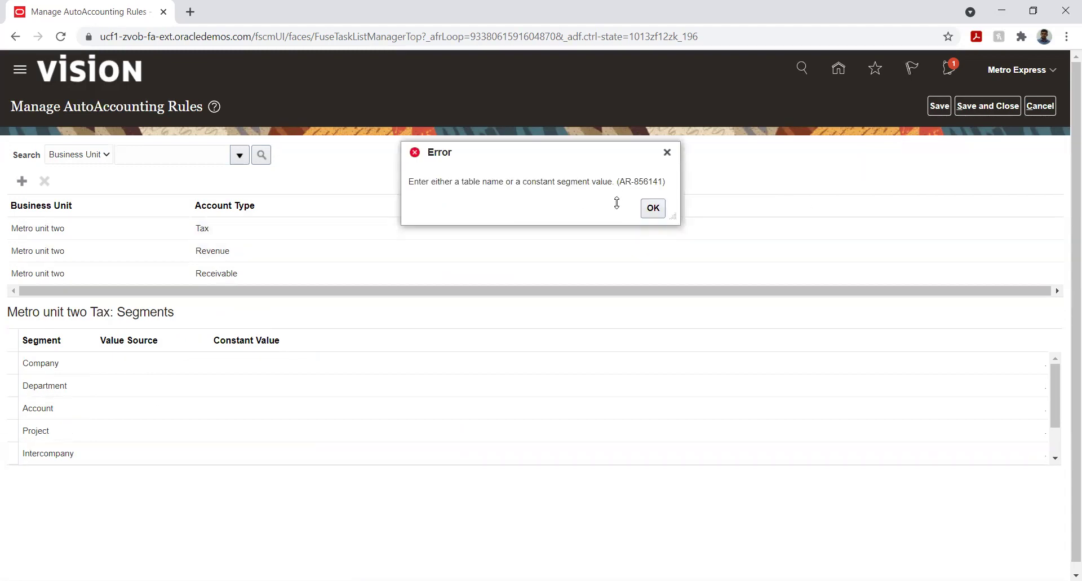
left_click(653, 213)
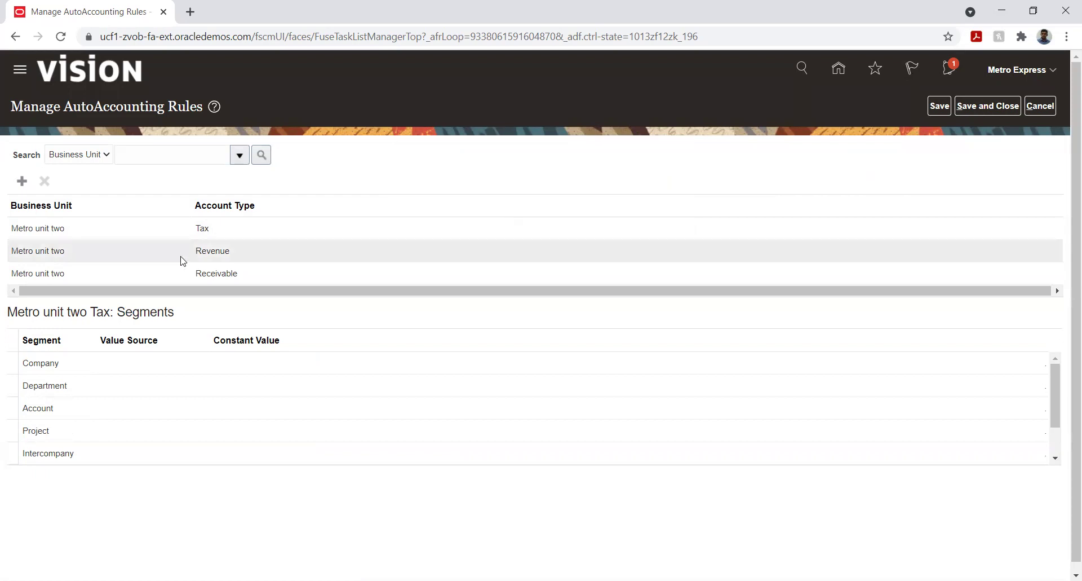
left_click(141, 235)
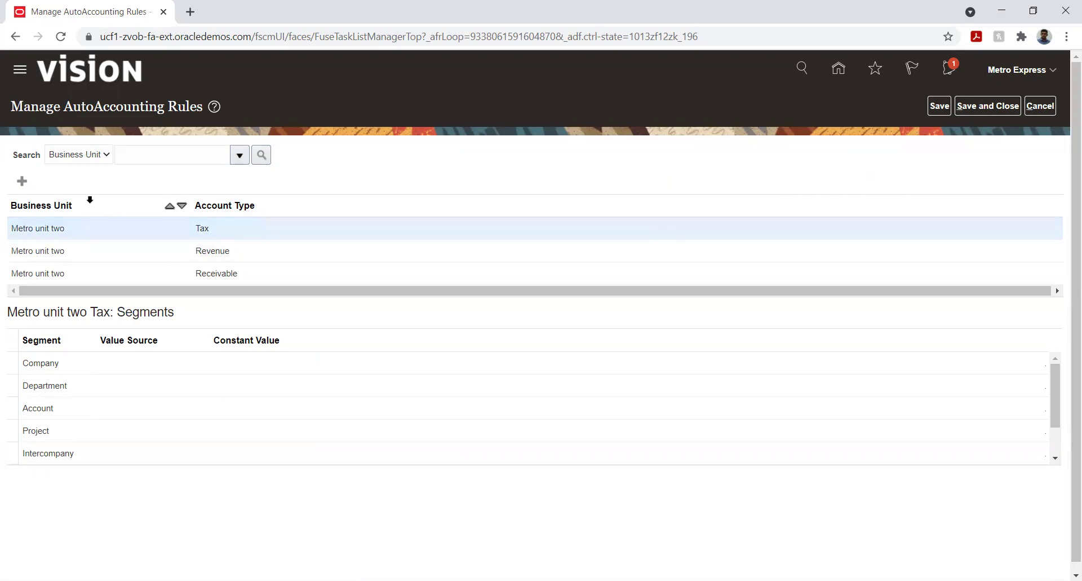
left_click(44, 182)
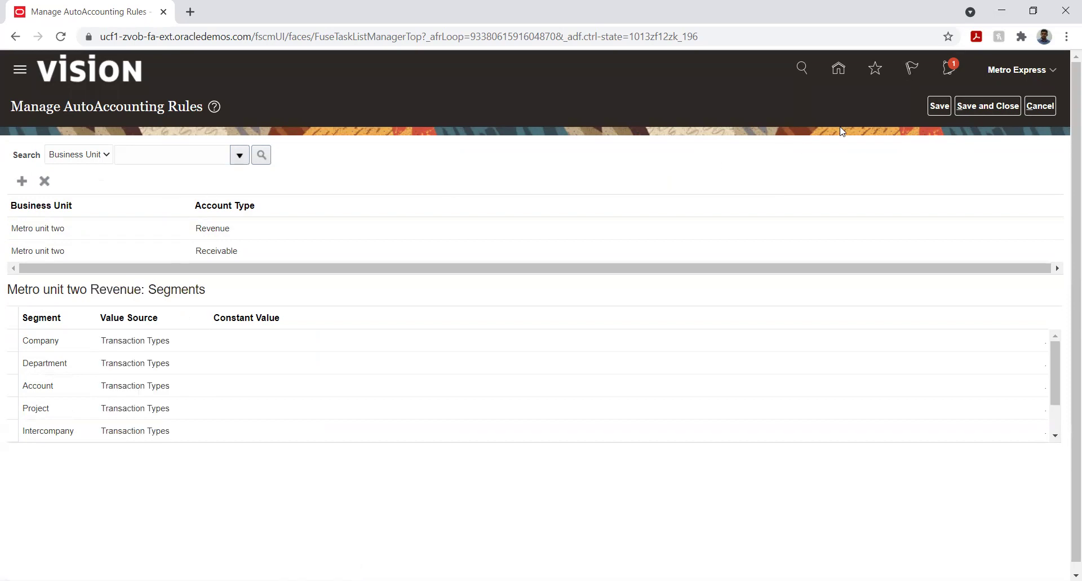
- Try to save the Revenue and Receivable AutoAccounting rules for Metro unit two
left_click(939, 105)
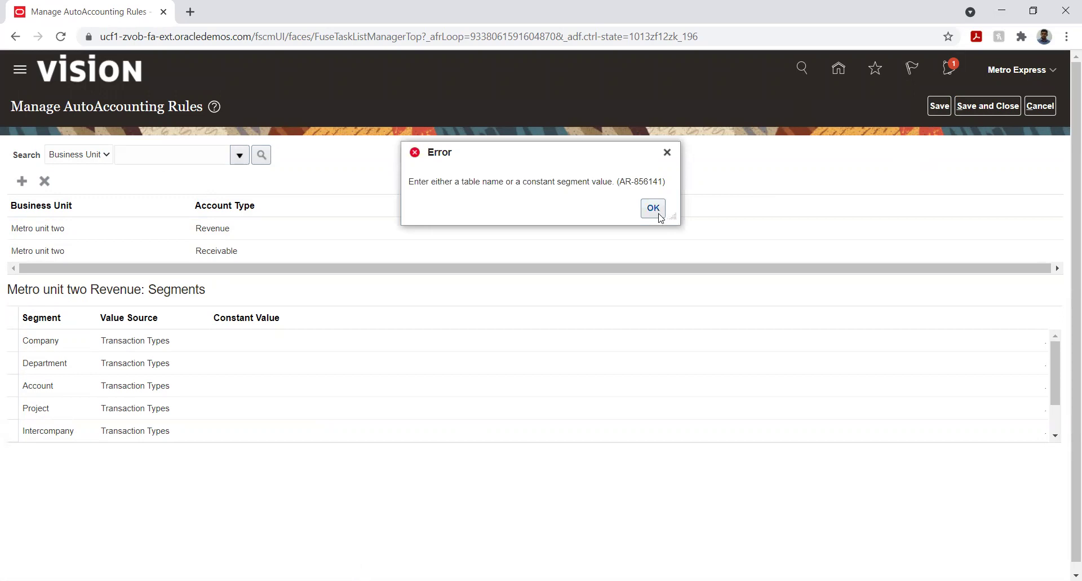
left_click(653, 208)
left_click(139, 232)
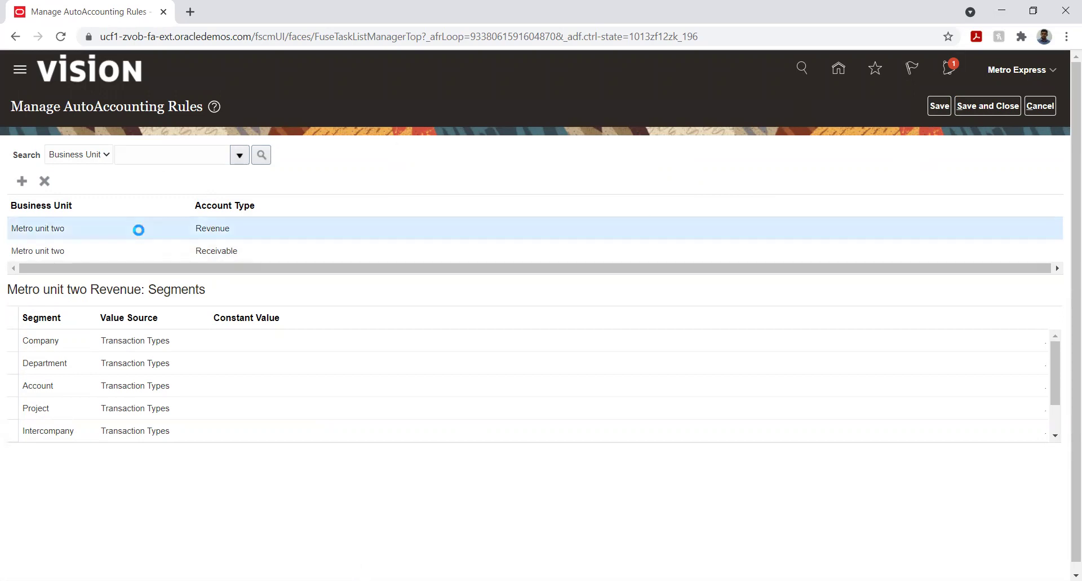
left_click(939, 106)
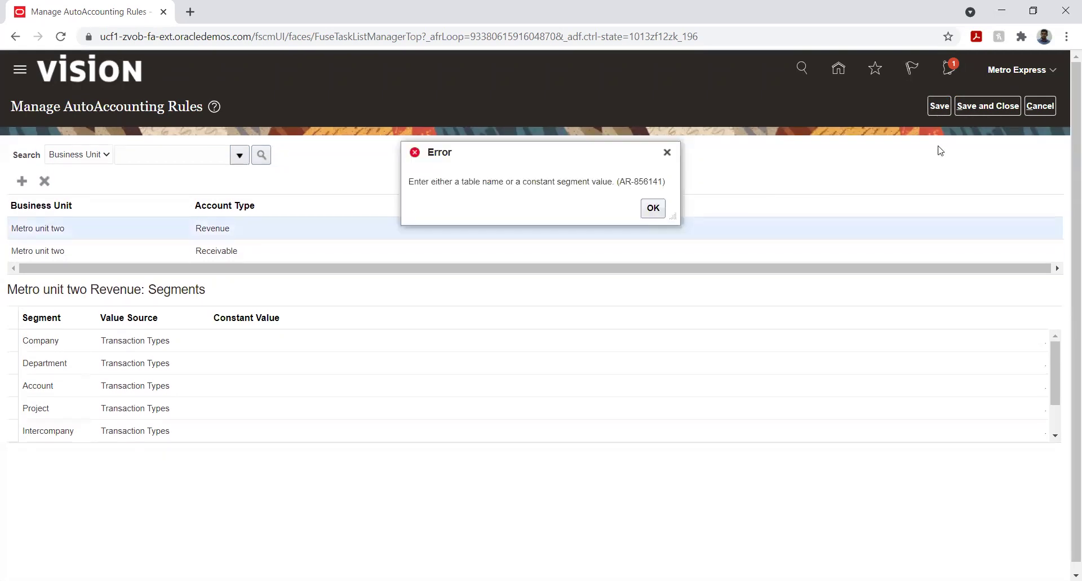
left_click(655, 214)
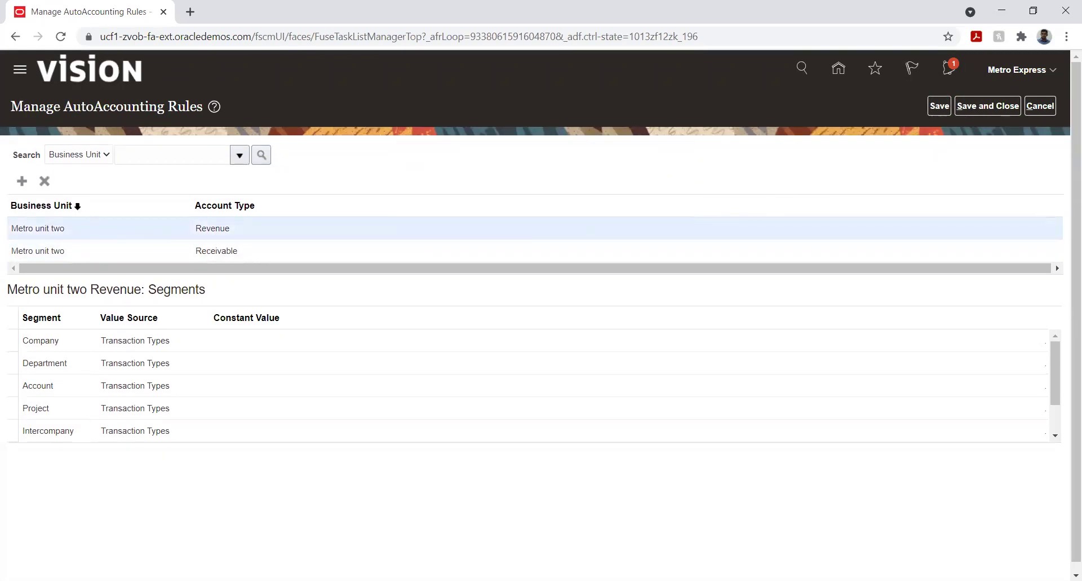
- Check the segment value sources of the Revenue and Receivable rules, and save and close the AutoAccounting rules
left_click(106, 348)
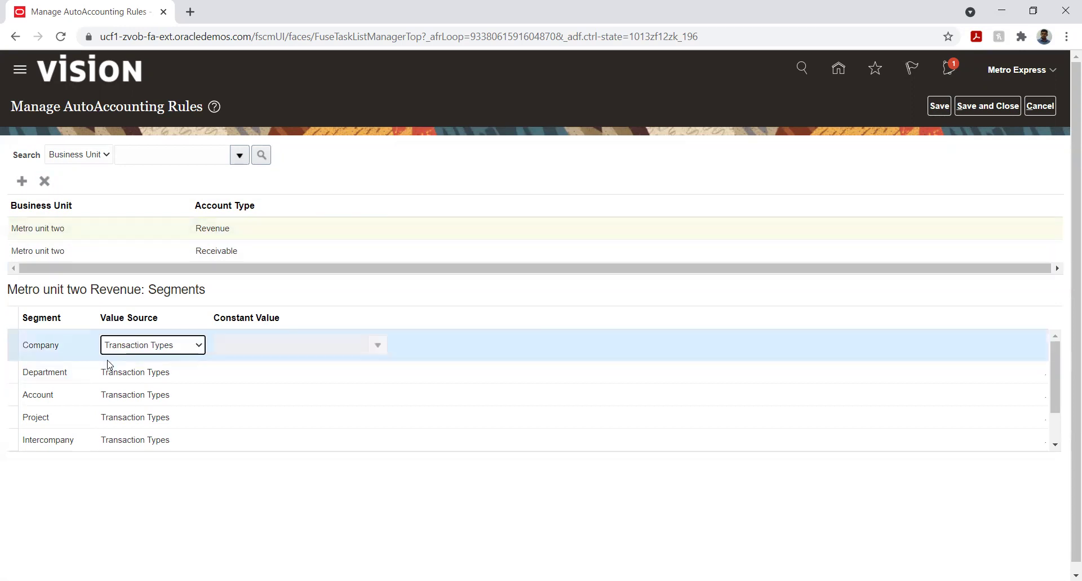
left_click(50, 246)
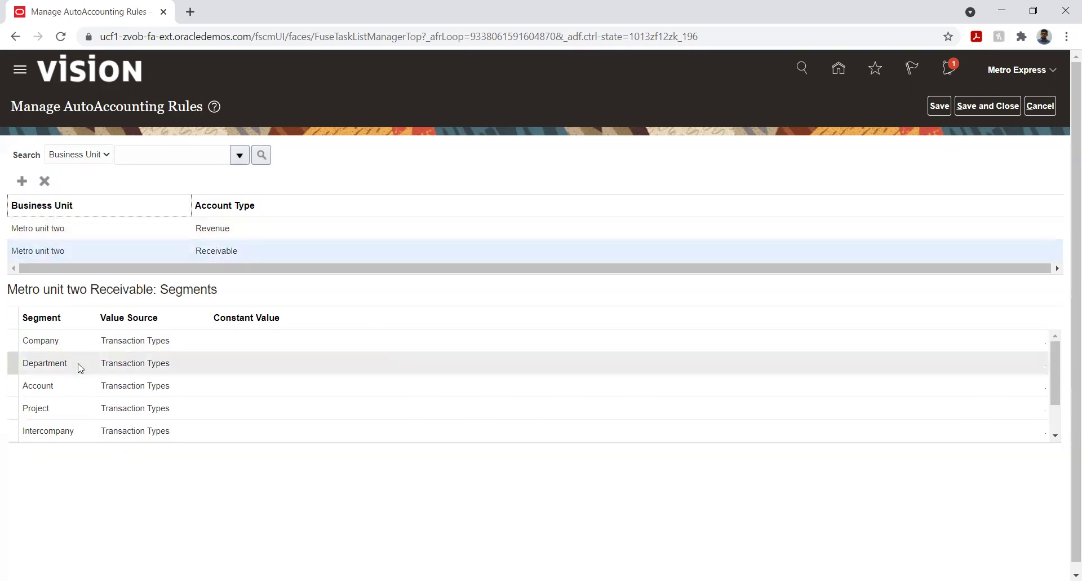
left_click(149, 236)
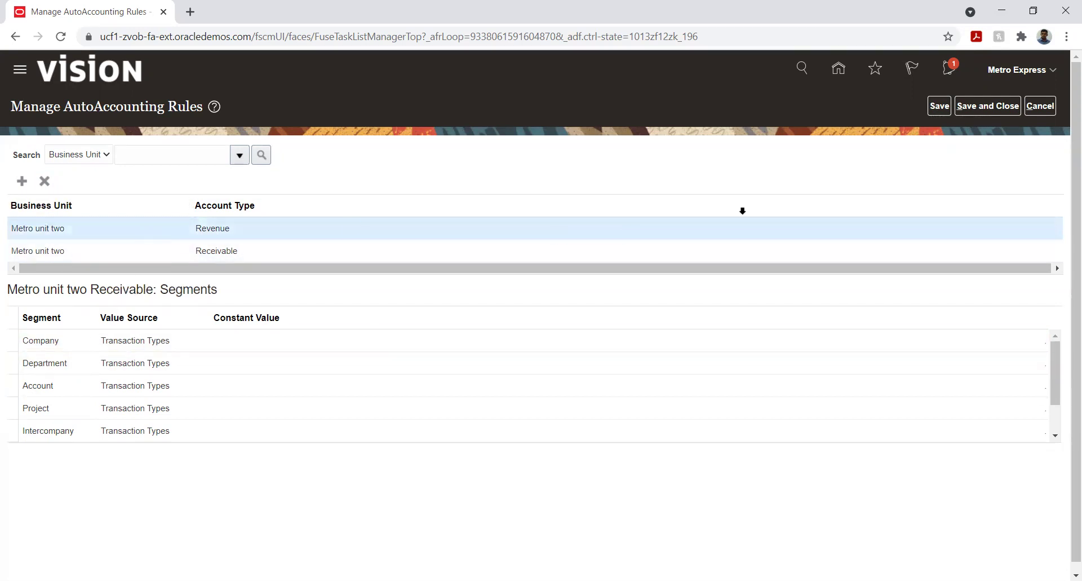
left_click(988, 106)
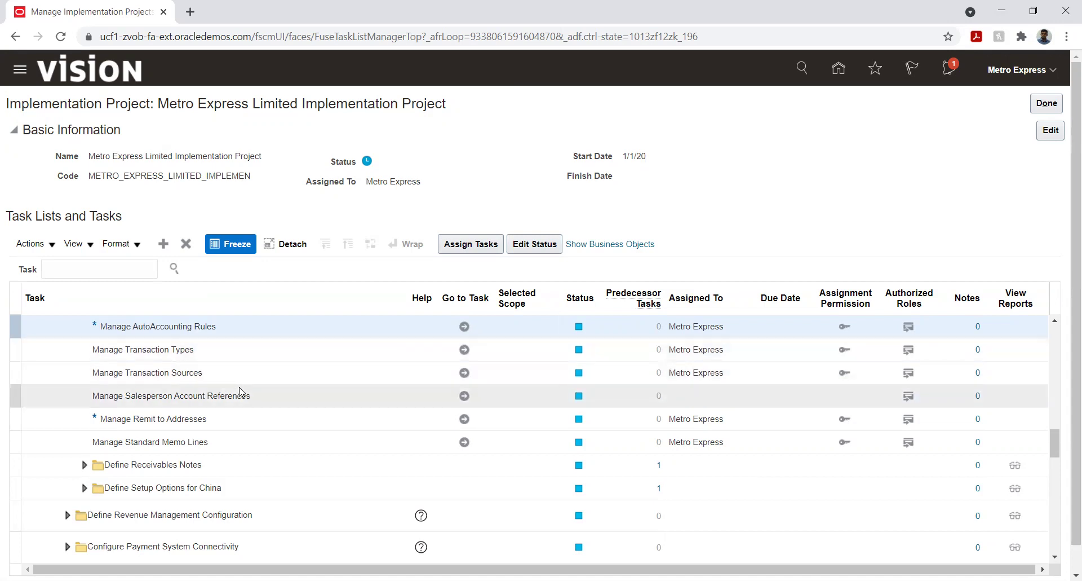
- Open the Manage AutoInvoice Line Ordering Rules task under Define Customer Billing Configuration in the implementation project
scroll(240, 392, "up", 2)
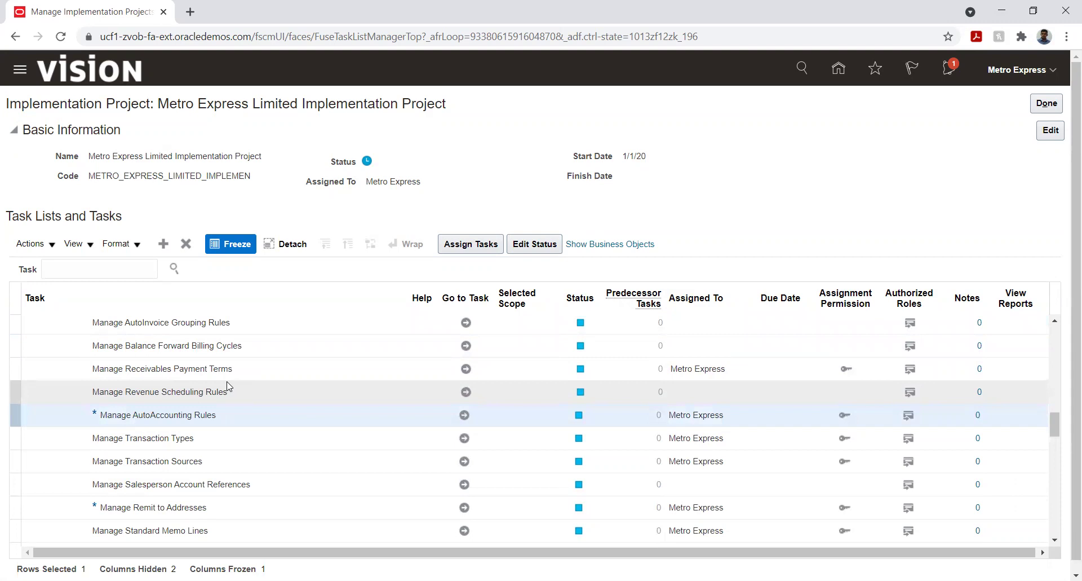
scroll(227, 386, "up", 2)
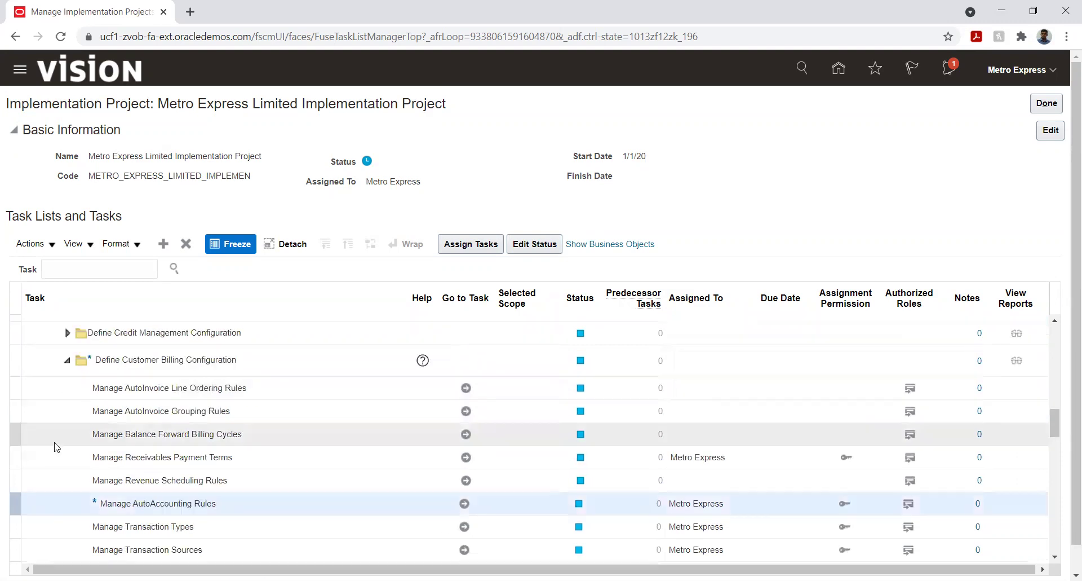
scroll(95, 435, "down", 2)
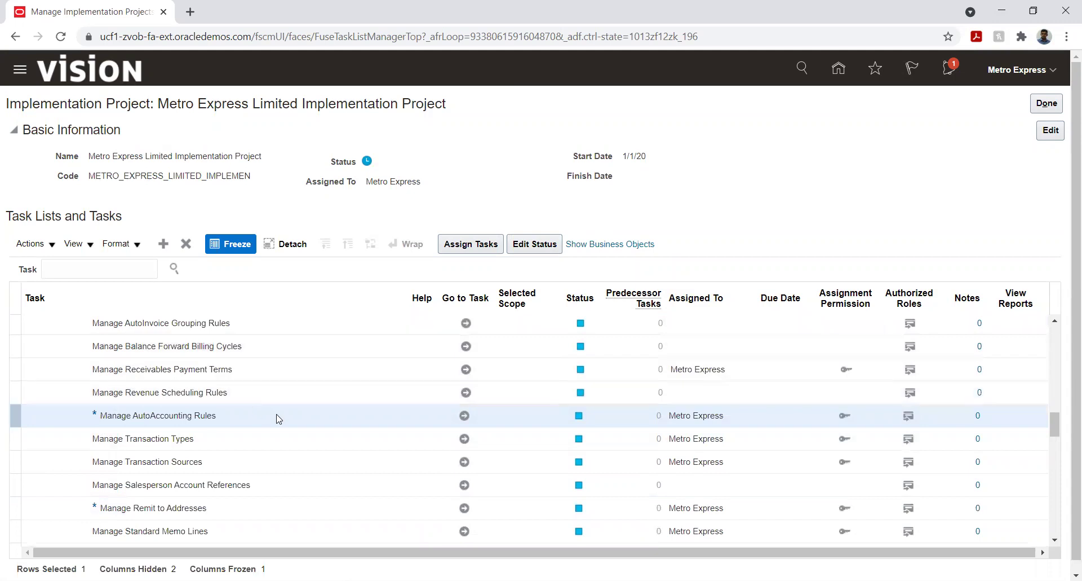
scroll(239, 363, "up", 2)
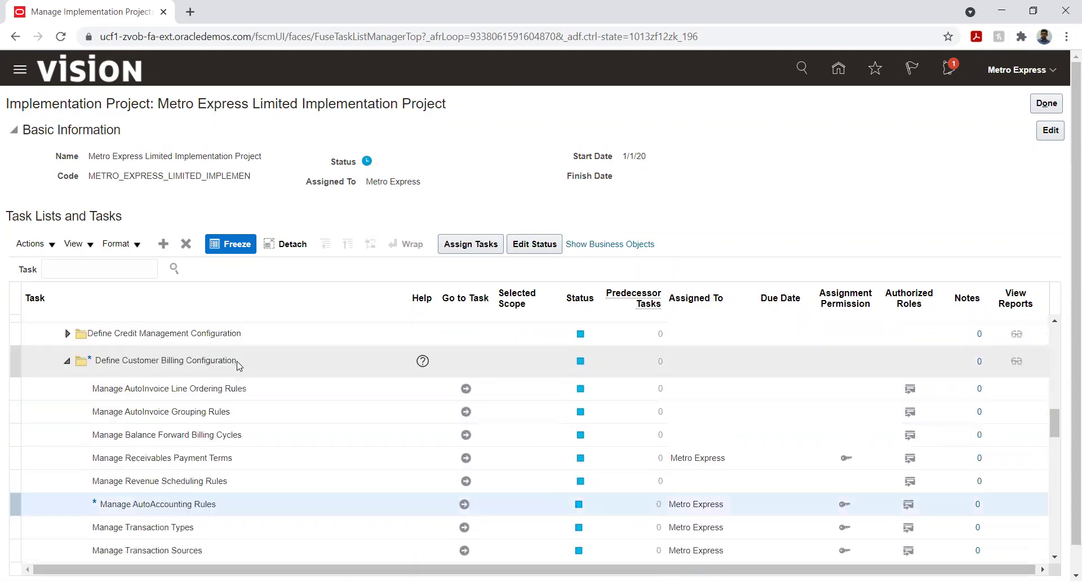
left_click(216, 389)
left_click(465, 388)
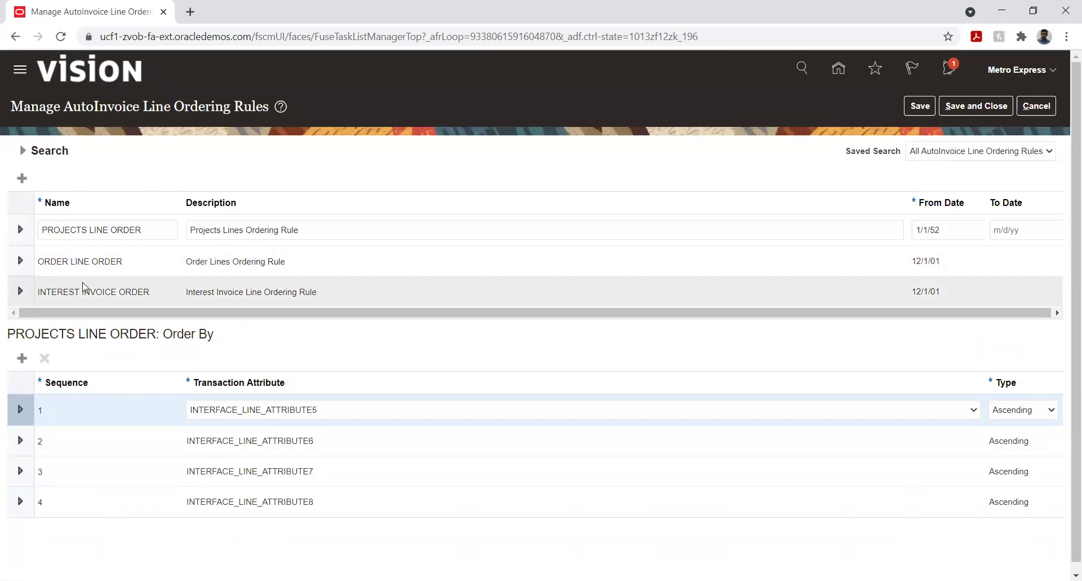
- Examine the ORDER LINE ORDER rule's first two Order By sequences and their transaction attributes
left_click(81, 265)
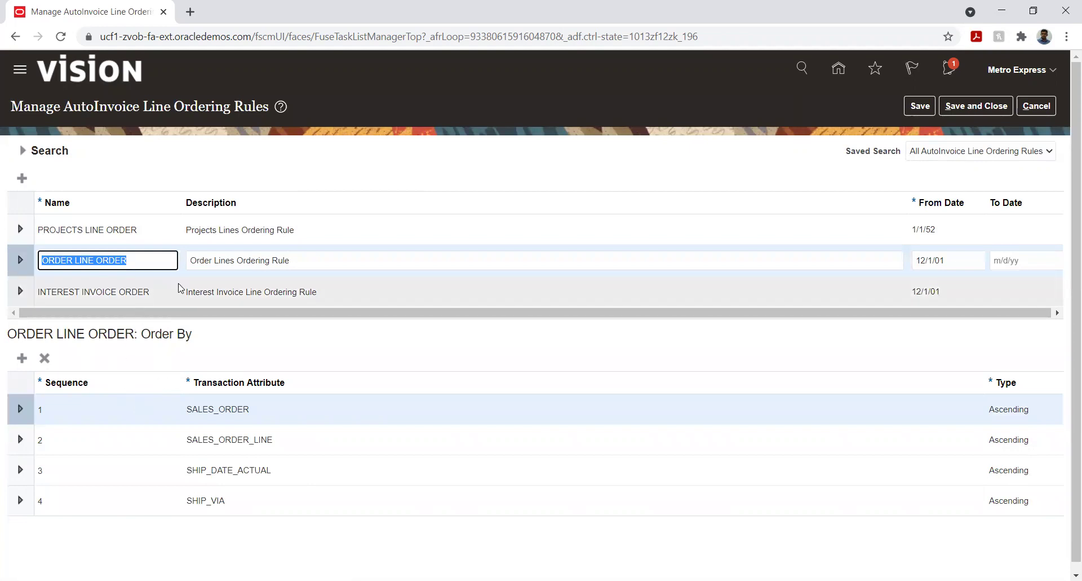
left_click(232, 408)
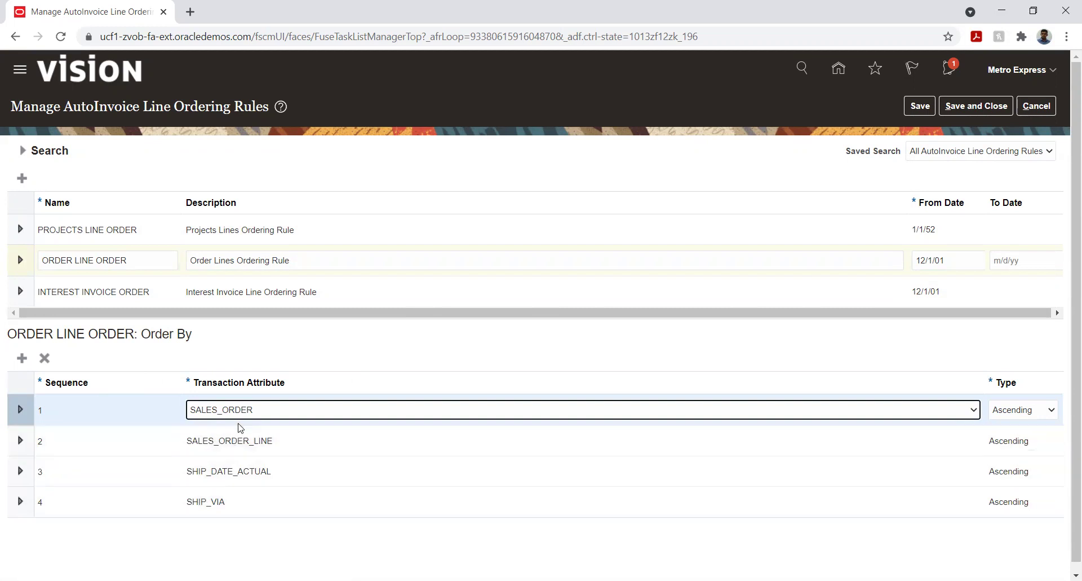
left_click(253, 440)
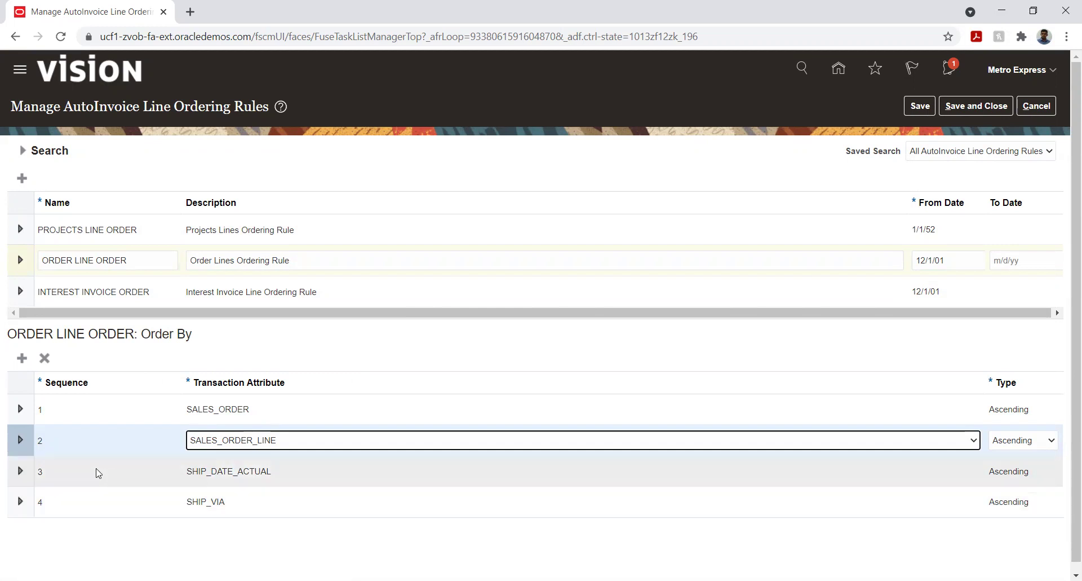
- Add a blank Order By row to the ORDER LINE ORDER rule and browse the transaction attributes available for it
left_click(20, 360)
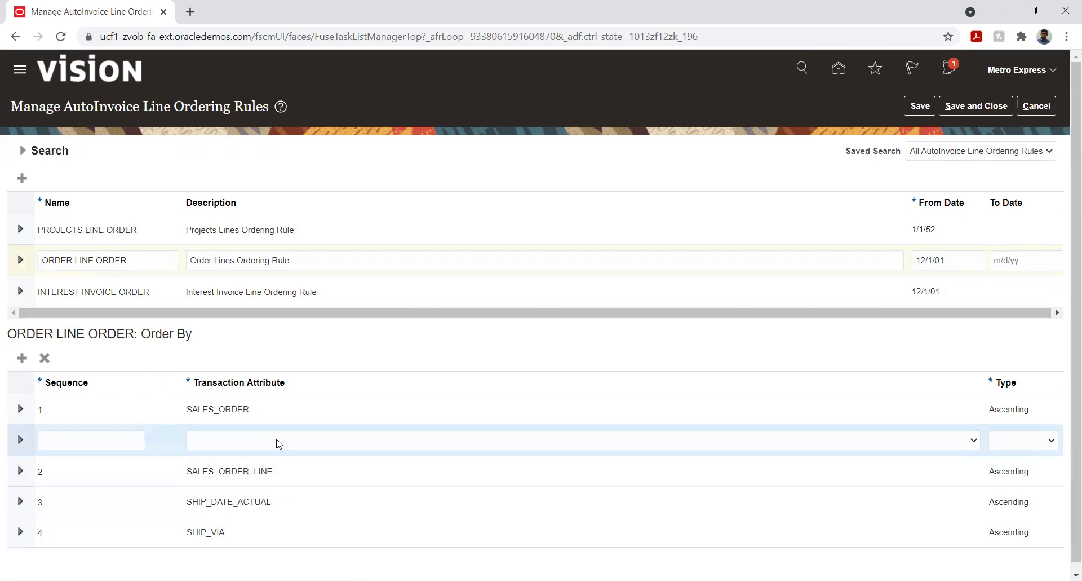
left_click(275, 445)
scroll(294, 252, "down", 12)
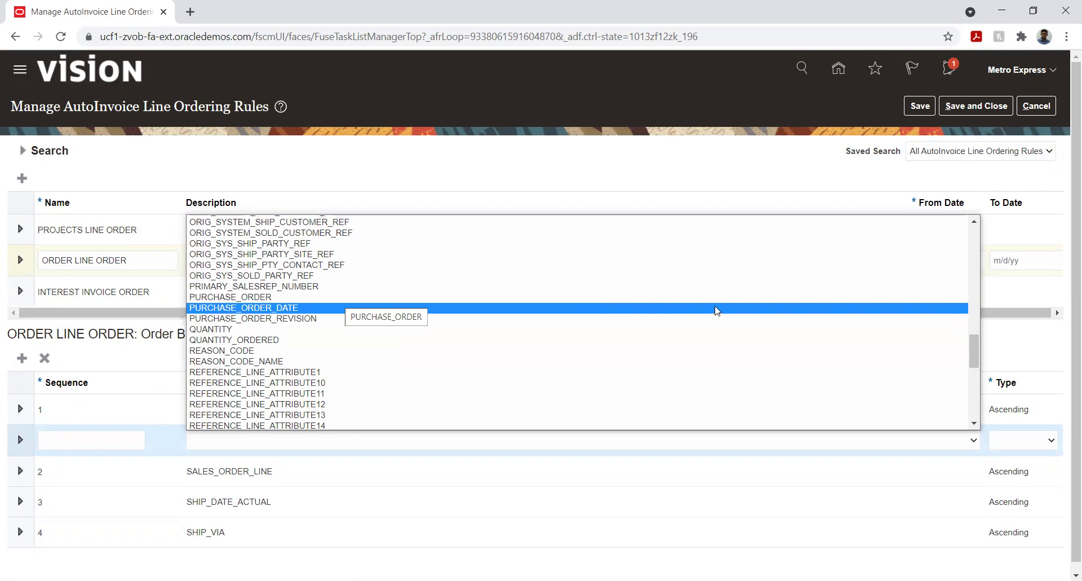
scroll(716, 310, "up", 15)
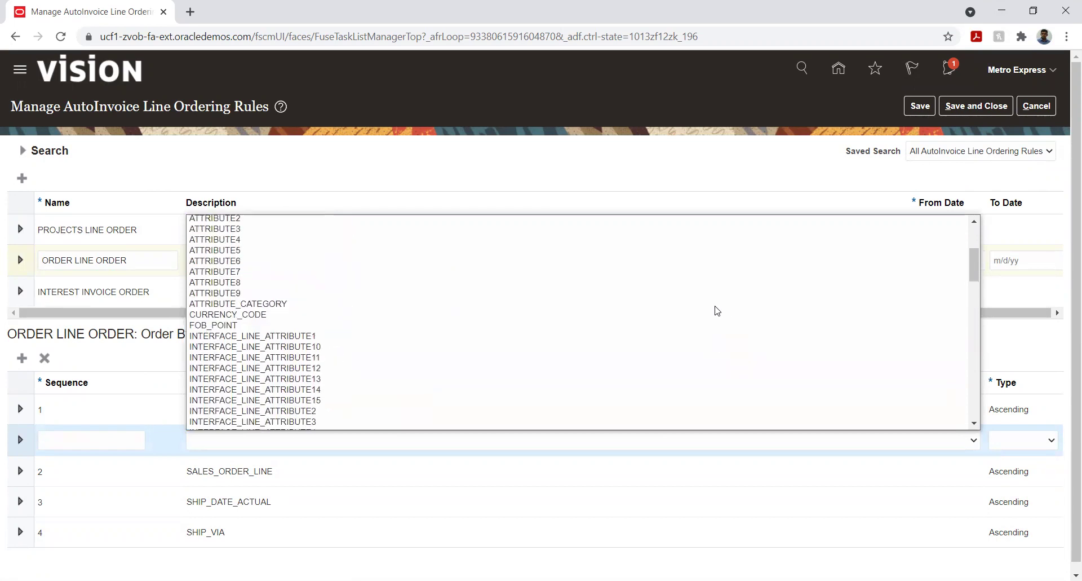
scroll(717, 310, "up", 5)
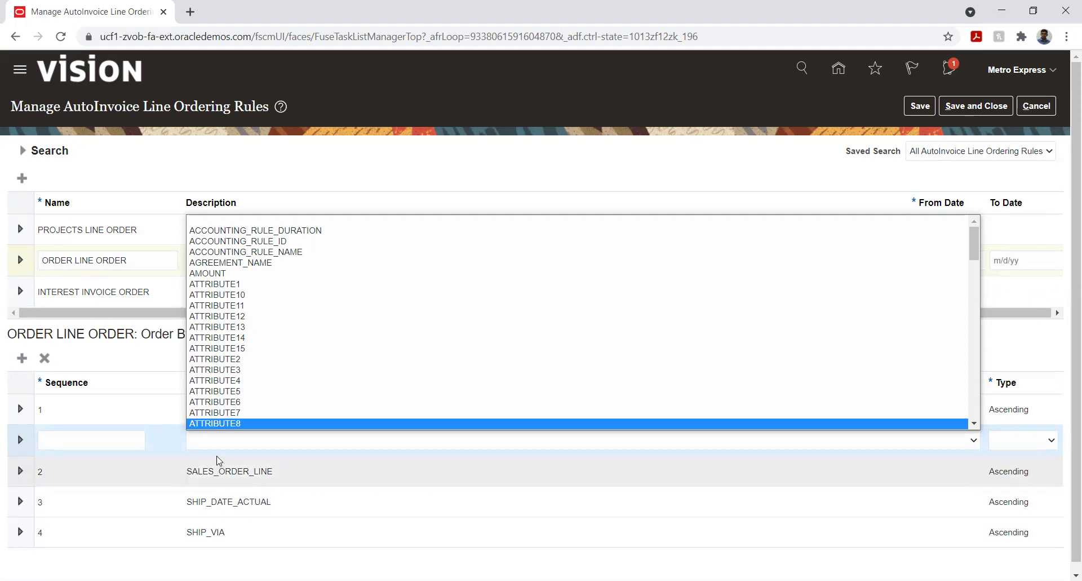
scroll(266, 318, "down", 1)
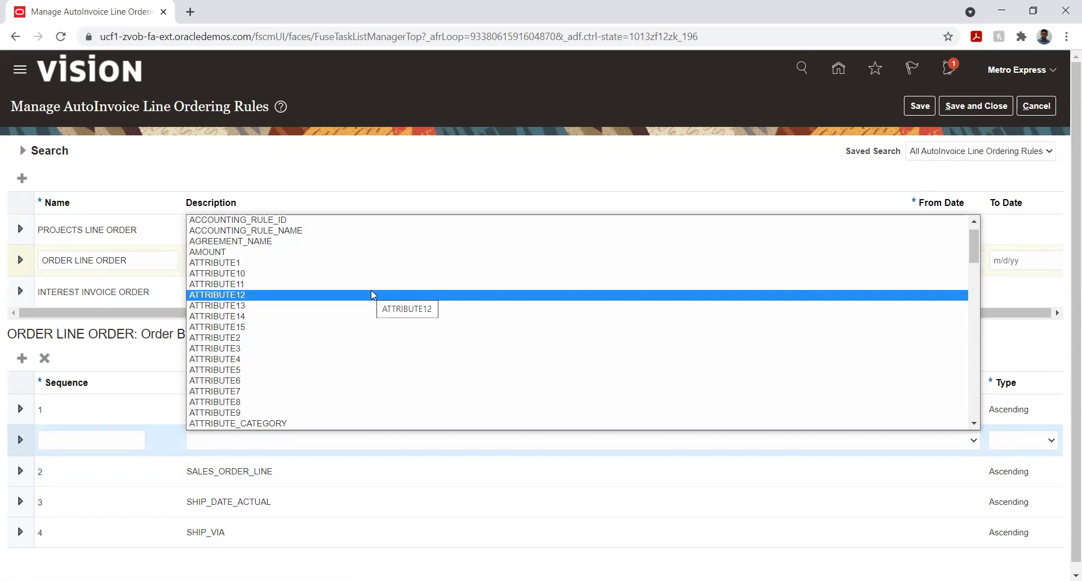
scroll(243, 300, "down", 3)
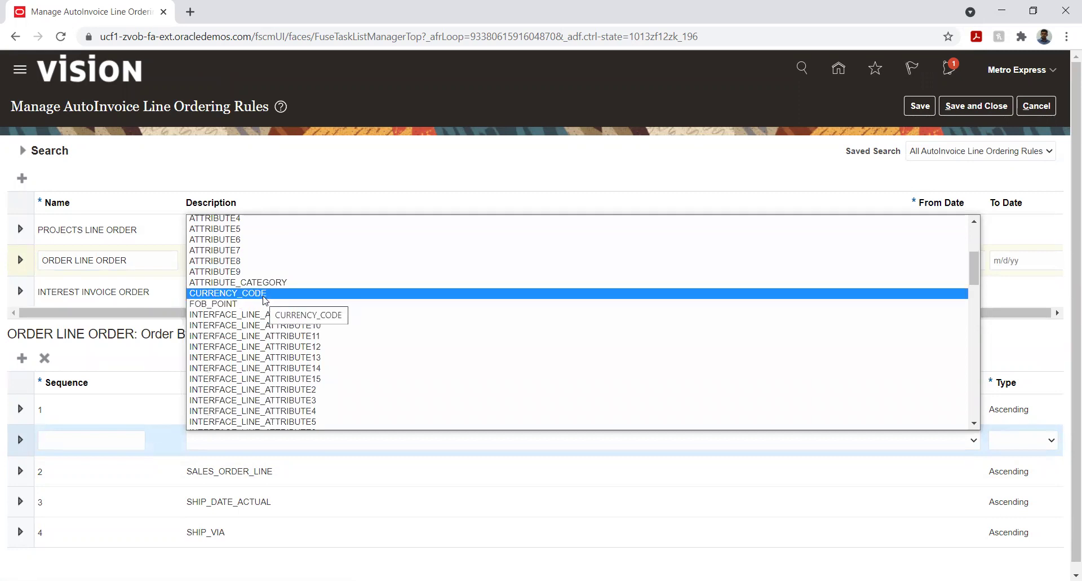
left_click(165, 358)
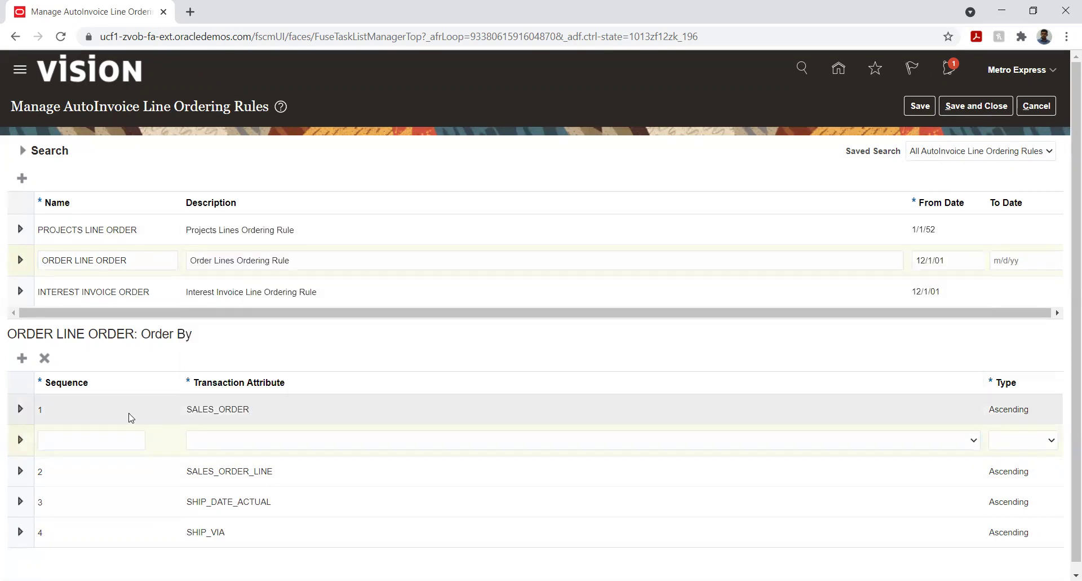
- Delete the blank Order By row from the ORDER LINE ORDER rule, and save and close the line ordering rules
left_click(107, 443)
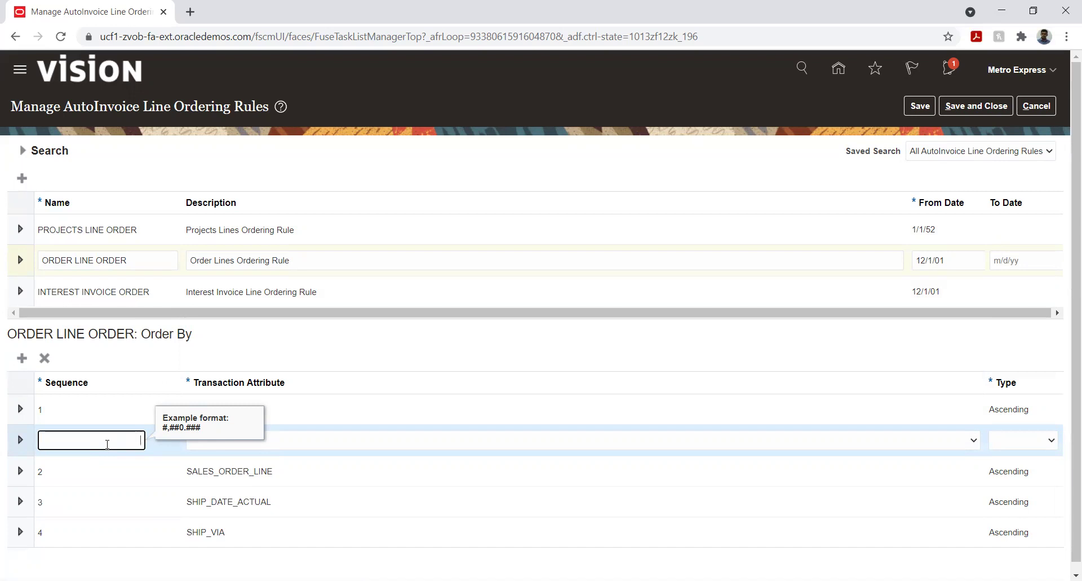
left_click(44, 359)
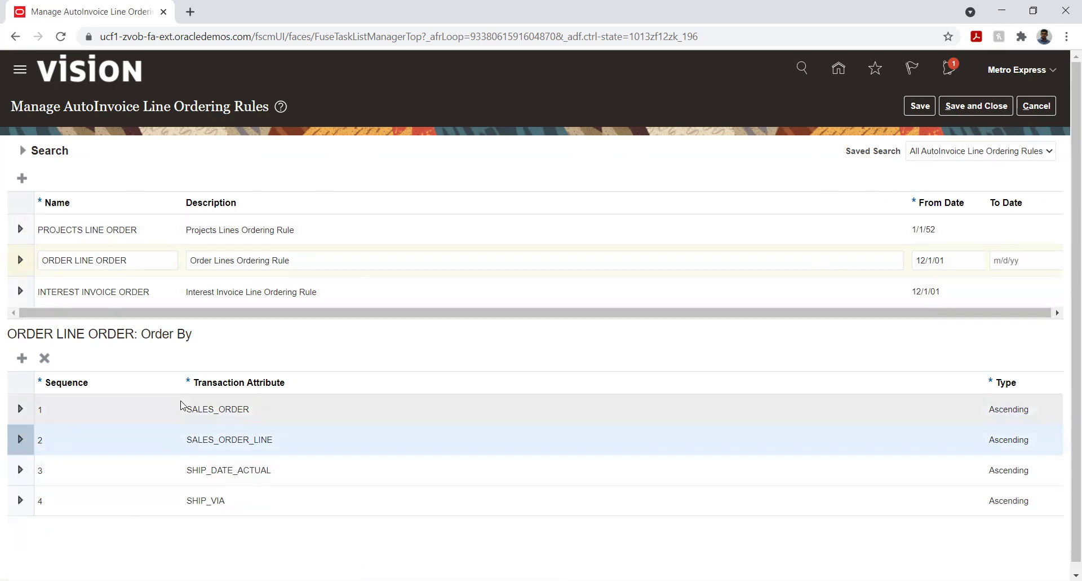
left_click(972, 109)
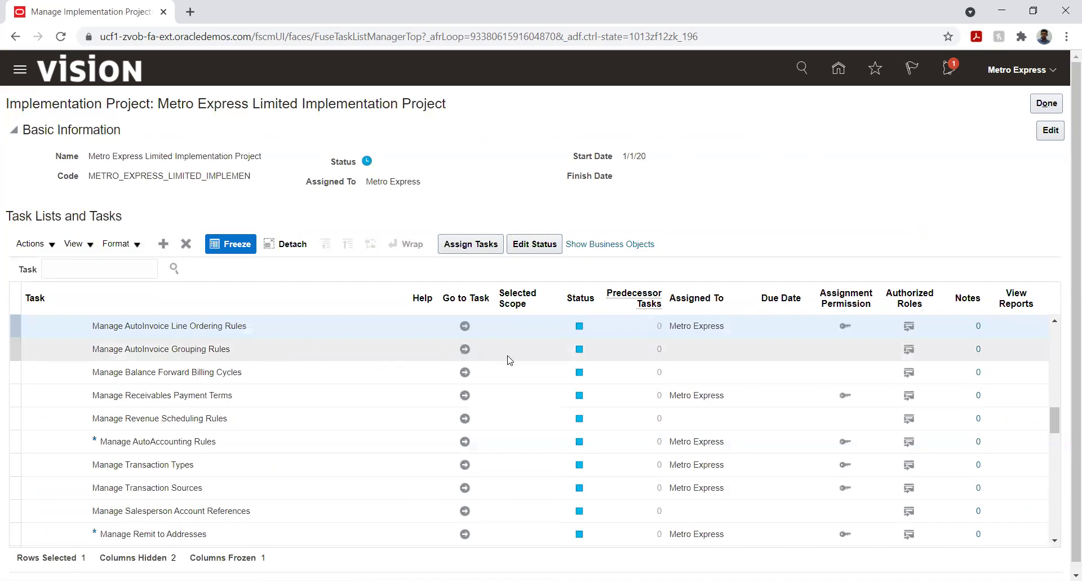
- Start a new AutoInvoice grouping rule from its setup task and check which line ordering rules it can use
left_click(464, 347)
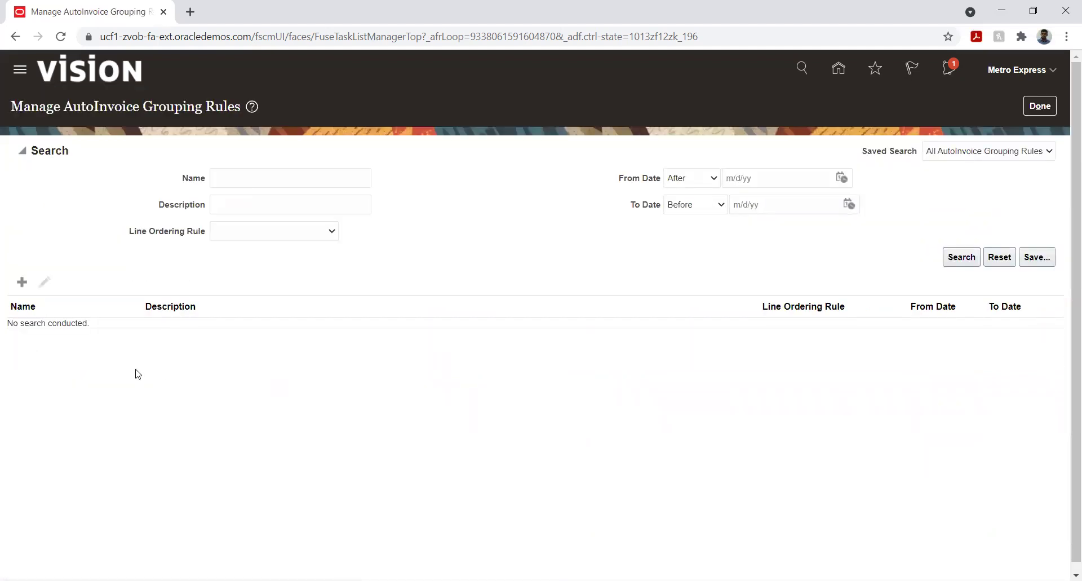
left_click(22, 281)
left_click(304, 236)
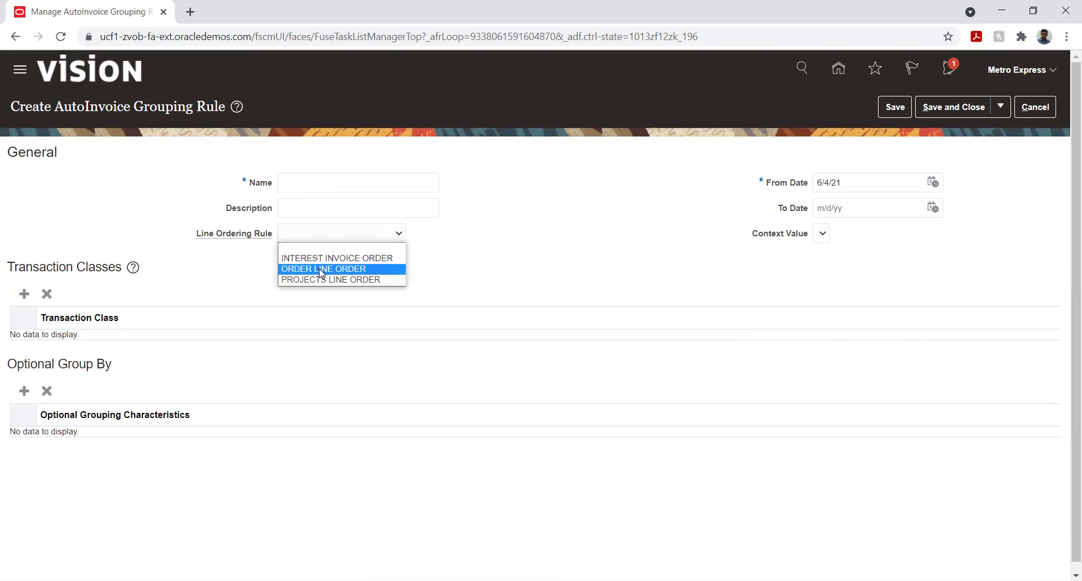
left_click(136, 227)
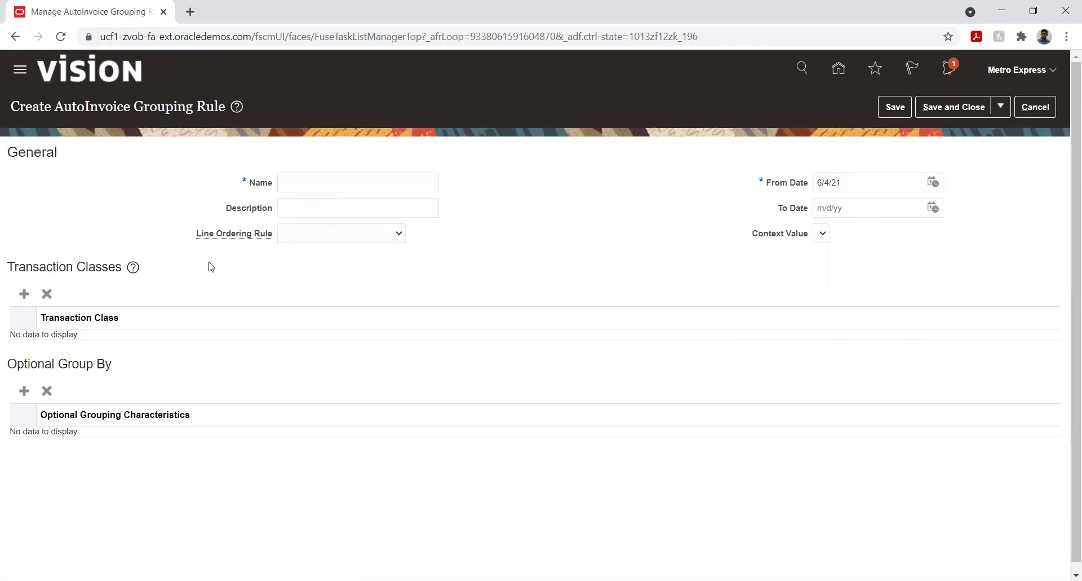
- Add the Invoice transaction class to the new AutoInvoice grouping rule
left_click(24, 293)
left_click(133, 345)
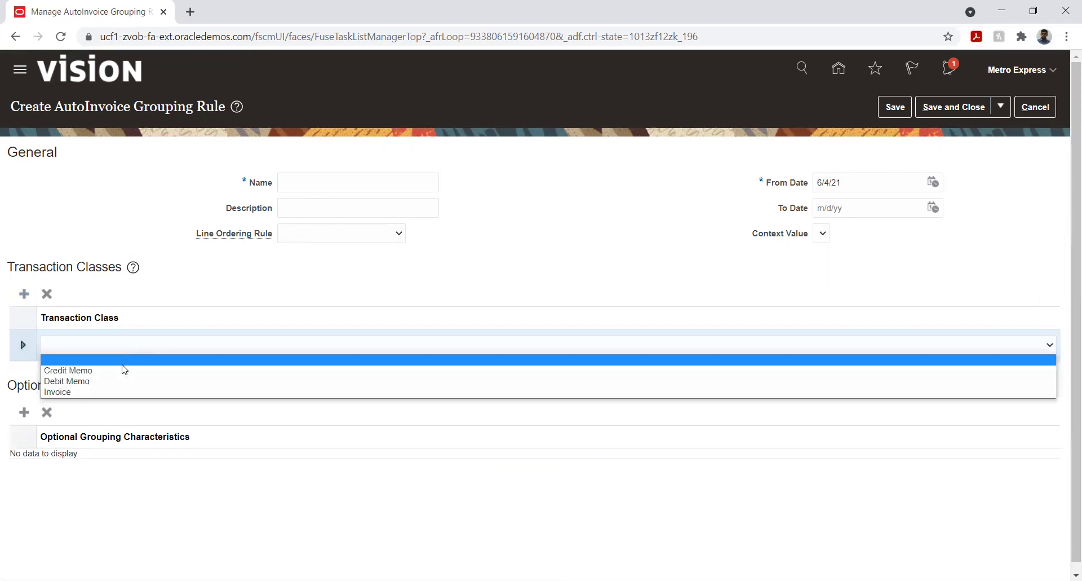
left_click(103, 391)
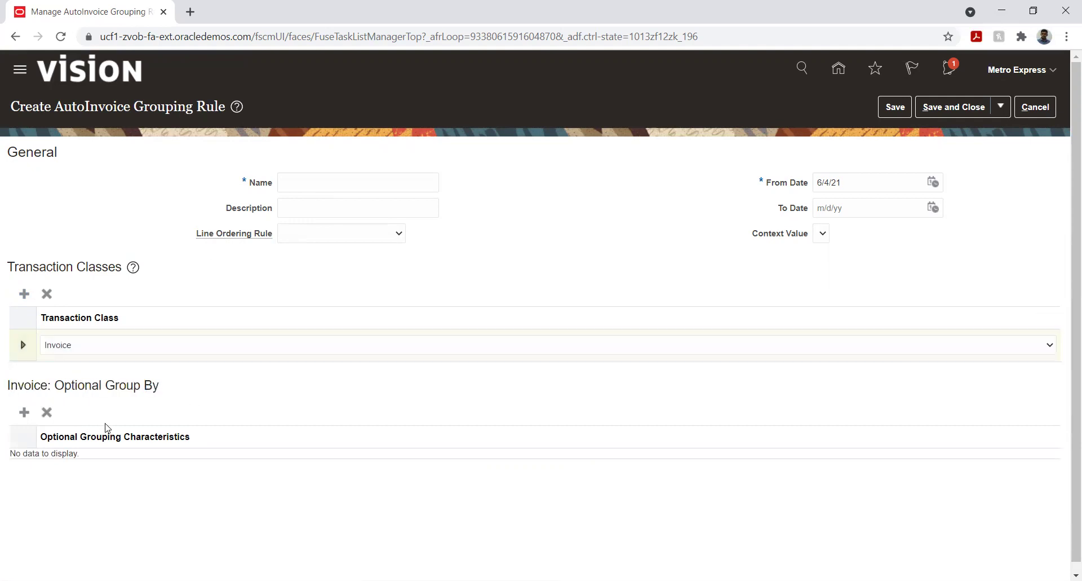
- Browse the optional grouping characteristics available for the Invoice class in a blank row, and cancel the unsaved grouping rule
left_click(24, 412)
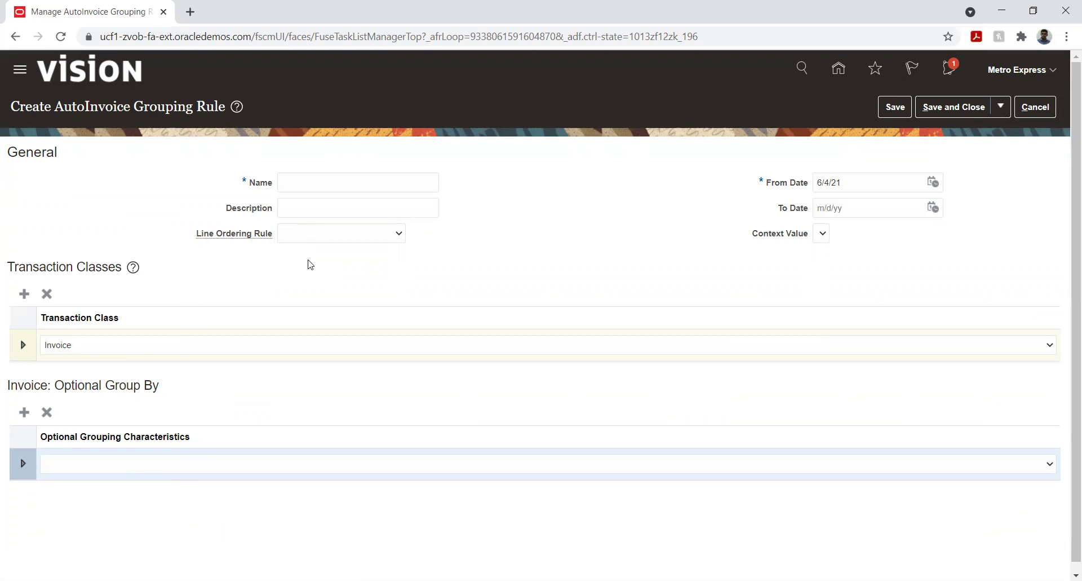
left_click(157, 469)
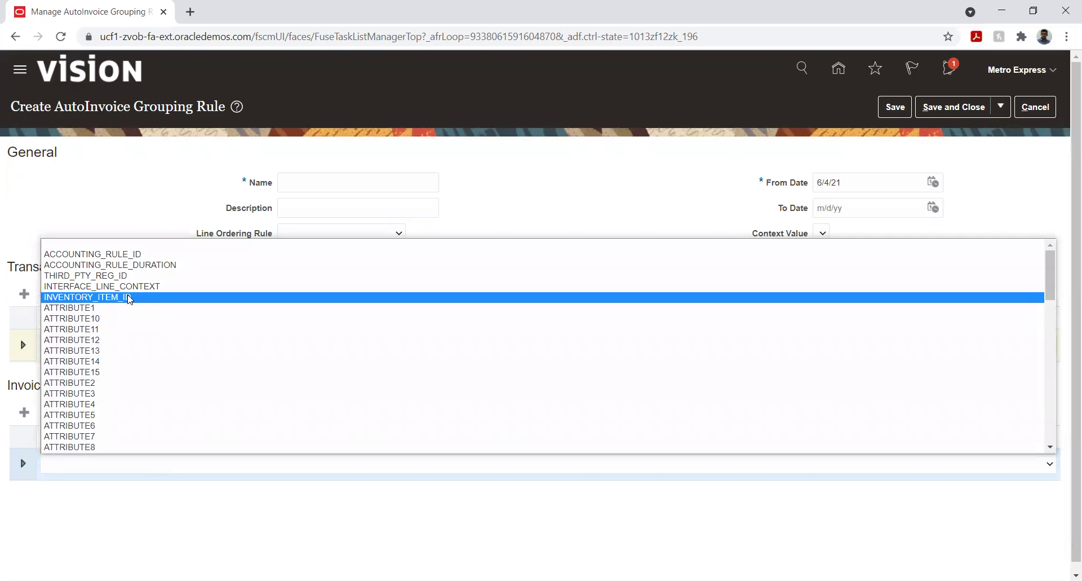
scroll(128, 299, "down", 8)
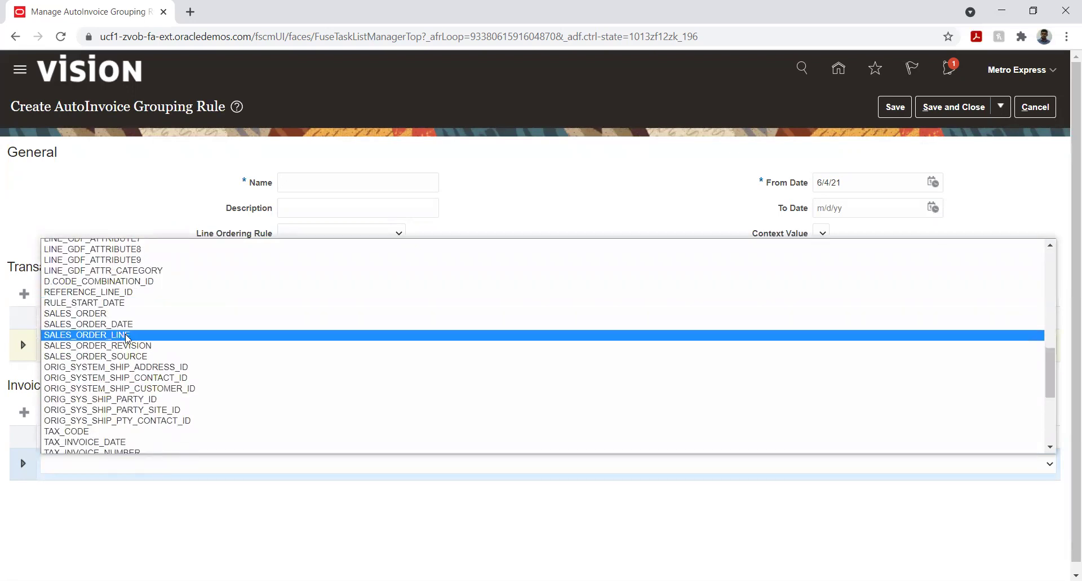
left_click(676, 509)
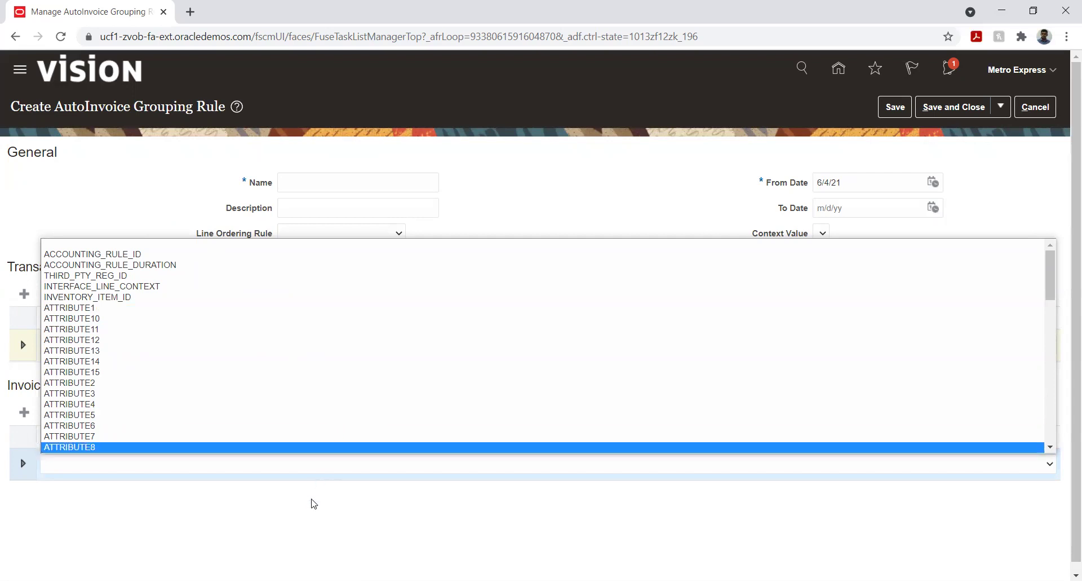
left_click(256, 520)
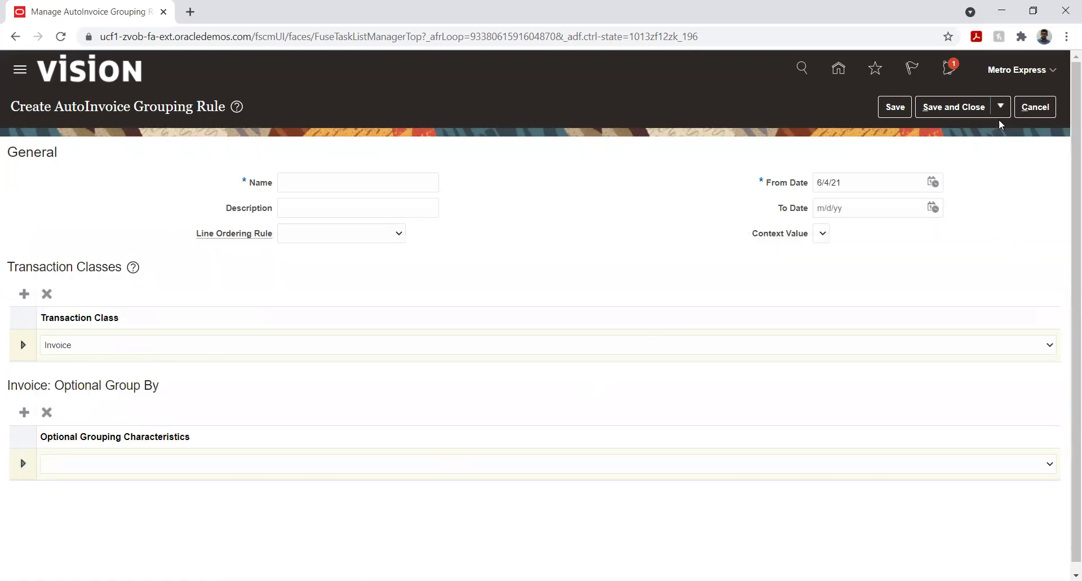
left_click(1027, 111)
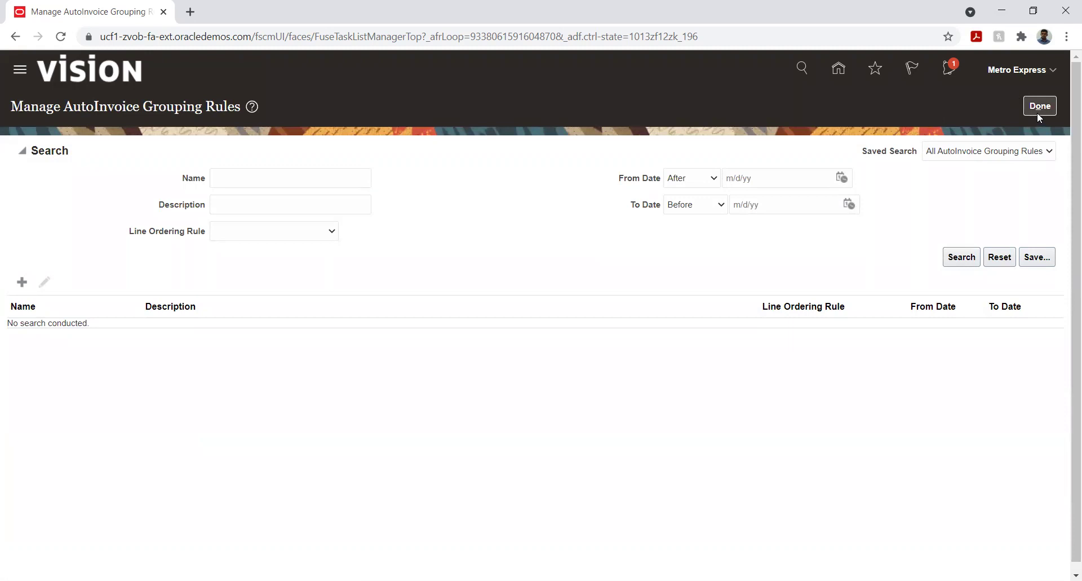
left_click(1035, 110)
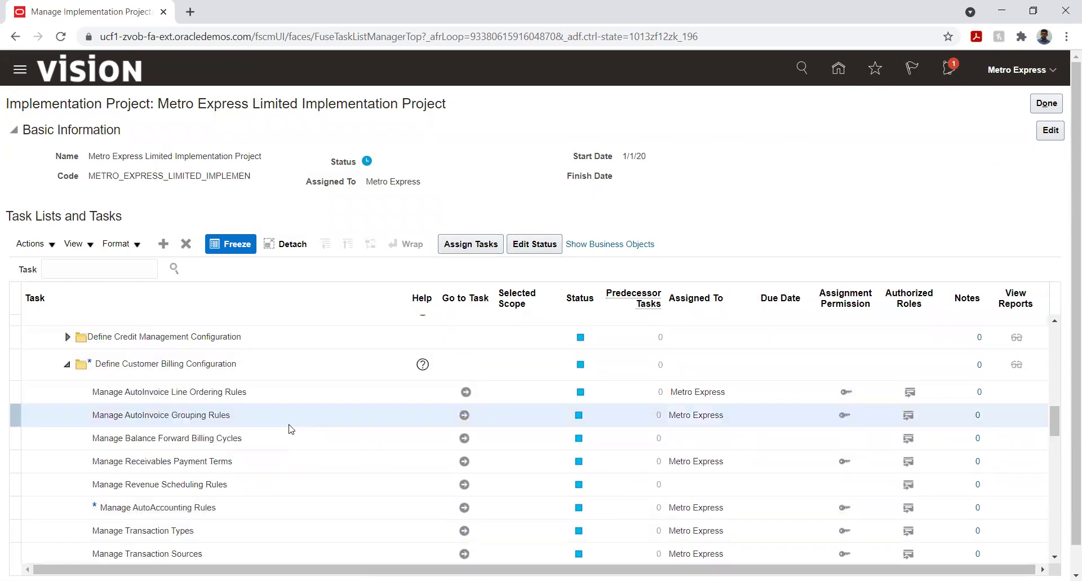
- Open the Manage Receivables Activities task under Define Common Accounts Receivable Configuration and start a new receivables activity
scroll(291, 427, "up", 2)
scroll(290, 427, "up", 4)
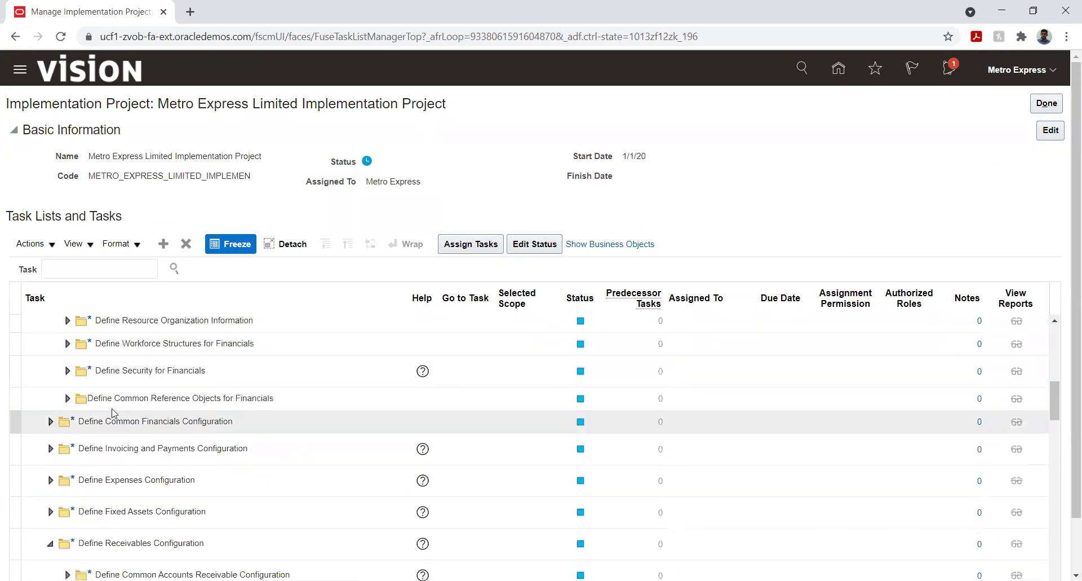
scroll(157, 389, "down", 4)
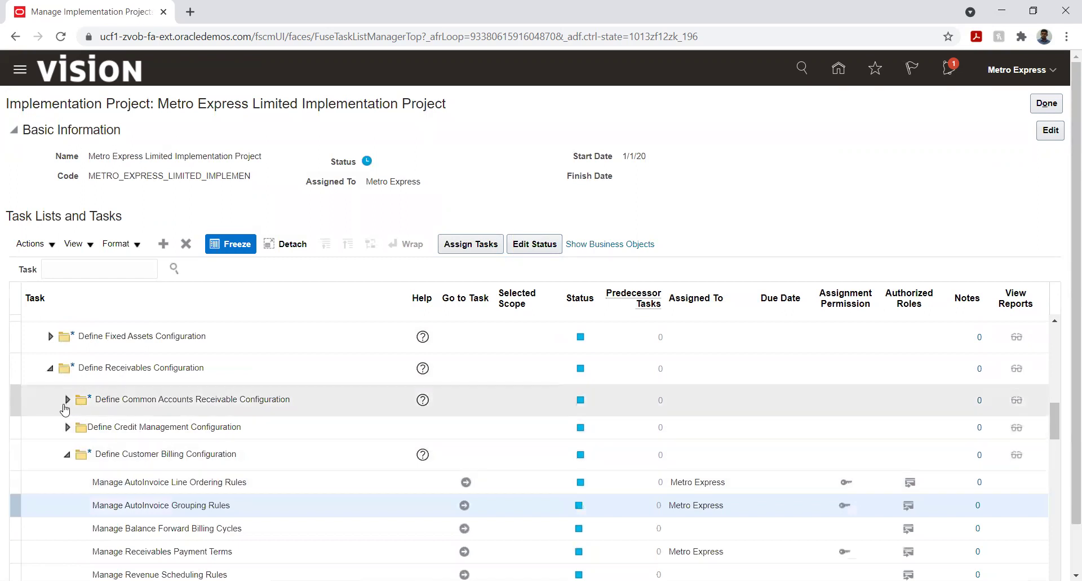
left_click(67, 399)
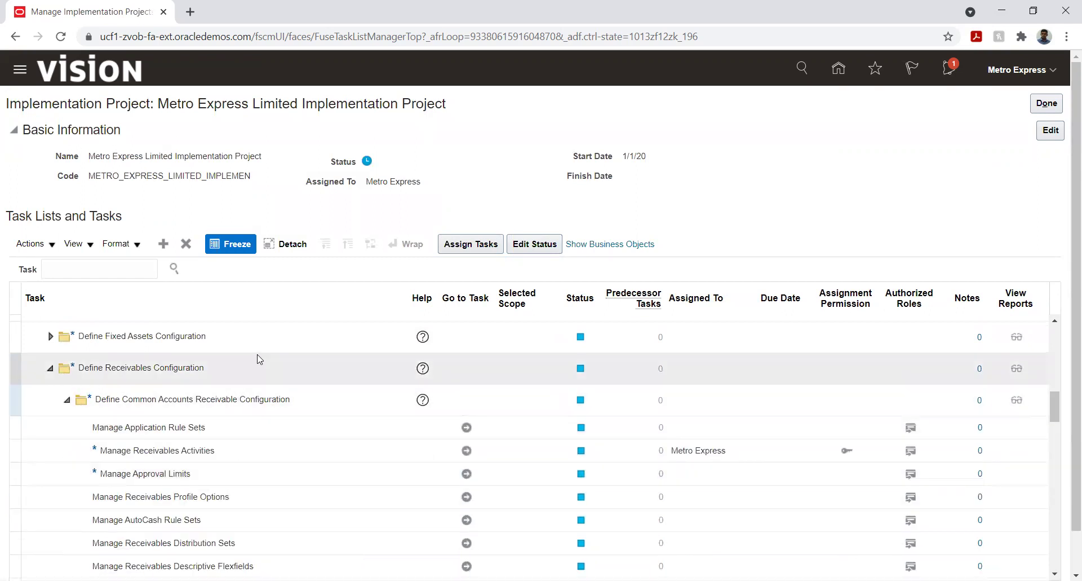
scroll(260, 360, "down", 2)
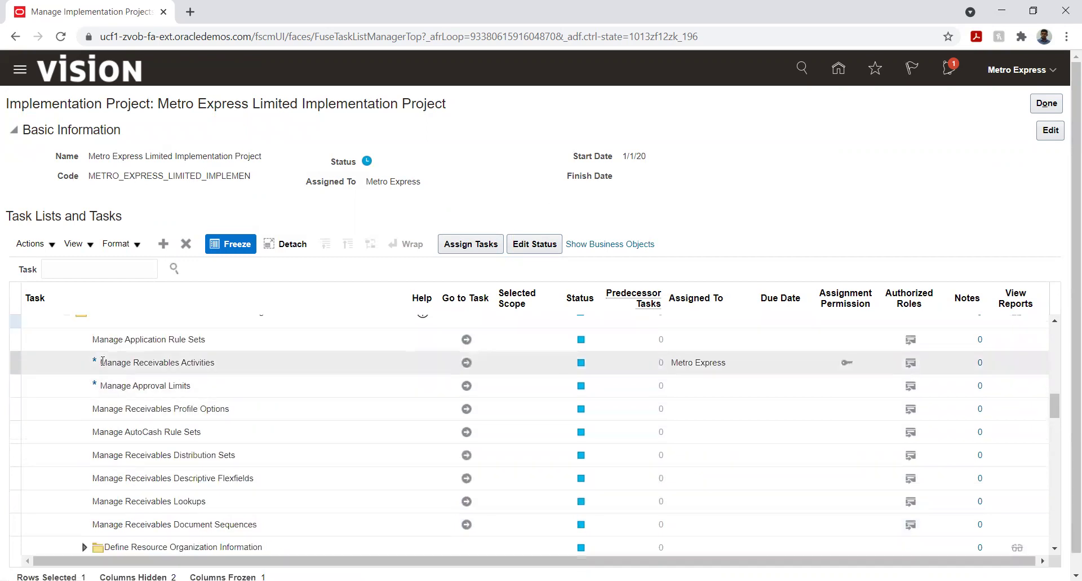
left_click(209, 373)
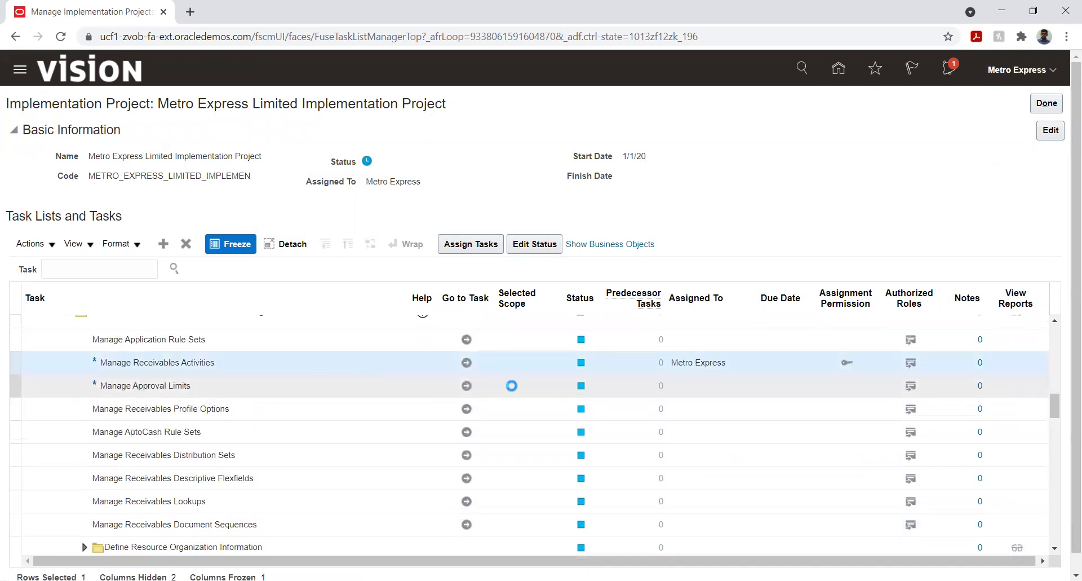
left_click(467, 362)
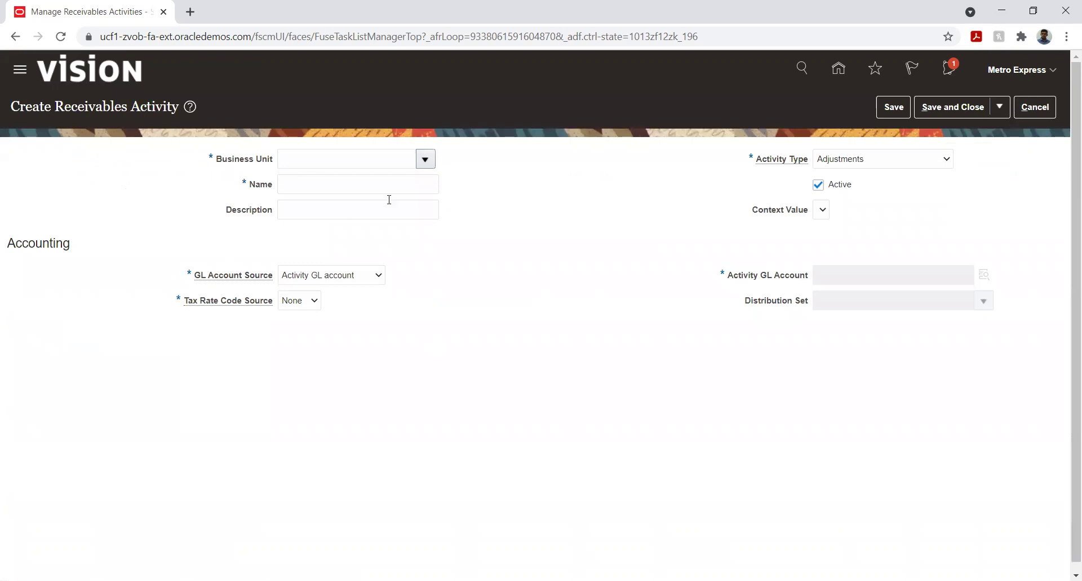
- Set the receivables activity's business unit to Metro unit two and its name to Metro unit one_Earned discount
left_click(379, 163)
type("Met")
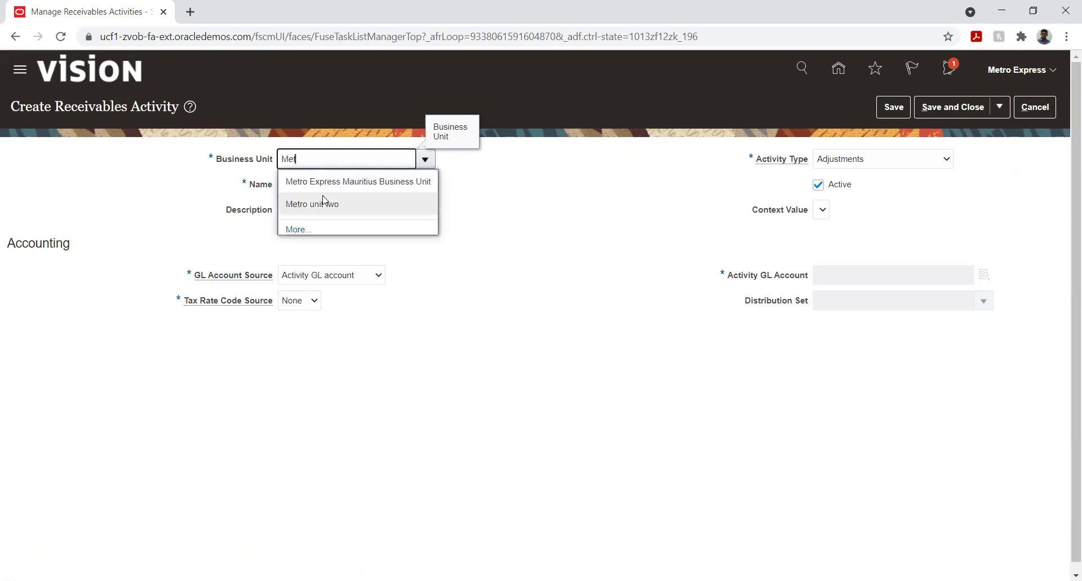
left_click(329, 204)
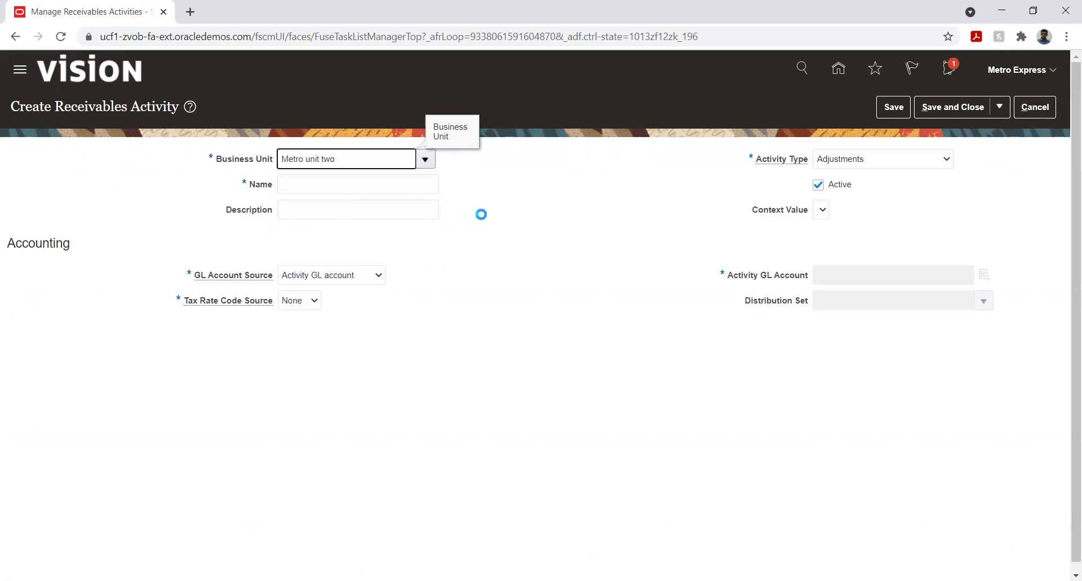
left_click(374, 190)
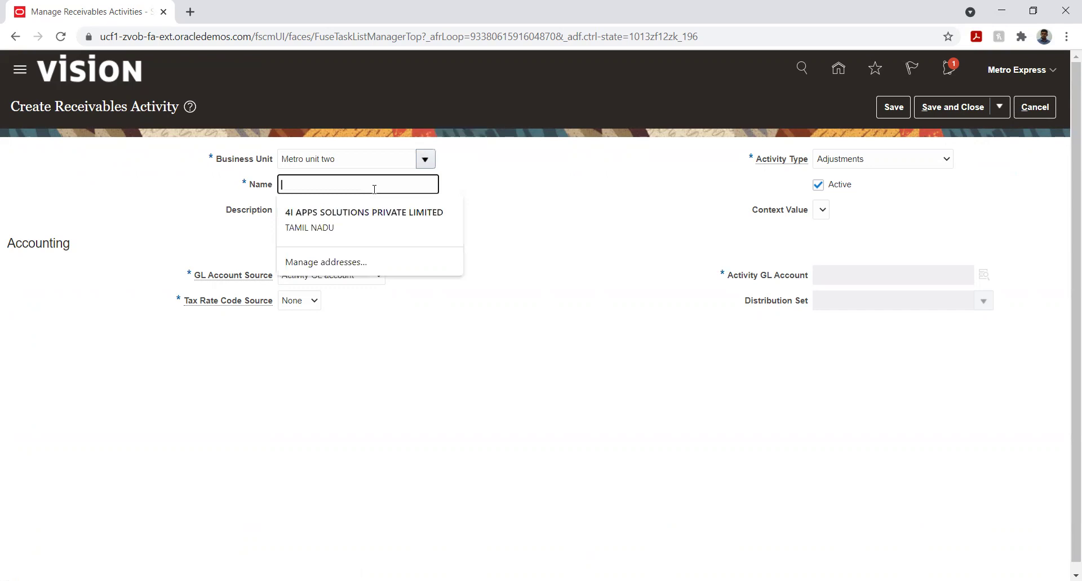
type("Metro un")
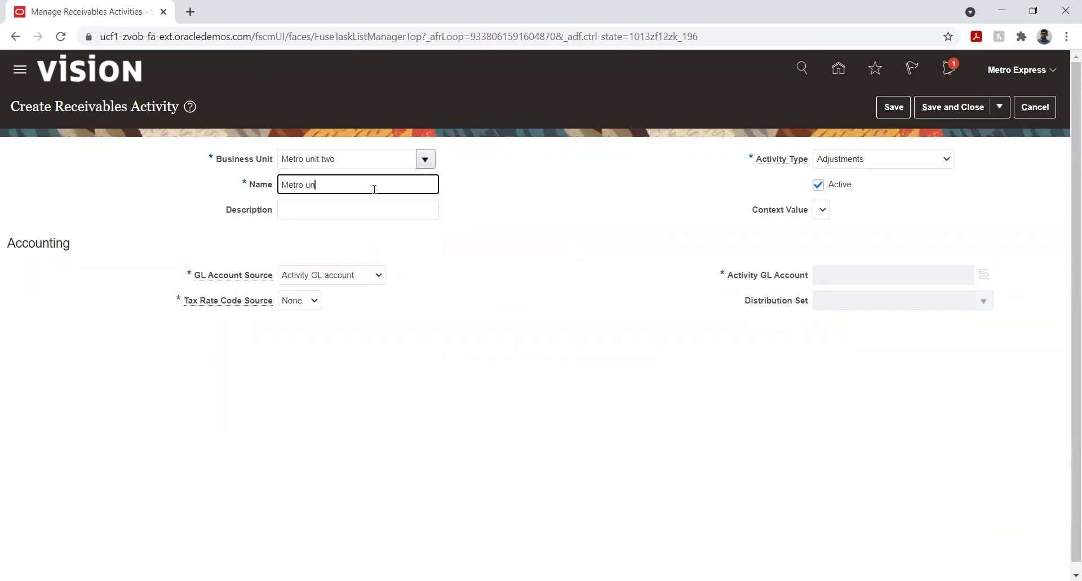
type("it one_Earned disco")
- Copy the activity name into the description and set the activity type to Earned discount
triple_click(384, 186)
key("ctrl+c")
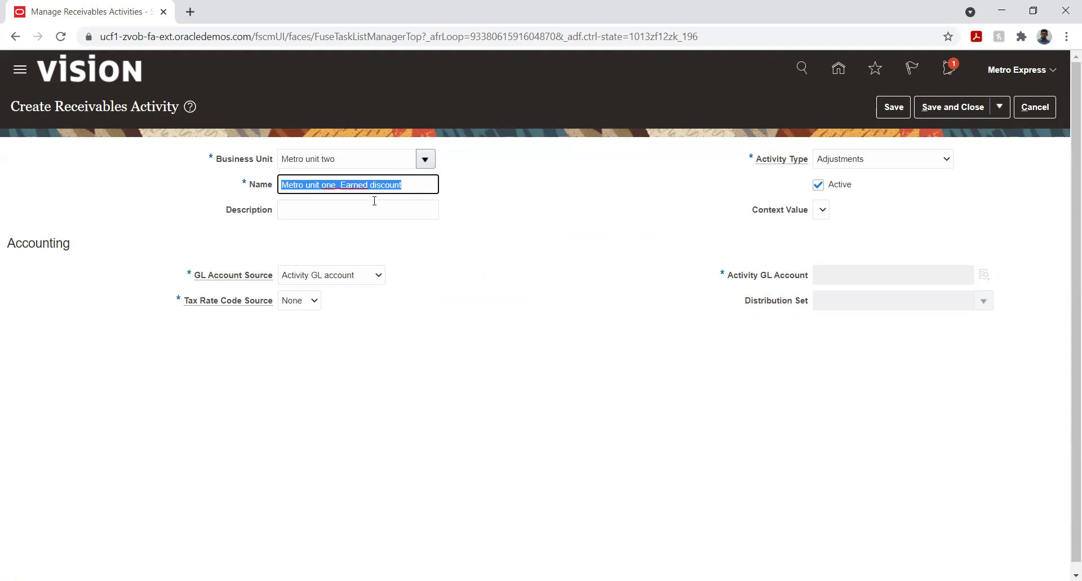
left_click(372, 206)
key("ctrl+v")
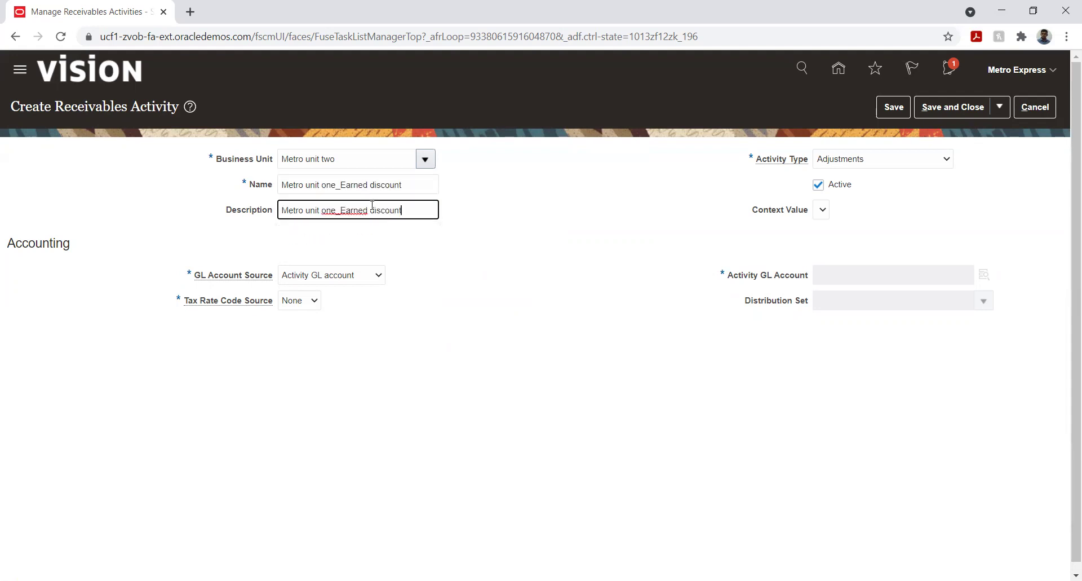
left_click(477, 274)
left_click(908, 161)
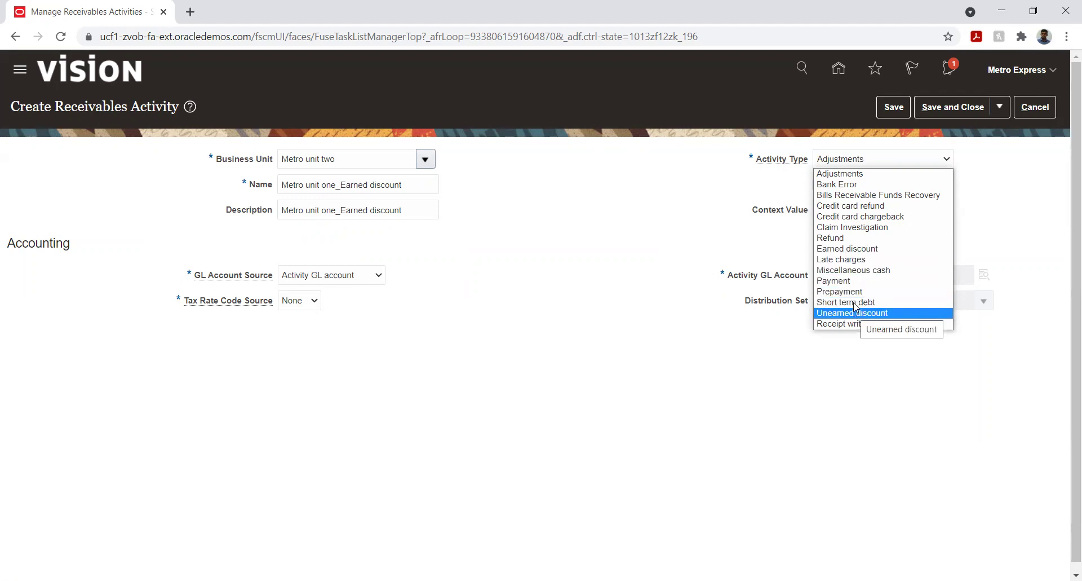
left_click(830, 250)
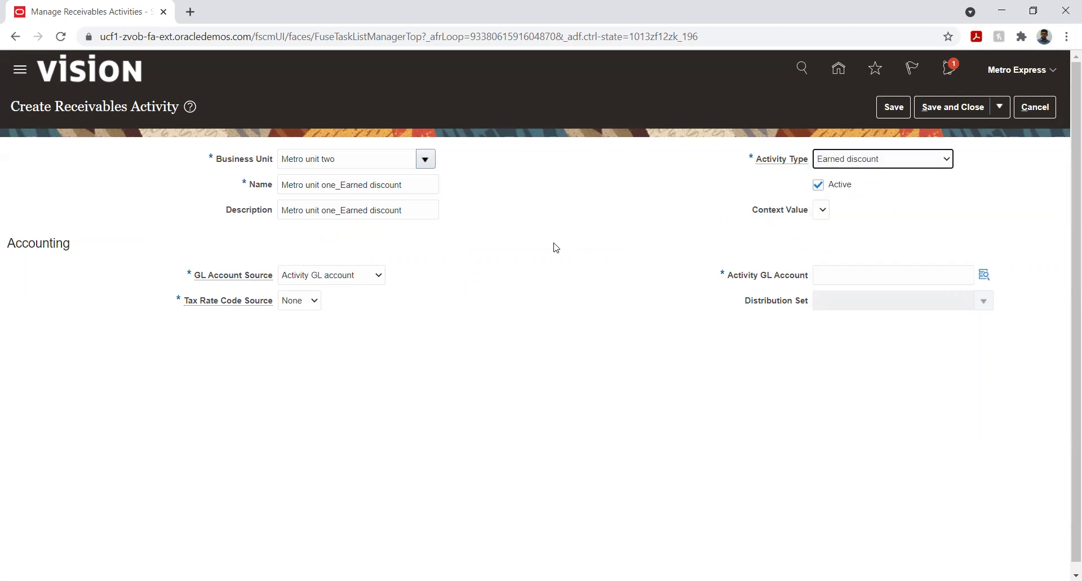
- Begin the activity's GL account with company 01 Metro Express Mauritius and department 001 Human Resource
left_click(984, 275)
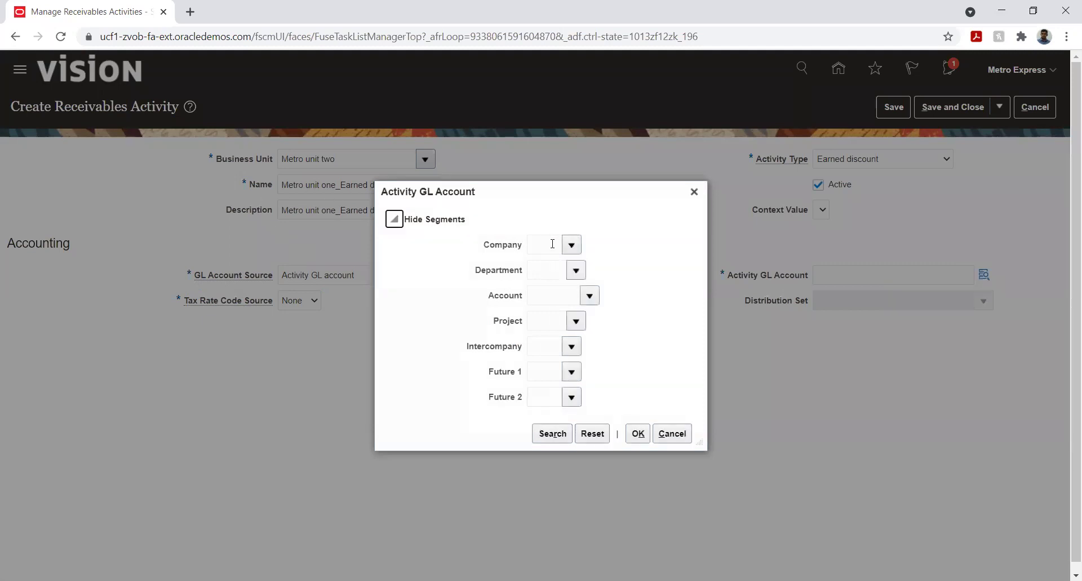
left_click(570, 244)
left_click(576, 248)
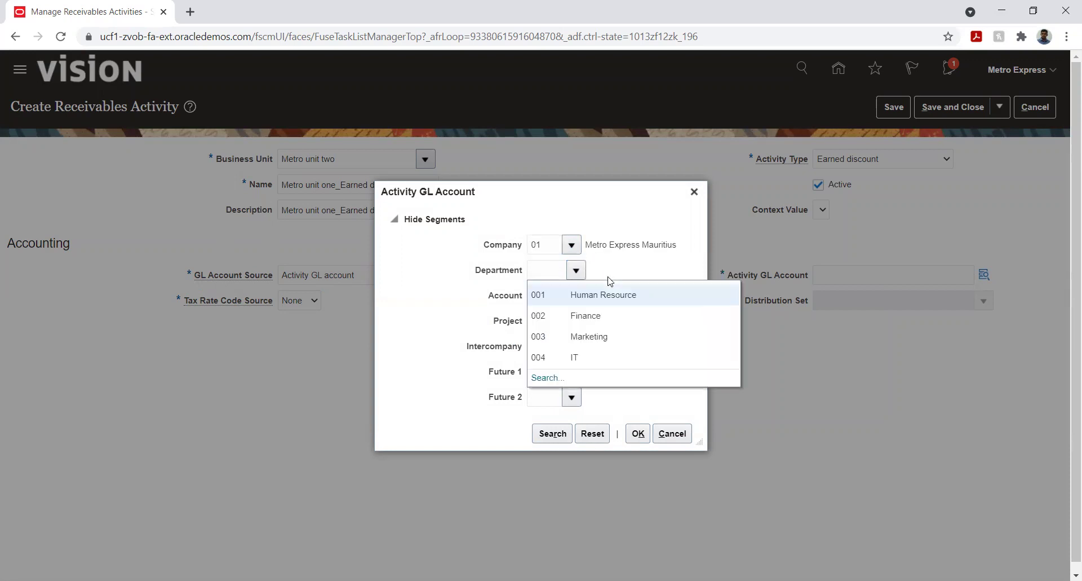
left_click(599, 294)
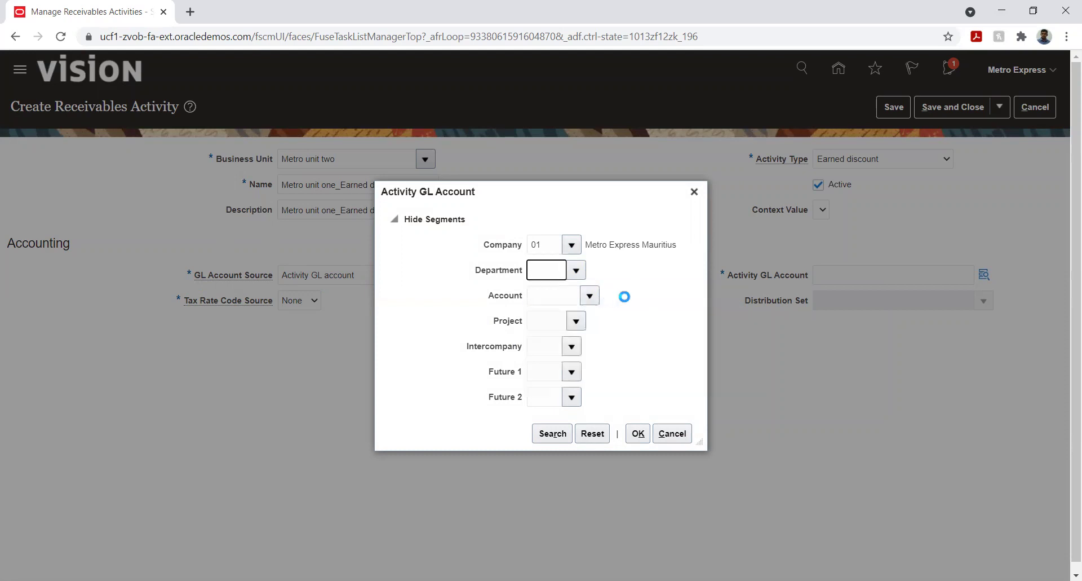
- Search the account values by description %unear% and choose 77800 Discounts unearned for the Account segment
left_click(589, 295)
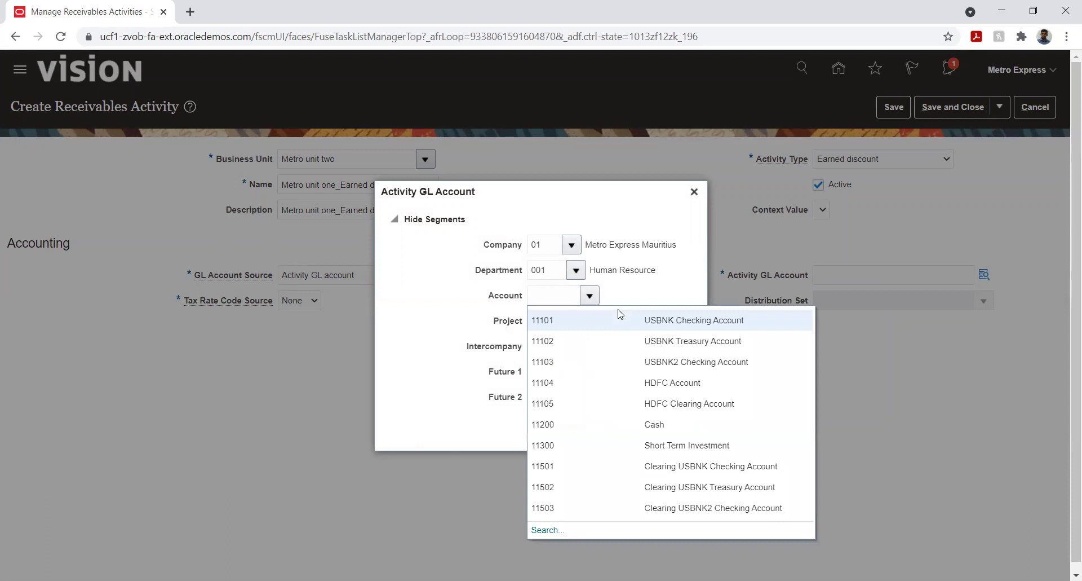
left_click(546, 530)
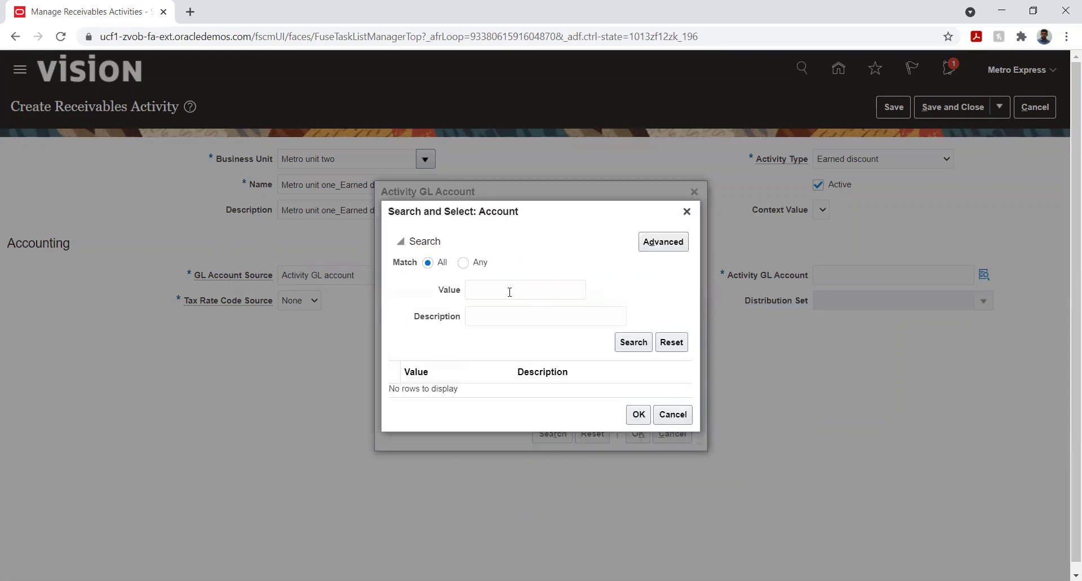
left_click(491, 312)
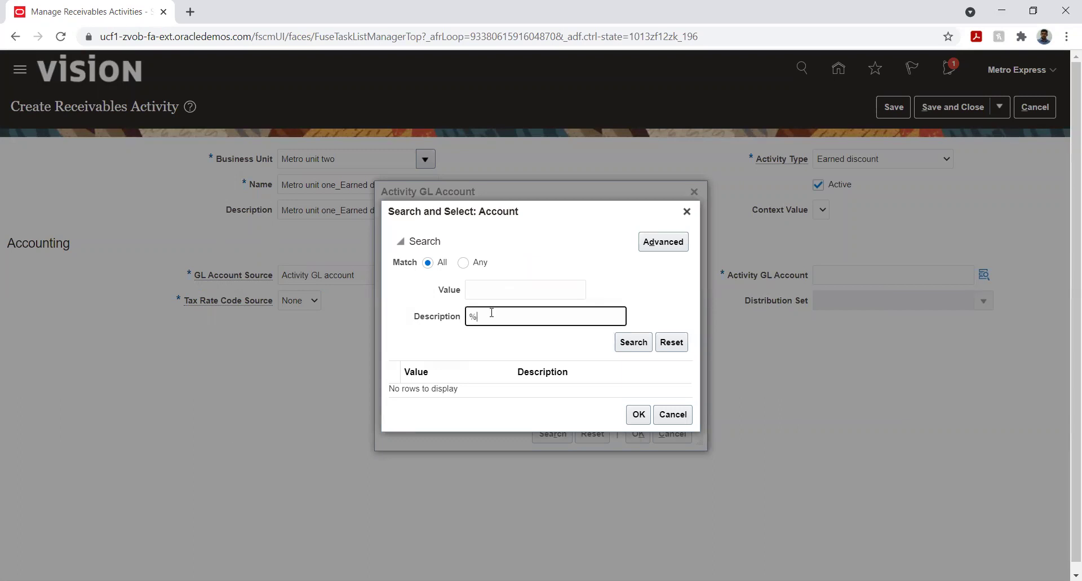
type("%unear%")
key("Return")
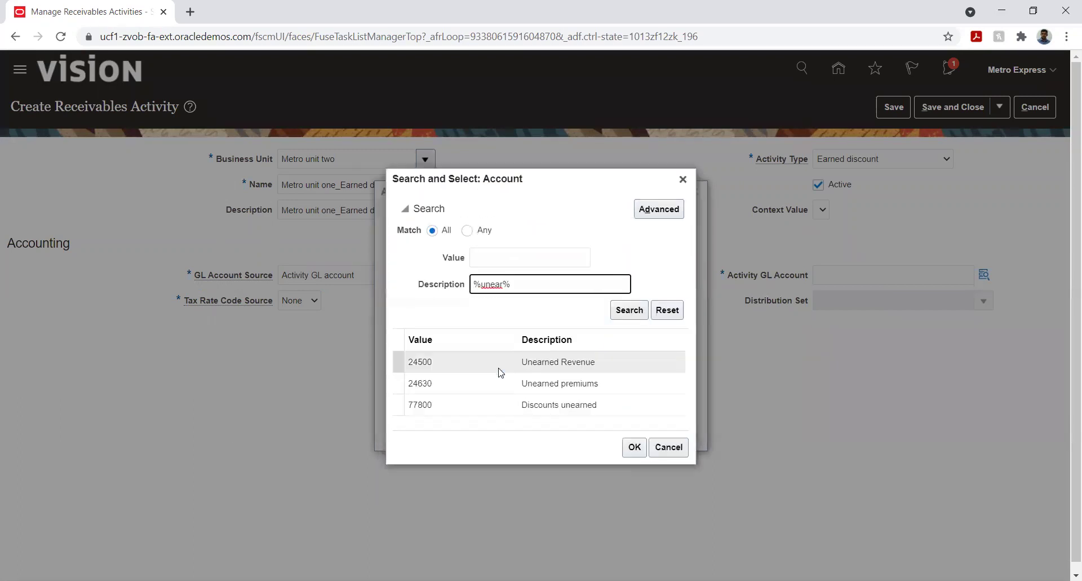
left_click(492, 363)
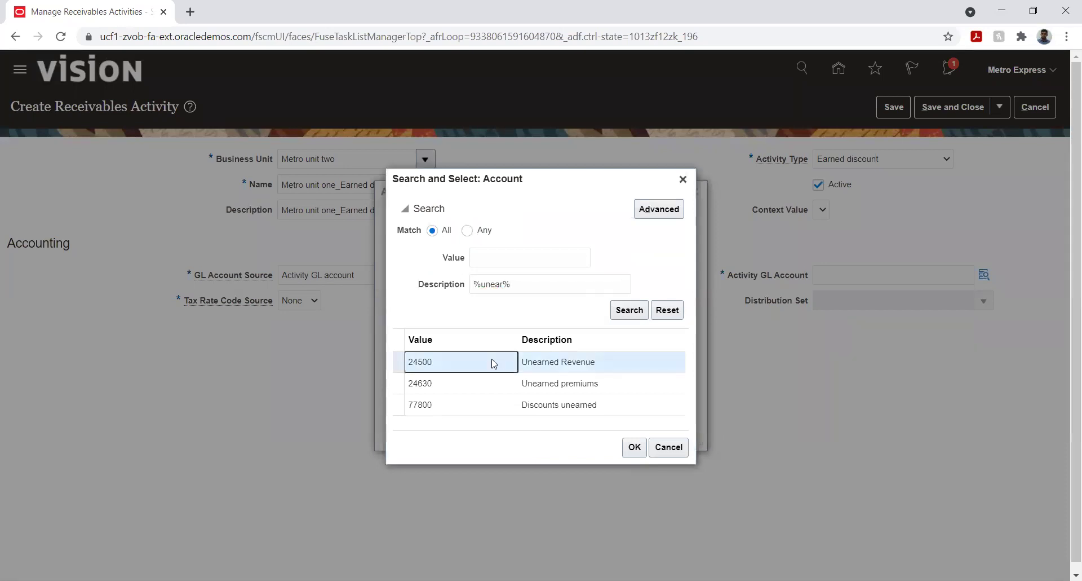
left_click(517, 406)
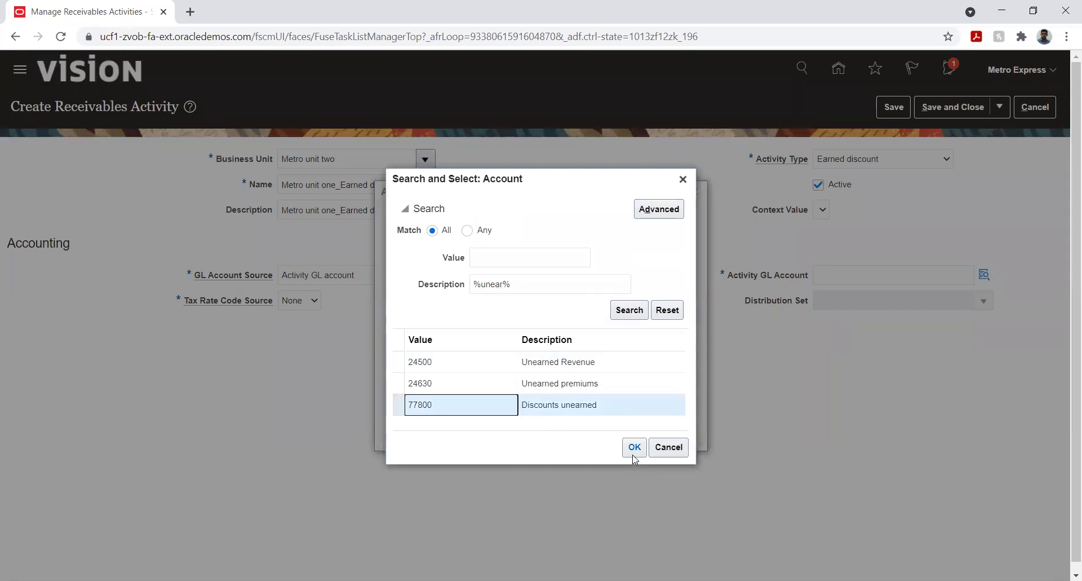
left_click(632, 449)
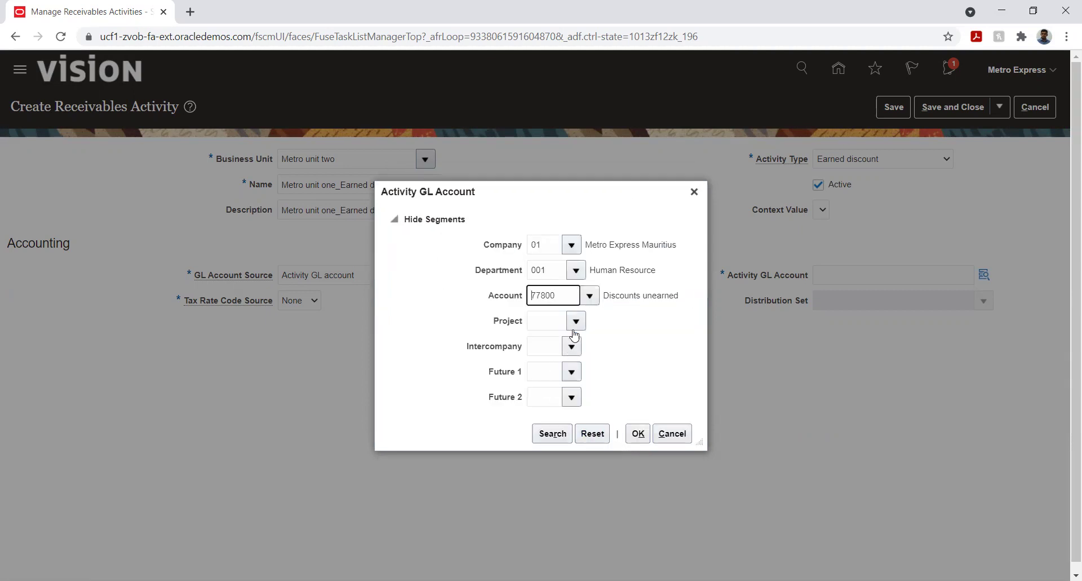
- Search the account values by description %earn% and change the Account segment to 77700 Discounts earned
mouse_move(510, 189)
left_mouse_down()
mouse_move(648, 198)
mouse_move(530, 189)
left_mouse_up()
left_click(609, 296)
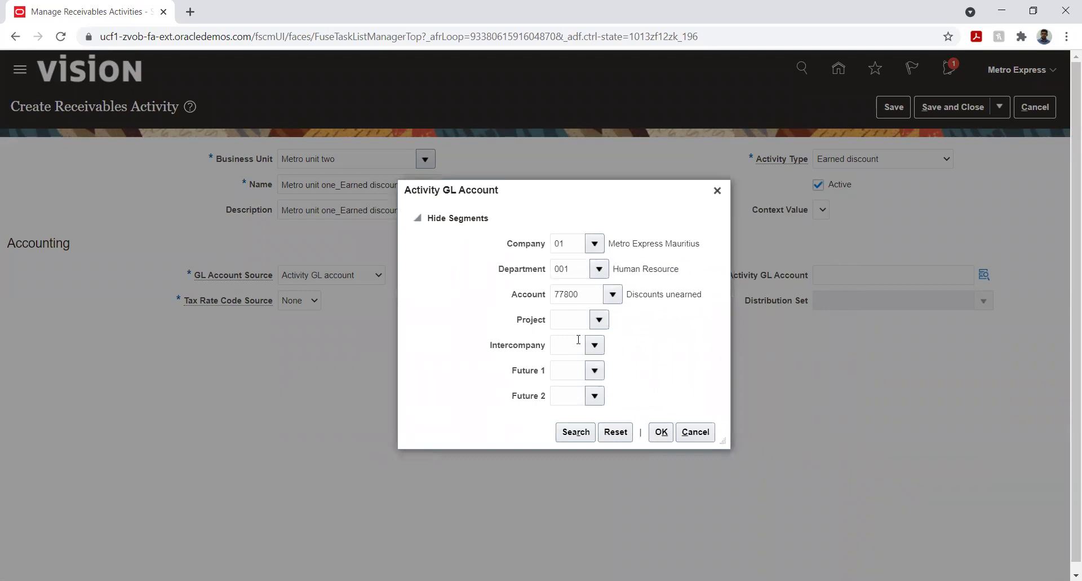
left_click(573, 297)
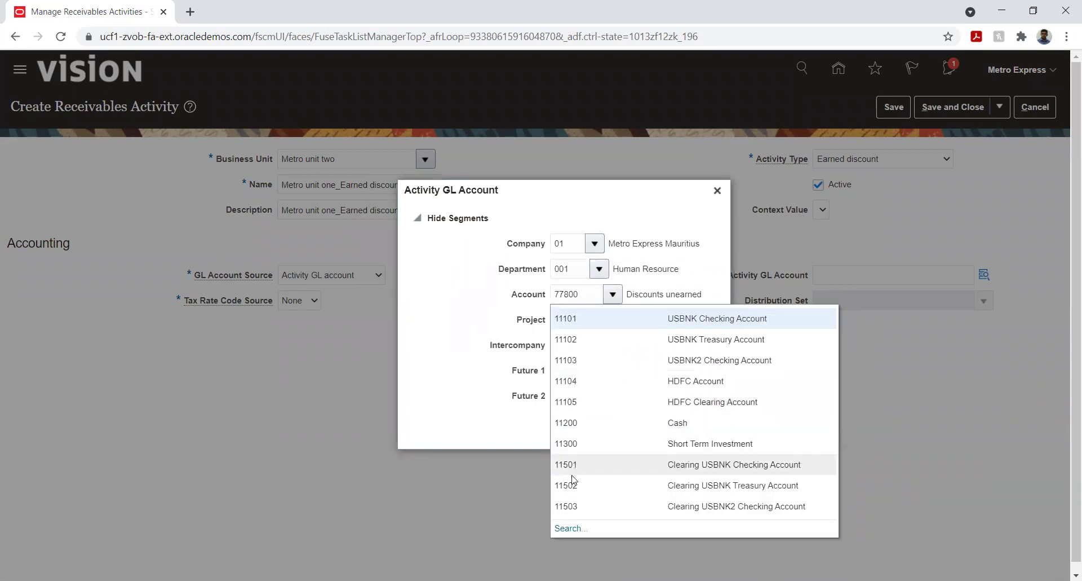
left_click(566, 529)
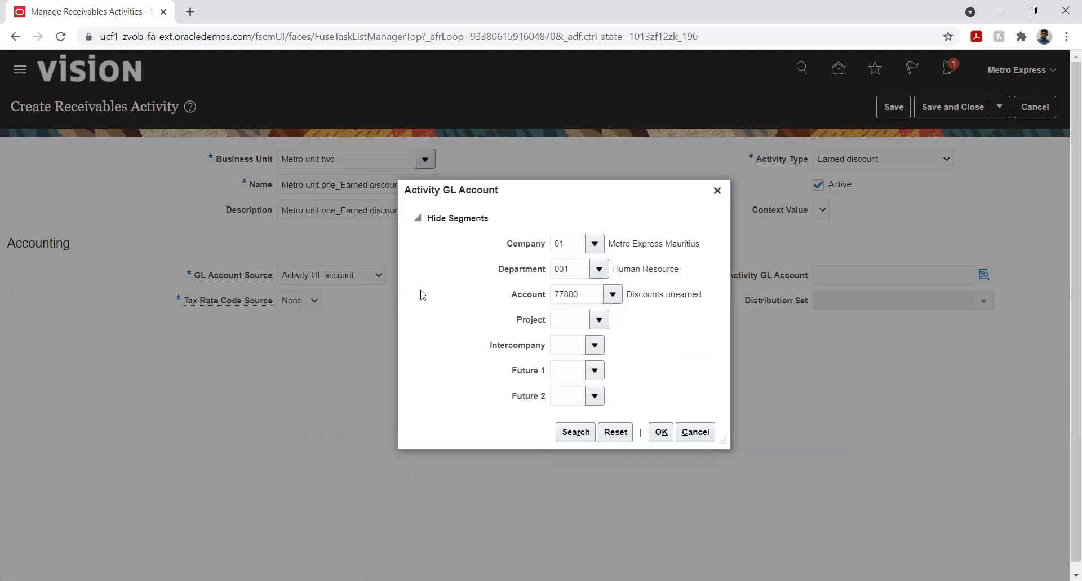
double_click(513, 289)
key("BackSpace")
key("Tab")
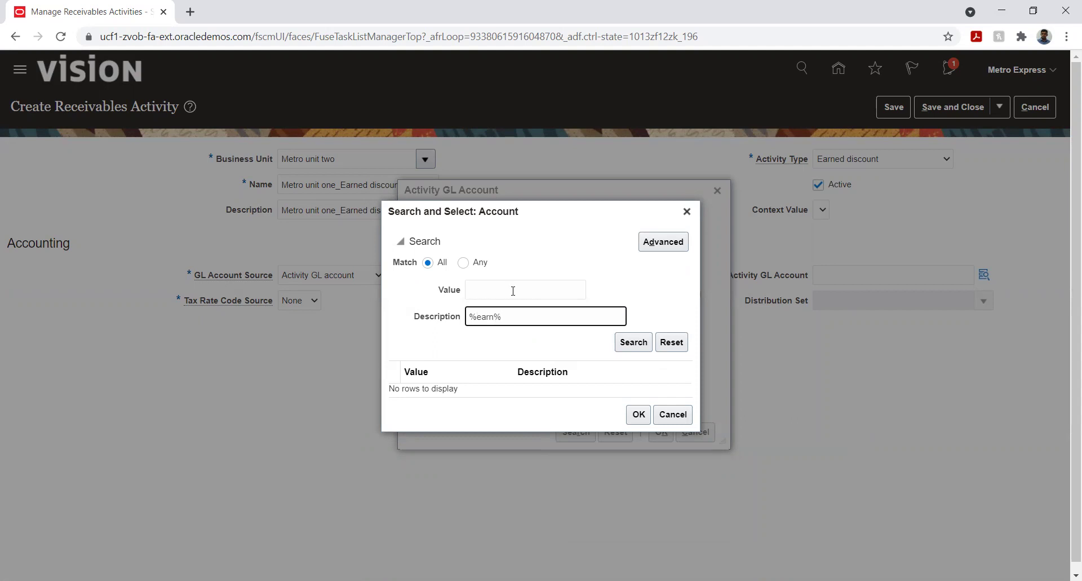
key("Return")
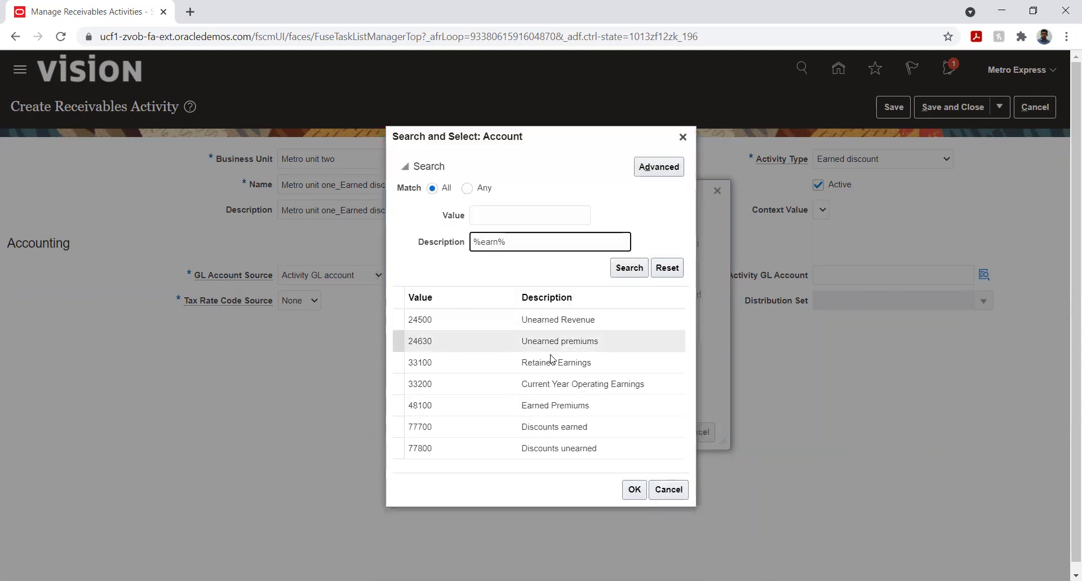
left_click(548, 430)
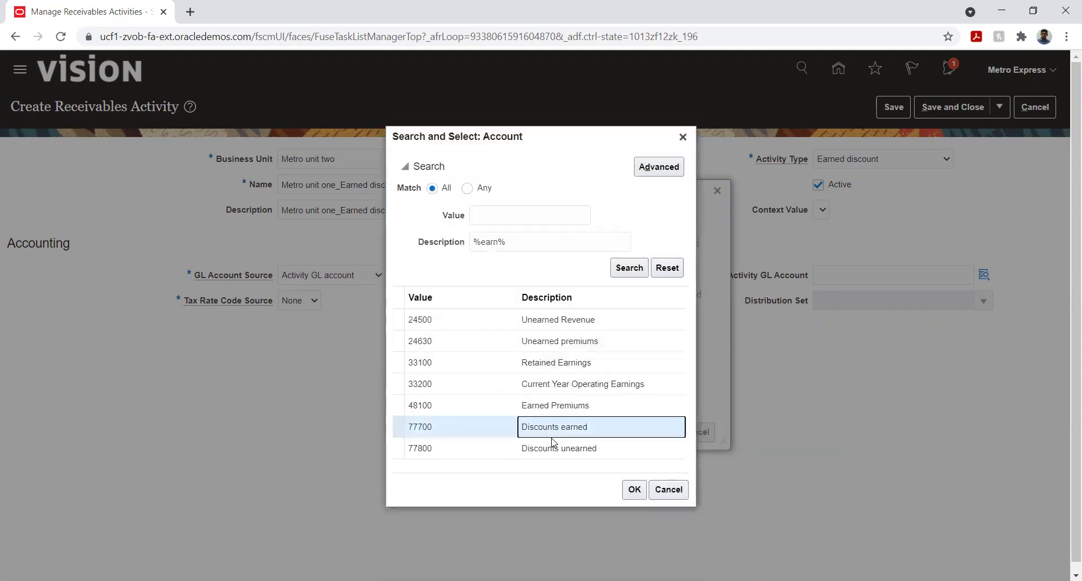
left_click(635, 490)
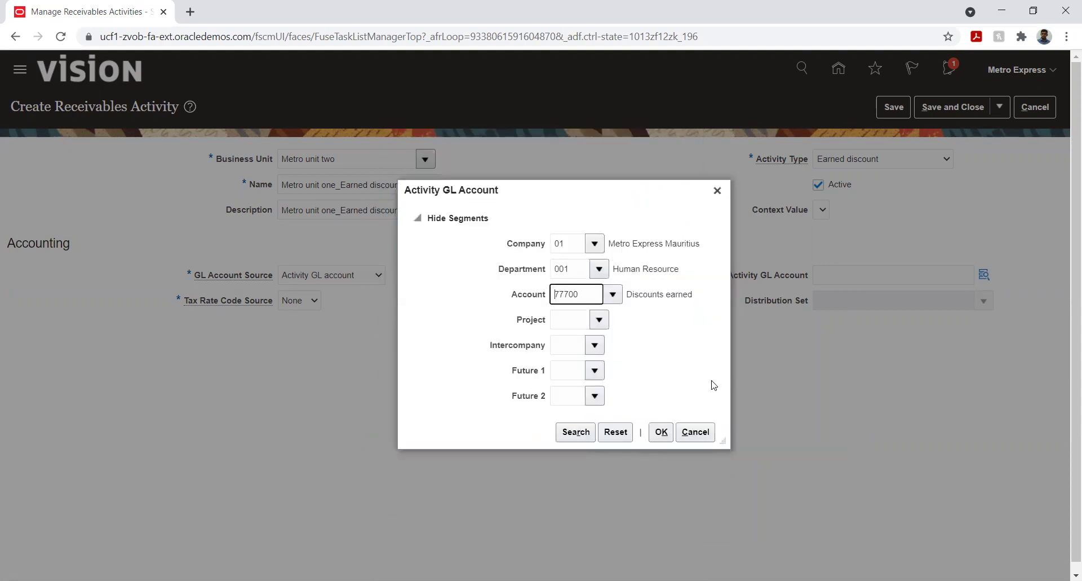
- Complete the GL account with project 01 Rose-Hill to Curepipe, intercompany 01 and 00 for Future 1 and Future 2, and save and close the activity
left_click(599, 319)
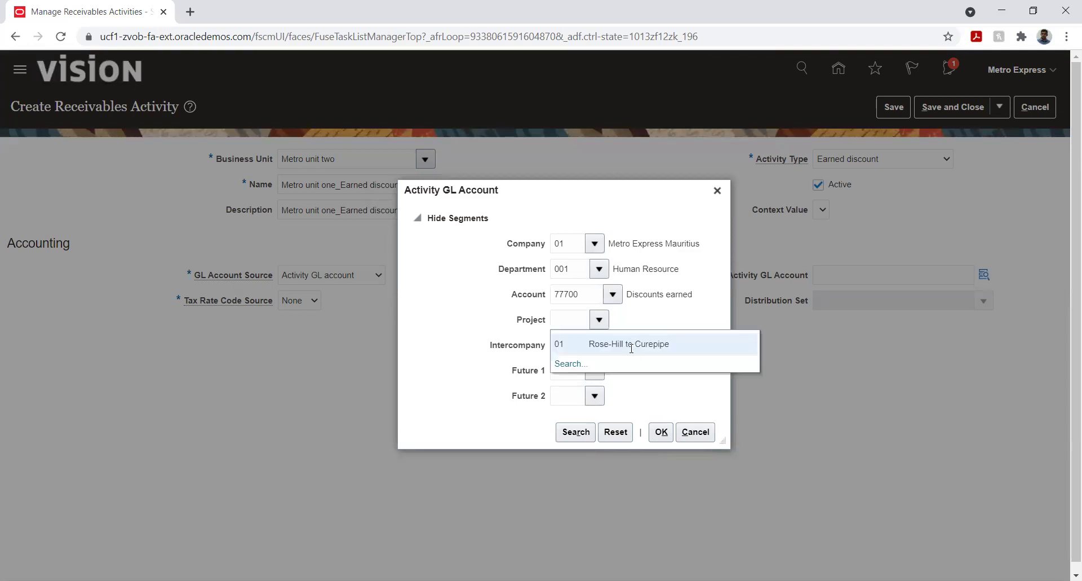
left_click(630, 345)
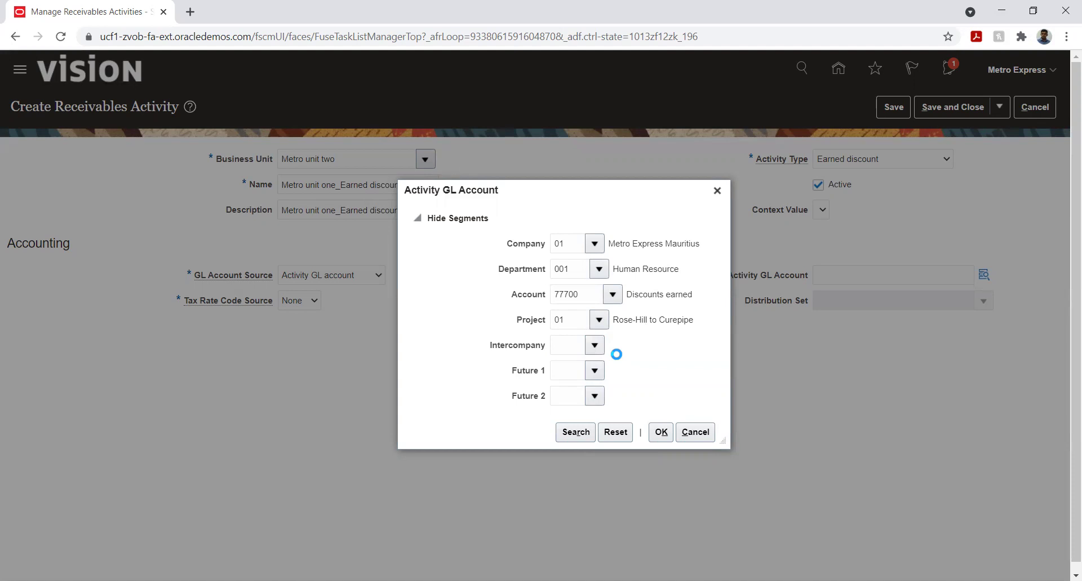
type("01")
left_click(595, 372)
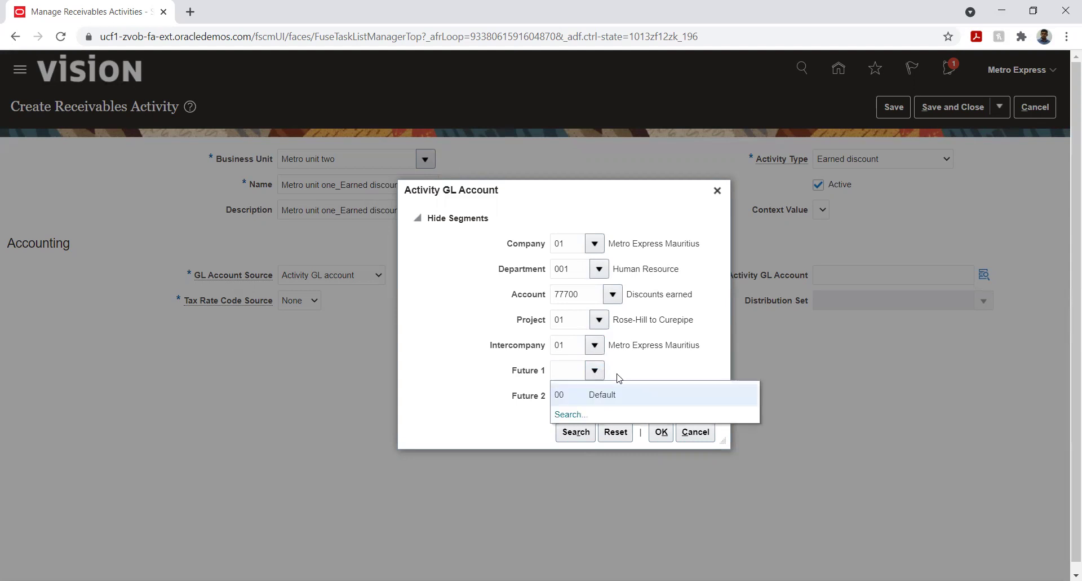
left_click(613, 393)
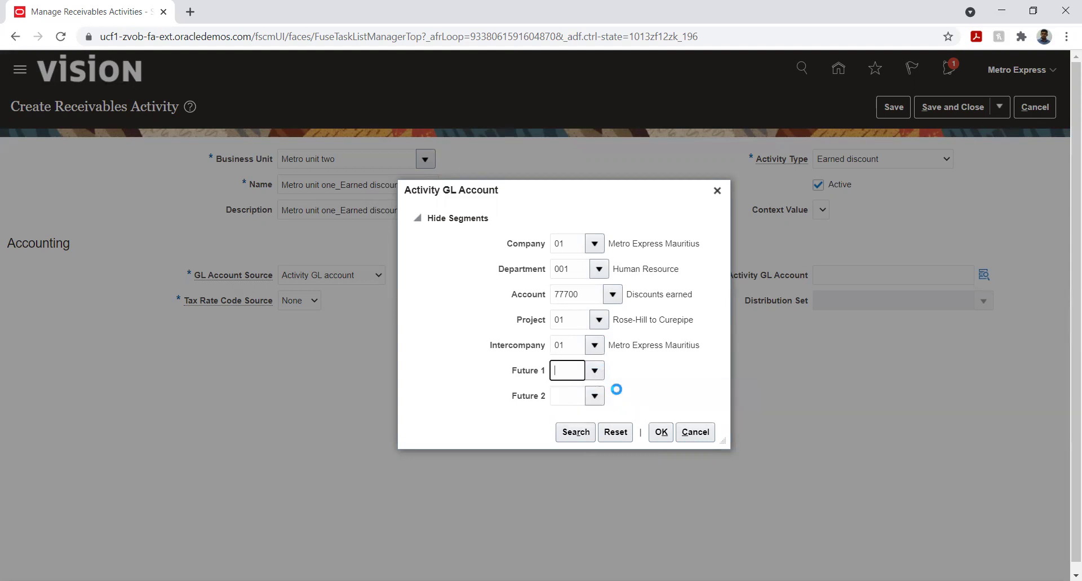
left_click(594, 395)
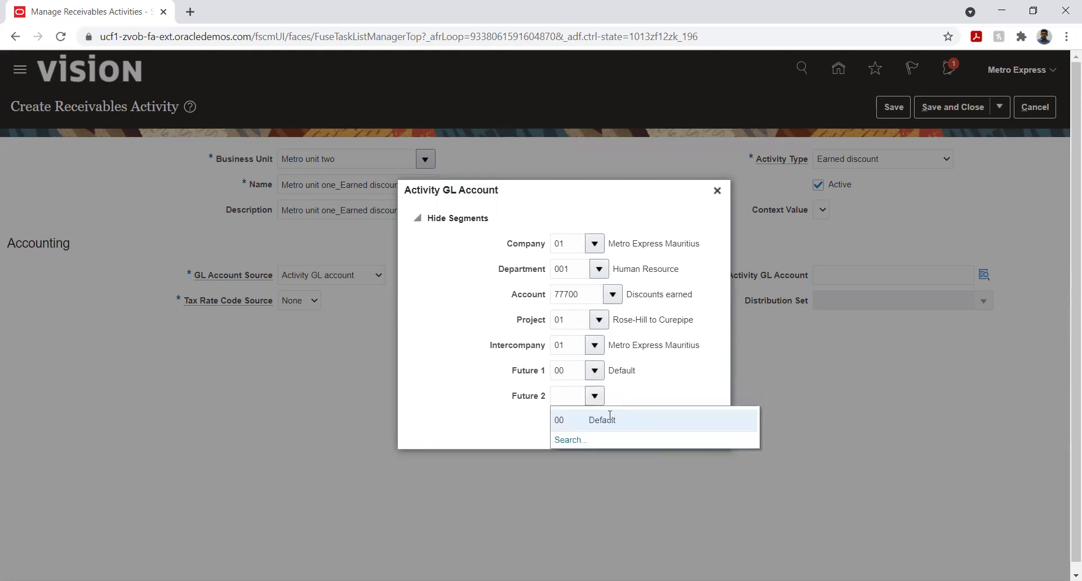
left_click(609, 415)
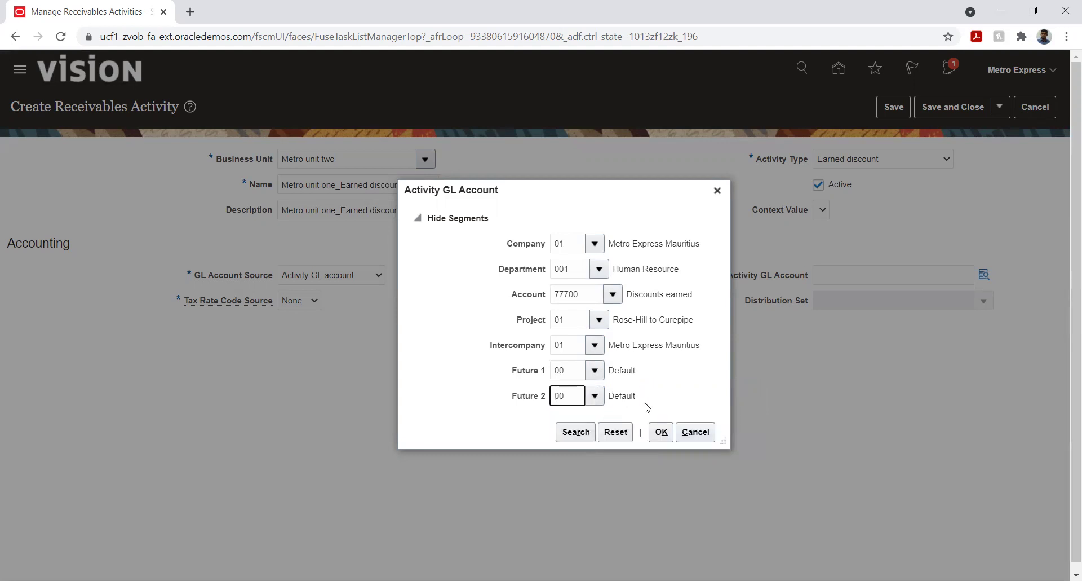
left_click(661, 431)
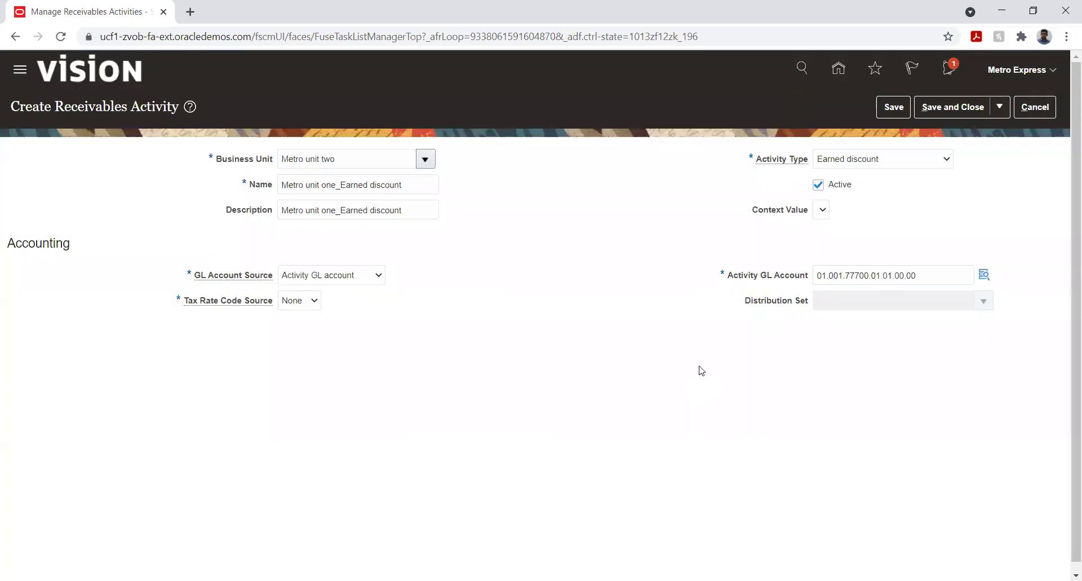
left_click(889, 110)
left_click(939, 110)
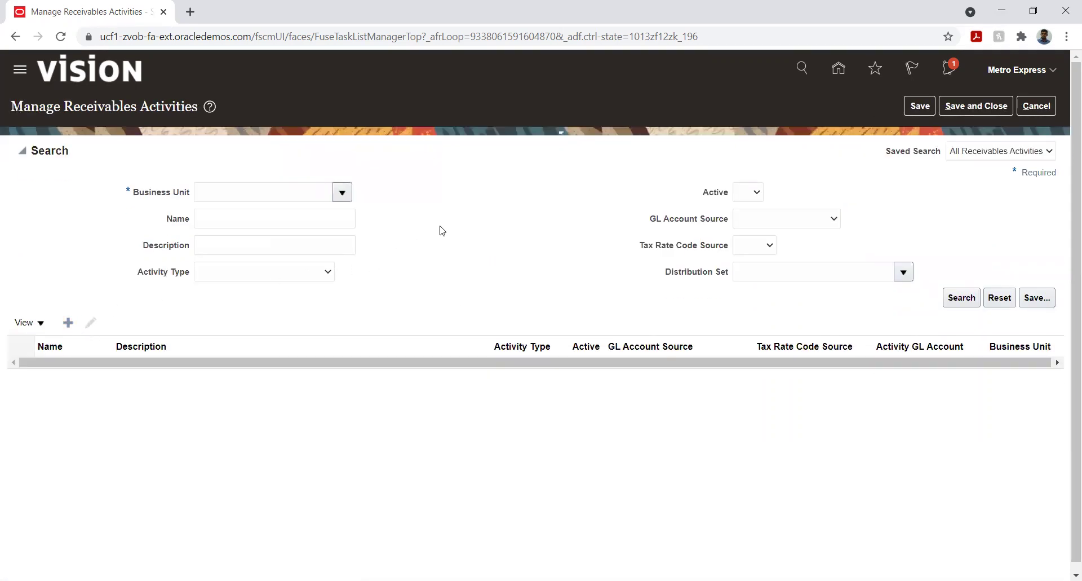
- In a new receivables activity, set the business unit to Metro unit two and the name to Metro unit one_Unearned_Discount
left_click(375, 156)
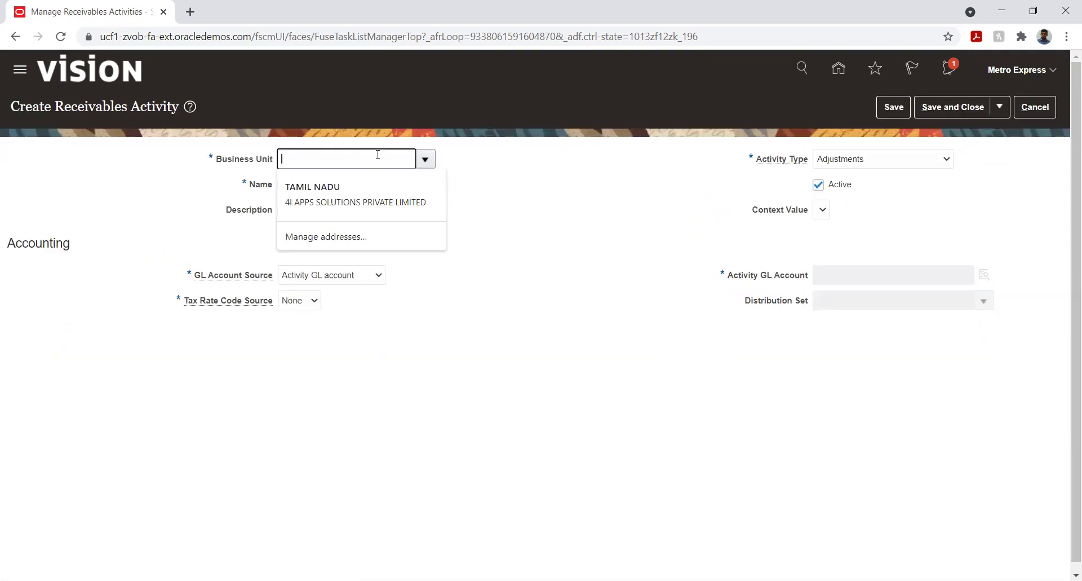
type("Met")
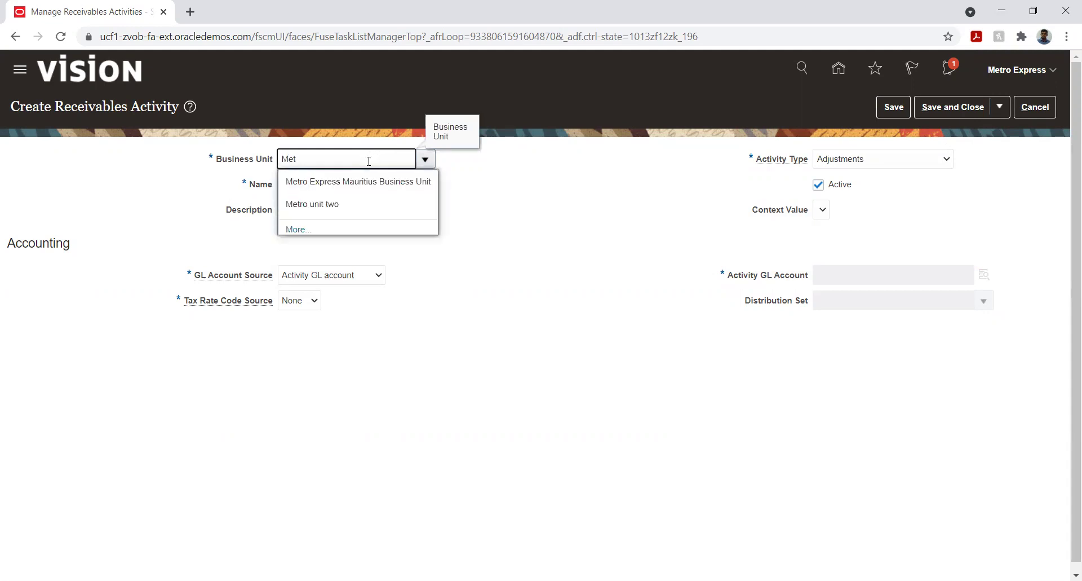
left_click(342, 203)
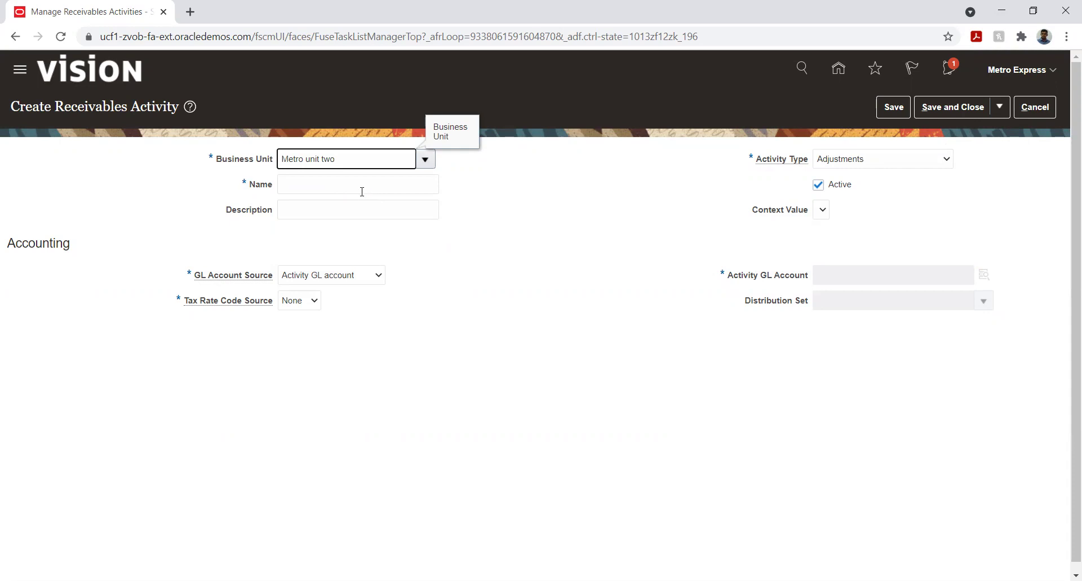
left_click(350, 182)
type("Metro unit one_Unearned_Discount")
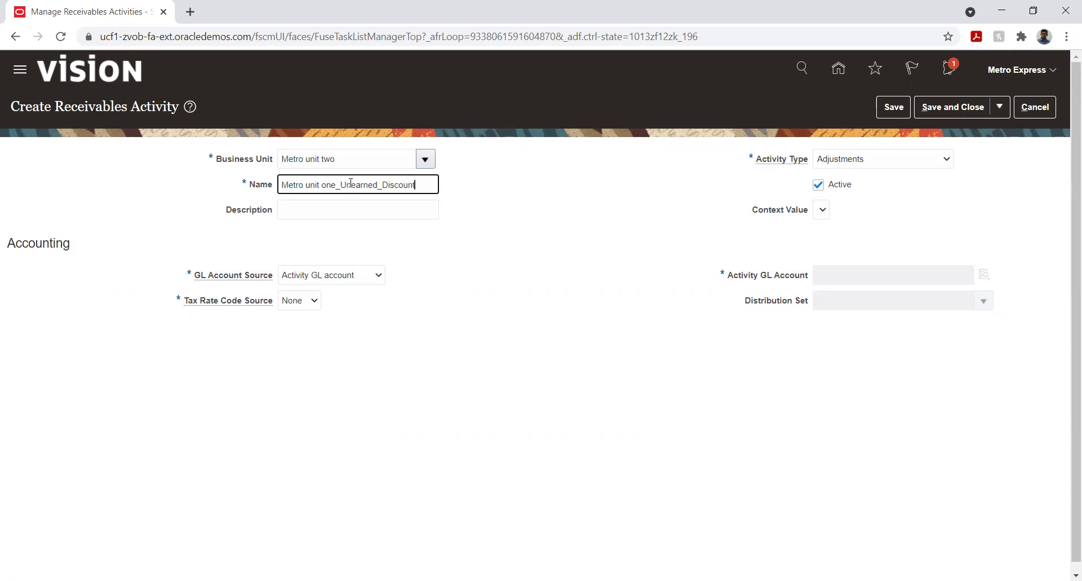
- Copy the activity name into the description and set the activity type to Unearned discount
double_click(352, 183)
key("ctrl+a")
key("ctrl+c")
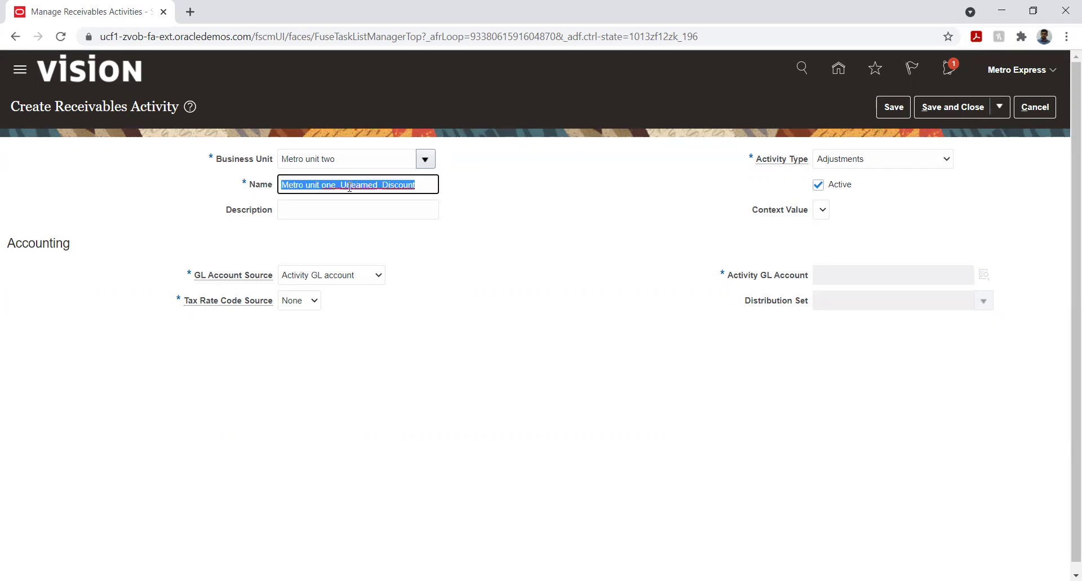
key("Tab")
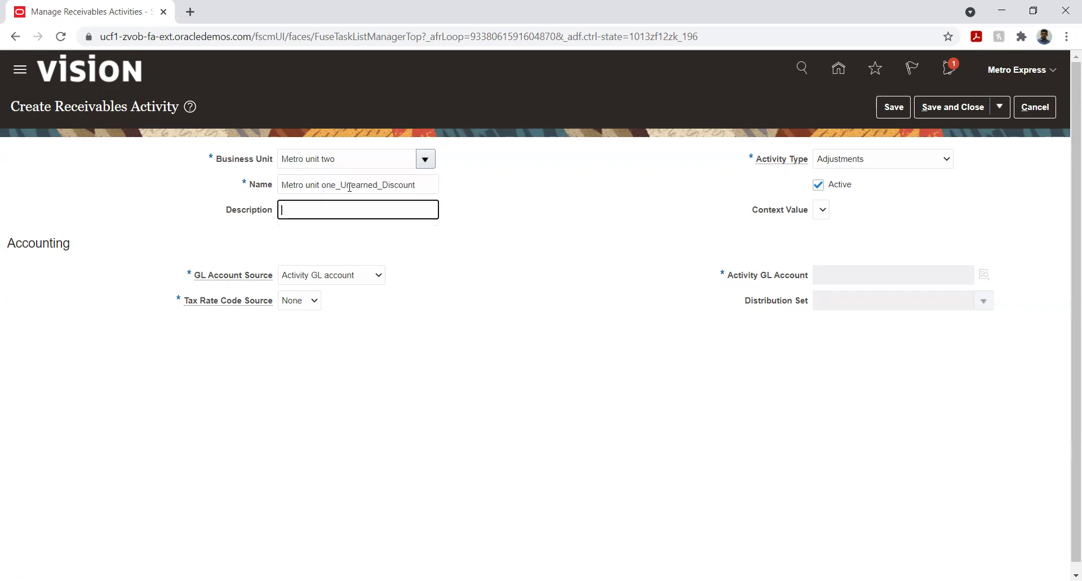
key("ctrl+v")
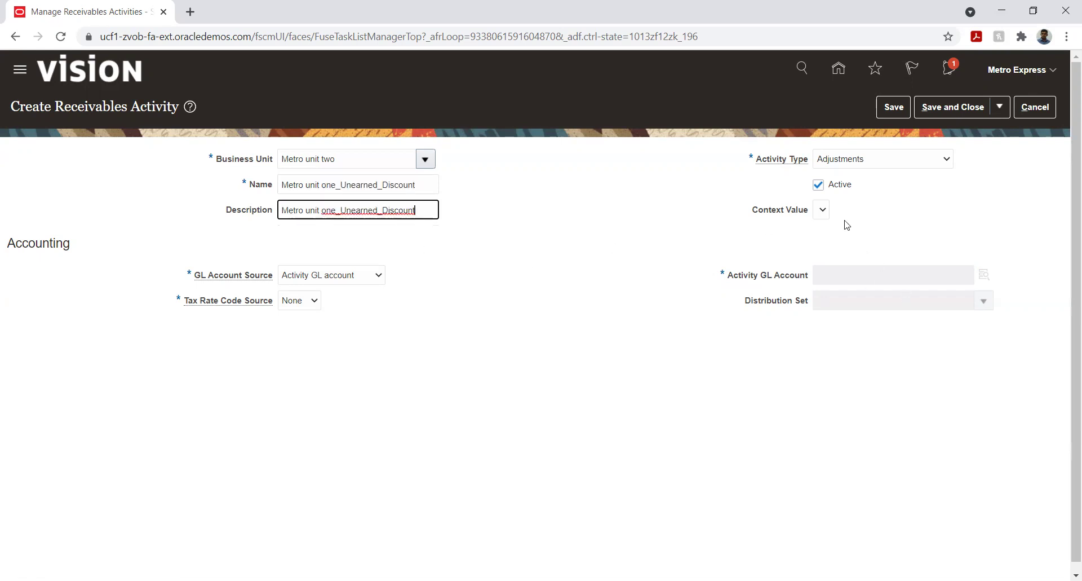
left_click(855, 158)
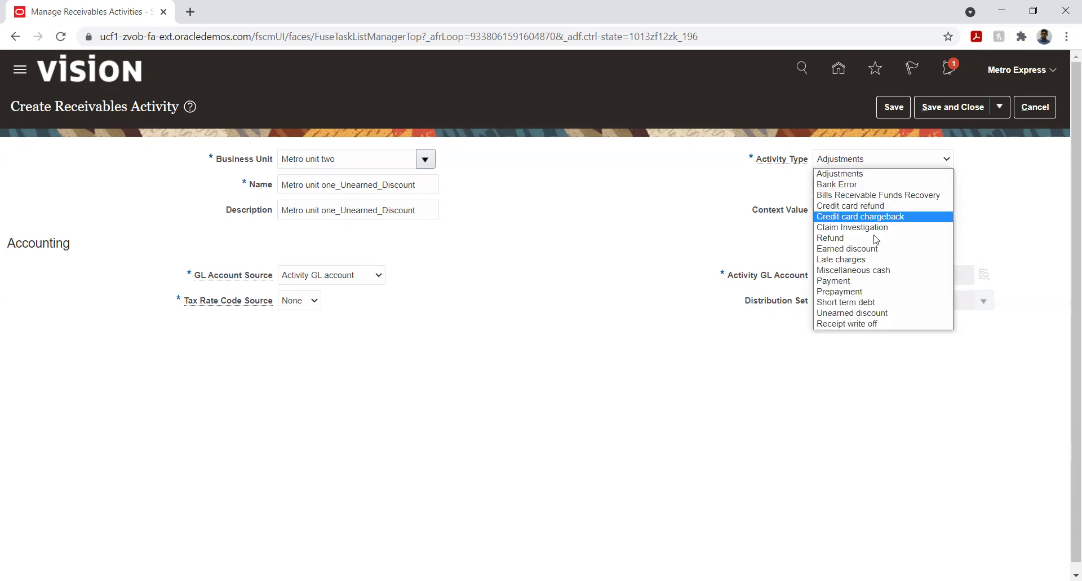
left_click(874, 313)
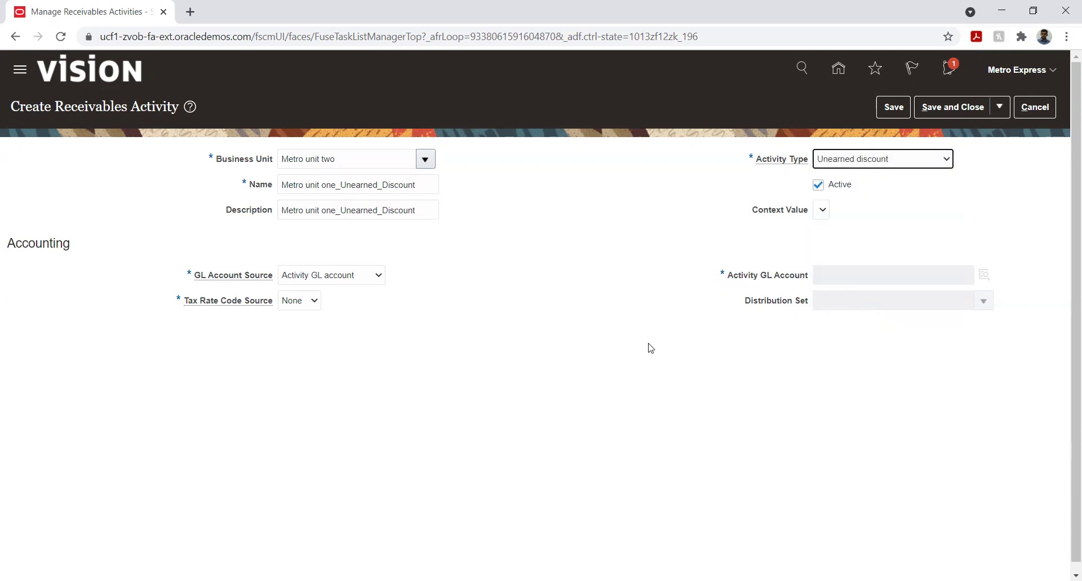
key("Tab")
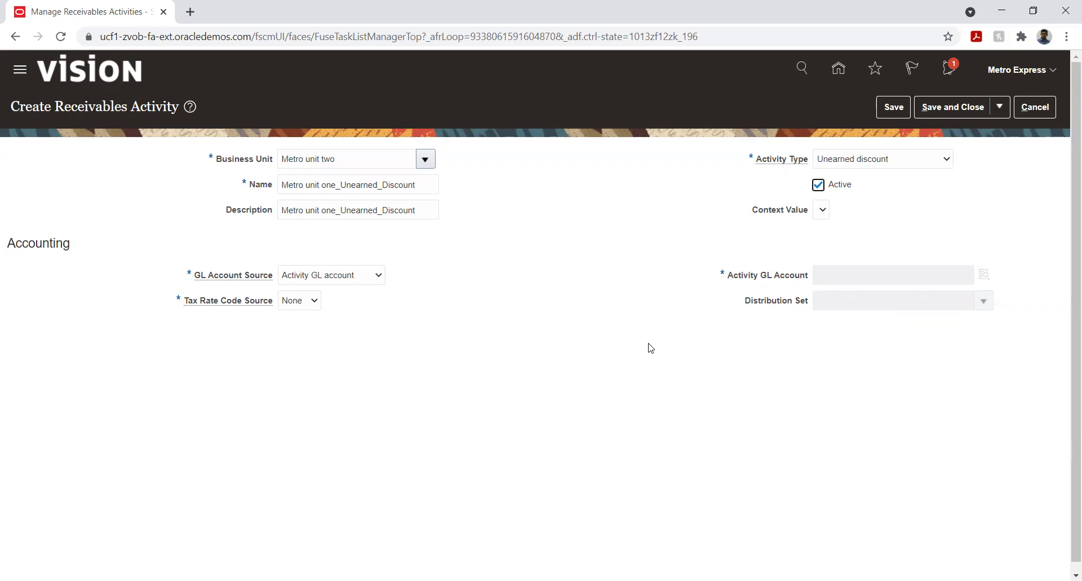
key("Tab")
key("Tab")
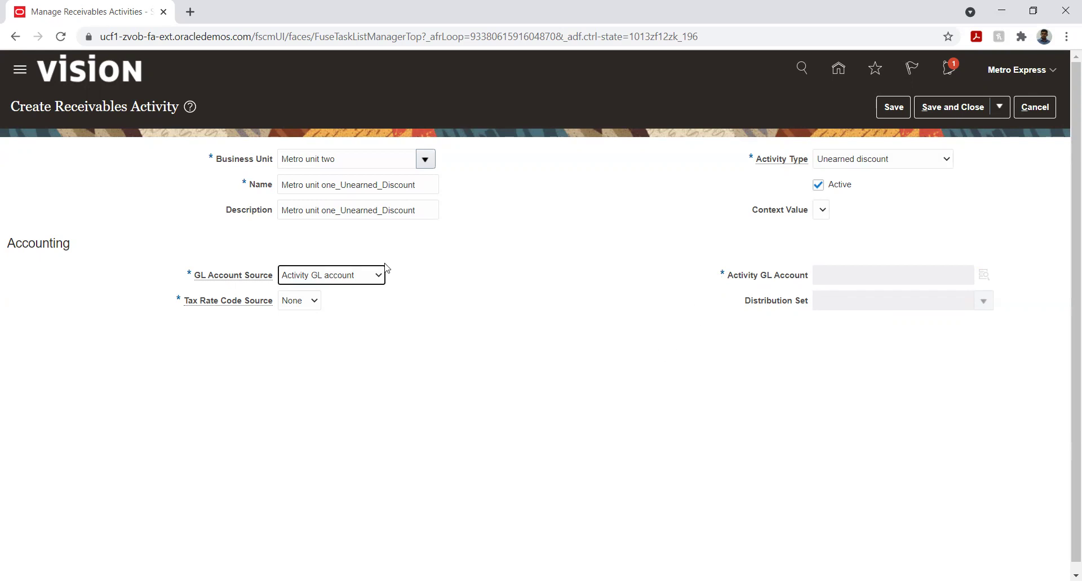
- Switch the GL account source to Revenue on invoice and back, the tax rate code source to Activity and back to None, and cancel the activity
left_click(320, 275)
left_click(319, 300)
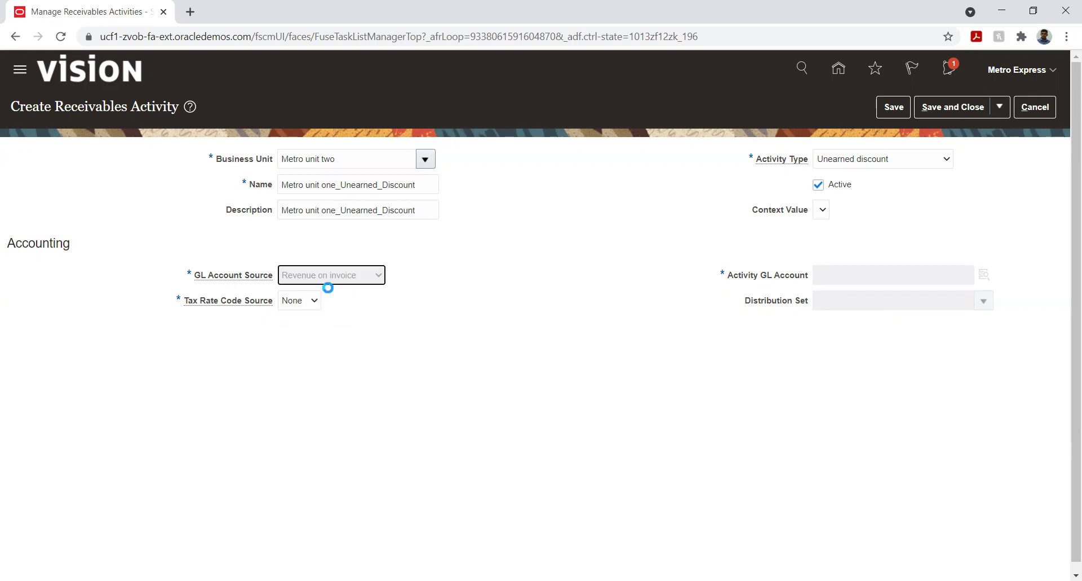
left_click(357, 279)
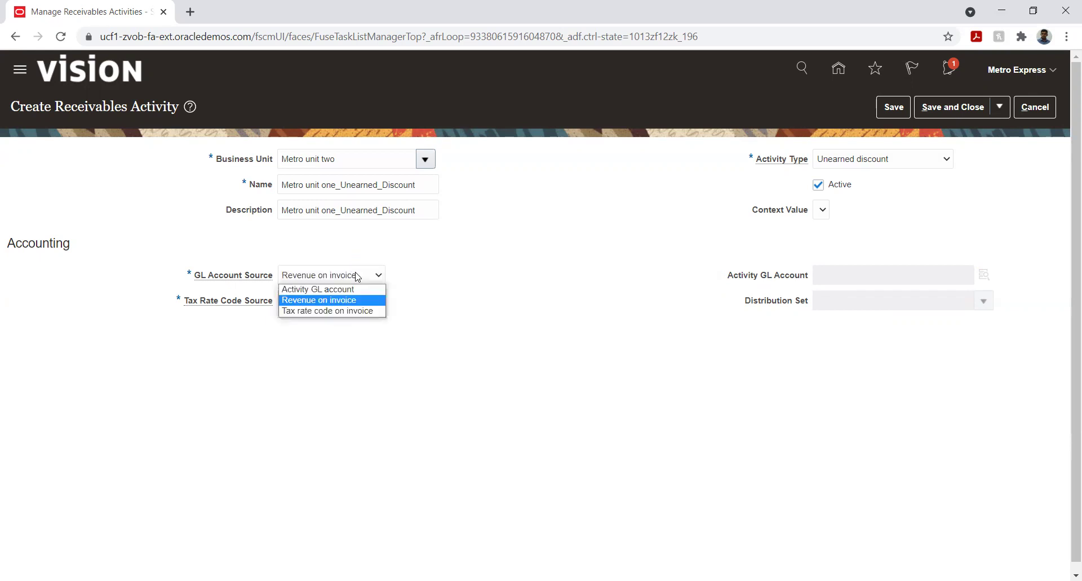
left_click(353, 289)
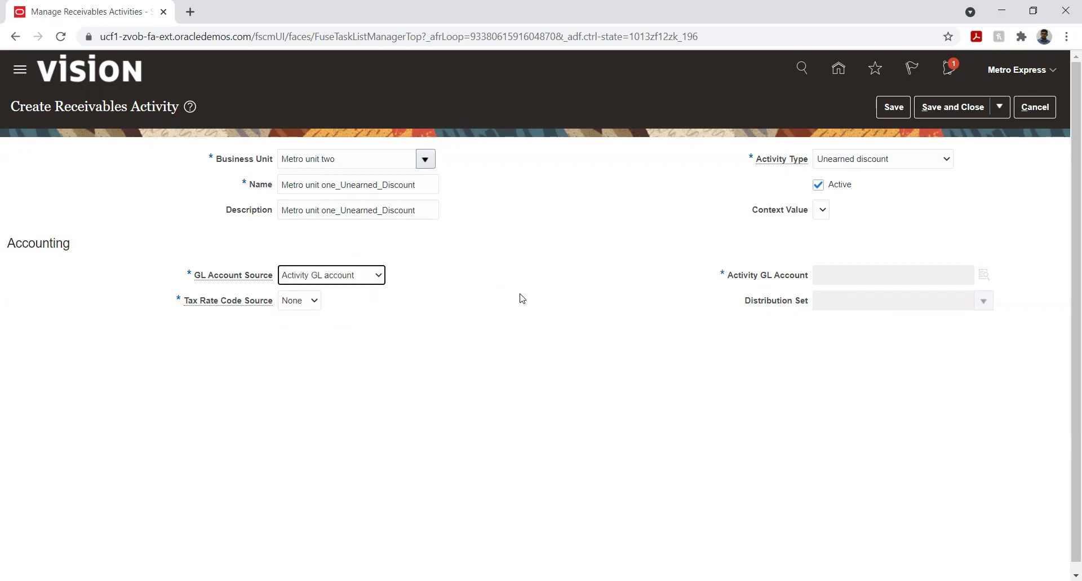
left_click(311, 302)
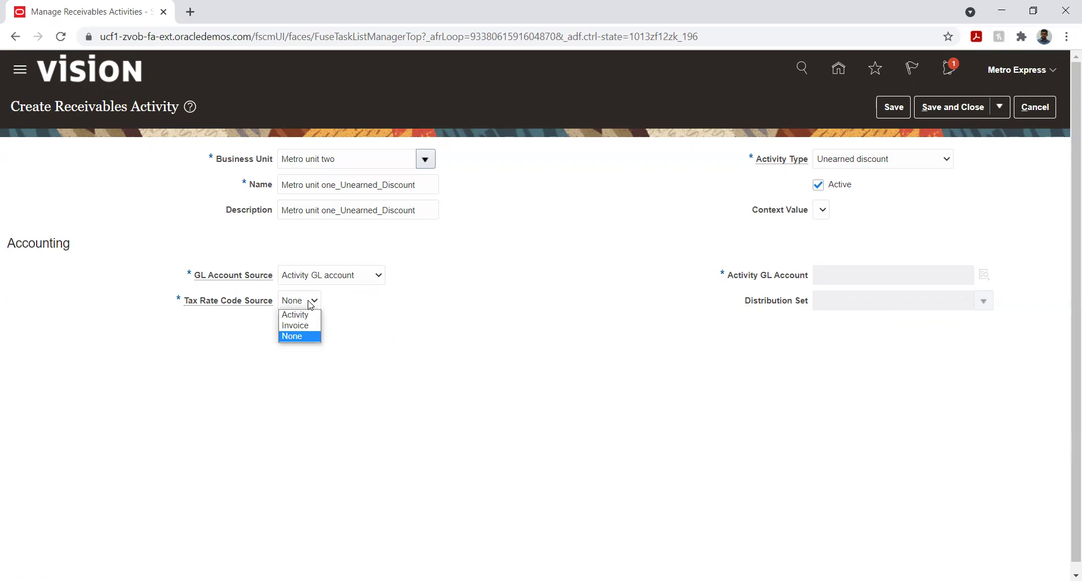
left_click(300, 314)
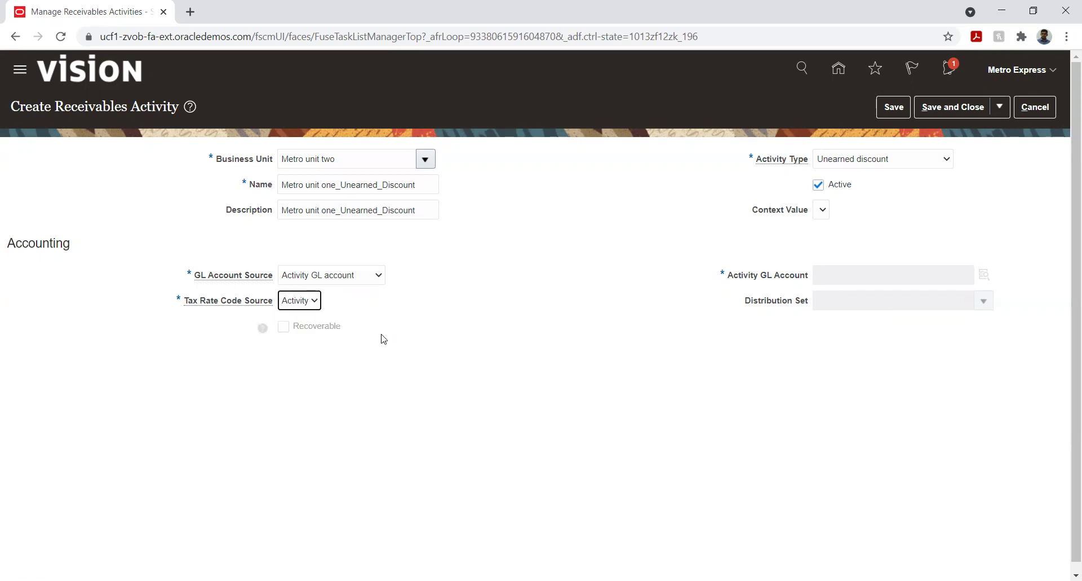
left_click(305, 303)
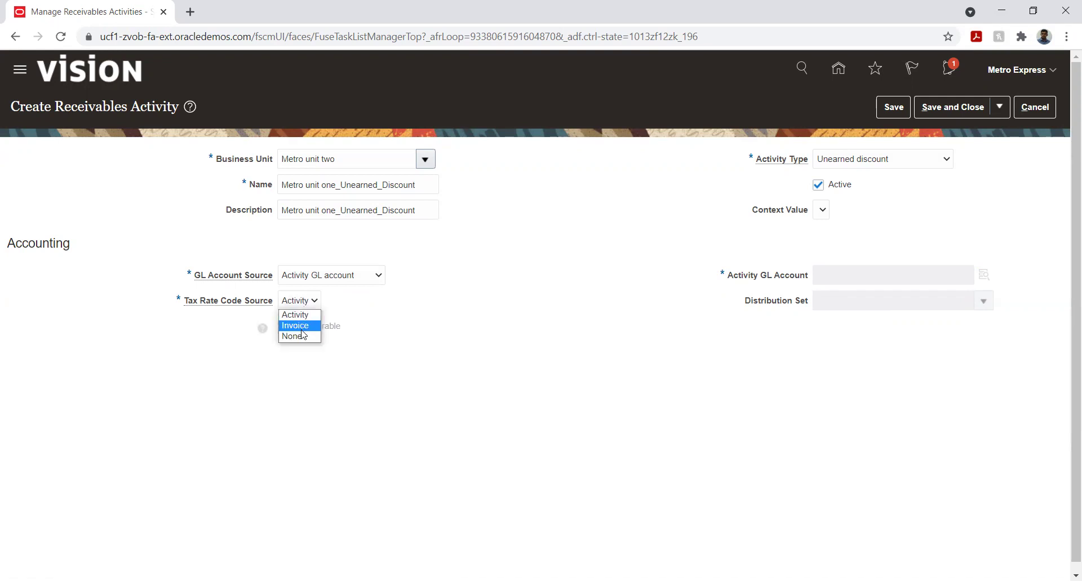
left_click(303, 337)
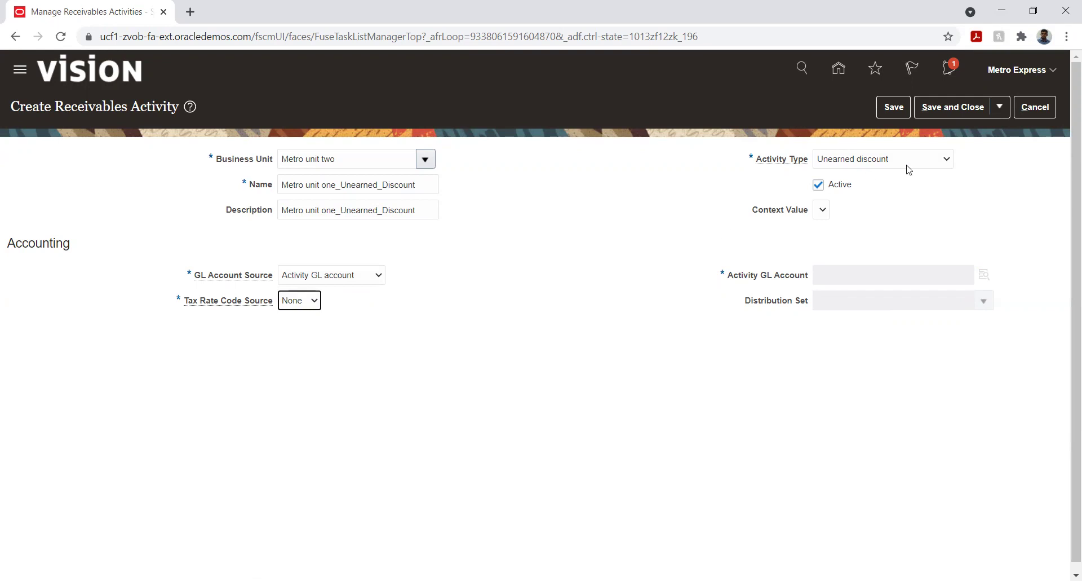
left_click(1034, 107)
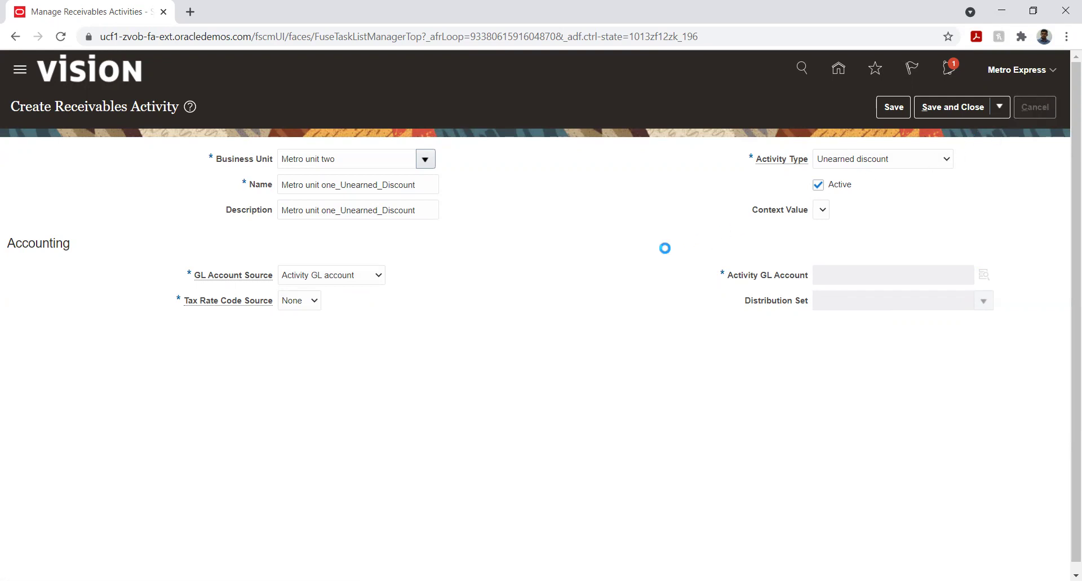
- Start a new receivables activity and set its activity type to Unearned discount
left_click(67, 322)
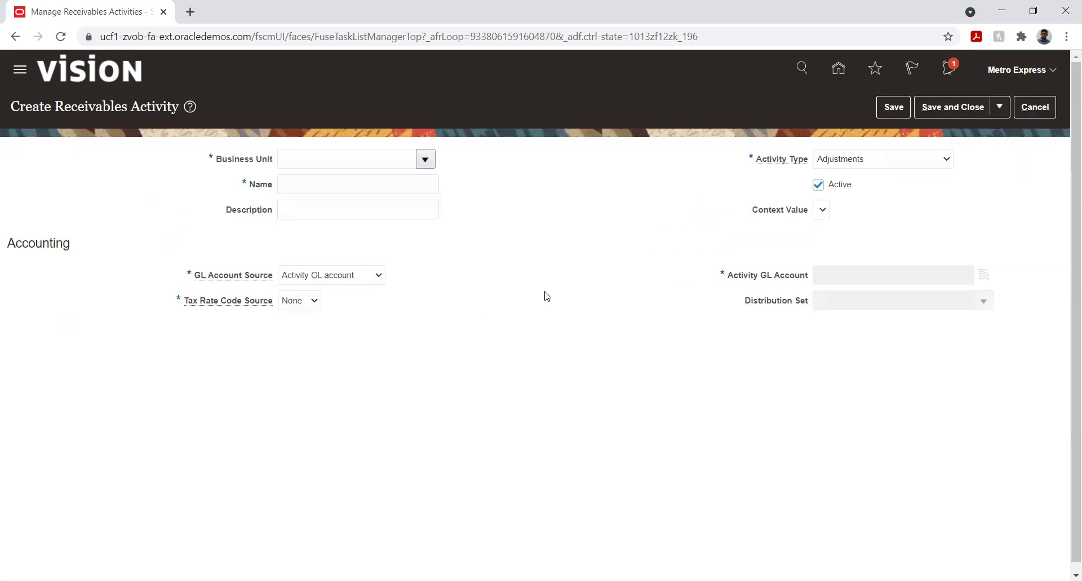
left_click(861, 160)
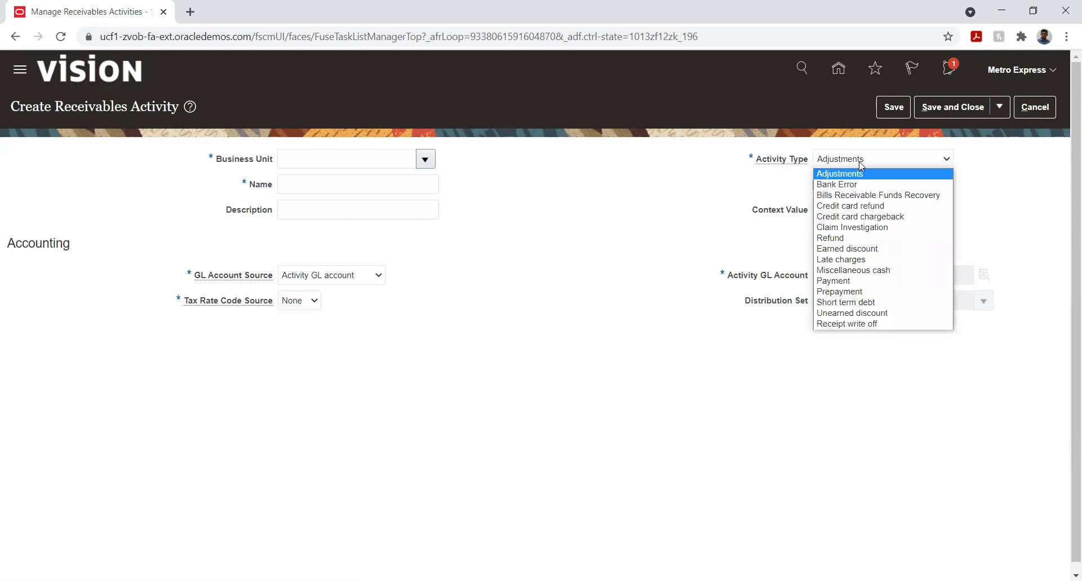
left_click(831, 312)
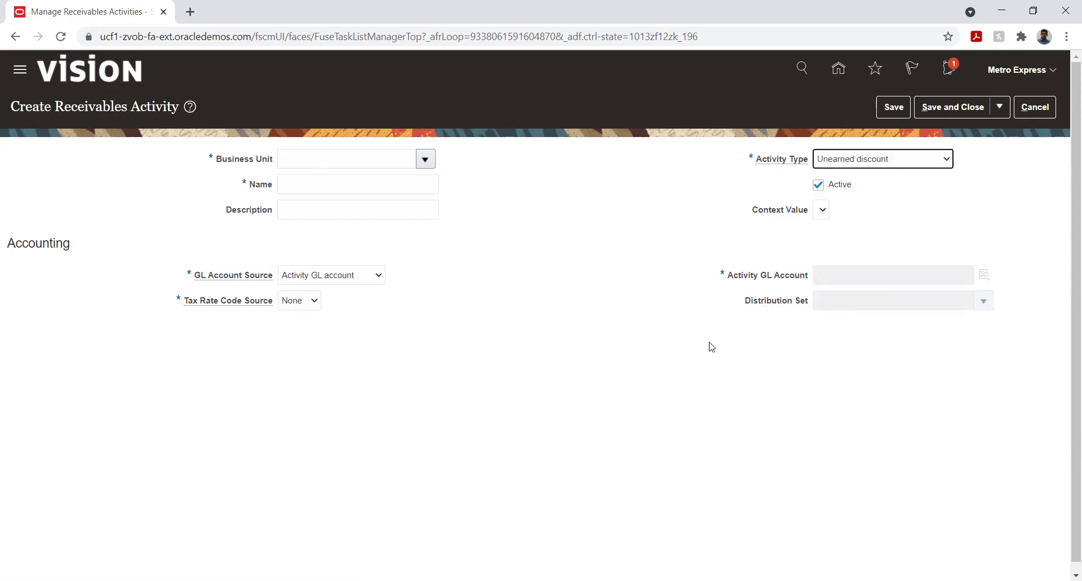
left_click(837, 278)
- Switch the GL account source to Tax rate code on invoice, to Revenue on invoice, and back to Activity GL account
left_click(317, 276)
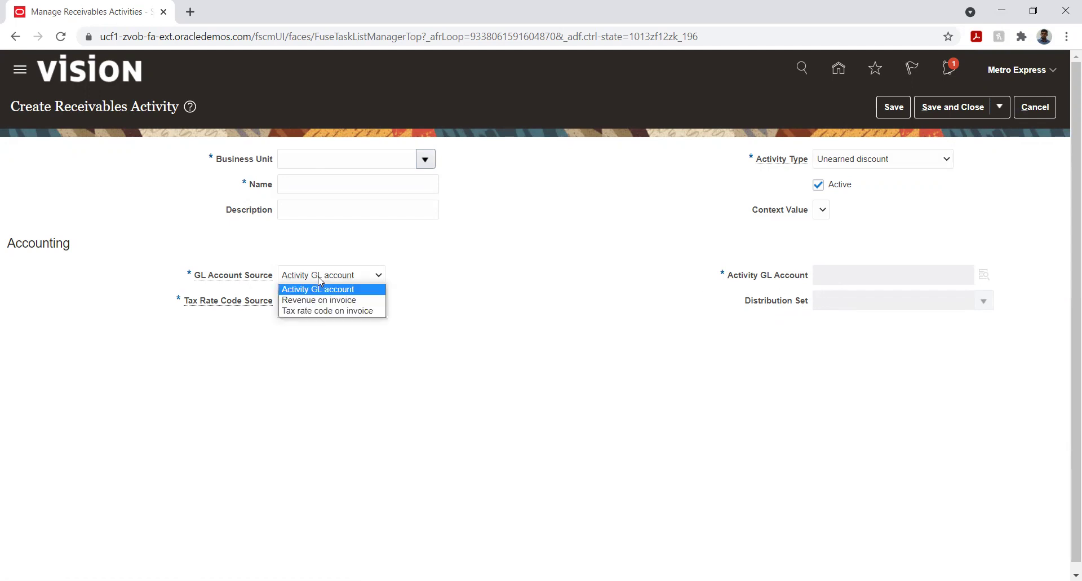
left_click(326, 309)
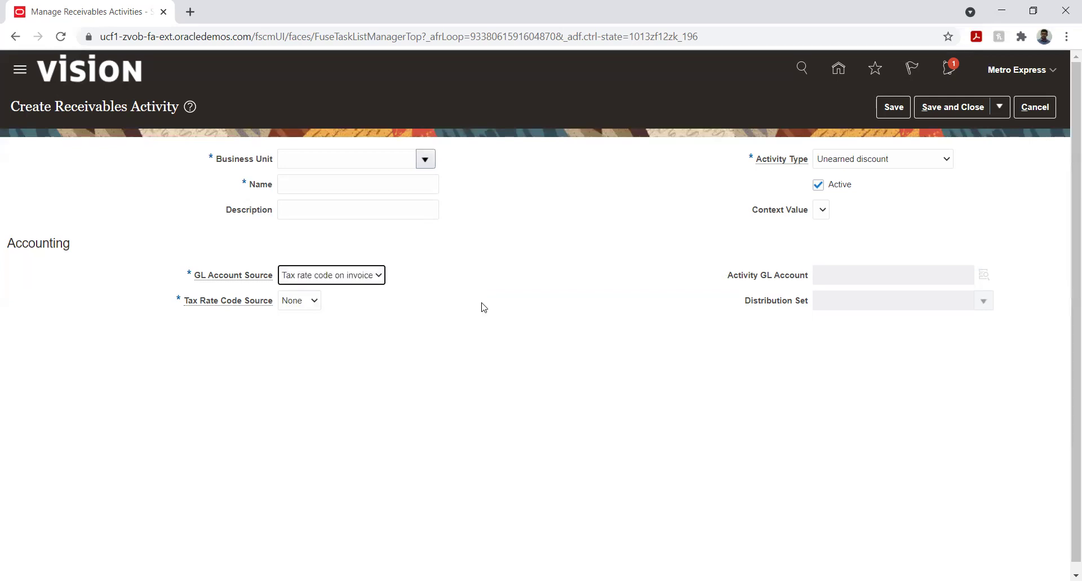
left_click(365, 274)
left_click(350, 302)
left_click(356, 275)
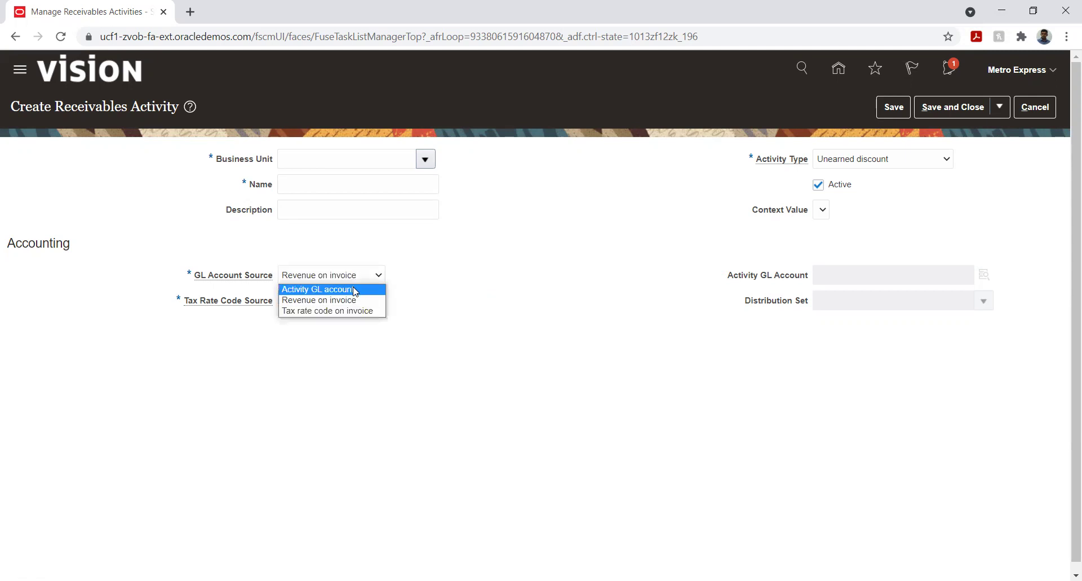
left_click(356, 288)
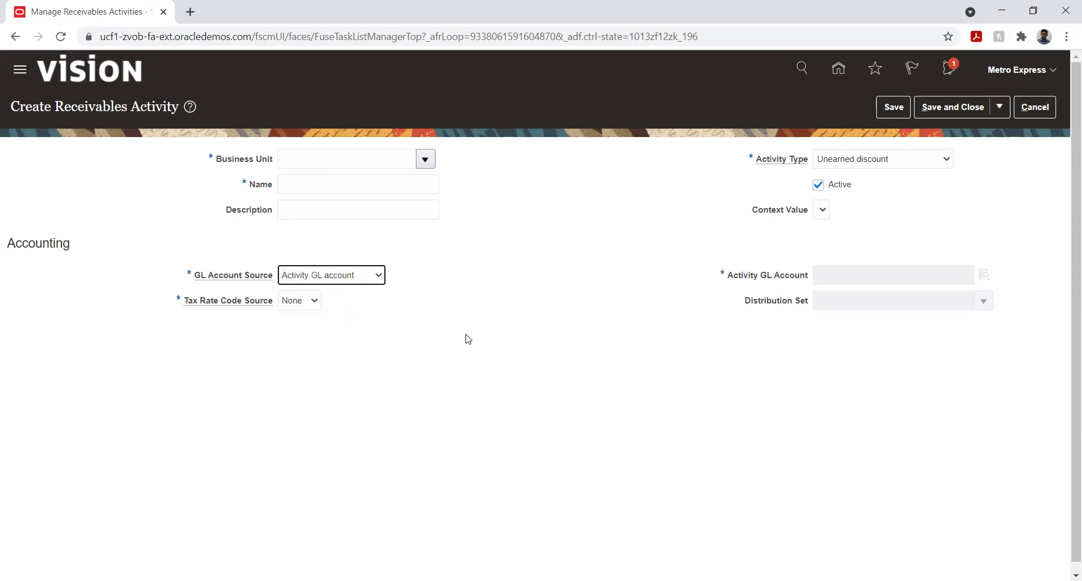
left_click(360, 278)
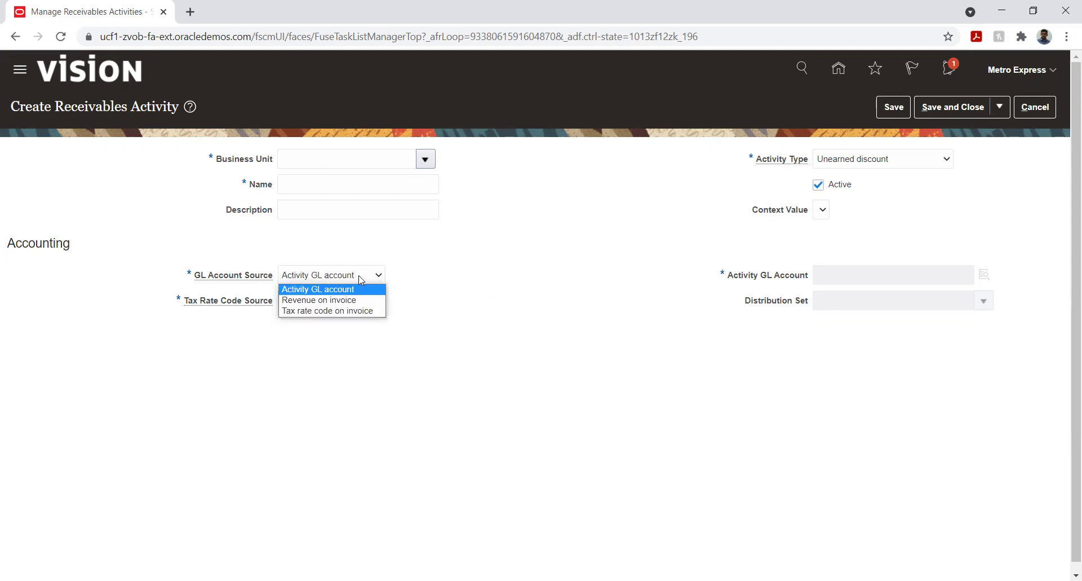
left_click(500, 269)
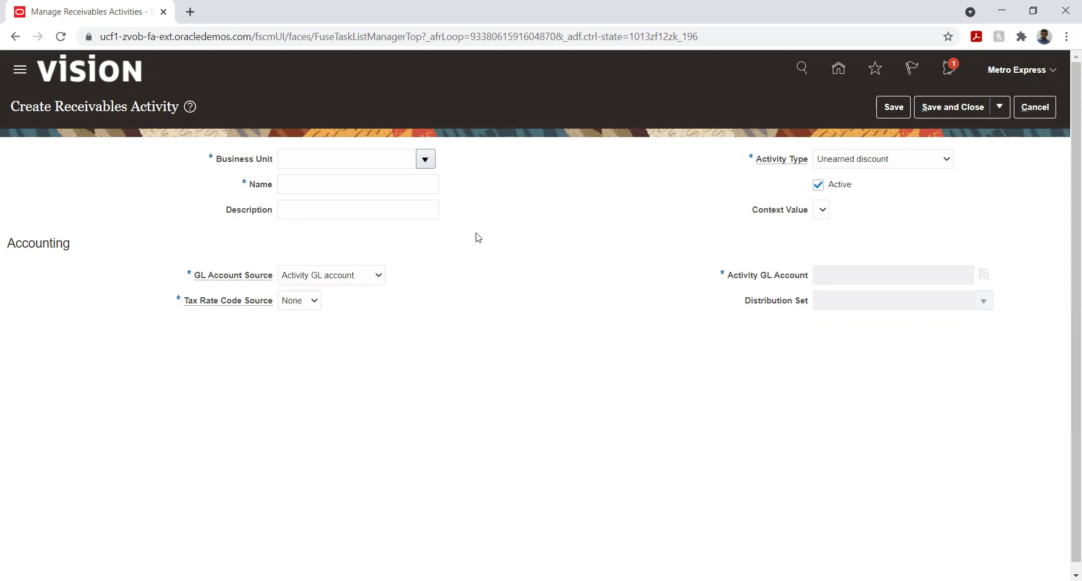
- Set the business unit to Metro unit two and name the activity Metro unit one_Unearned discount
left_click(425, 159)
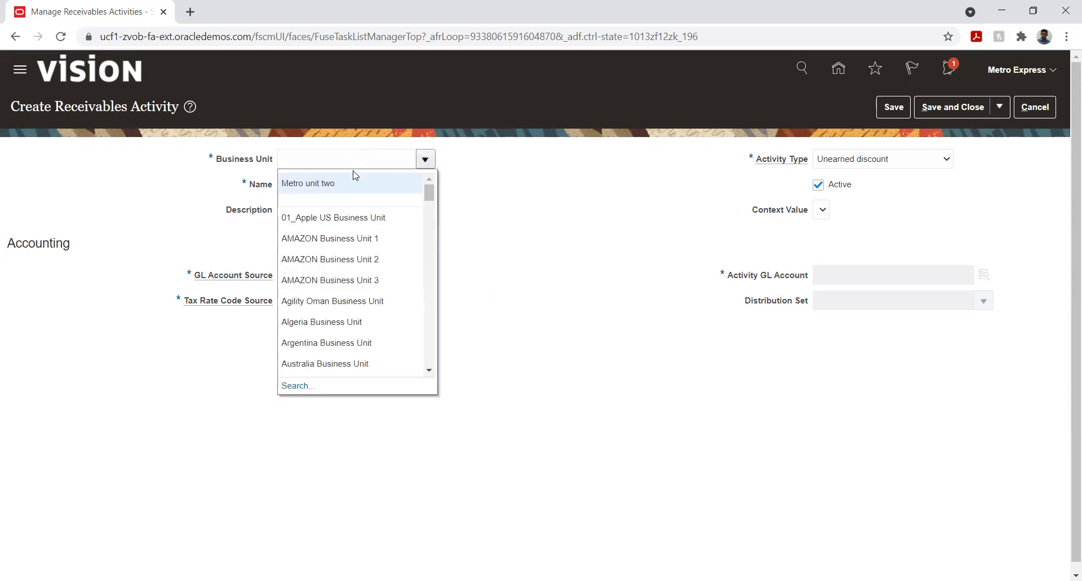
left_click(345, 185)
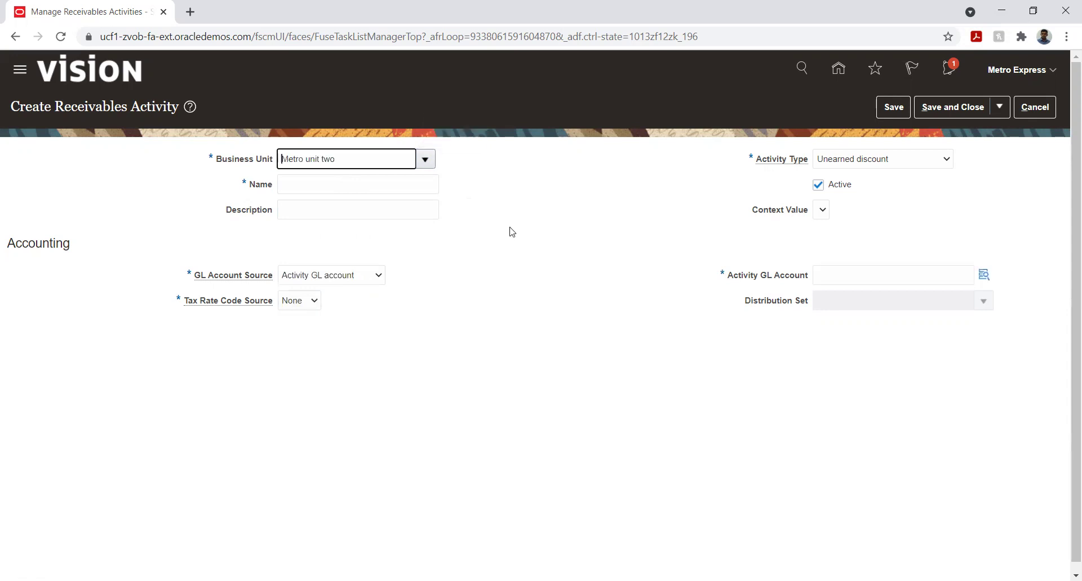
left_click(379, 186)
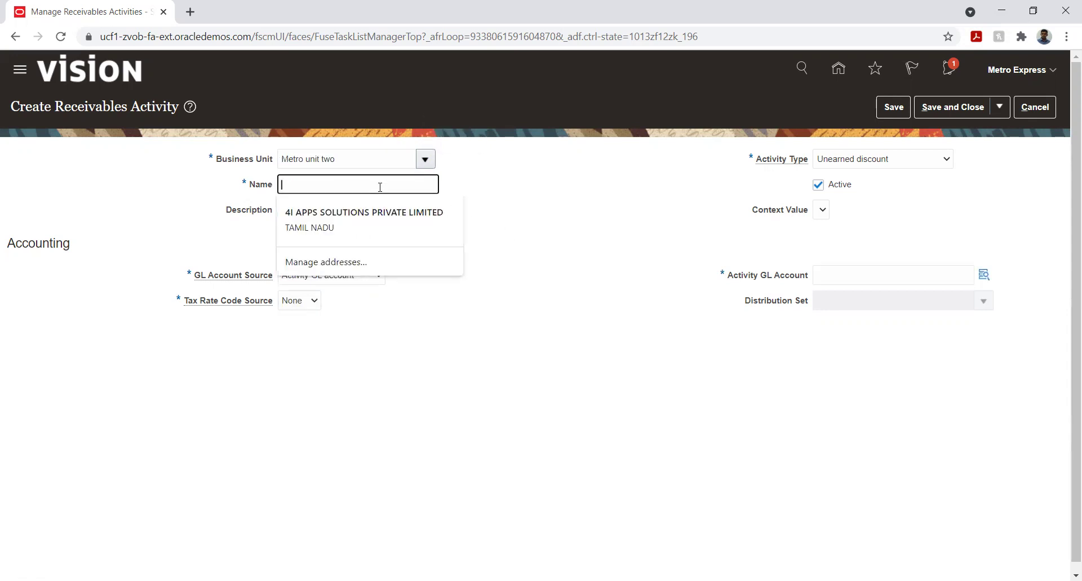
type("Metro unit one_Une")
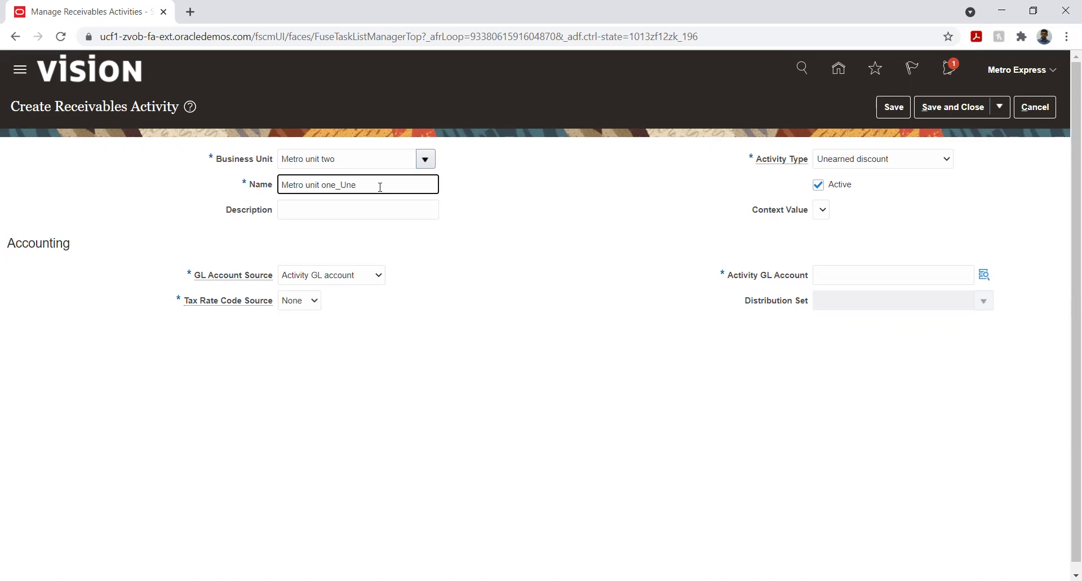
type("d discount")
- Copy the activity name into the description
key("ctrl+a")
key("ctrl+c")
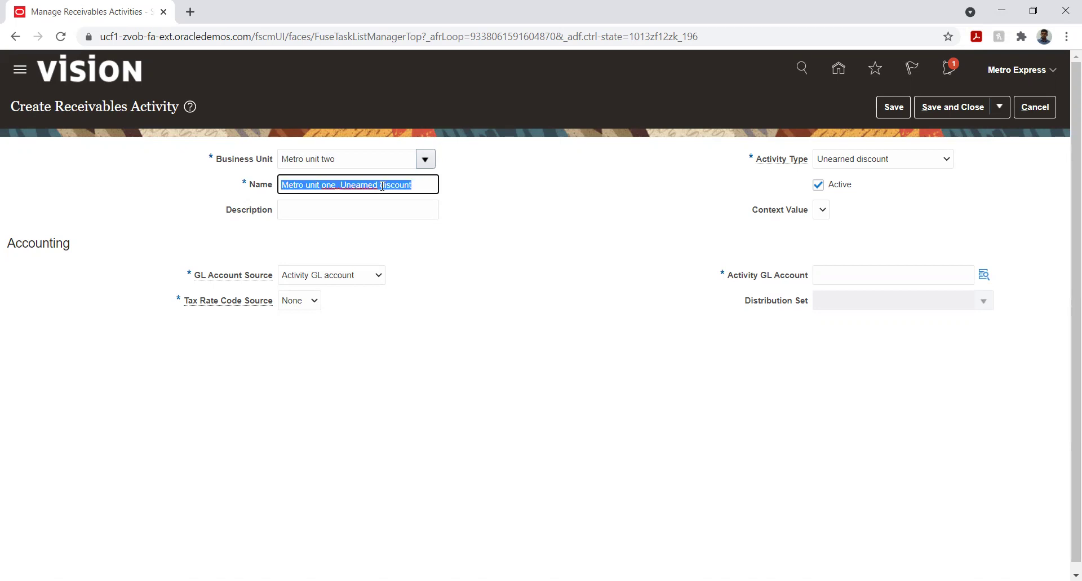
key("Tab")
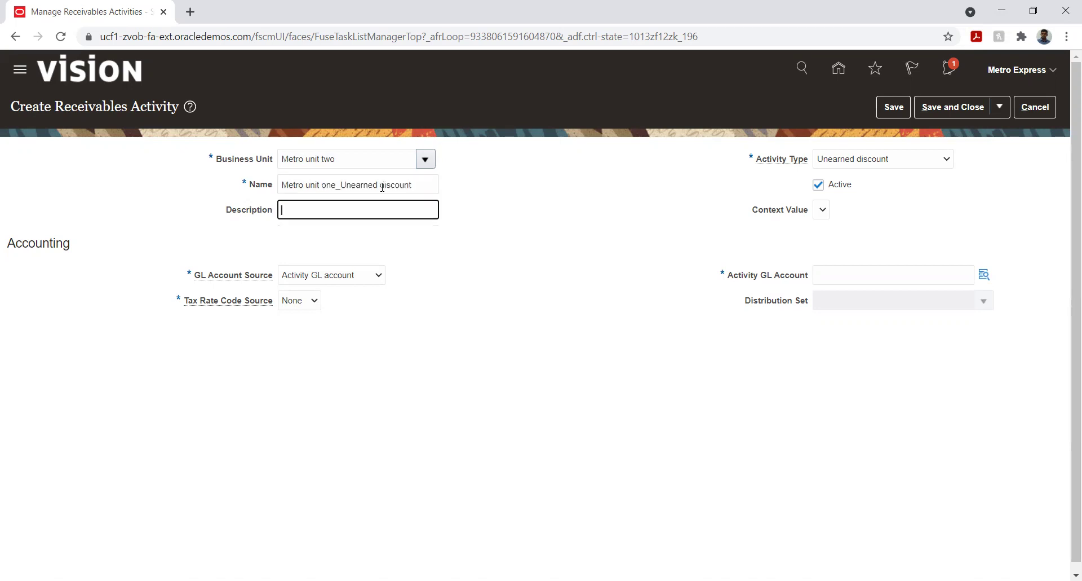
key("ctrl+v")
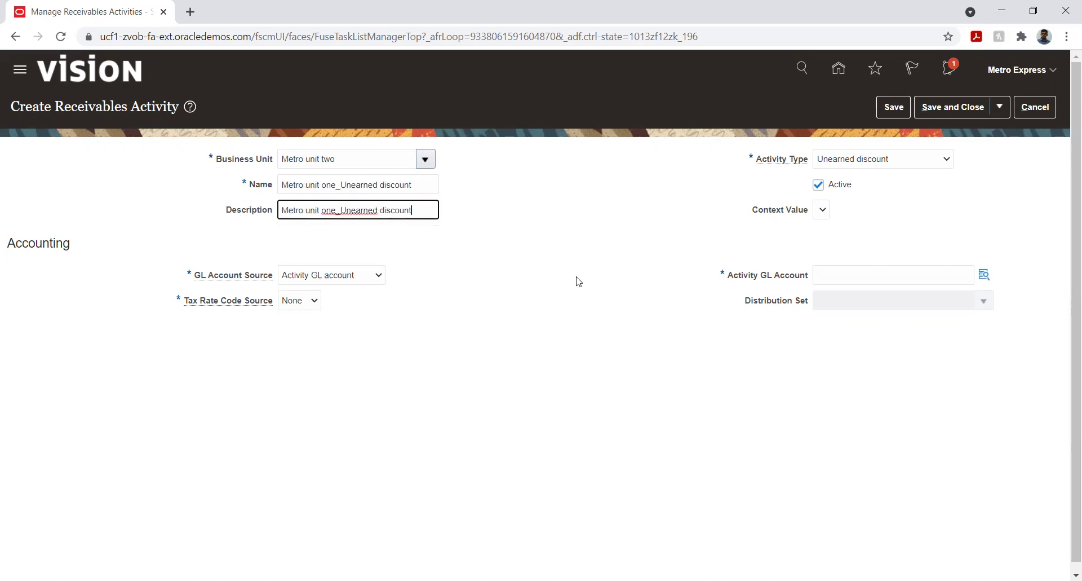
left_click(551, 298)
- In the activity GL account, set the company to 01 Metro Express Mauritius and the department to 001 Human Resource
left_click(984, 274)
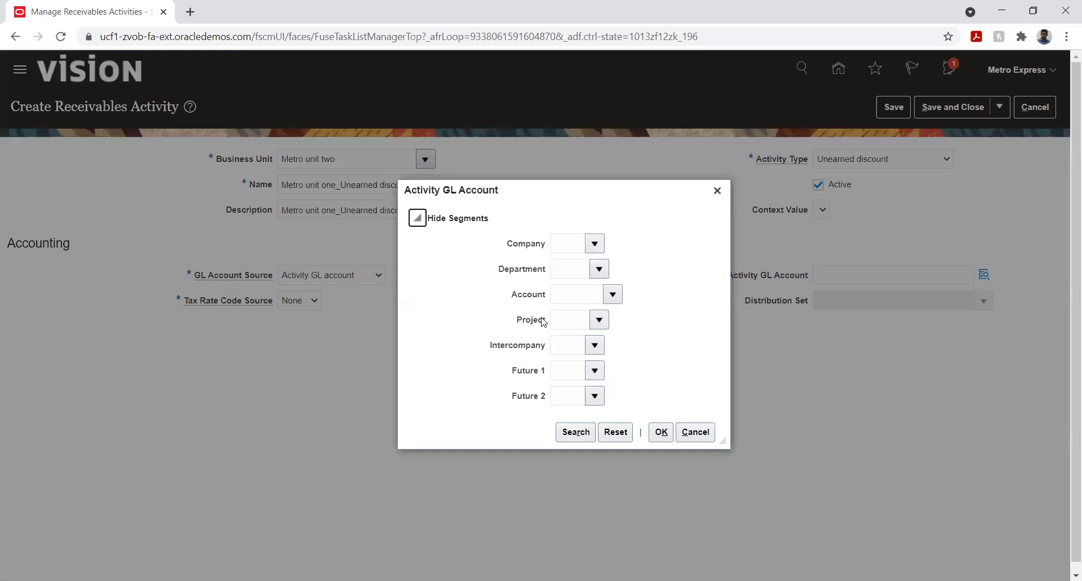
left_click(590, 244)
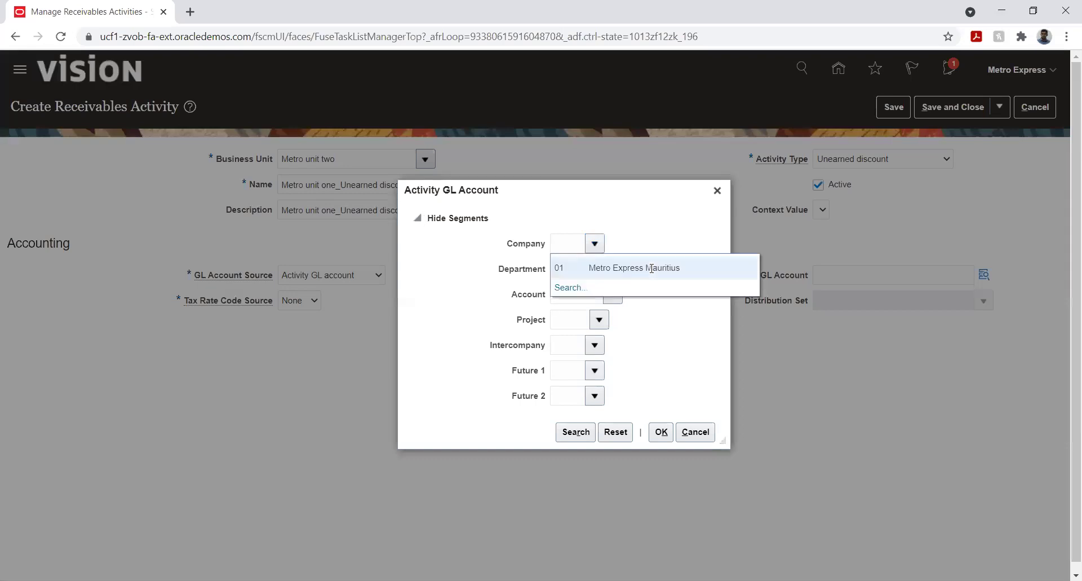
left_click(649, 267)
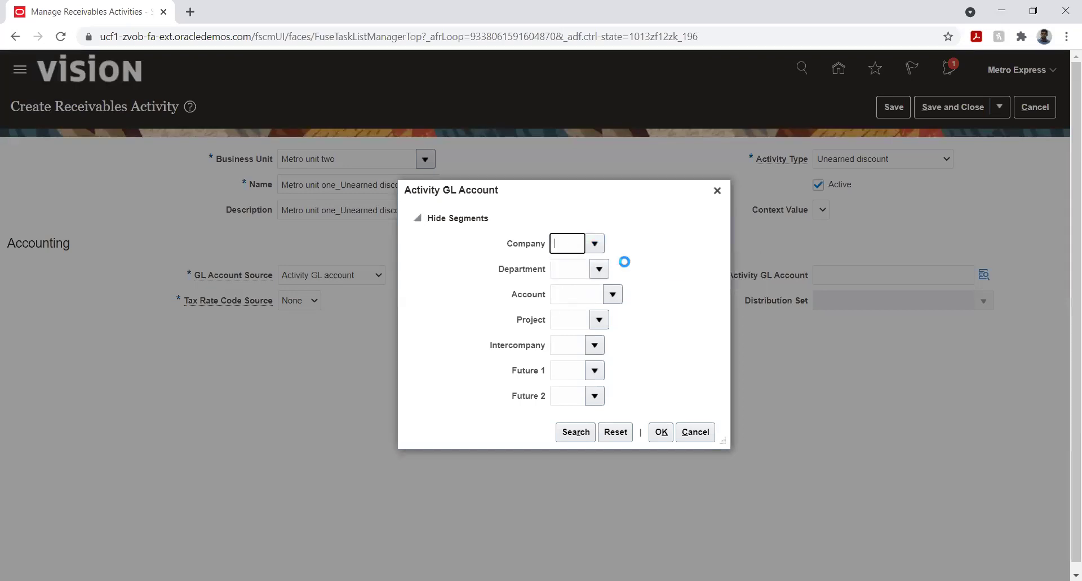
left_click(630, 289)
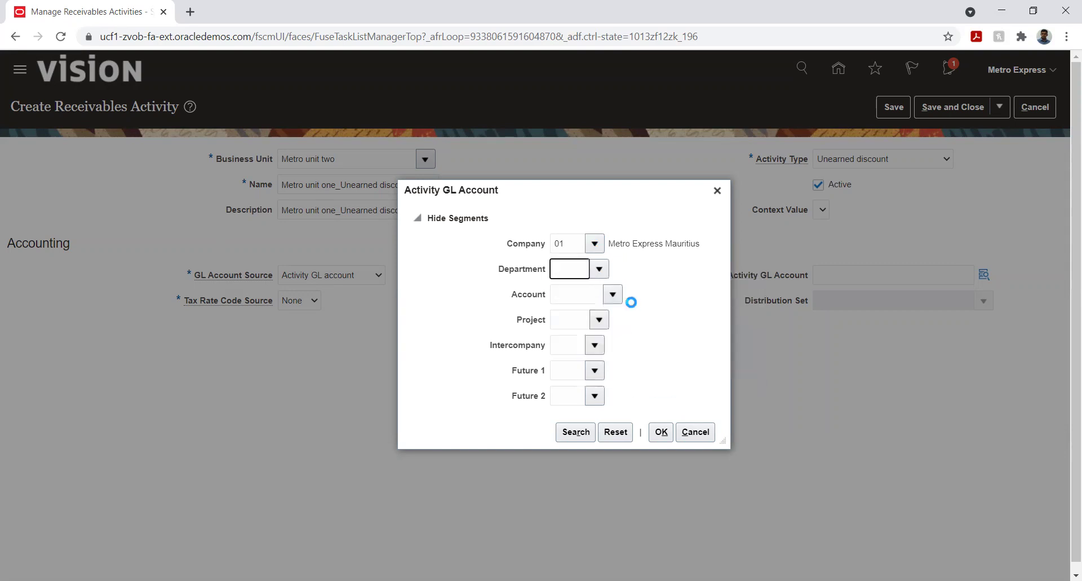
- Search the account values for descriptions matching %unear% and select 77800 Discounts unearned as the account
left_click(616, 297)
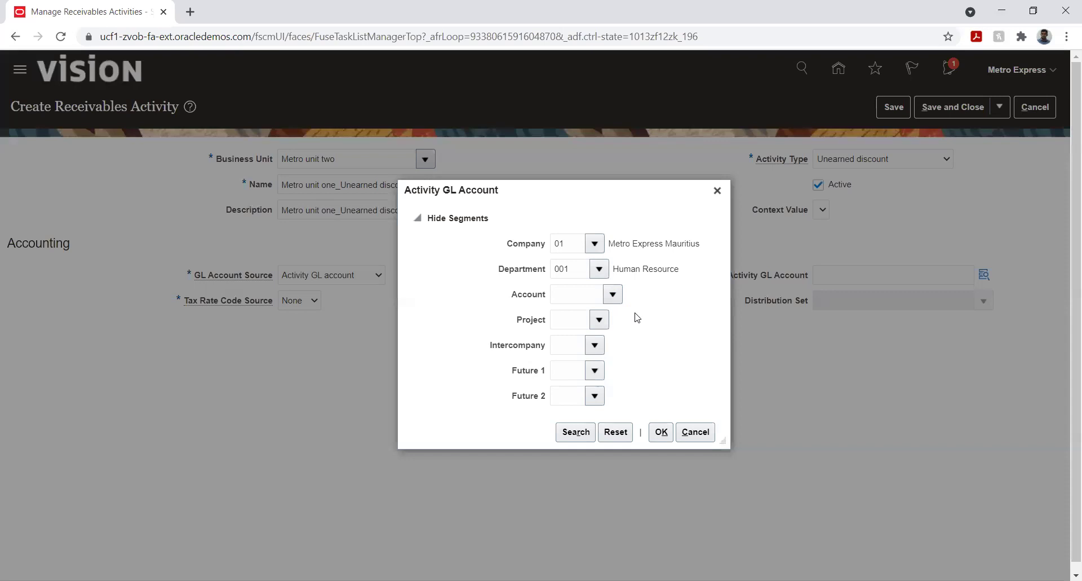
left_click(580, 528)
left_click(487, 316)
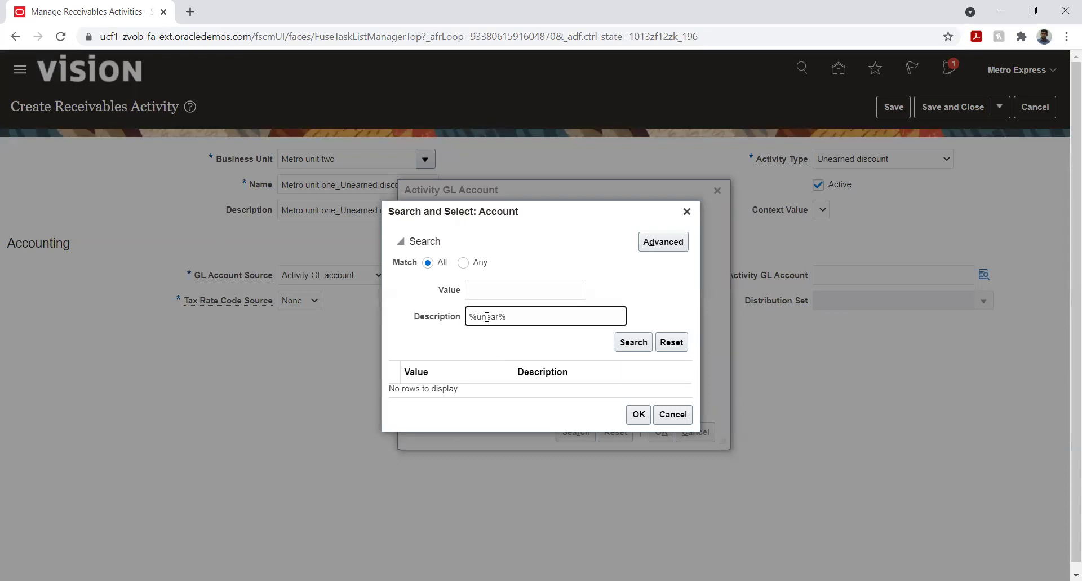
left_click(620, 343)
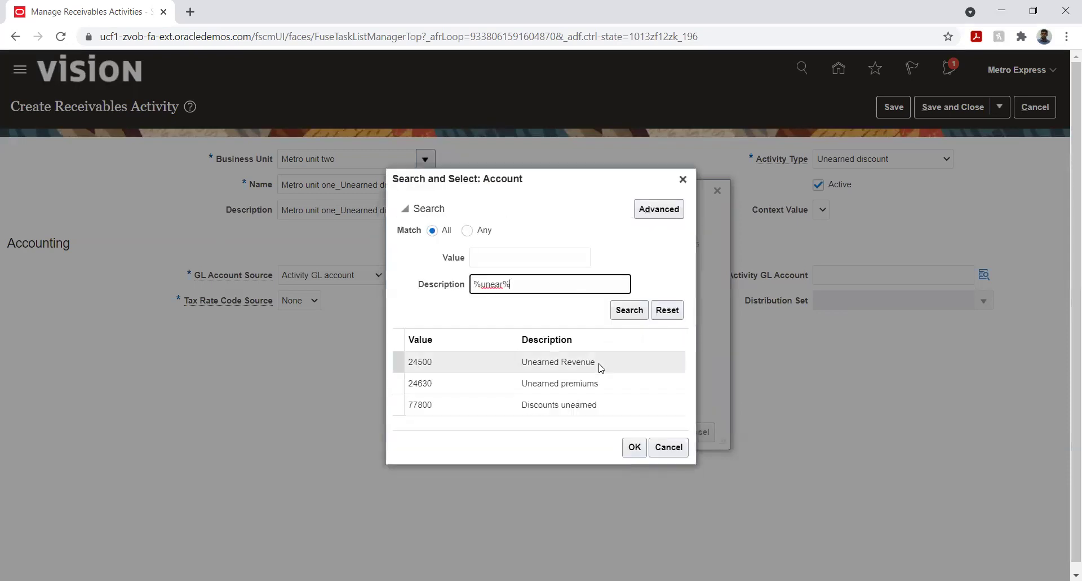
left_click(589, 405)
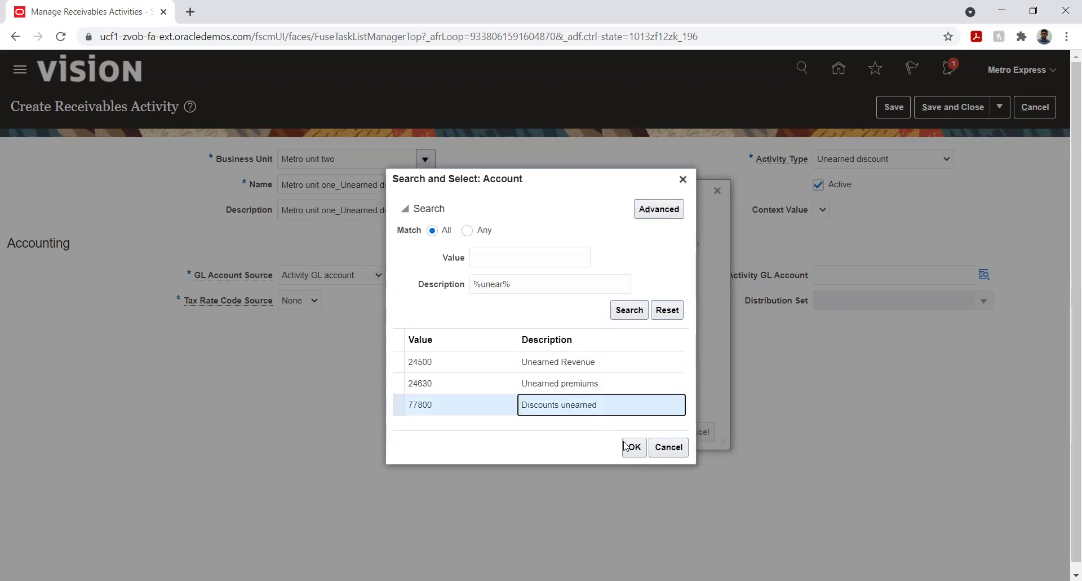
left_click(634, 447)
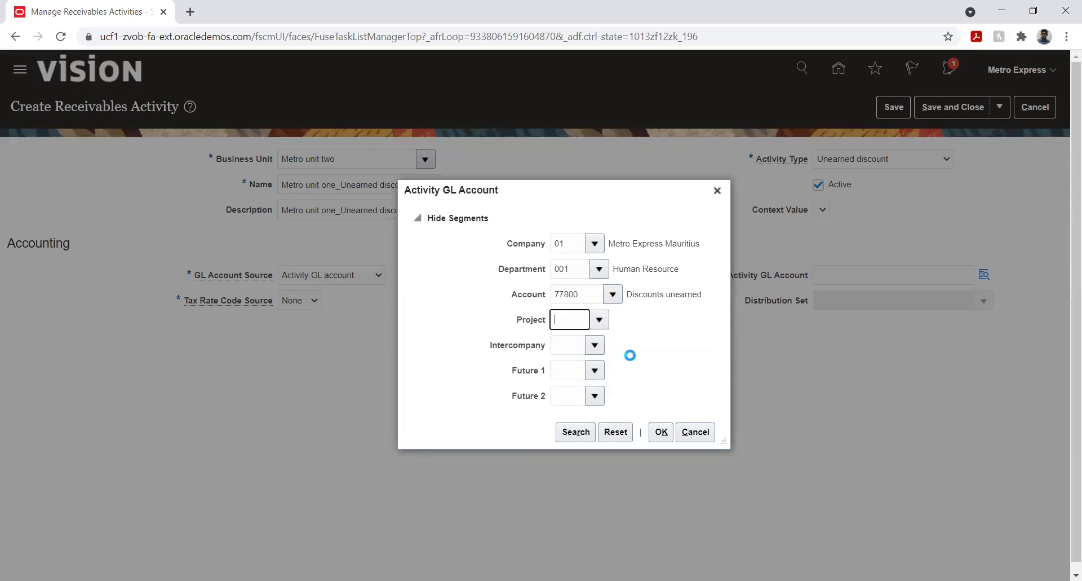
- Set project 01 Rose-Hill to Curepipe, intercompany 01 and Future 1 00, fill in Future 2, and confirm the GL account
type("01")
left_click(596, 346)
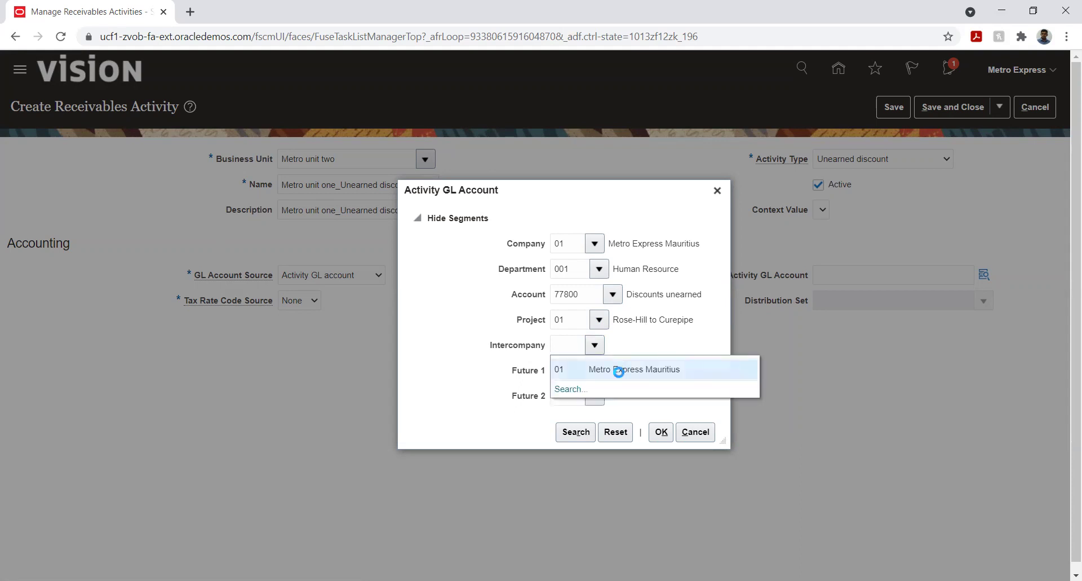
left_click(619, 369)
left_click(595, 370)
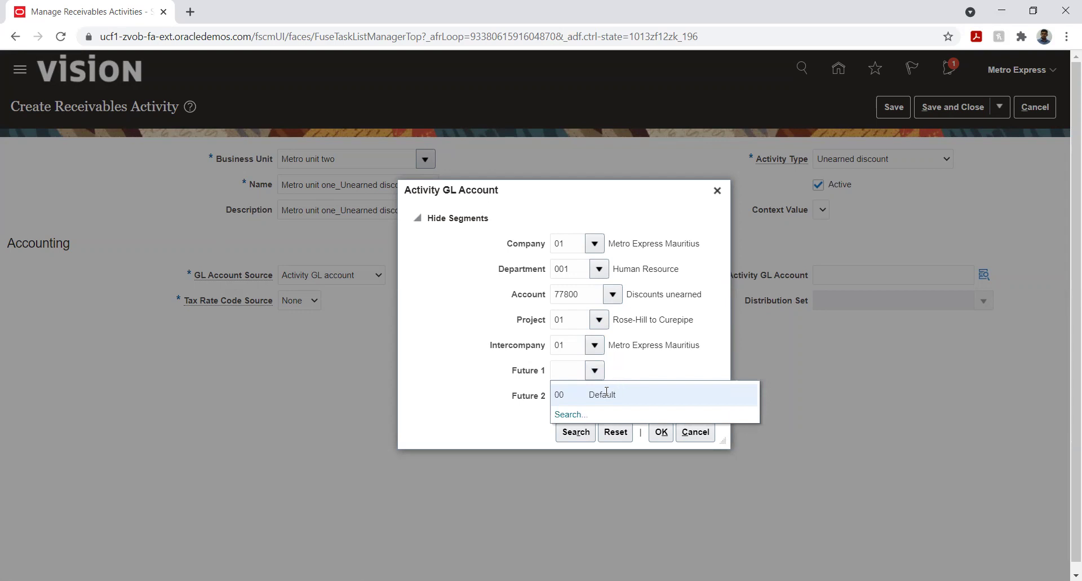
left_click(612, 393)
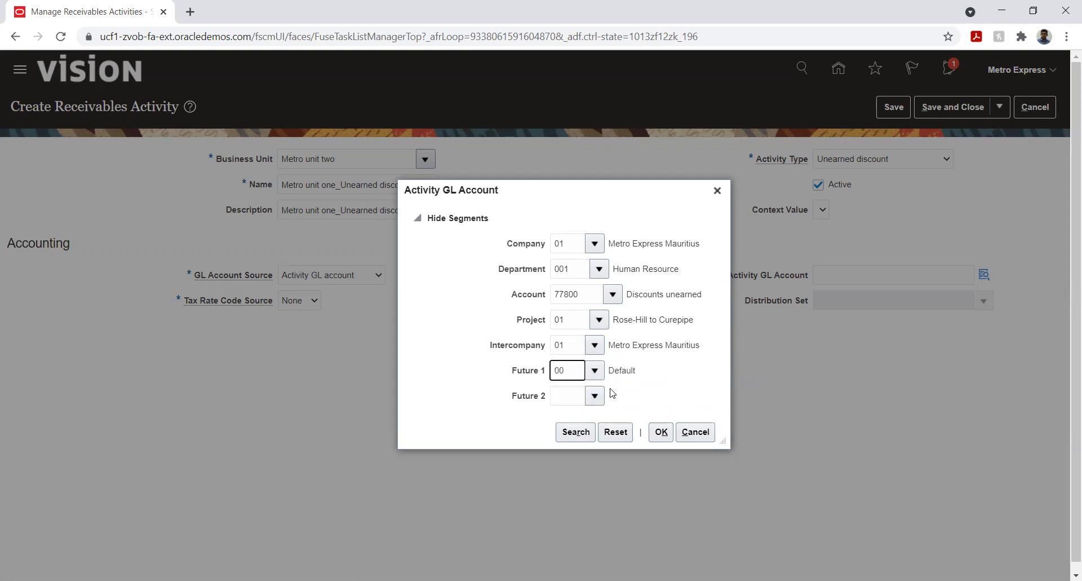
left_click(595, 396)
left_click(607, 419)
left_click(661, 432)
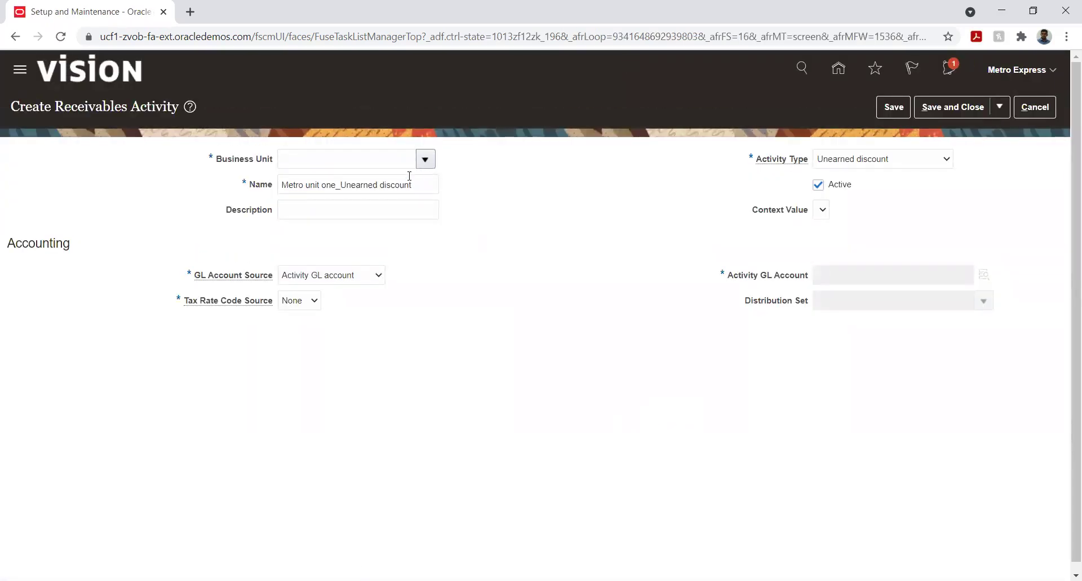
- Set the business unit to Metro unit two and the activity GL account's company to 01 and department to 001 Human Resource
left_click(424, 161)
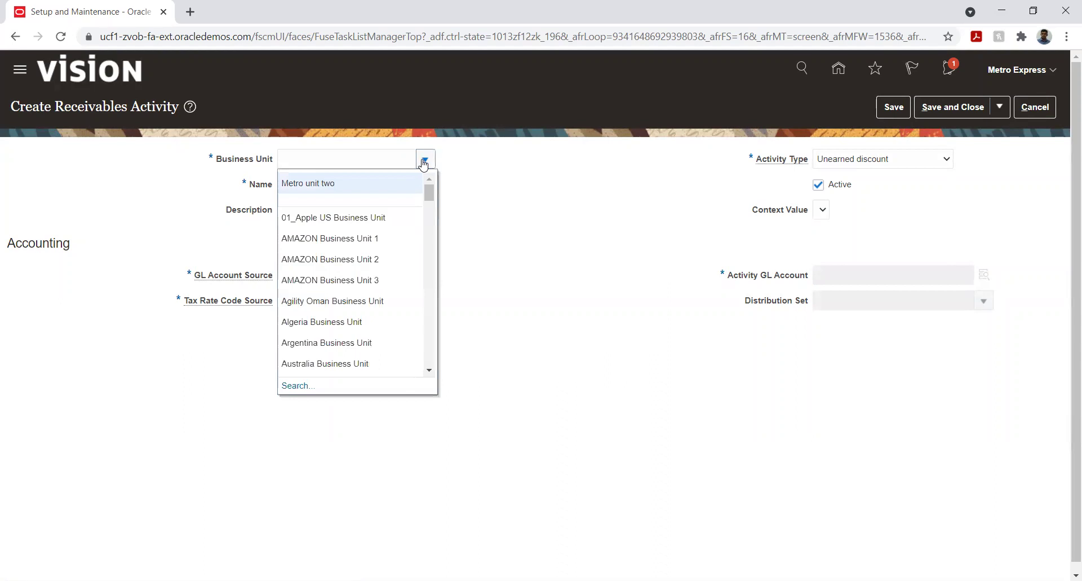
left_click(374, 183)
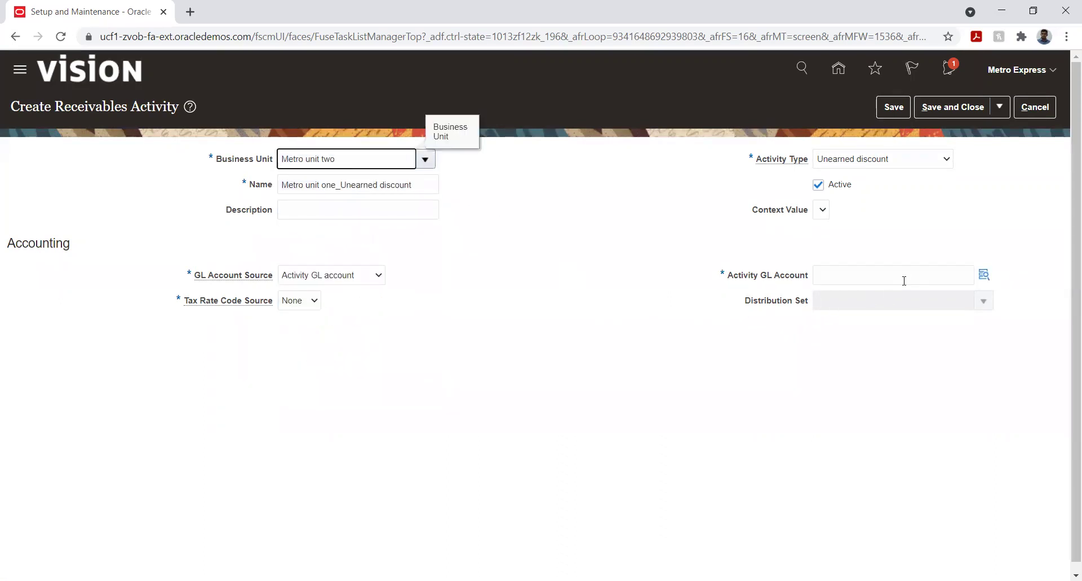
left_click(984, 274)
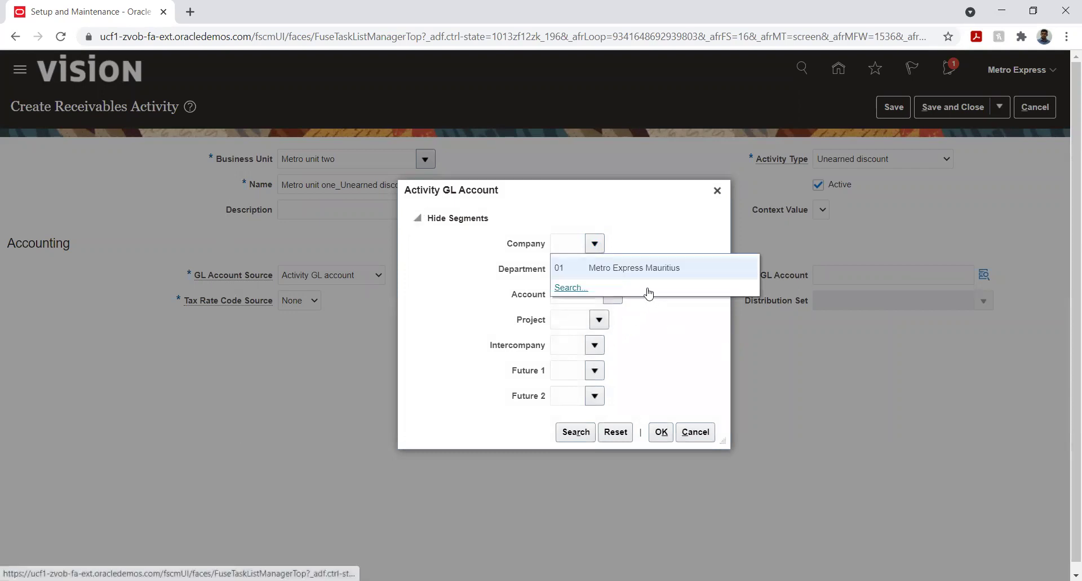
left_click(639, 268)
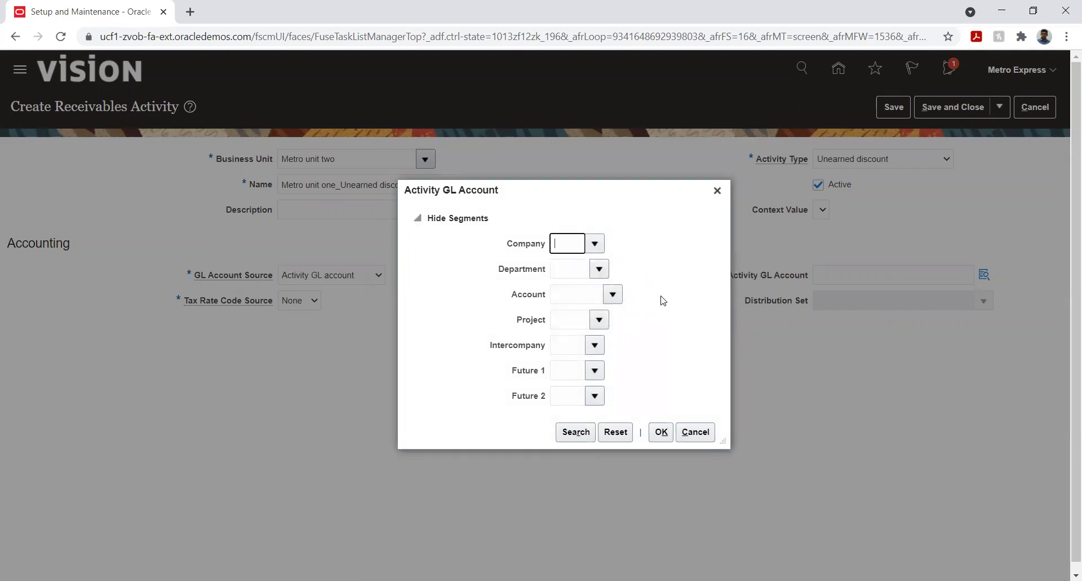
left_click(597, 243)
left_click(636, 267)
left_click(599, 268)
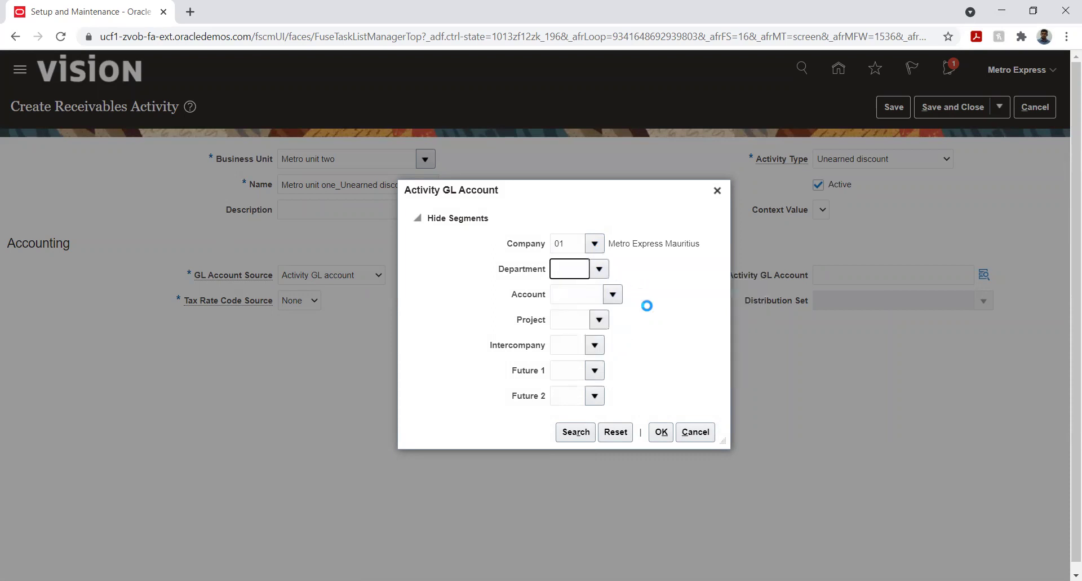
- Search the account segment for descriptions matching %unear% and choose 77800 Discounts unearned
left_click(615, 295)
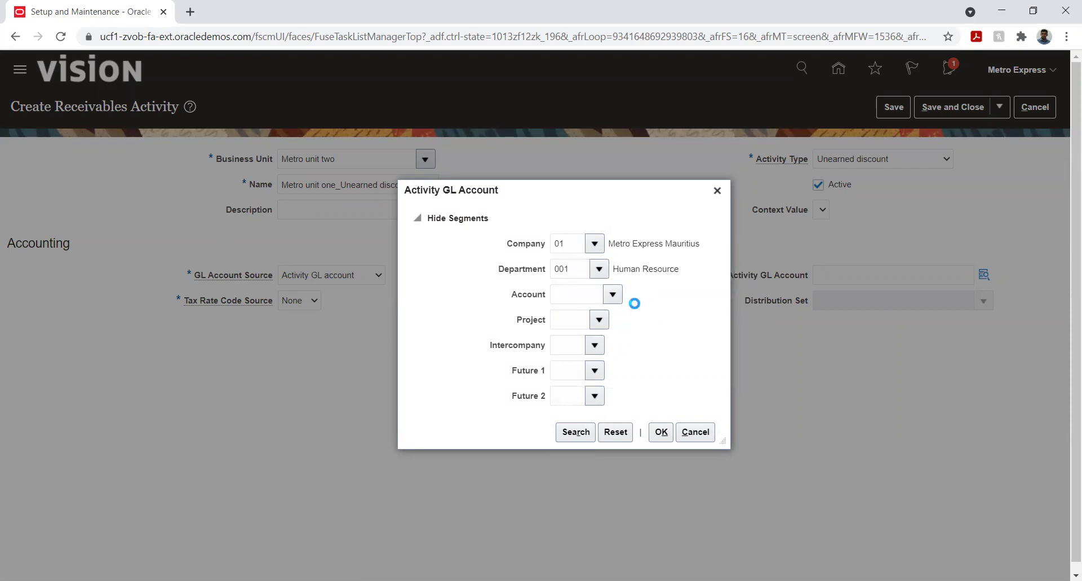
left_click(566, 528)
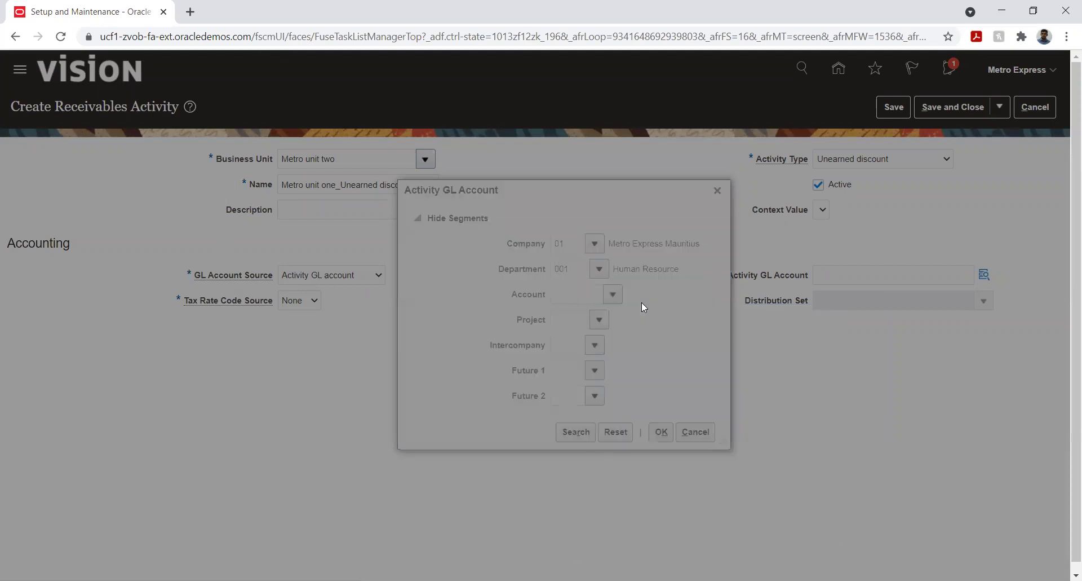
left_click(548, 312)
type("%")
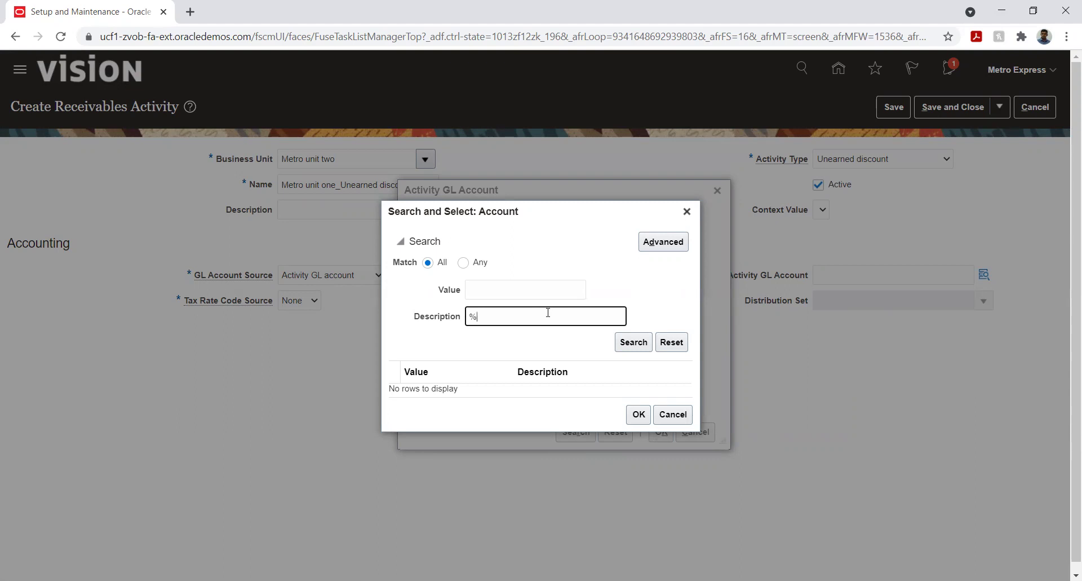
type("unear%")
key("Return")
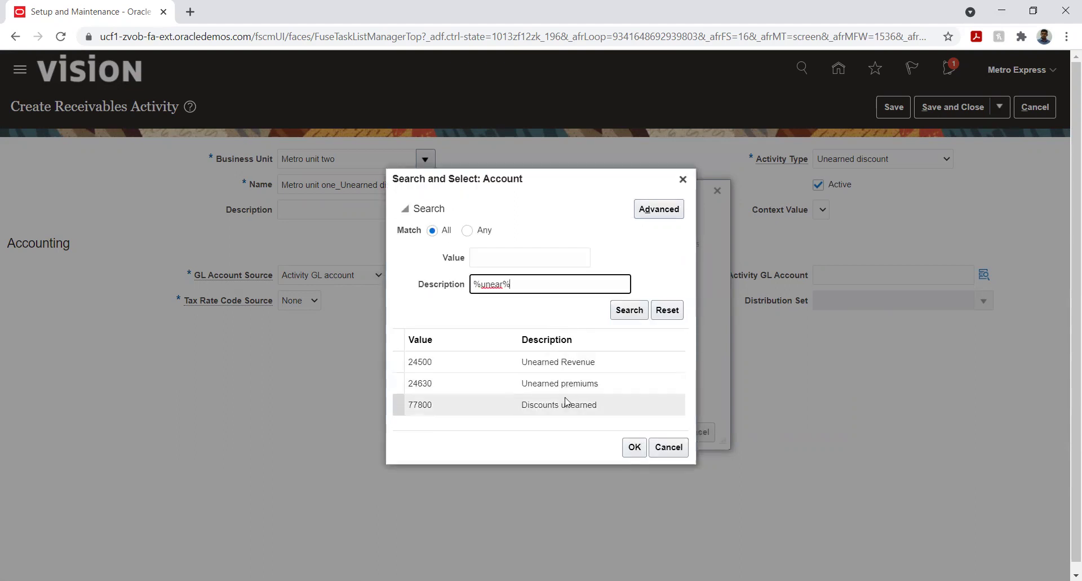
left_click(566, 403)
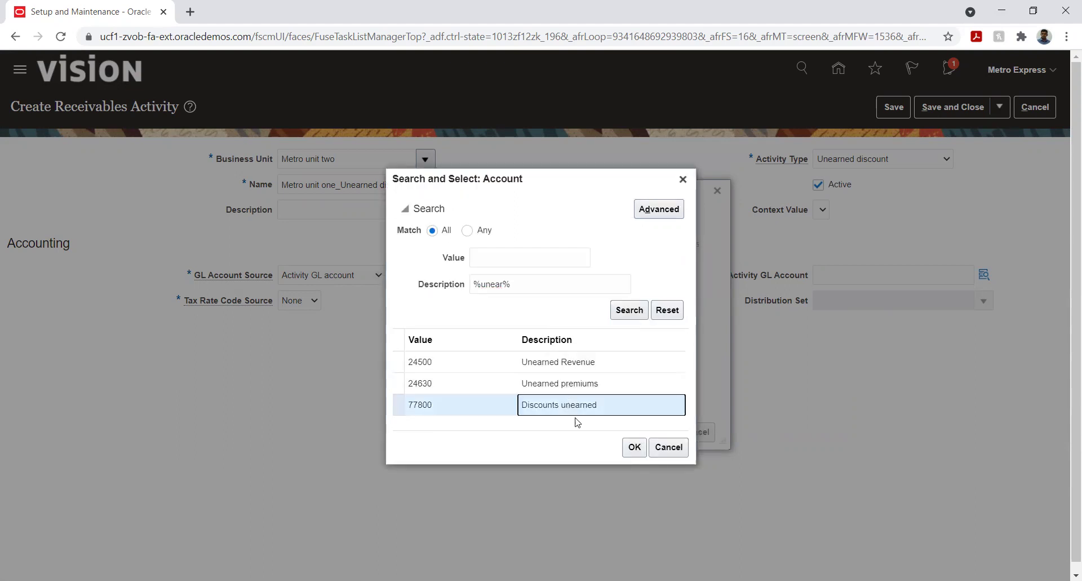
left_click(633, 448)
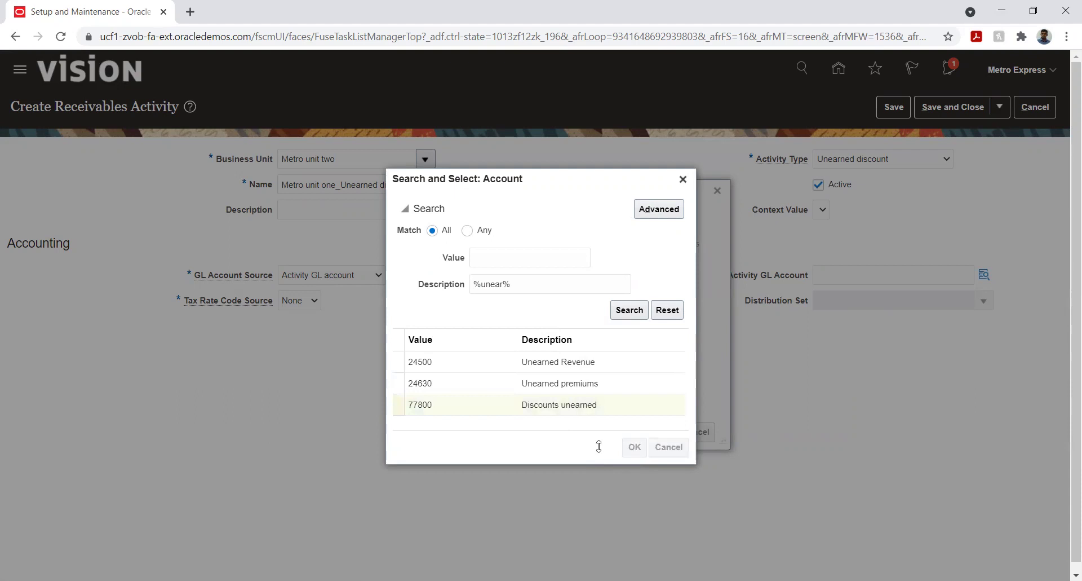
- Set project 01 Rose-Hill to Curepipe, intercompany 01 Metro Express Mauritius, and Future 1 and Future 2 to 00 Default, and confirm the GL account
left_click(598, 320)
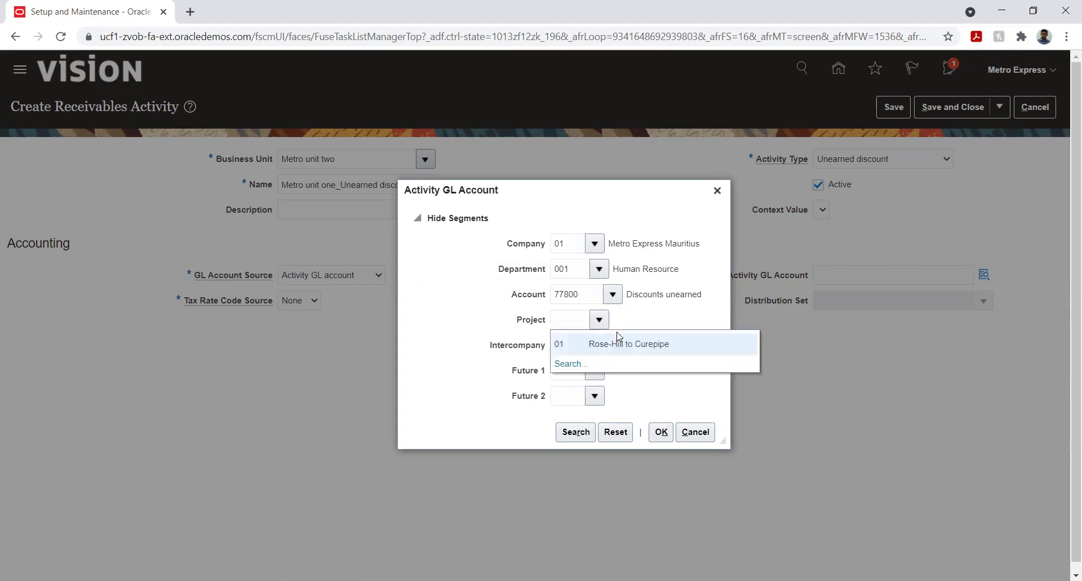
left_click(622, 343)
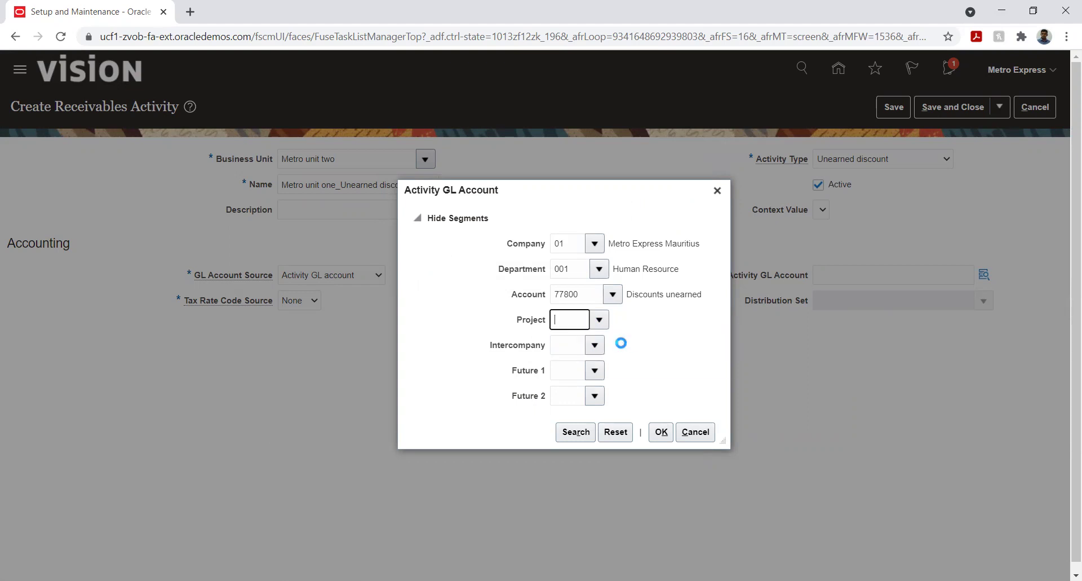
left_click(597, 346)
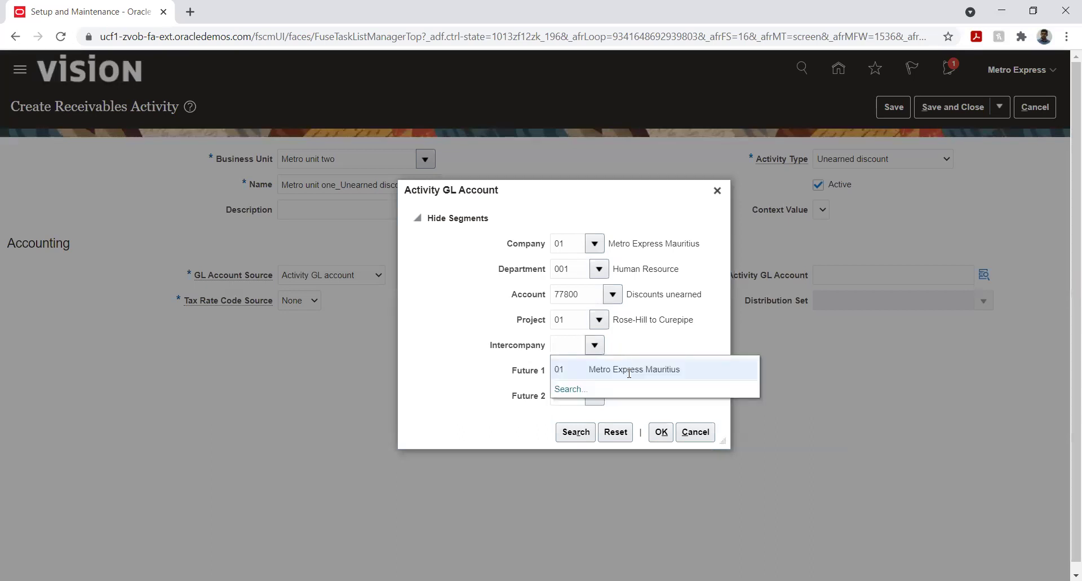
left_click(627, 371)
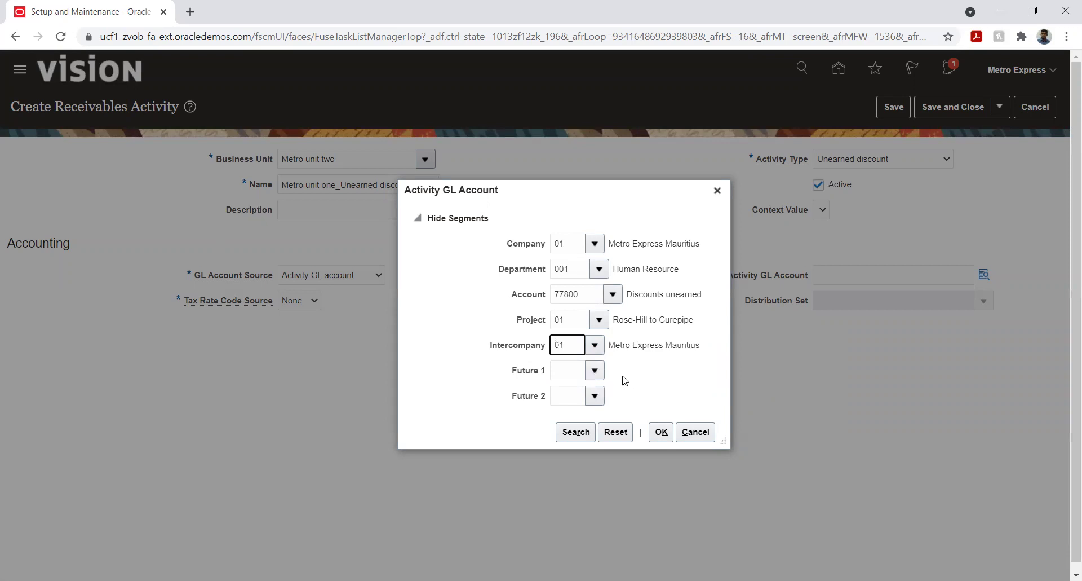
left_click(596, 371)
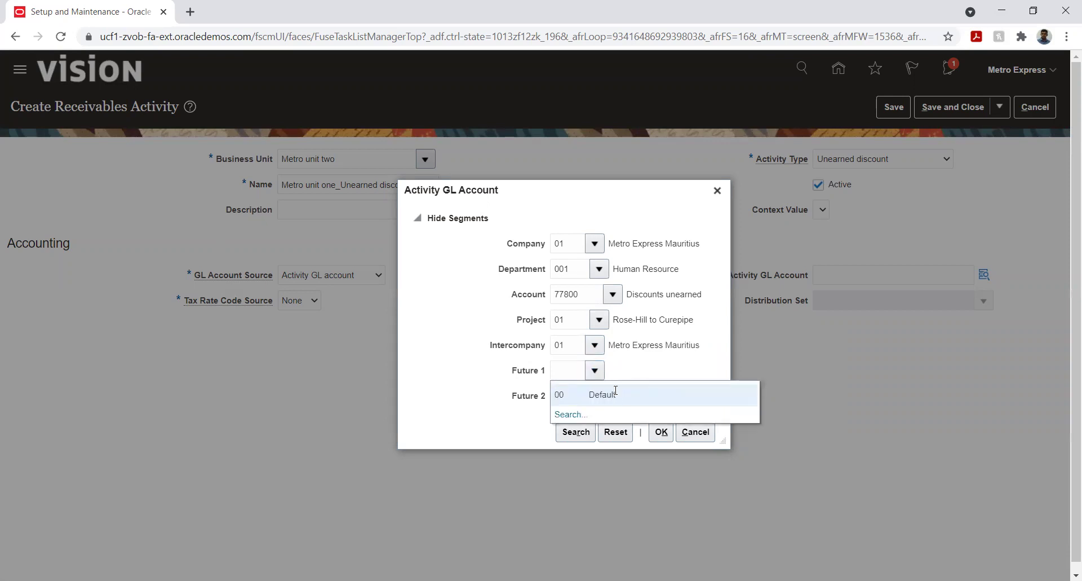
left_click(609, 391)
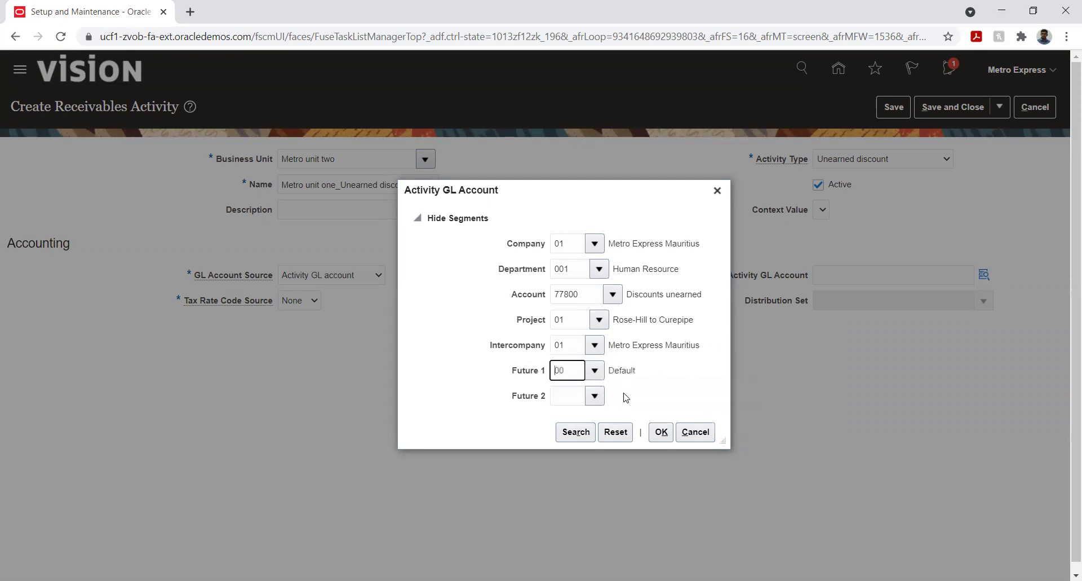
left_click(596, 396)
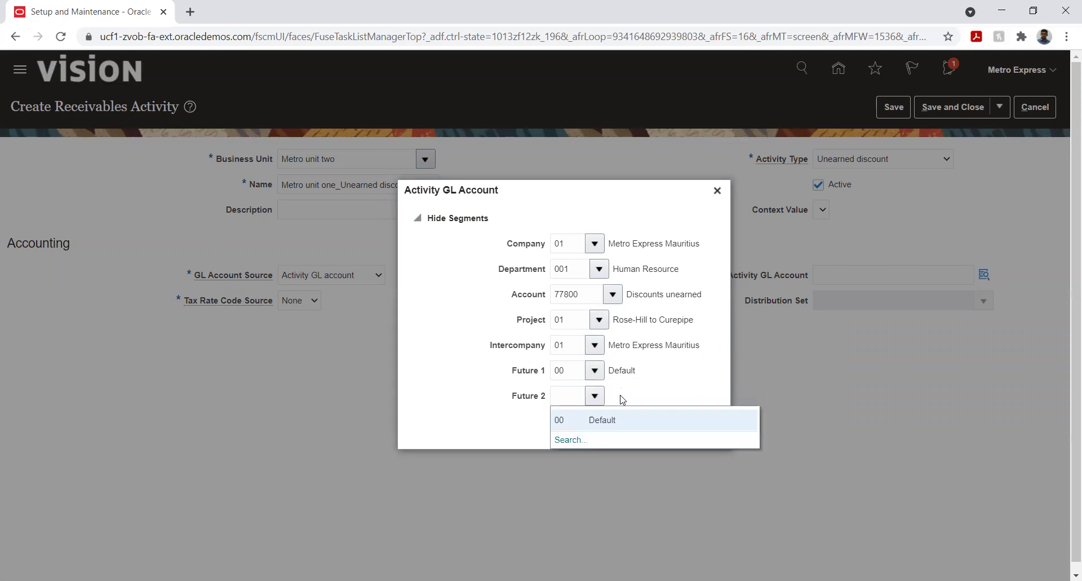
left_click(618, 420)
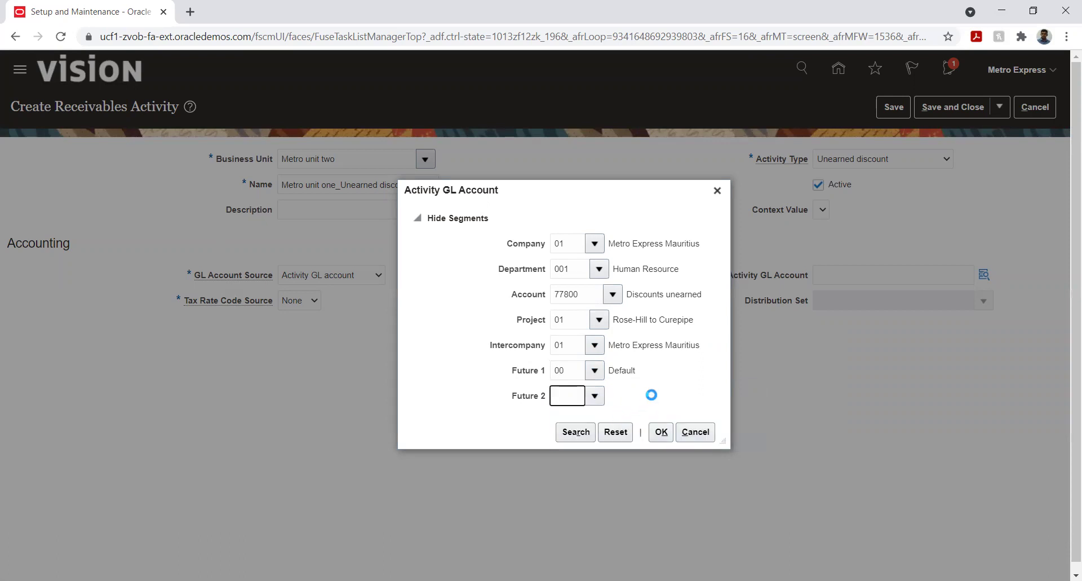
left_click(659, 431)
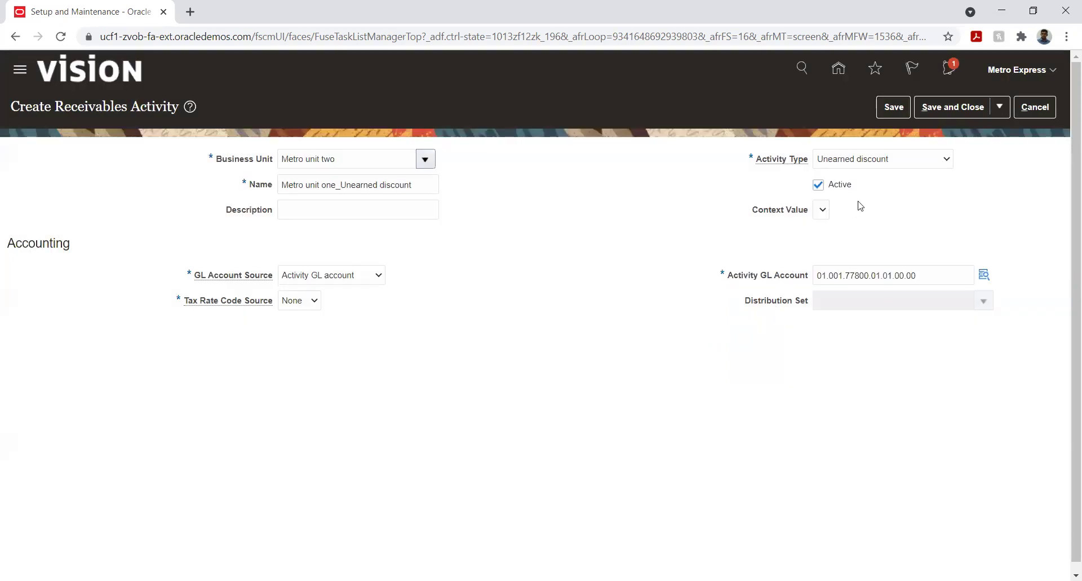
- Save and close the unearned discount activity for Metro unit two, and save and close the receivables activities page
left_click(888, 103)
left_click(946, 110)
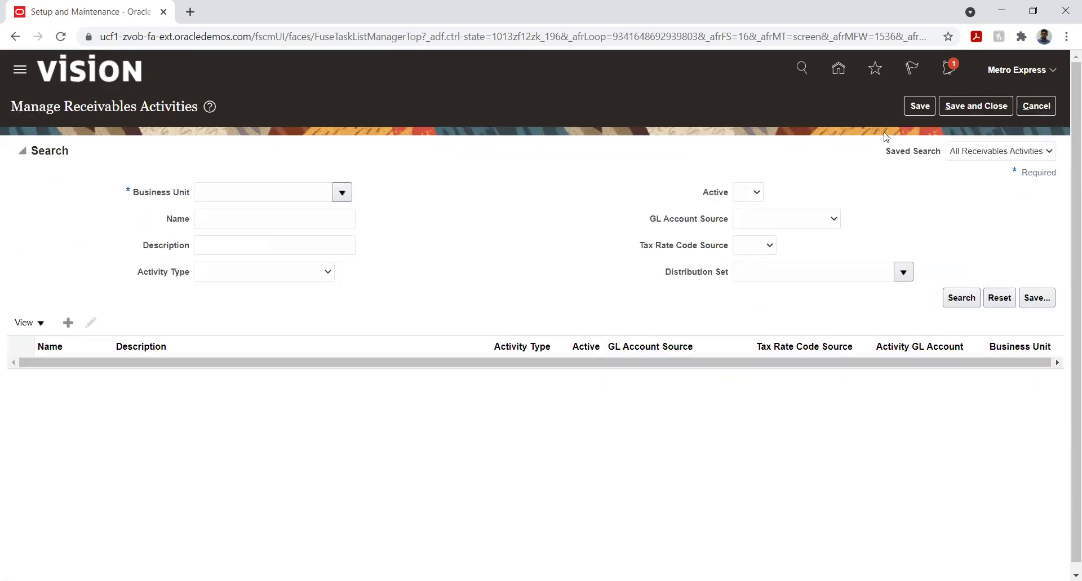
left_click(966, 105)
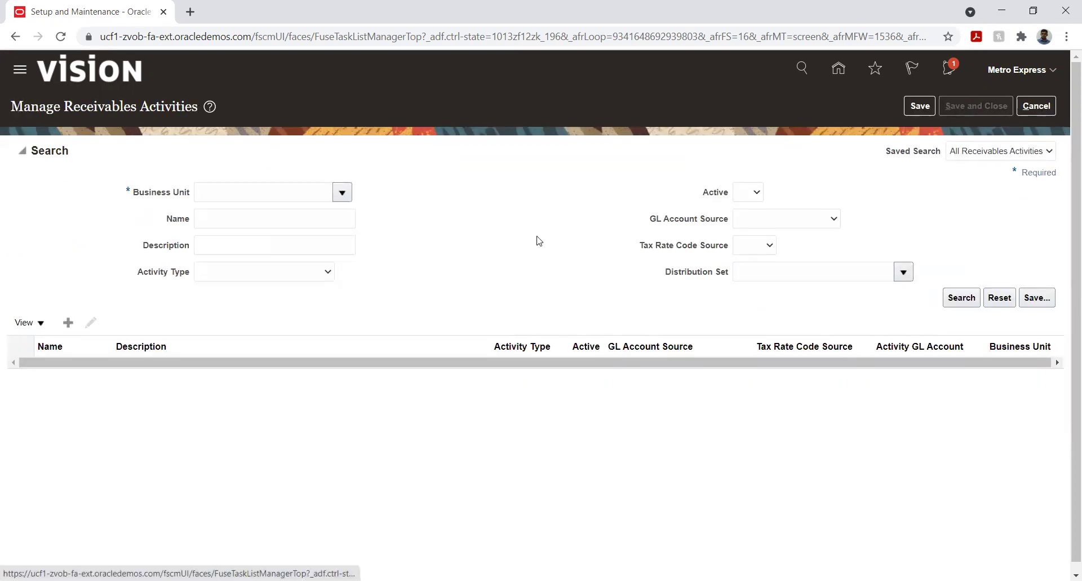